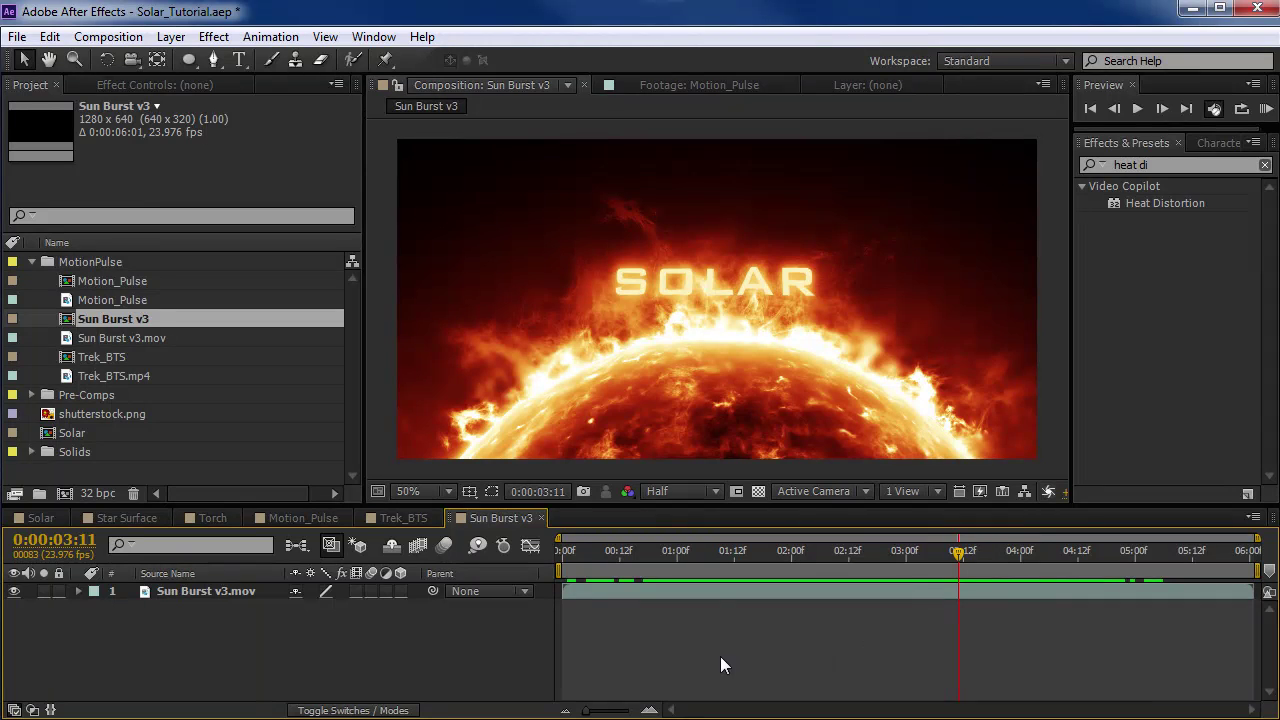
Step: Preview the finished Sun Burst v3 animation by scrubbing through its timeline and playing it back
{"action": "left_click_drag", "start_coordinate": [698, 556], "coordinate": [1018, 587]}
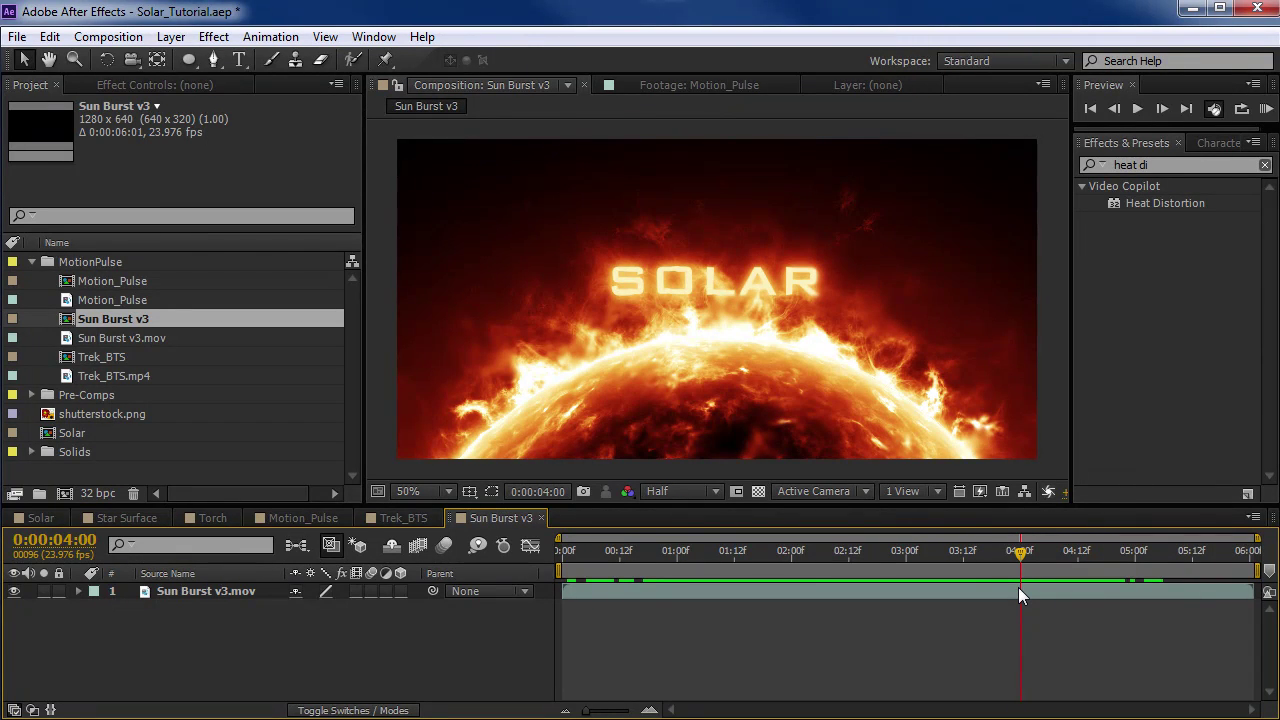
{"action": "left_click_drag", "start_coordinate": [1018, 587], "coordinate": [791, 560]}
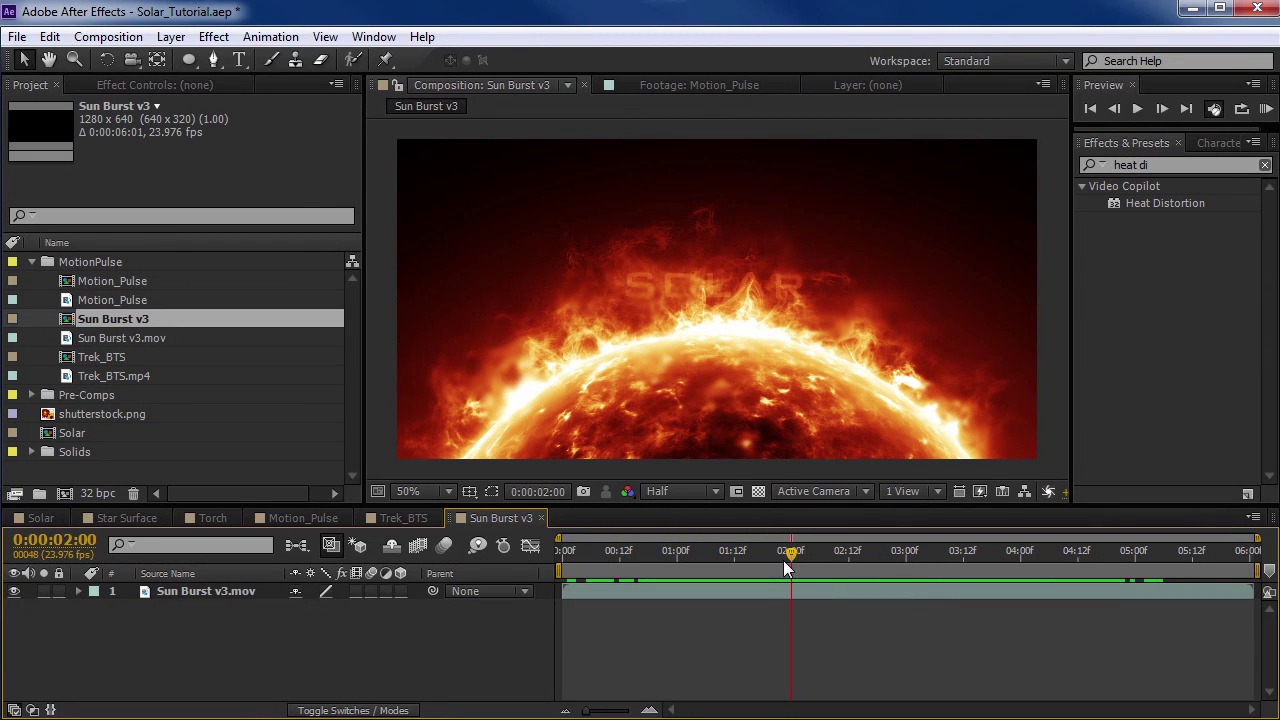
{"action": "left_click", "coordinate": [649, 629]}
{"action": "key", "text": "space"}
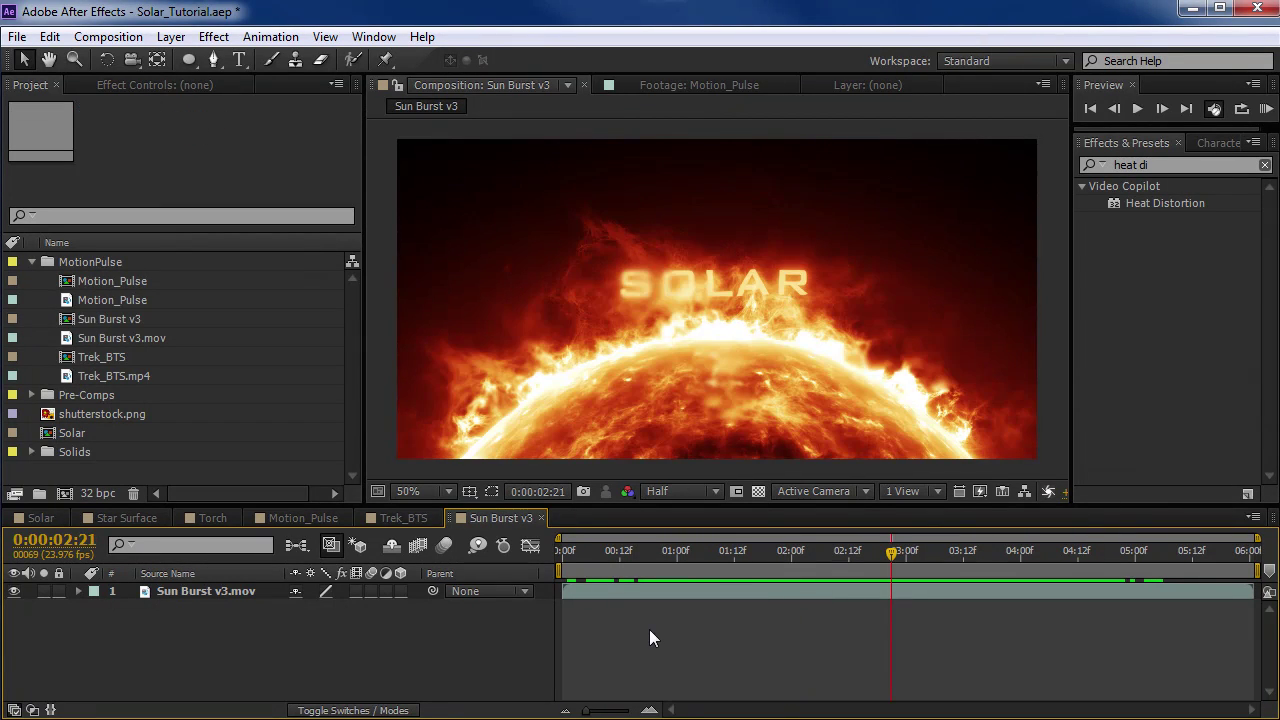
Step: Create a new composition named Sun at 1280 x 640 px and 24 fps
{"action": "key", "text": "ctrl+n"}
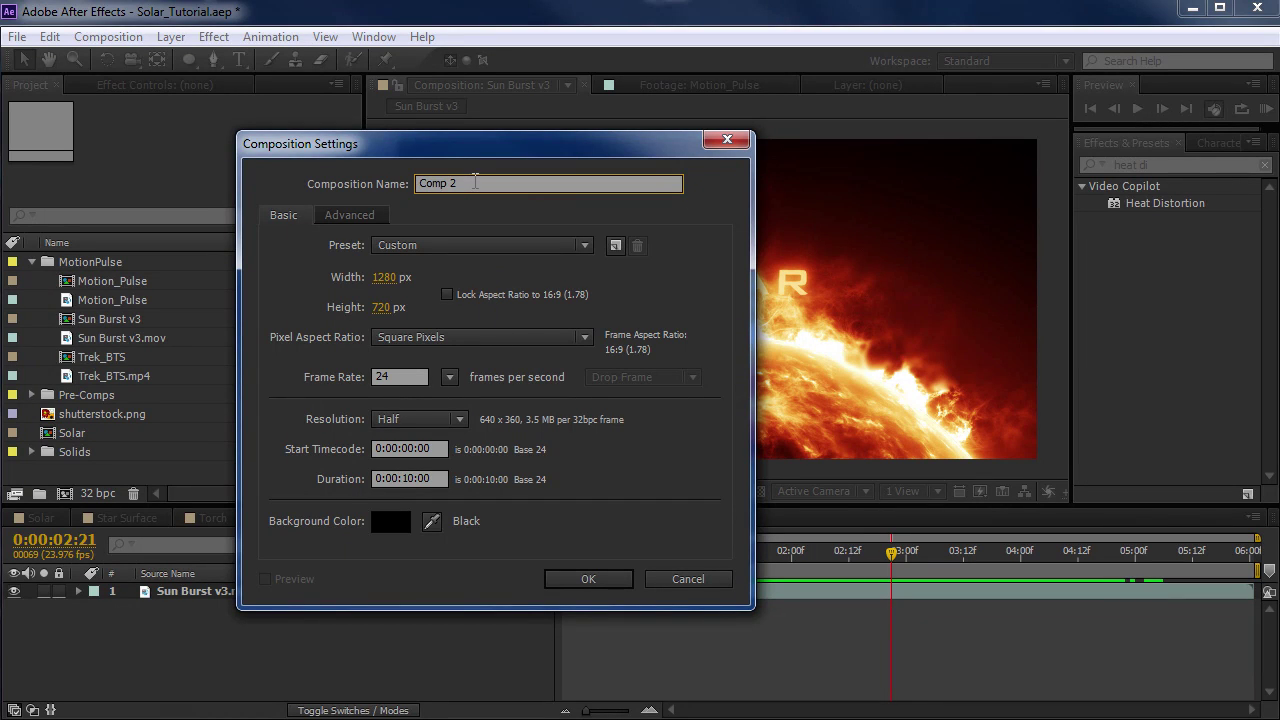
{"action": "type", "text": "Sun"}
{"action": "left_click", "coordinate": [381, 307]}
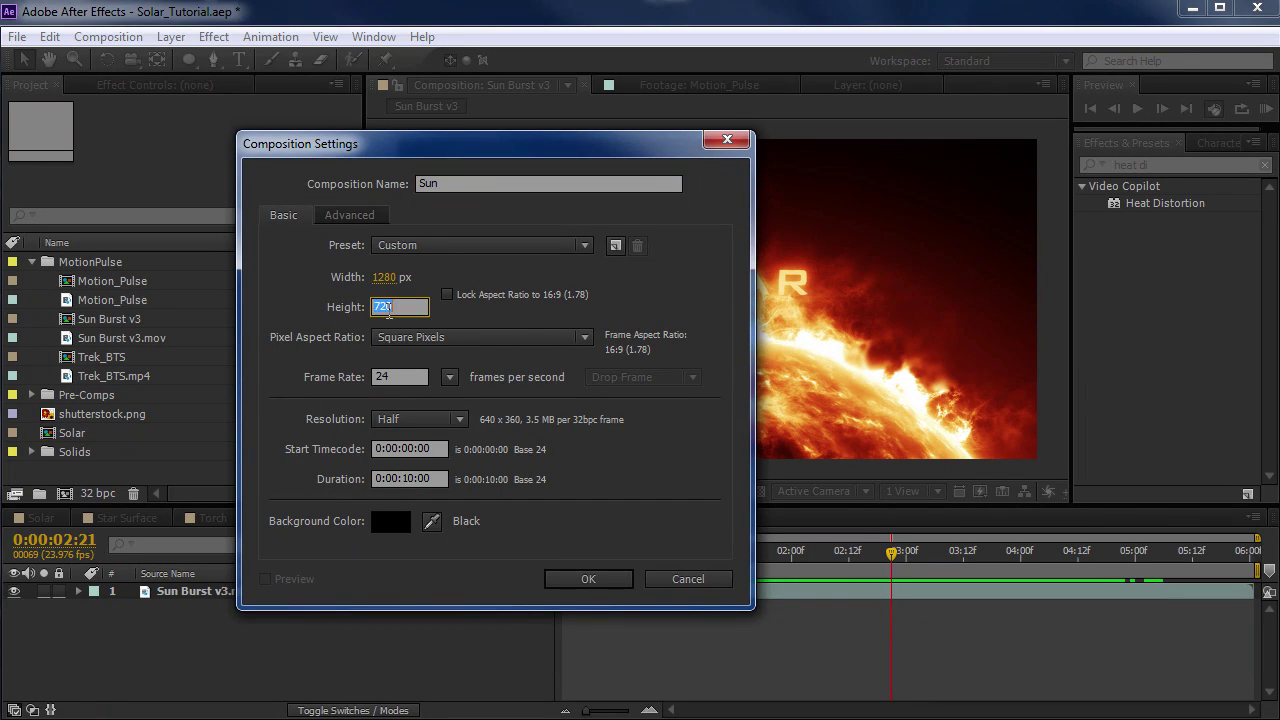
{"action": "type", "text": "640"}
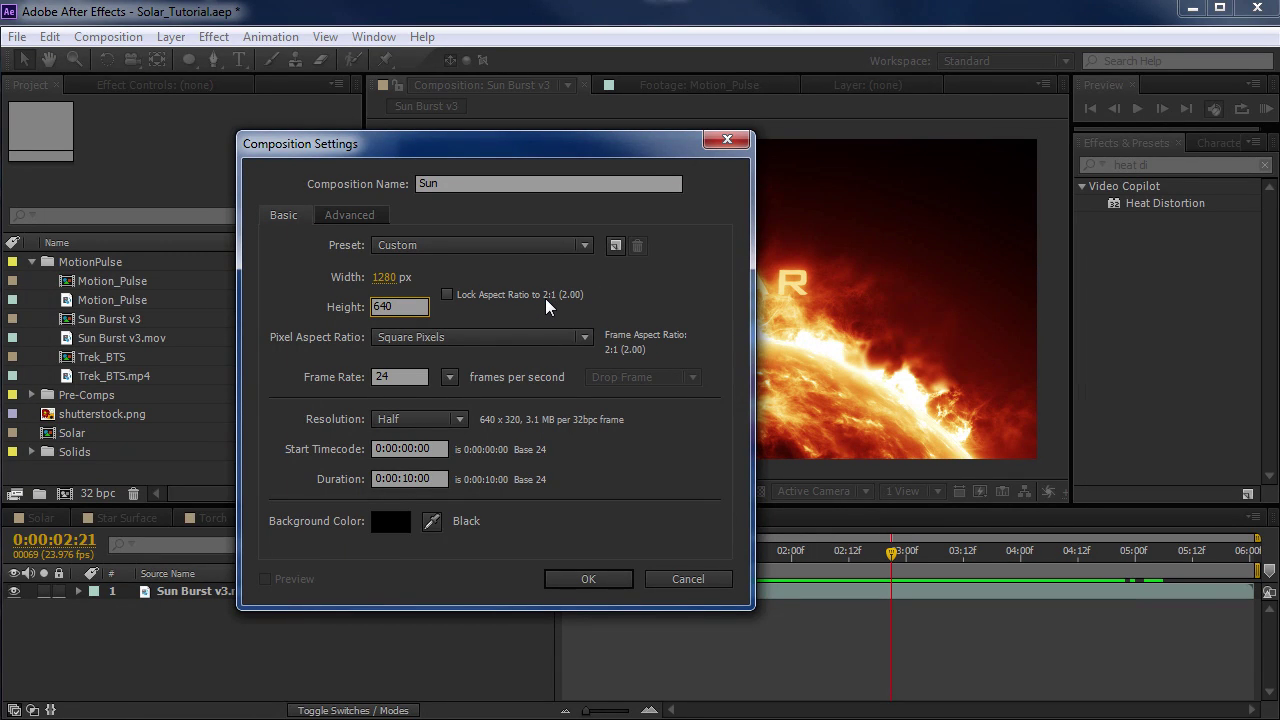
{"action": "left_click", "coordinate": [410, 378]}
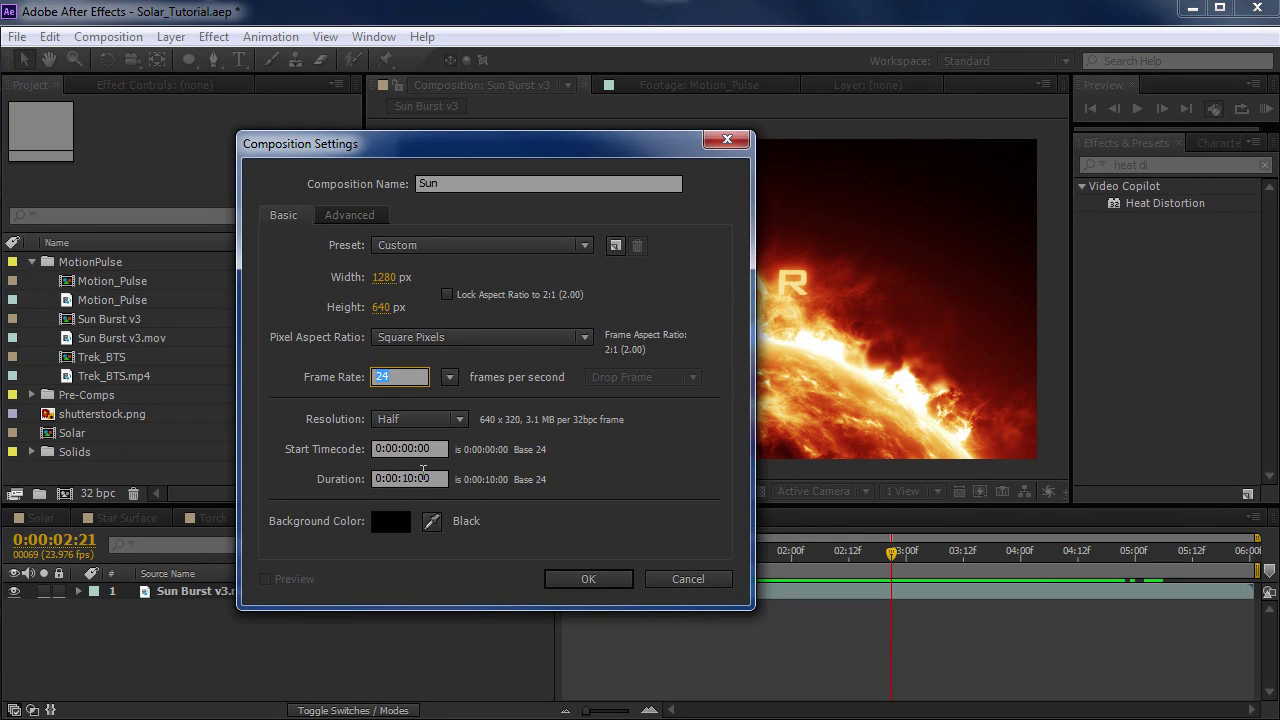
{"action": "left_click", "coordinate": [594, 579]}
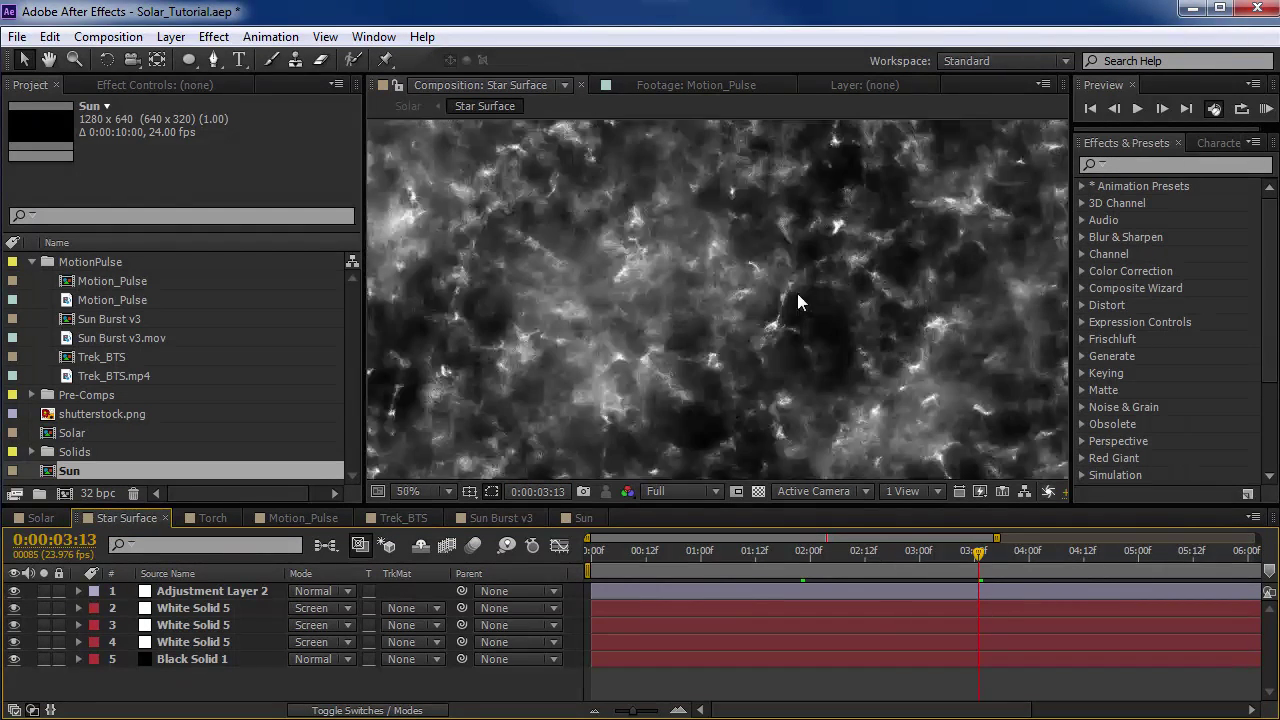
Step: Examine the animated noise texture in the Torch composition across its timeline
{"action": "left_click", "coordinate": [192, 520]}
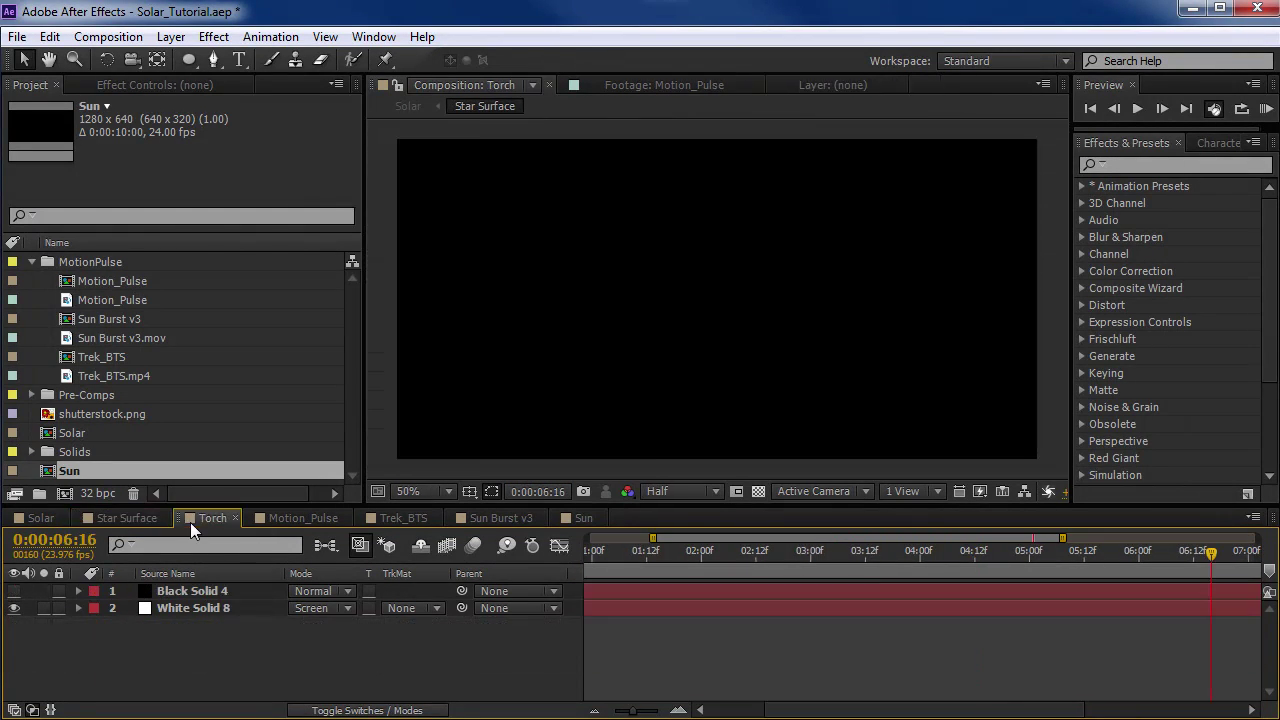
{"action": "key", "text": "minus"}
{"action": "key", "text": "minus"}
{"action": "key", "text": "minus"}
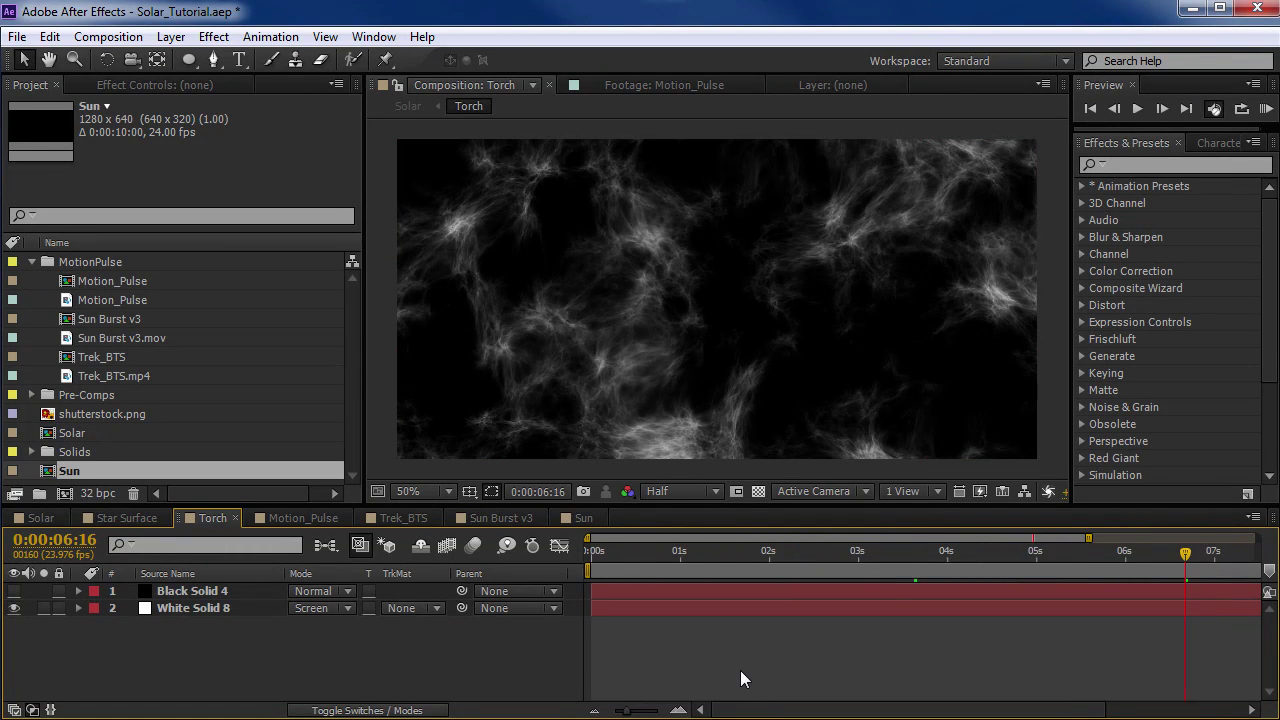
{"action": "left_click_drag", "start_coordinate": [591, 558], "coordinate": [690, 559]}
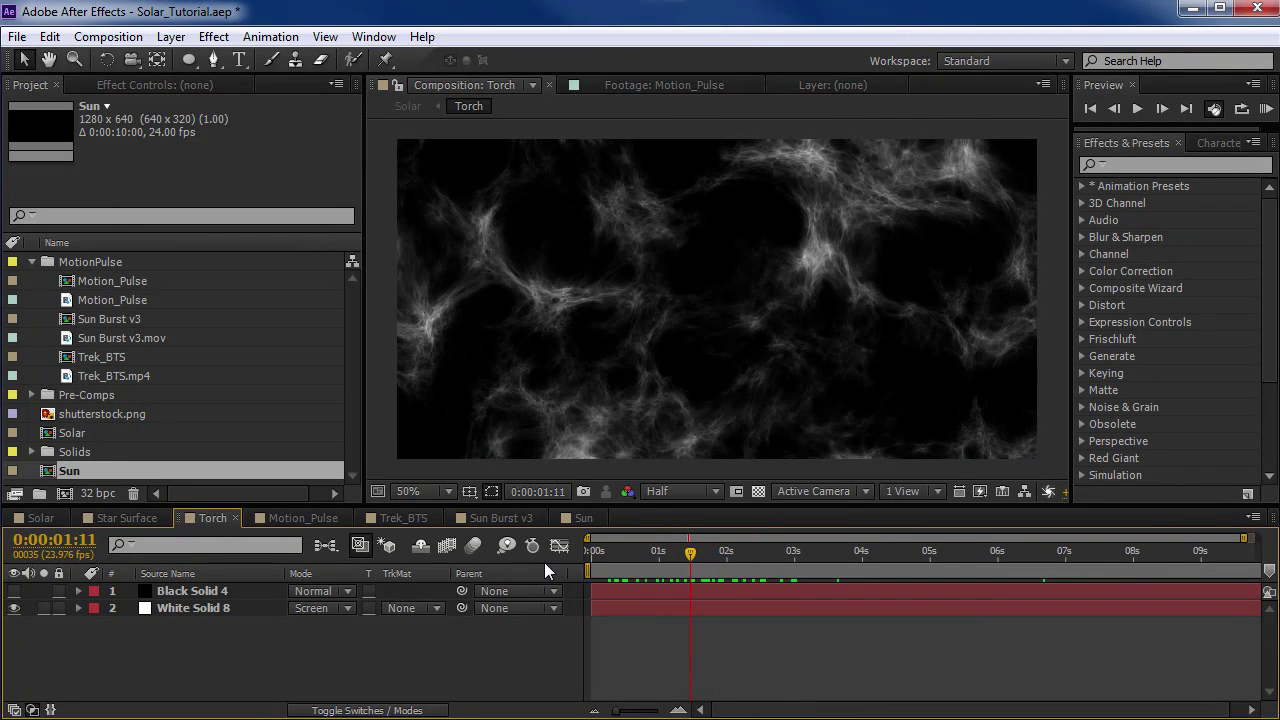
Step: Add a black, comp-sized solid named BG to the Sun composition
{"action": "left_click", "coordinate": [580, 518]}
{"action": "left_click", "coordinate": [171, 36]}
{"action": "mouse_move", "coordinate": [215, 62]}
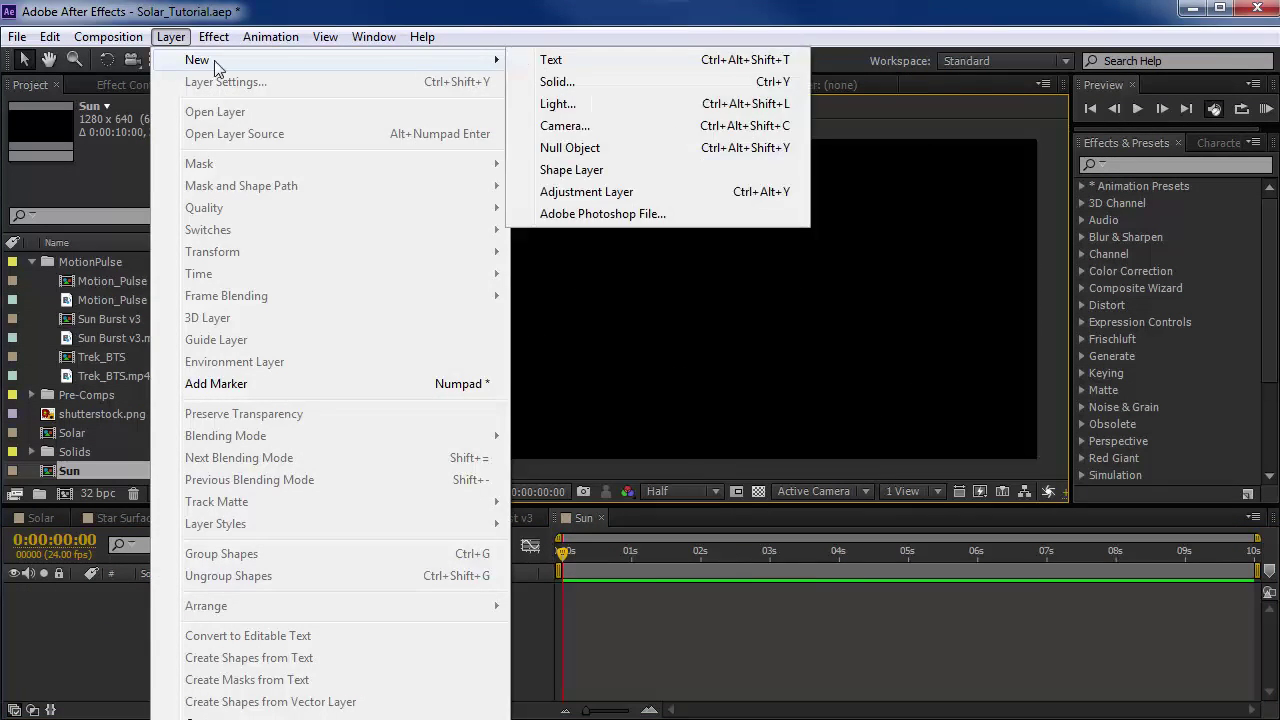
{"action": "left_click", "coordinate": [556, 81]}
{"action": "type", "text": "BG"}
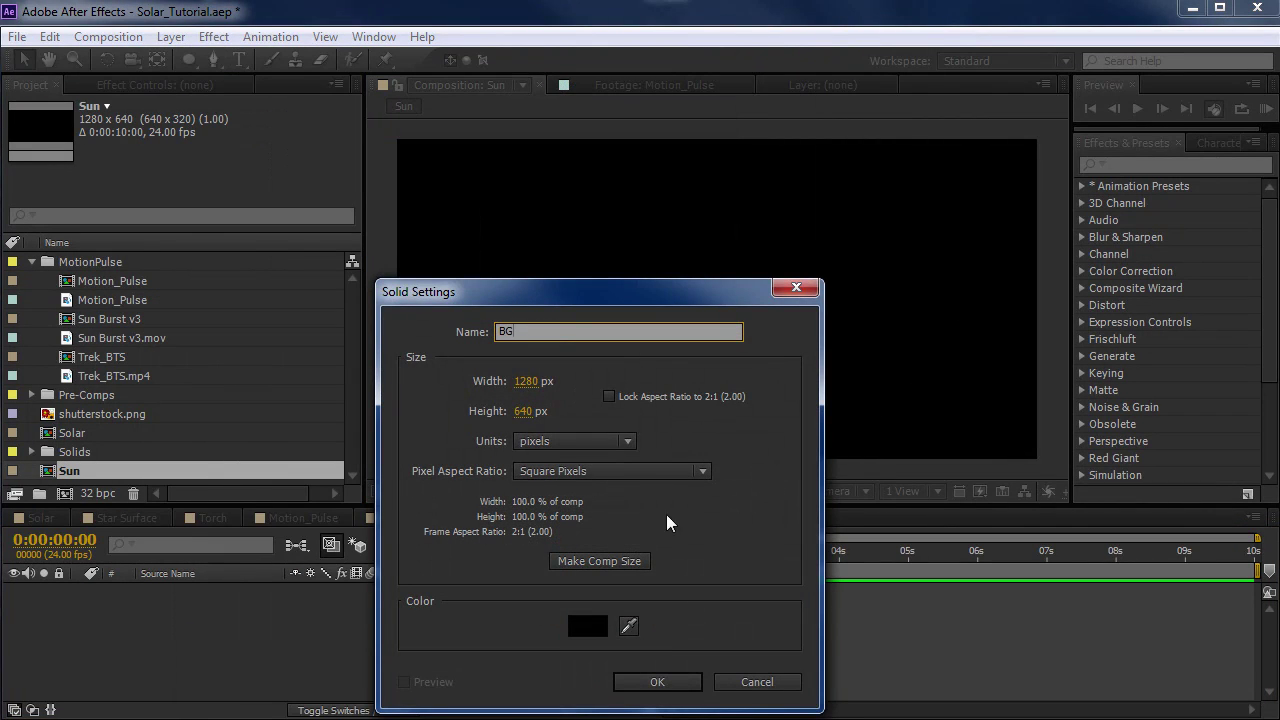
{"action": "left_click_drag", "start_coordinate": [599, 292], "coordinate": [605, 207]}
{"action": "left_click", "coordinate": [594, 537]}
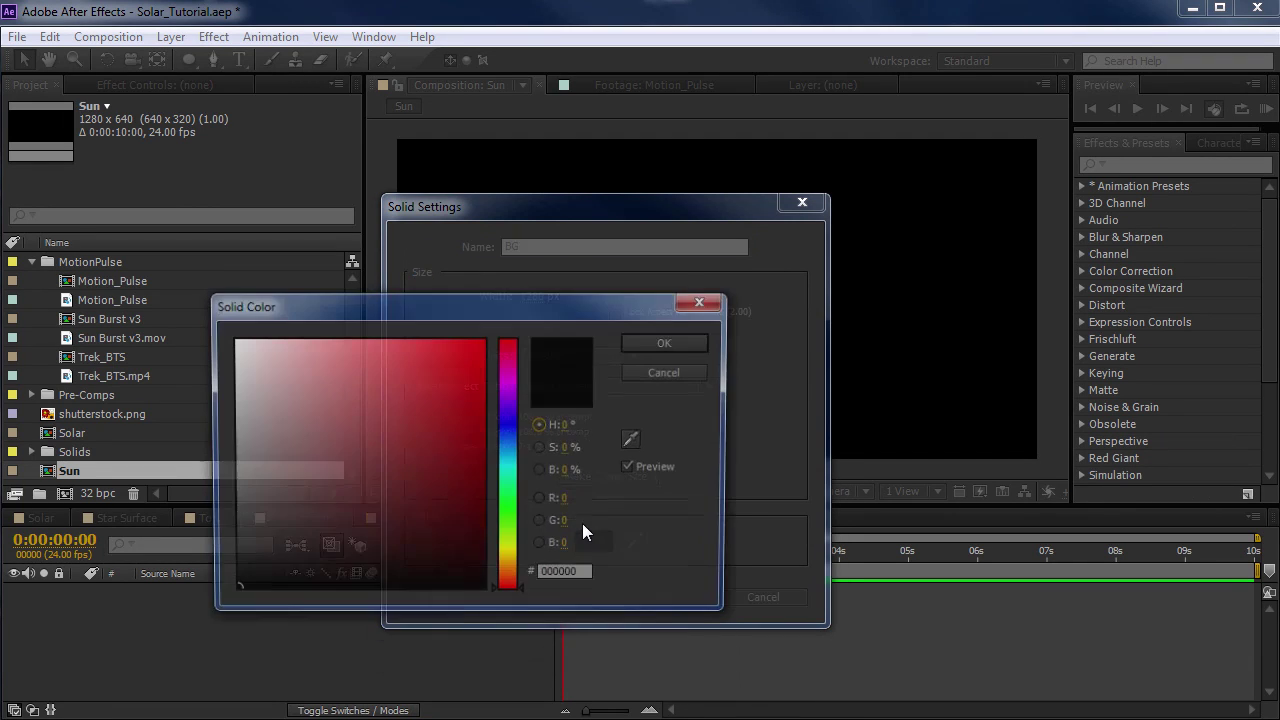
{"action": "left_click", "coordinate": [652, 347]}
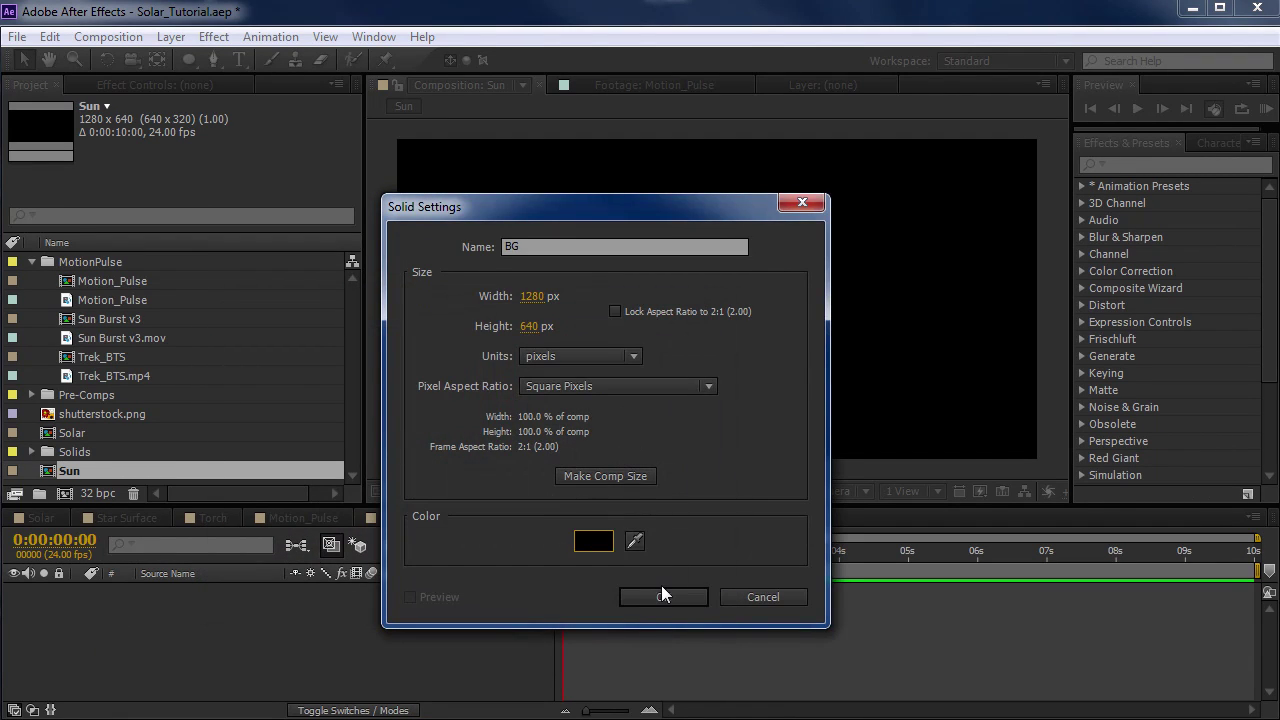
{"action": "left_click", "coordinate": [667, 598]}
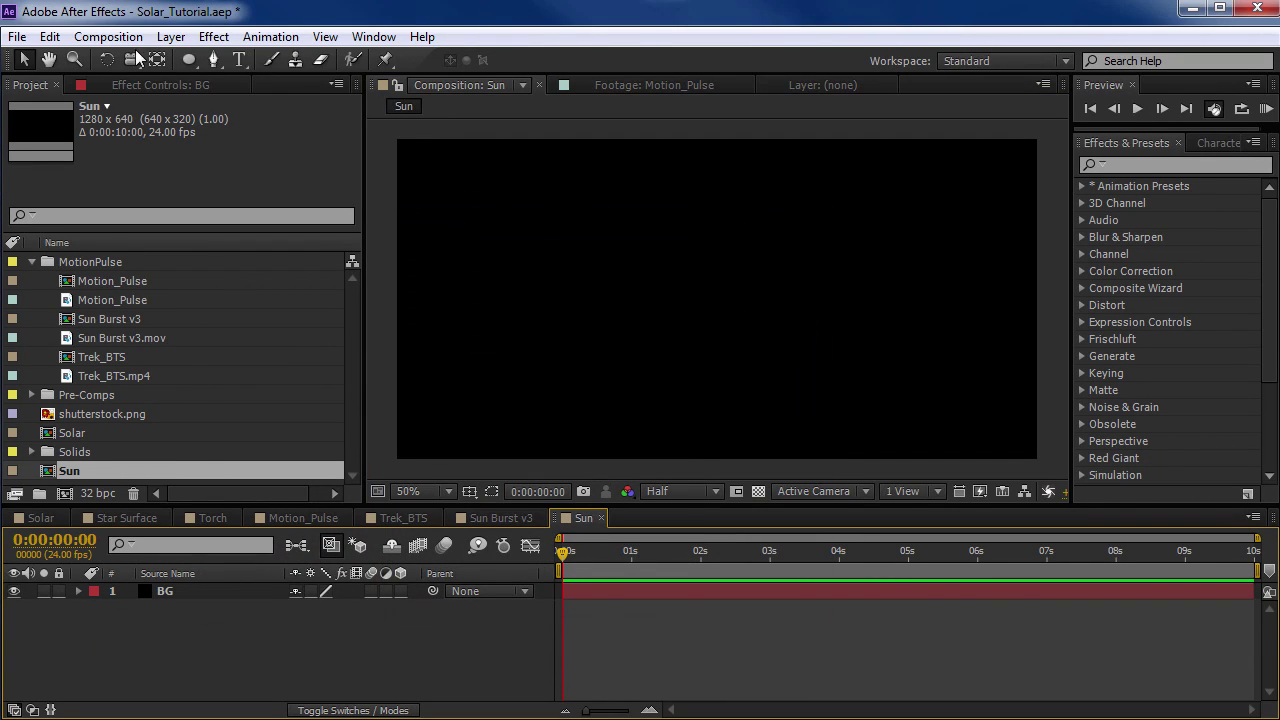
Step: Add a black solid named Star Map, 4096 px wide and 2048 px high, to the Sun composition
{"action": "left_click", "coordinate": [170, 37]}
{"action": "mouse_move", "coordinate": [178, 62]}
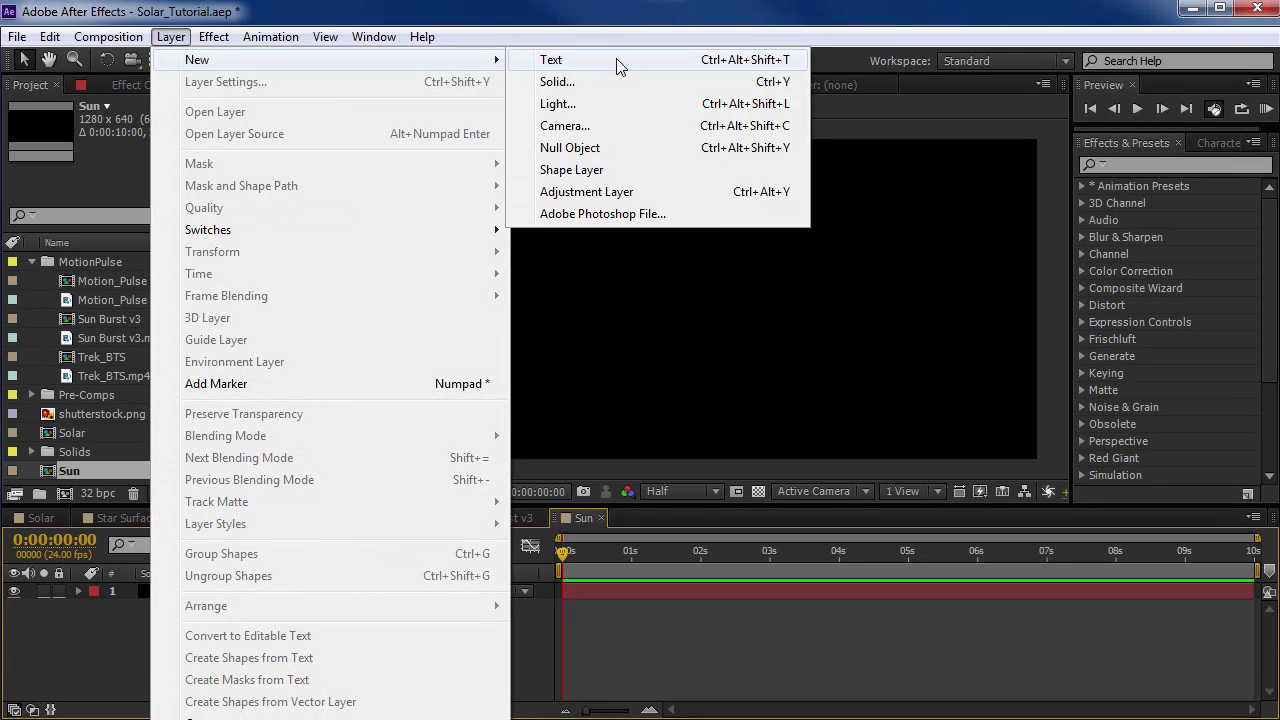
{"action": "left_click", "coordinate": [560, 84]}
{"action": "left_click", "coordinate": [527, 298]}
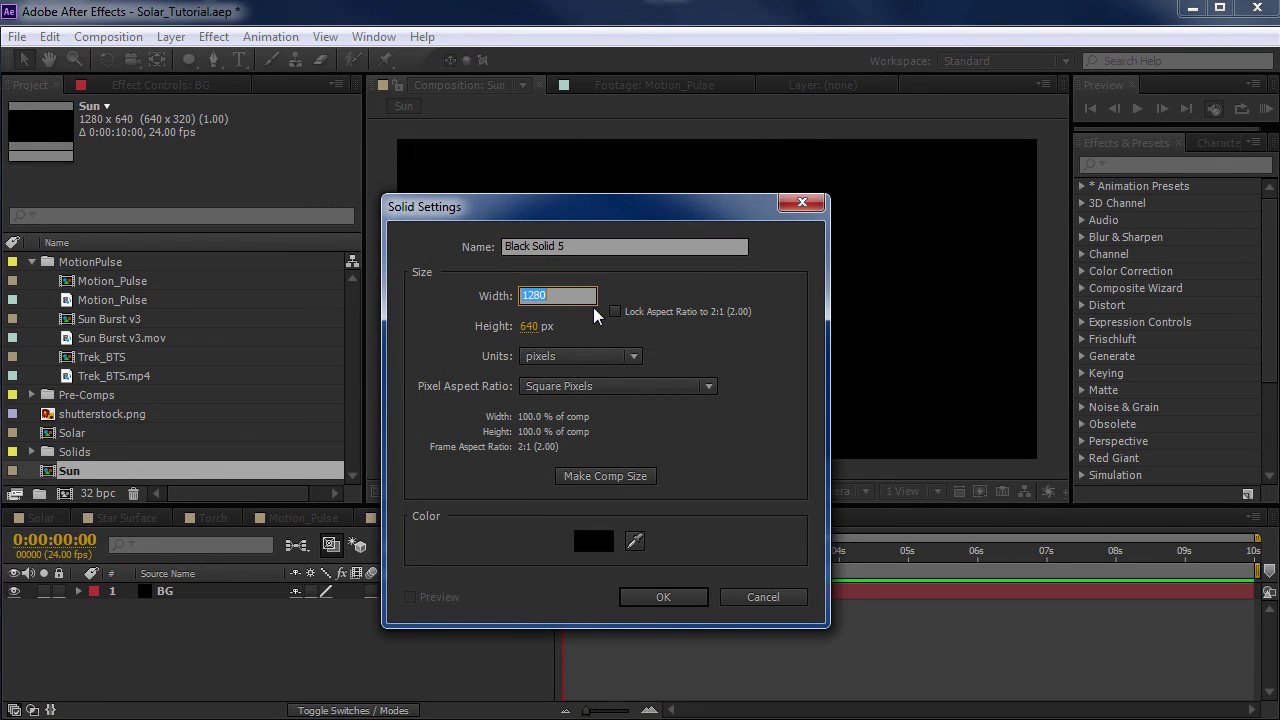
{"action": "type", "text": "4096"}
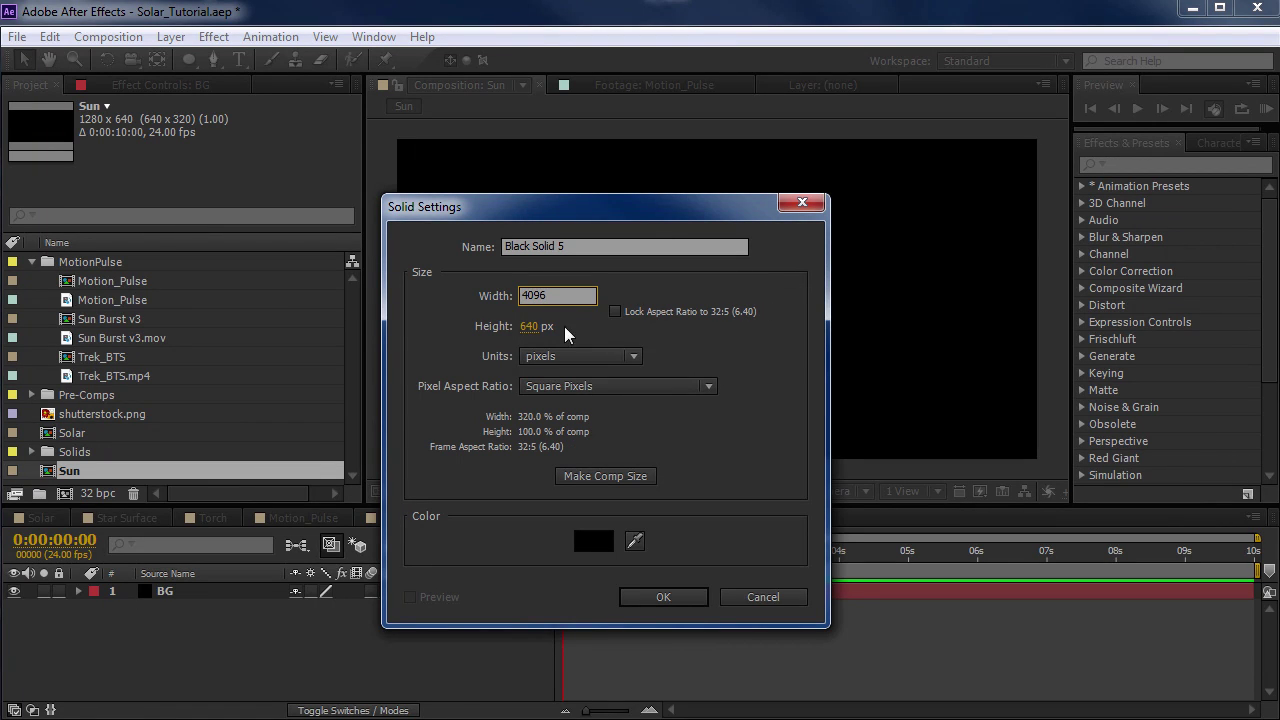
{"action": "left_click", "coordinate": [543, 325]}
{"action": "type", "text": "2048"}
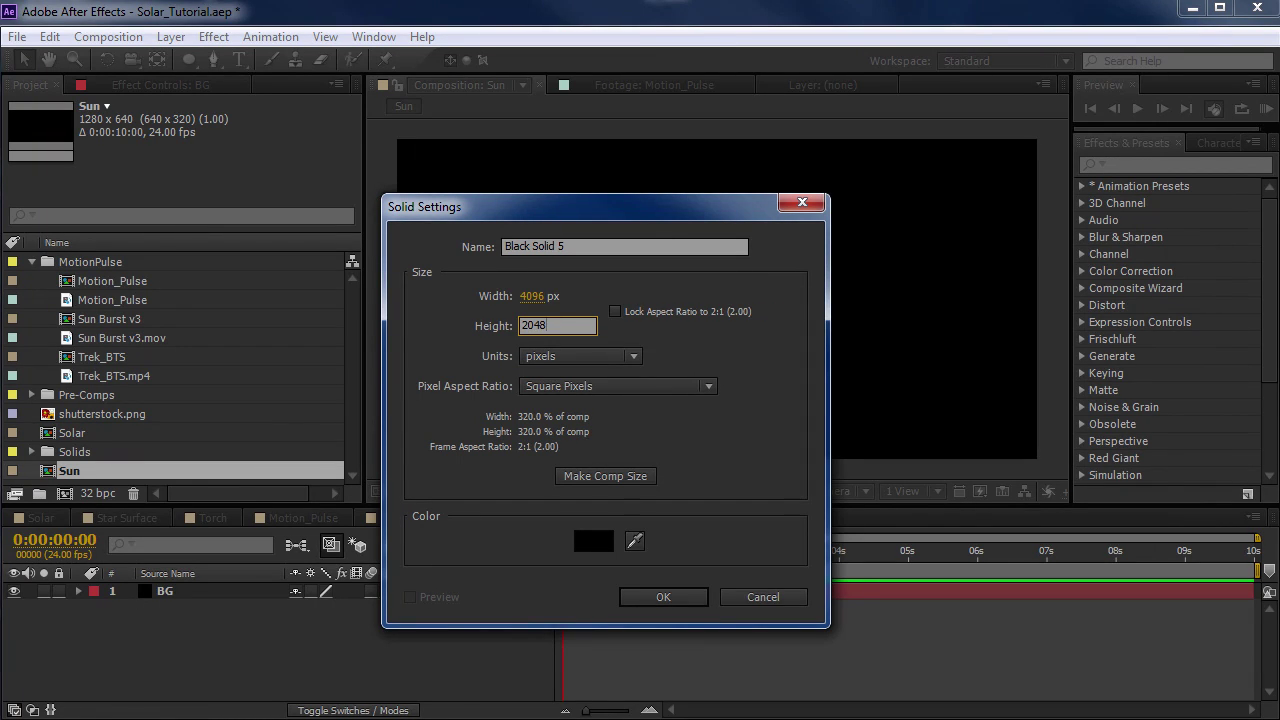
{"action": "key", "text": "Tab"}
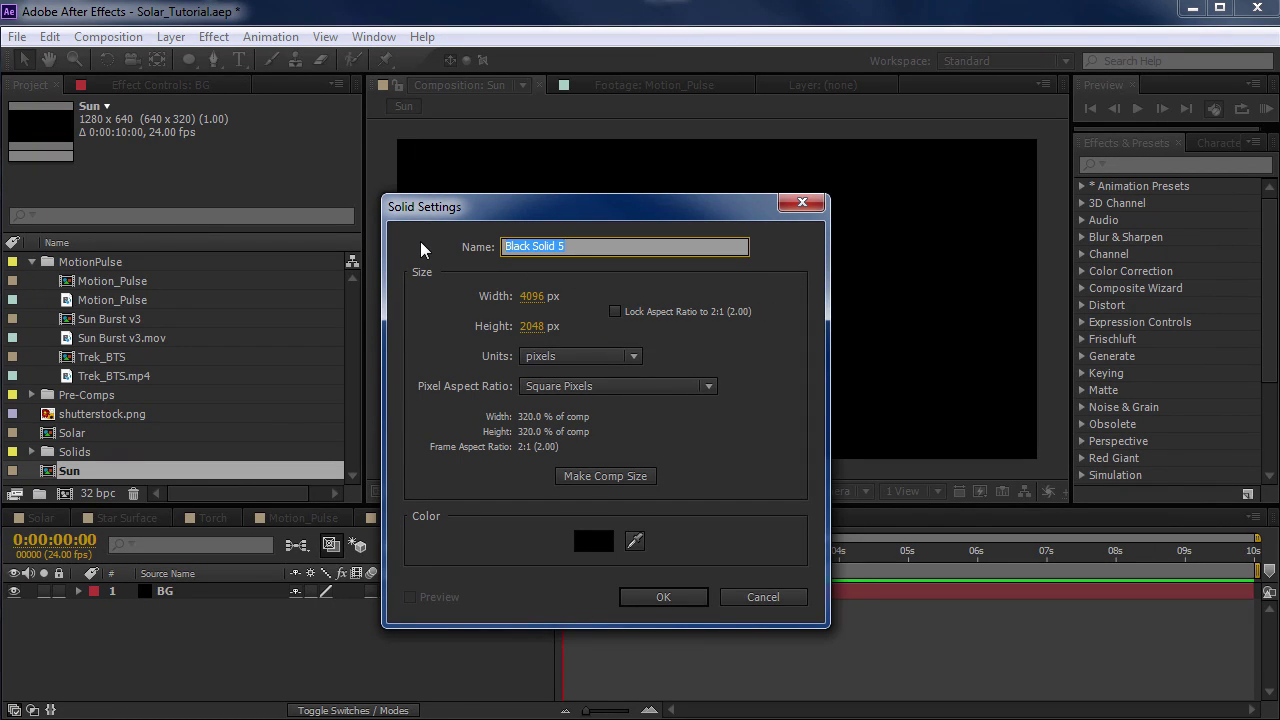
{"action": "type", "text": "Star Map"}
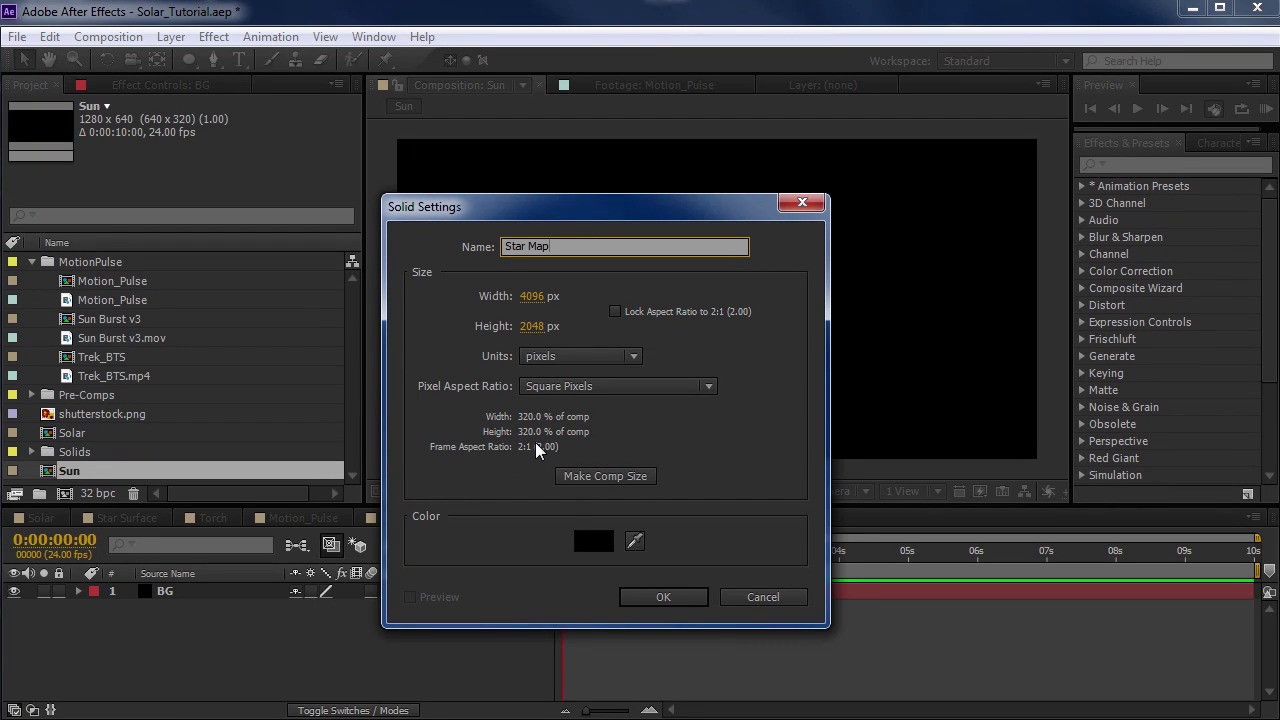
{"action": "left_click", "coordinate": [663, 597]}
Step: Pre-compose the Star Map solid into a composition named Star Map, leaving all attributes in Sun
{"action": "key", "text": "comma"}
{"action": "key", "text": "comma"}
{"action": "key", "text": "comma"}
{"action": "key", "text": "comma"}
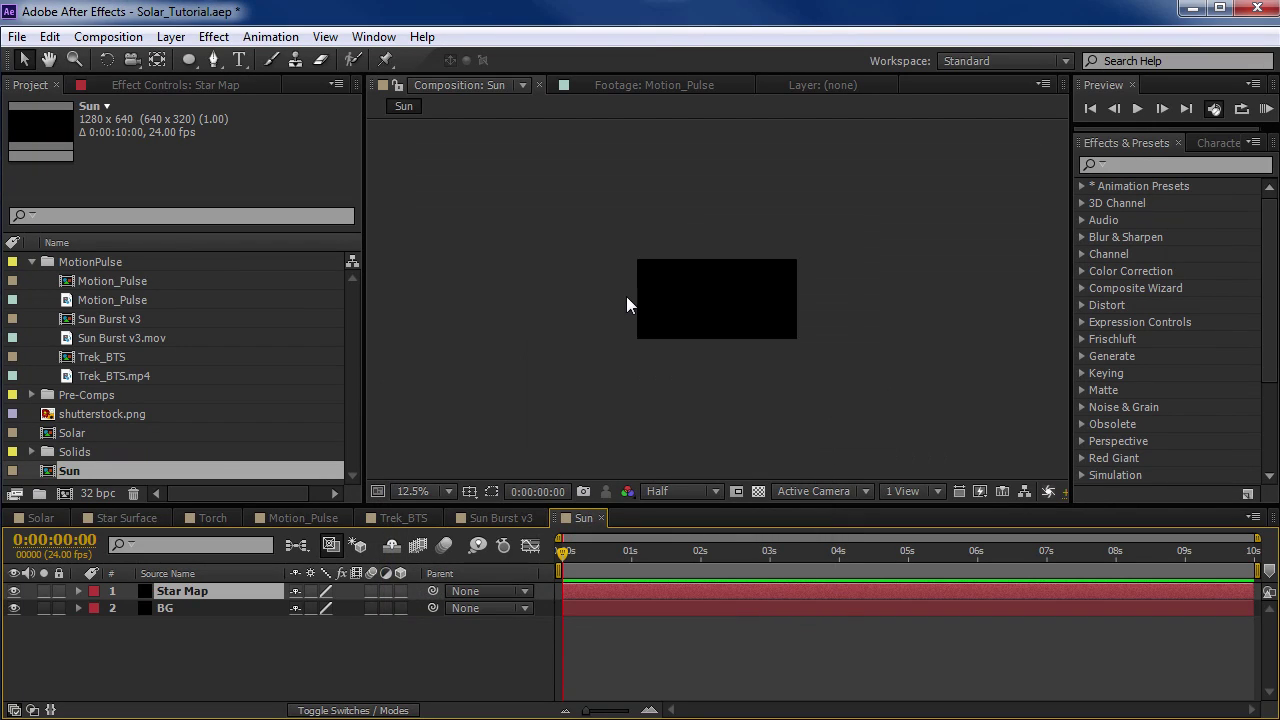
{"action": "left_click", "coordinate": [499, 188]}
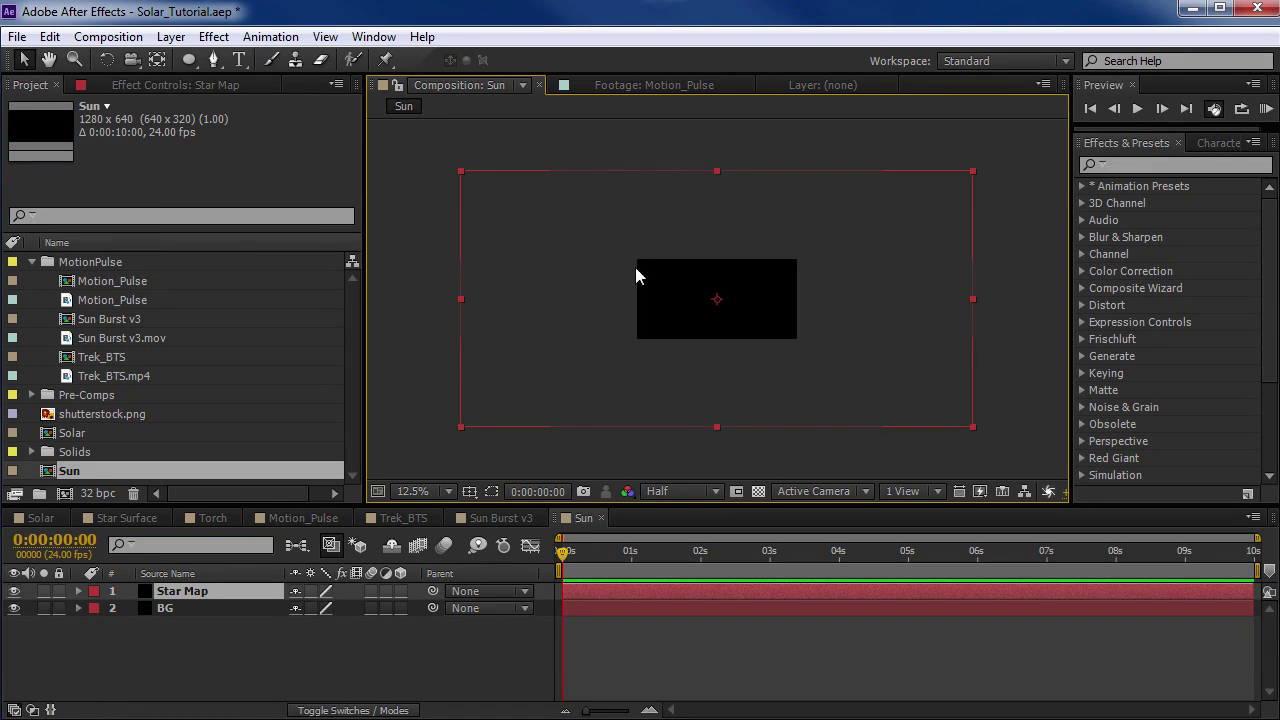
{"action": "left_click", "coordinate": [171, 37]}
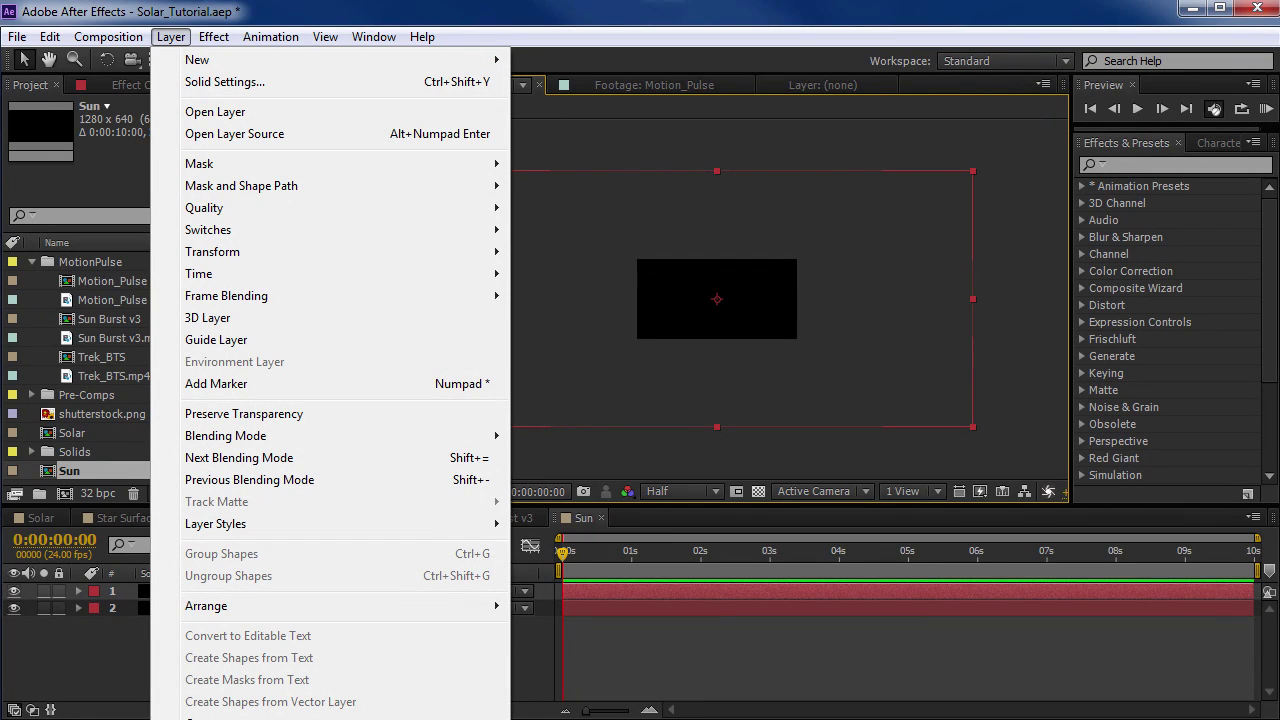
{"action": "key", "text": "ctrl+shift+c"}
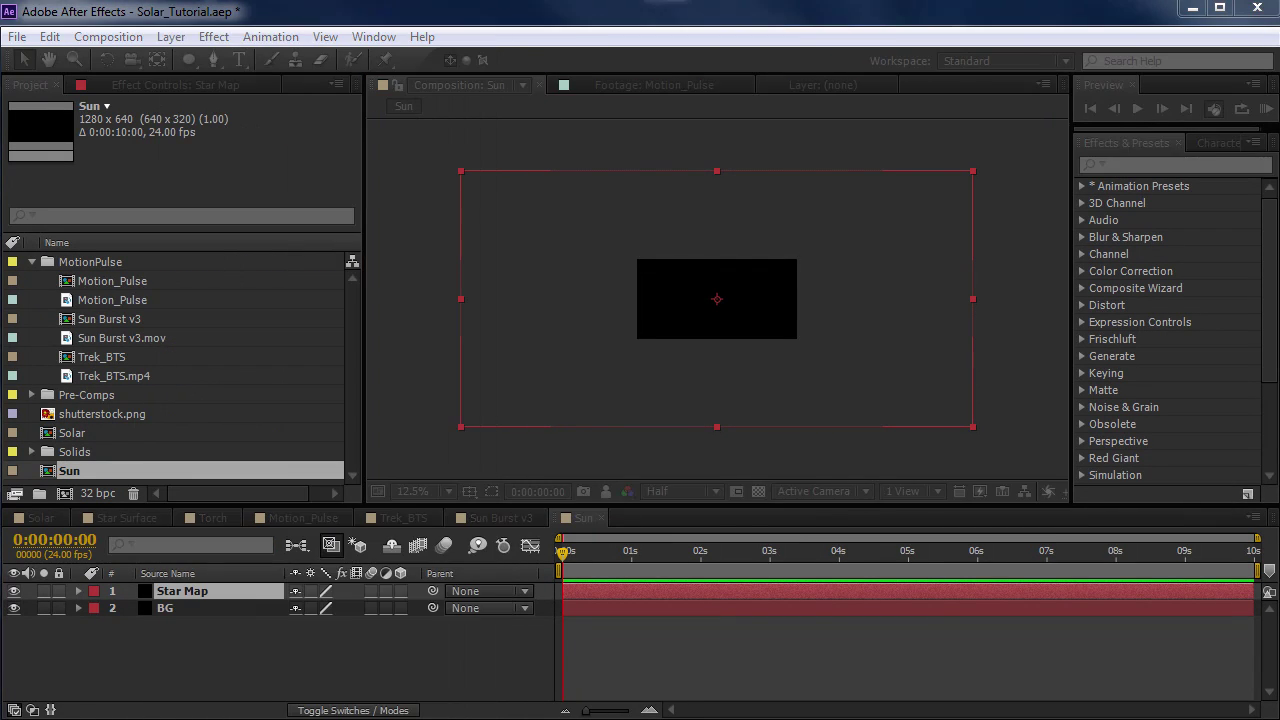
{"action": "left_click", "coordinate": [430, 450]}
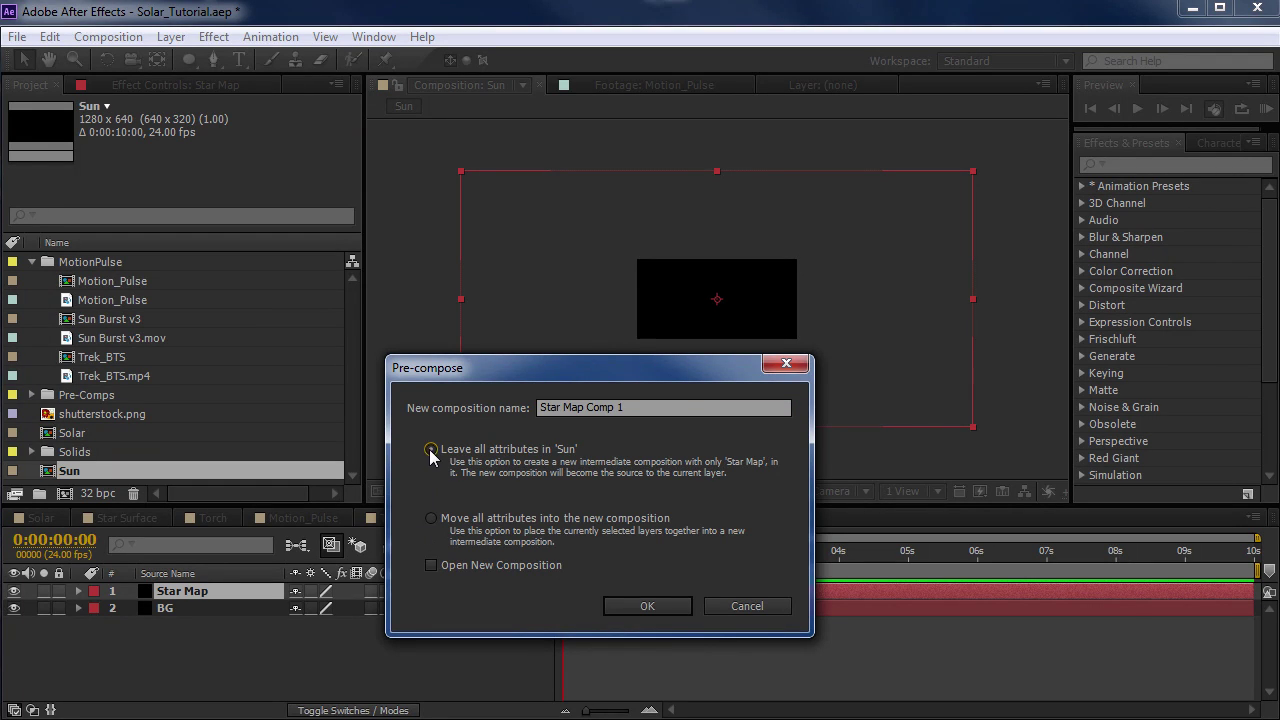
{"action": "left_click", "coordinate": [650, 410]}
{"action": "left_click", "coordinate": [589, 407]}
{"action": "left_click_drag", "start_coordinate": [589, 407], "coordinate": [728, 408]}
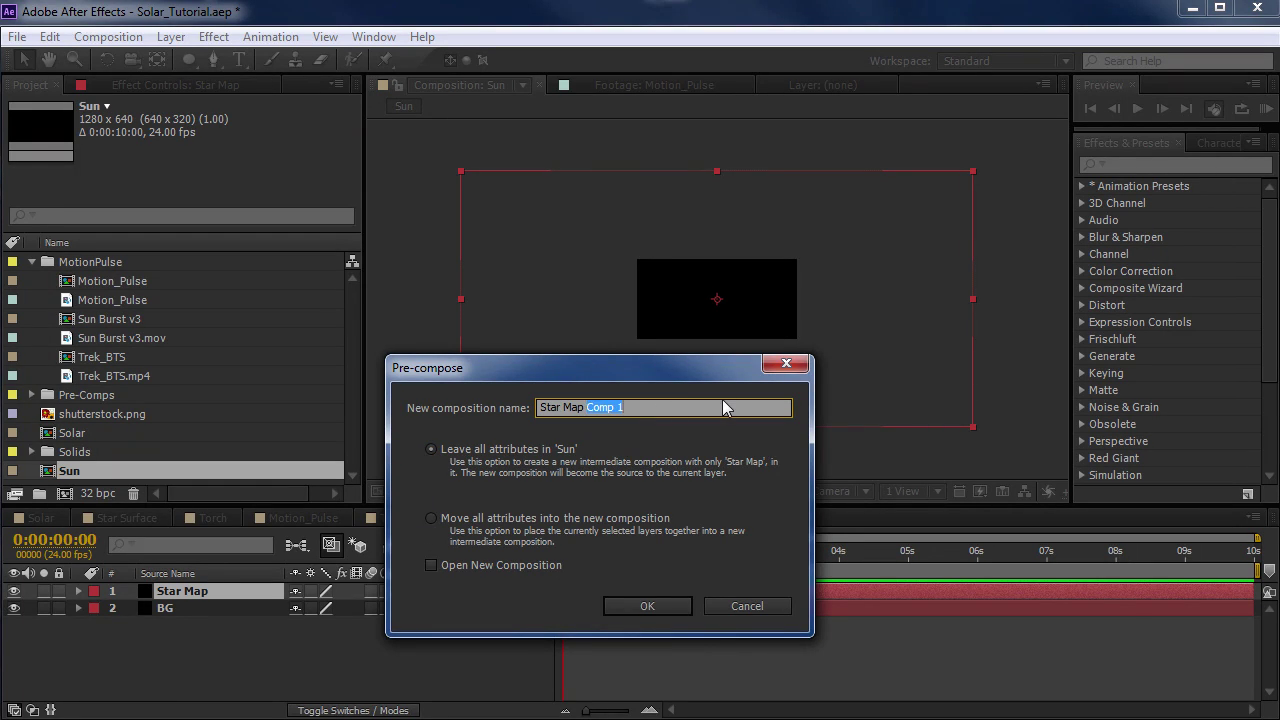
{"action": "key", "text": "BackSpace"}
{"action": "left_click", "coordinate": [651, 608]}
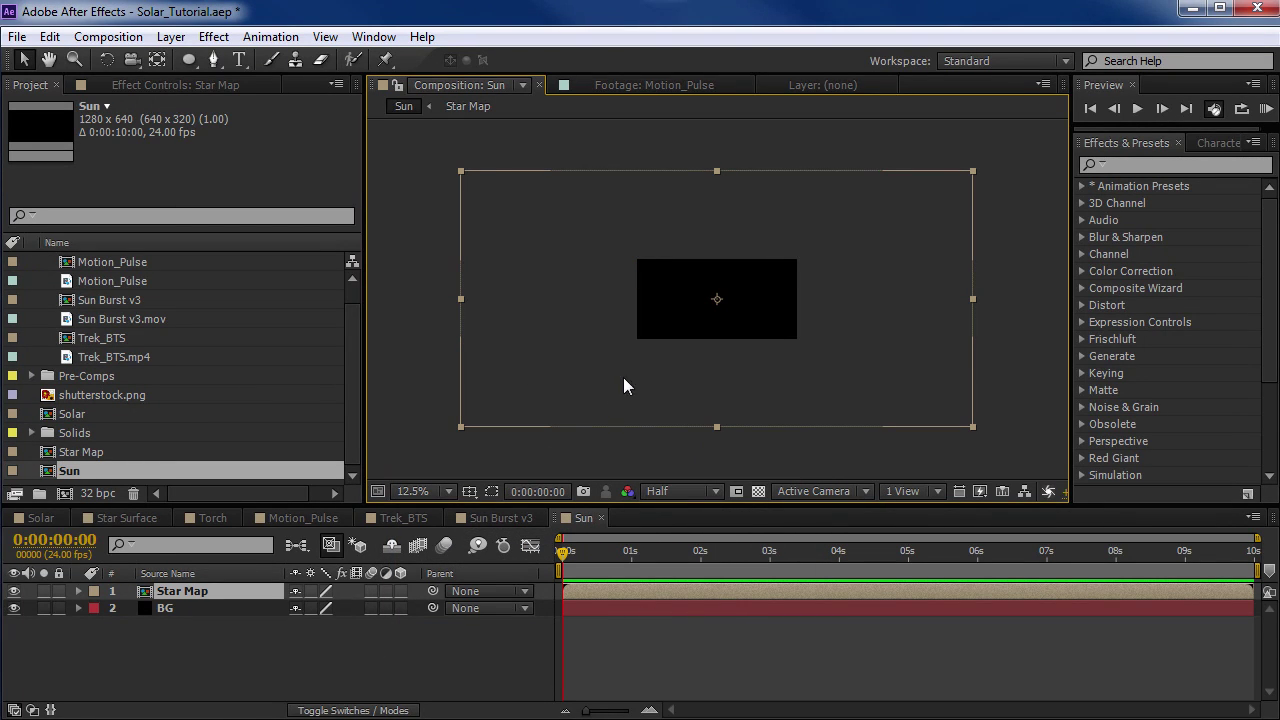
Step: Open the Star Map pre-composition and apply the Fractal Noise effect to its solid
{"action": "double_click", "coordinate": [550, 240]}
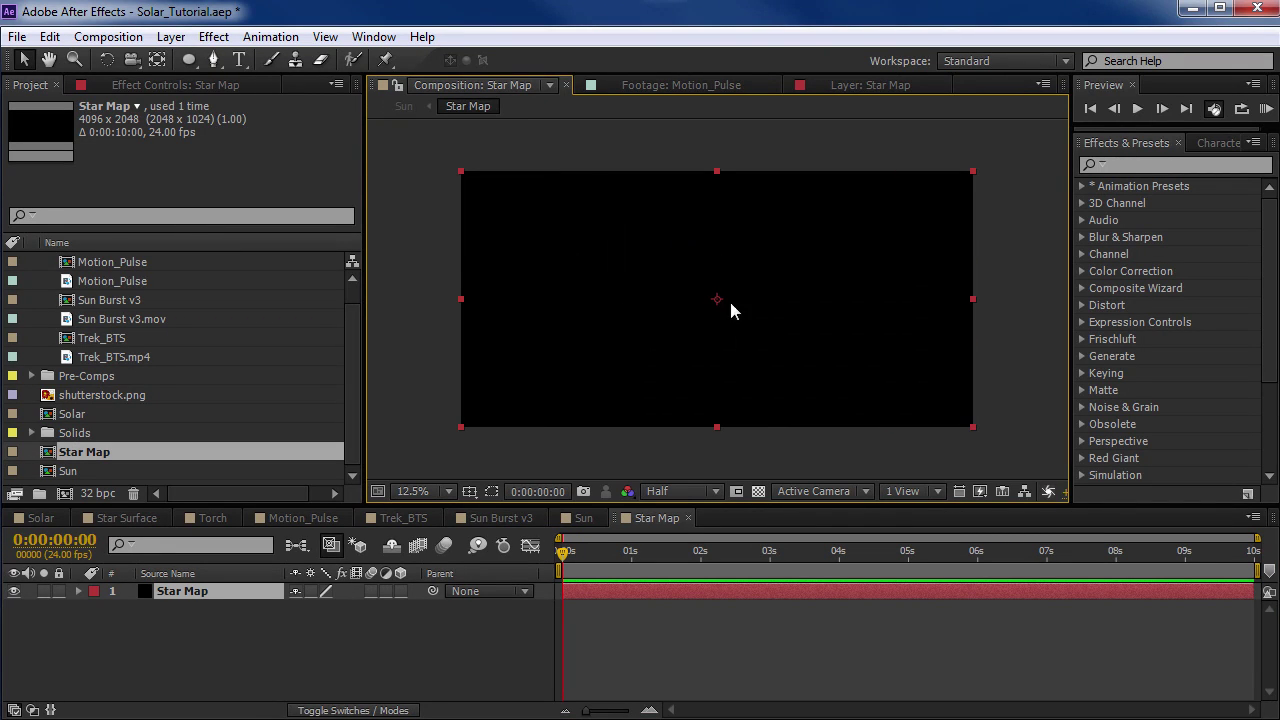
{"action": "left_click", "coordinate": [1141, 165]}
{"action": "type", "text": "f"}
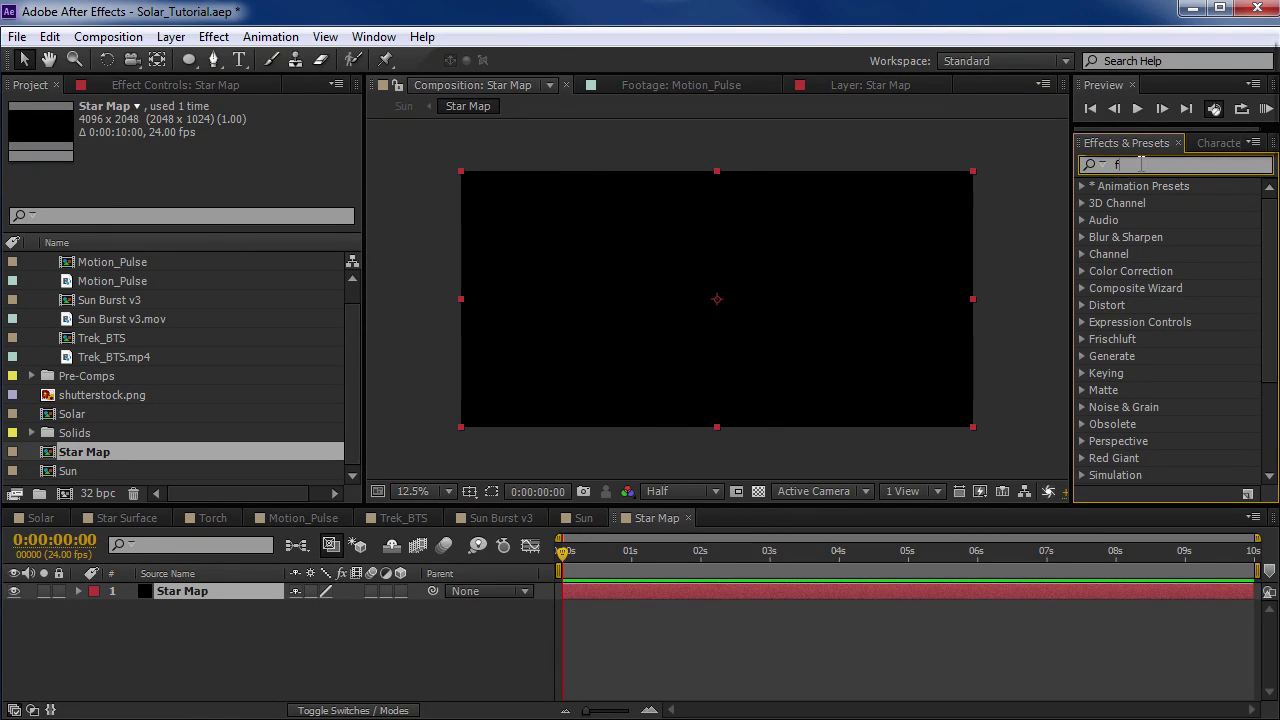
{"action": "type", "text": "ract"}
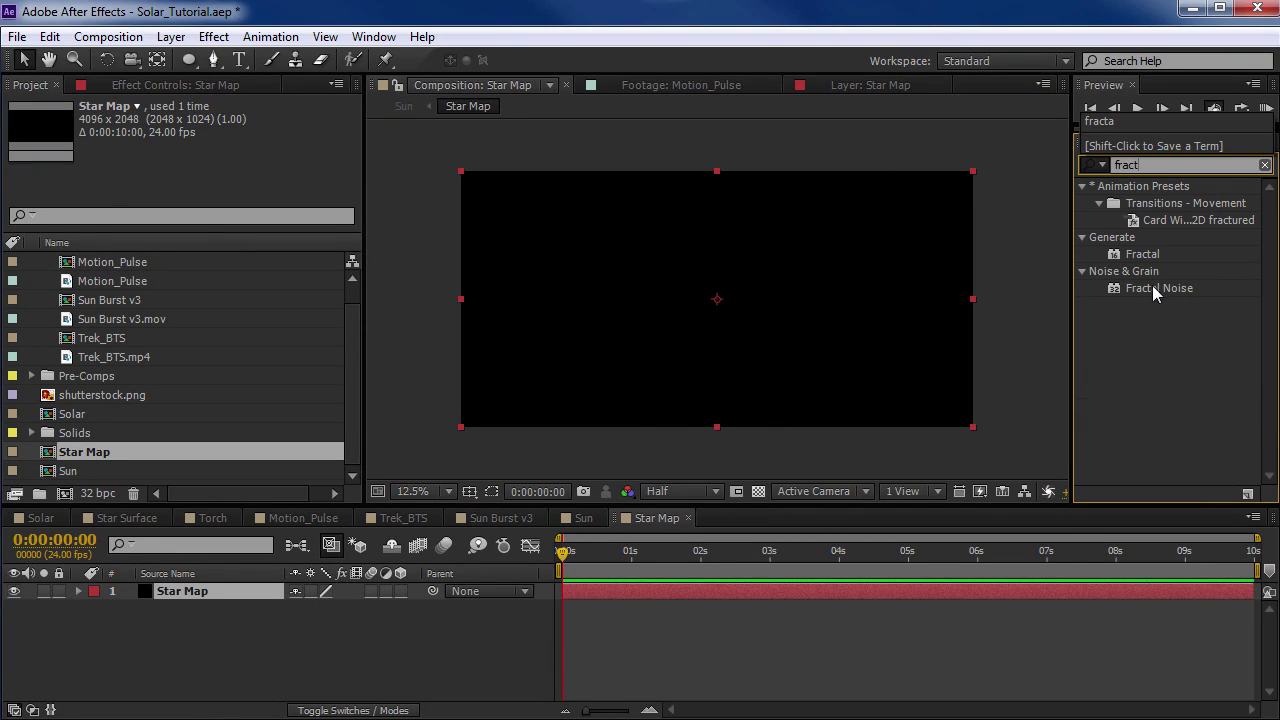
{"action": "left_click_drag", "start_coordinate": [1152, 289], "coordinate": [615, 283]}
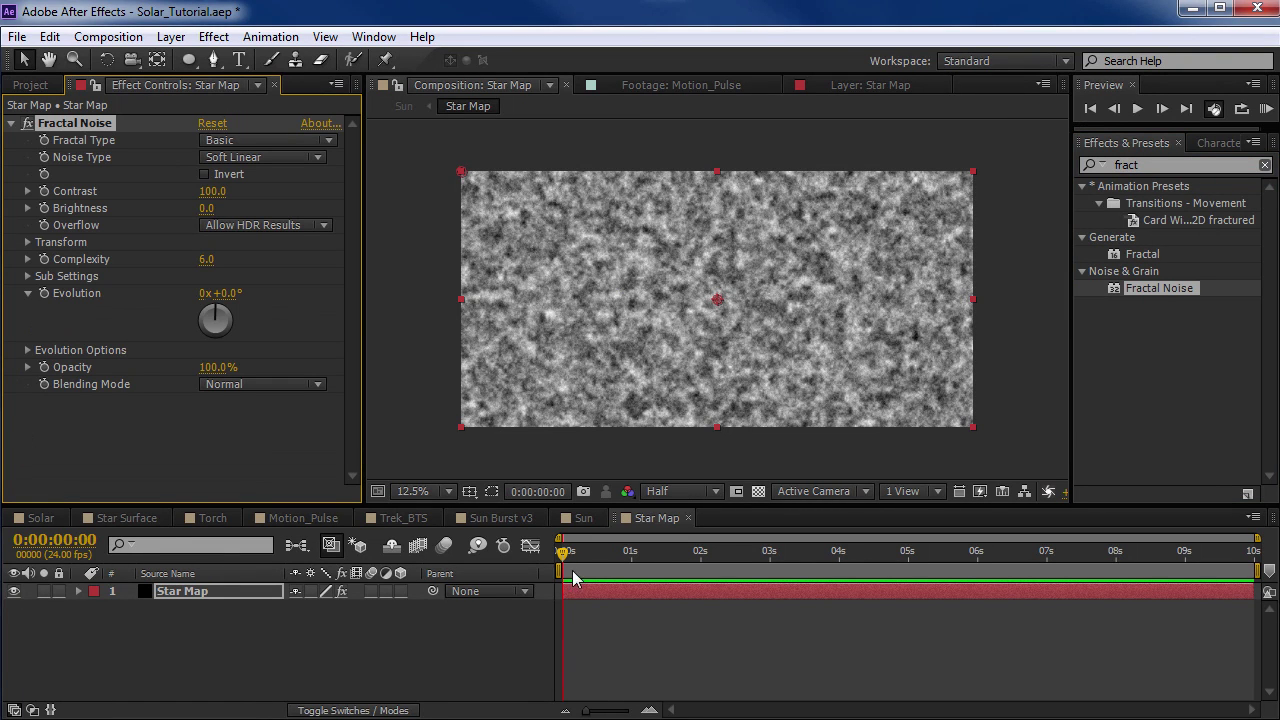
Step: Examine the finished Star Surface composition by soloing each of its three White Solid 5 noise layers in turn
{"action": "left_click_drag", "start_coordinate": [566, 552], "coordinate": [628, 552]}
{"action": "key", "text": "period"}
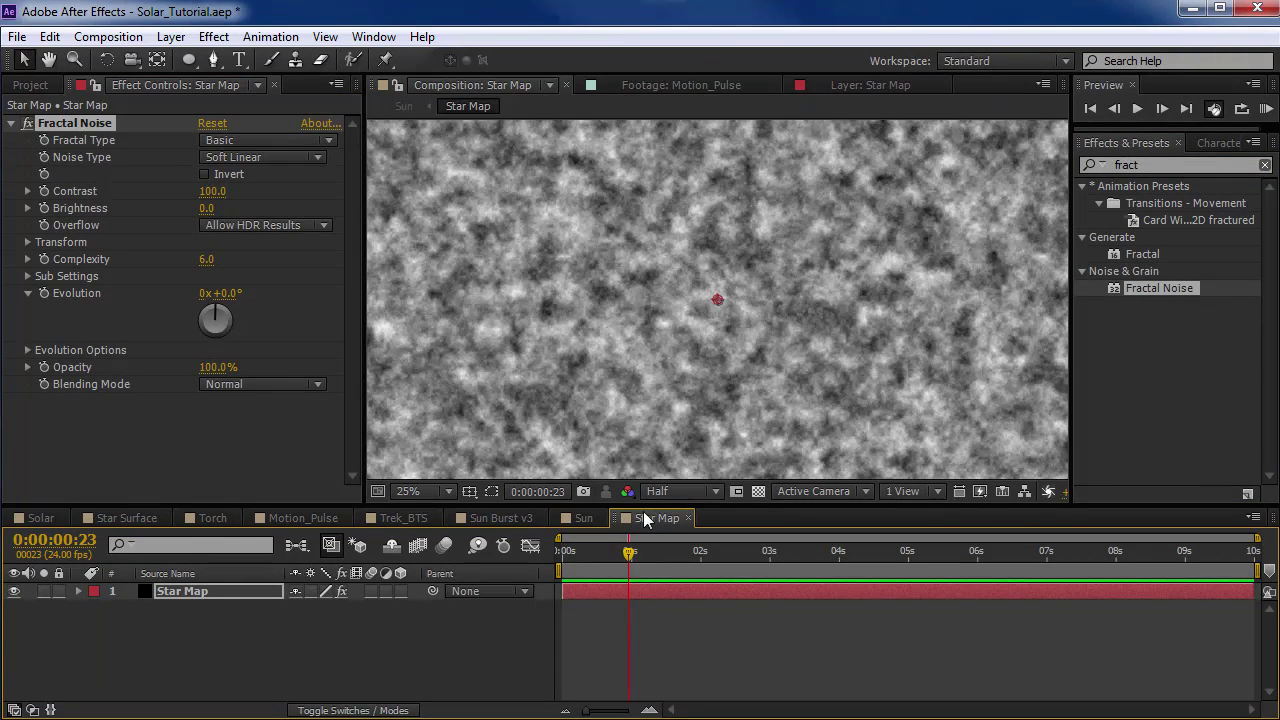
{"action": "left_click", "coordinate": [145, 516]}
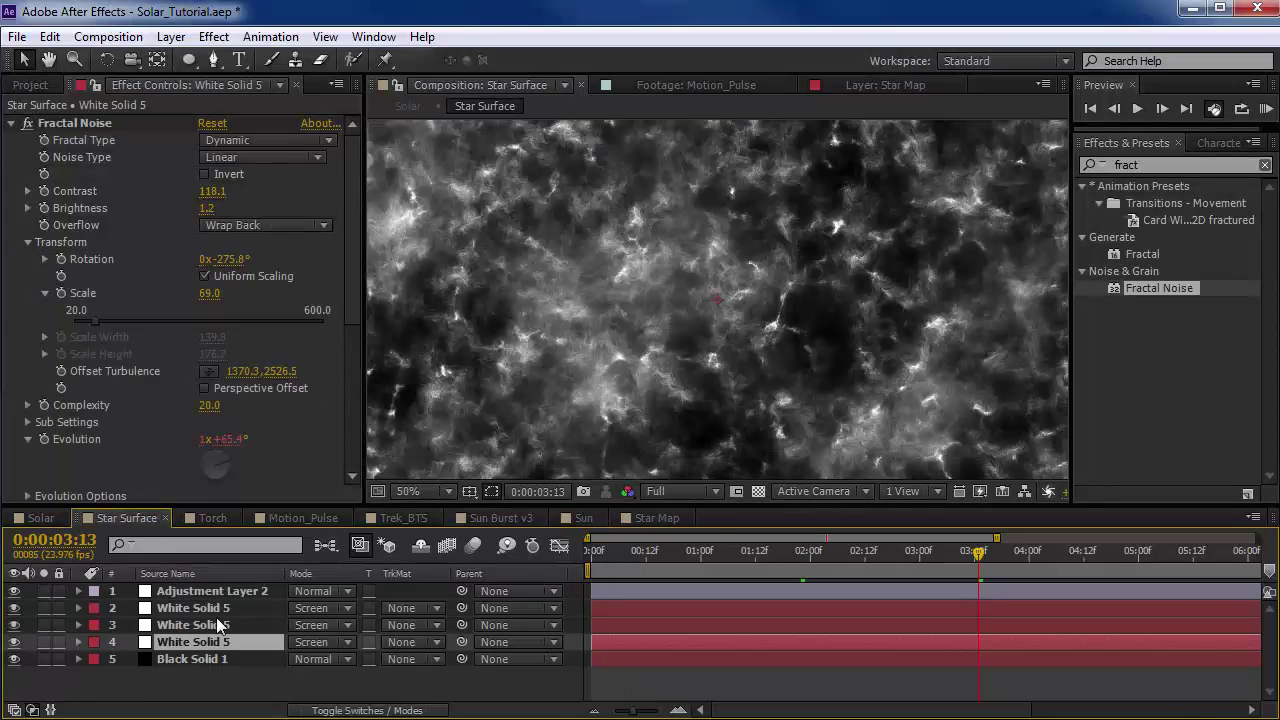
{"action": "left_click", "coordinate": [43, 642]}
{"action": "scroll", "coordinate": [588, 322], "scroll_direction": "up", "scroll_amount": 2}
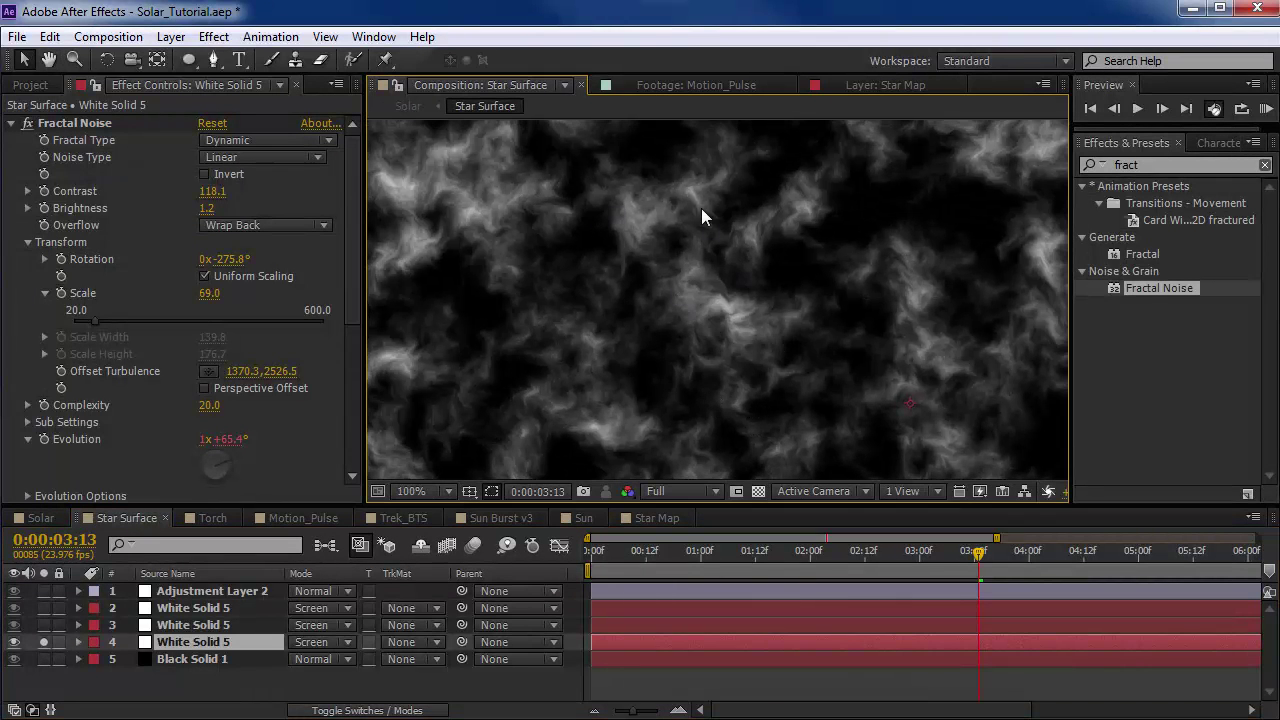
{"action": "left_click", "coordinate": [43, 625]}
{"action": "left_click", "coordinate": [43, 642]}
{"action": "scroll", "coordinate": [710, 278], "scroll_direction": "down", "scroll_amount": 2}
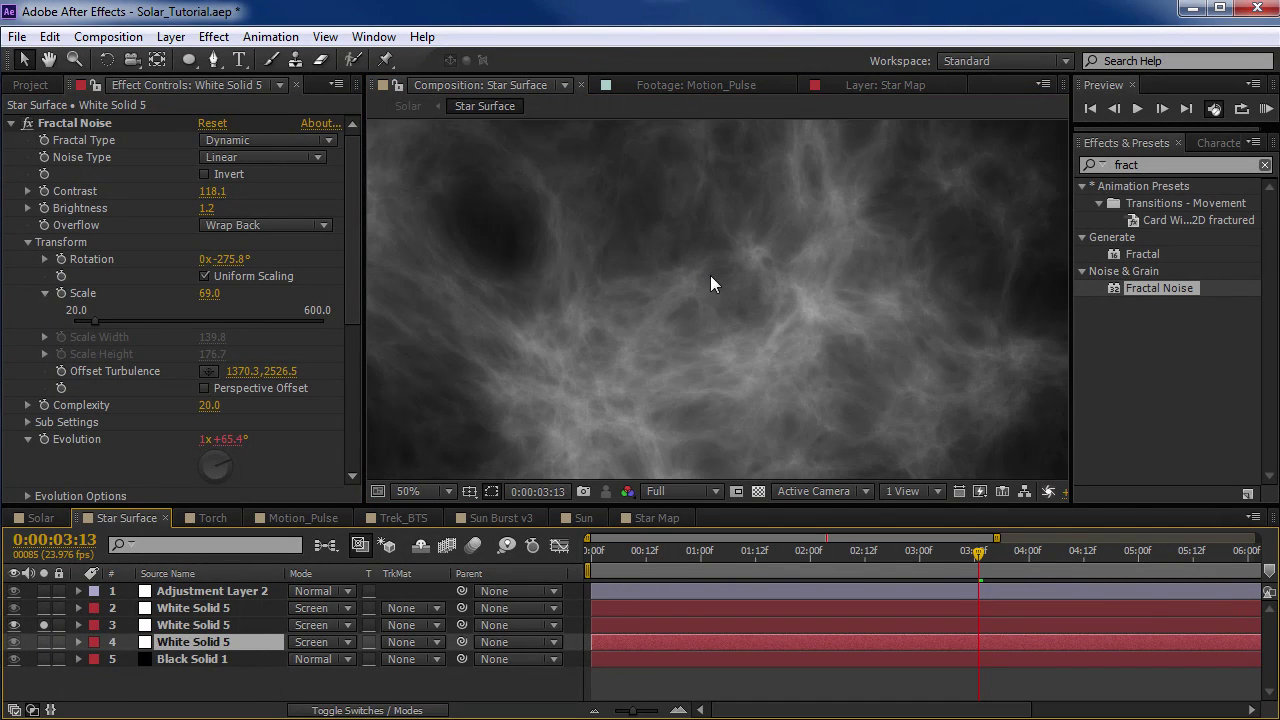
{"action": "left_click", "coordinate": [43, 608]}
{"action": "left_click", "coordinate": [43, 625]}
{"action": "left_click", "coordinate": [178, 608]}
{"action": "scroll", "coordinate": [769, 234], "scroll_direction": "up", "scroll_amount": 2}
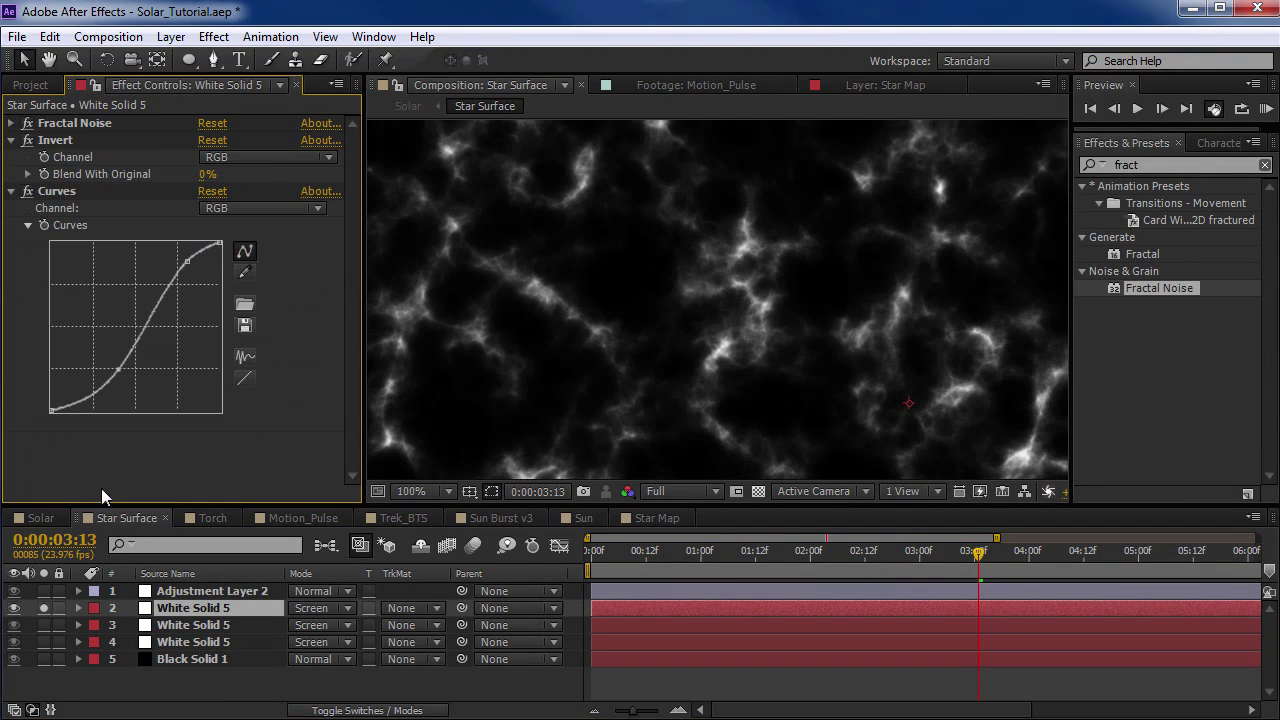
{"action": "left_click", "coordinate": [43, 608]}
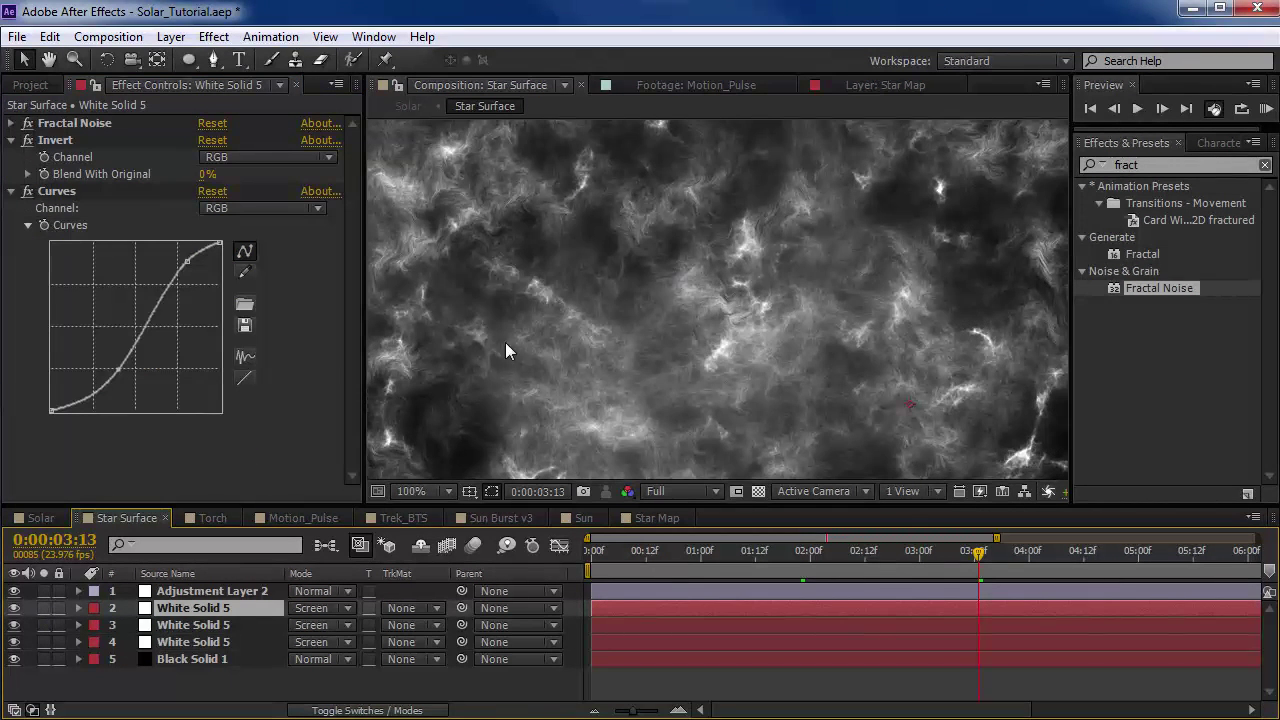
Step: Return to the Star Map composition and set its solid's Fractal Noise type to Dynamic
{"action": "left_click", "coordinate": [660, 518]}
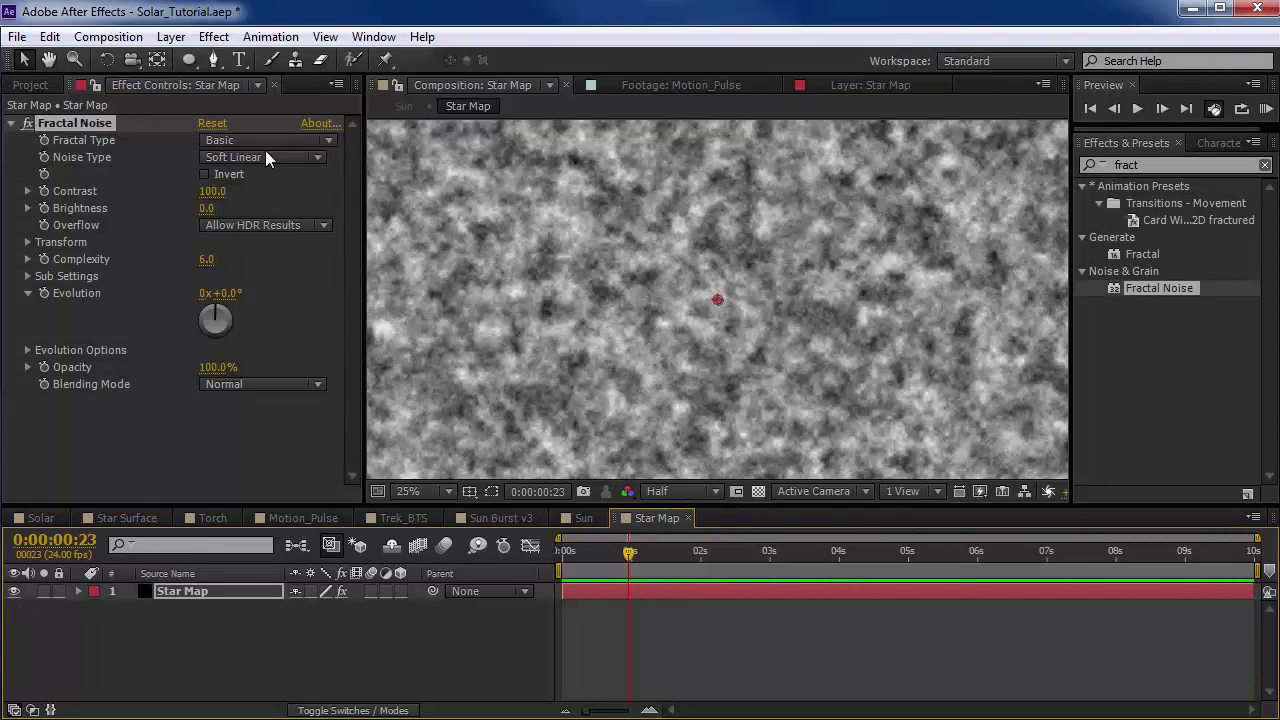
{"action": "left_click", "coordinate": [263, 142]}
{"action": "left_click", "coordinate": [264, 266]}
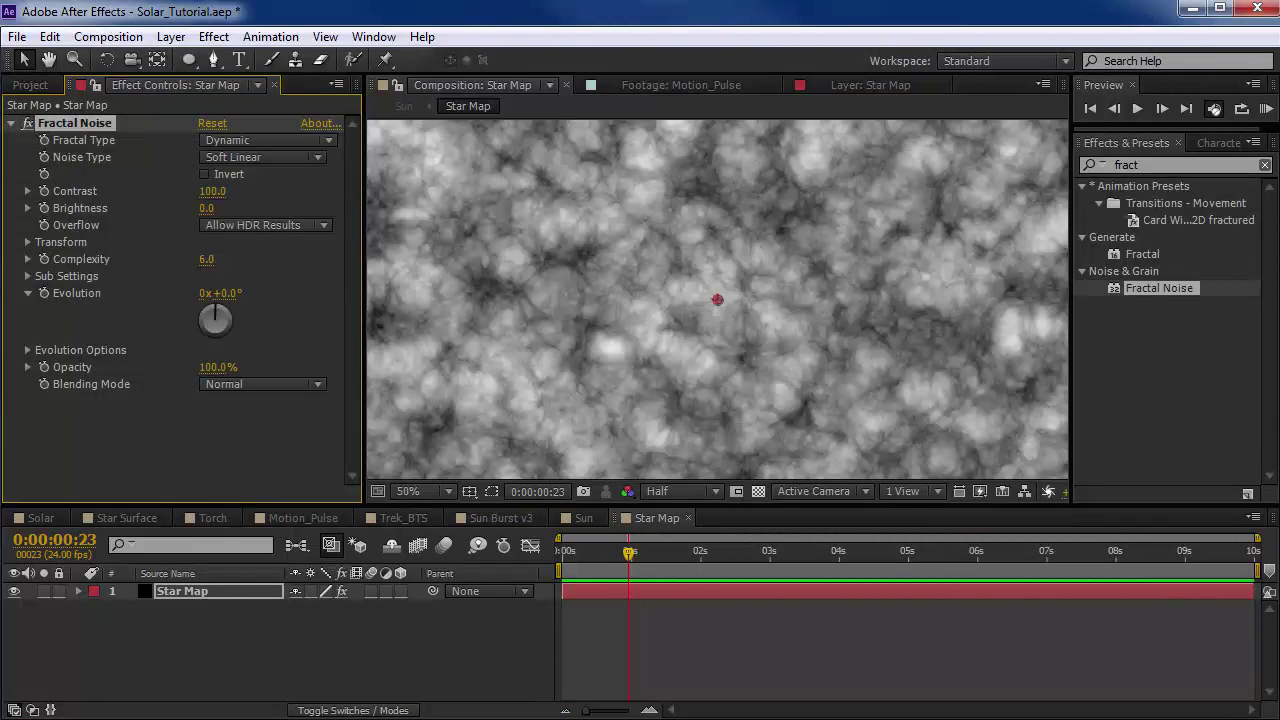
Step: Set the Fractal Noise Sub Rotation to 136° and lower its Brightness to -47
{"action": "left_click", "coordinate": [27, 276]}
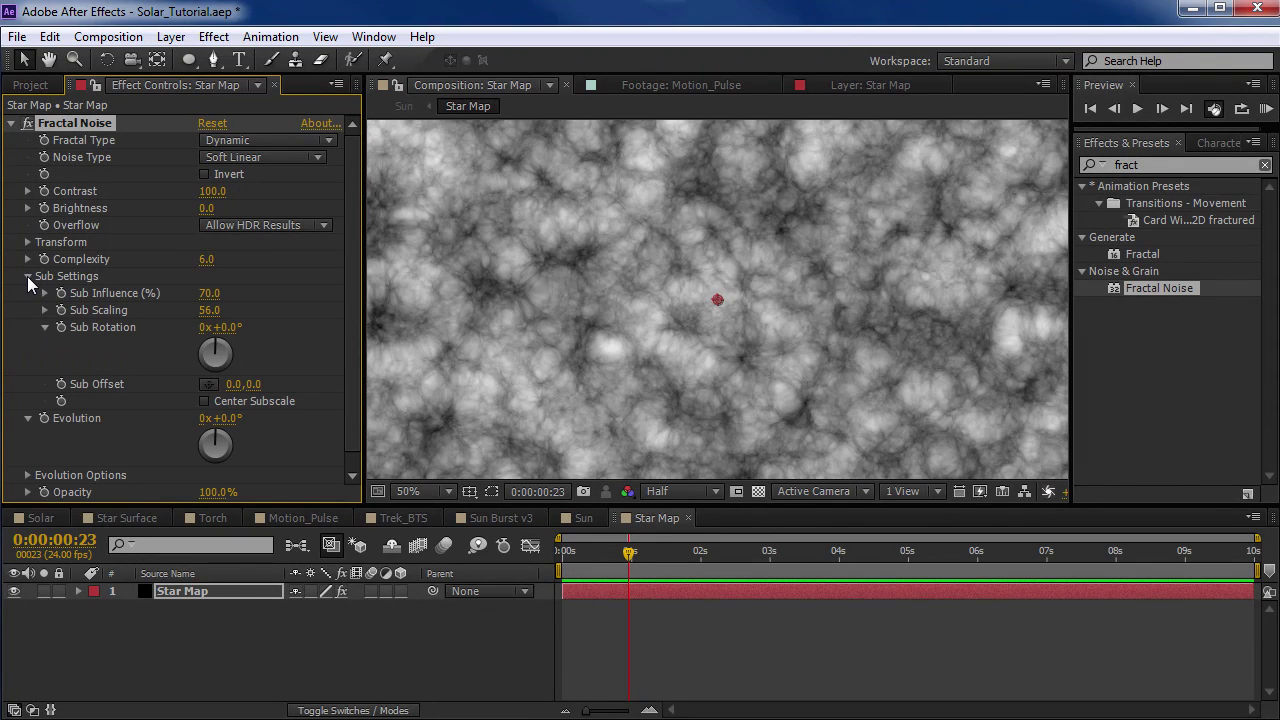
{"action": "left_click_drag", "start_coordinate": [226, 327], "coordinate": [286, 321]}
{"action": "key", "text": "slash"}
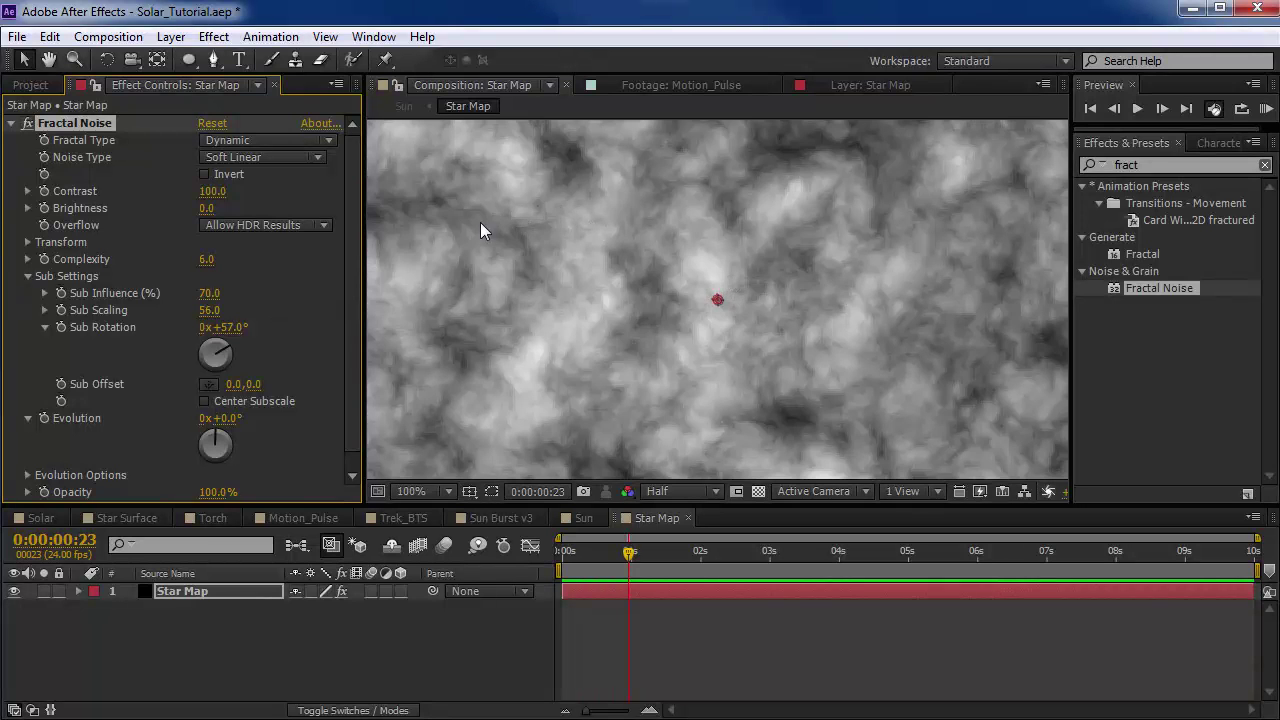
{"action": "left_click_drag", "start_coordinate": [212, 209], "coordinate": [162, 214]}
{"action": "left_click_drag", "start_coordinate": [228, 330], "coordinate": [284, 318]}
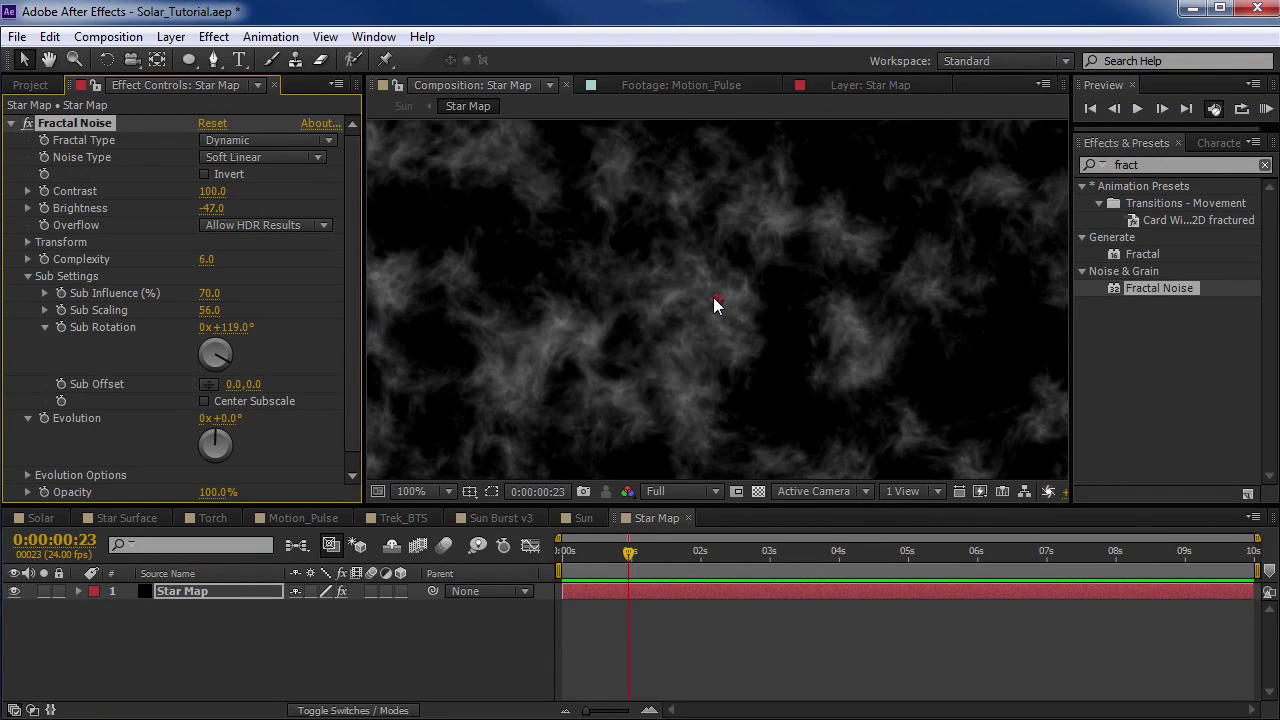
{"action": "left_click_drag", "start_coordinate": [240, 327], "coordinate": [249, 327]}
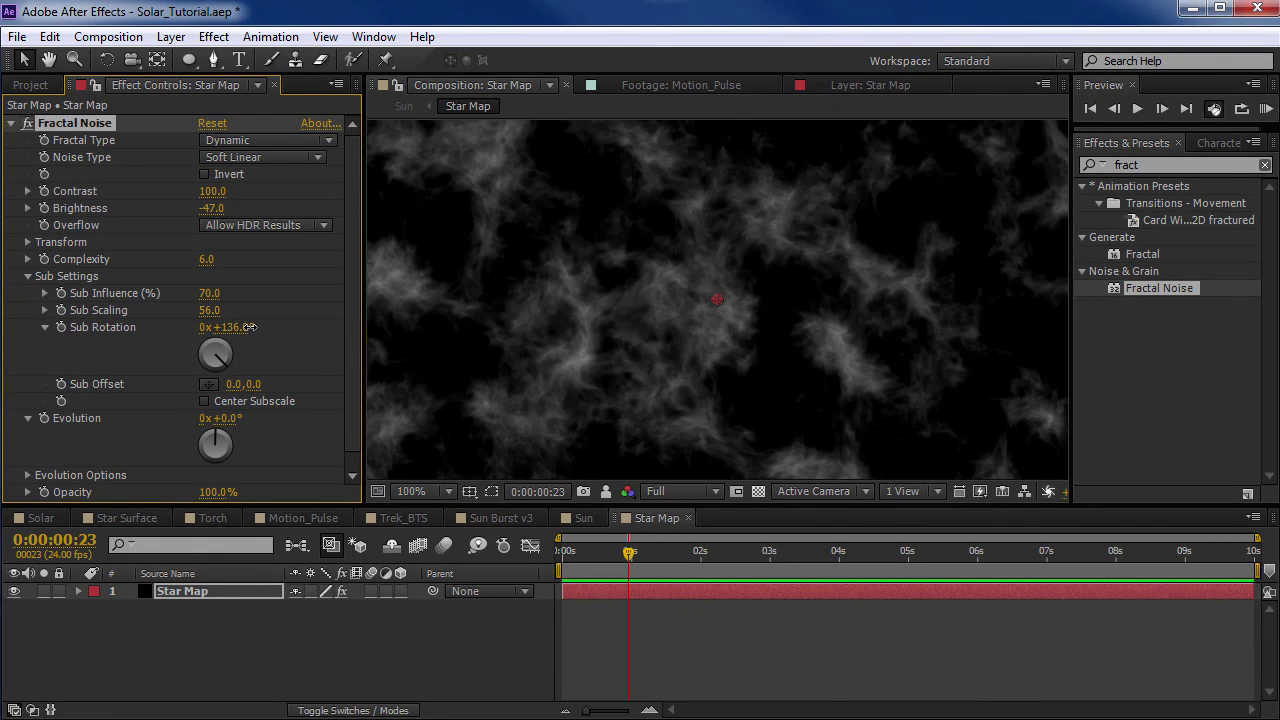
Step: Raise the Fractal Noise Brightness to -33 and set the composition preview to half resolution
{"action": "key", "text": "comma"}
{"action": "key", "text": "comma"}
{"action": "key", "text": "comma"}
{"action": "key", "text": "comma"}
{"action": "key", "text": "period"}
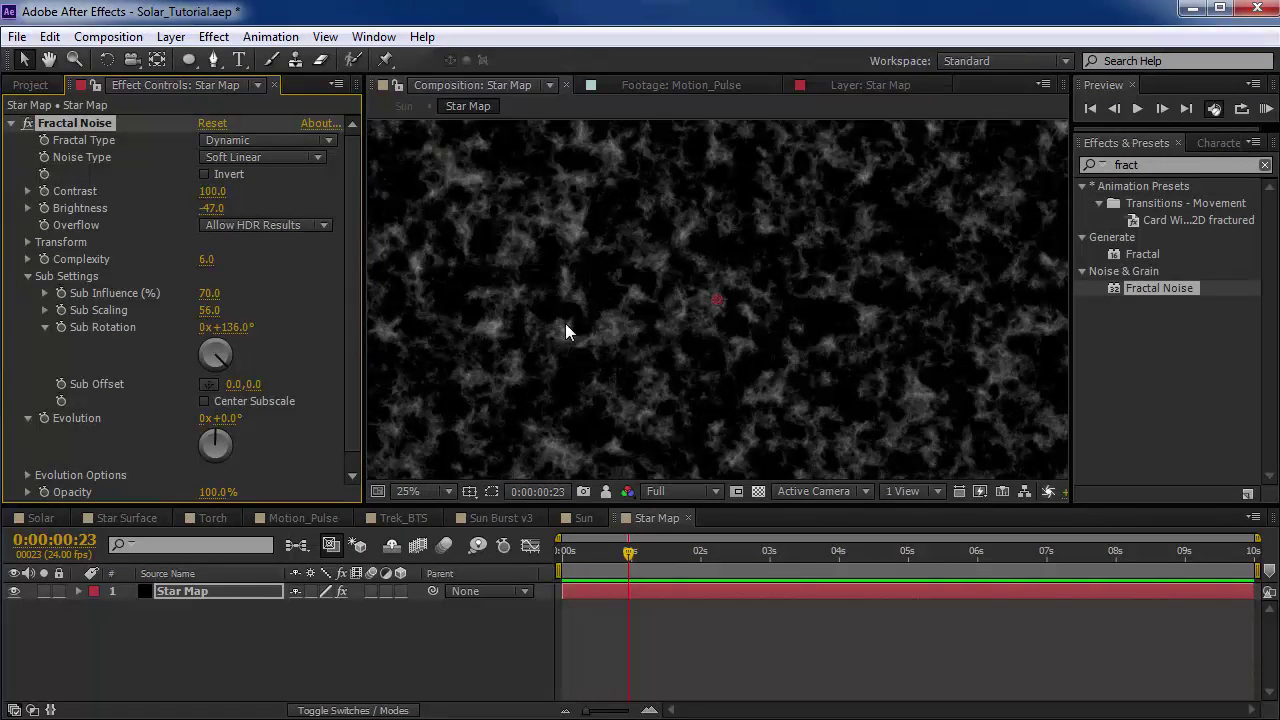
{"action": "left_click_drag", "start_coordinate": [207, 208], "coordinate": [217, 208]}
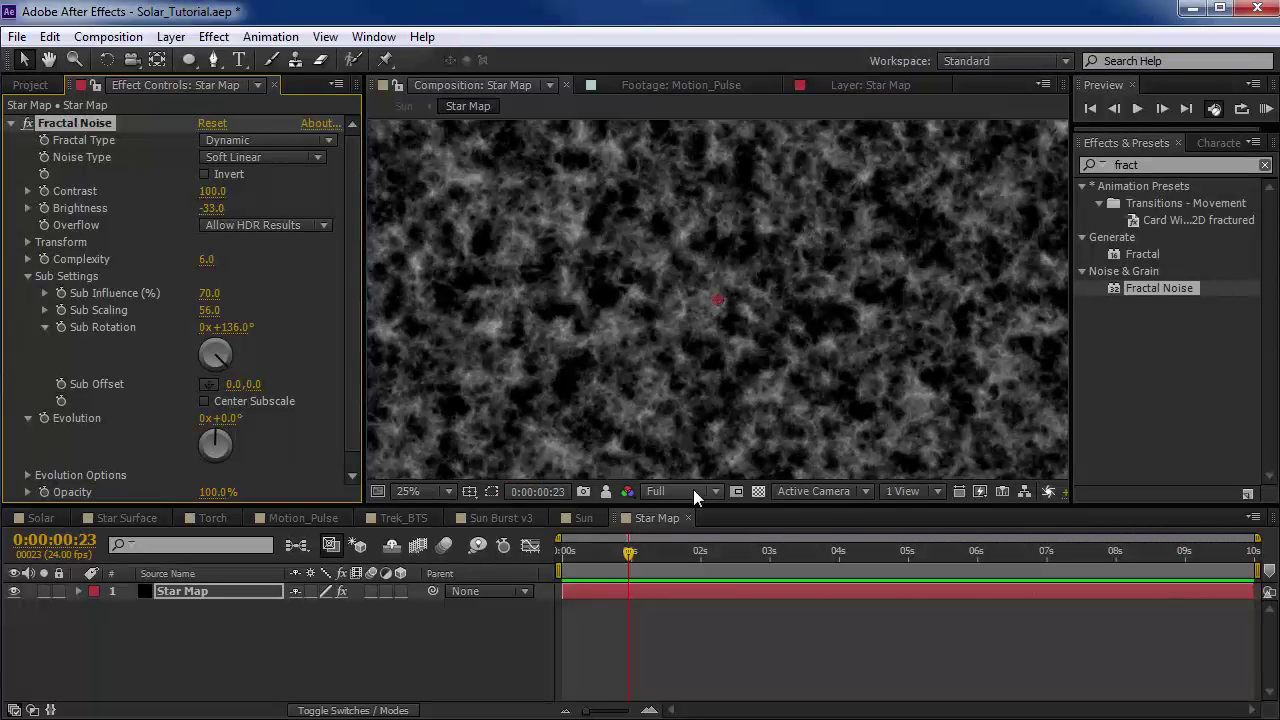
{"action": "key", "text": "ctrl+shift+j"}
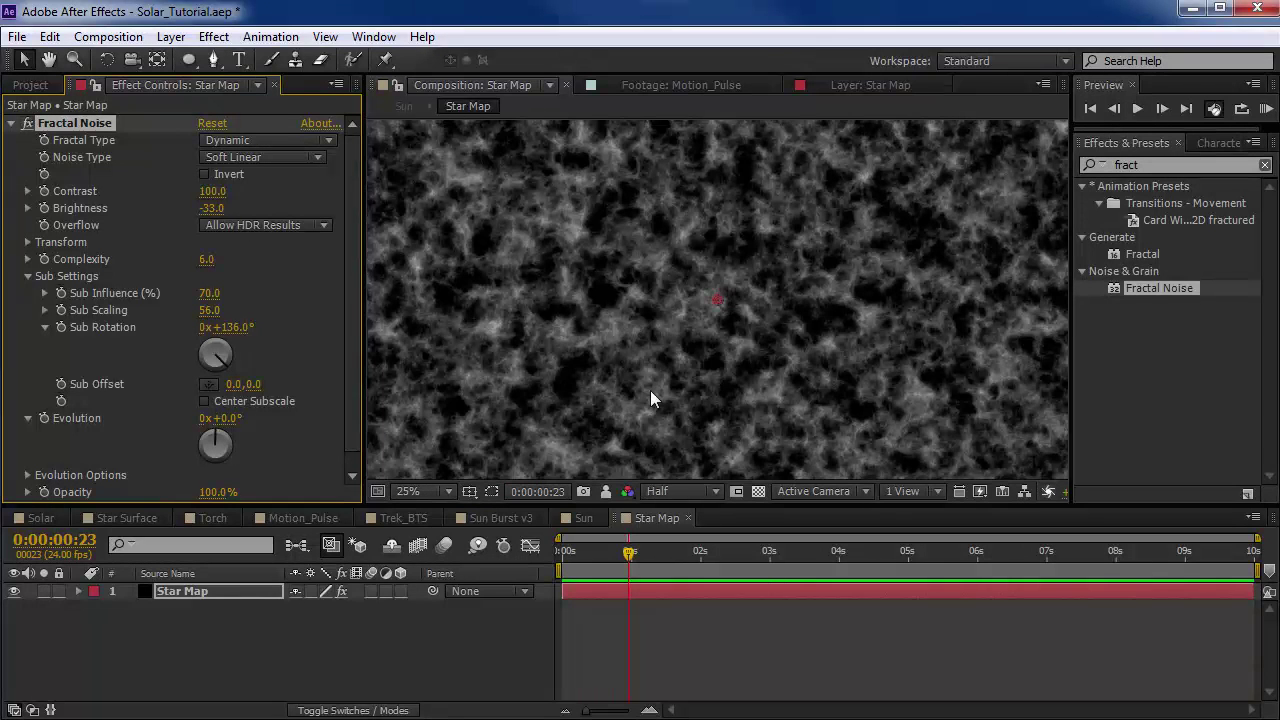
Step: Duplicate the Star Map layer inside the Star Map composition
{"action": "left_click", "coordinate": [691, 647]}
{"action": "left_click", "coordinate": [657, 593]}
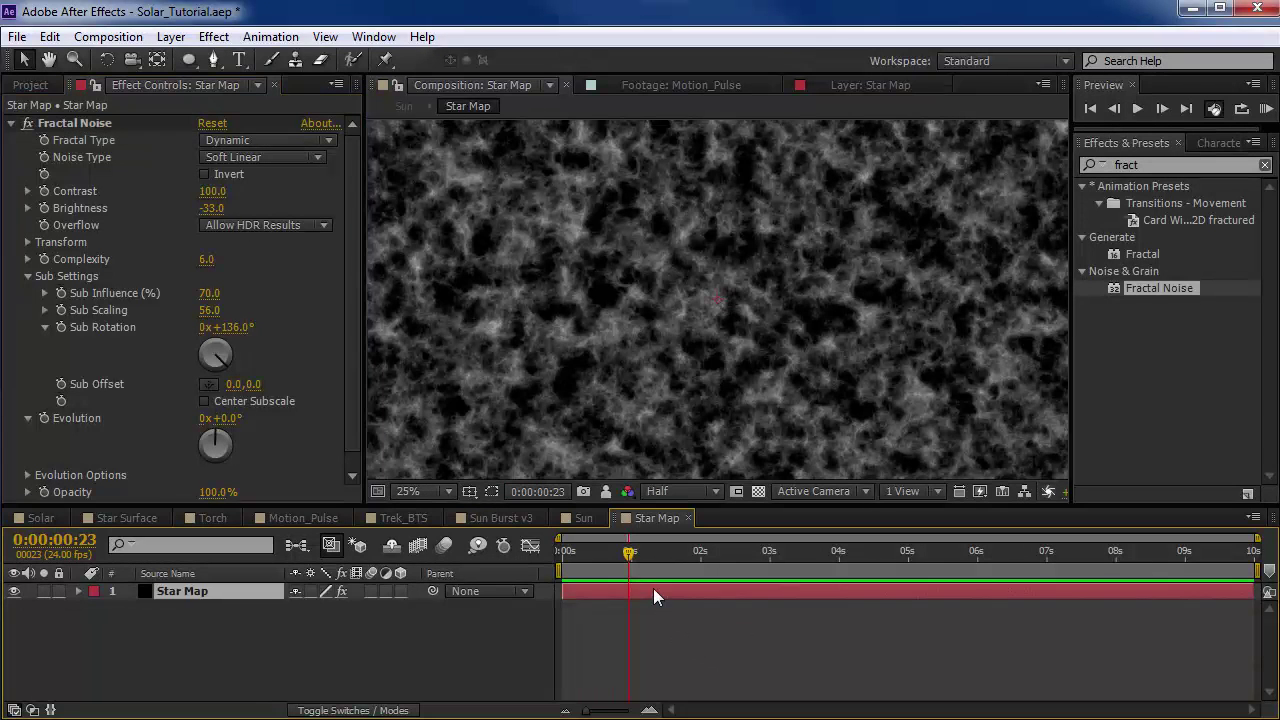
{"action": "key", "text": "ctrl+d"}
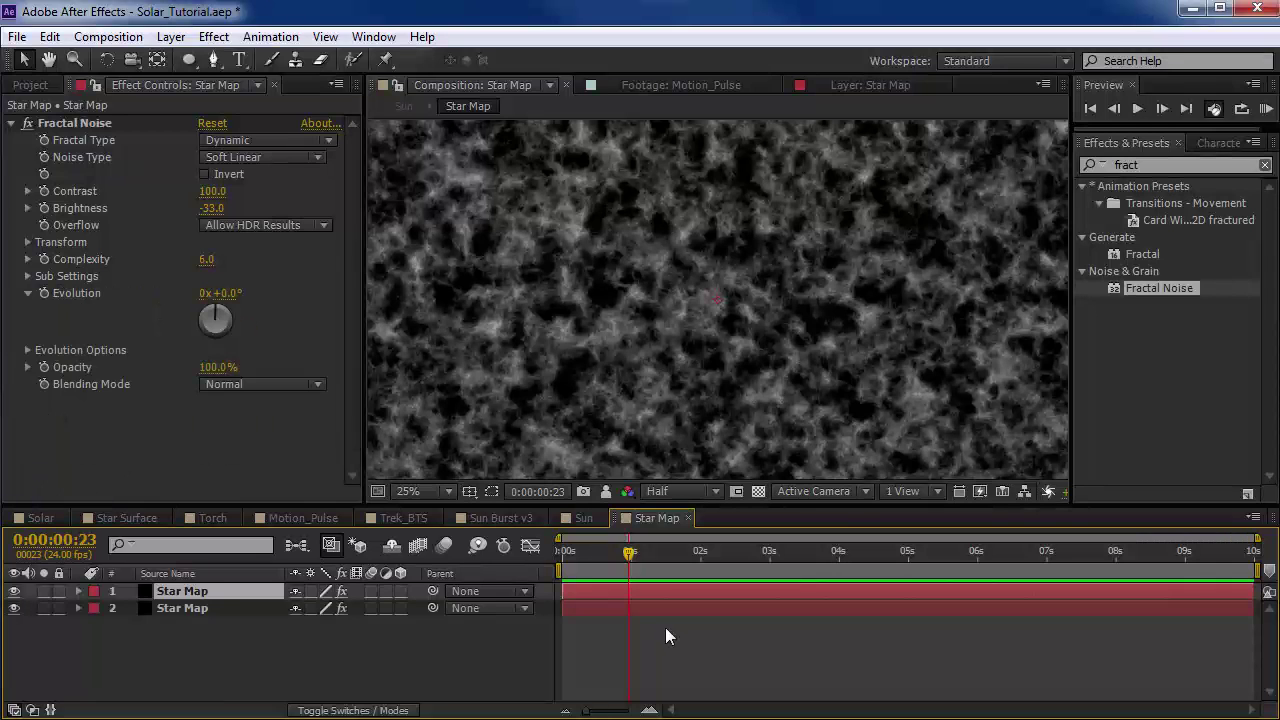
Step: On the upper Star Map layer, set the Fractal Noise Complexity to 15 and enlarge its Scale to 658
{"action": "left_click", "coordinate": [27, 242]}
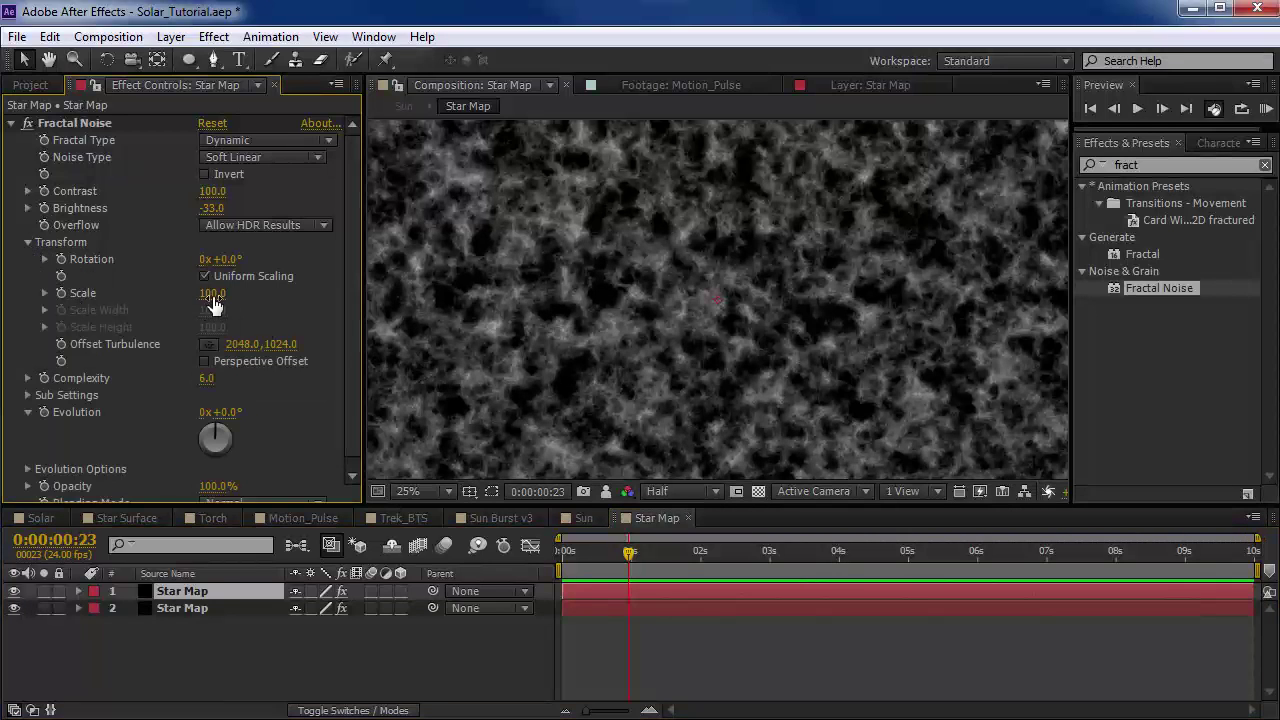
{"action": "left_click_drag", "start_coordinate": [212, 293], "coordinate": [472, 294]}
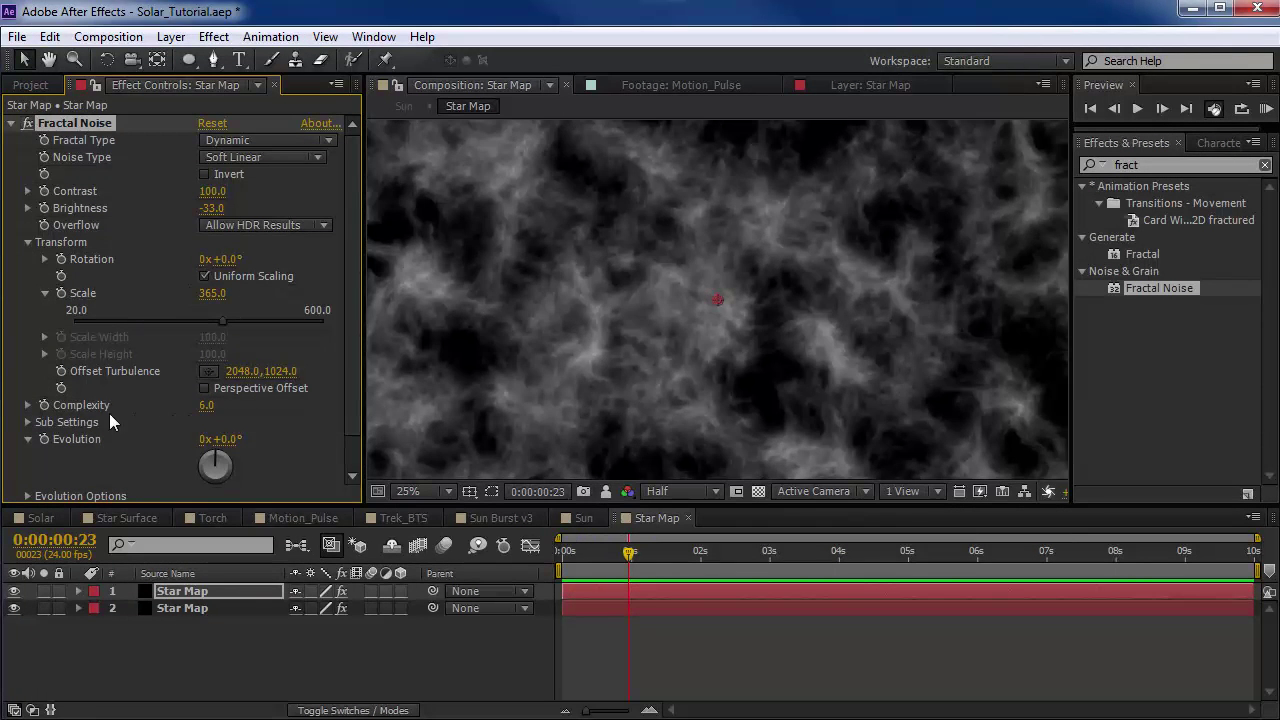
{"action": "left_click", "coordinate": [206, 406]}
{"action": "type", "text": "15"}
{"action": "key", "text": "Return"}
{"action": "key", "text": "period"}
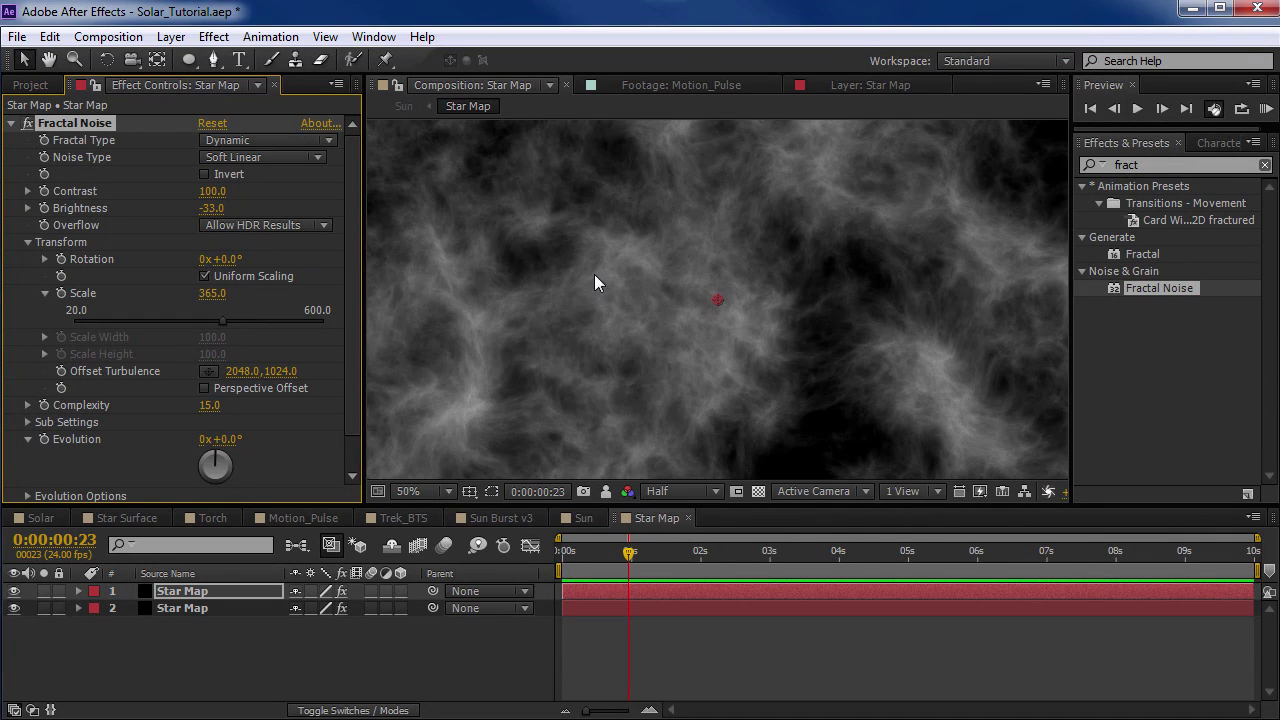
{"action": "key", "text": "comma"}
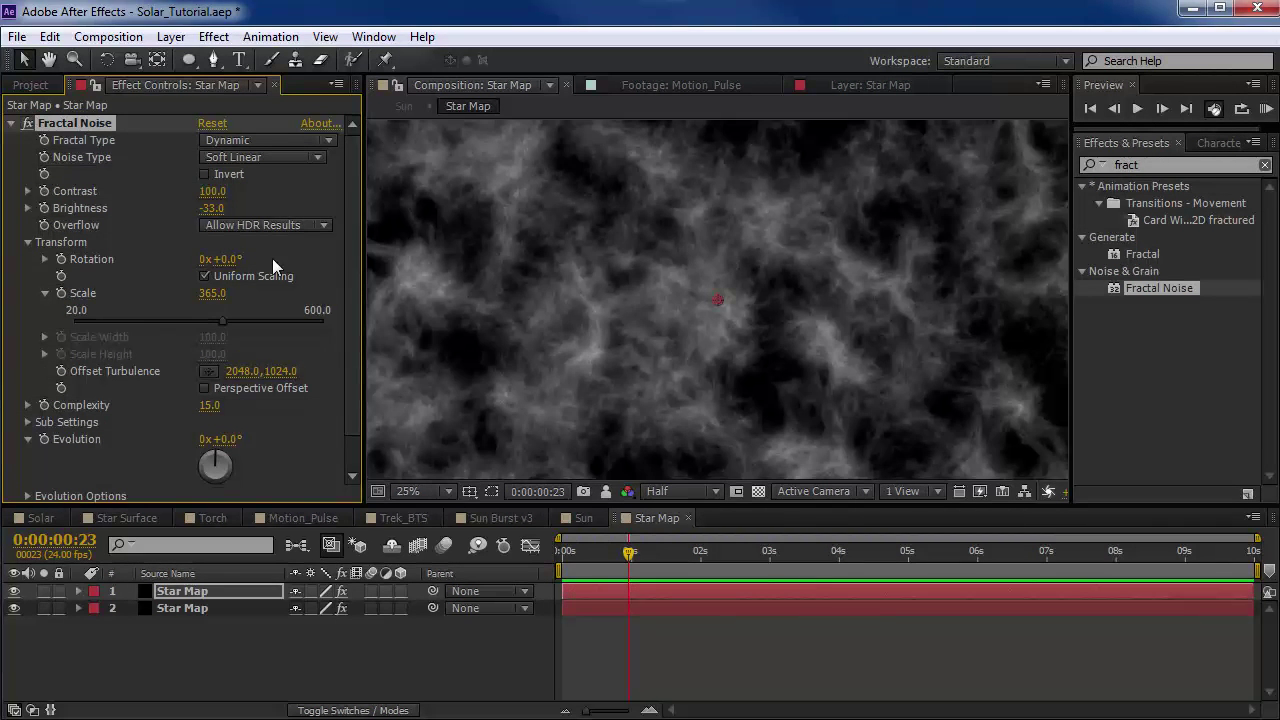
{"action": "left_click_drag", "start_coordinate": [211, 293], "coordinate": [489, 281]}
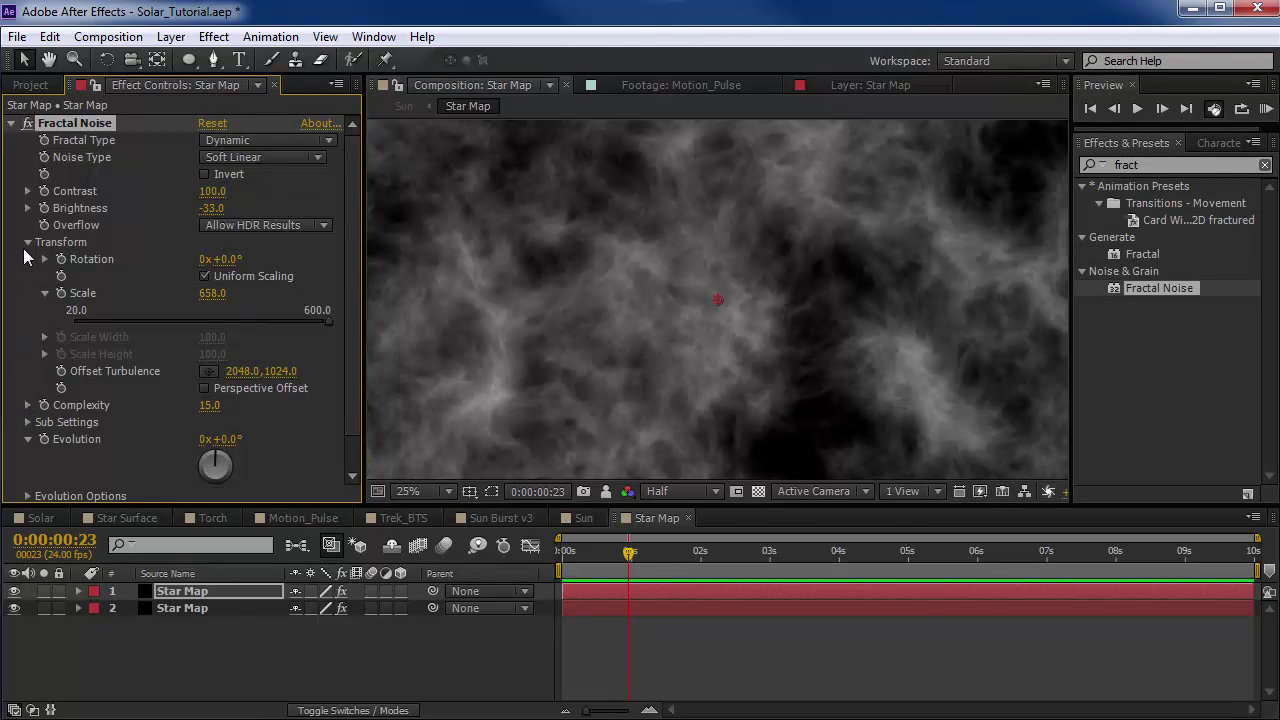
Step: Refine the upper layer's noise sub settings: Sub Influence 80.4, Sub Scaling 67.6 and Sub Rotation 174°
{"action": "left_click", "coordinate": [28, 242]}
{"action": "left_click", "coordinate": [28, 276]}
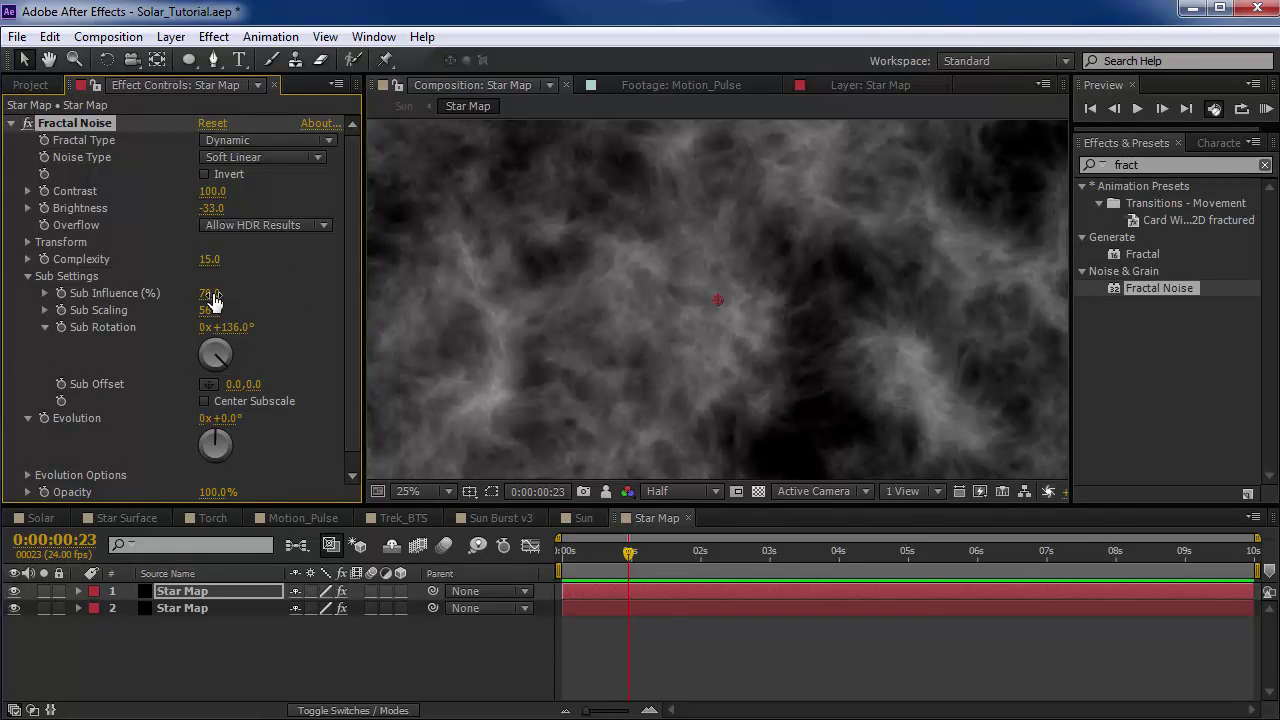
{"action": "left_click_drag", "start_coordinate": [212, 297], "coordinate": [306, 287]}
{"action": "left_click_drag", "start_coordinate": [237, 335], "coordinate": [322, 298]}
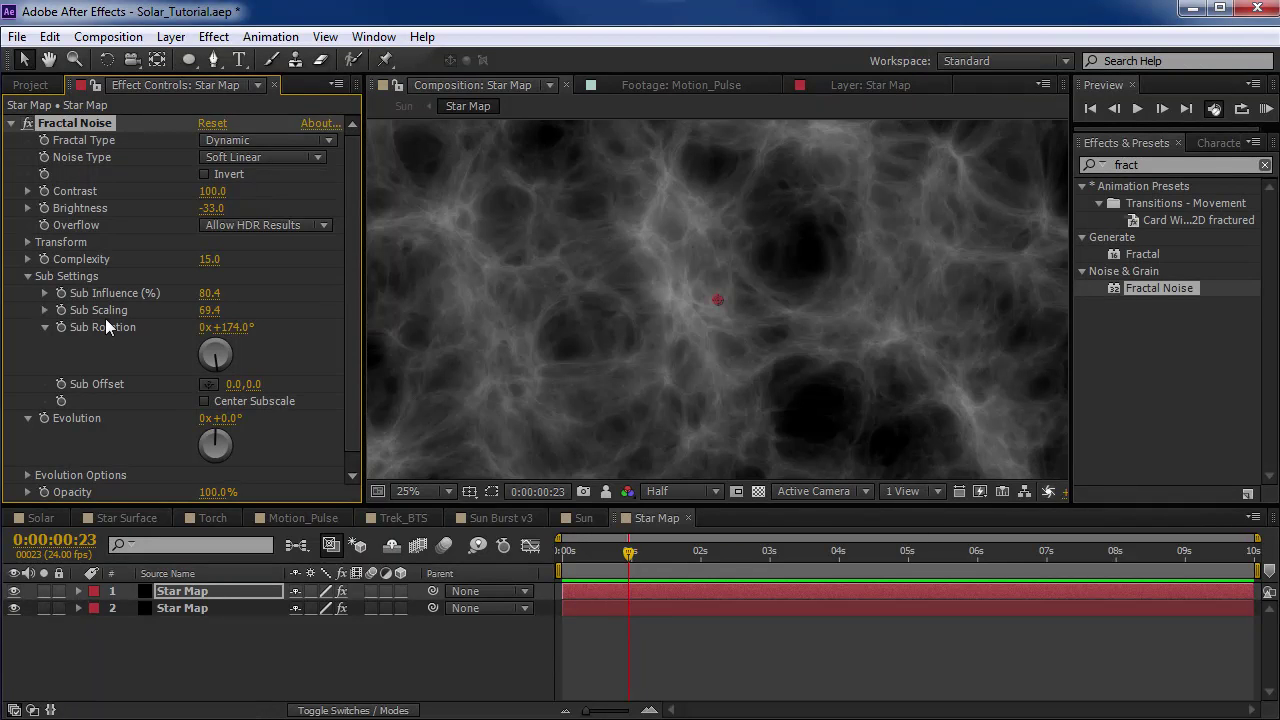
{"action": "left_click_drag", "start_coordinate": [216, 312], "coordinate": [200, 313]}
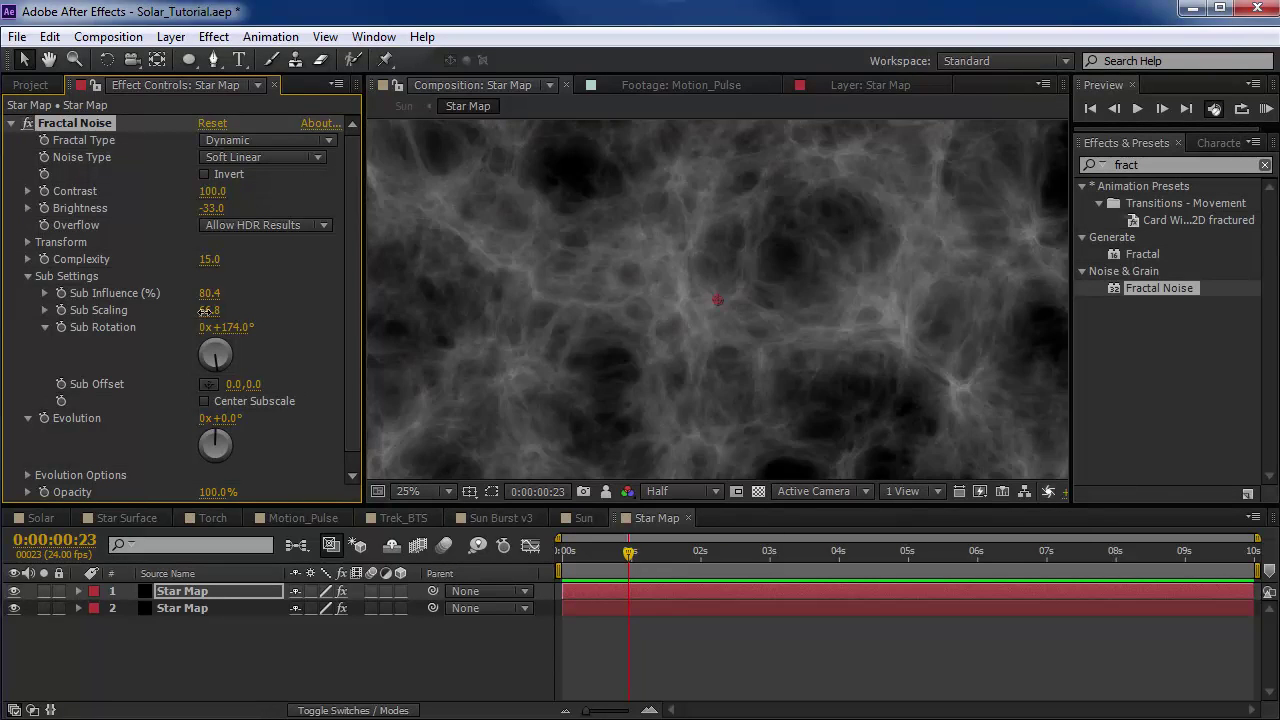
{"action": "key", "text": "grave"}
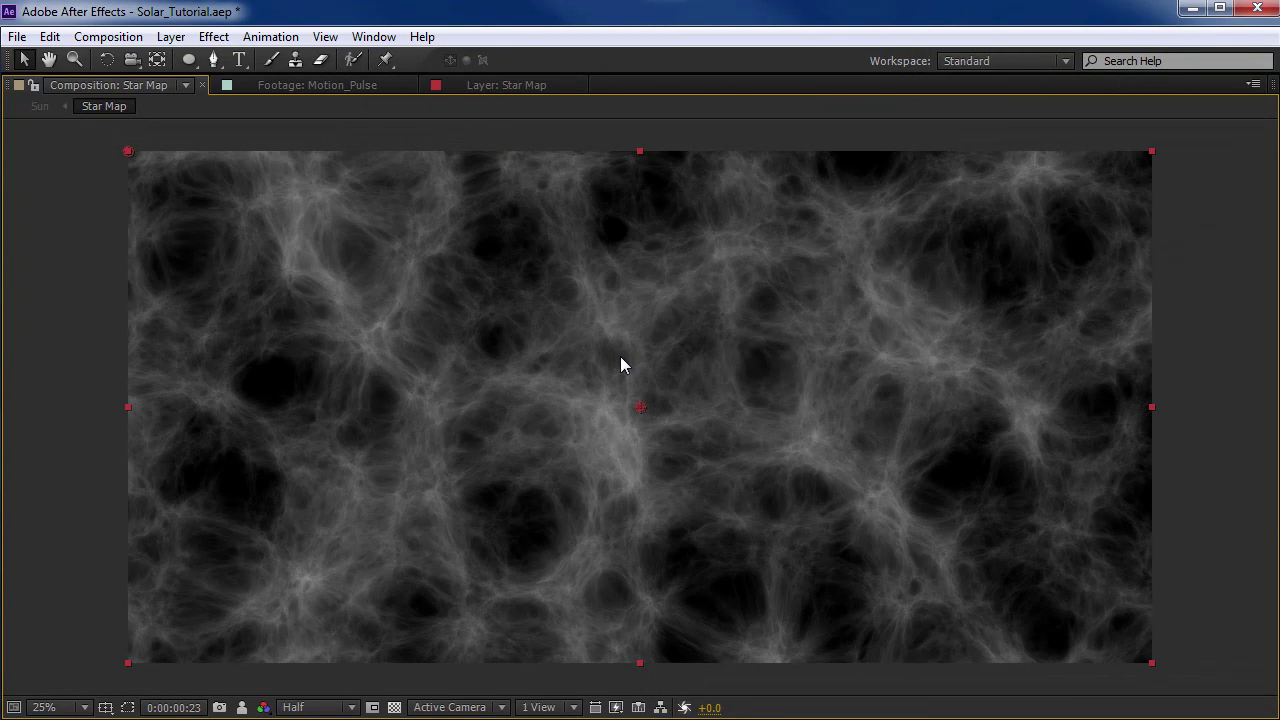
{"action": "key", "text": "grave"}
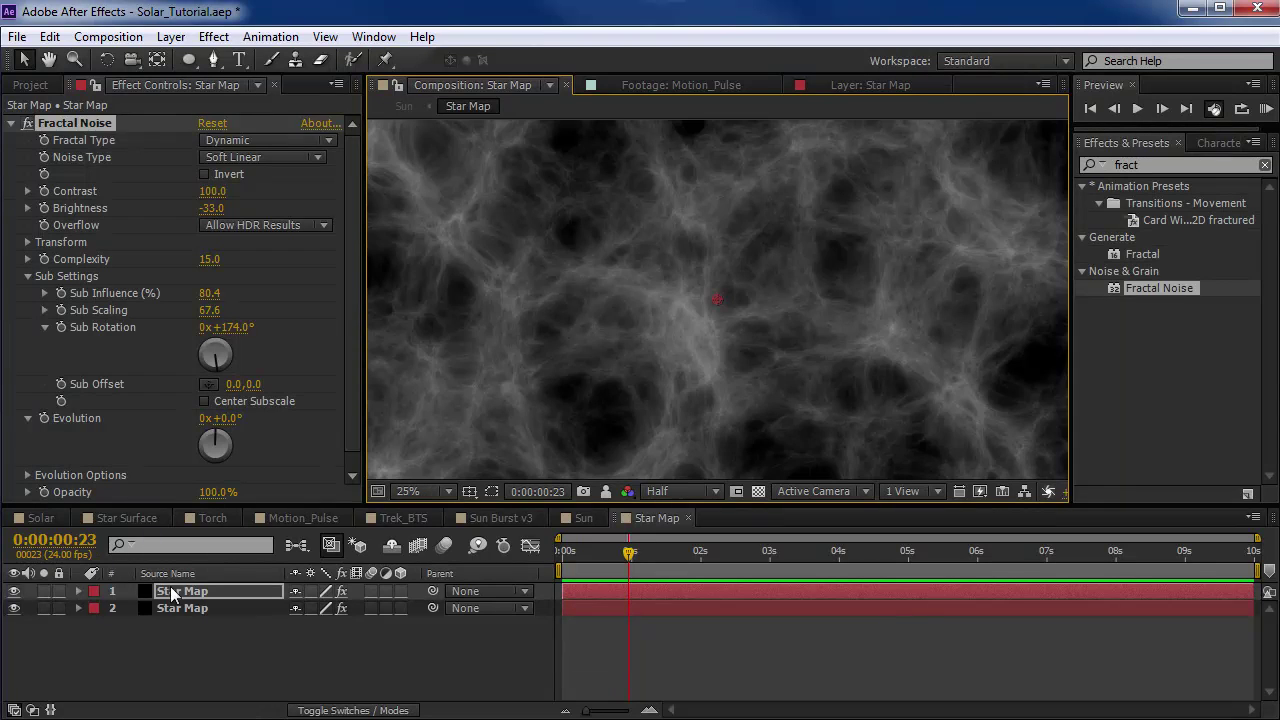
Step: Set the upper Star Map layer's blending mode to Screen
{"action": "left_click", "coordinate": [172, 594]}
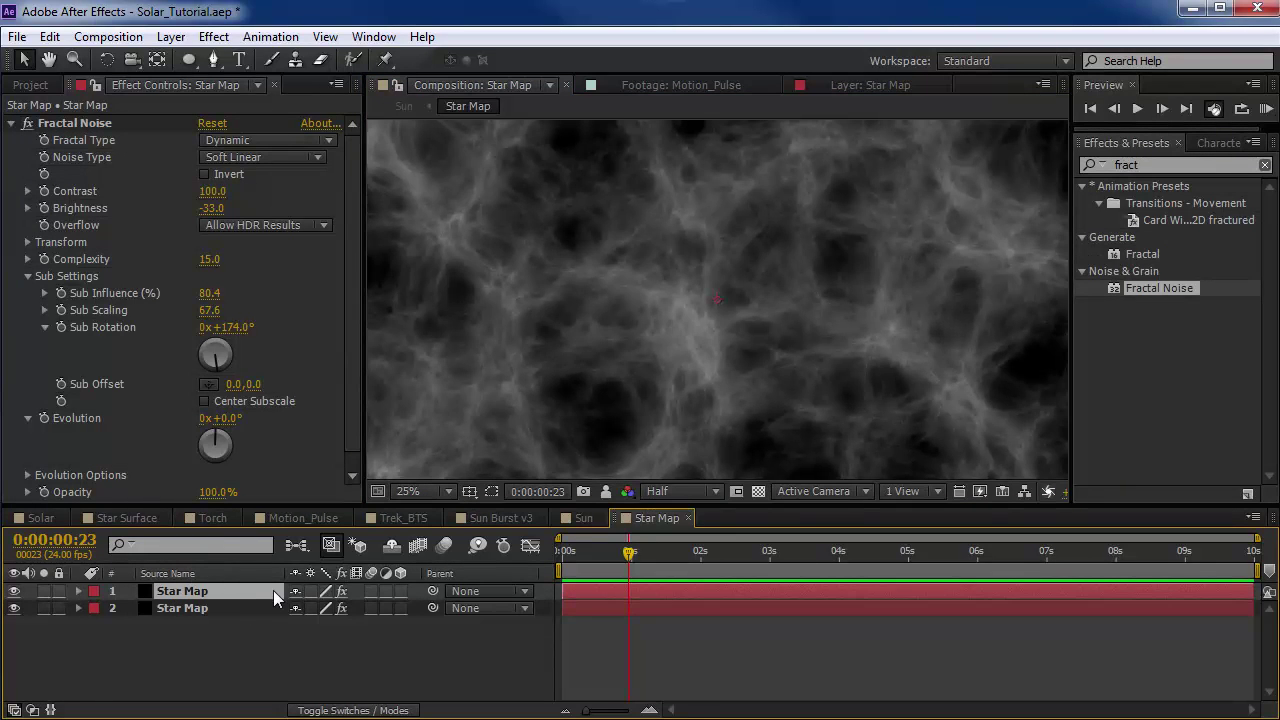
{"action": "key", "text": "F4"}
{"action": "left_click", "coordinate": [313, 591]}
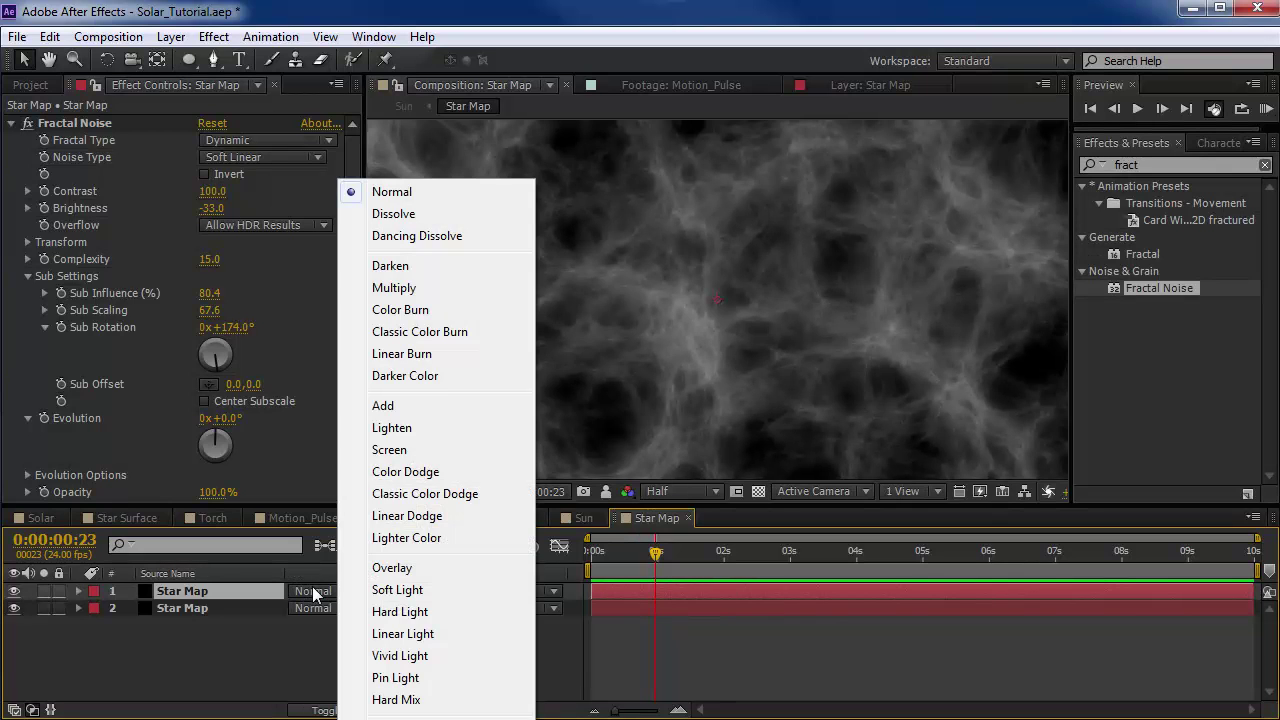
{"action": "left_click", "coordinate": [389, 450]}
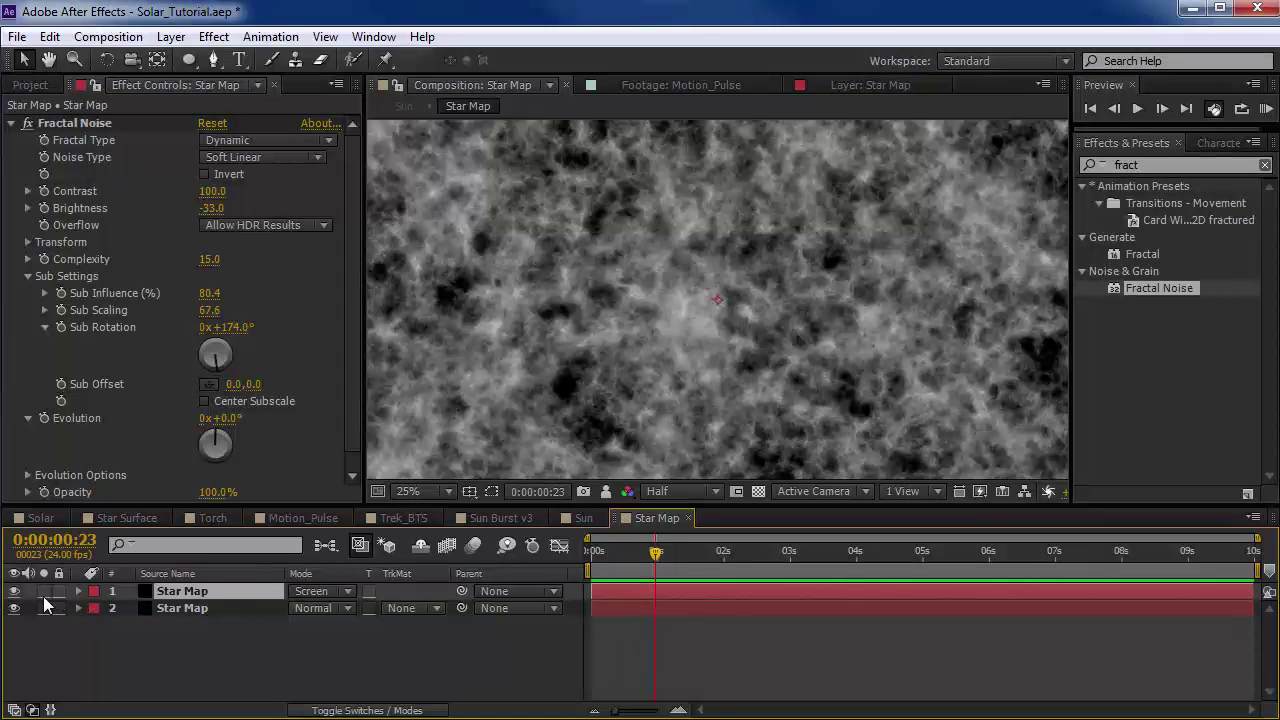
Step: Compare the two Star Map noise layers by hiding and showing each one, and review the Fractal Noise settings
{"action": "left_click", "coordinate": [13, 592]}
{"action": "left_click", "coordinate": [76, 127]}
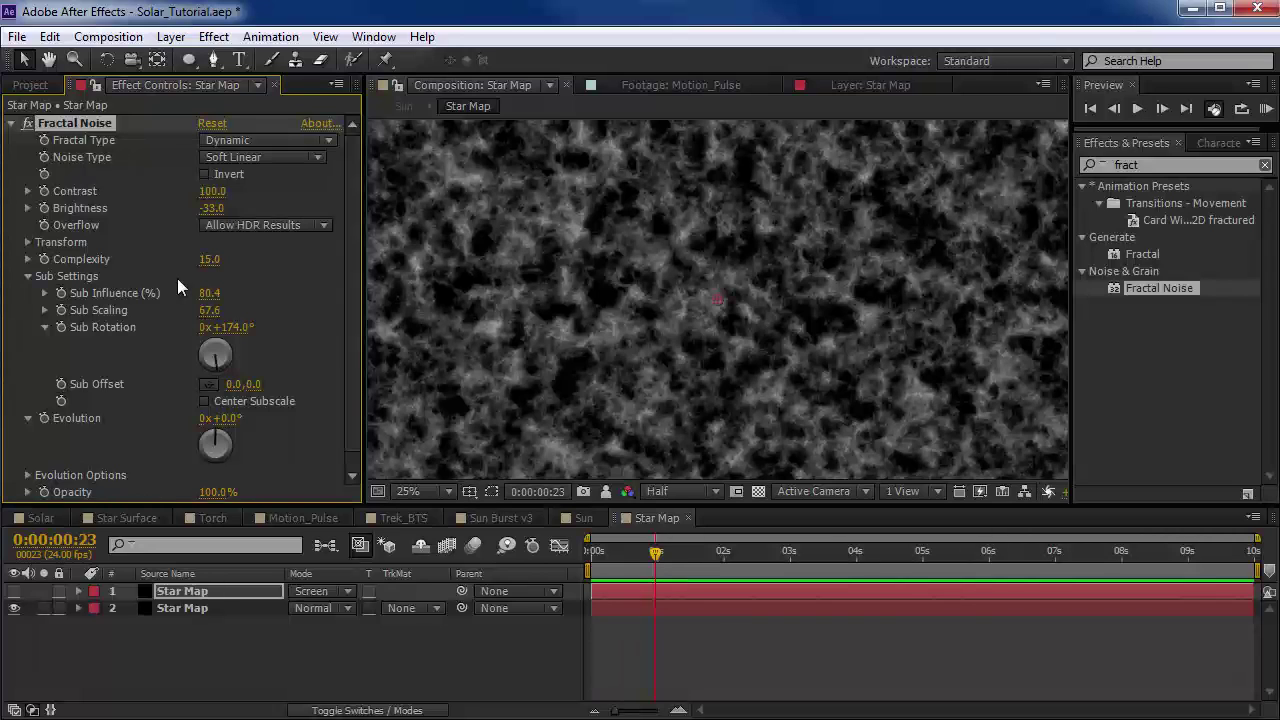
{"action": "left_click", "coordinate": [28, 276]}
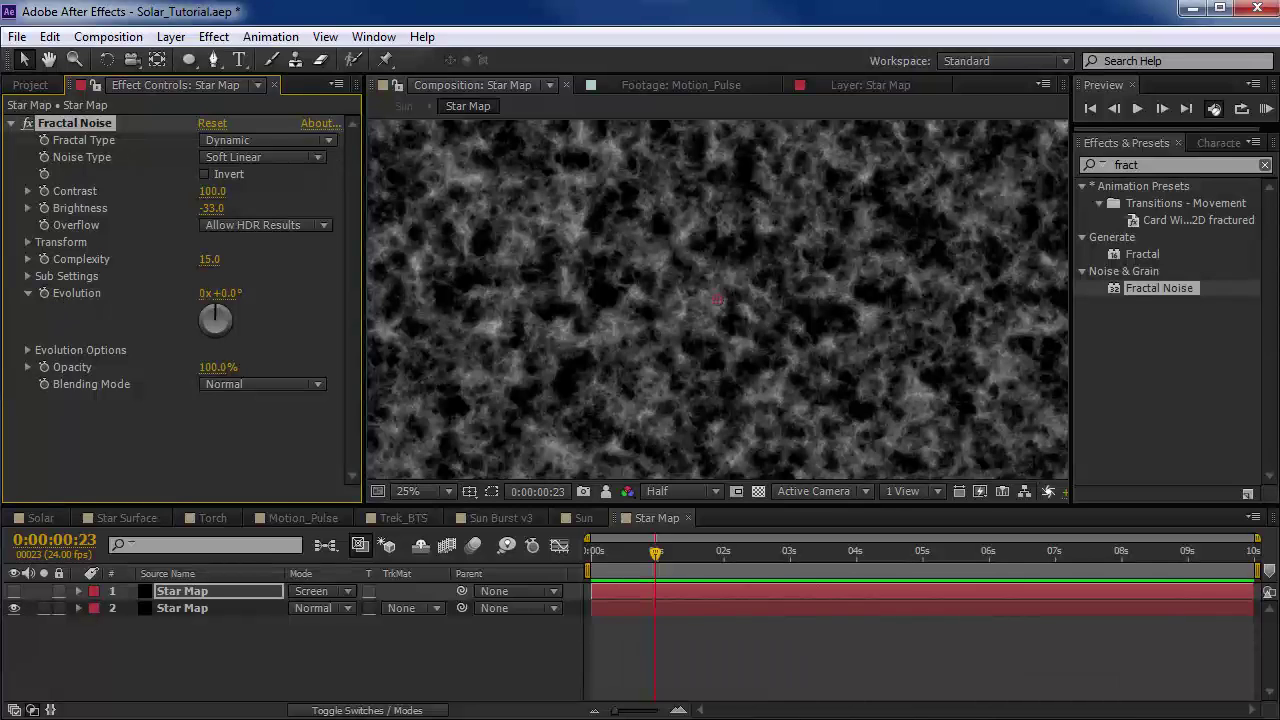
{"action": "left_click", "coordinate": [15, 591]}
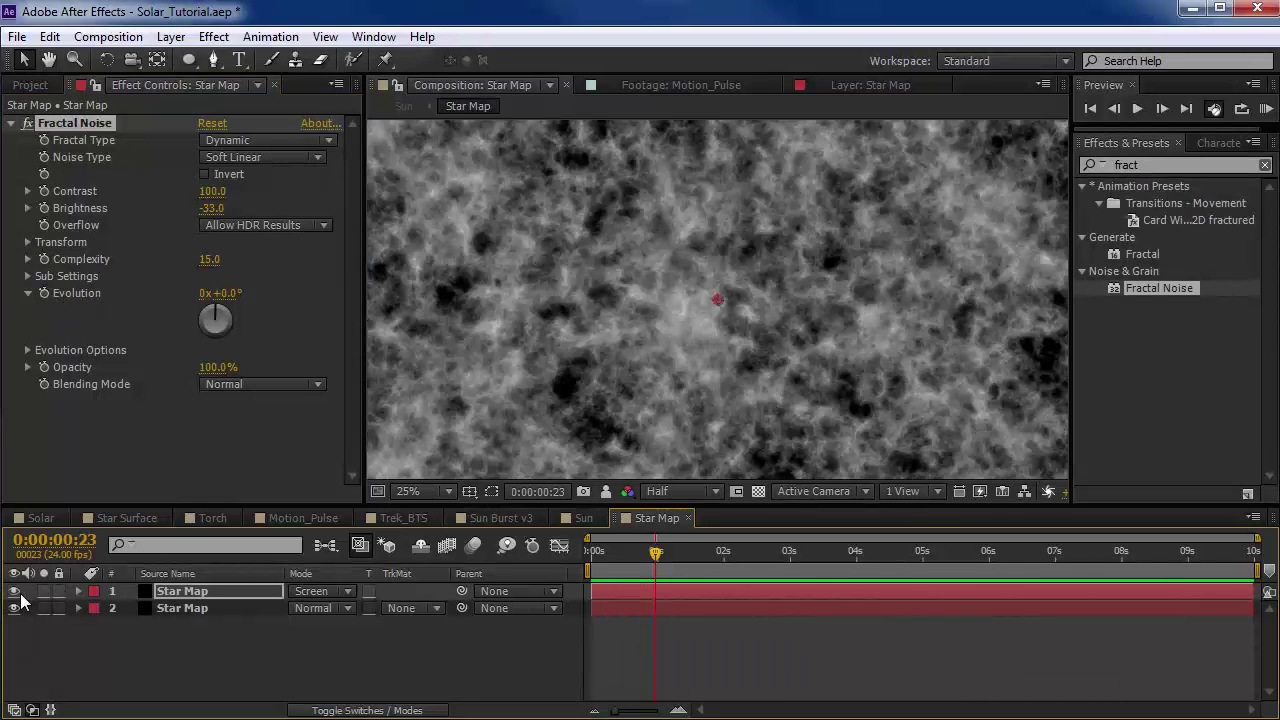
{"action": "left_click", "coordinate": [14, 591]}
{"action": "left_click", "coordinate": [14, 591]}
{"action": "left_click", "coordinate": [14, 608]}
{"action": "left_click", "coordinate": [14, 608]}
Step: Reduce the lower Star Map layer's Fractal Noise to Contrast 80 and Brightness -43
{"action": "mouse_move", "coordinate": [215, 191]}
{"action": "left_mouse_down"}
{"action": "mouse_move", "coordinate": [194, 208]}
{"action": "mouse_move", "coordinate": [236, 189]}
{"action": "mouse_move", "coordinate": [194, 193]}
{"action": "left_mouse_up"}
{"action": "left_click", "coordinate": [199, 607]}
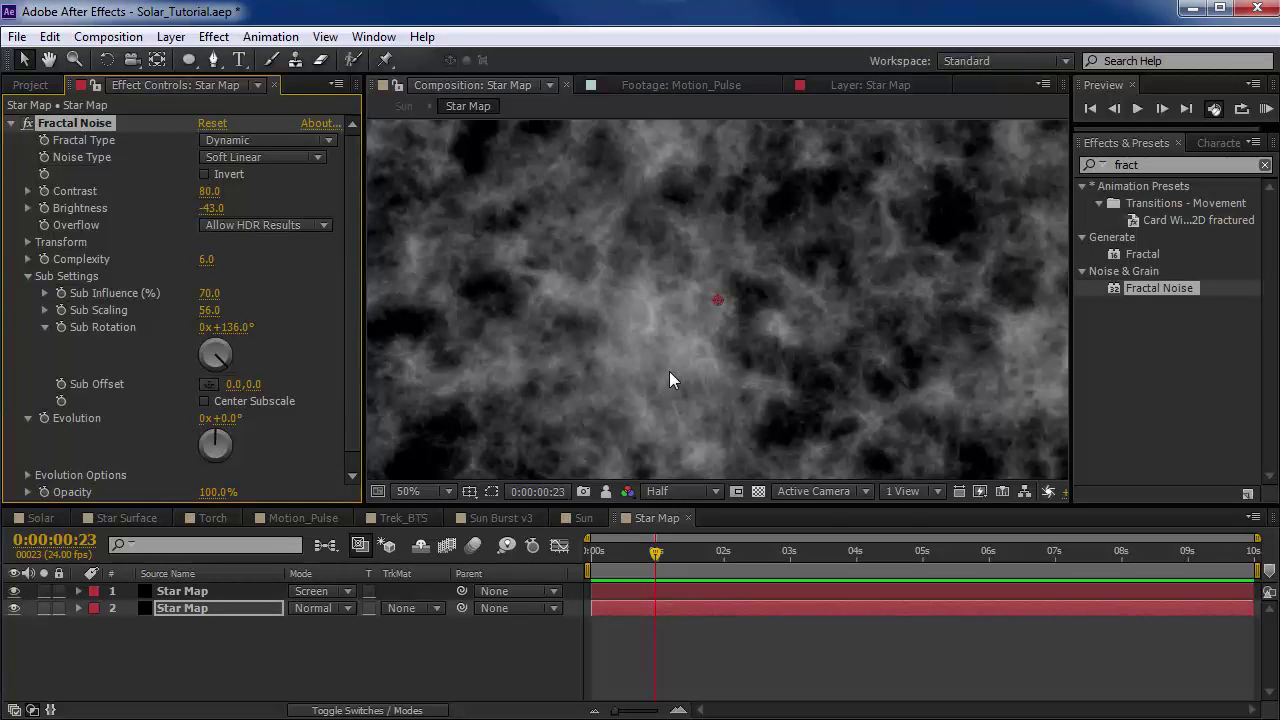
{"action": "left_click", "coordinate": [251, 646]}
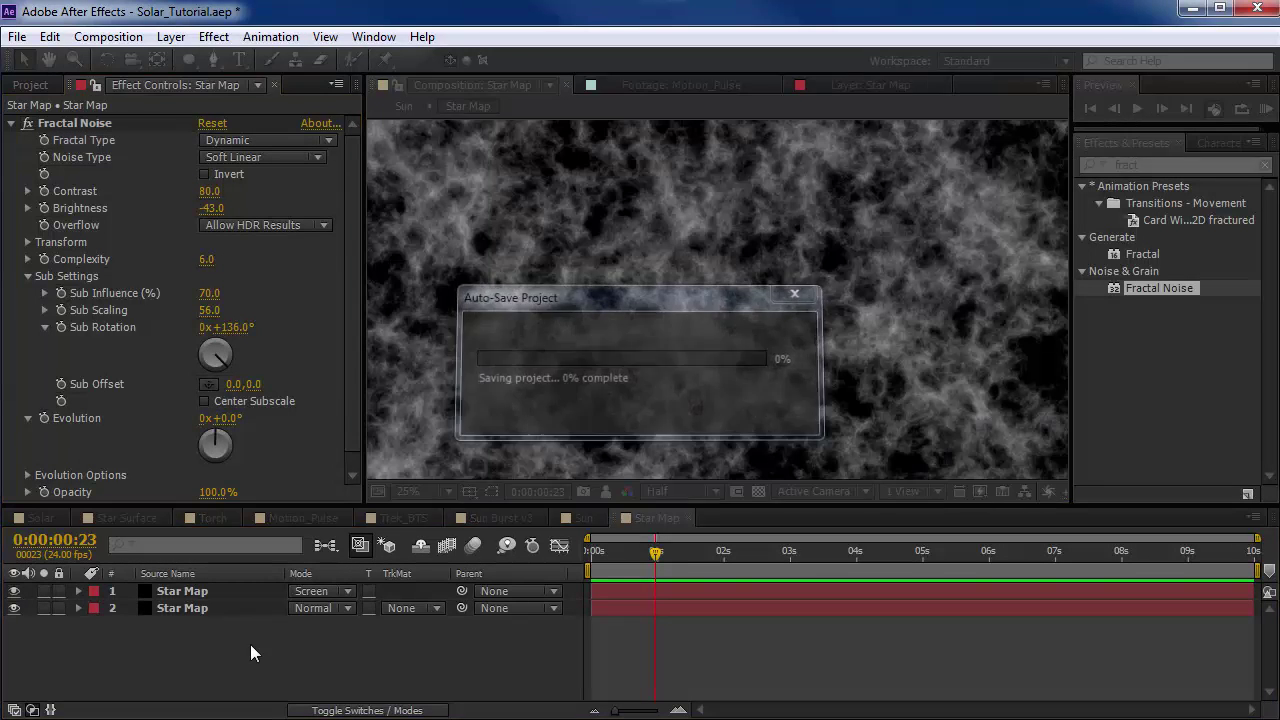
Step: Duplicate the upper Star Map noise layer and solo the new copy
{"action": "left_click", "coordinate": [172, 573]}
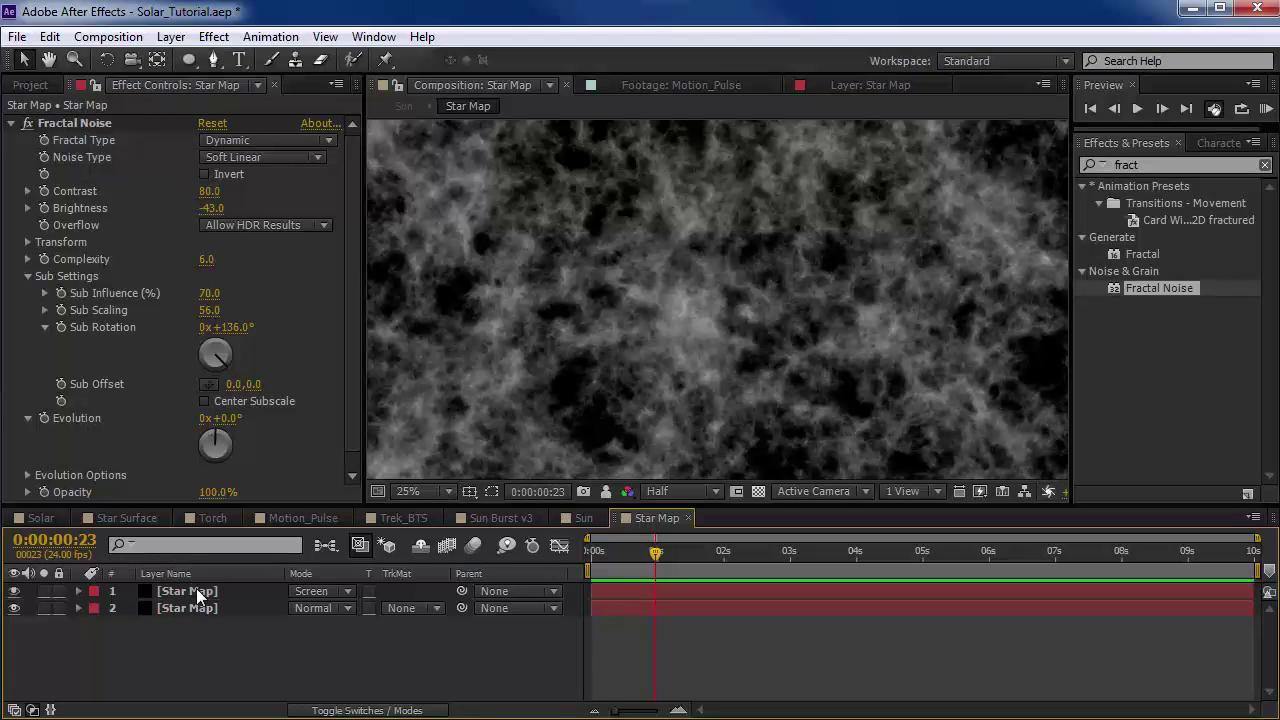
{"action": "left_click", "coordinate": [193, 590]}
{"action": "key", "text": "ctrl+d"}
{"action": "left_click", "coordinate": [43, 591]}
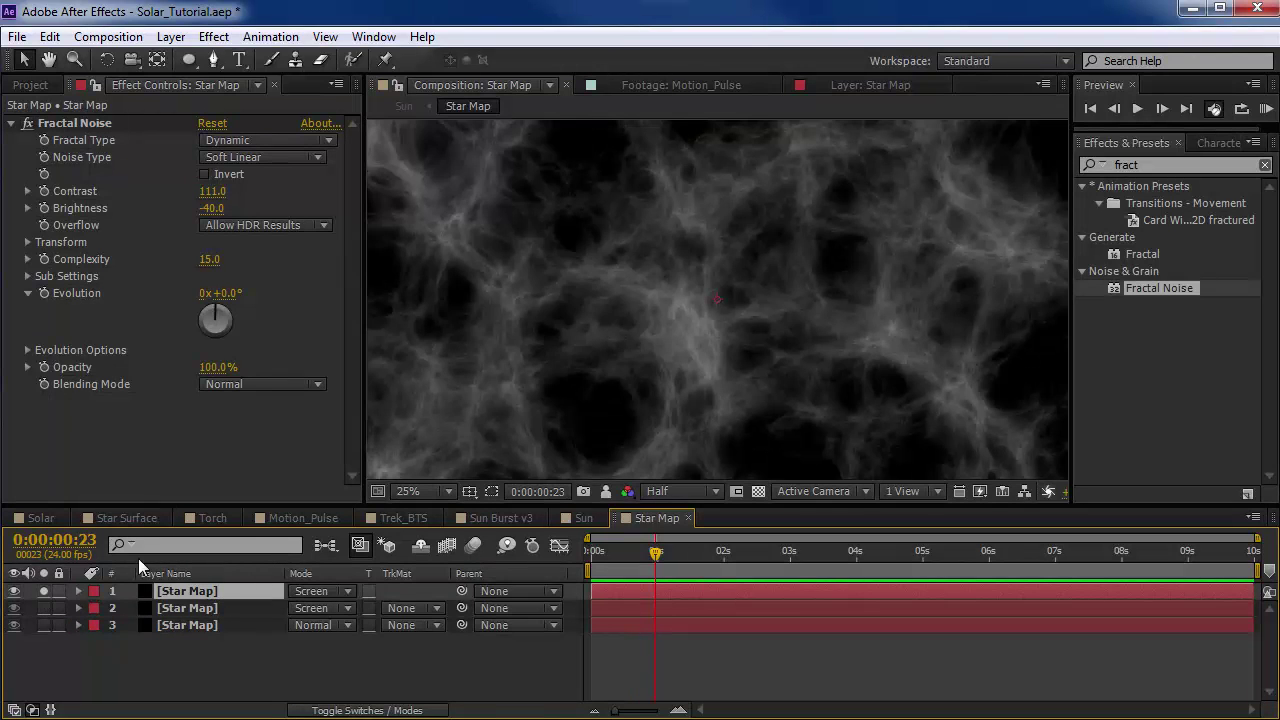
Step: Set the soloed copy's Fractal Noise to Scale 60, Contrast 160, Brightness -74 and Overflow Clip
{"action": "left_click", "coordinate": [29, 243]}
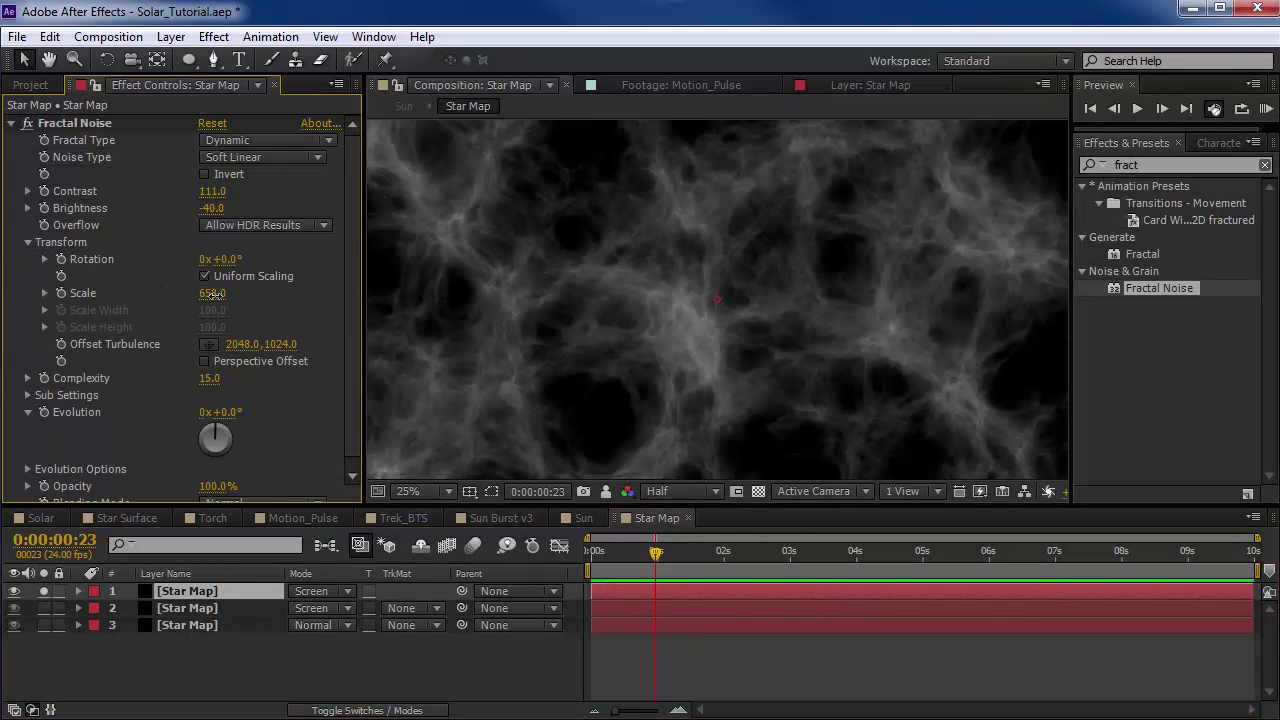
{"action": "left_click_drag", "start_coordinate": [214, 295], "coordinate": [170, 302]}
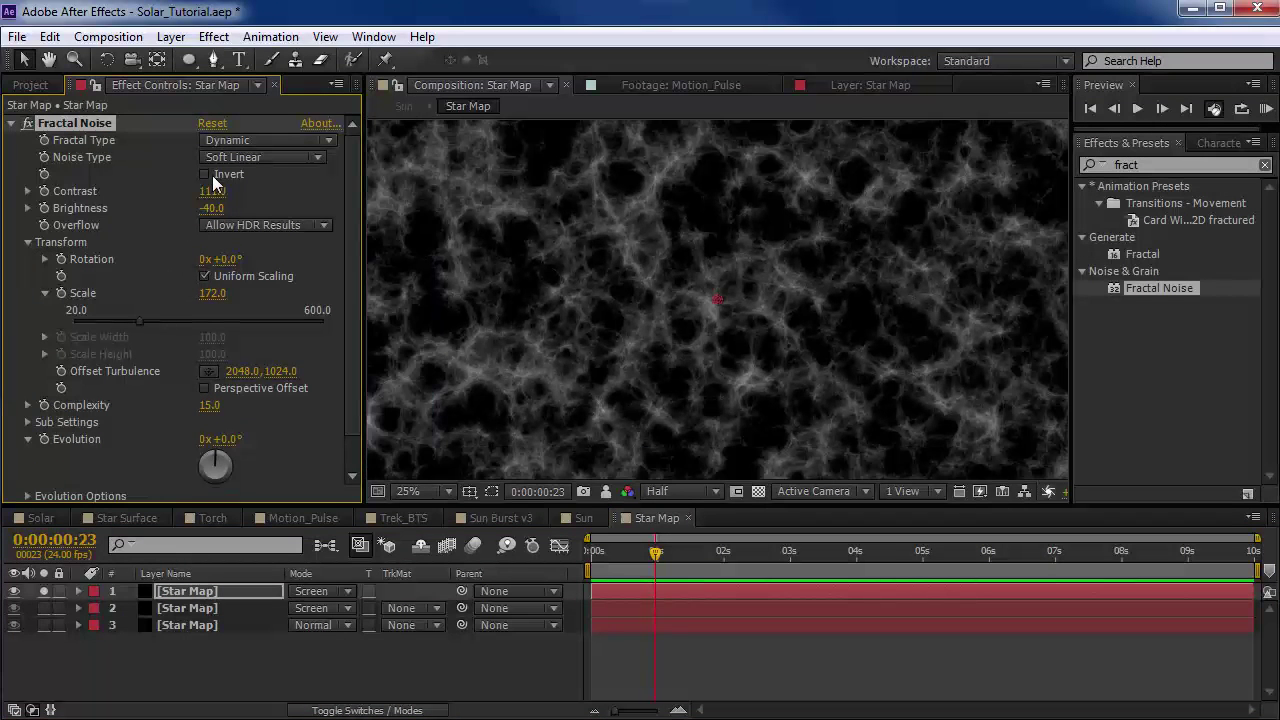
{"action": "left_click_drag", "start_coordinate": [212, 191], "coordinate": [184, 213]}
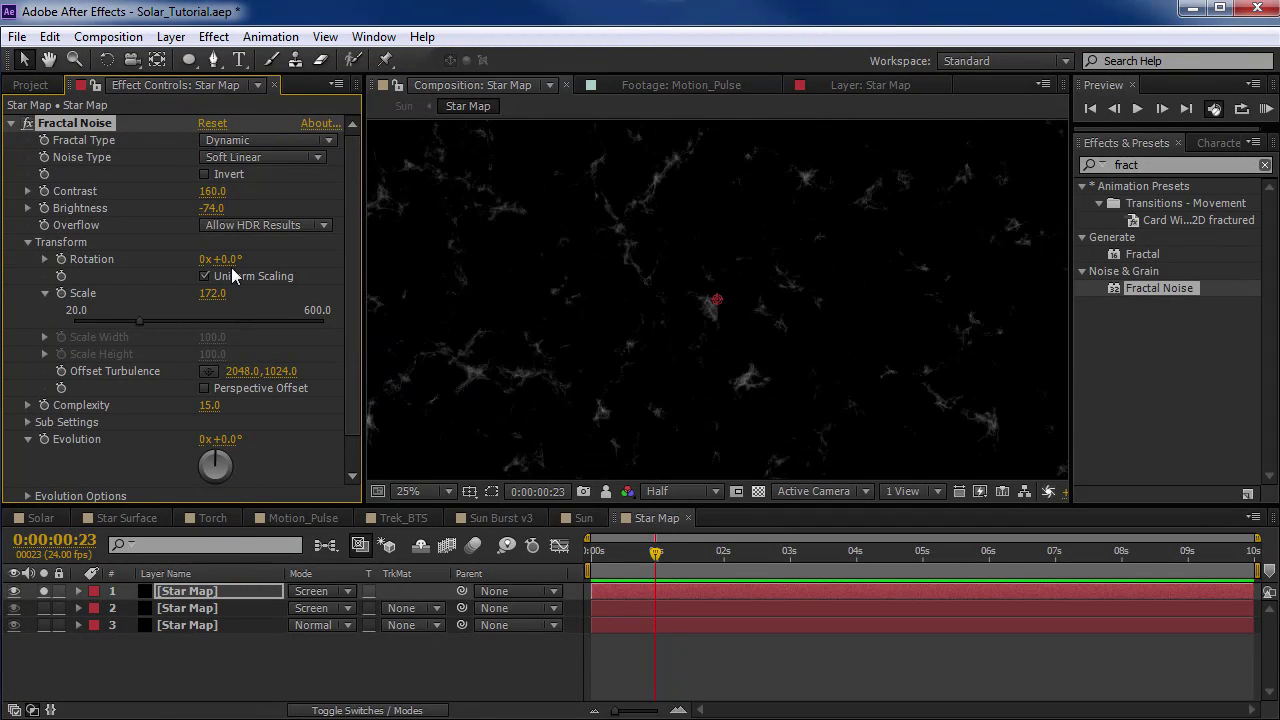
{"action": "left_click", "coordinate": [251, 223]}
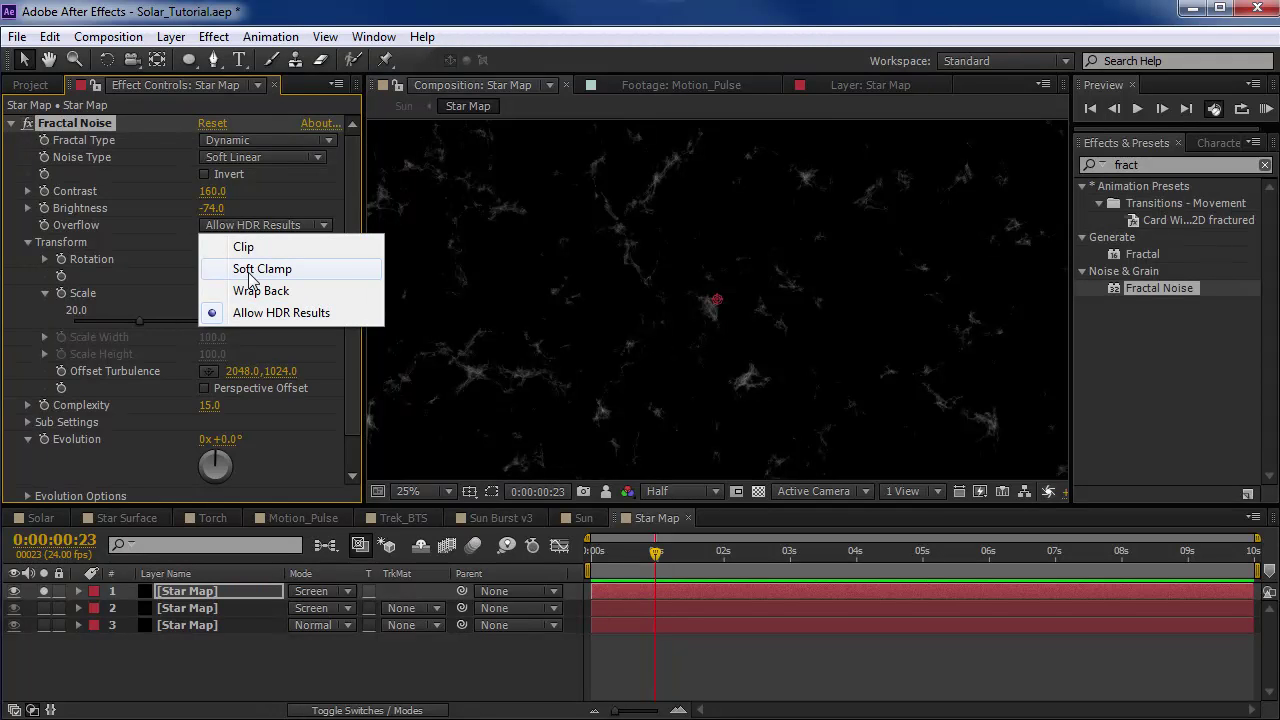
{"action": "left_click", "coordinate": [245, 247]}
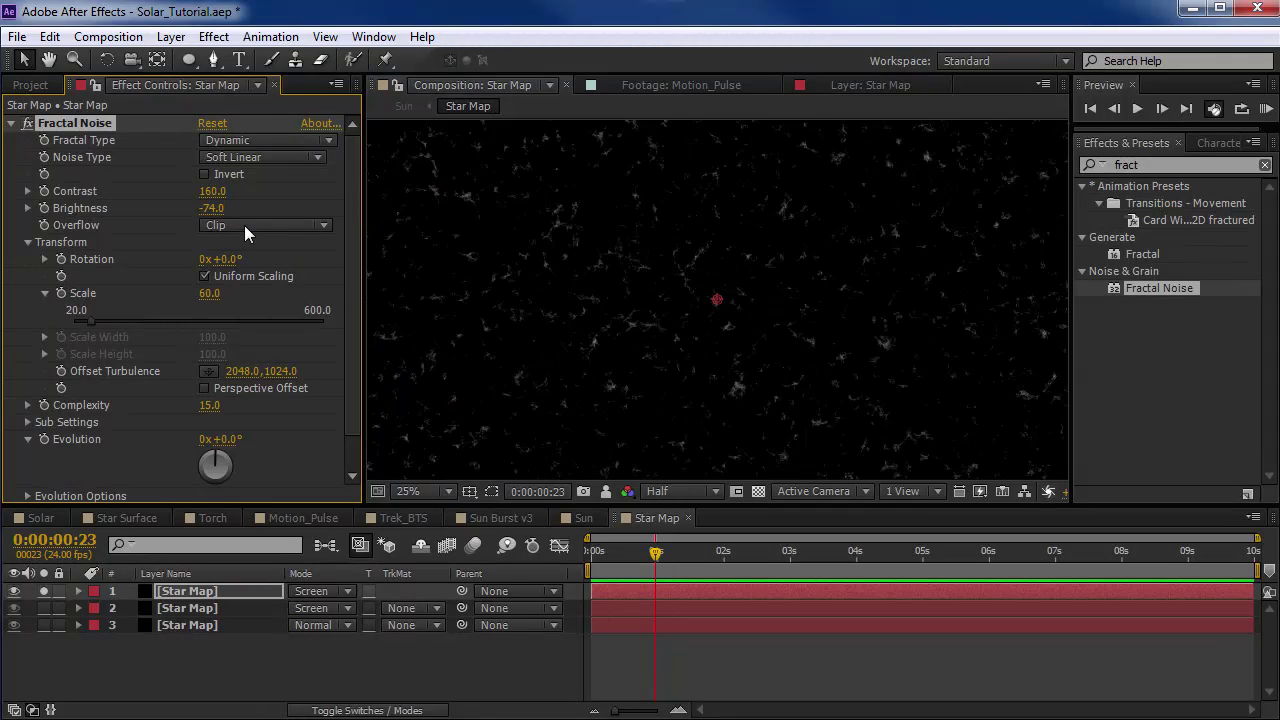
Step: Refine the copy's Fractal Noise to Contrast 238, Brightness -72 and Scale 135 for larger, brighter filaments
{"action": "left_click_drag", "start_coordinate": [205, 212], "coordinate": [282, 184]}
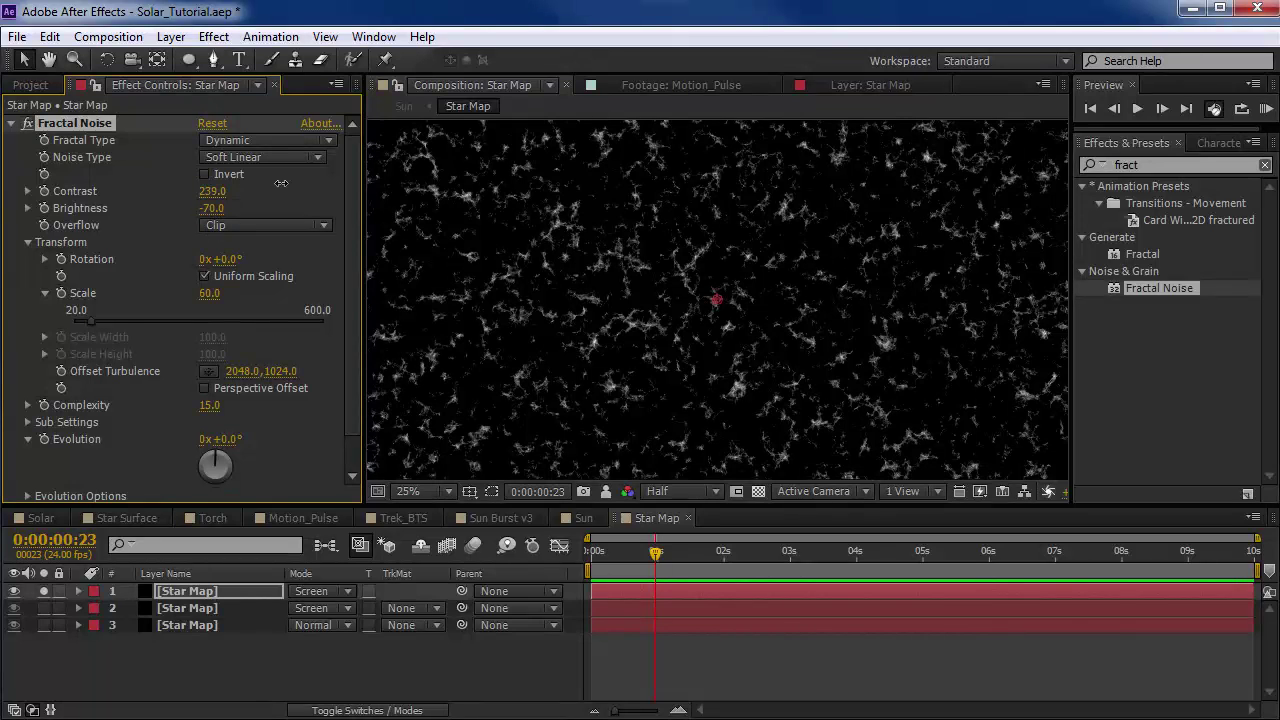
{"action": "mouse_move", "coordinate": [214, 210]}
{"action": "left_mouse_down"}
{"action": "mouse_move", "coordinate": [240, 204]}
{"action": "mouse_move", "coordinate": [210, 207]}
{"action": "left_mouse_up"}
{"action": "scroll", "coordinate": [637, 318], "scroll_direction": "up", "scroll_amount": 1}
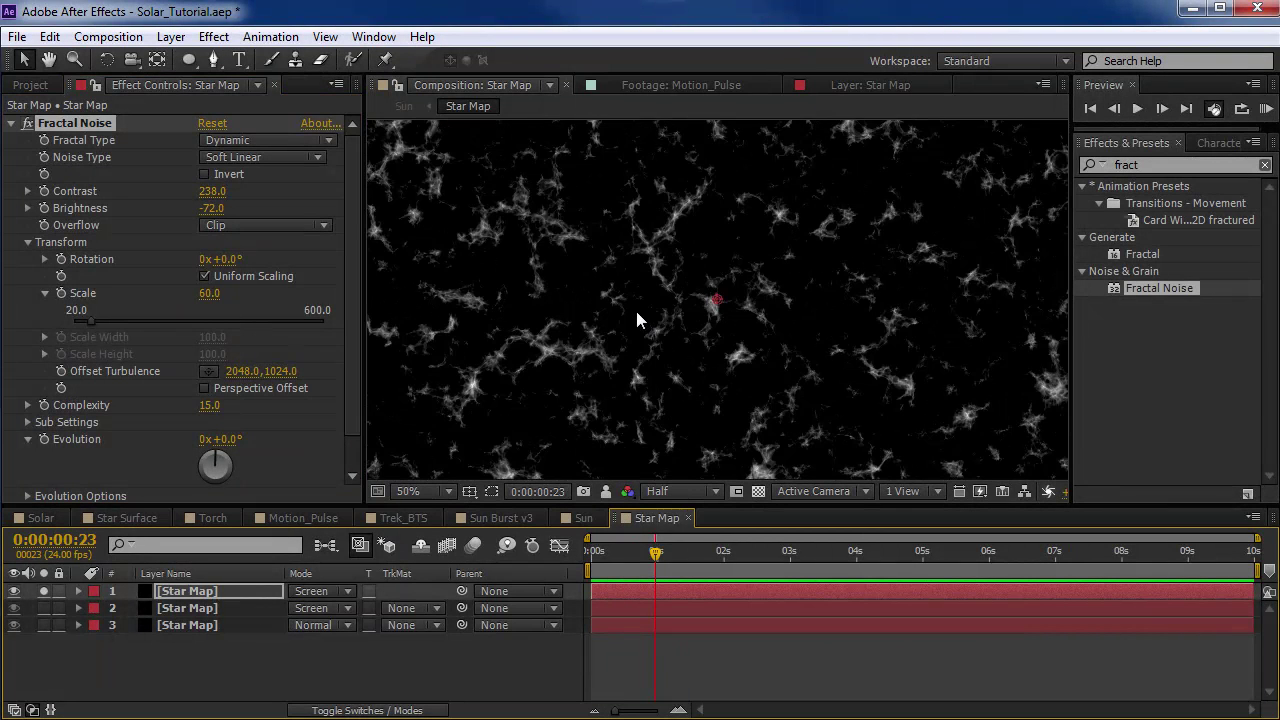
{"action": "left_click_drag", "start_coordinate": [208, 297], "coordinate": [262, 291]}
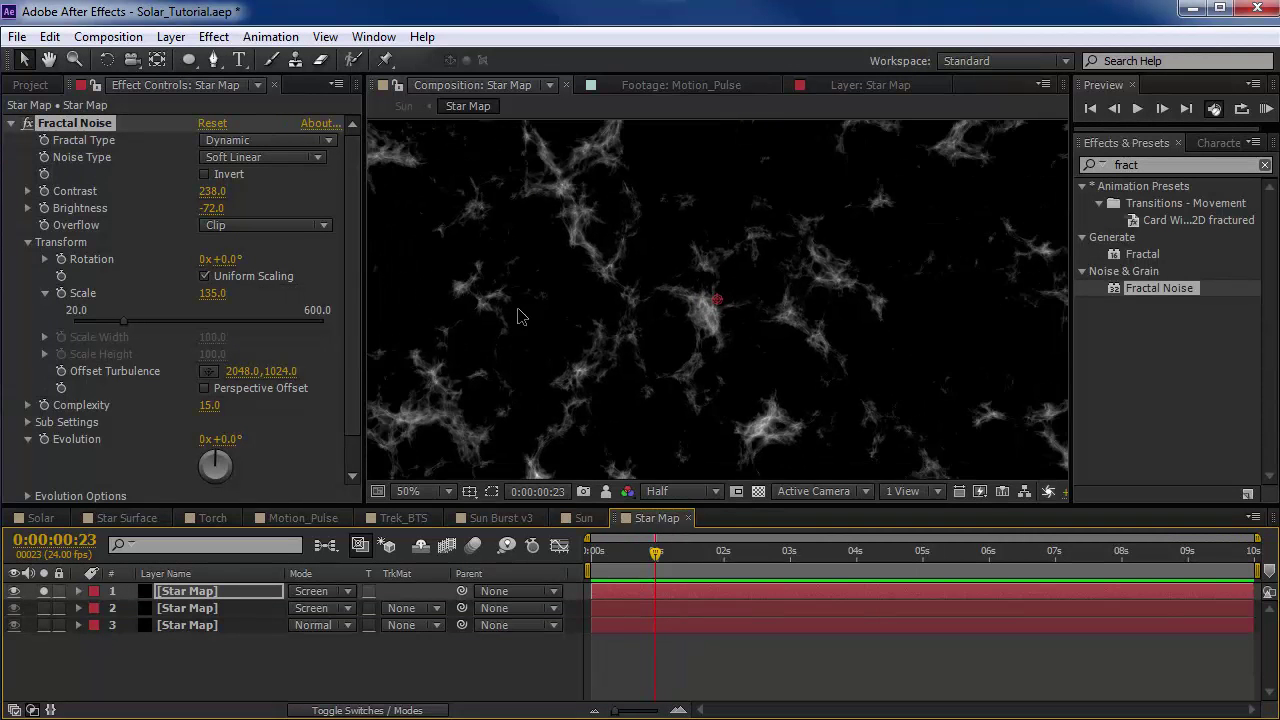
{"action": "scroll", "coordinate": [666, 313], "scroll_direction": "down", "scroll_amount": 1}
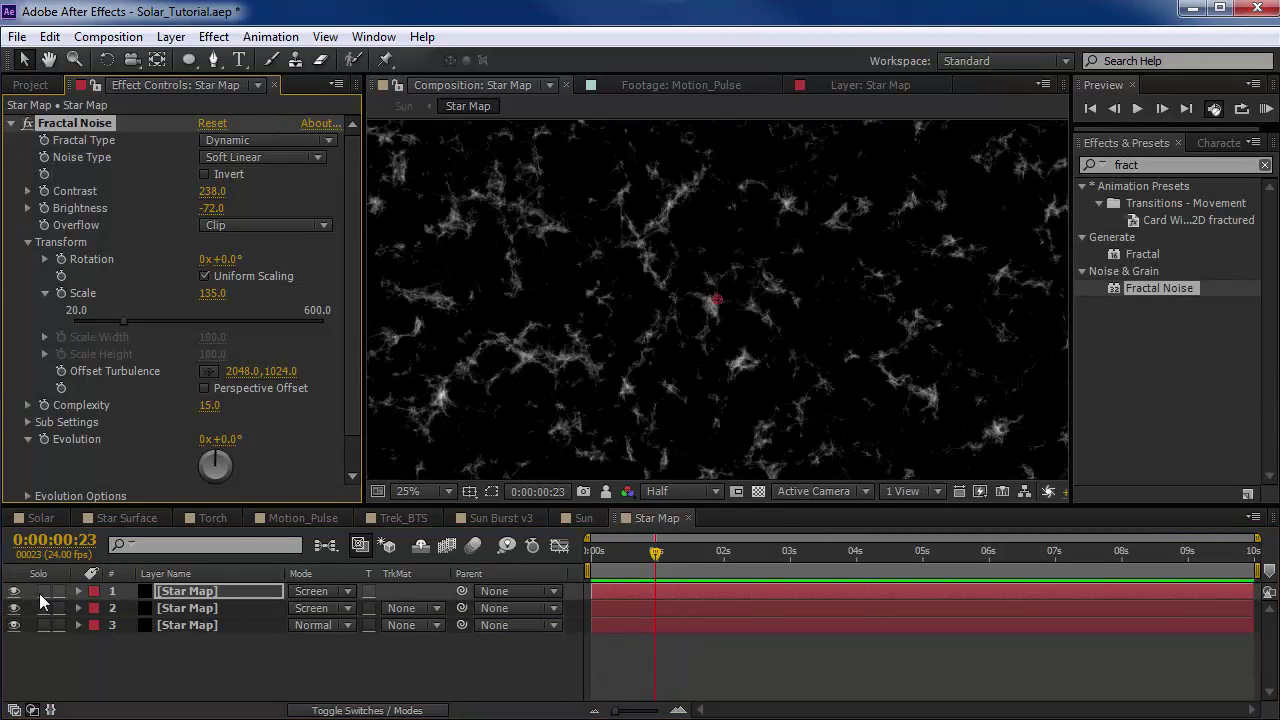
Step: Turn off solo on the top Star Map layer and inspect the three noise layers blended together
{"action": "left_click", "coordinate": [41, 591]}
{"action": "key", "text": "grave"}
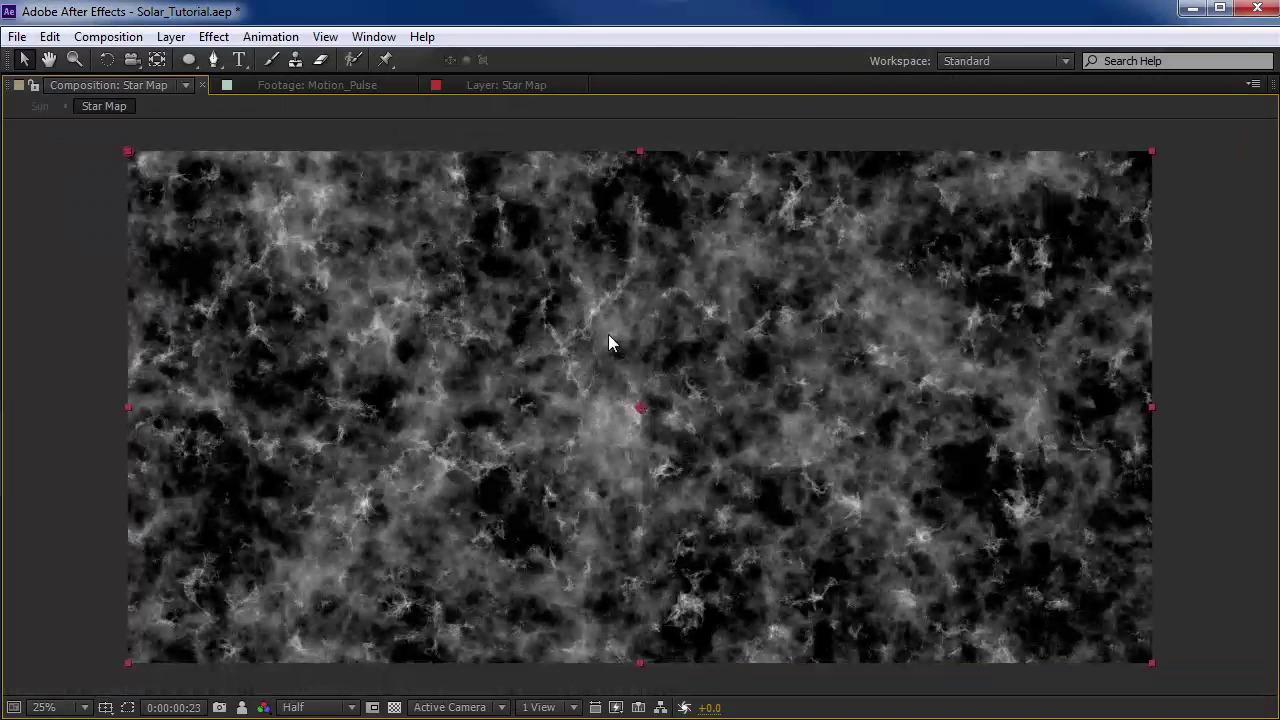
{"action": "key", "text": "grave"}
{"action": "key", "text": "h"}
{"action": "left_click_drag", "start_coordinate": [634, 291], "coordinate": [511, 335]}
{"action": "key", "text": "period"}
{"action": "key", "text": "v"}
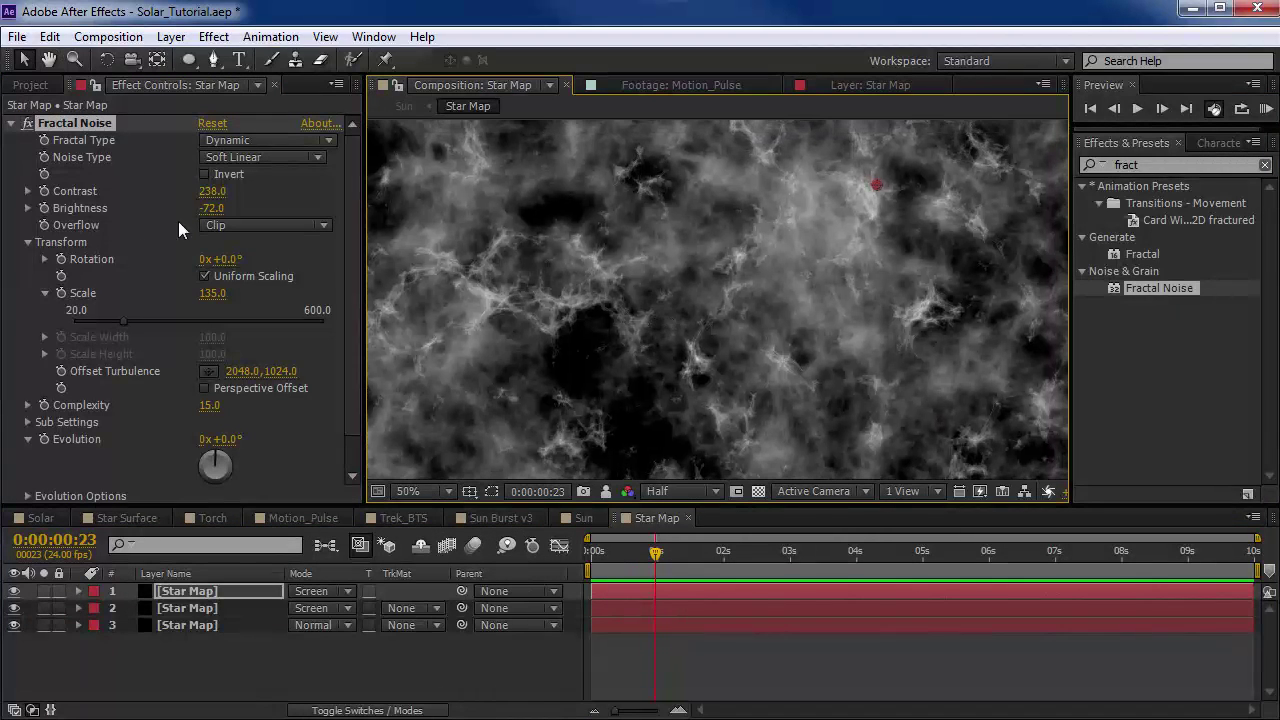
Step: Strengthen the top layer's filaments with Contrast 308 and Brightness -88, and check the result in a maximized view
{"action": "left_click_drag", "start_coordinate": [212, 190], "coordinate": [282, 190]}
{"action": "scroll", "coordinate": [722, 291], "scroll_direction": "down", "scroll_amount": 2}
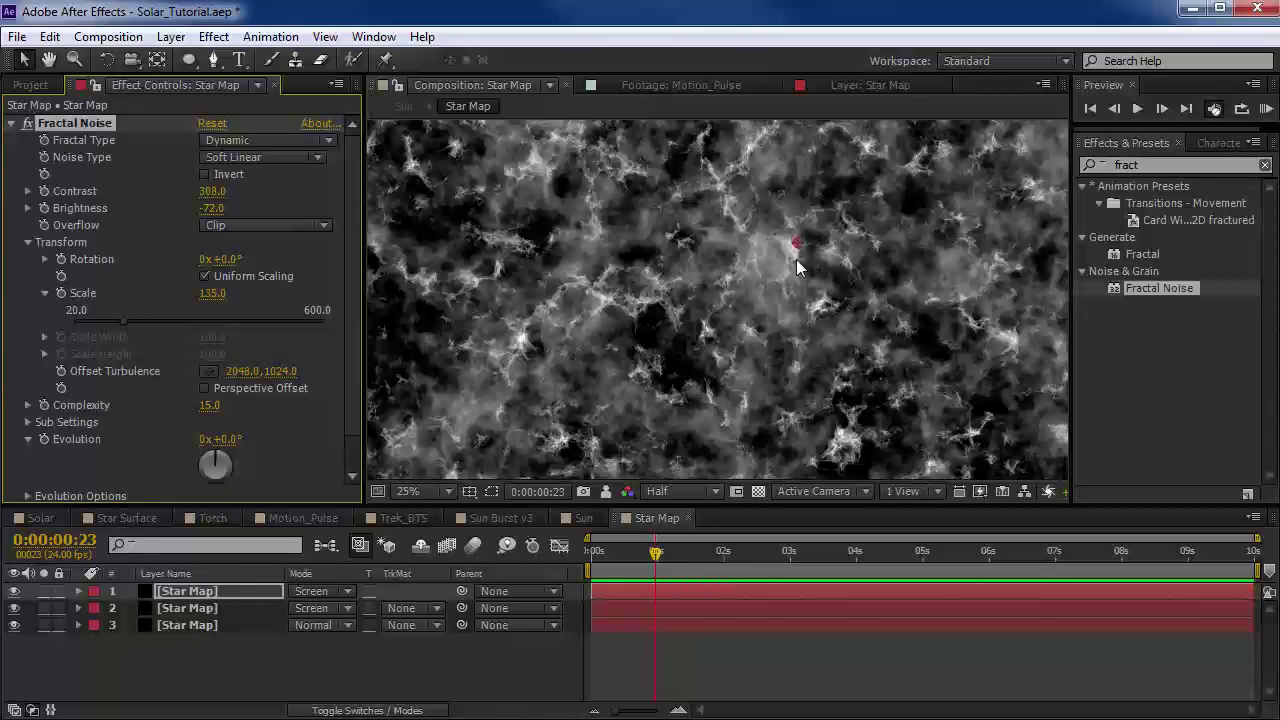
{"action": "key", "text": "period"}
{"action": "left_click_drag", "start_coordinate": [212, 208], "coordinate": [195, 210]}
{"action": "key", "text": "grave"}
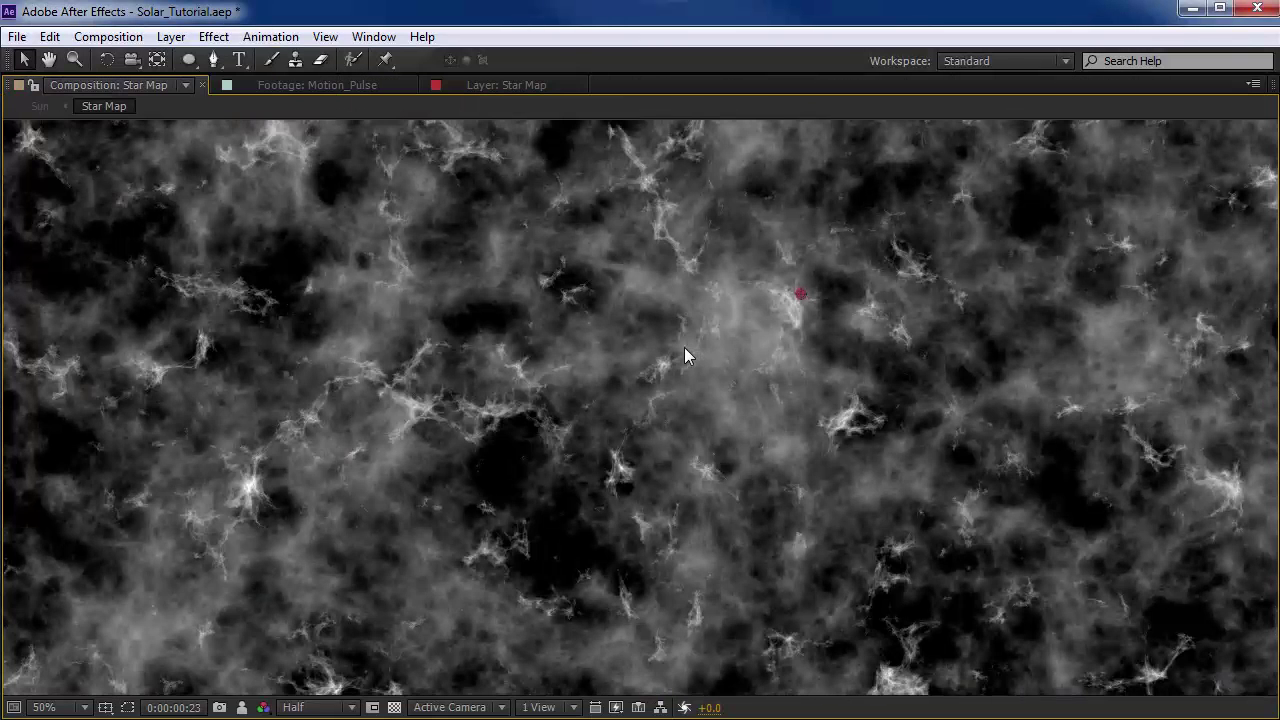
{"action": "key", "text": "grave"}
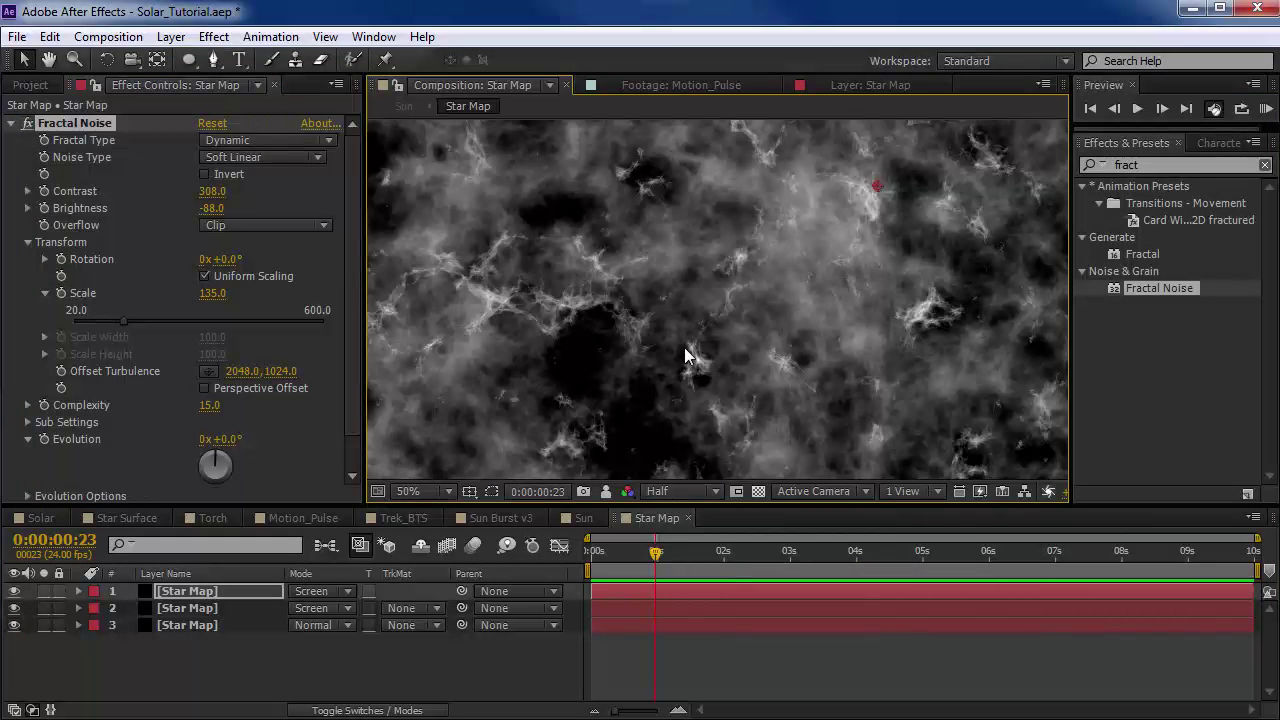
Step: Open the Trek_BTS reference composition and examine the fiery surface texture at 0:05:05:13 in Half resolution
{"action": "left_click", "coordinate": [30, 85]}
{"action": "scroll", "coordinate": [350, 342], "scroll_direction": "up", "scroll_amount": 1}
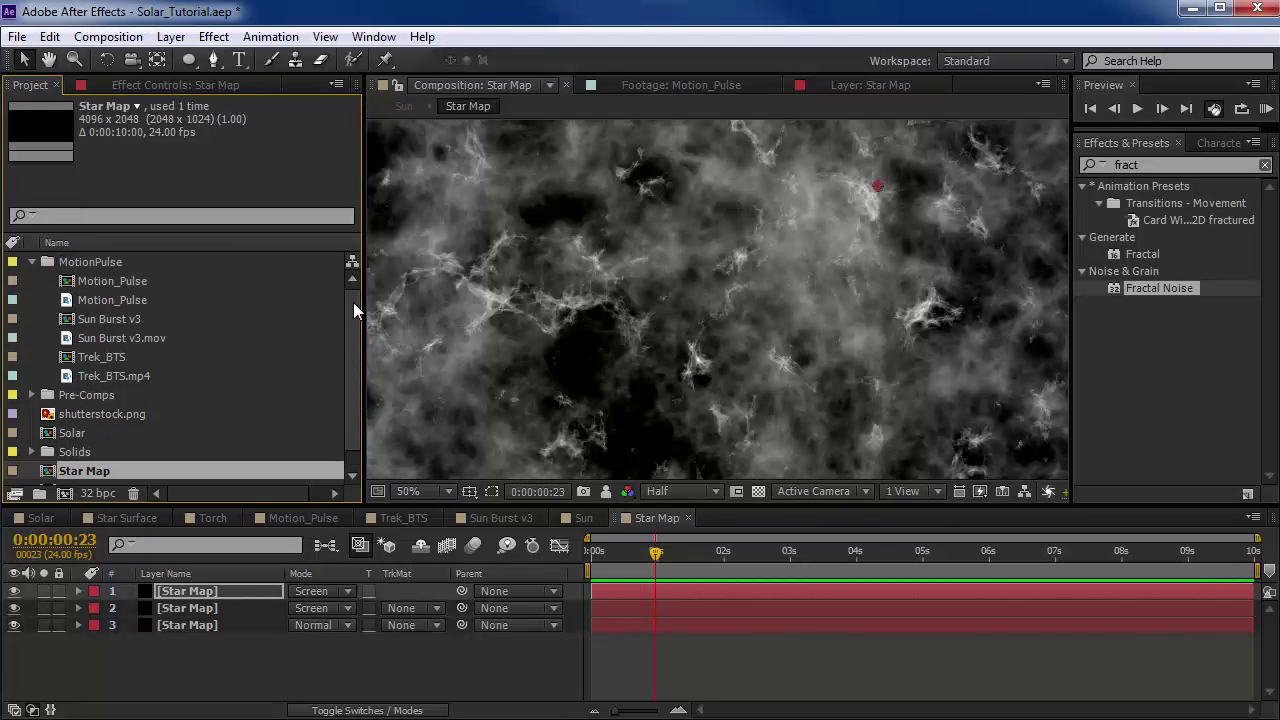
{"action": "double_click", "coordinate": [100, 357]}
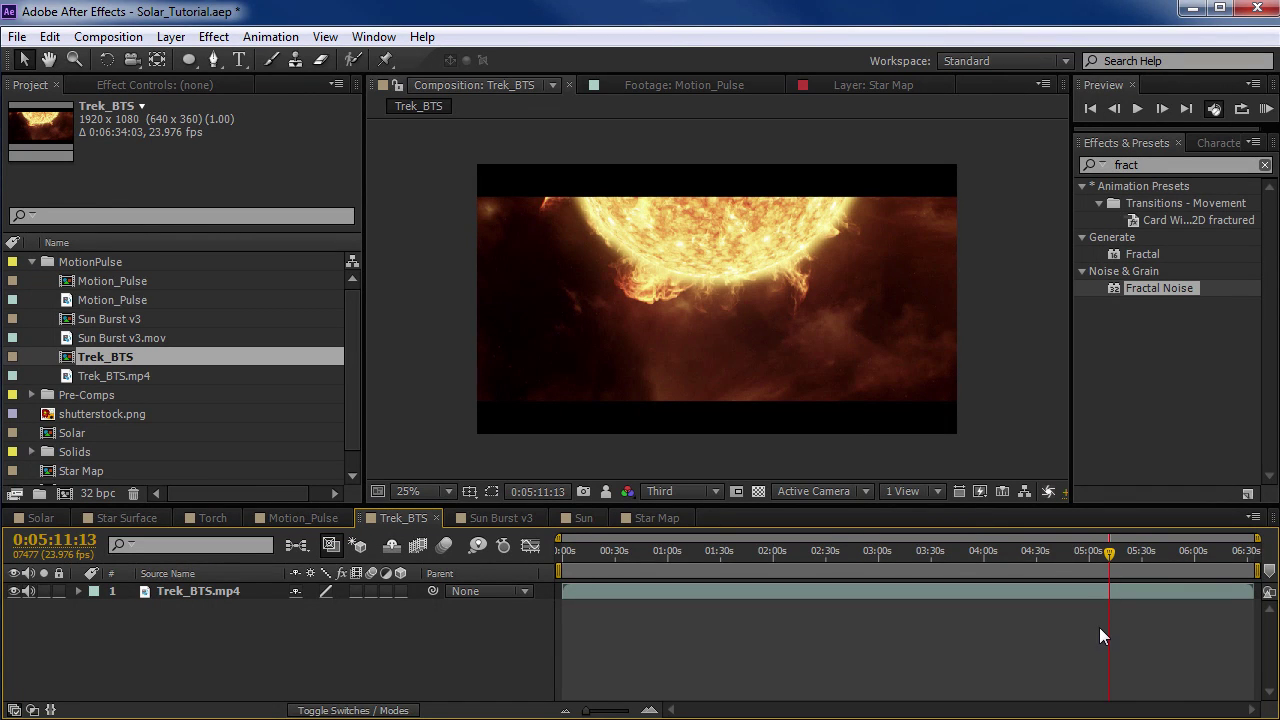
{"action": "key", "text": "equal"}
{"action": "key", "text": "equal"}
{"action": "left_click_drag", "start_coordinate": [812, 557], "coordinate": [793, 559]}
{"action": "scroll", "coordinate": [679, 357], "scroll_direction": "up", "scroll_amount": 1}
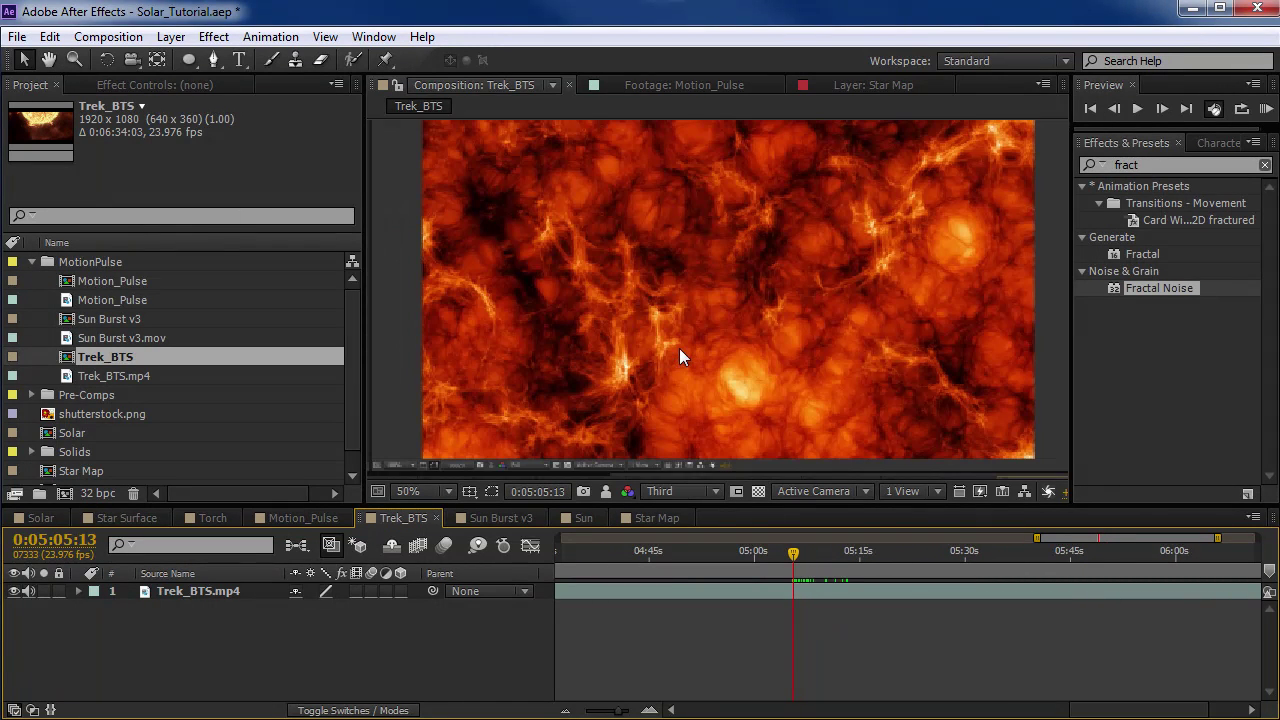
{"action": "left_click", "coordinate": [648, 490]}
{"action": "left_click", "coordinate": [690, 566]}
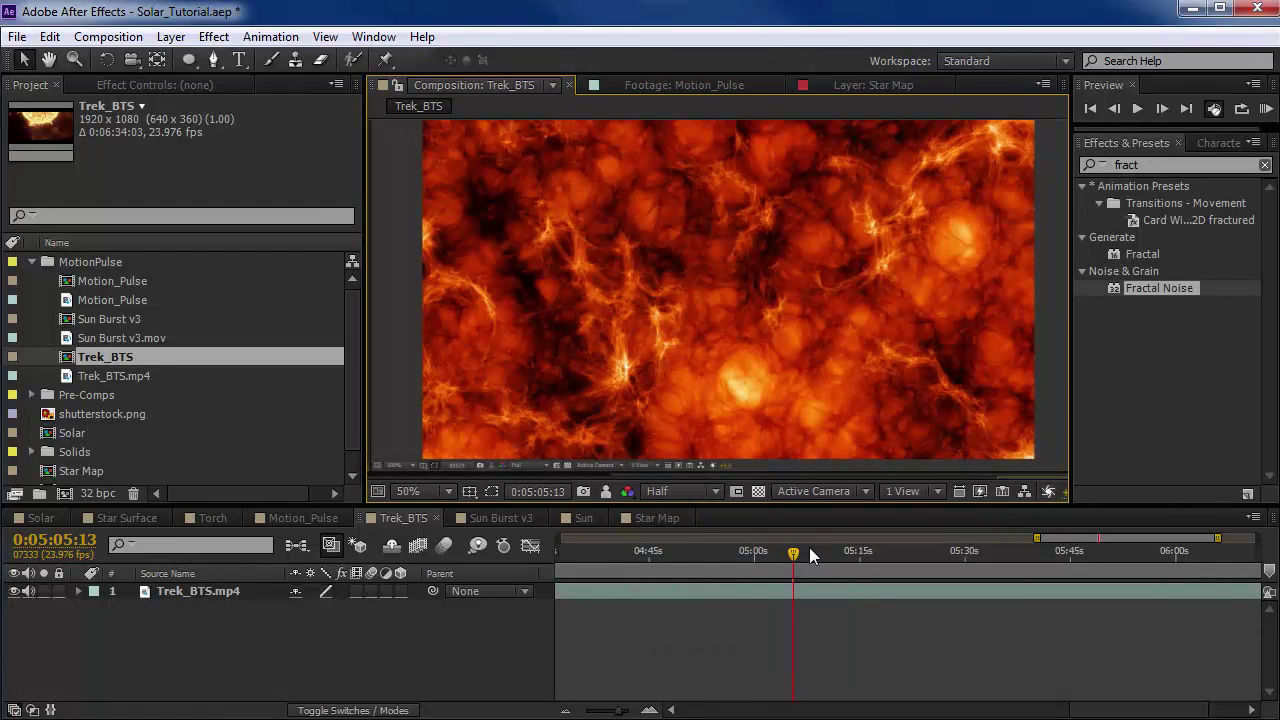
Step: Scrub through the Trek_BTS reference to the blue star shot at 0:04:51:11 and examine it
{"action": "left_click_drag", "start_coordinate": [789, 560], "coordinate": [836, 562]}
{"action": "scroll", "coordinate": [790, 360], "scroll_direction": "down", "scroll_amount": 2}
{"action": "mouse_move", "coordinate": [676, 556]}
{"action": "left_mouse_down"}
{"action": "mouse_move", "coordinate": [649, 556]}
{"action": "mouse_move", "coordinate": [696, 562]}
{"action": "left_mouse_up"}
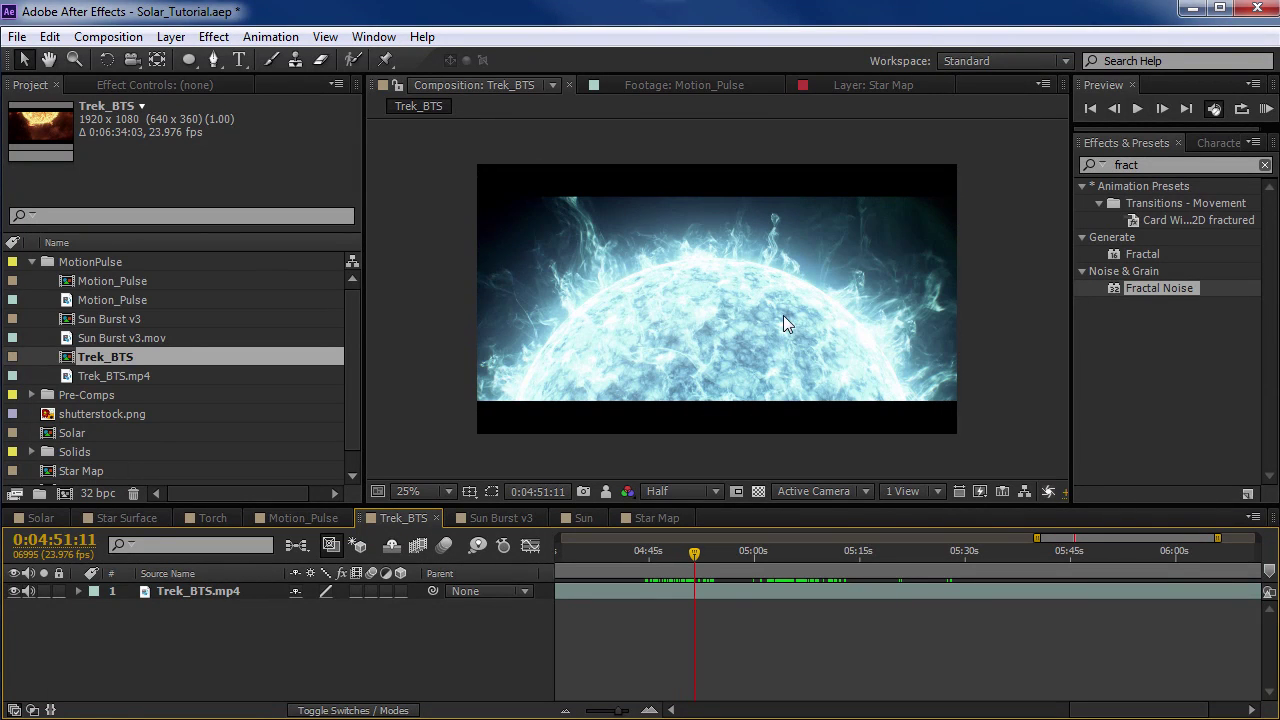
{"action": "key", "text": "minus"}
{"action": "key", "text": "minus"}
{"action": "key", "text": "minus"}
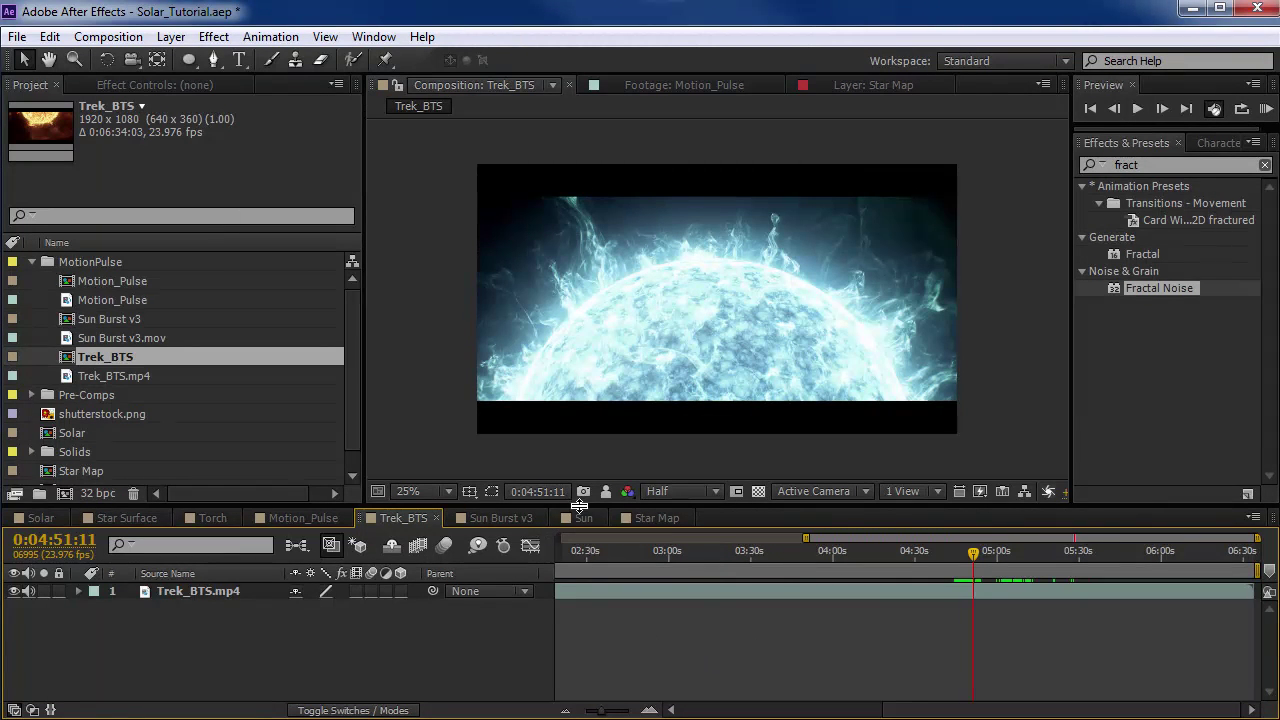
Step: Review the Star Map composition again, and close it to return to the Sun composition
{"action": "left_click", "coordinate": [649, 516]}
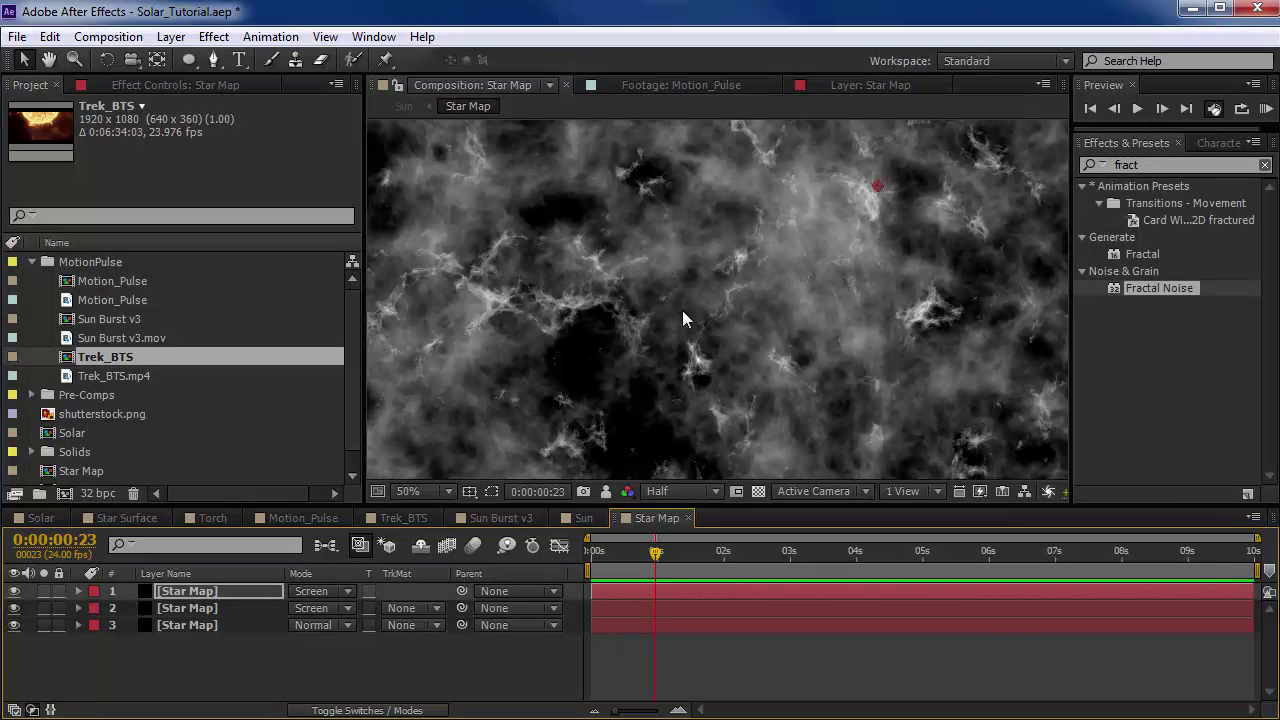
{"action": "key", "text": "comma"}
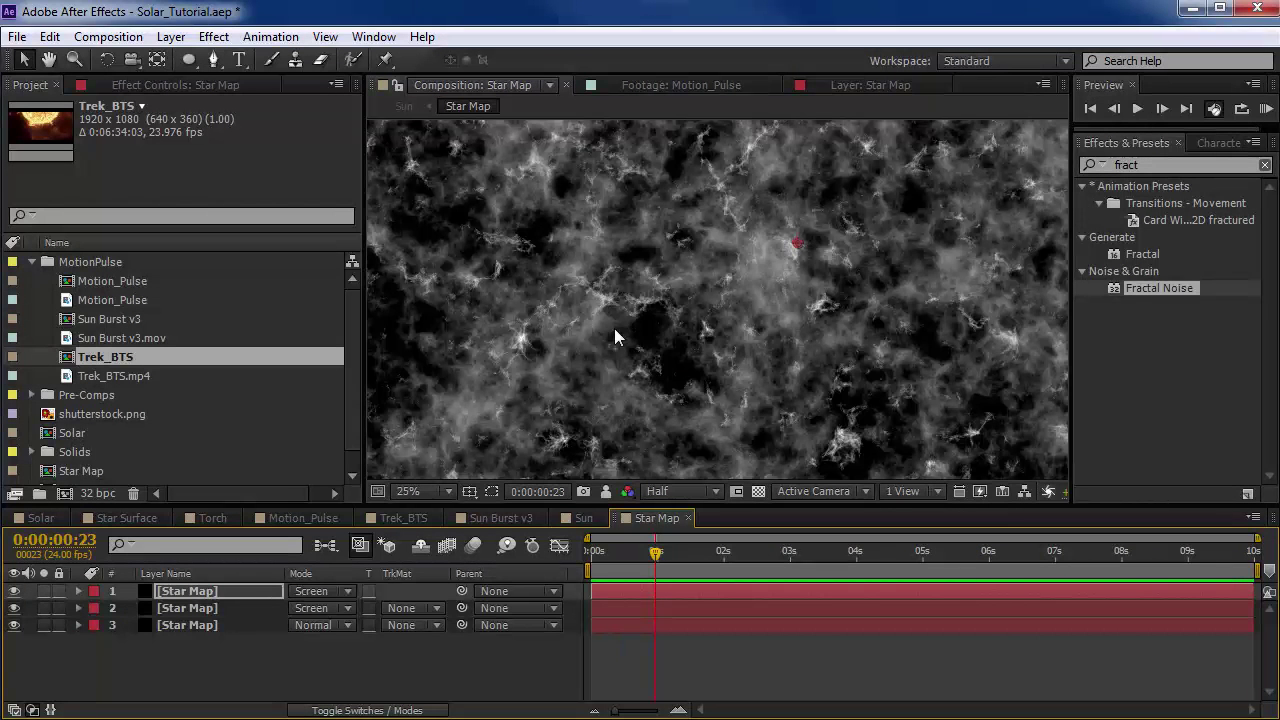
{"action": "left_click", "coordinate": [687, 518]}
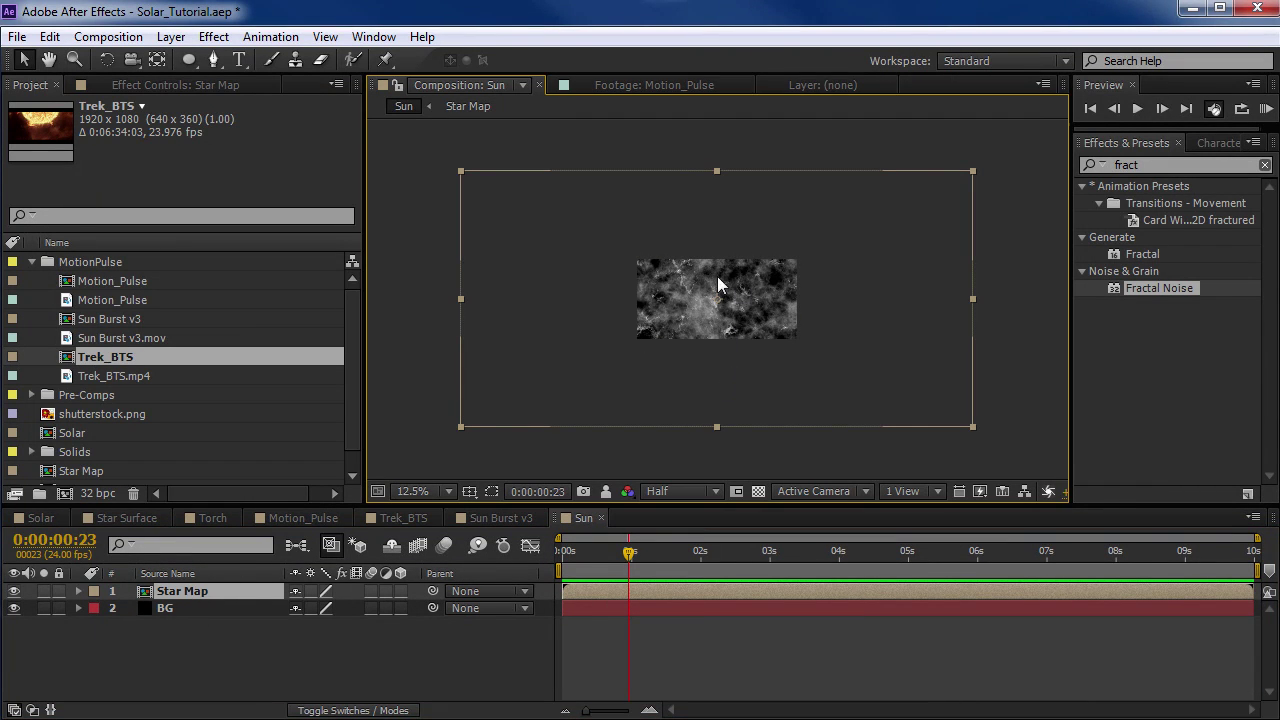
{"action": "key", "text": "period"}
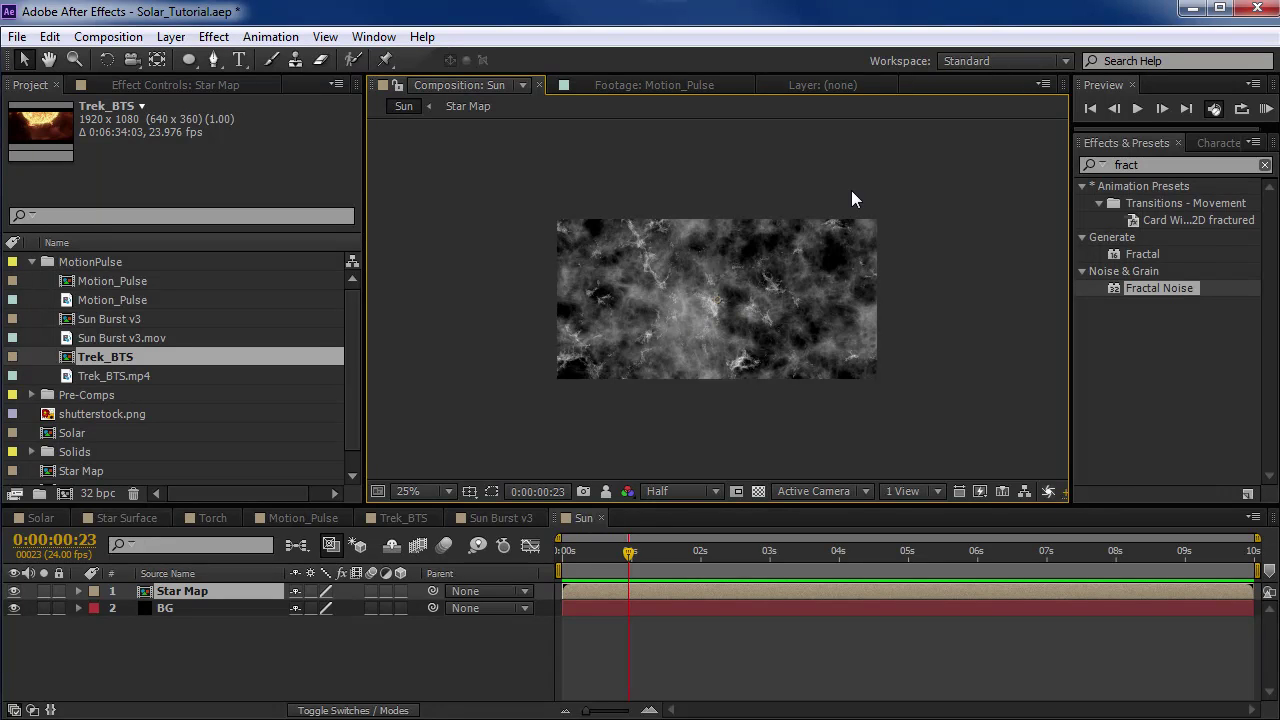
Step: Find the CC Sphere effect and apply it to the Star Map layer in the Sun composition
{"action": "left_click", "coordinate": [1180, 166]}
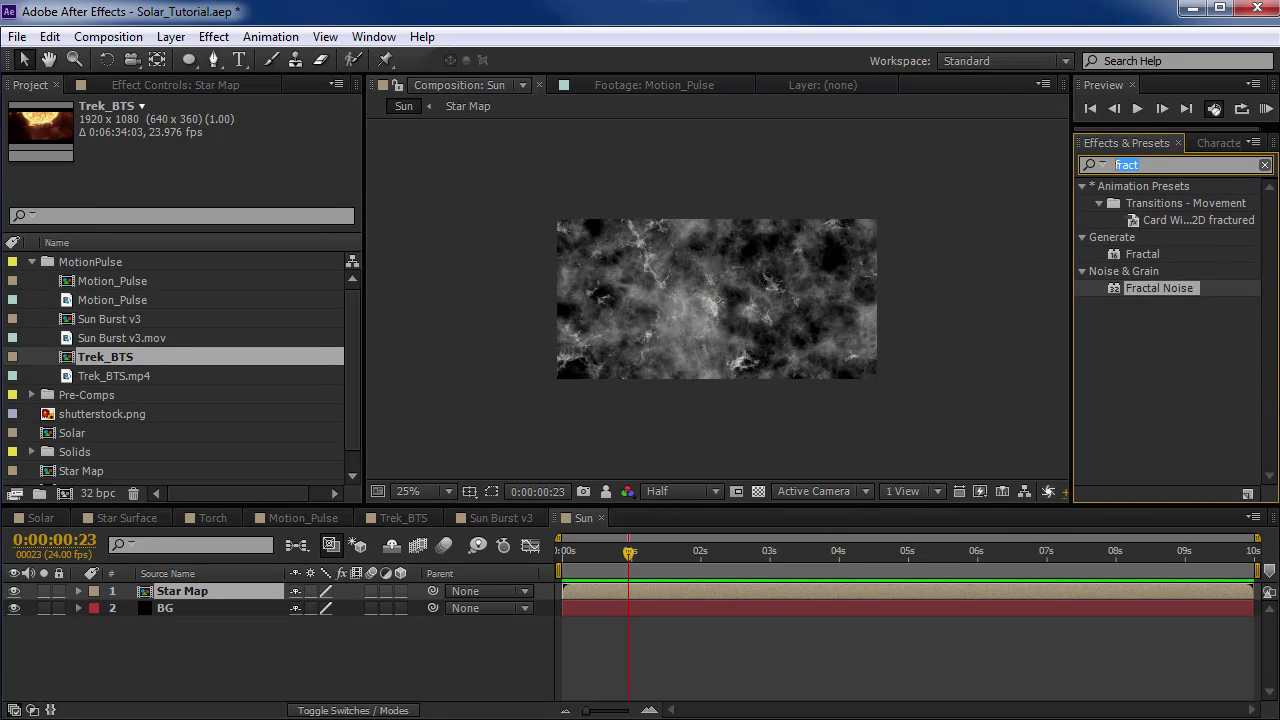
{"action": "type", "text": "cc spher"}
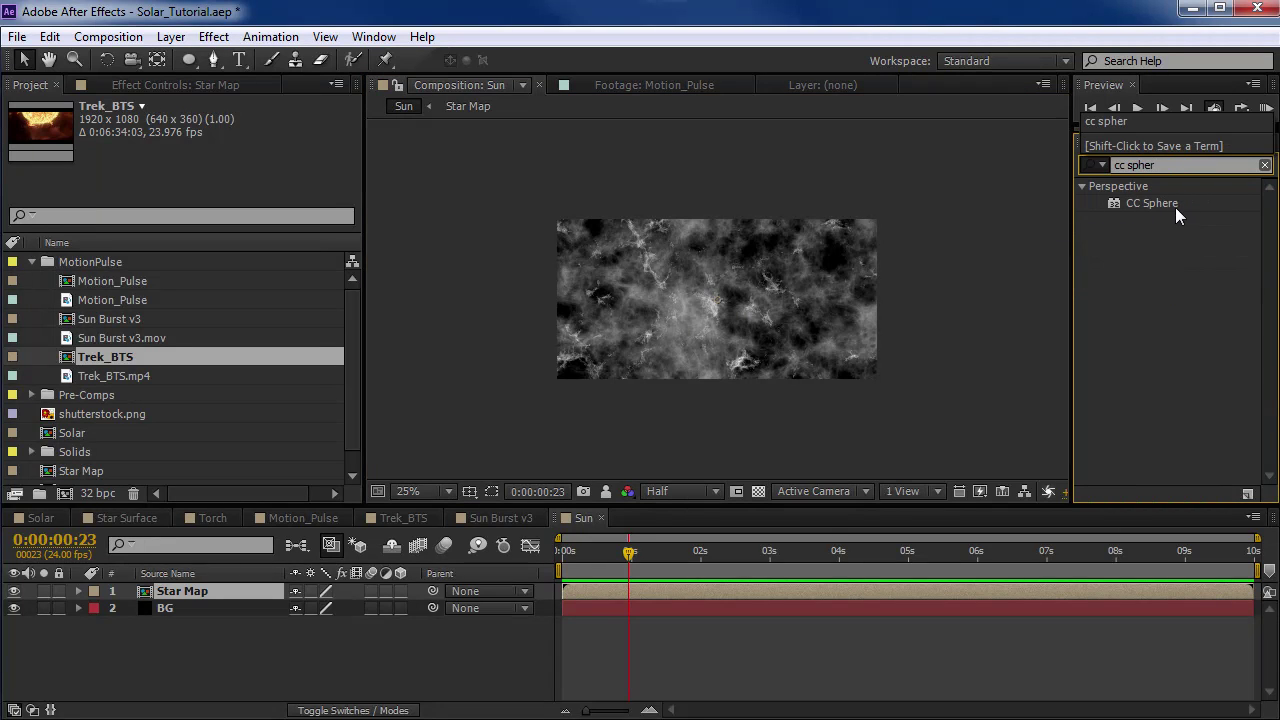
{"action": "left_click_drag", "start_coordinate": [1175, 207], "coordinate": [626, 318]}
{"action": "key", "text": "period"}
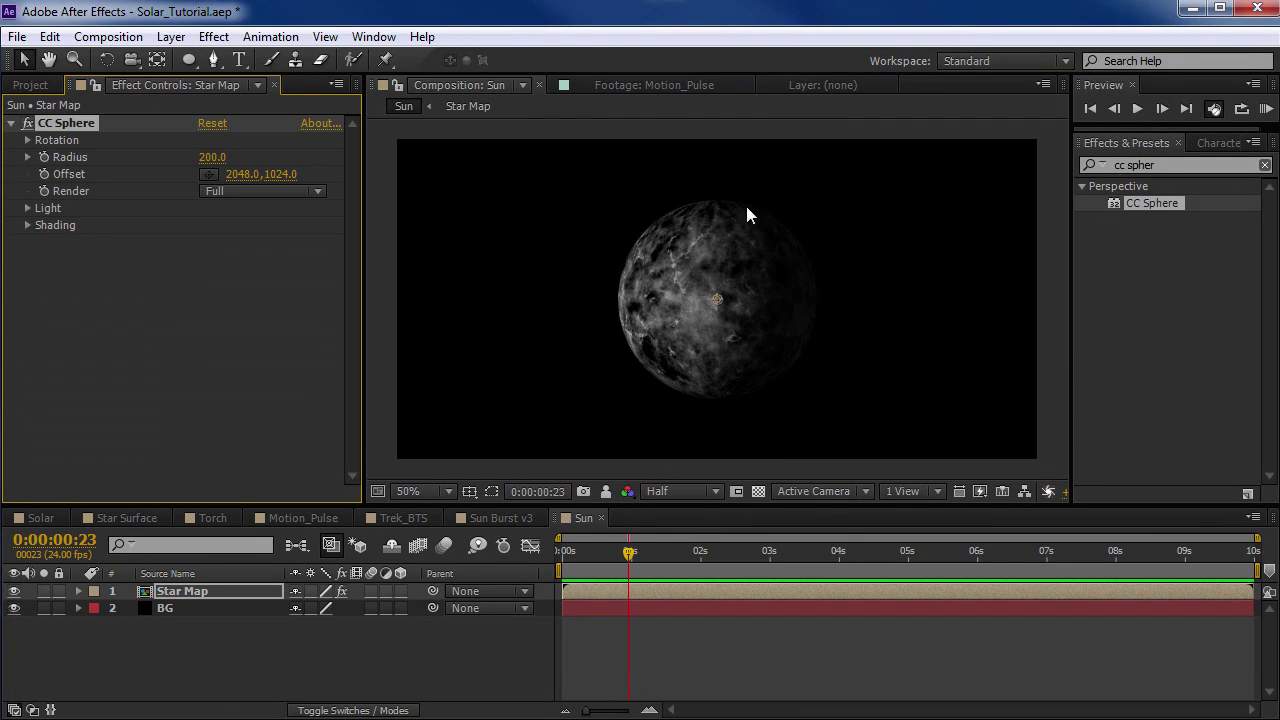
Step: Remove the sphere's directional shading by setting Diffuse, Specular and Metal to 0 and Roughness to 0.001
{"action": "left_click", "coordinate": [27, 226]}
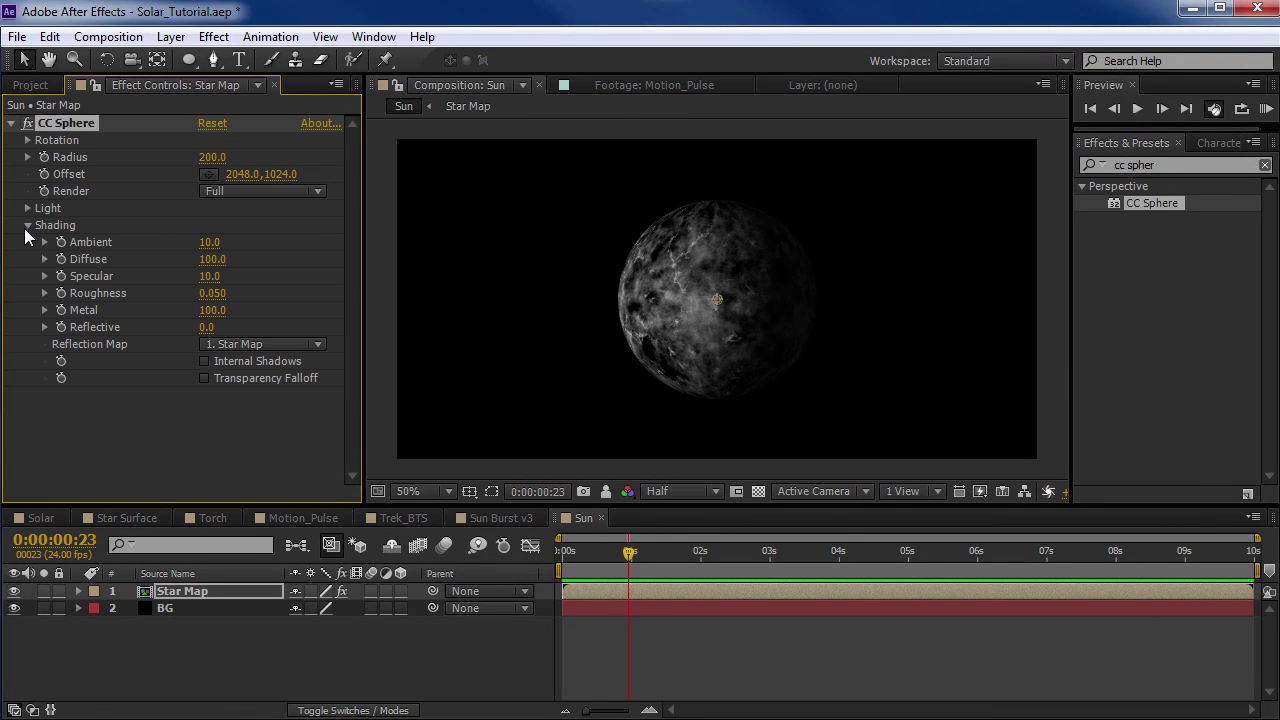
{"action": "left_click", "coordinate": [213, 262]}
{"action": "type", "text": "0"}
{"action": "key", "text": "Tab"}
{"action": "type", "text": "0"}
{"action": "key", "text": "Tab"}
{"action": "type", "text": "0"}
{"action": "key", "text": "Tab"}
{"action": "type", "text": "00"}
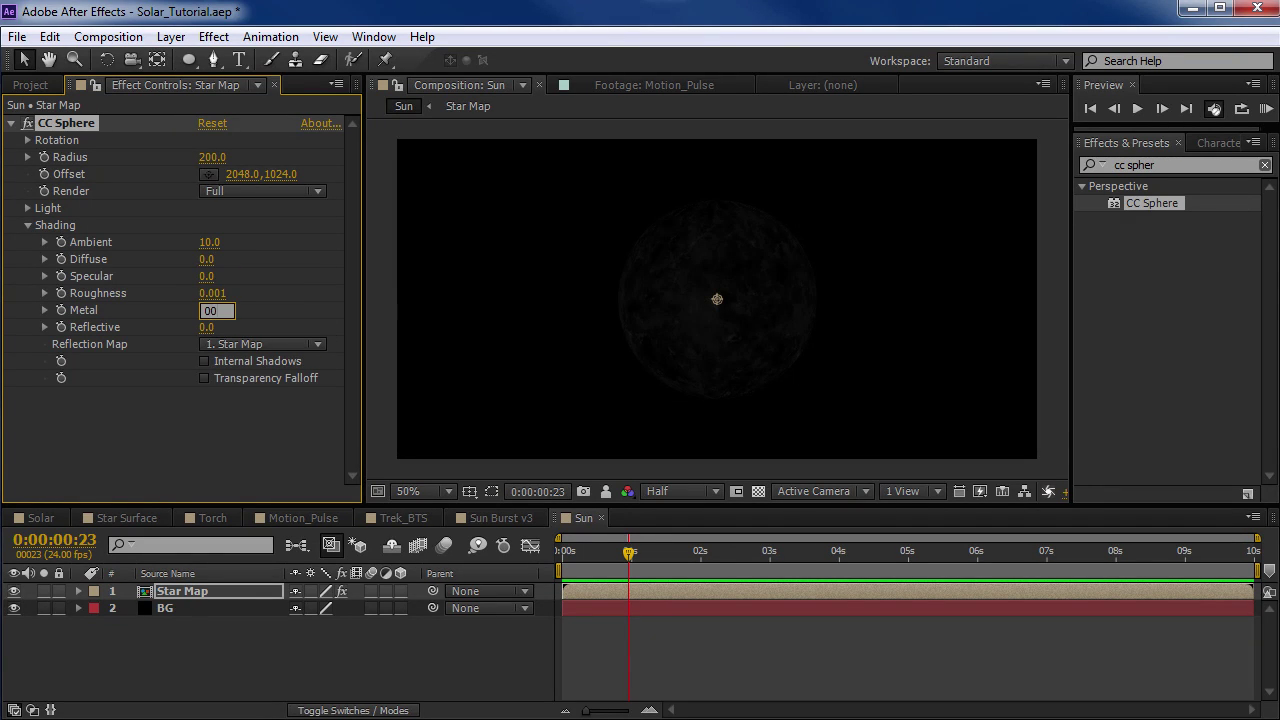
{"action": "key", "text": "Return"}
Step: Set the sphere's Ambient shading to 100
{"action": "left_click", "coordinate": [212, 242]}
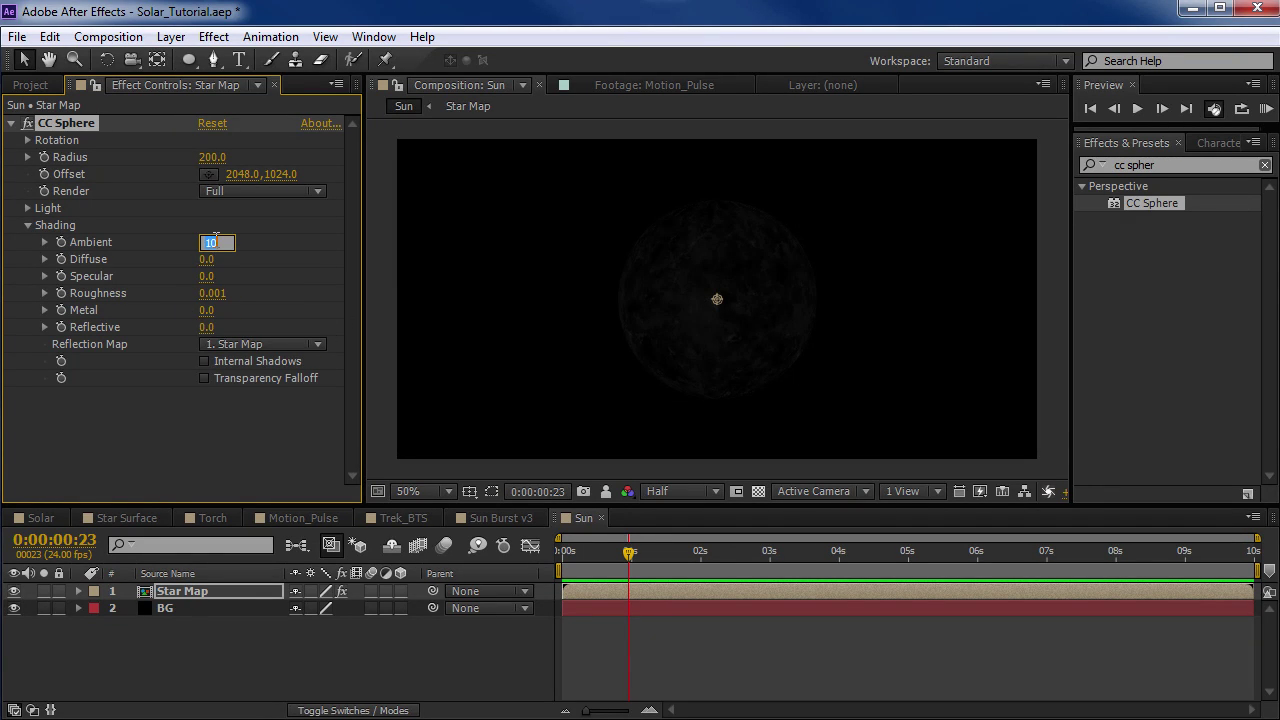
{"action": "type", "text": "100"}
{"action": "key", "text": "Return"}
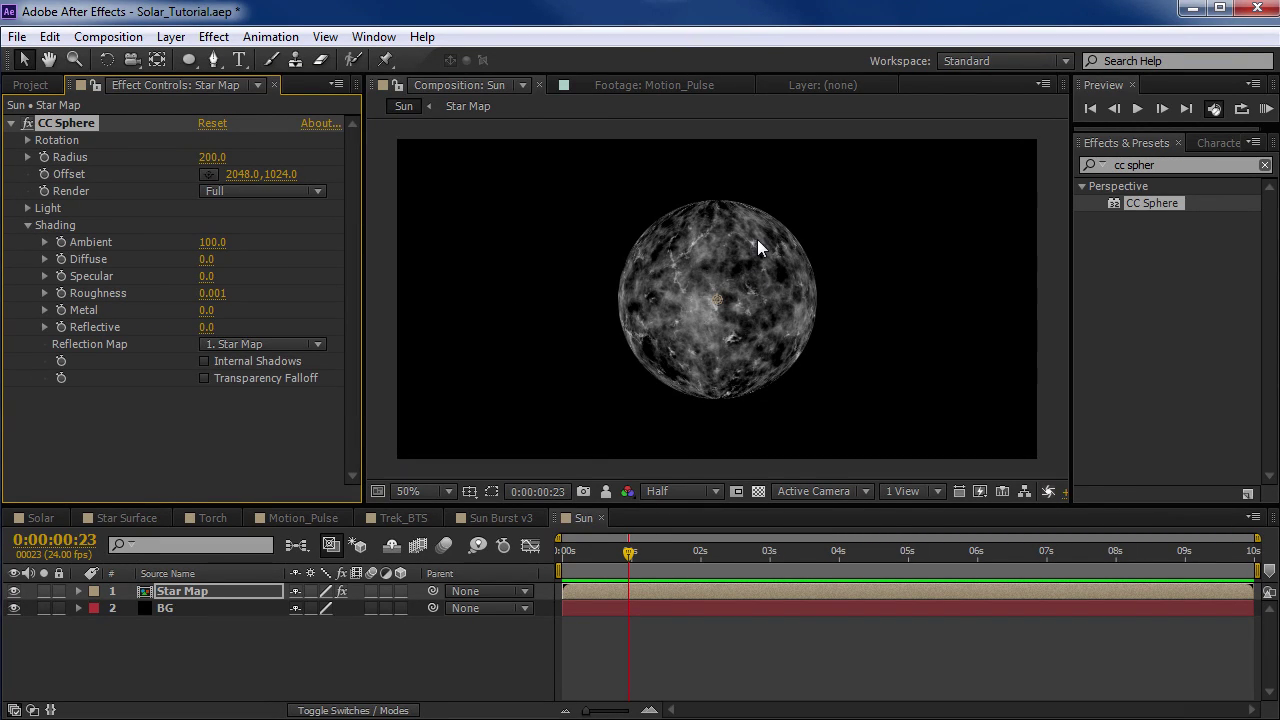
Step: Rotate the sphere to Rotation X 58° and Rotation Y 18°, and inspect its pole at 100% magnification
{"action": "left_click", "coordinate": [28, 140]}
{"action": "mouse_move", "coordinate": [232, 215]}
{"action": "left_mouse_down"}
{"action": "mouse_move", "coordinate": [253, 202]}
{"action": "mouse_move", "coordinate": [242, 204]}
{"action": "left_mouse_up"}
{"action": "left_click_drag", "start_coordinate": [226, 157], "coordinate": [278, 149]}
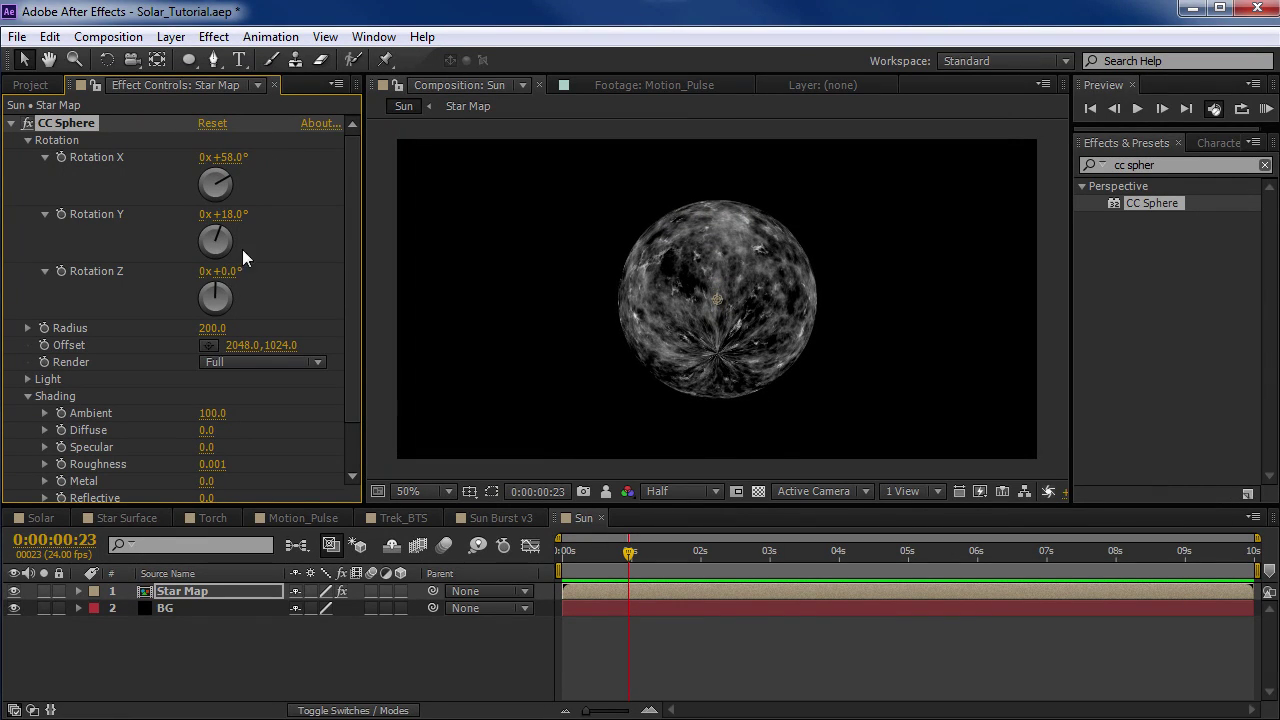
{"action": "key", "text": "slash"}
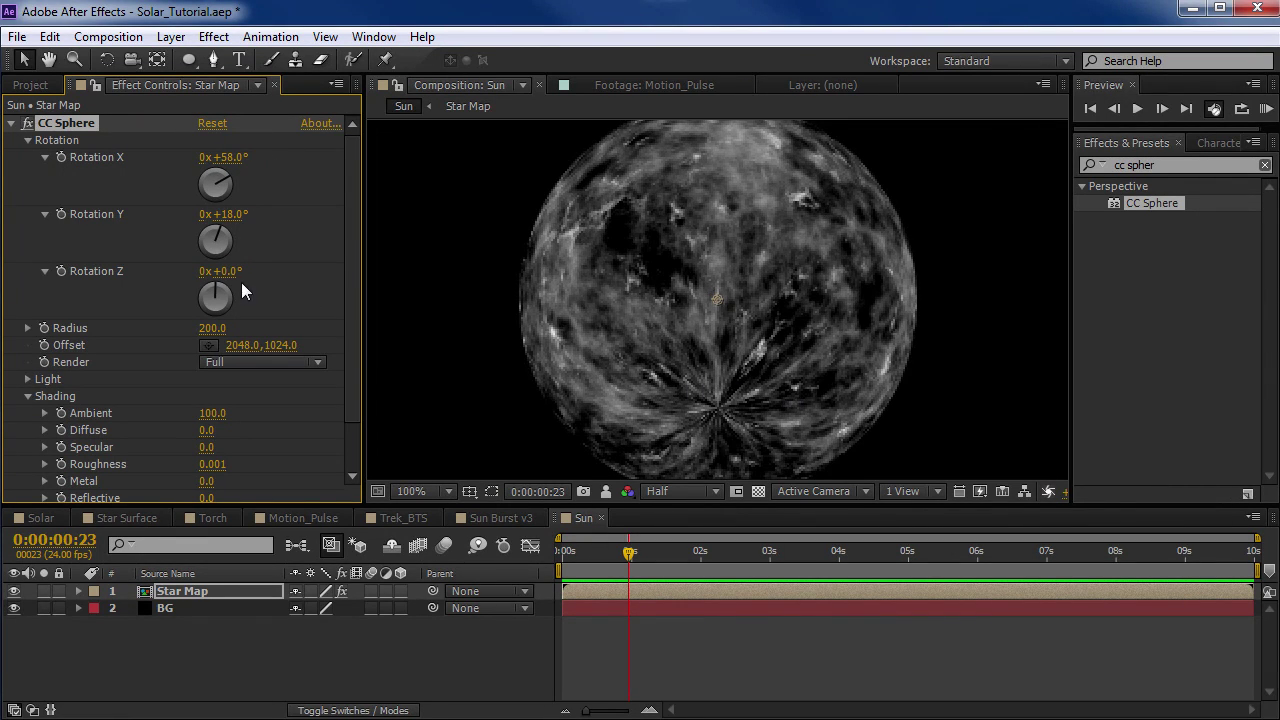
Step: Try a Rotation Z of 150° on the CC Sphere
{"action": "left_click_drag", "start_coordinate": [241, 282], "coordinate": [336, 247]}
{"action": "left_click_drag", "start_coordinate": [243, 268], "coordinate": [632, 268]}
{"action": "scroll", "coordinate": [742, 299], "scroll_direction": "down", "scroll_amount": 2}
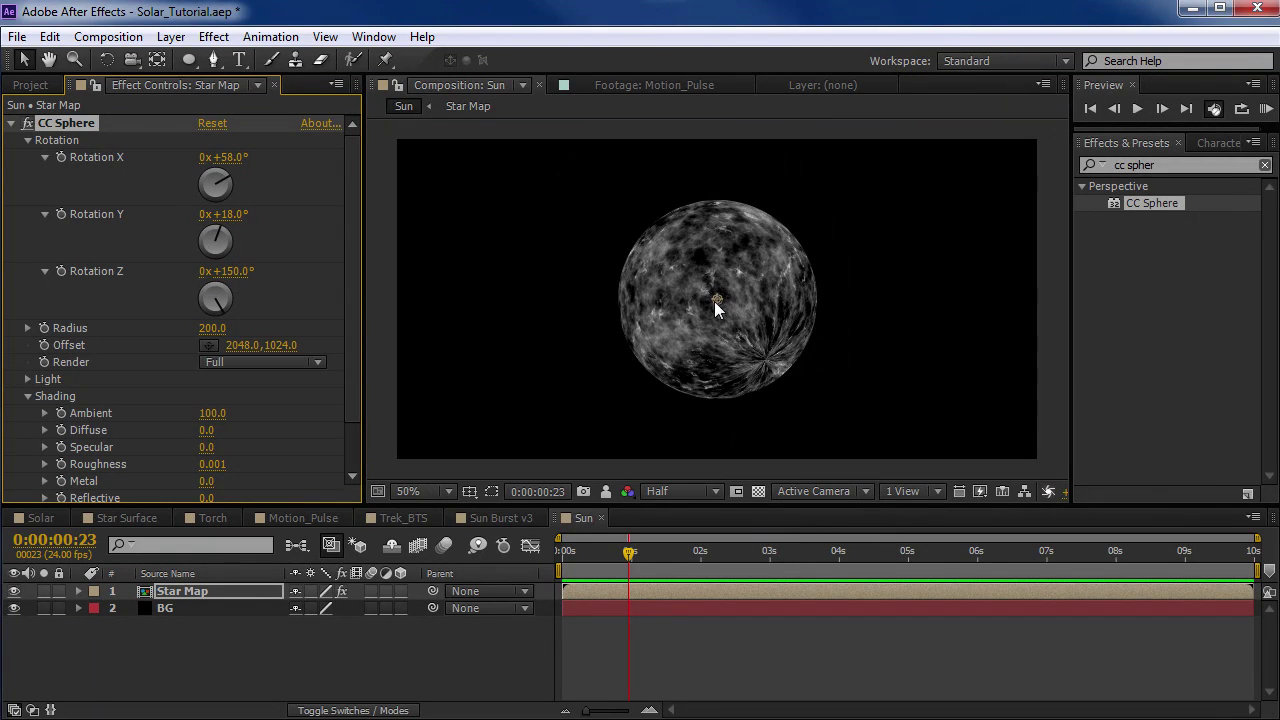
Step: Try moving the sphere to offset 2060, 1408 with a radius of 500 and Rotation Z at 176°
{"action": "left_click_drag", "start_coordinate": [716, 301], "coordinate": [732, 450]}
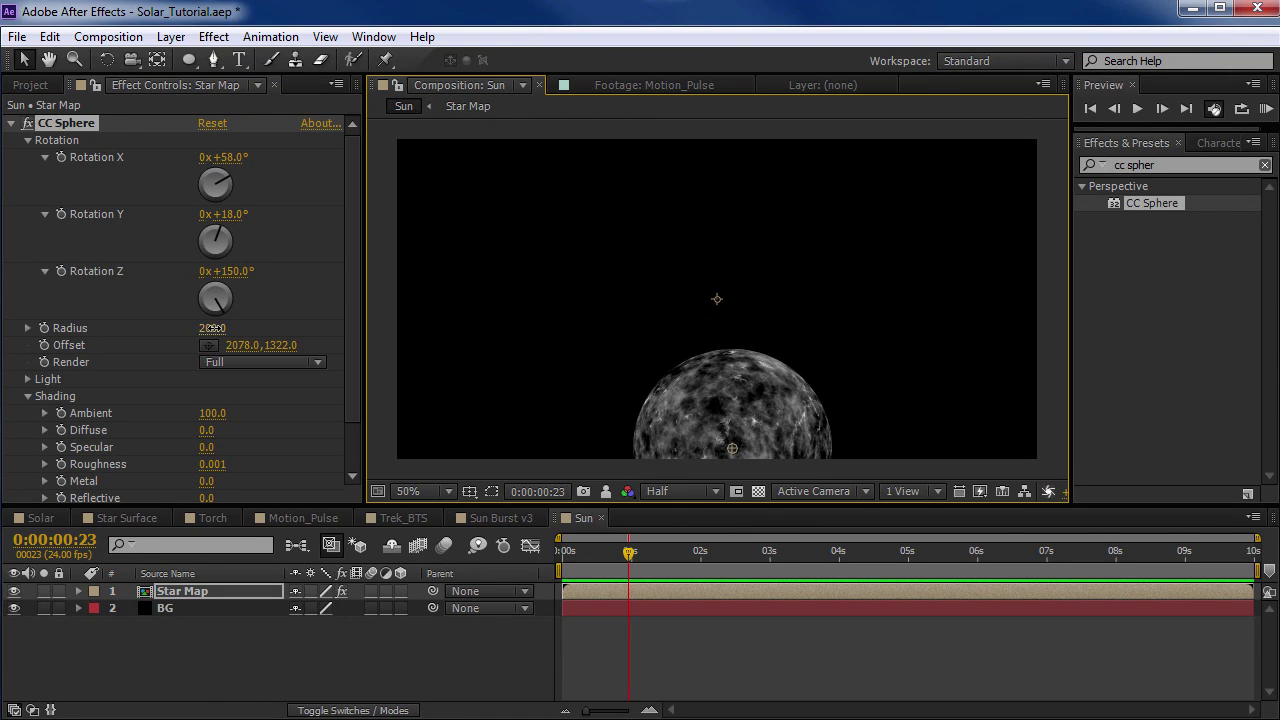
{"action": "left_click_drag", "start_coordinate": [212, 328], "coordinate": [512, 330]}
{"action": "left_click_drag", "start_coordinate": [732, 450], "coordinate": [724, 489]}
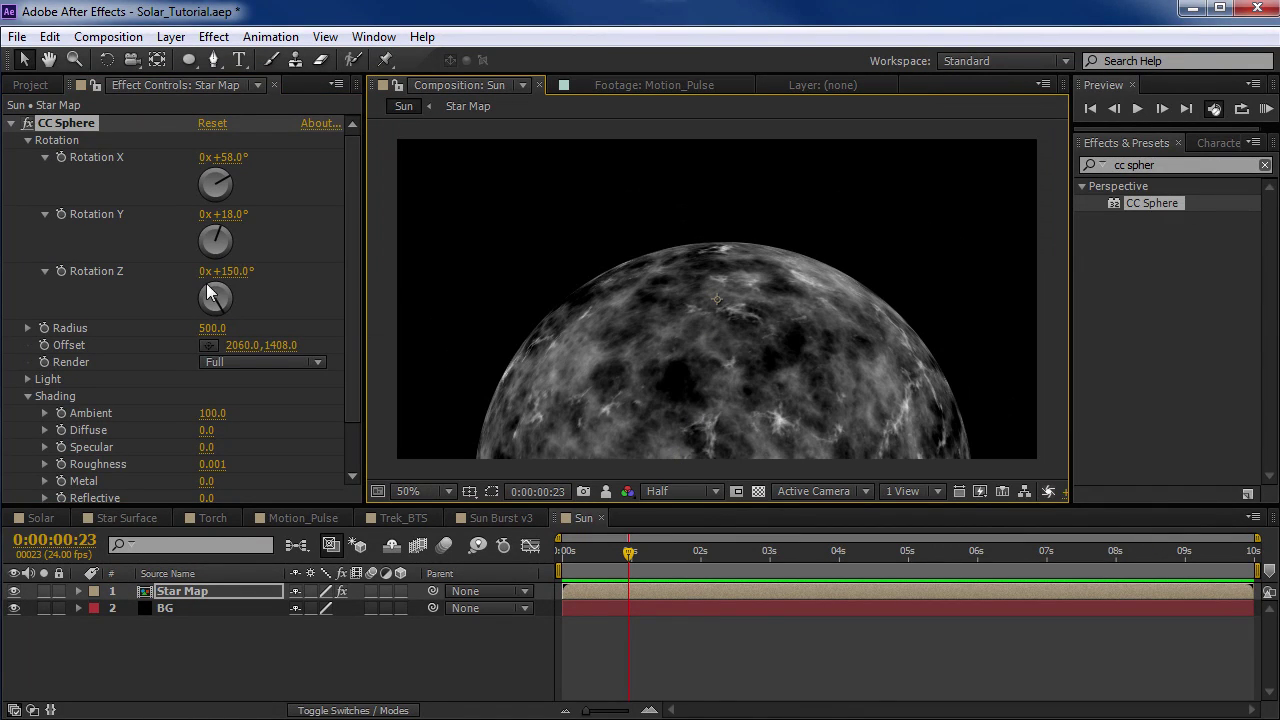
{"action": "left_click_drag", "start_coordinate": [210, 292], "coordinate": [255, 266]}
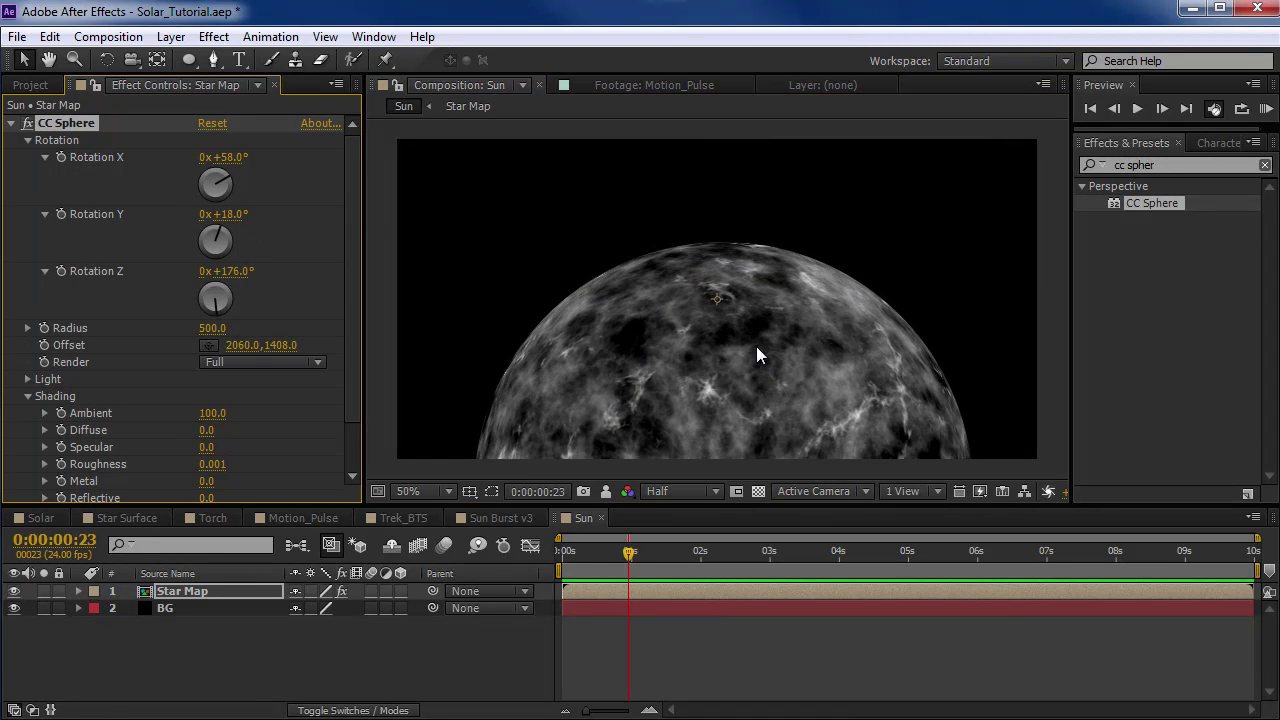
Step: Undo the sphere's recent offset, radius and rotation changes, back through the Rotation X change
{"action": "key", "text": "ctrl+z"}
{"action": "key", "text": "ctrl+z"}
{"action": "key", "text": "ctrl+z"}
{"action": "key", "text": "ctrl+z"}
{"action": "key", "text": "ctrl+z"}
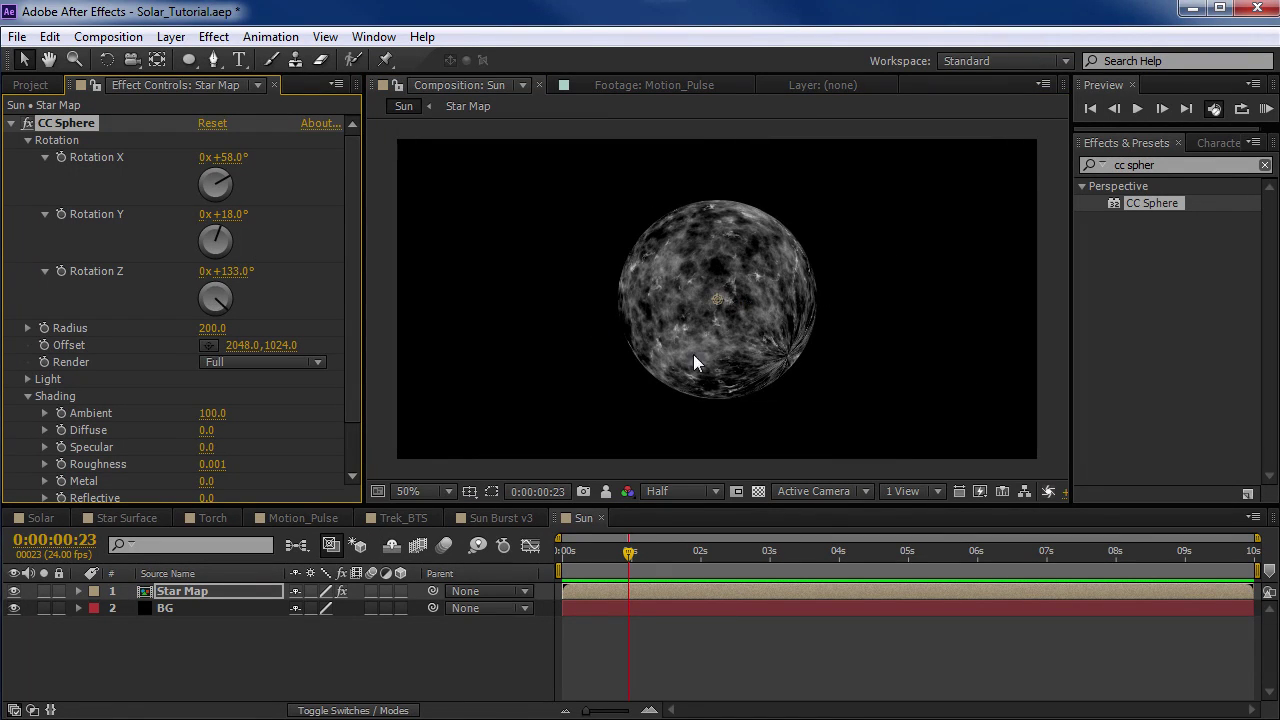
{"action": "key", "text": "ctrl+z"}
{"action": "key", "text": "ctrl+z"}
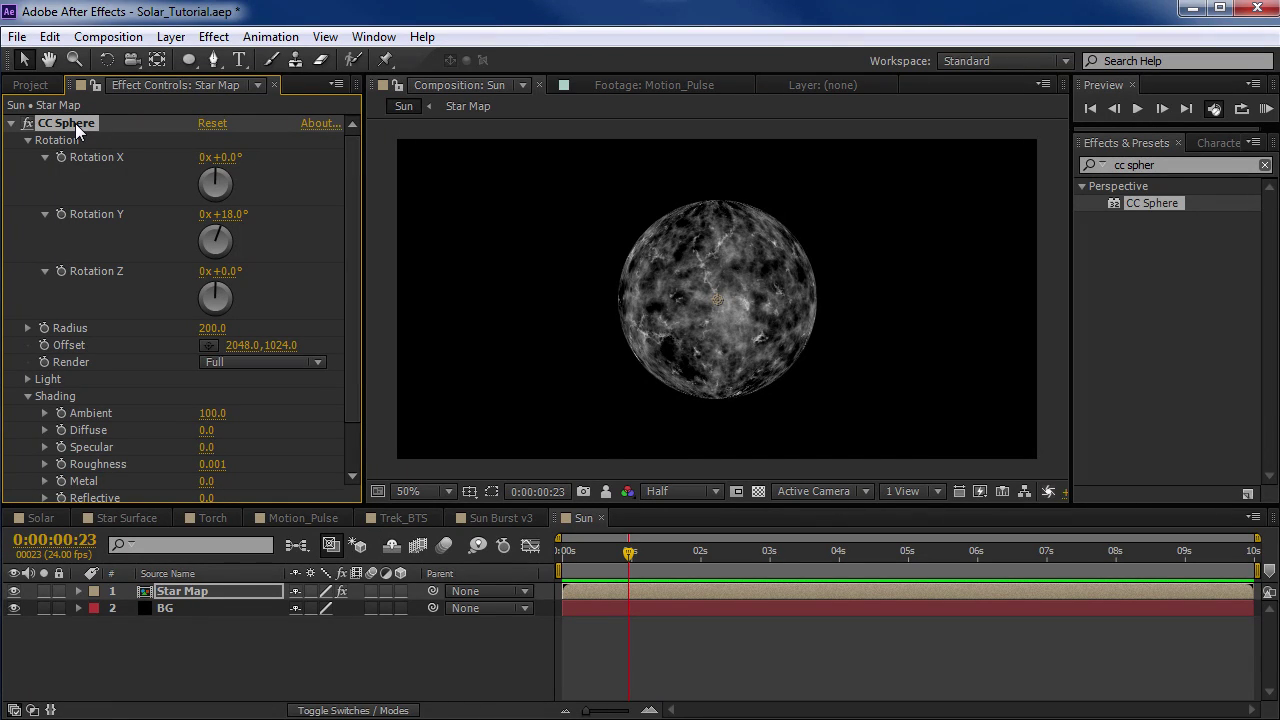
Step: Make Star Map a 3D layer and add a two-node camera named Camera 1 with the 35mm preset
{"action": "left_click", "coordinate": [189, 595]}
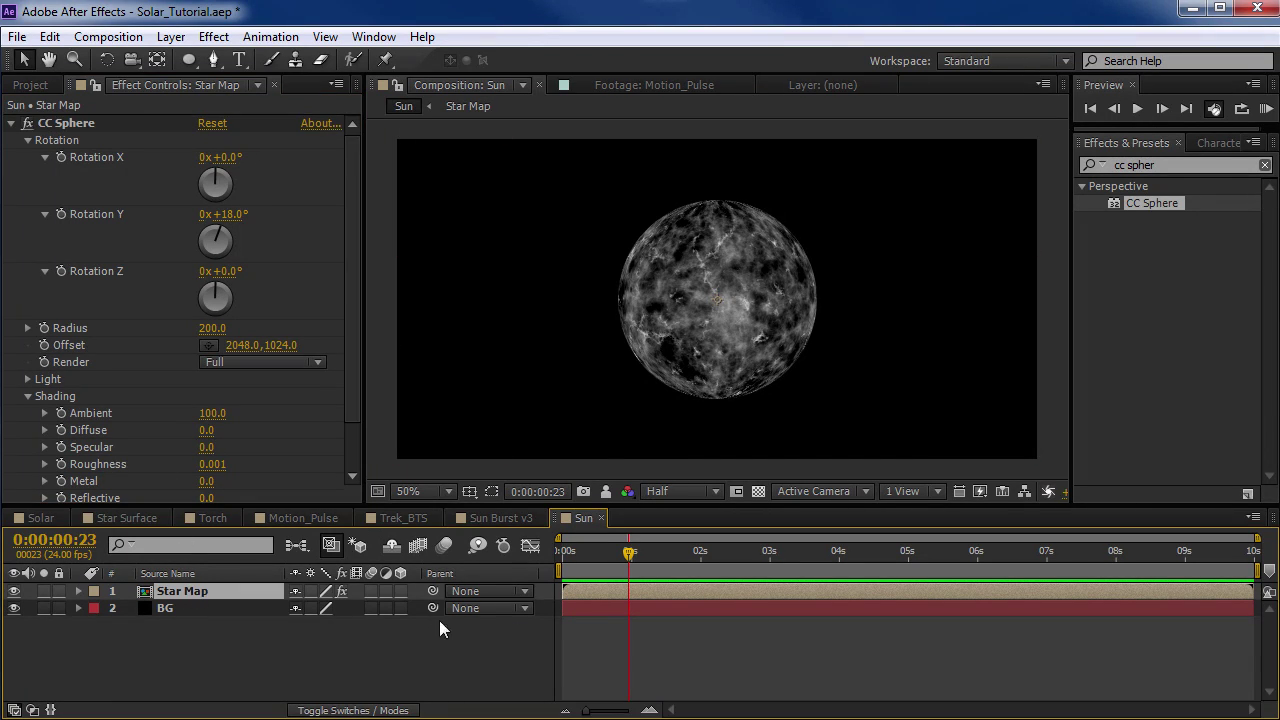
{"action": "left_click", "coordinate": [401, 591]}
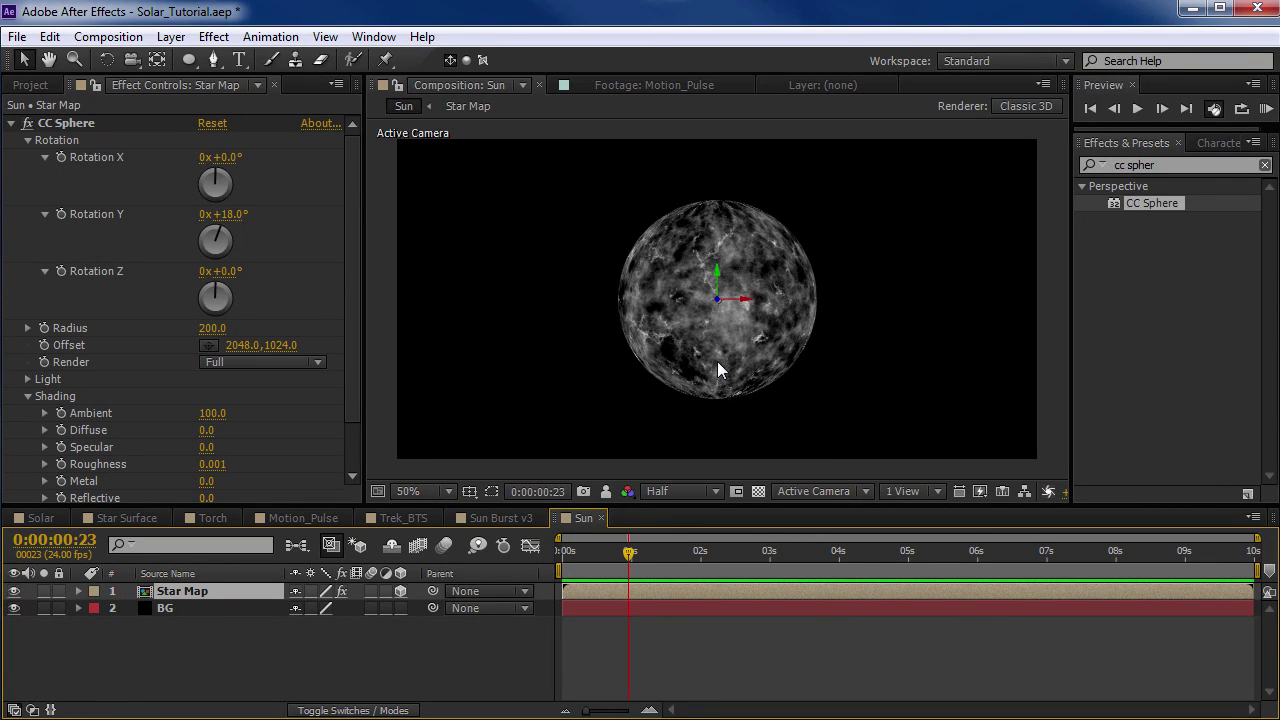
{"action": "left_click", "coordinate": [171, 36]}
{"action": "mouse_move", "coordinate": [489, 60]}
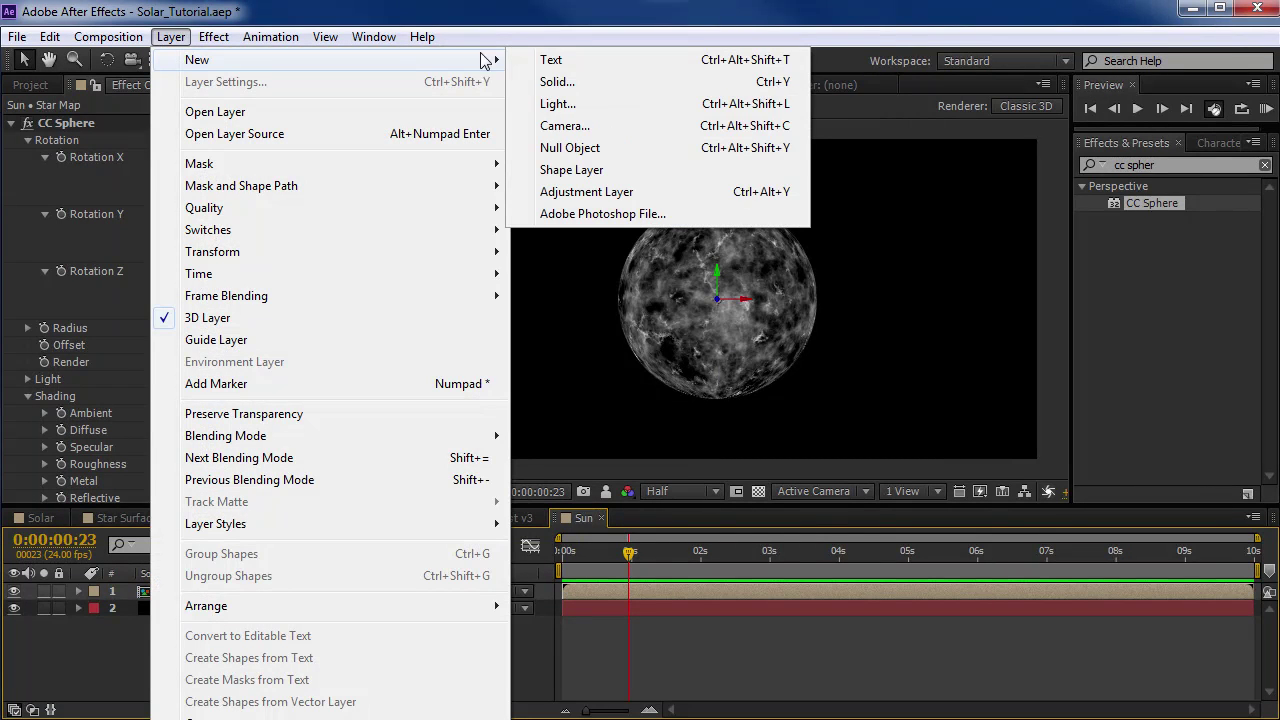
{"action": "left_click", "coordinate": [596, 127]}
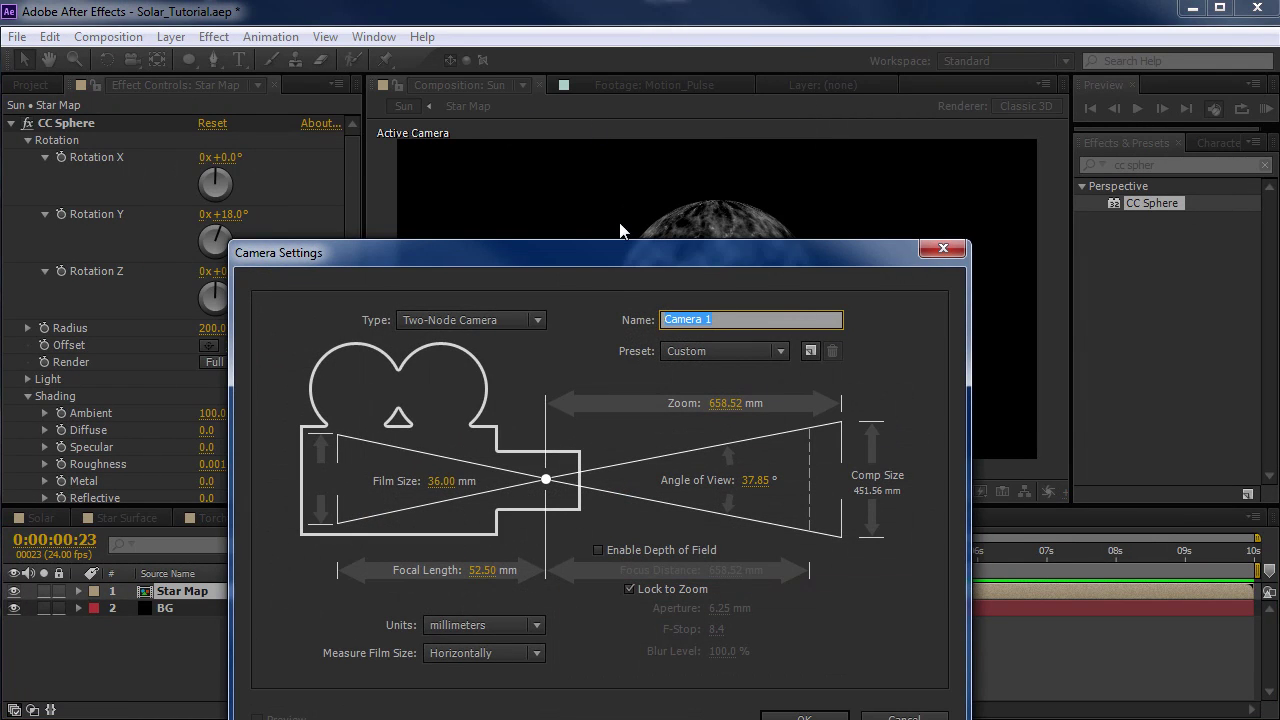
{"action": "left_click_drag", "start_coordinate": [623, 240], "coordinate": [612, 100]}
{"action": "left_click", "coordinate": [713, 211]}
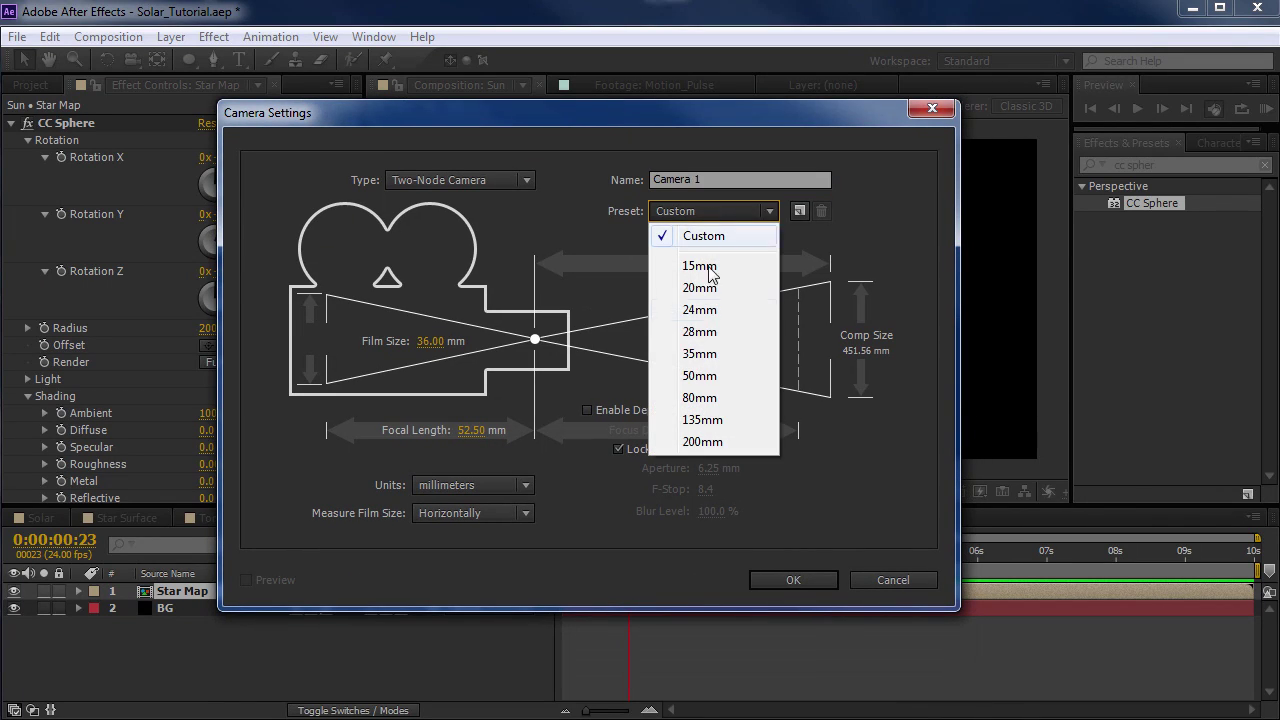
{"action": "left_click", "coordinate": [712, 358]}
{"action": "key", "text": "Return"}
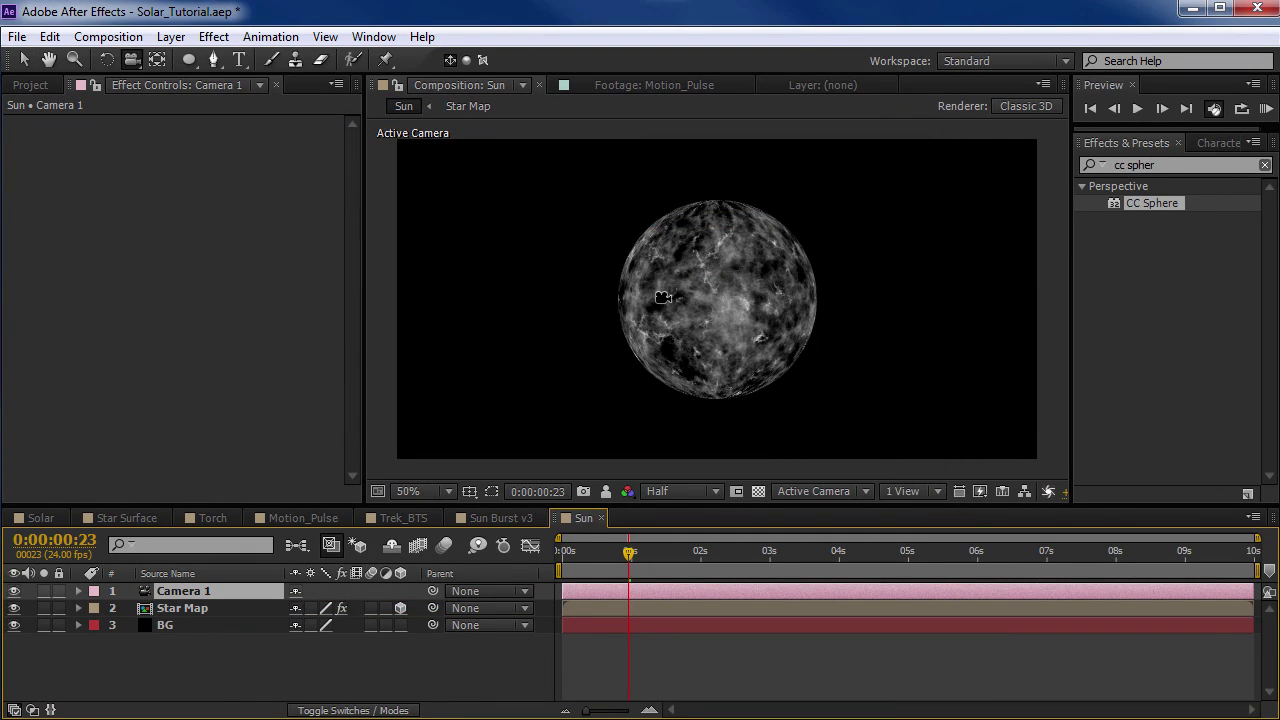
Step: Try orbiting the camera around the sphere and resetting the sphere's Rotation Y to 0°
{"action": "left_click_drag", "start_coordinate": [645, 353], "coordinate": [655, 318]}
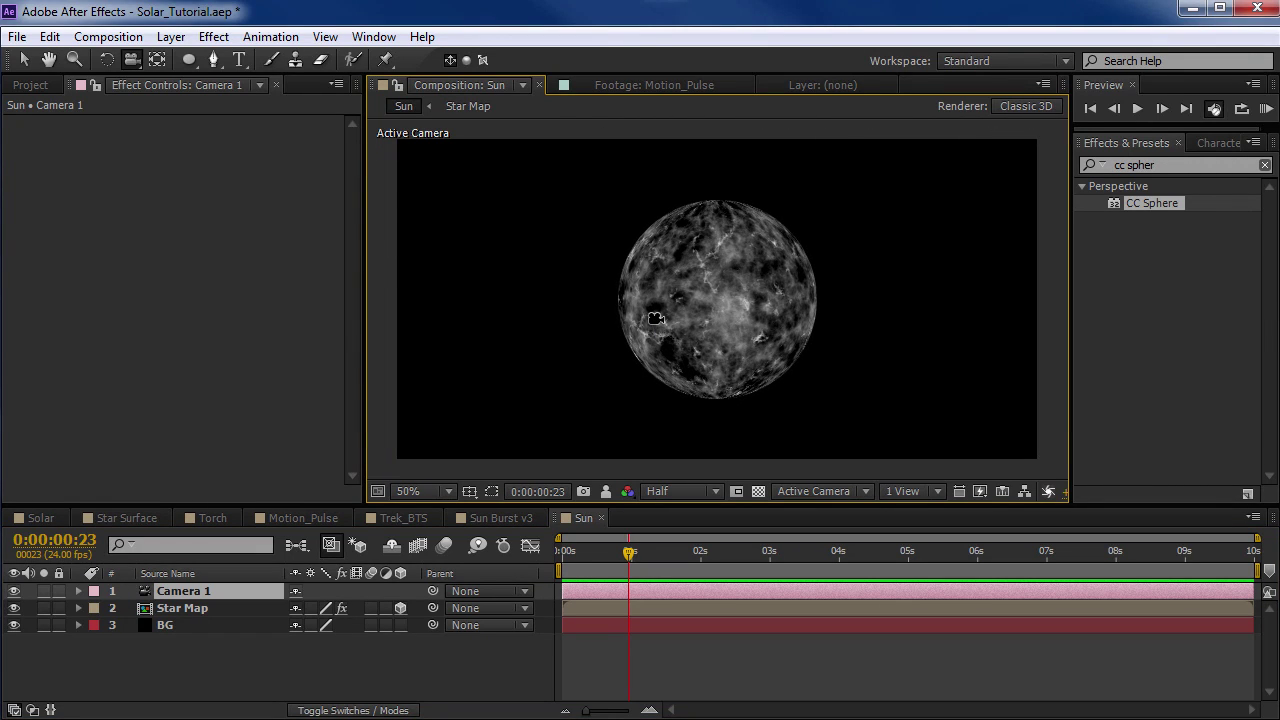
{"action": "left_click", "coordinate": [178, 606]}
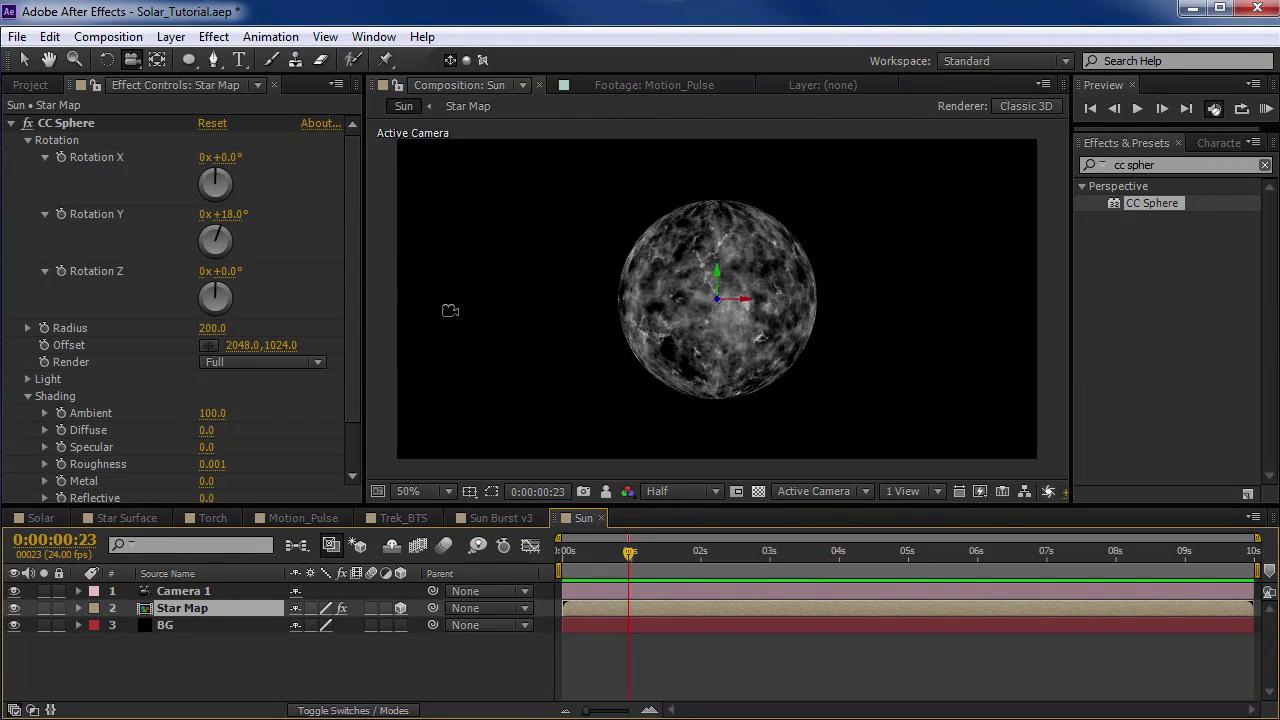
{"action": "key", "text": "v"}
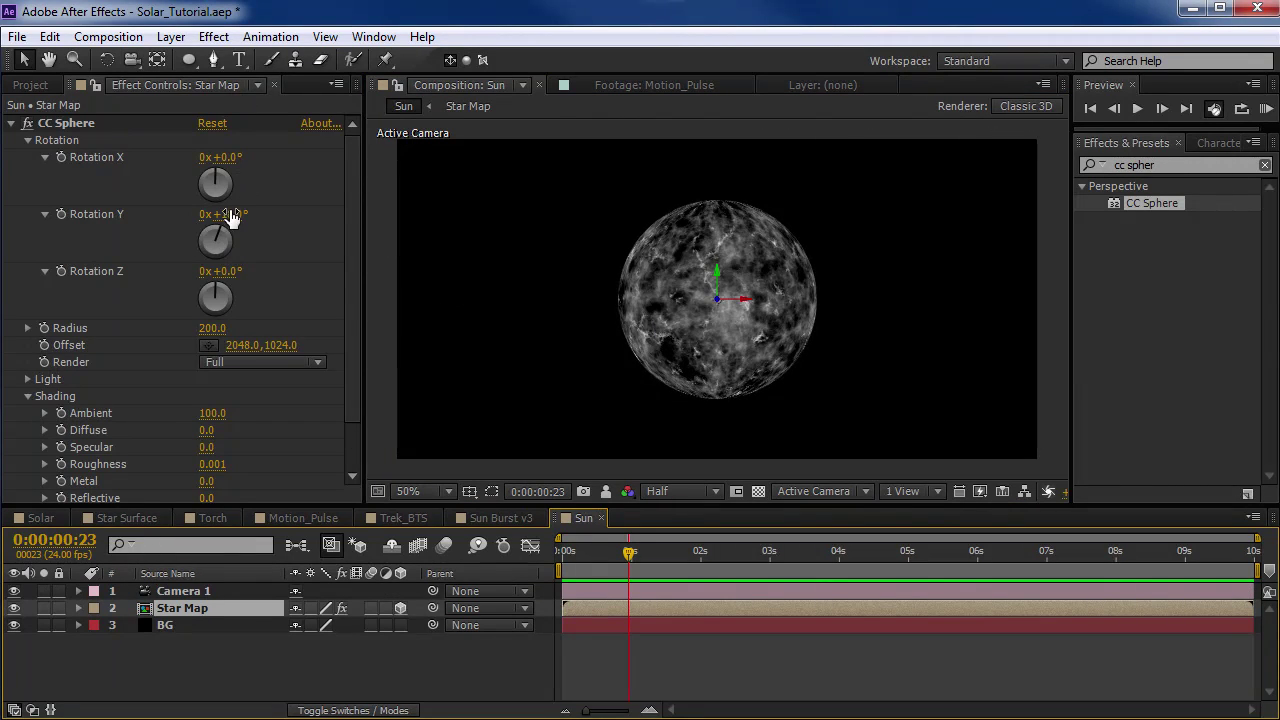
{"action": "left_click", "coordinate": [232, 214]}
{"action": "type", "text": "0"}
{"action": "key", "text": "Return"}
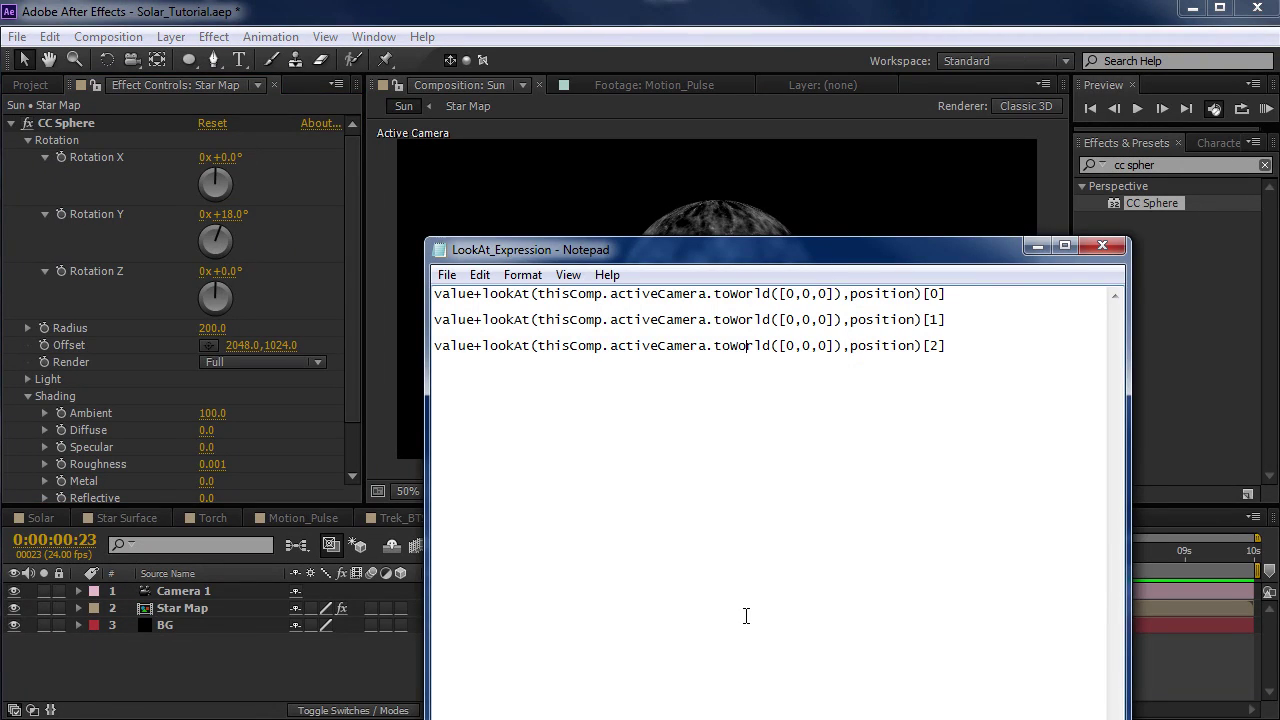
Step: Copy the [0] lookAt expression from the LookAt_Expression file in Notepad and apply it to the CC Sphere's Rotation X in After Effects
{"action": "left_click_drag", "start_coordinate": [945, 293], "coordinate": [434, 293]}
{"action": "left_click", "coordinate": [480, 274]}
{"action": "left_click", "coordinate": [512, 350]}
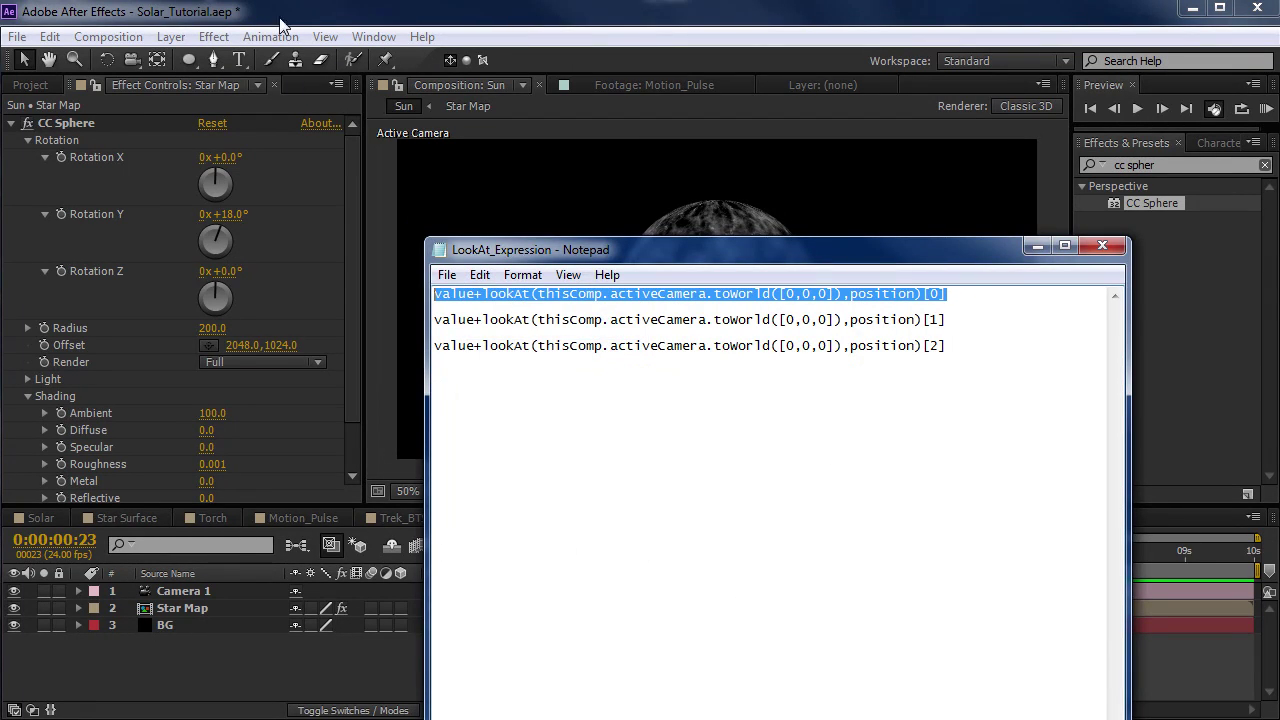
{"action": "left_click", "coordinate": [280, 18]}
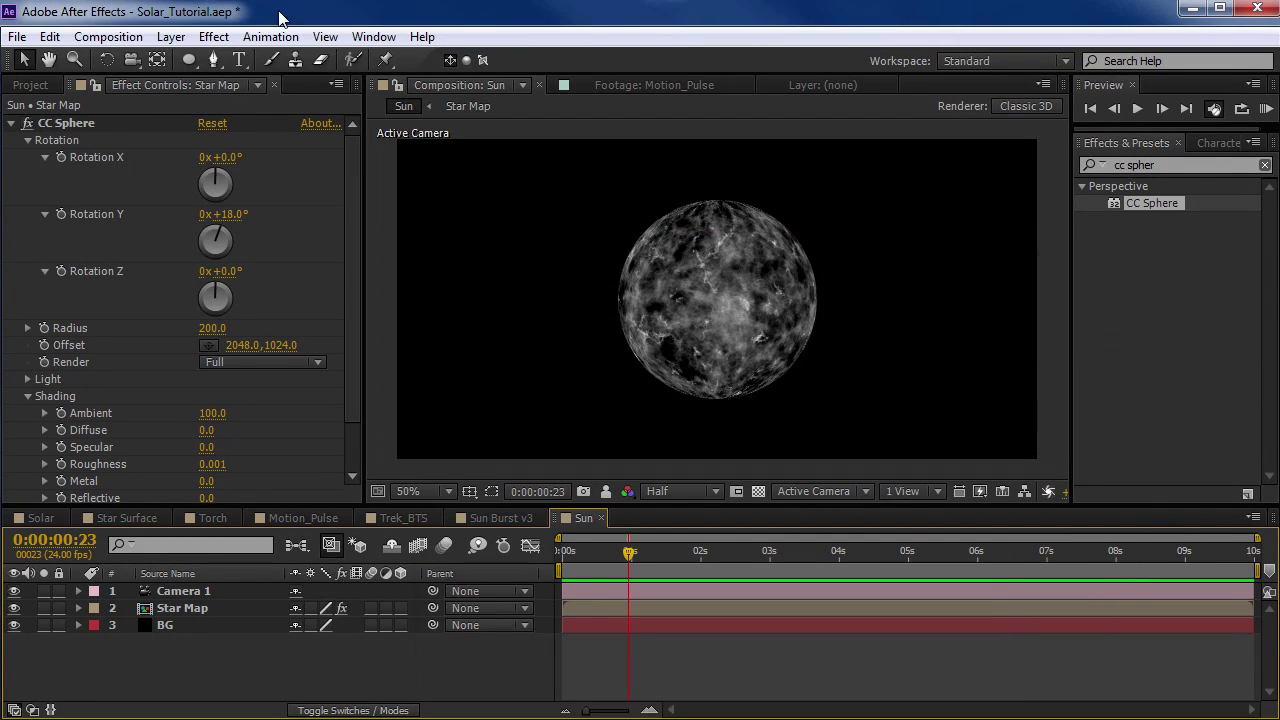
{"action": "left_click", "coordinate": [61, 158], "text": "alt"}
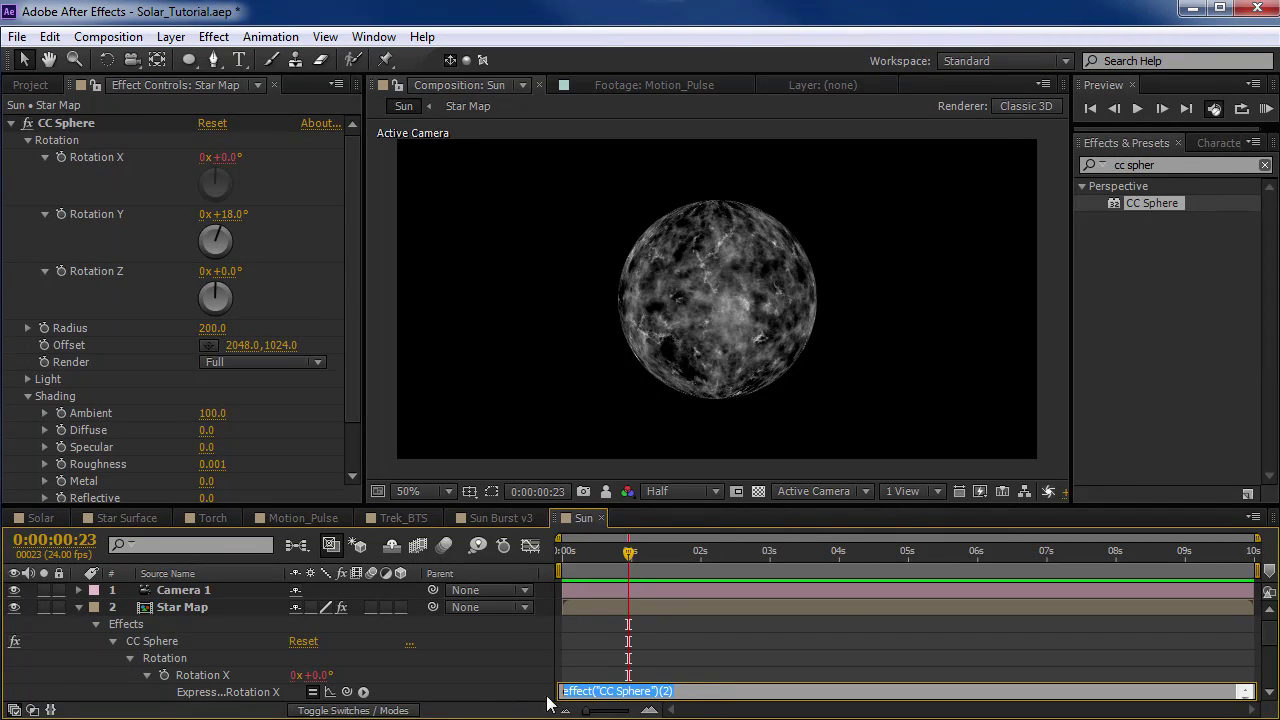
{"action": "key", "text": "BackSpace"}
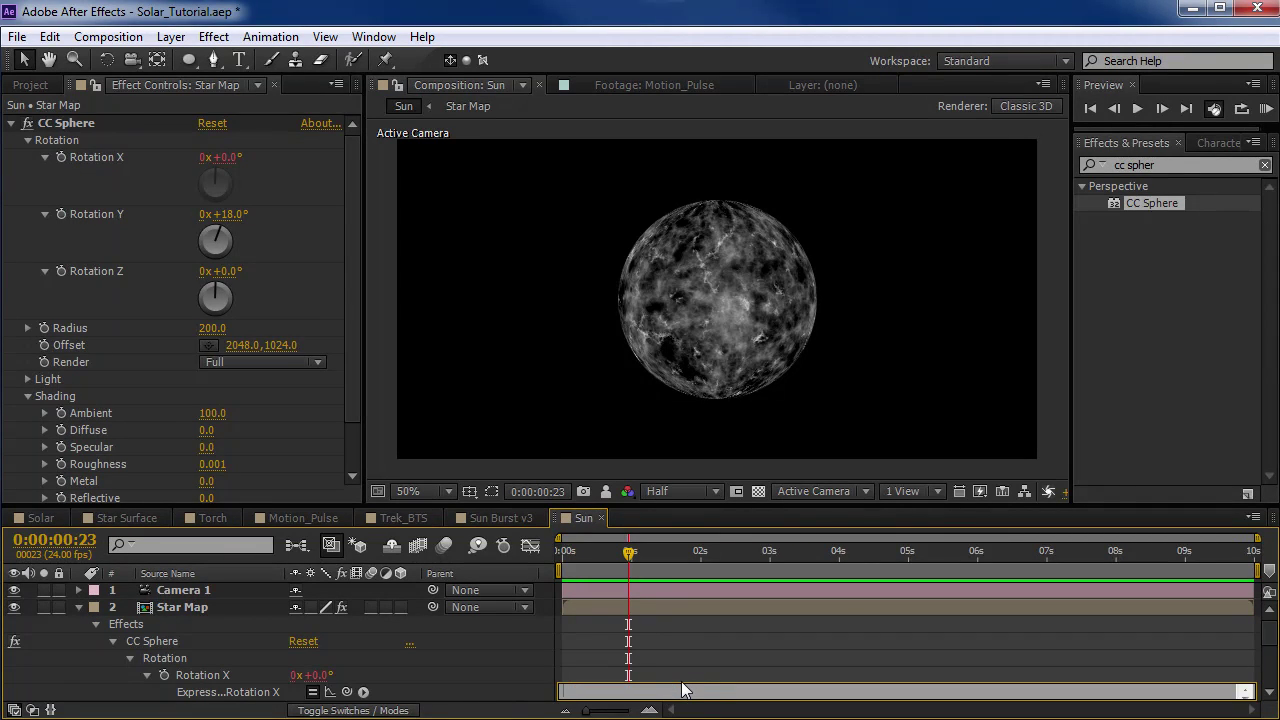
{"action": "key", "text": "ctrl+v"}
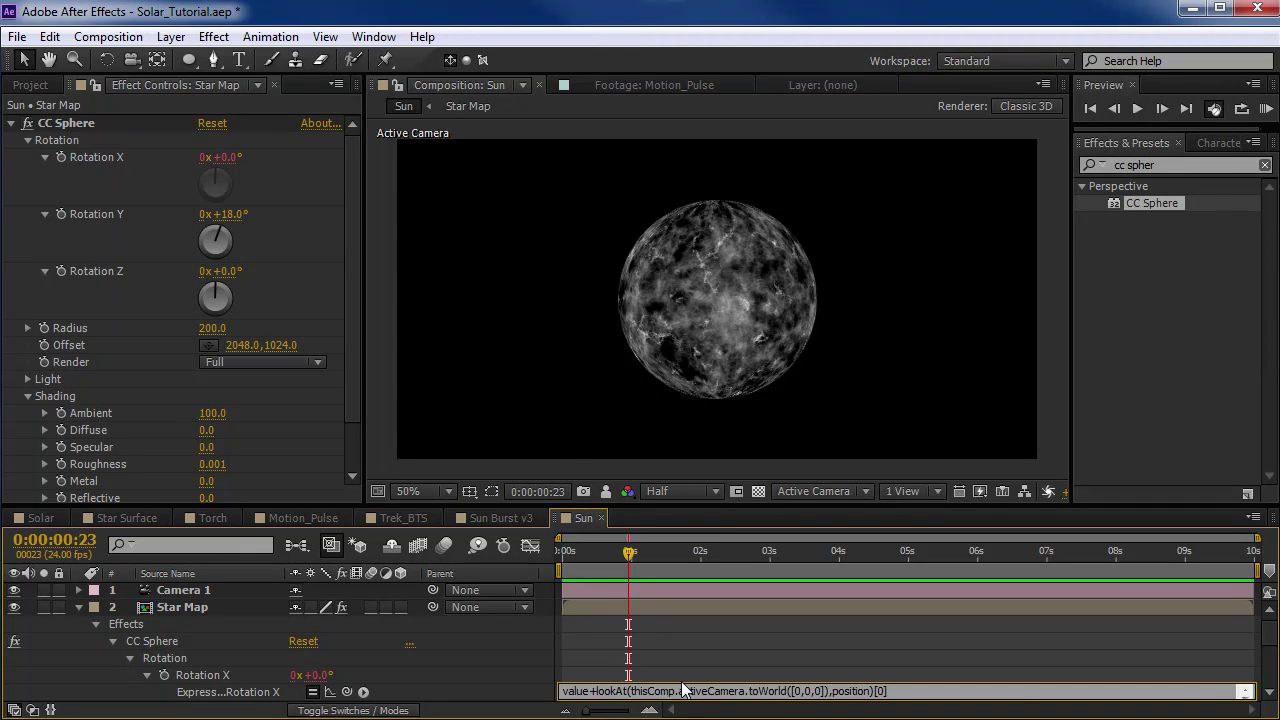
{"action": "left_click", "coordinate": [687, 680]}
Step: Apply the expression value+lookAt(thisComp.activeCamera.toWorld([0,0,0]),position)[1] to the CC Sphere's Rotation Y
{"action": "left_click_drag", "start_coordinate": [650, 506], "coordinate": [648, 430]}
{"action": "scroll", "coordinate": [717, 615], "scroll_direction": "down", "scroll_amount": 3}
{"action": "key", "text": "alt+Tab"}
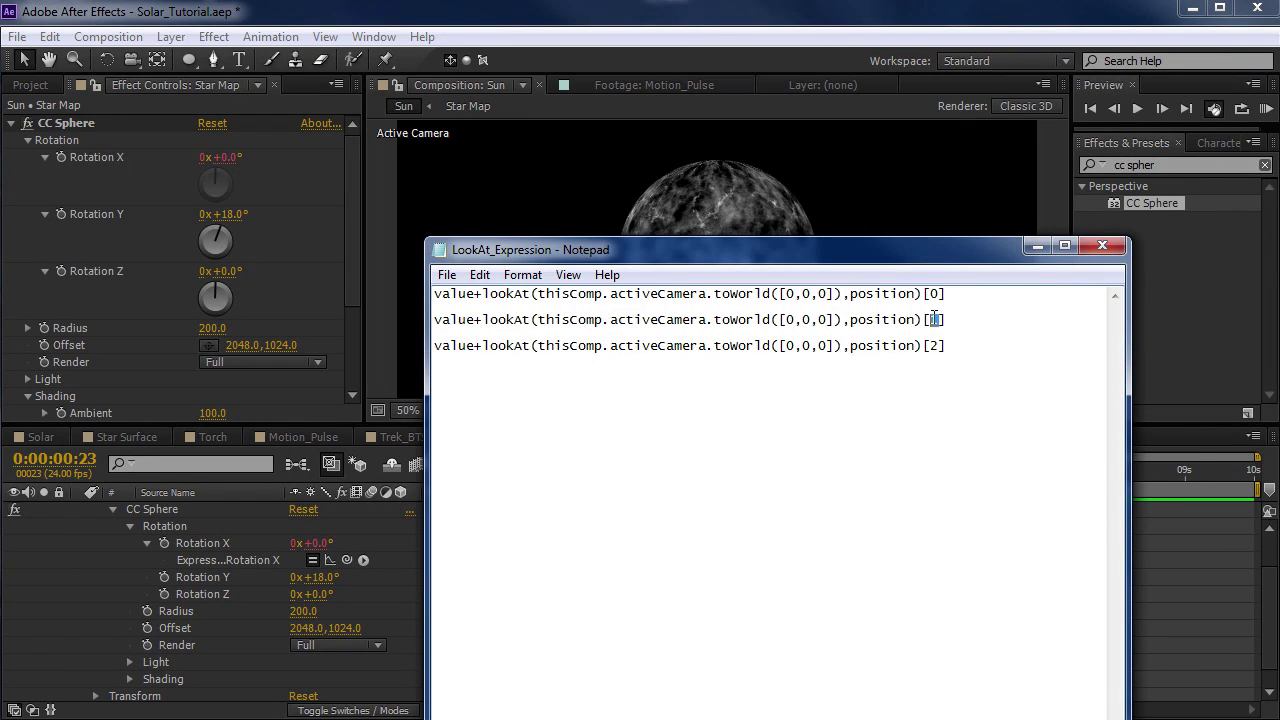
{"action": "left_click", "coordinate": [307, 28]}
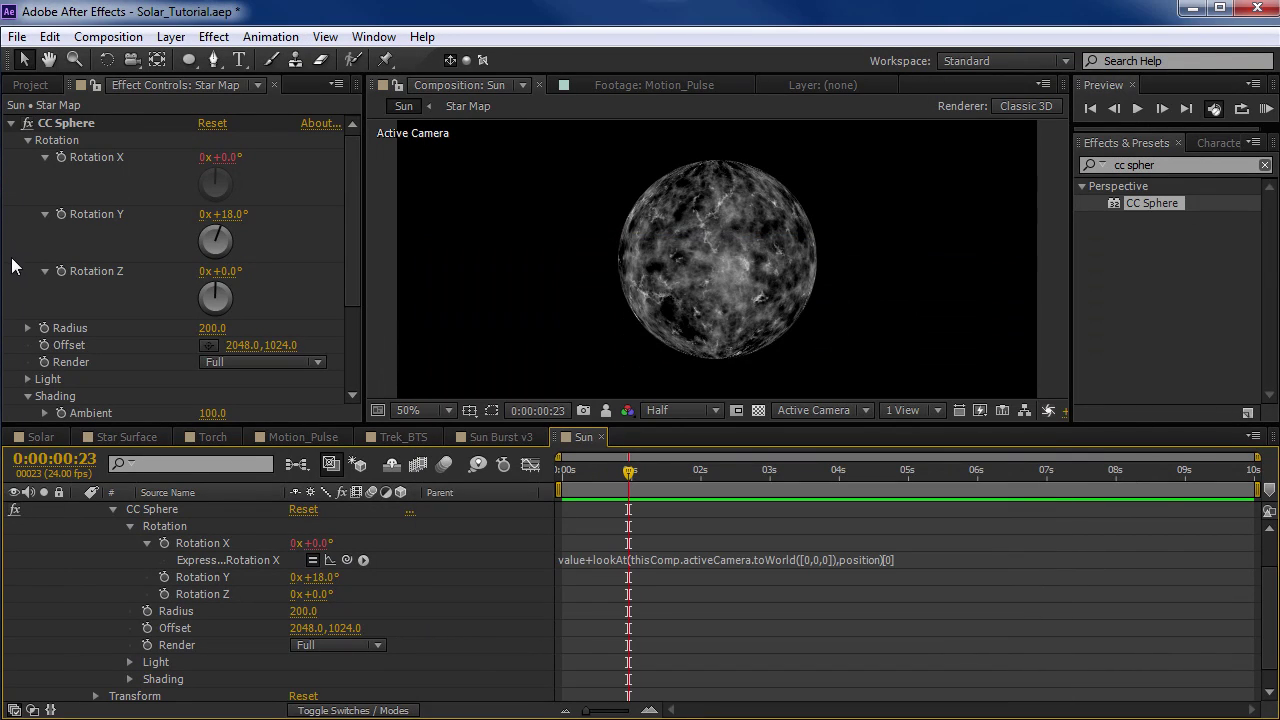
{"action": "left_click", "coordinate": [61, 214], "text": "alt"}
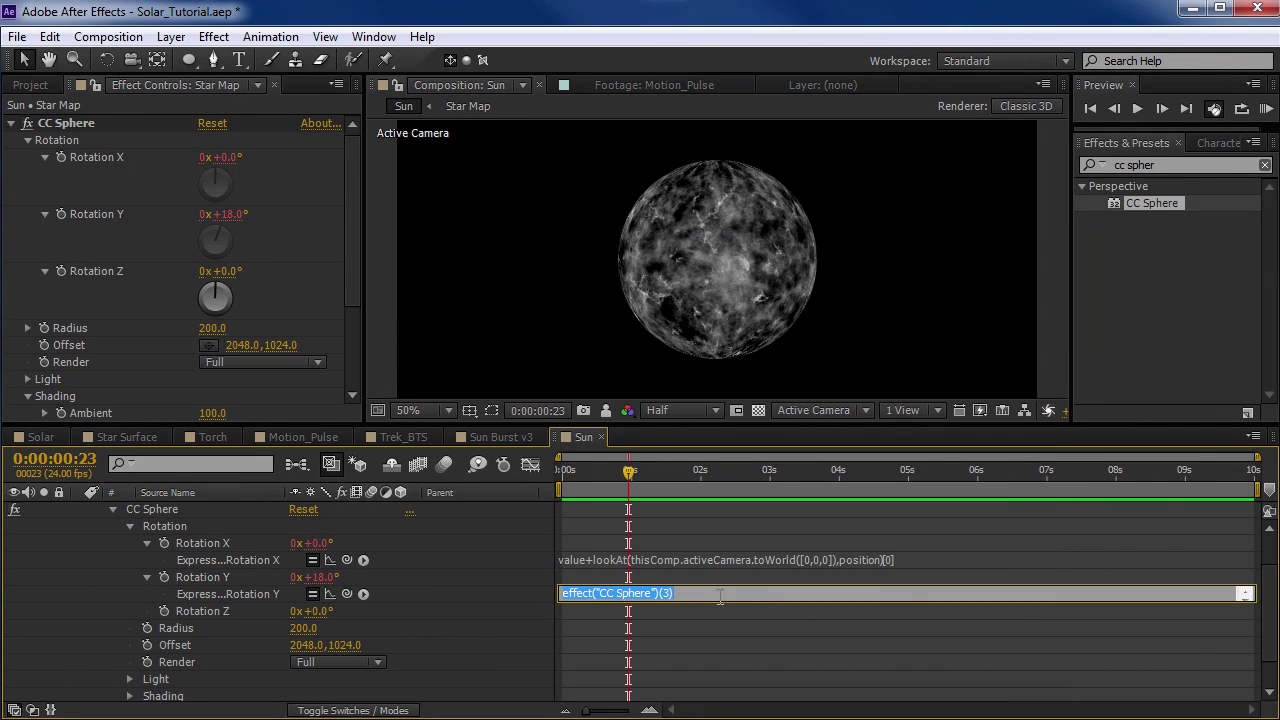
{"action": "key", "text": "ctrl+v"}
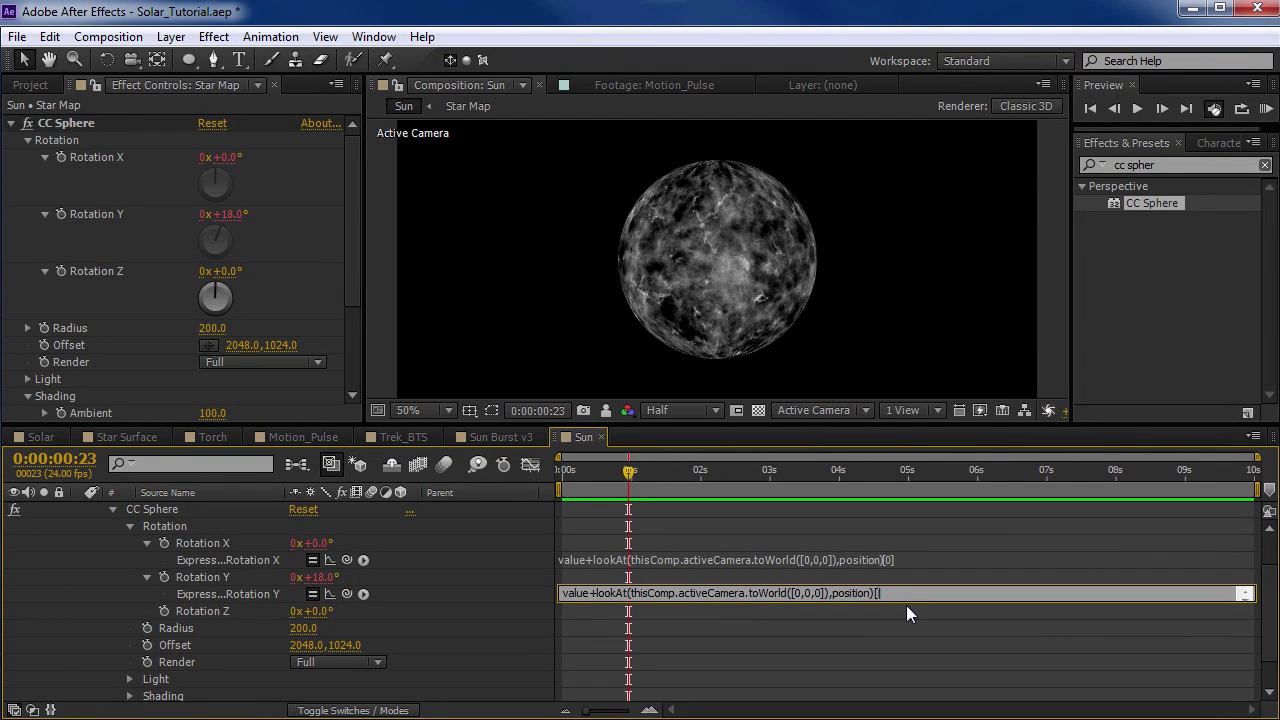
{"action": "left_click", "coordinate": [883, 611]}
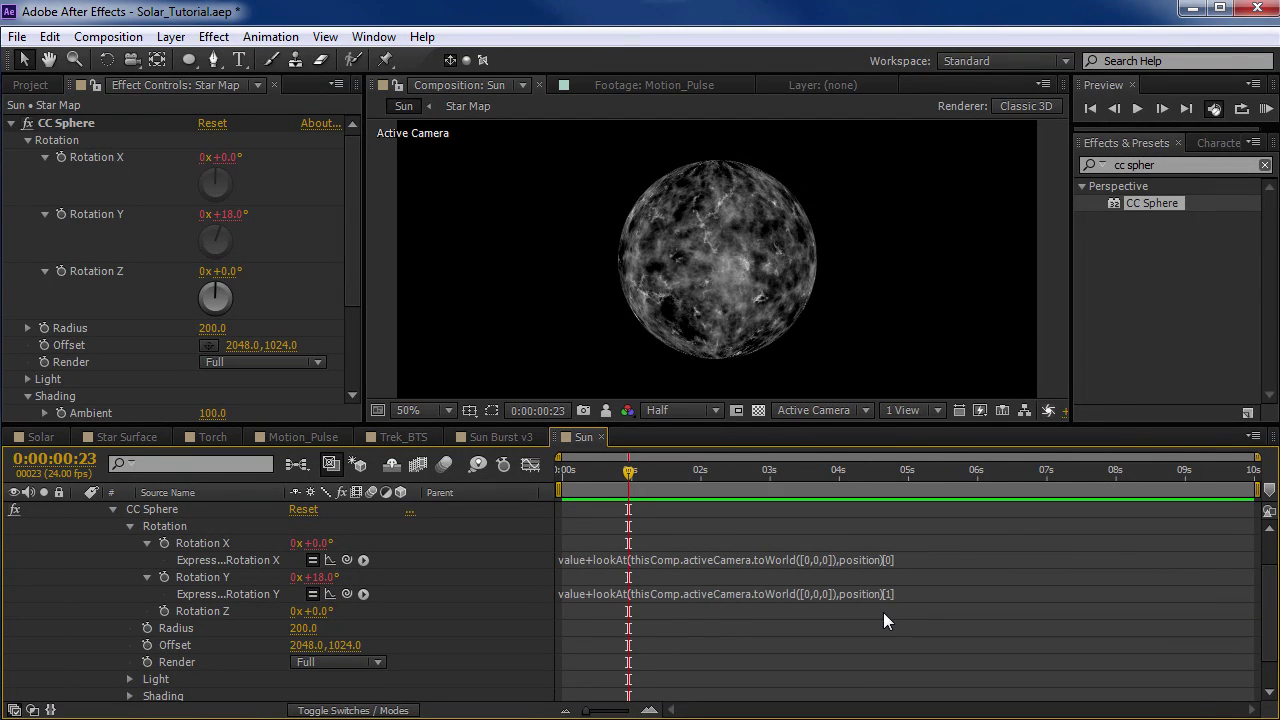
Step: Apply the same lookAt expression with index [2] to the CC Sphere's Rotation Z
{"action": "left_click", "coordinate": [60, 271], "text": "alt"}
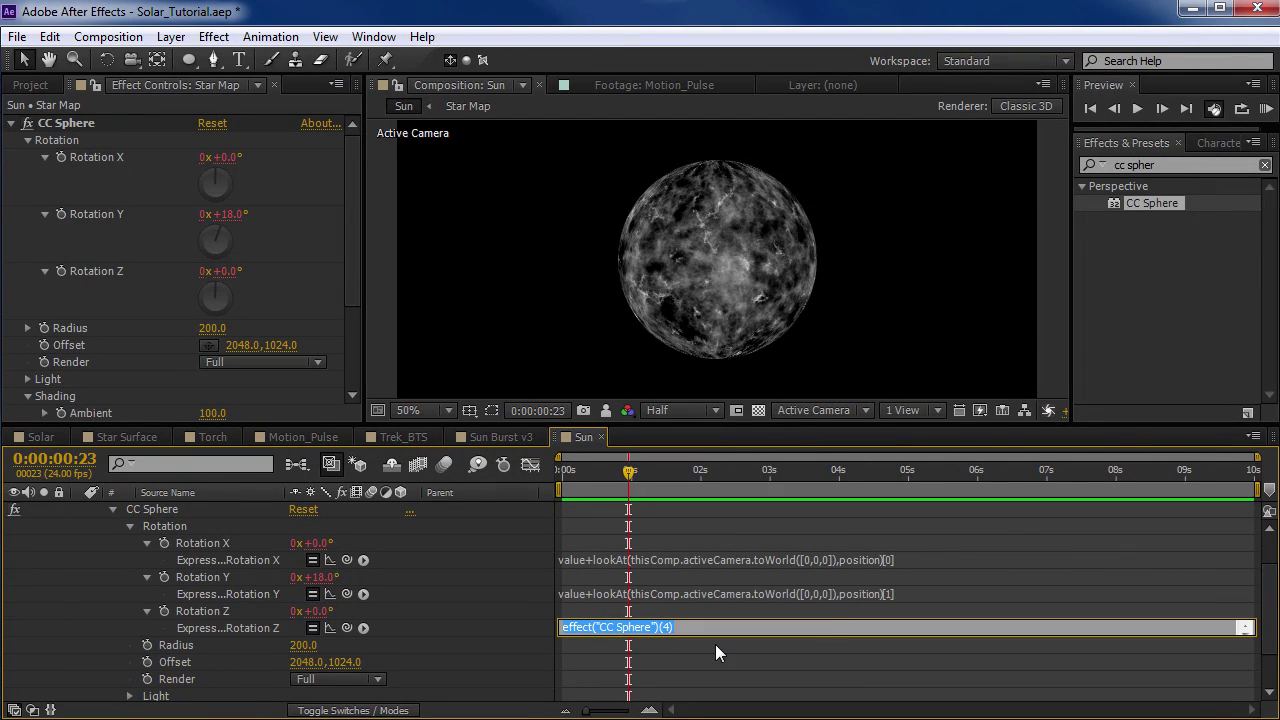
{"action": "key", "text": "ctrl+v"}
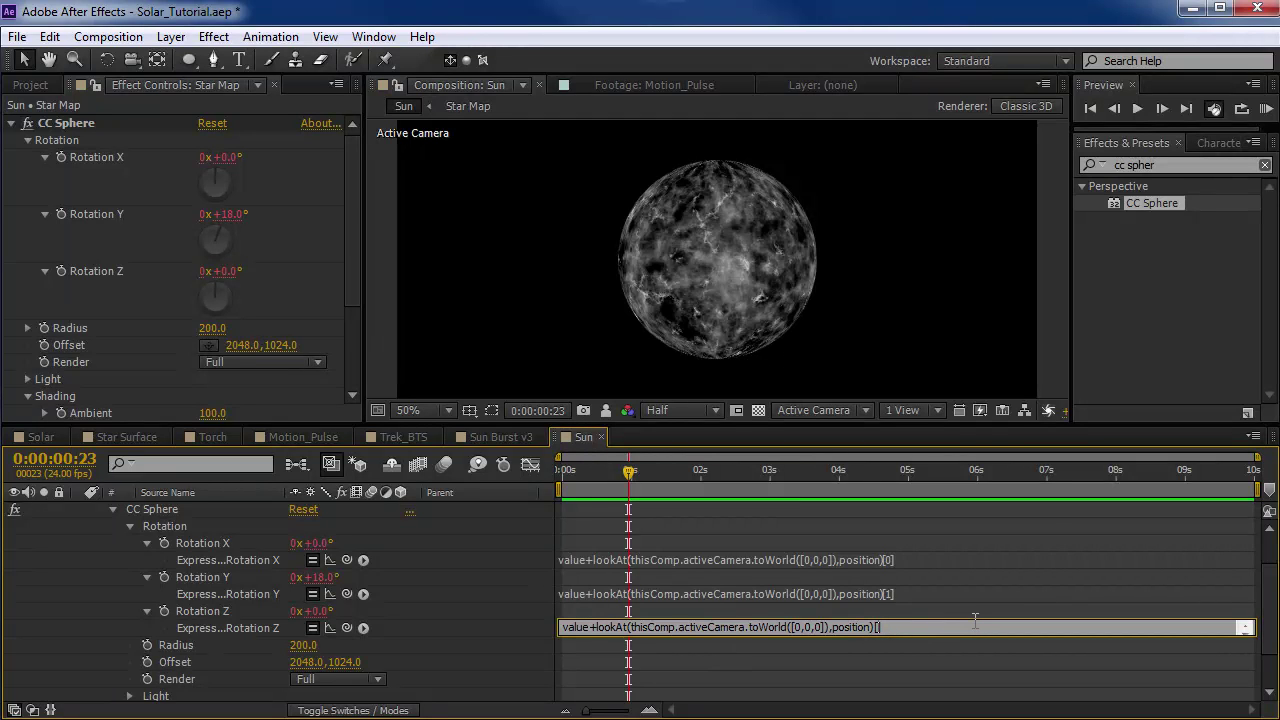
{"action": "type", "text": "2"}
{"action": "left_click", "coordinate": [910, 650]}
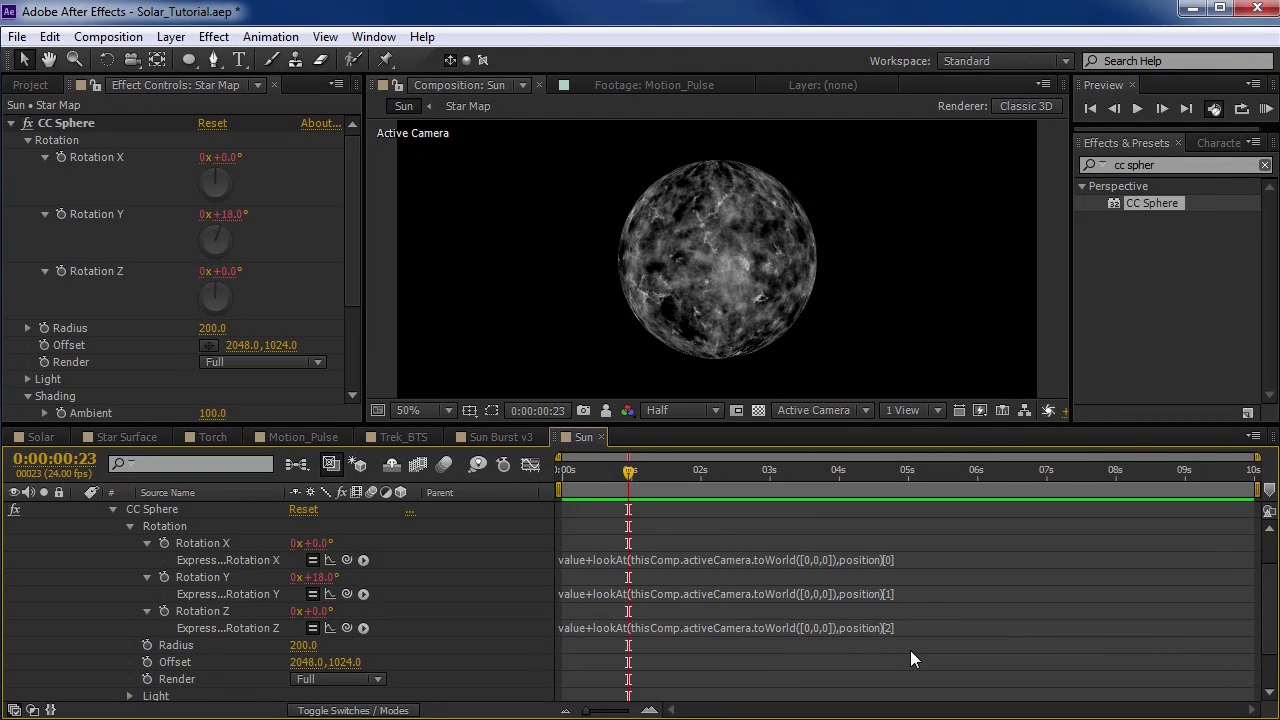
Step: Collapse the Star Map layer's properties, make it a 3D layer again and inspect its bounds beyond the composition frame
{"action": "scroll", "coordinate": [404, 557], "scroll_direction": "up", "scroll_amount": 2}
{"action": "left_click", "coordinate": [78, 527]}
{"action": "key", "text": "comma"}
{"action": "key", "text": "comma"}
{"action": "key", "text": "comma"}
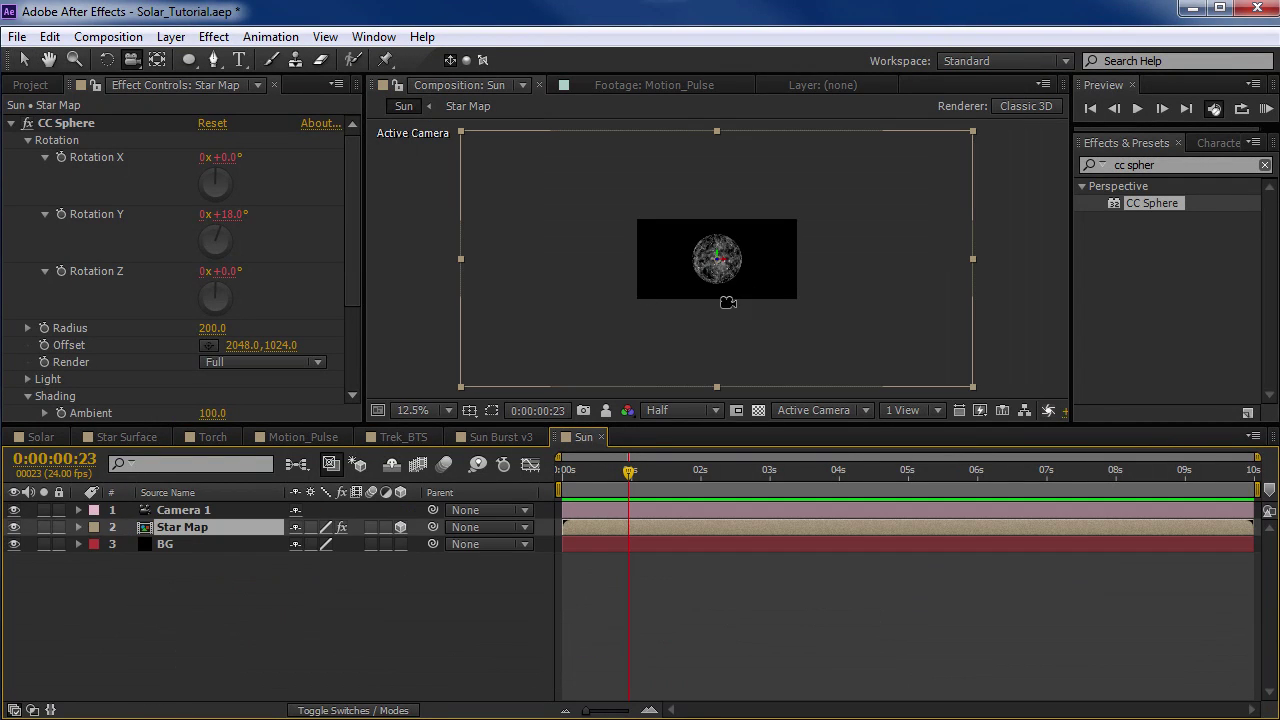
{"action": "key", "text": "period"}
{"action": "key", "text": "period"}
{"action": "key", "text": "period"}
{"action": "left_click", "coordinate": [663, 604]}
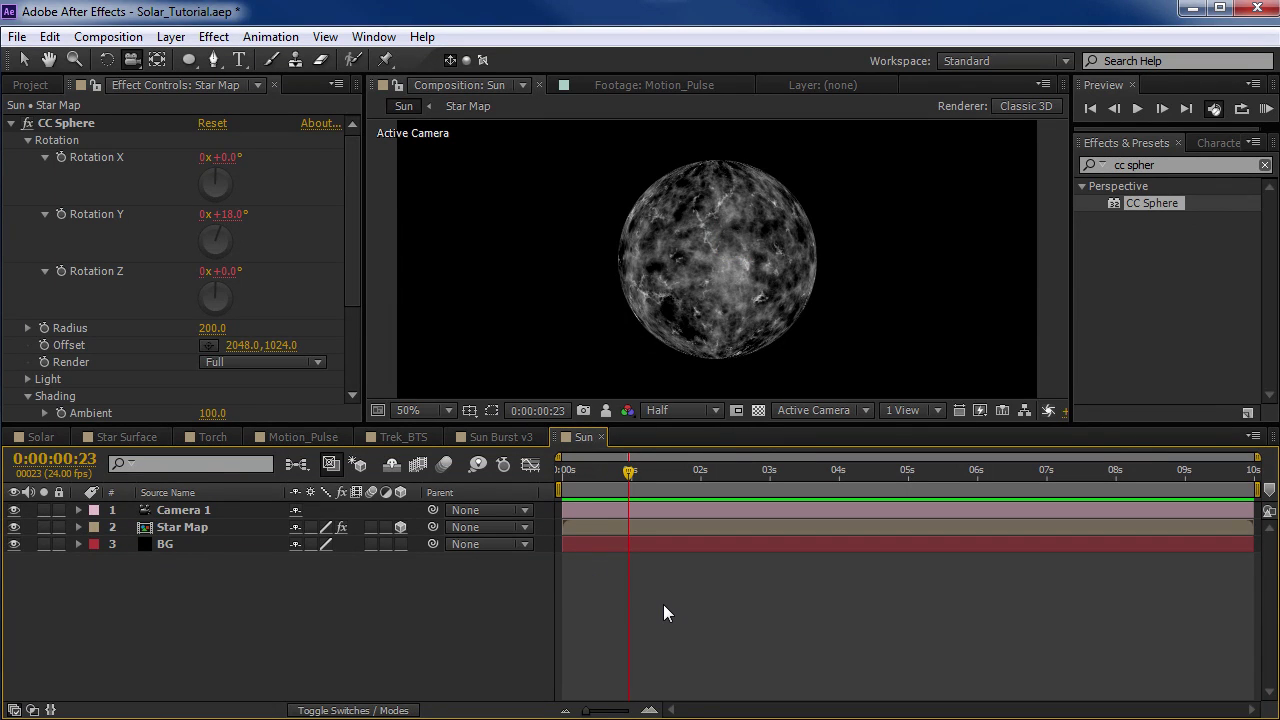
Step: Orbit Camera 1 around the Star Map sphere to test how its surface follows the camera
{"action": "left_click", "coordinate": [198, 526]}
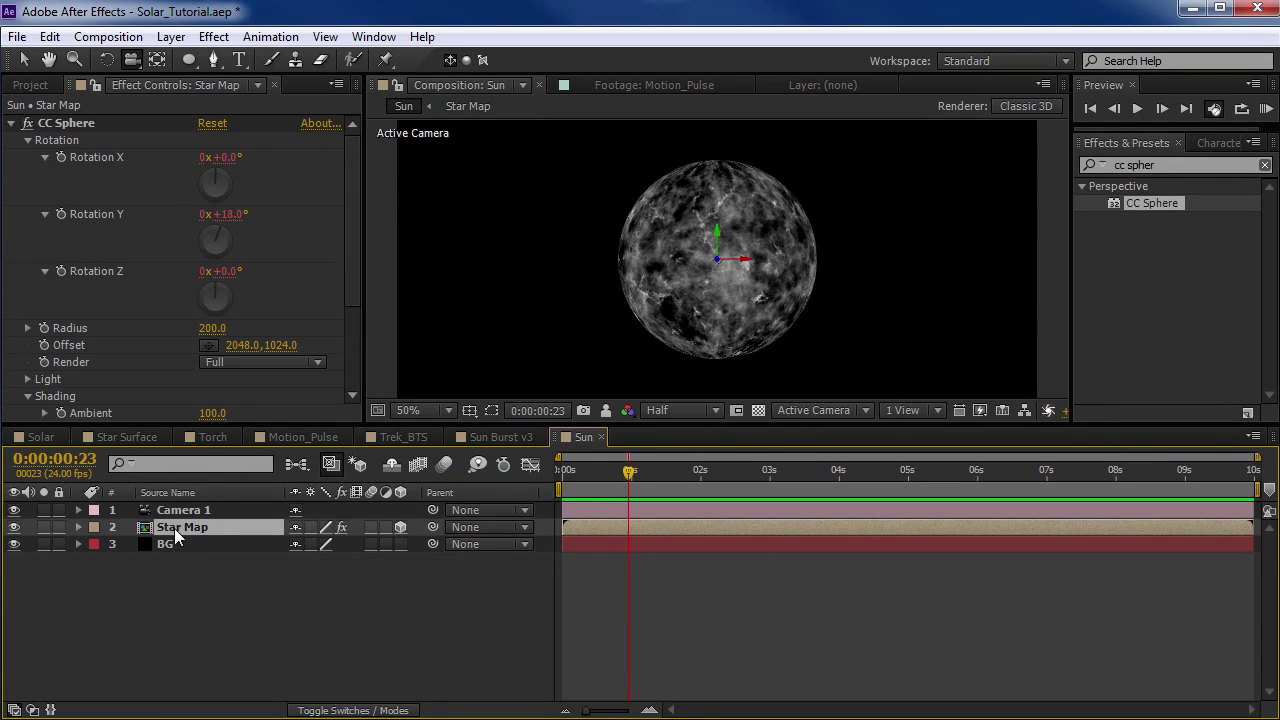
{"action": "left_click", "coordinate": [200, 512]}
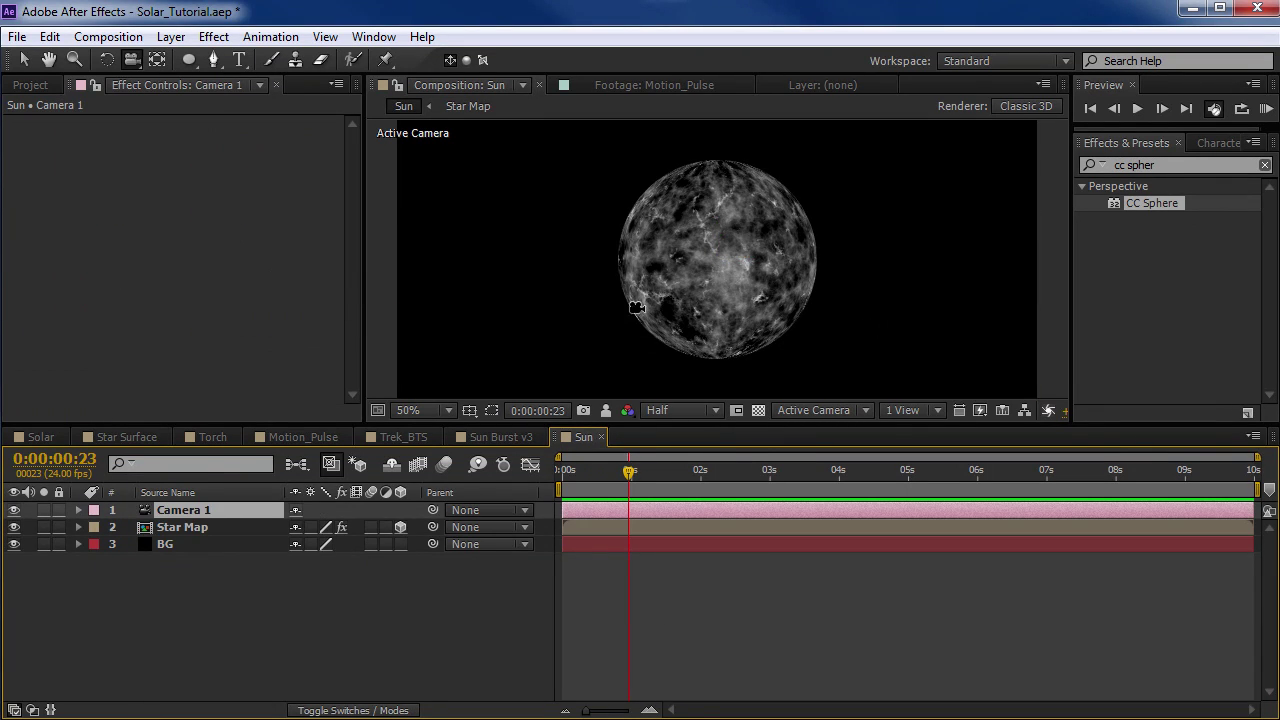
{"action": "left_click_drag", "start_coordinate": [131, 64], "coordinate": [200, 96]}
{"action": "left_click_drag", "start_coordinate": [717, 346], "coordinate": [691, 365]}
{"action": "key", "text": "v"}
{"action": "key", "text": "comma"}
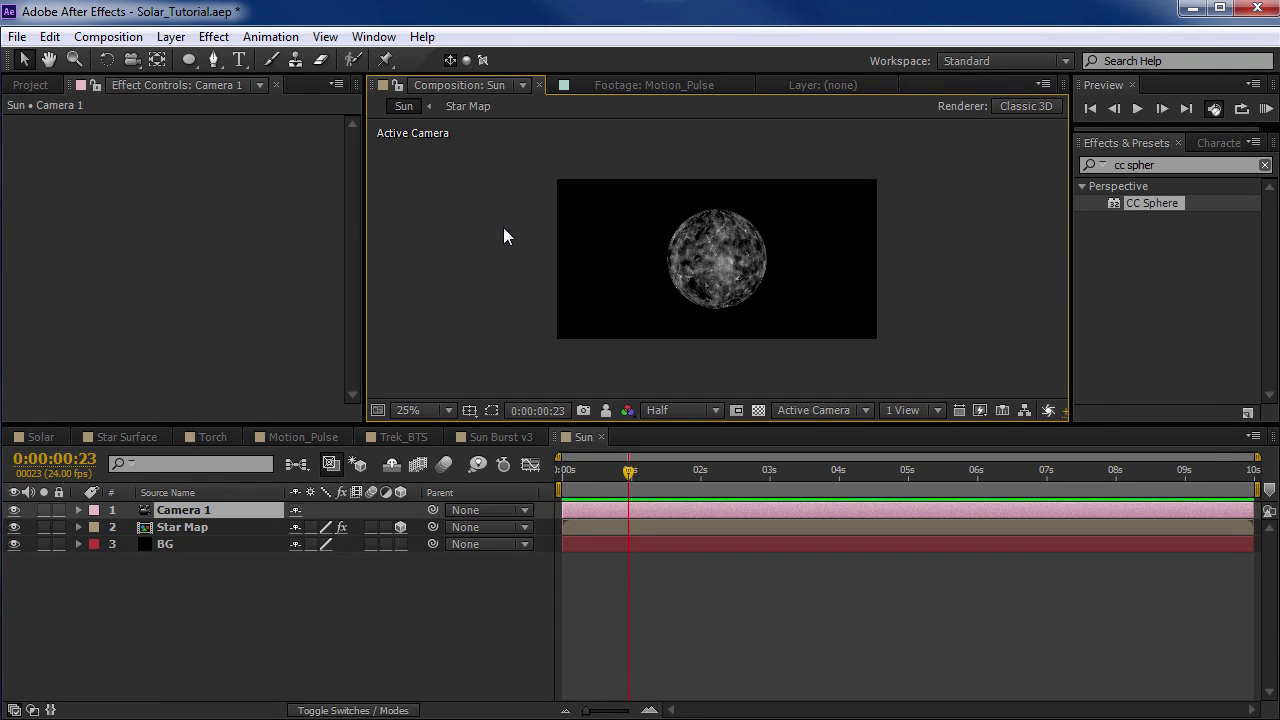
{"action": "left_click", "coordinate": [656, 199]}
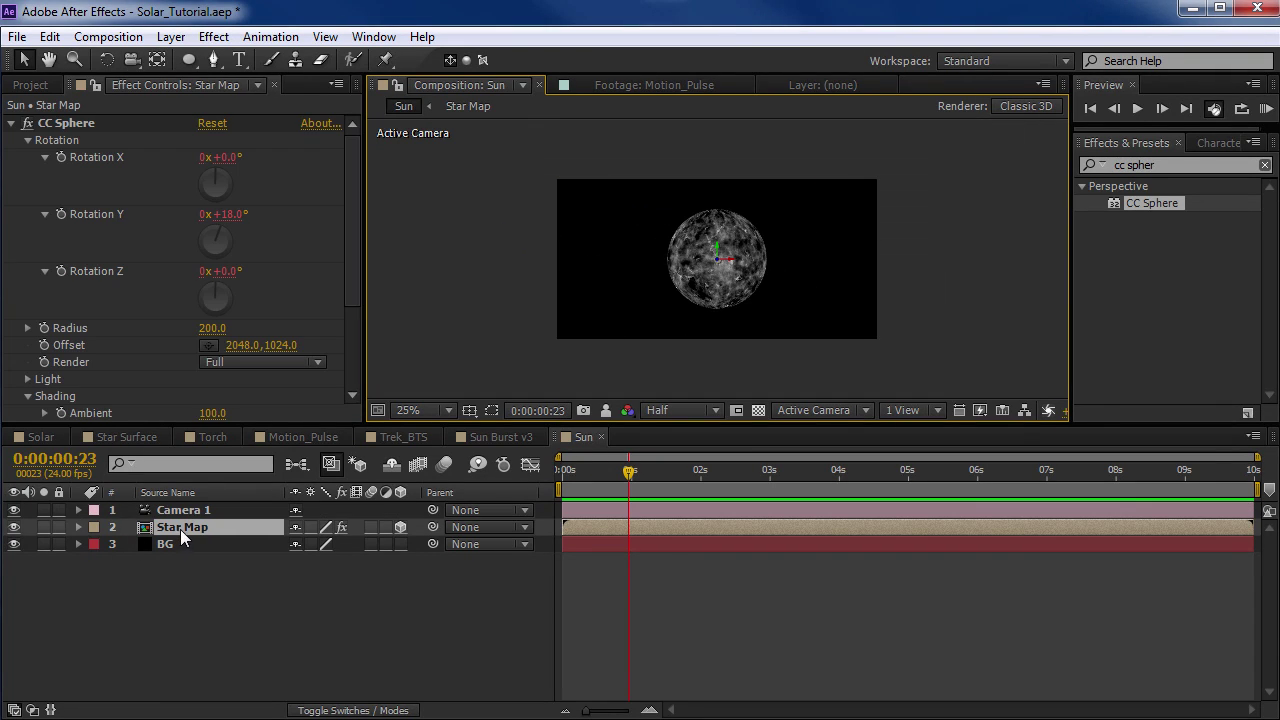
Step: Set the Star Map layer's auto-orientation to Orient Towards Camera
{"action": "right_click", "coordinate": [544, 215]}
{"action": "mouse_move", "coordinate": [630, 316]}
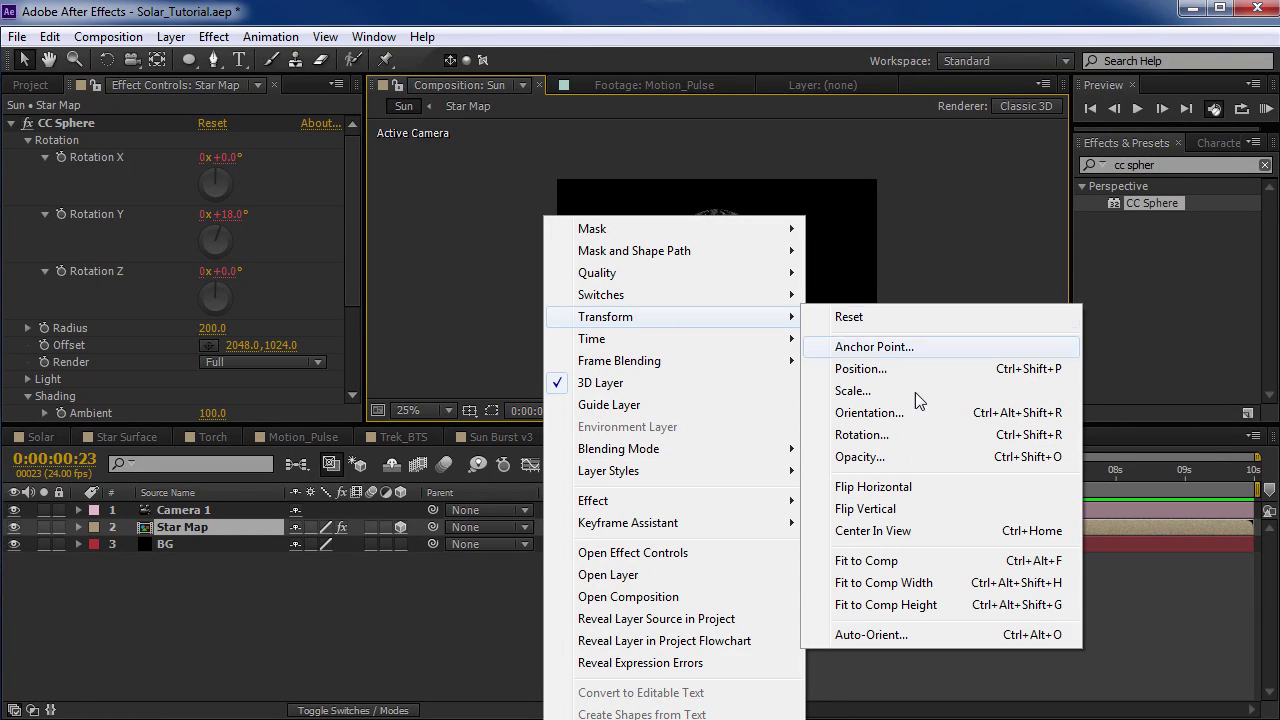
{"action": "left_click", "coordinate": [880, 634]}
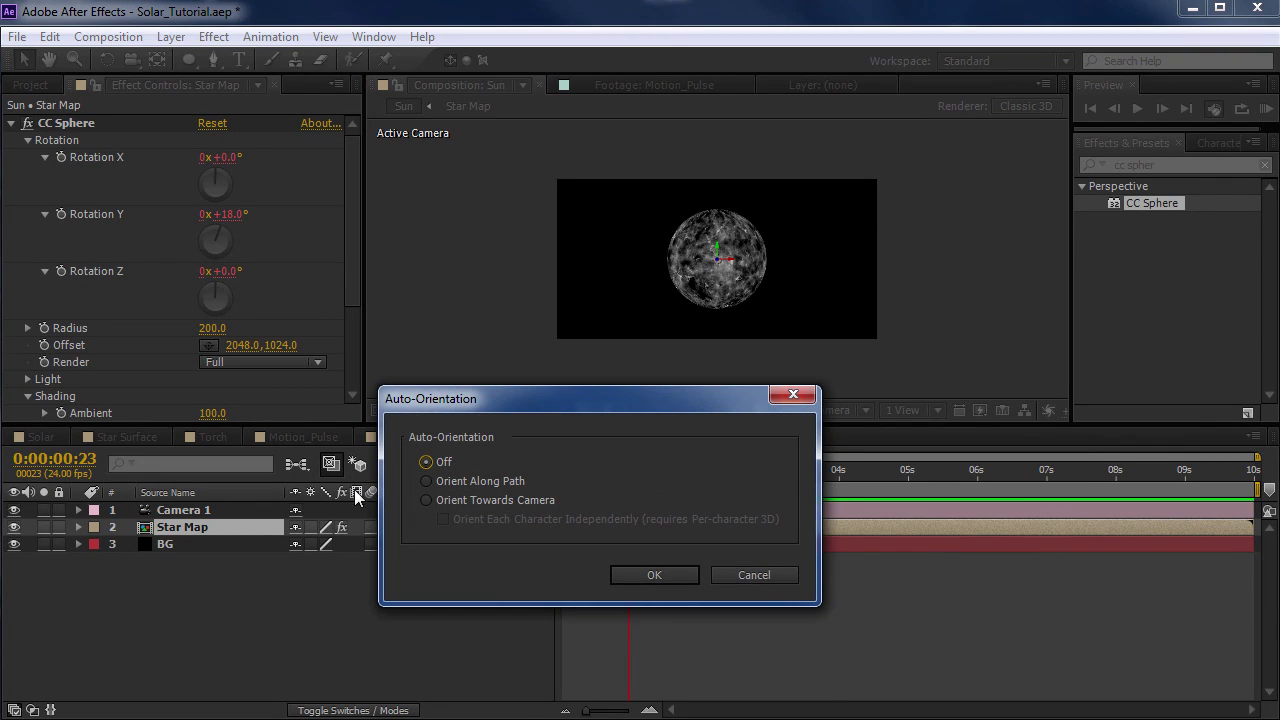
{"action": "left_click", "coordinate": [427, 499]}
{"action": "left_click", "coordinate": [661, 572]}
Step: Orbit Camera 1 around the sphere to check that the auto-oriented Star Map layer keeps facing the camera
{"action": "left_click_drag", "start_coordinate": [788, 346], "coordinate": [700, 371]}
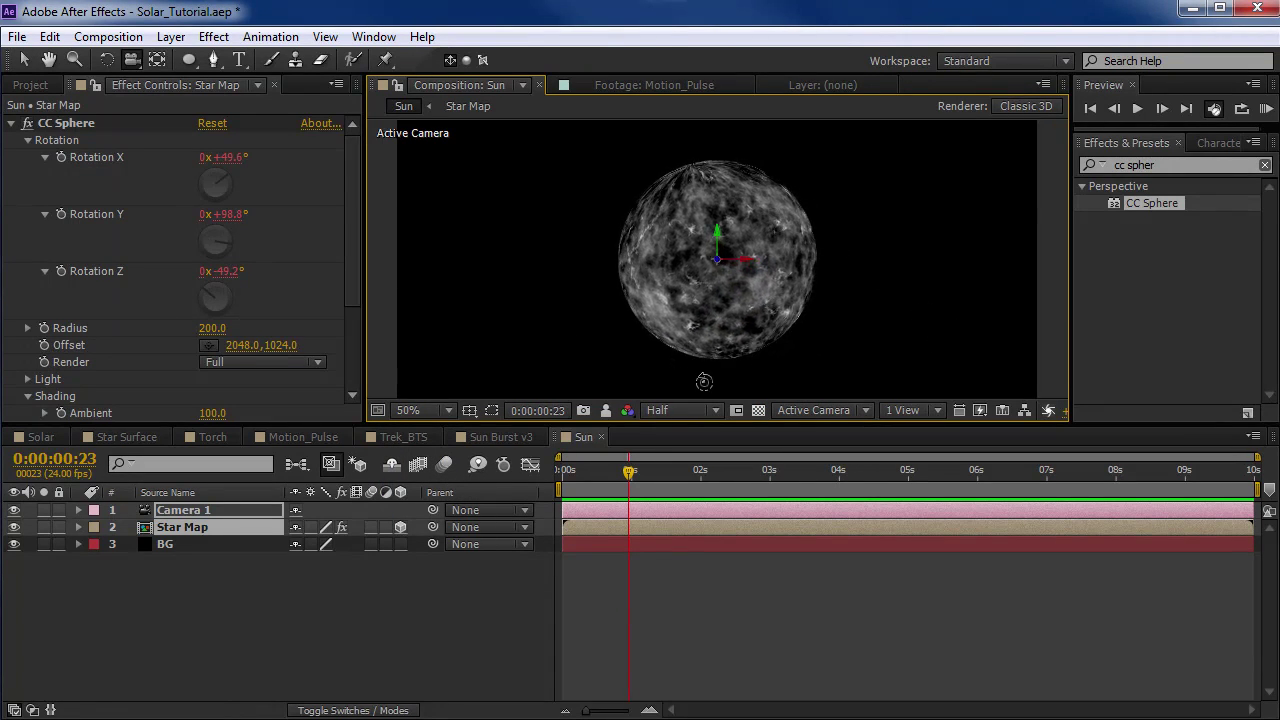
{"action": "key", "text": "ctrl+z"}
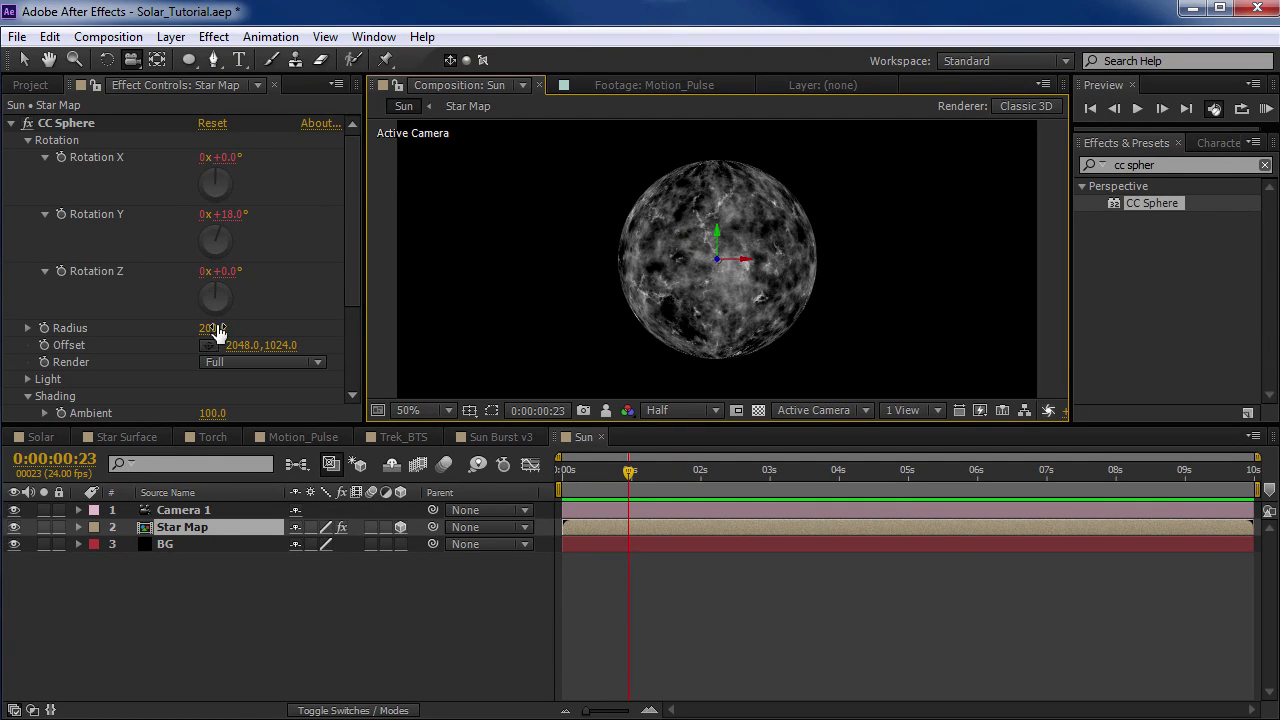
{"action": "left_click_drag", "start_coordinate": [694, 260], "coordinate": [663, 304]}
Step: Scale the Star Map layer down until its bounds roughly match the composition frame
{"action": "key", "text": "v"}
{"action": "scroll", "coordinate": [695, 275], "scroll_direction": "down", "scroll_amount": 2}
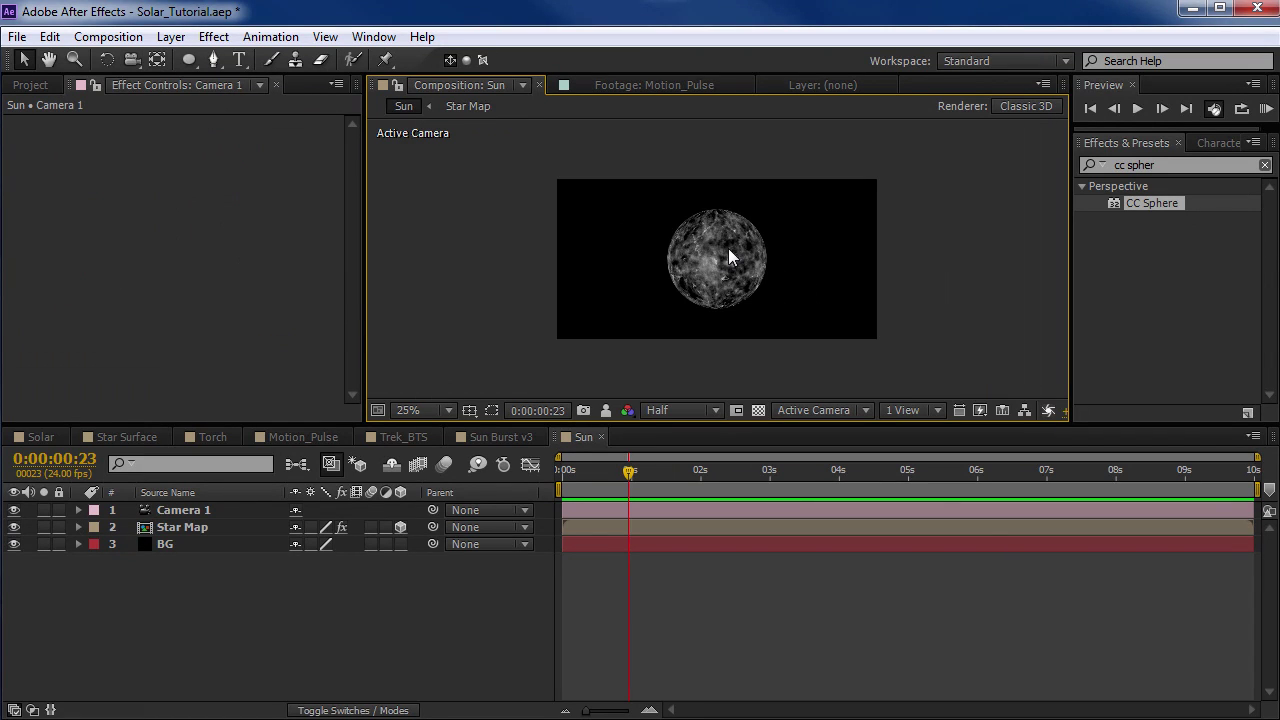
{"action": "left_click", "coordinate": [728, 257]}
{"action": "scroll", "coordinate": [738, 268], "scroll_direction": "down", "scroll_amount": 1}
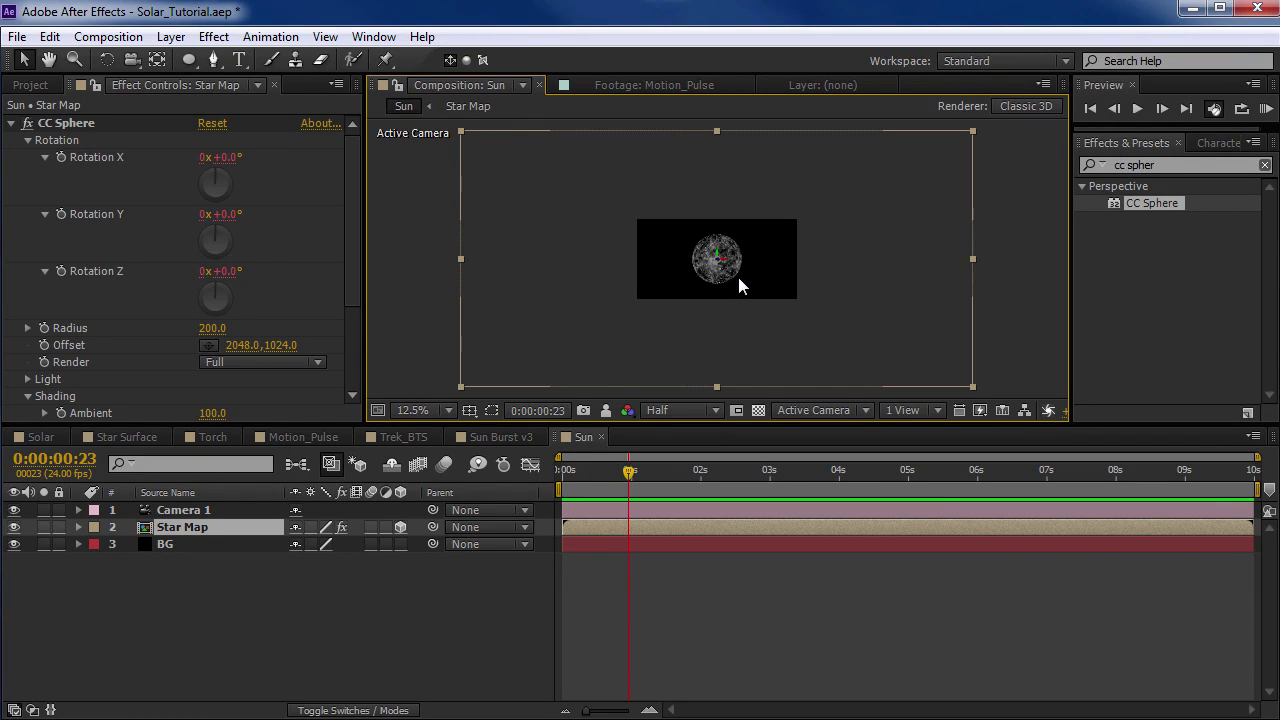
{"action": "left_click_drag", "start_coordinate": [973, 388], "coordinate": [798, 323]}
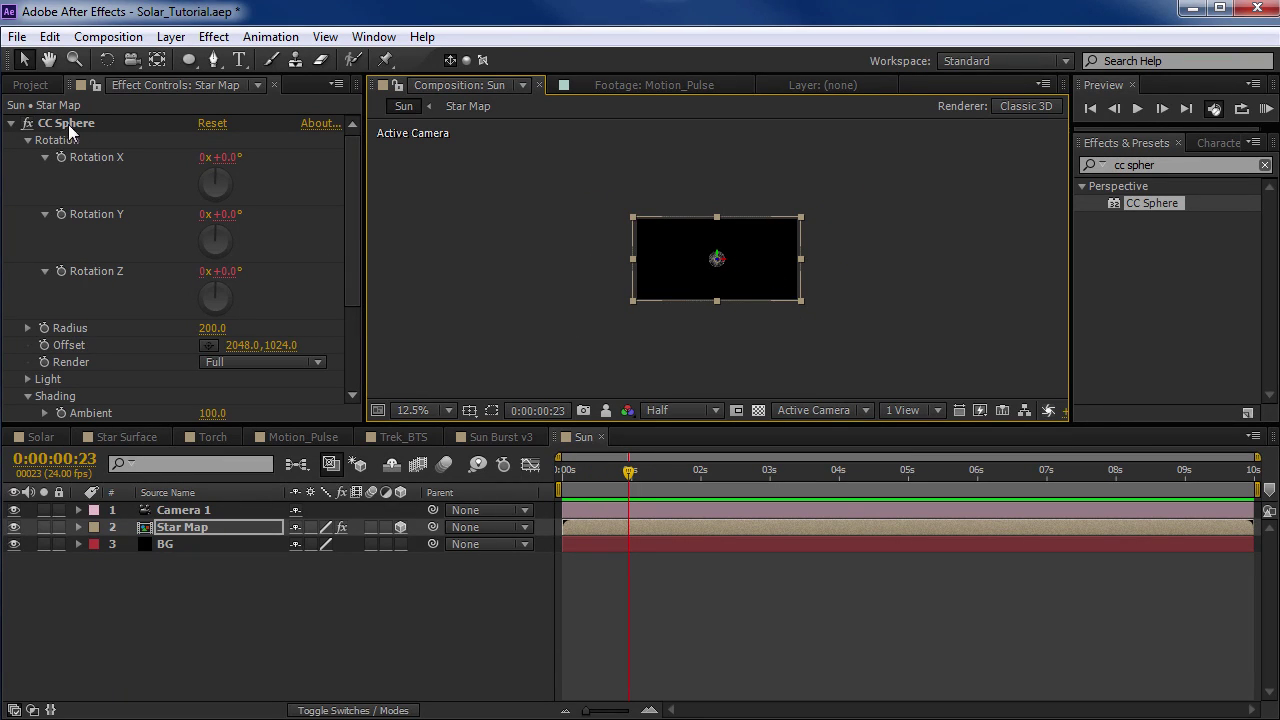
Step: Increase the CC Sphere's Radius on the Star Map layer to 767
{"action": "scroll", "coordinate": [733, 281], "scroll_direction": "up", "scroll_amount": 1}
{"action": "left_click_drag", "start_coordinate": [210, 330], "coordinate": [760, 250]}
{"action": "scroll", "coordinate": [720, 300], "scroll_direction": "up", "scroll_amount": 1}
Step: Reposition Camera 1 for a close view of the sphere's upper half against the black background
{"action": "key", "text": "c"}
{"action": "key", "text": "h"}
{"action": "left_click_drag", "start_coordinate": [771, 358], "coordinate": [663, 286]}
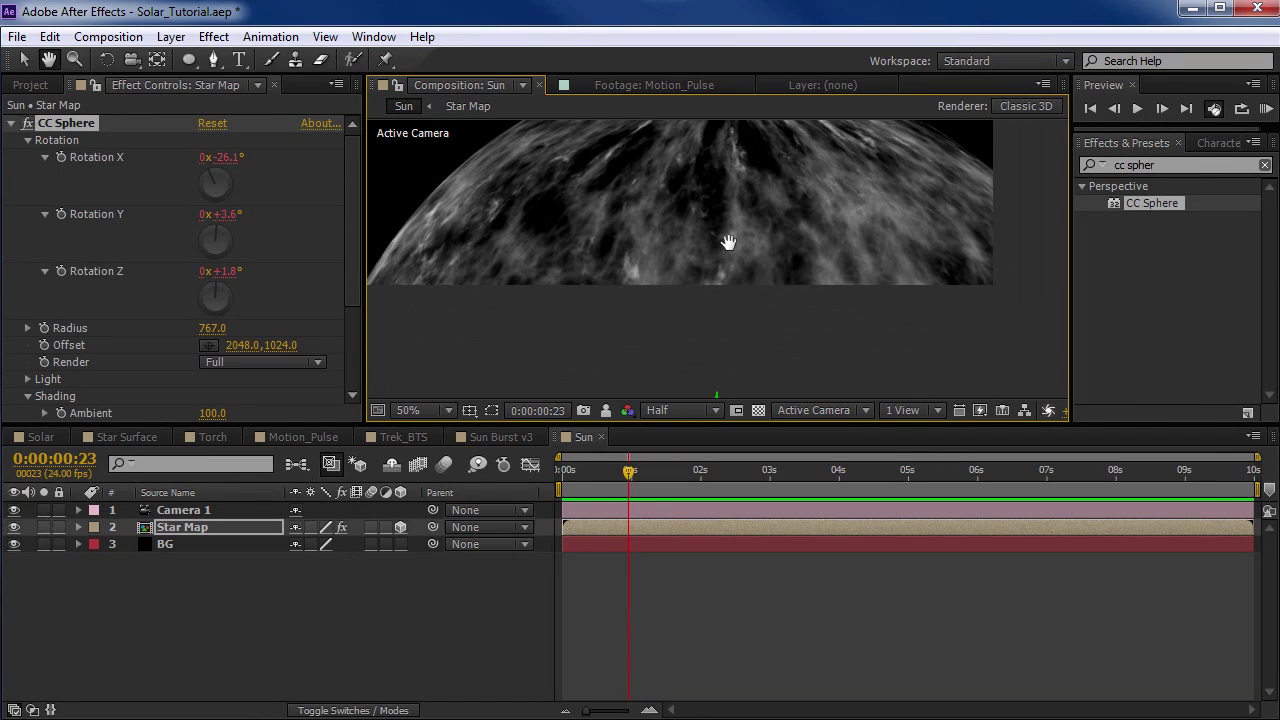
{"action": "left_click_drag", "start_coordinate": [729, 243], "coordinate": [472, 257]}
{"action": "key", "text": "c"}
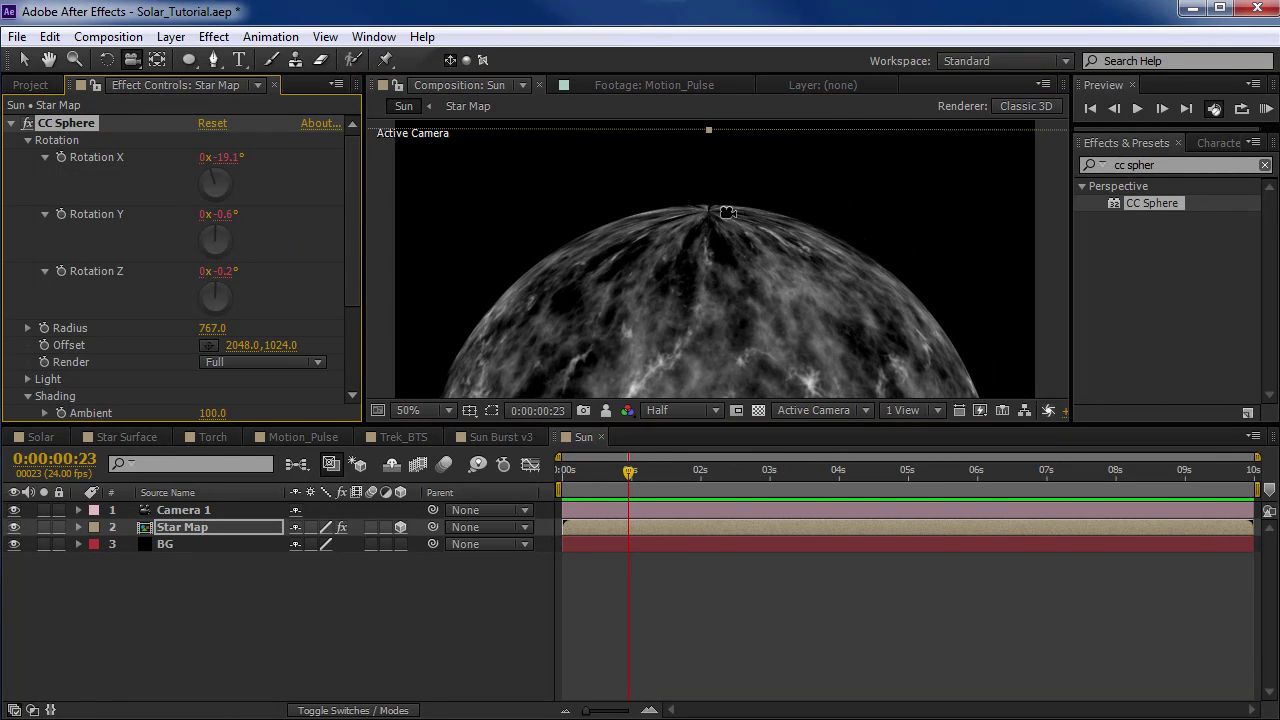
Step: Turn the CC Sphere's Rotation X to +31.9°, refine the camera framing and return to the start of the timeline
{"action": "left_click_drag", "start_coordinate": [222, 157], "coordinate": [273, 148]}
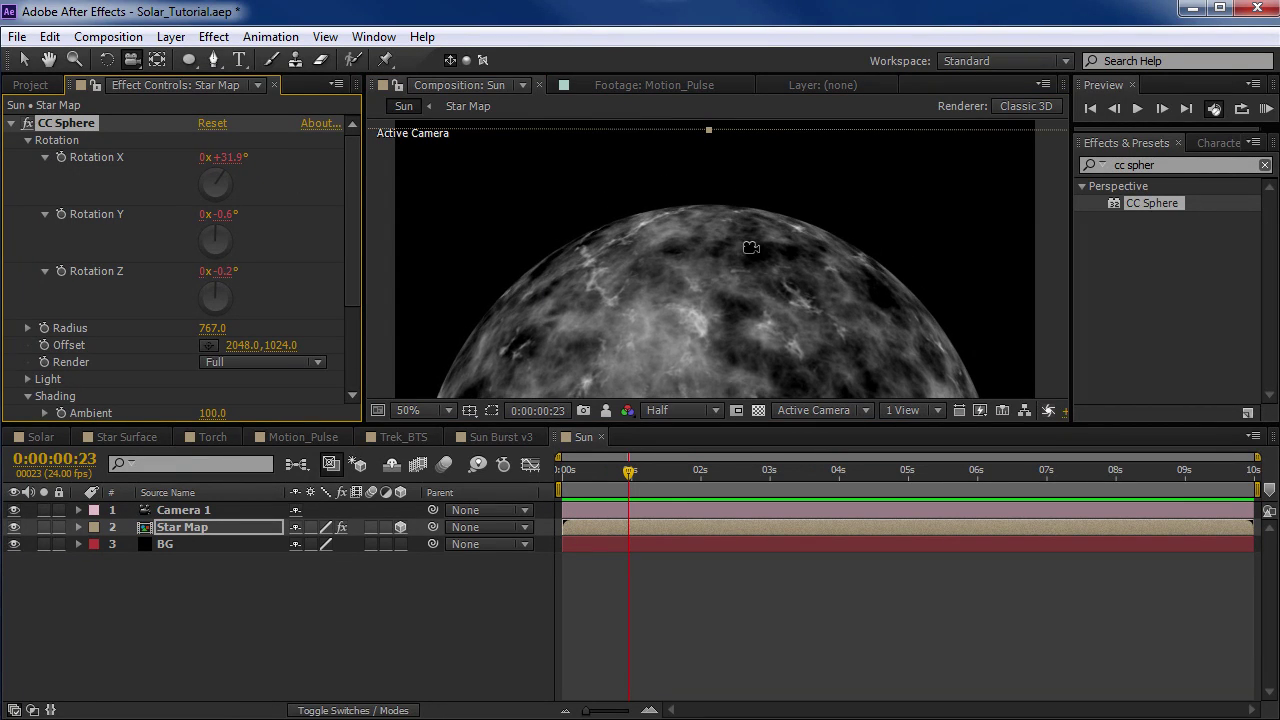
{"action": "left_click_drag", "start_coordinate": [749, 249], "coordinate": [706, 308]}
{"action": "left_click_drag", "start_coordinate": [629, 470], "coordinate": [563, 470]}
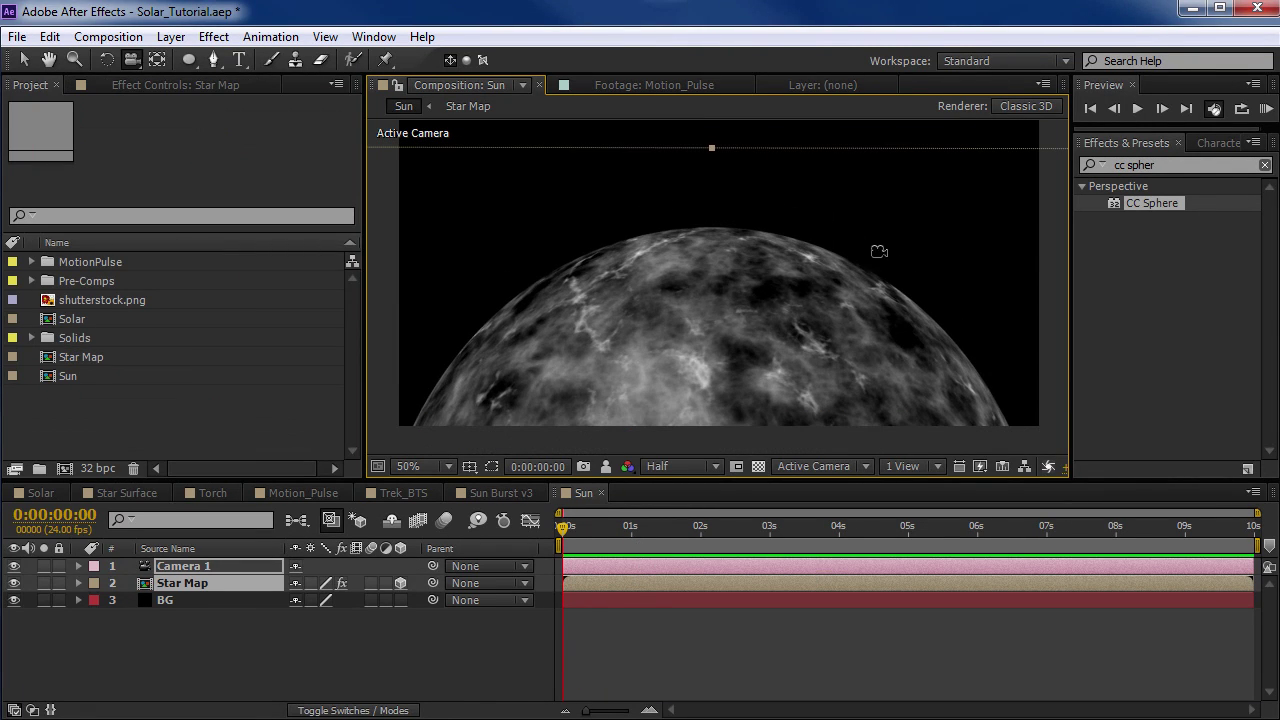
Step: Start a new solid in the Sun composition with width and height of 1024 px
{"action": "key", "text": "v"}
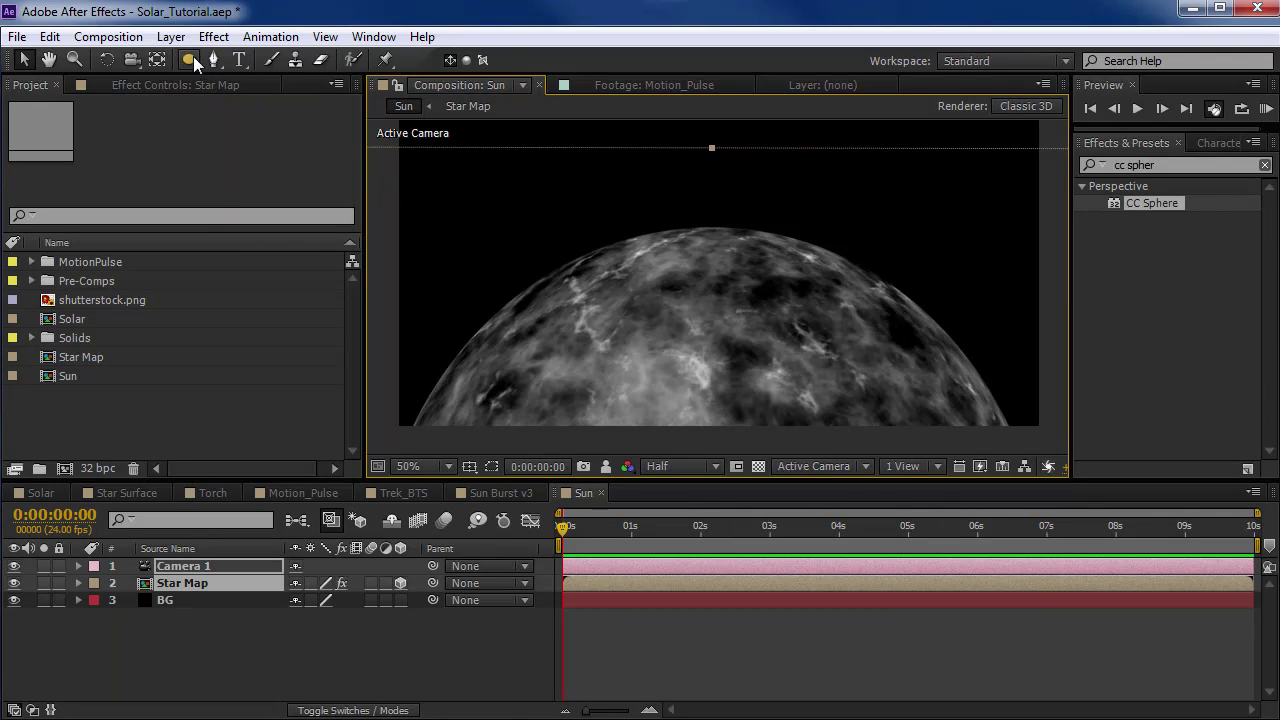
{"action": "left_click", "coordinate": [171, 37]}
{"action": "mouse_move", "coordinate": [300, 59]}
{"action": "left_click", "coordinate": [570, 81]}
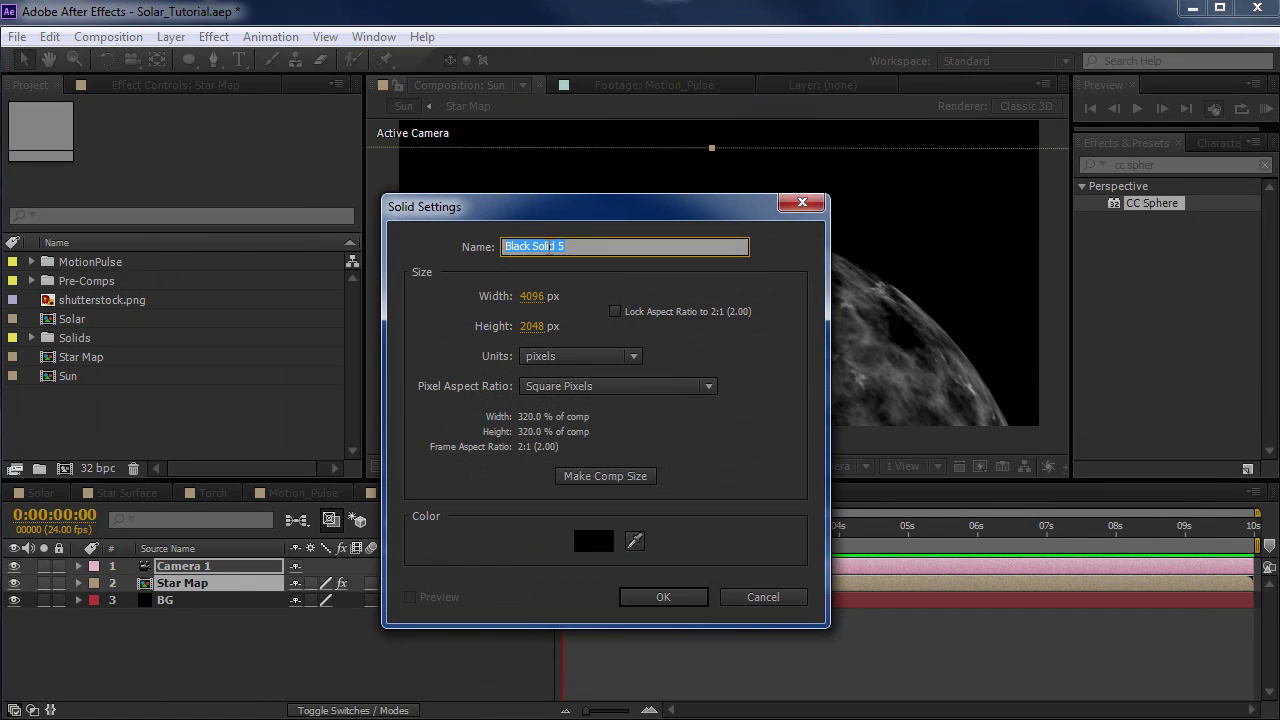
{"action": "left_click", "coordinate": [533, 296]}
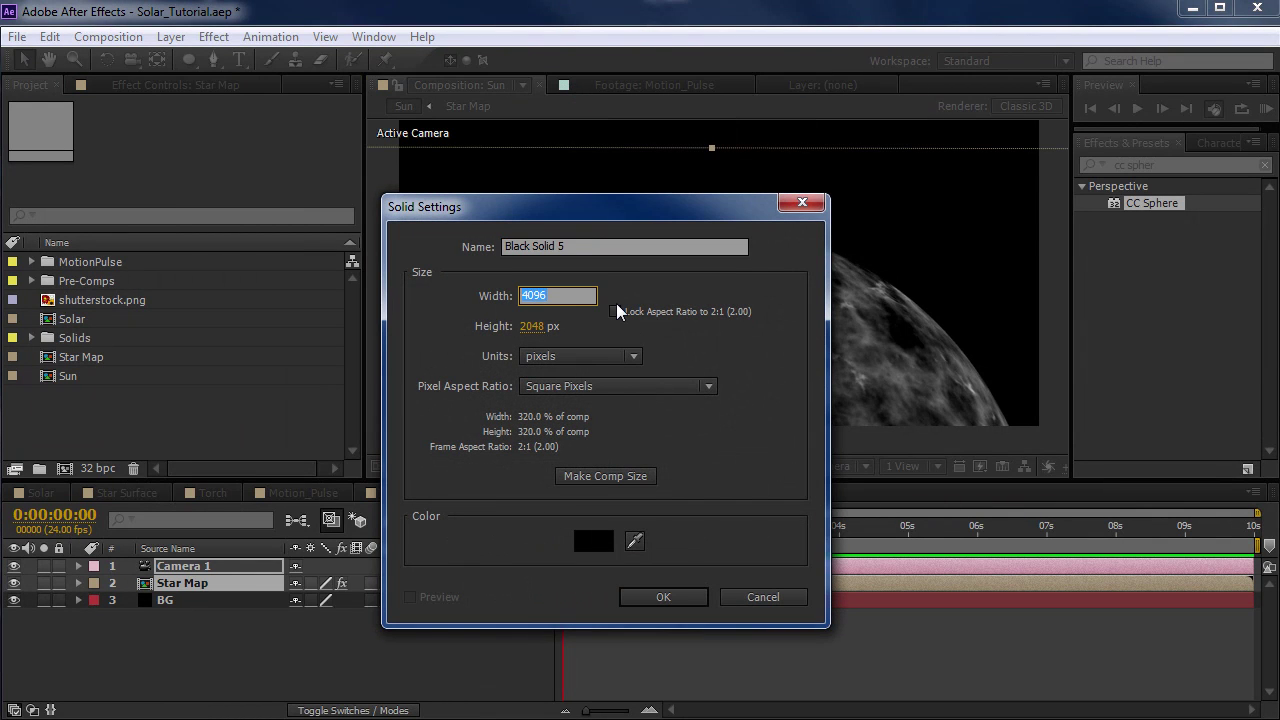
{"action": "type", "text": "1024"}
{"action": "key", "text": "Tab"}
{"action": "type", "text": "1024"}
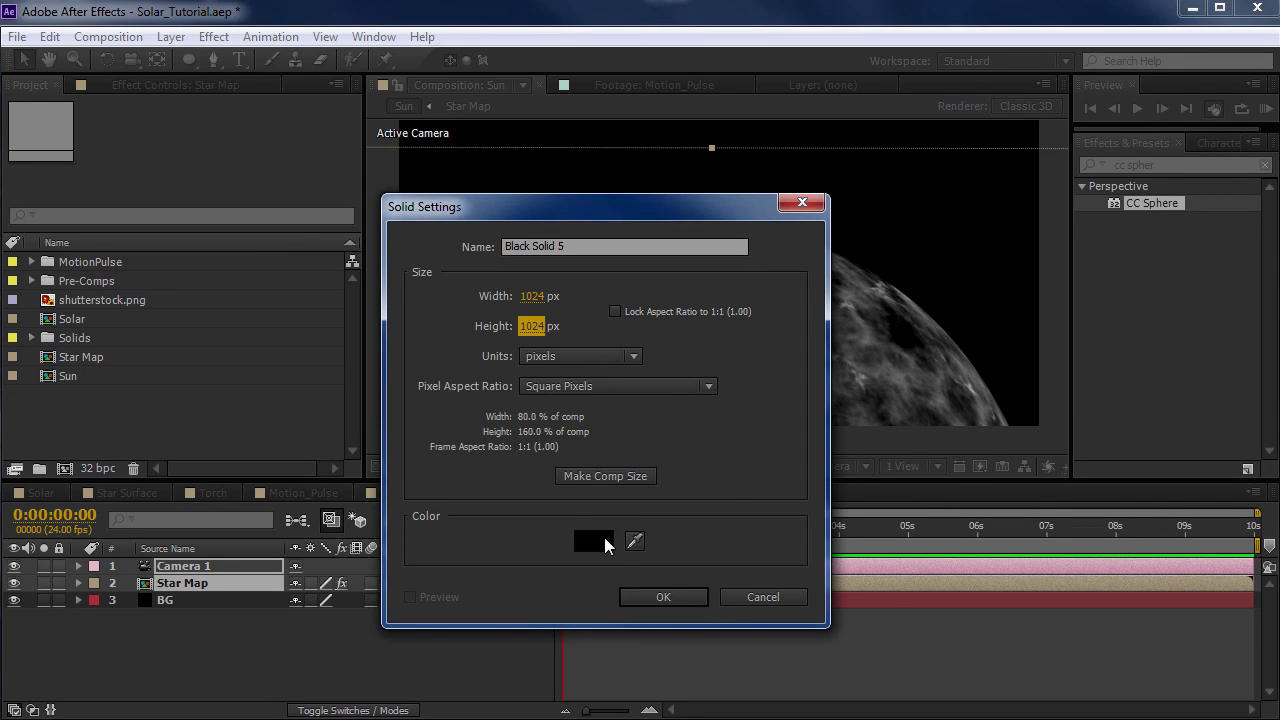
Step: Make the new solid white, name it Glow and create it
{"action": "left_click", "coordinate": [600, 540]}
{"action": "left_click", "coordinate": [231, 339]}
{"action": "left_click", "coordinate": [680, 342]}
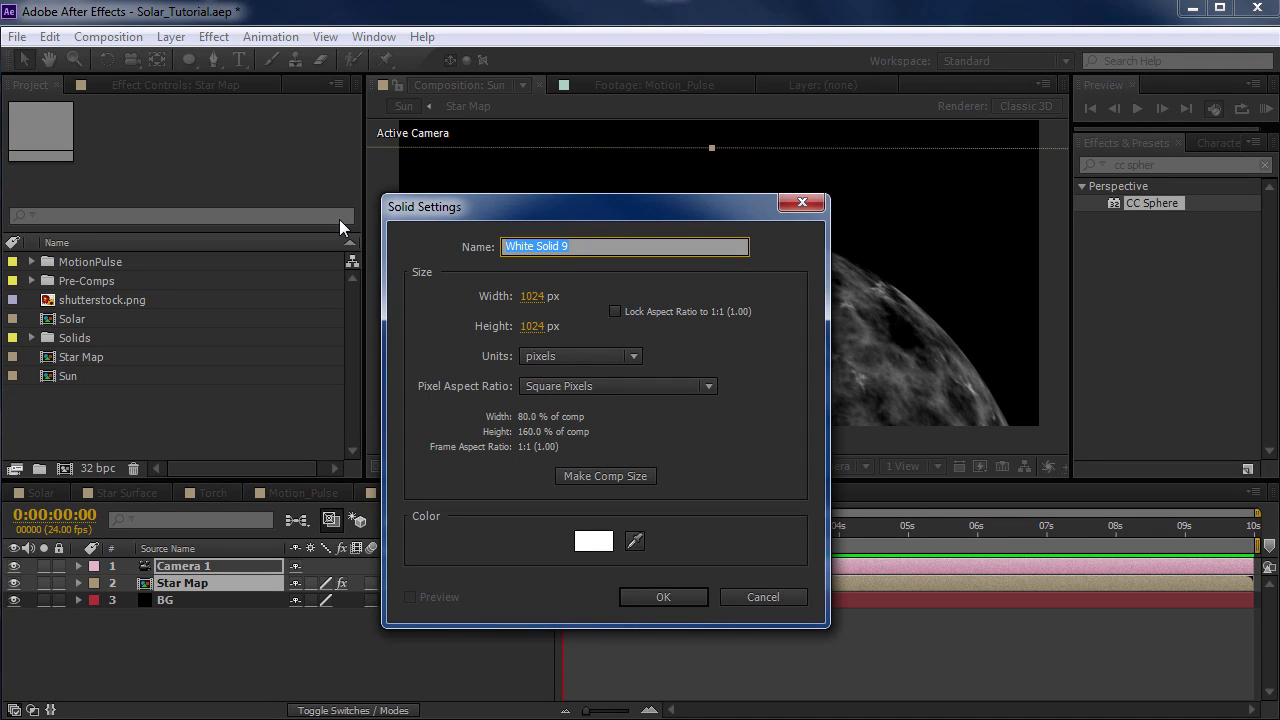
{"action": "type", "text": "Glow"}
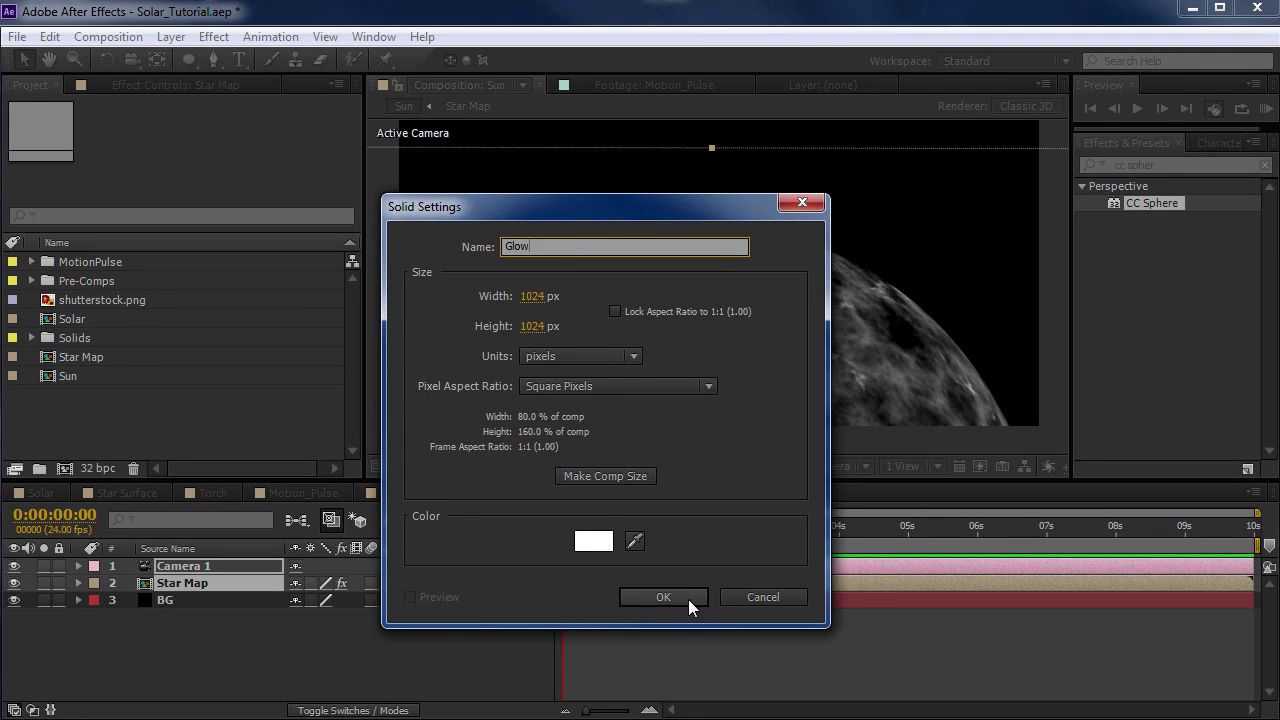
{"action": "left_click", "coordinate": [663, 597]}
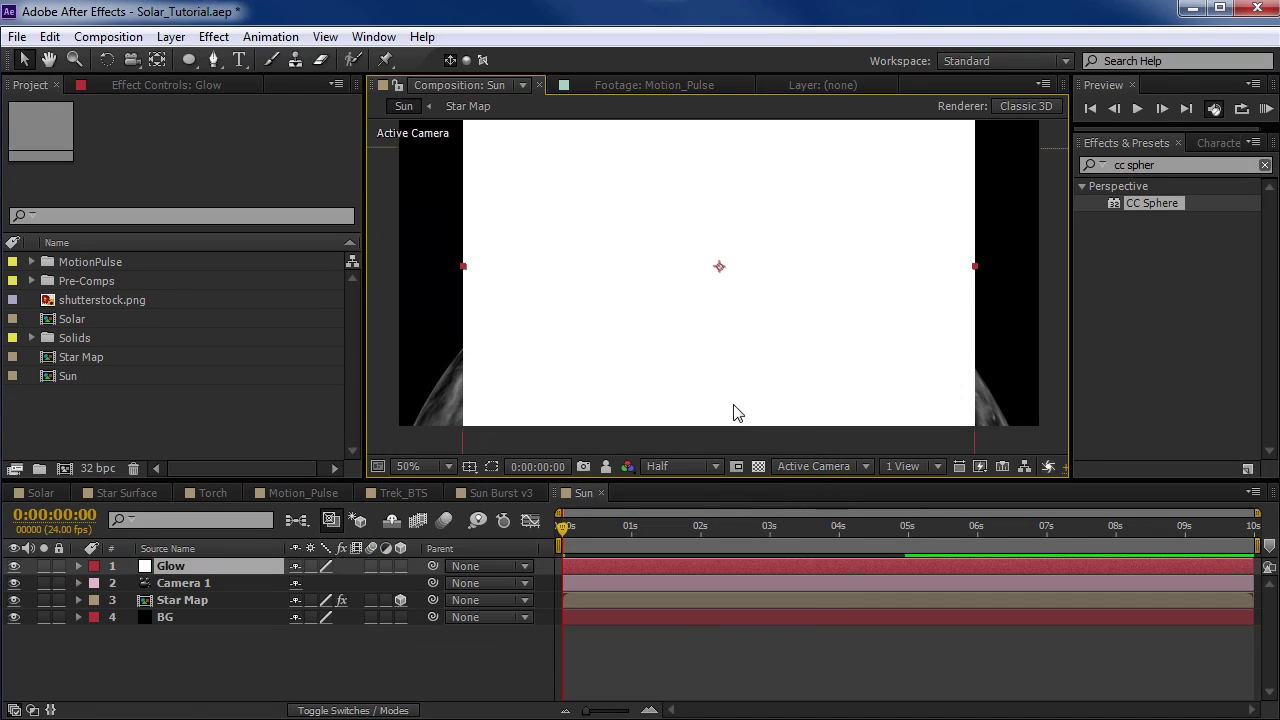
Step: Add an elliptical mask filling the full bounds of the Glow layer
{"action": "double_click", "coordinate": [191, 61]}
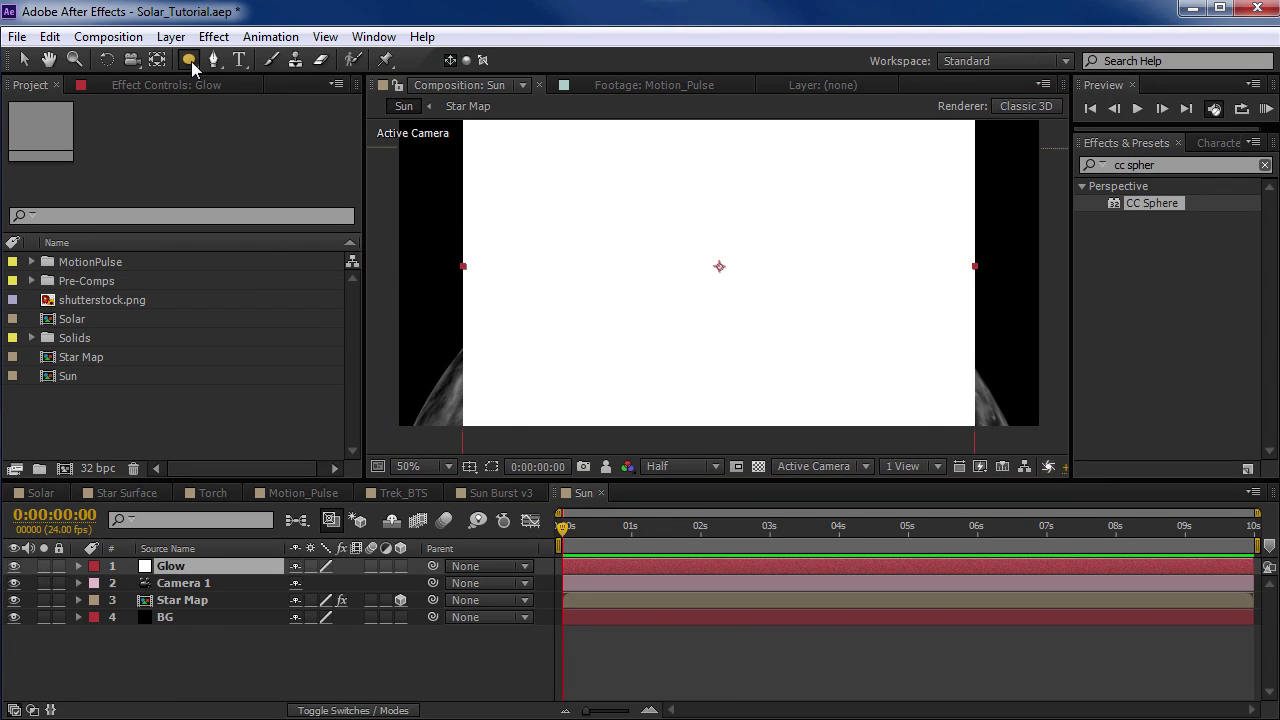
{"action": "scroll", "coordinate": [715, 292], "scroll_direction": "down", "scroll_amount": 2}
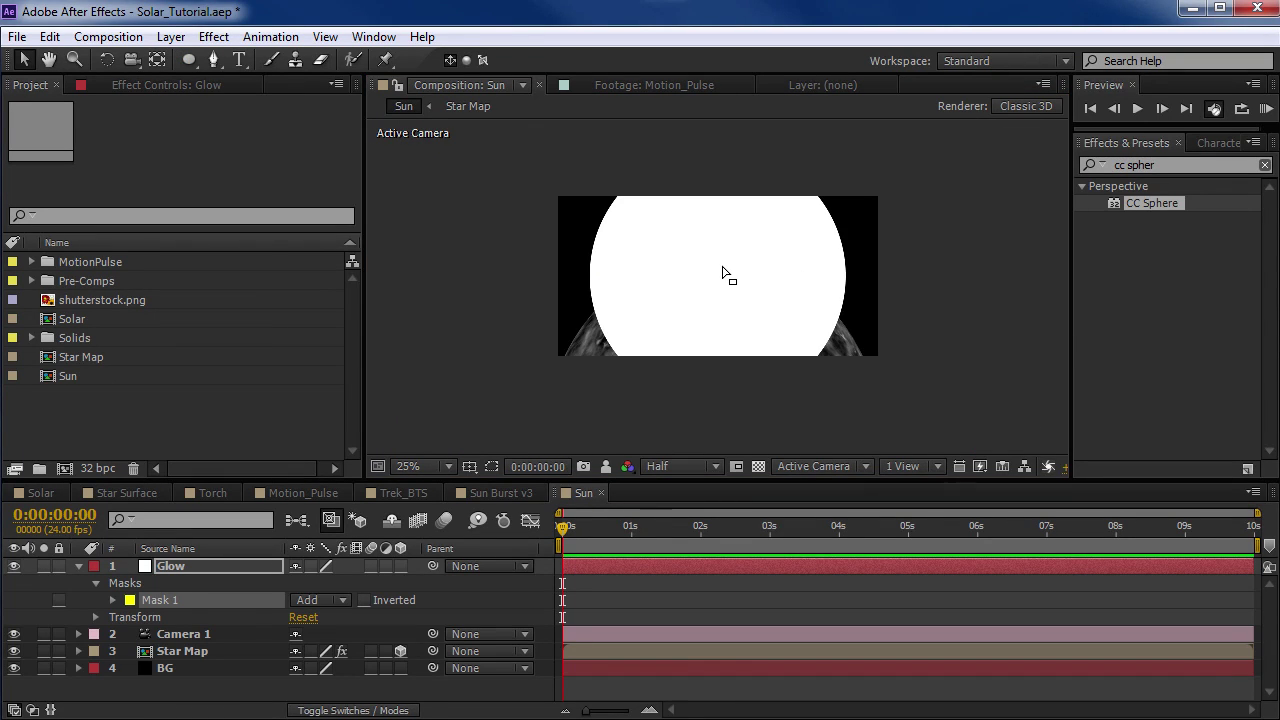
{"action": "left_click", "coordinate": [722, 246]}
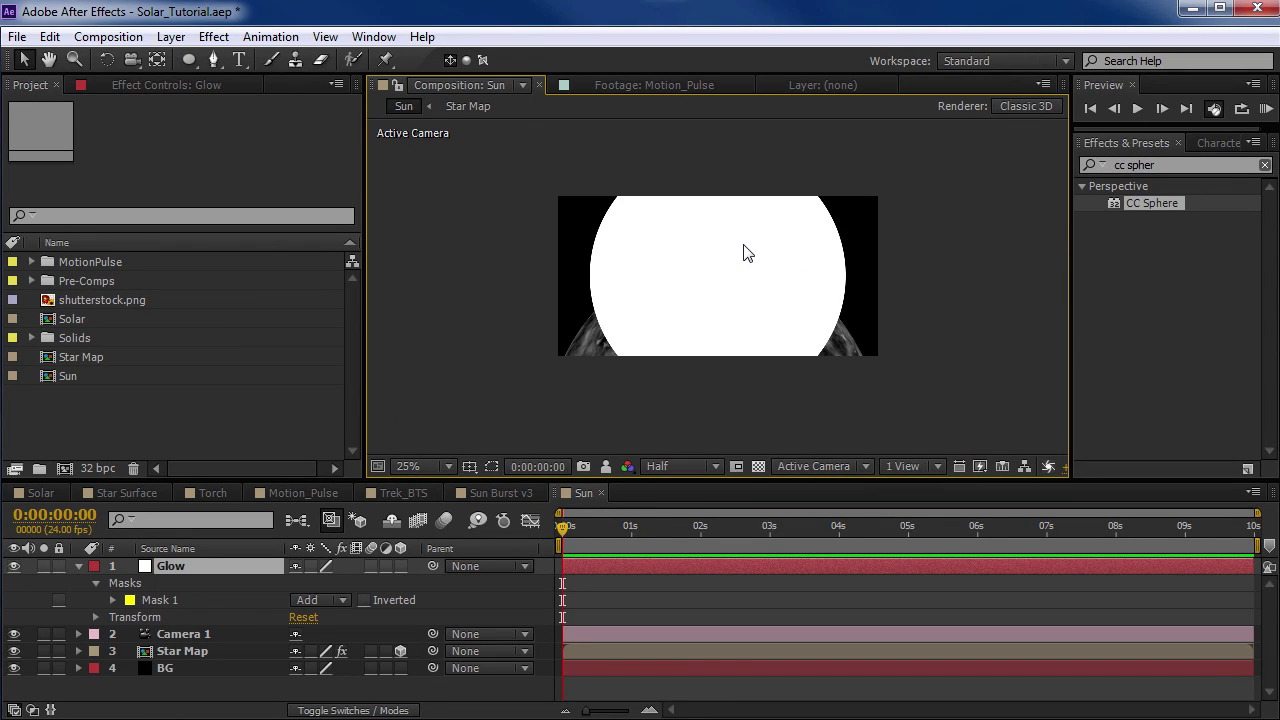
{"action": "left_click", "coordinate": [743, 253]}
{"action": "left_click_drag", "start_coordinate": [850, 155], "coordinate": [736, 238]}
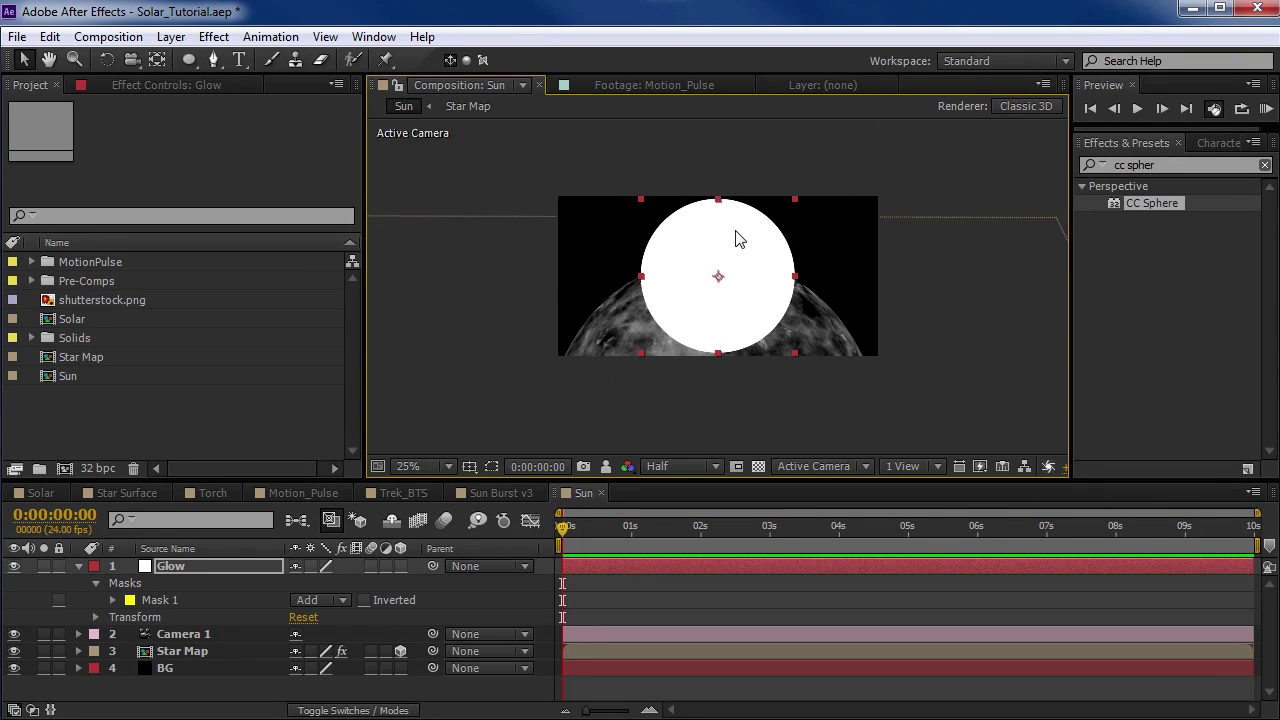
{"action": "key", "text": "ctrl+z"}
{"action": "key", "text": "ctrl+shift+z"}
{"action": "key", "text": "ctrl+z"}
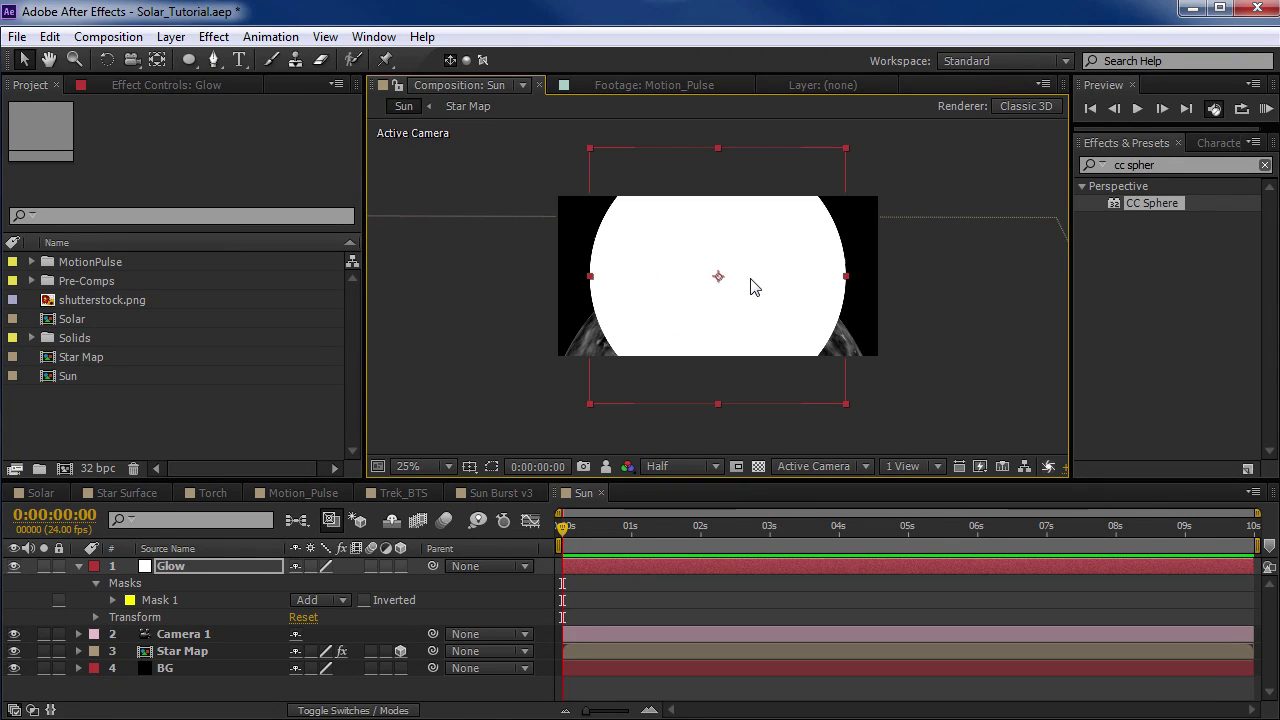
Step: Make the Glow layer 3D and place it between the Star Map and BG layers
{"action": "left_click", "coordinate": [401, 565]}
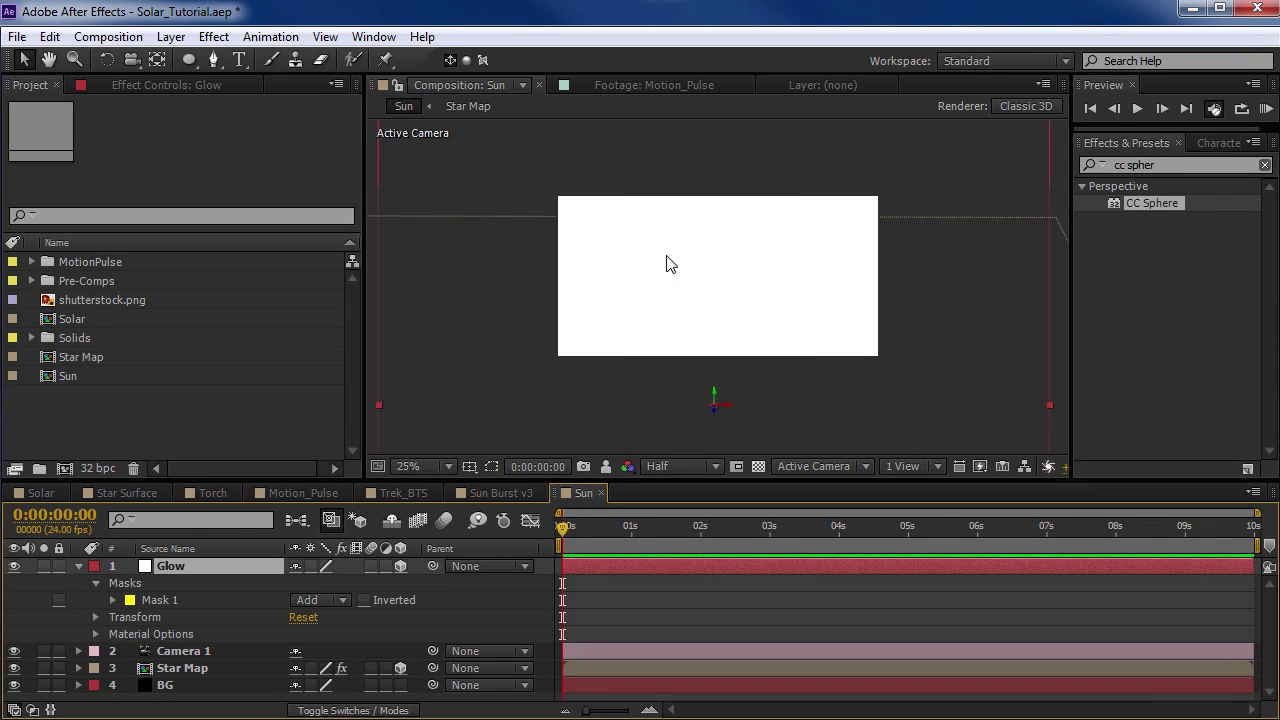
{"action": "left_click", "coordinate": [78, 566]}
{"action": "left_click_drag", "start_coordinate": [140, 571], "coordinate": [184, 612]}
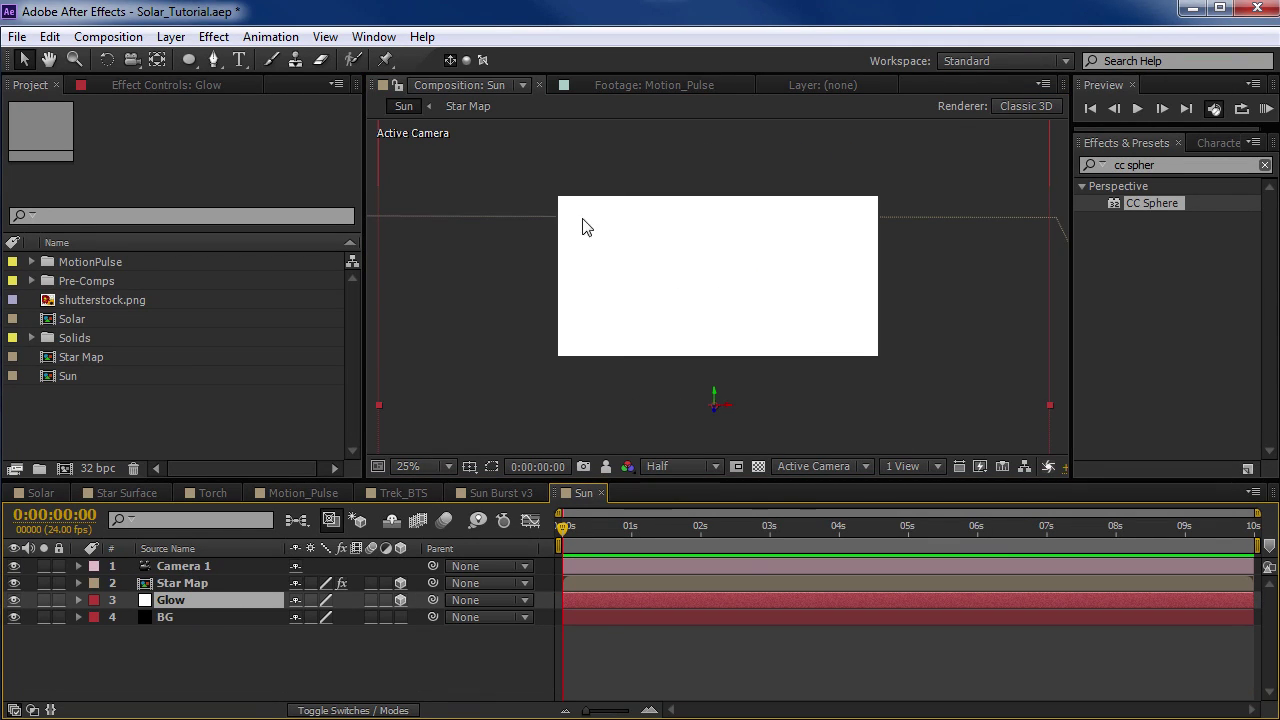
Step: Set the Glow layer's auto-orientation to Orient Towards Camera
{"action": "right_click", "coordinate": [547, 172]}
{"action": "mouse_move", "coordinate": [640, 272]}
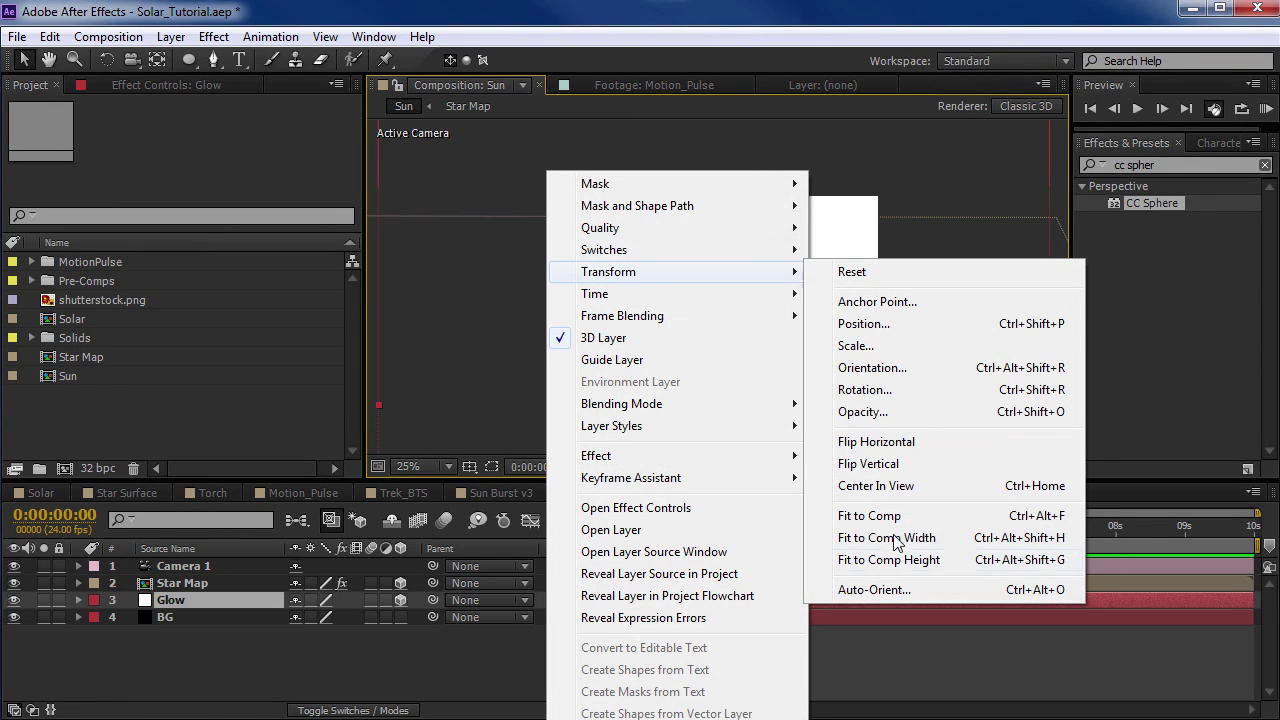
{"action": "left_click", "coordinate": [896, 587]}
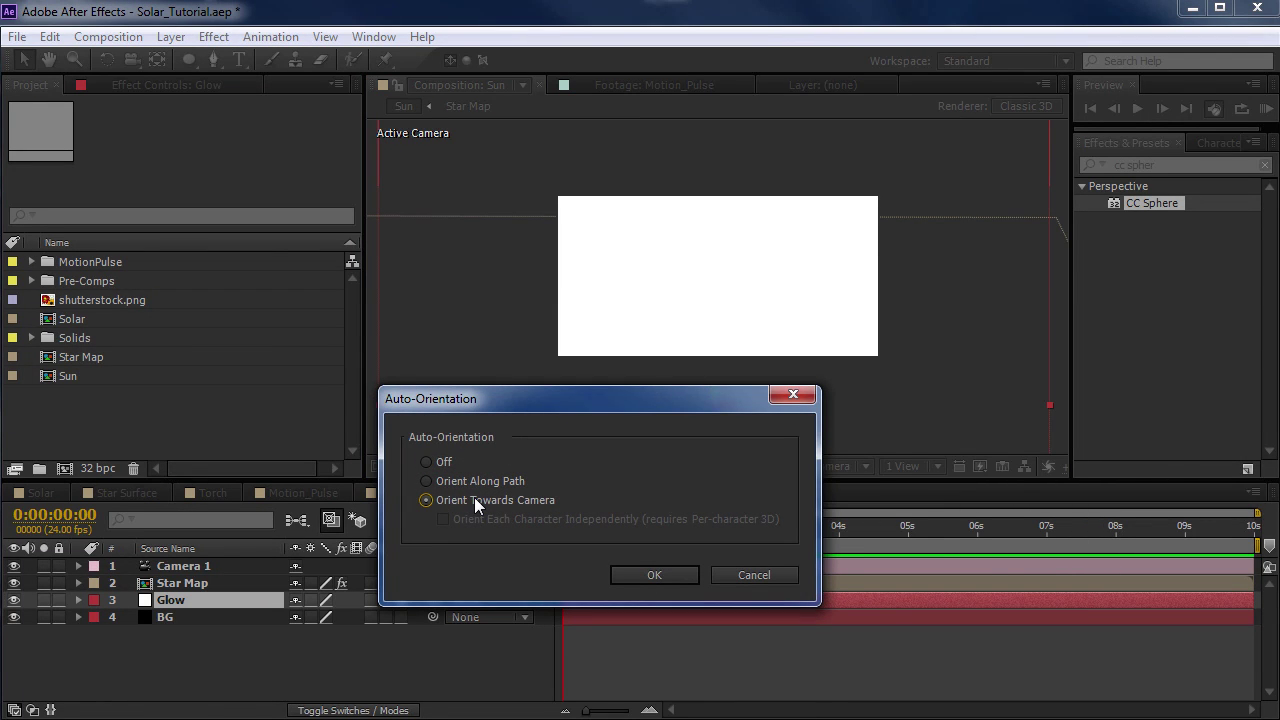
{"action": "left_click", "coordinate": [654, 573]}
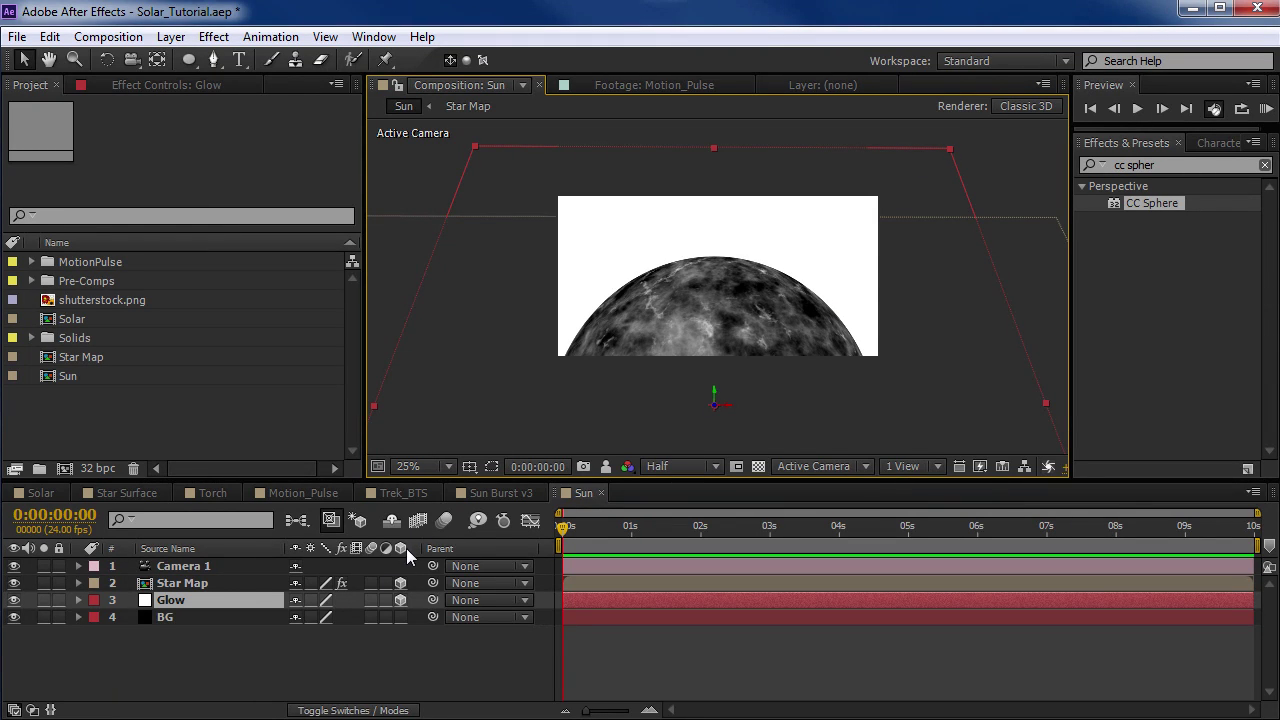
Step: Scale the Glow layer to 49% so it sits just behind the sphere's edge
{"action": "key", "text": "s"}
{"action": "left_click_drag", "start_coordinate": [357, 622], "coordinate": [324, 617]}
{"action": "scroll", "coordinate": [729, 271], "scroll_direction": "up", "scroll_amount": 2}
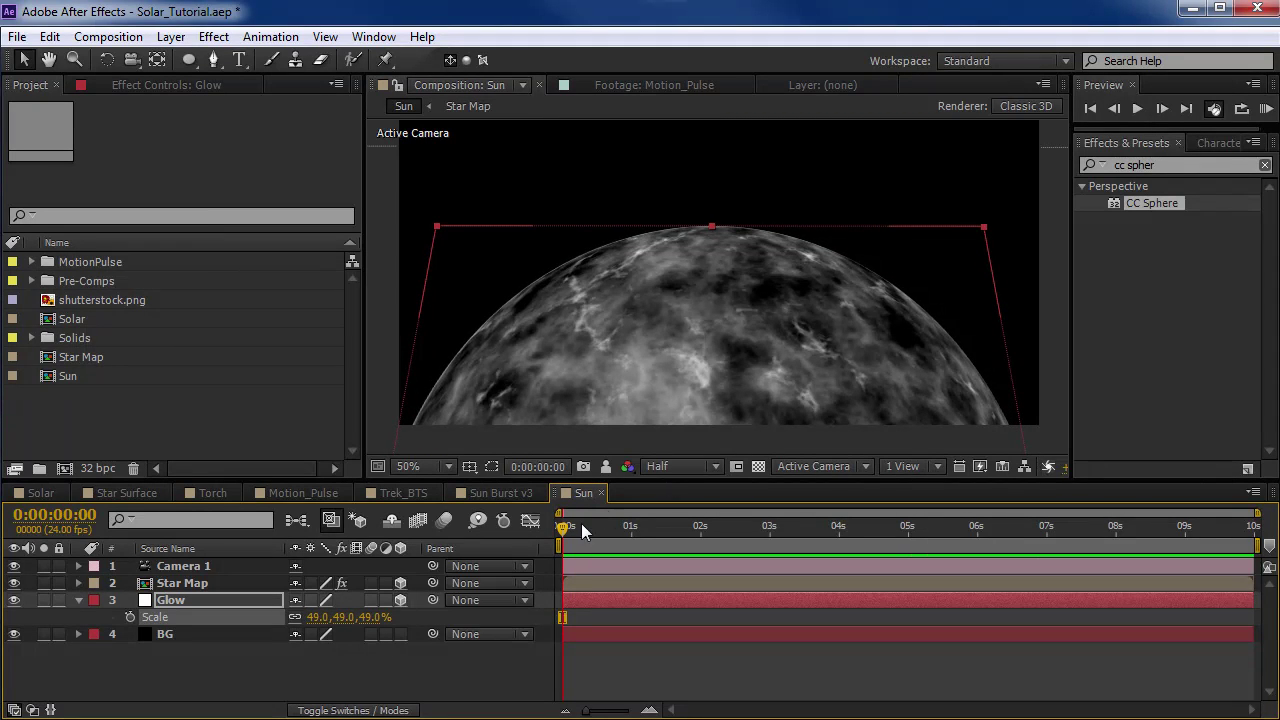
Step: Apply Fast Blur to the Glow layer with a Blurriness of 608
{"action": "key", "text": "f"}
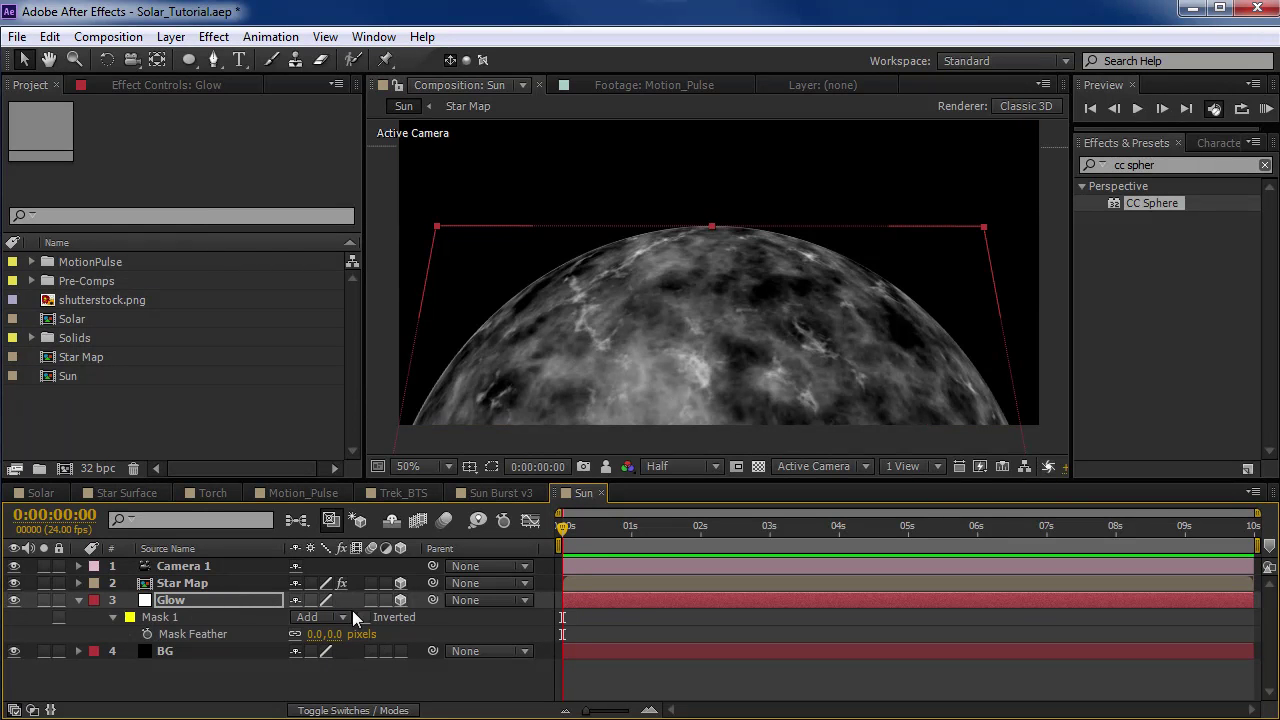
{"action": "key", "text": "f"}
{"action": "left_click", "coordinate": [213, 36]}
{"action": "mouse_move", "coordinate": [270, 181]}
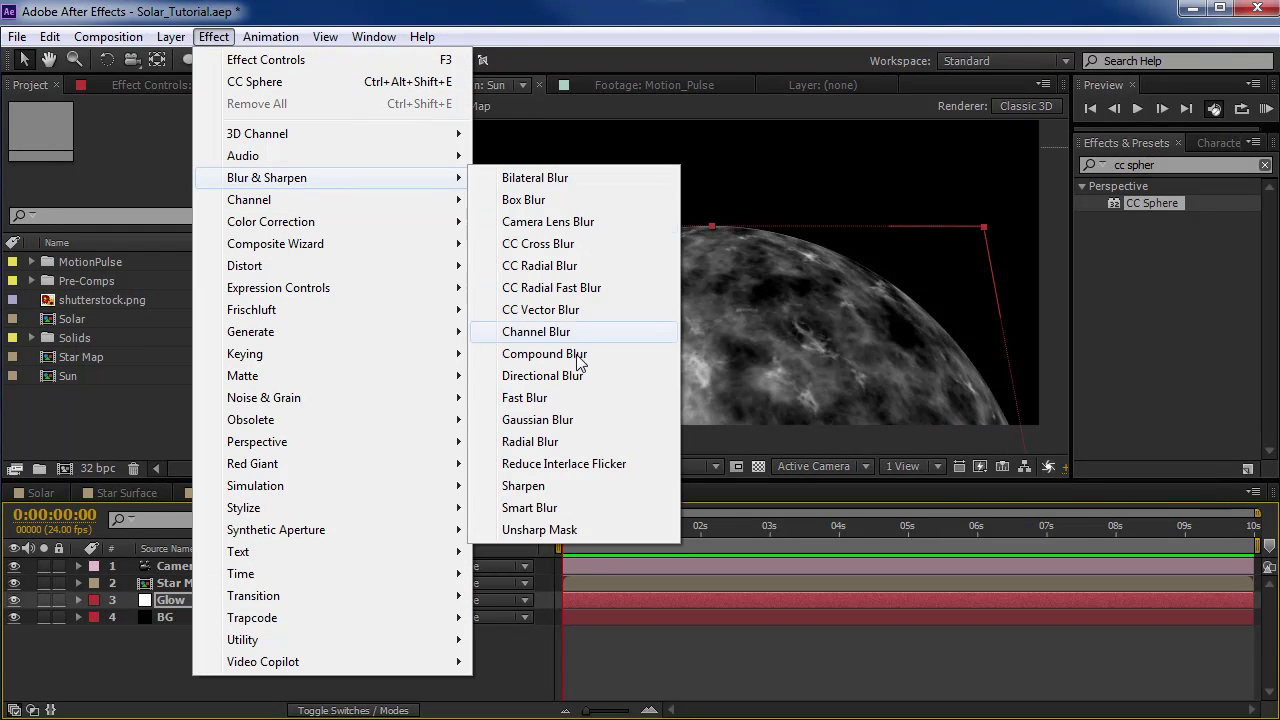
{"action": "left_click", "coordinate": [540, 400]}
{"action": "left_click_drag", "start_coordinate": [207, 140], "coordinate": [702, 120]}
Step: Duplicate the Glow layer and set the upper copy's Opacity to 84%
{"action": "left_click", "coordinate": [172, 601]}
{"action": "key", "text": "ctrl+d"}
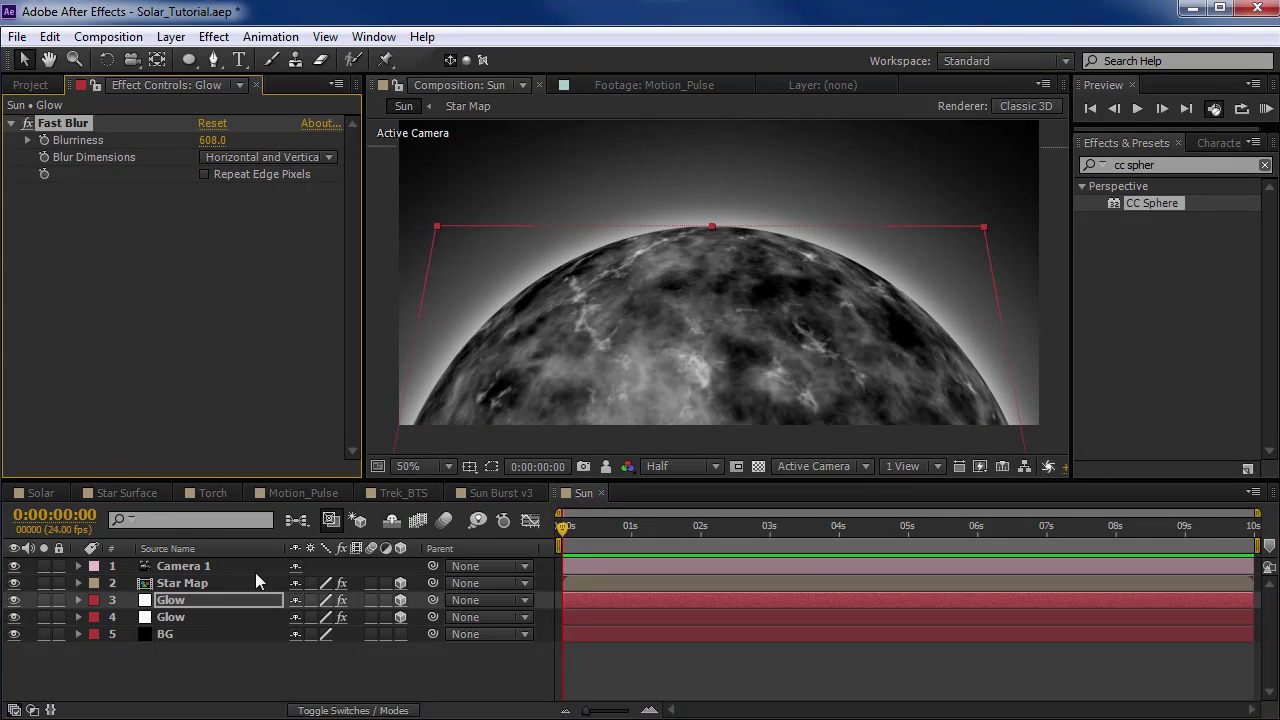
{"action": "key", "text": "t"}
{"action": "left_click_drag", "start_coordinate": [301, 617], "coordinate": [284, 646]}
Step: Set the lower Glow layer's Fast Blur Blurriness to 71 and its Opacity to 88%
{"action": "left_click", "coordinate": [176, 634]}
{"action": "key", "text": "t"}
{"action": "left_click_drag", "start_coordinate": [209, 140], "coordinate": [200, 140]}
{"action": "left_click", "coordinate": [180, 645]}
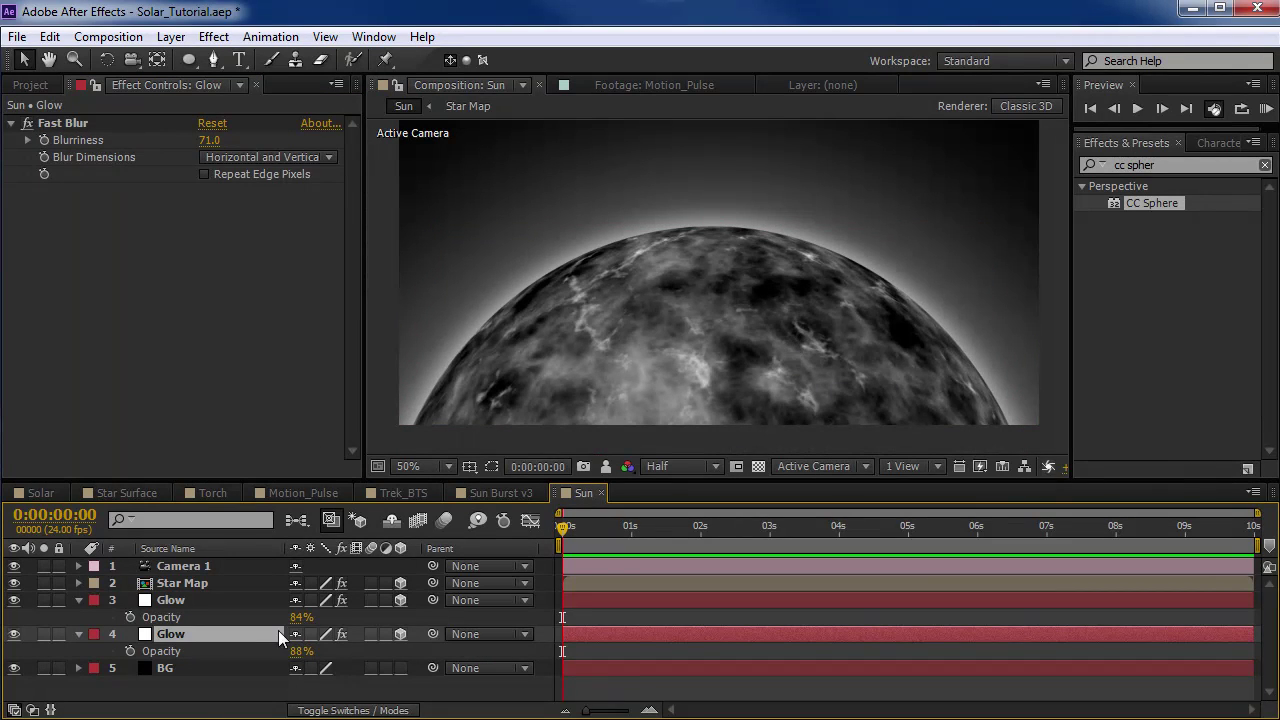
Step: Move Camera 1 around and away from the sun to check that the glow surrounds the sphere from other angles
{"action": "key", "text": "c"}
{"action": "left_click_drag", "start_coordinate": [773, 257], "coordinate": [773, 306]}
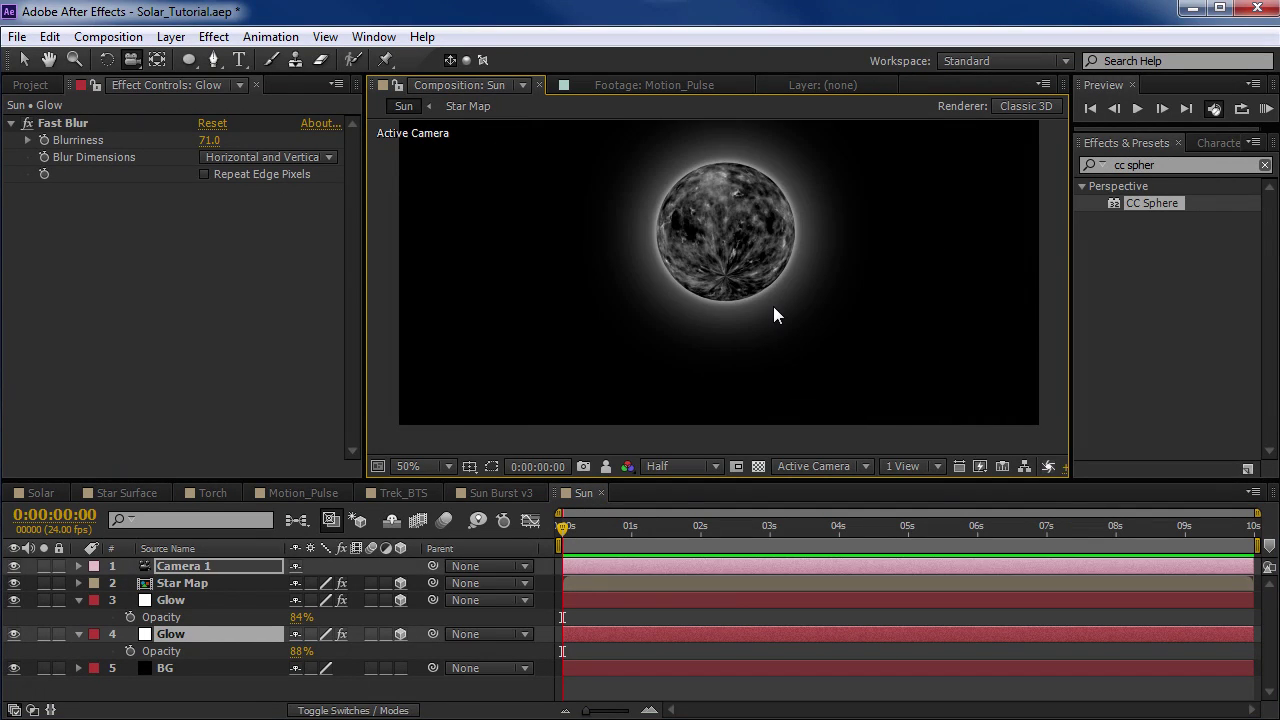
{"action": "scroll", "coordinate": [773, 306], "scroll_direction": "up", "scroll_amount": 5}
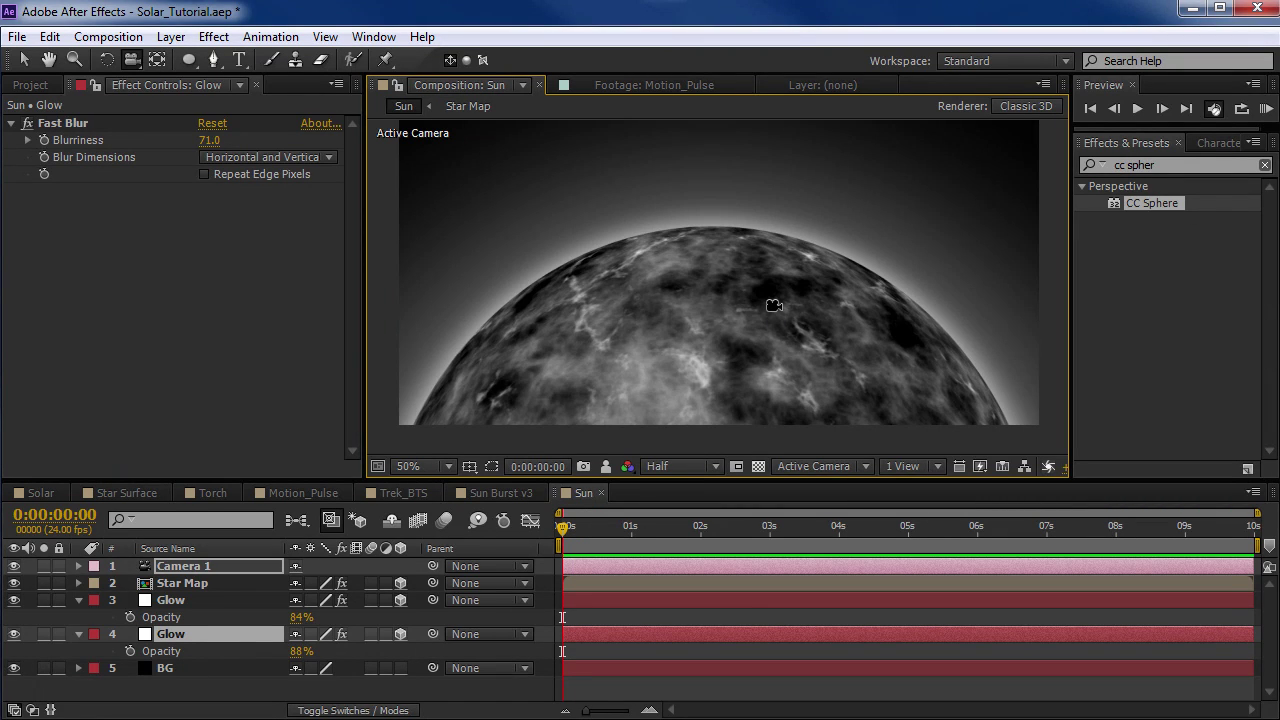
Step: Duplicate the upper Glow layer, place the copy above Star Map and remove its Fast Blur effect
{"action": "left_click", "coordinate": [167, 602]}
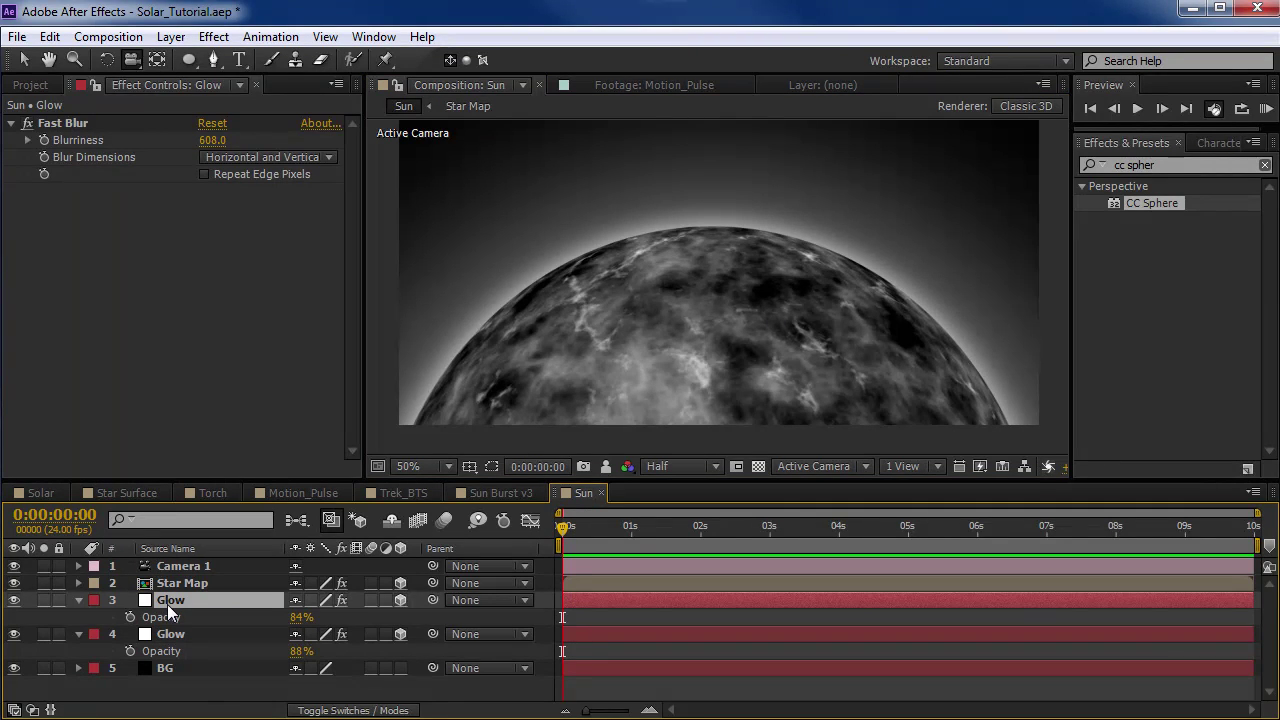
{"action": "left_click_drag", "start_coordinate": [167, 604], "coordinate": [182, 578]}
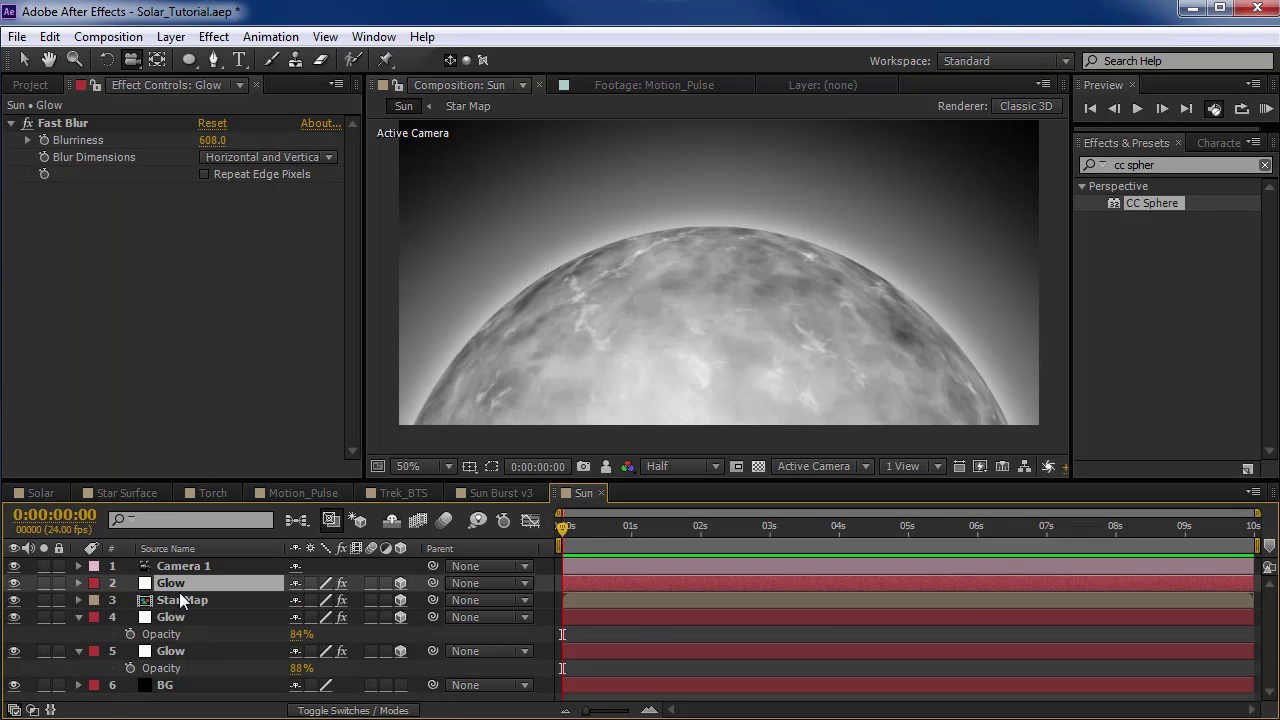
{"action": "left_click", "coordinate": [77, 124]}
{"action": "key", "text": "Delete"}
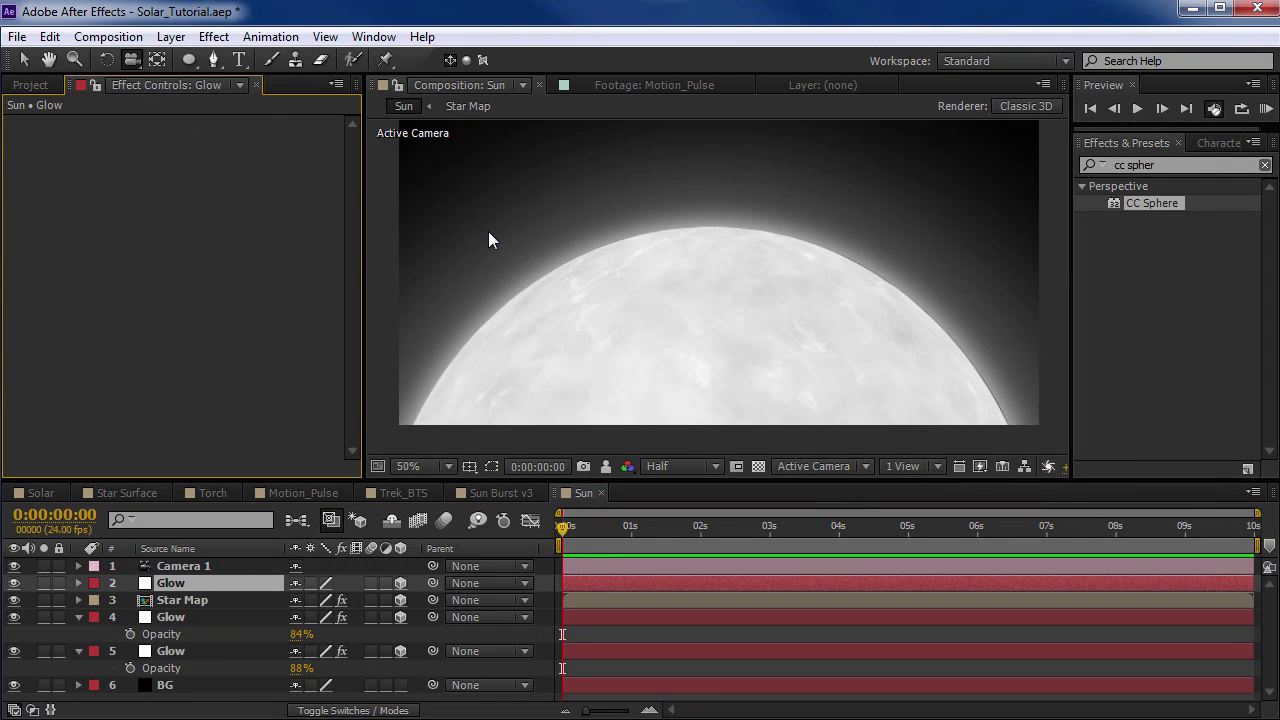
Step: Duplicate Mask 1 on the top Glow layer and set the copied mask's mode to Subtract
{"action": "key", "text": "ctrl+shift+n"}
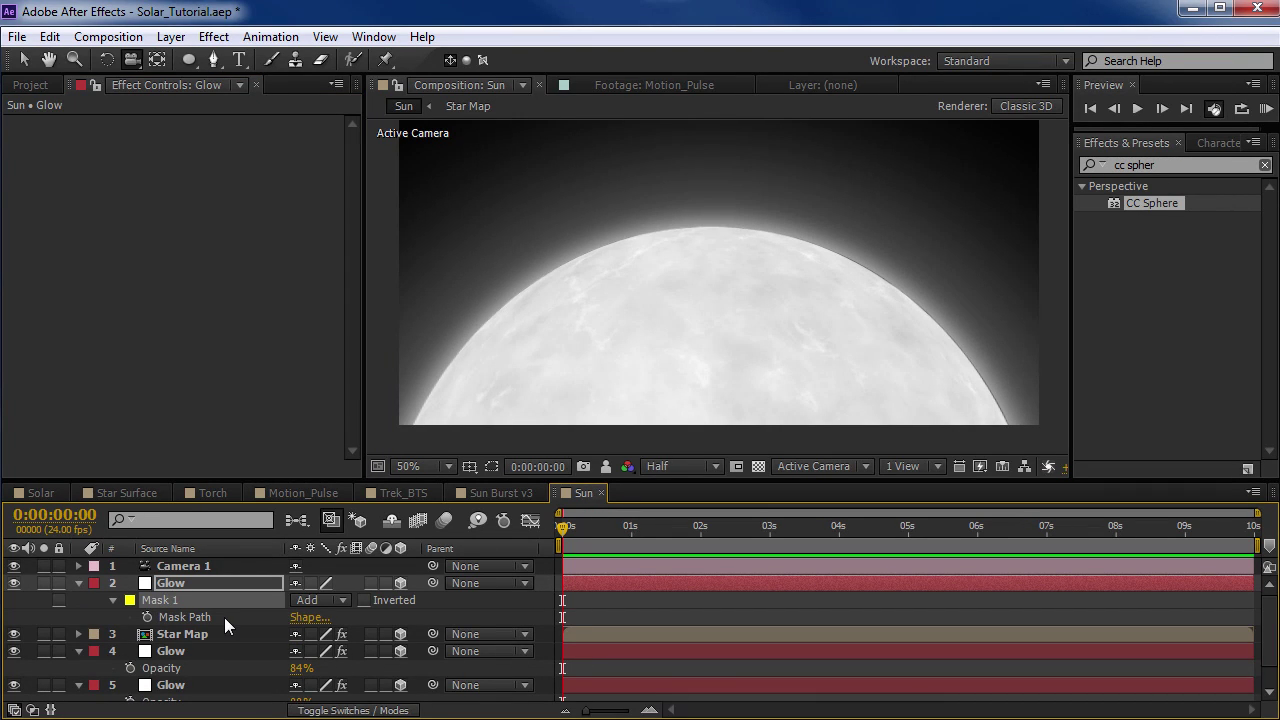
{"action": "left_click", "coordinate": [52, 43]}
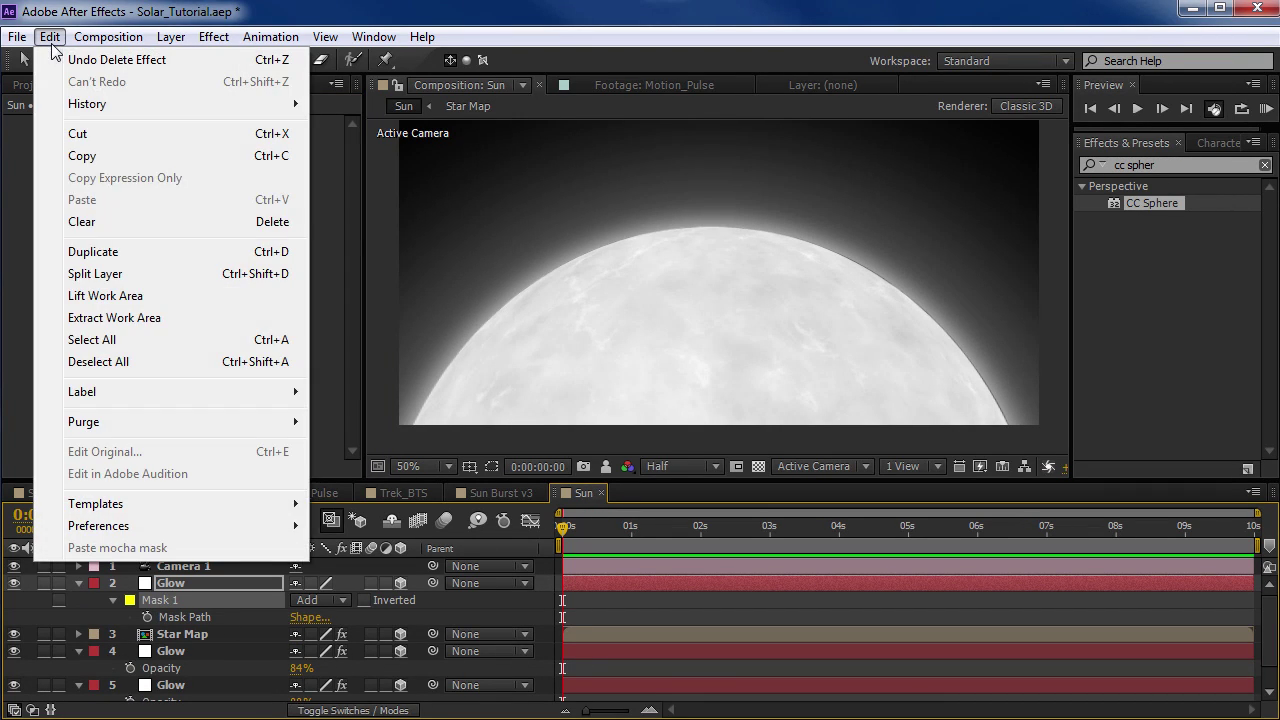
{"action": "left_click", "coordinate": [103, 248]}
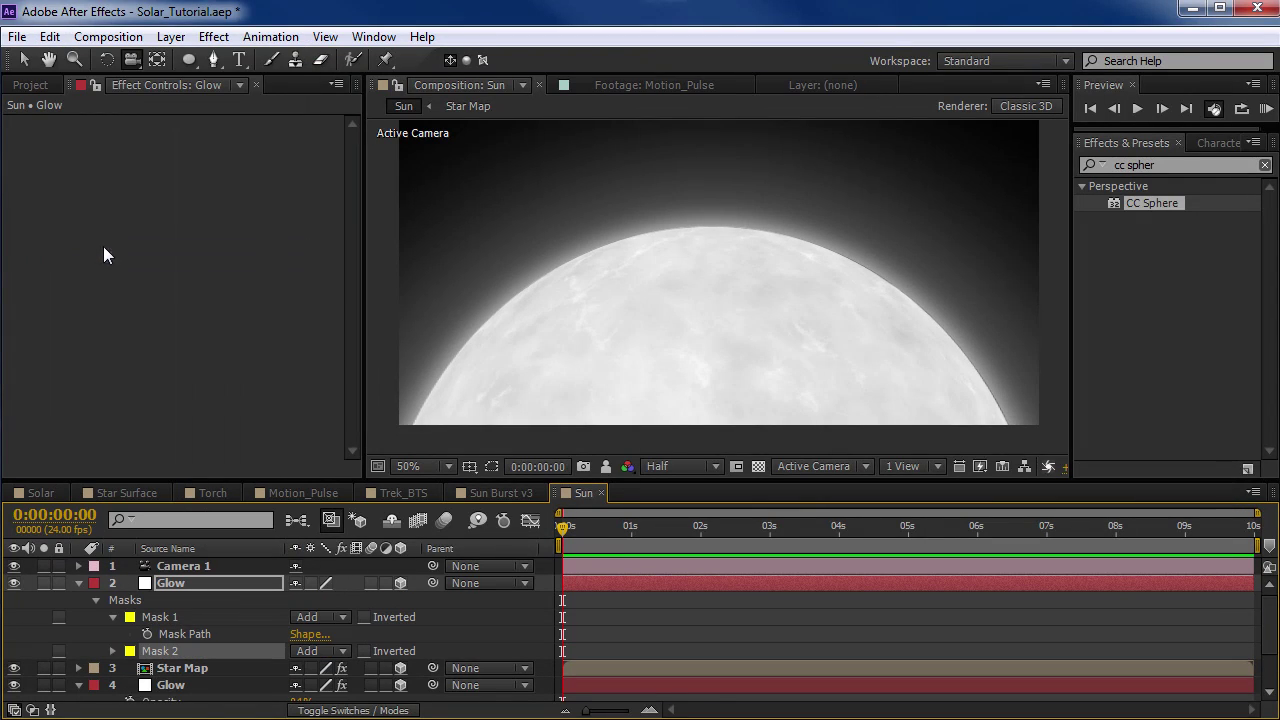
{"action": "left_click", "coordinate": [312, 653]}
{"action": "left_click", "coordinate": [330, 714]}
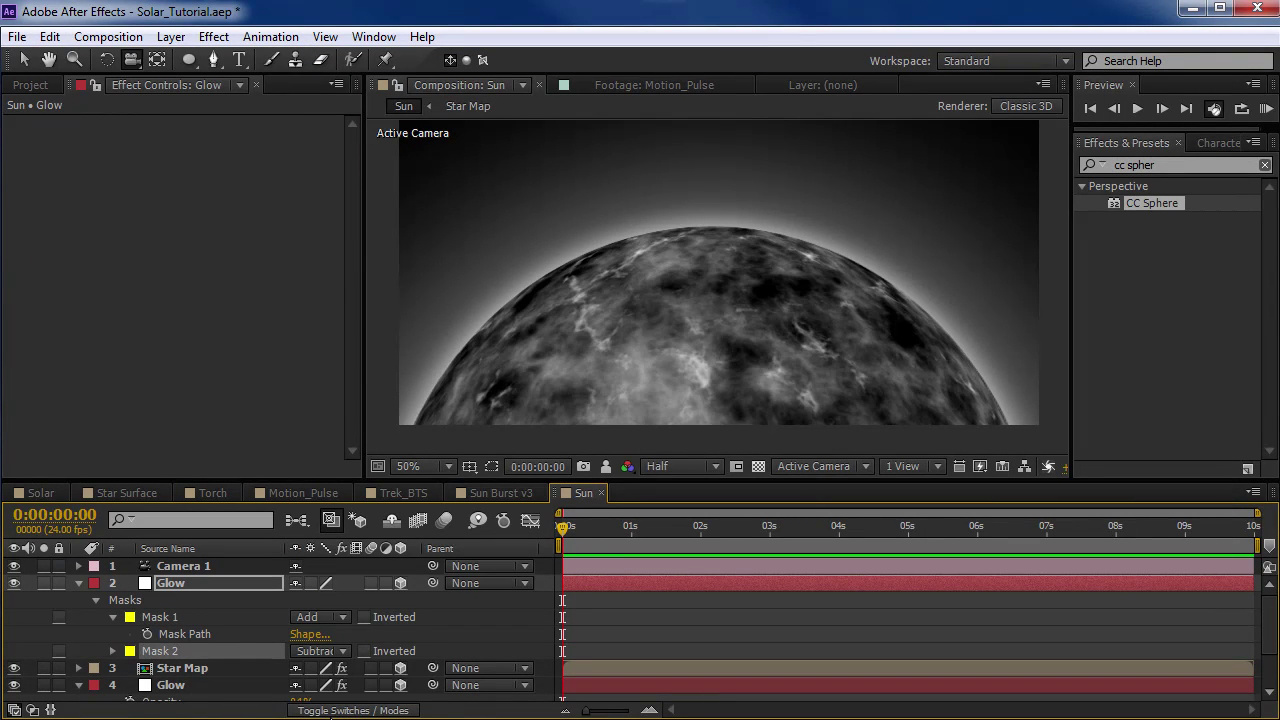
Step: Set the Mask Feather of Mask 2 on the top Glow layer to 115 pixels
{"action": "left_click", "coordinate": [113, 651]}
{"action": "scroll", "coordinate": [254, 608], "scroll_direction": "down", "scroll_amount": 3}
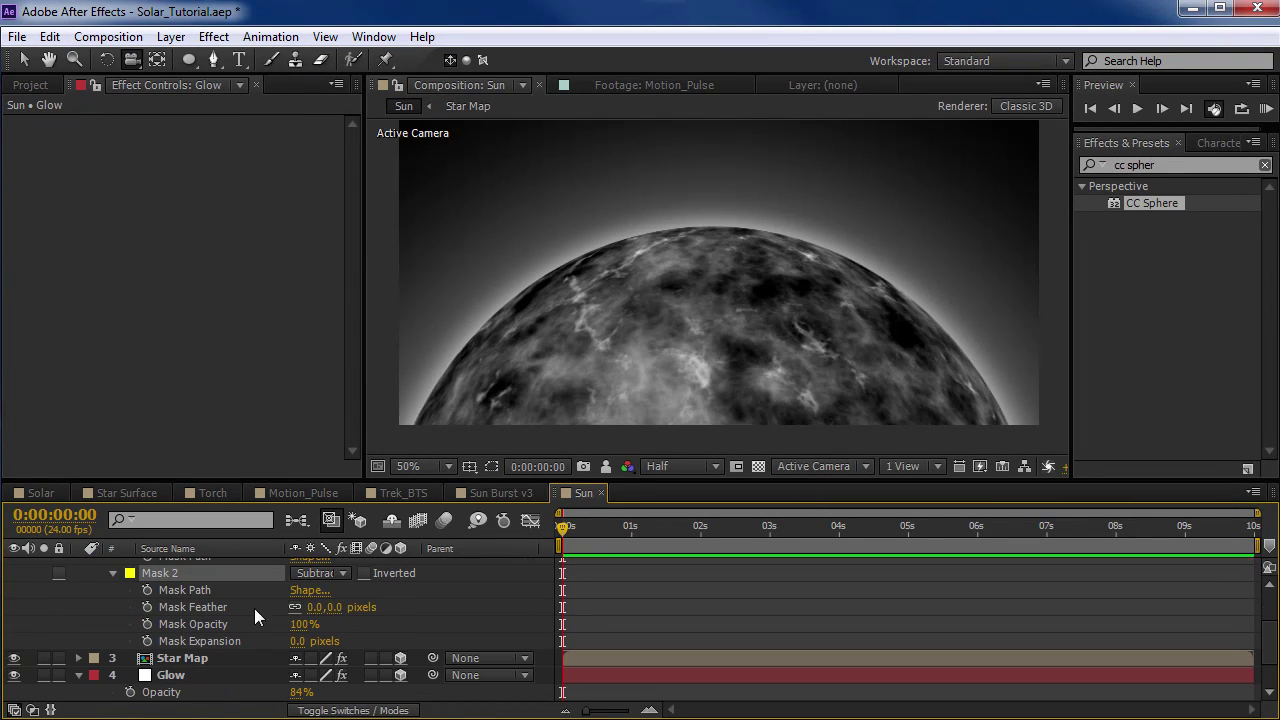
{"action": "left_click", "coordinate": [180, 606]}
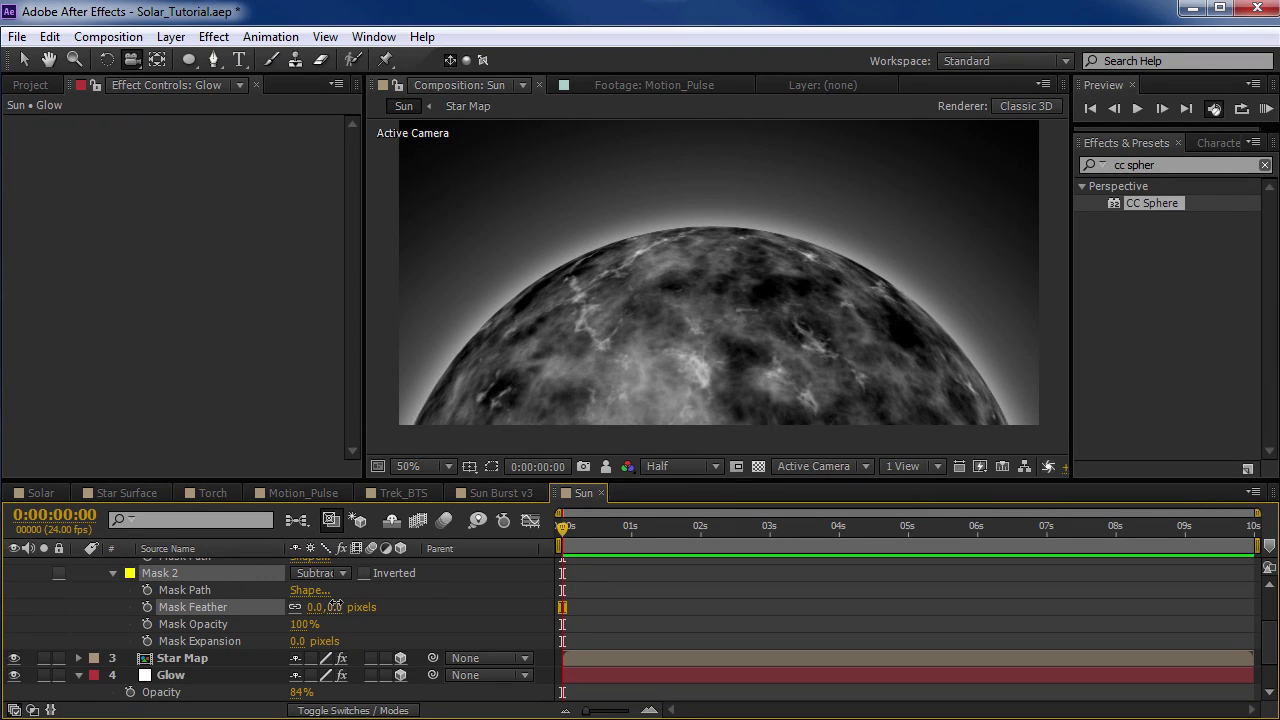
{"action": "left_click_drag", "start_coordinate": [333, 606], "coordinate": [425, 606]}
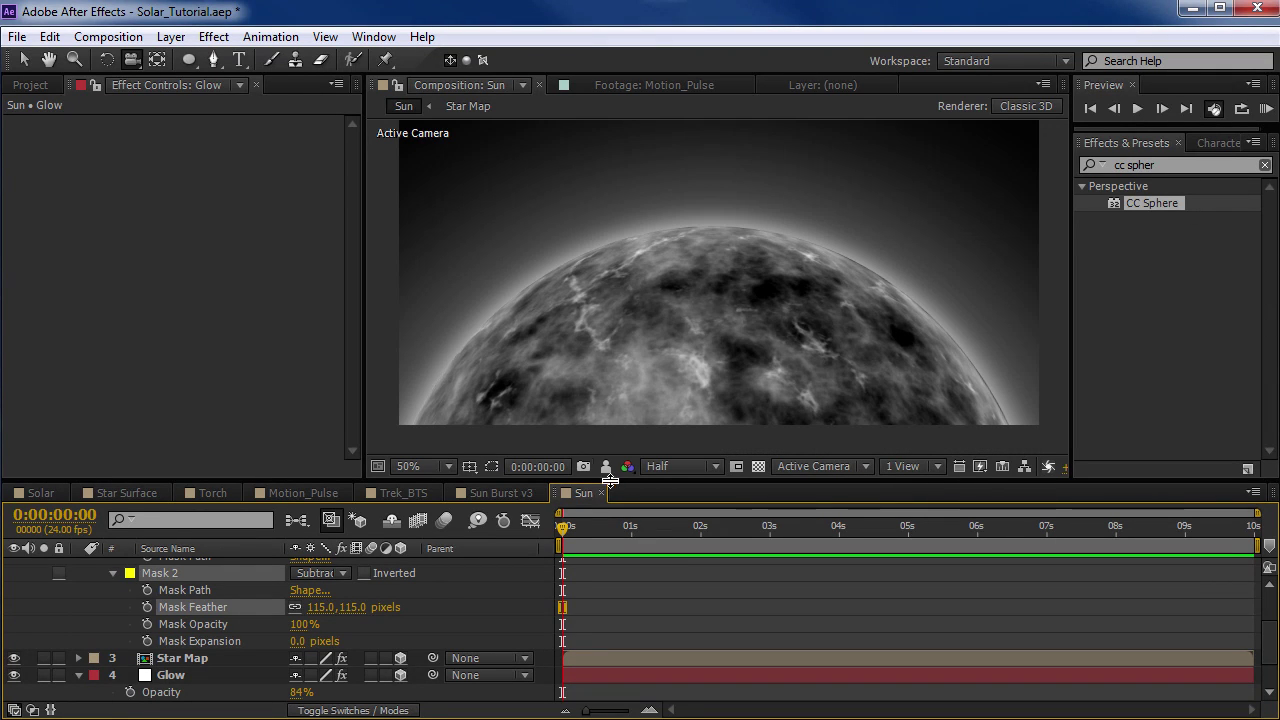
Step: Set Mask 1's expansion on the top Glow layer to 1 pixel and the preview resolution to Half
{"action": "key", "text": "h"}
{"action": "key", "text": "period"}
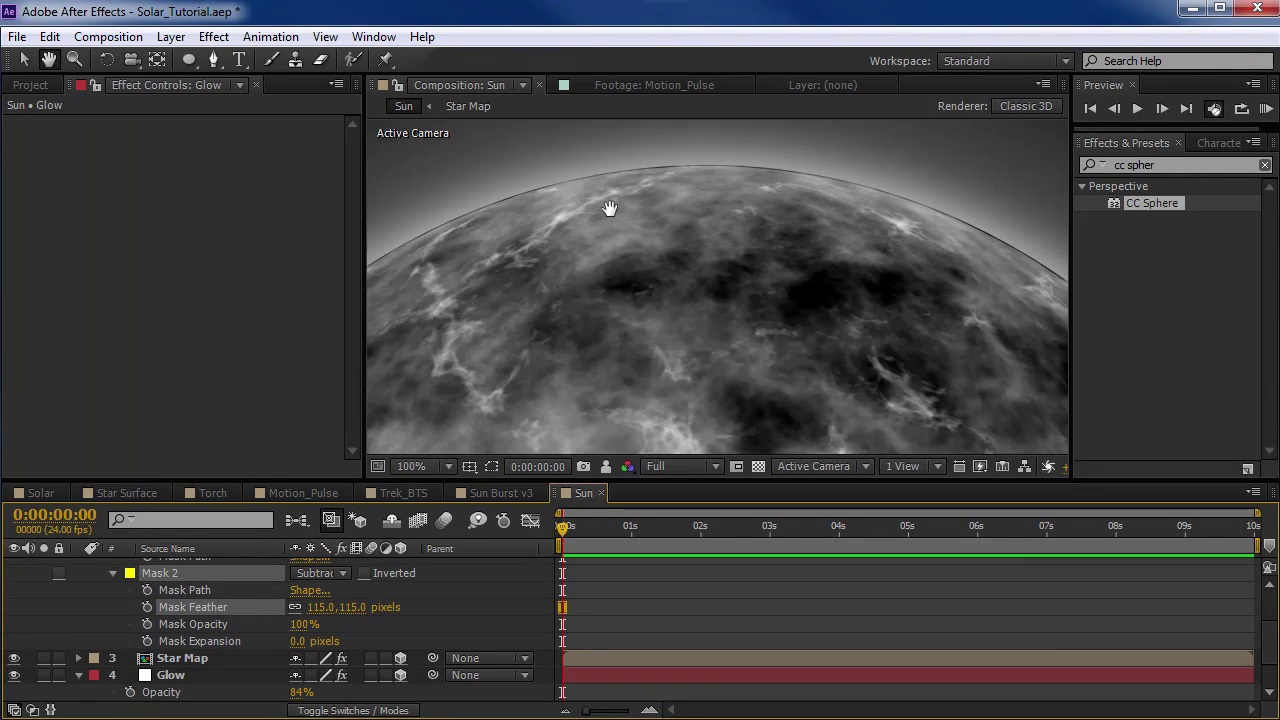
{"action": "key", "text": "period"}
{"action": "key", "text": "c"}
{"action": "left_click_drag", "start_coordinate": [614, 314], "coordinate": [643, 337]}
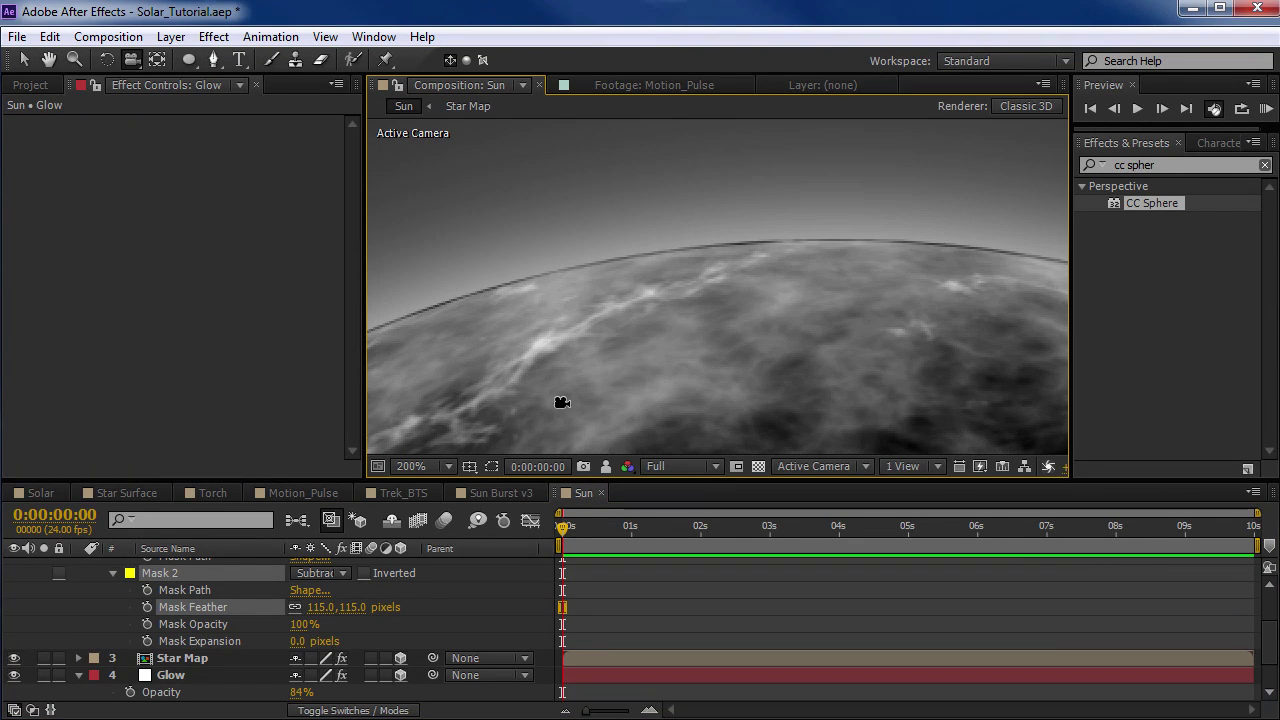
{"action": "key", "text": "comma"}
{"action": "key", "text": "h"}
{"action": "scroll", "coordinate": [98, 622], "scroll_direction": "up", "scroll_amount": 4}
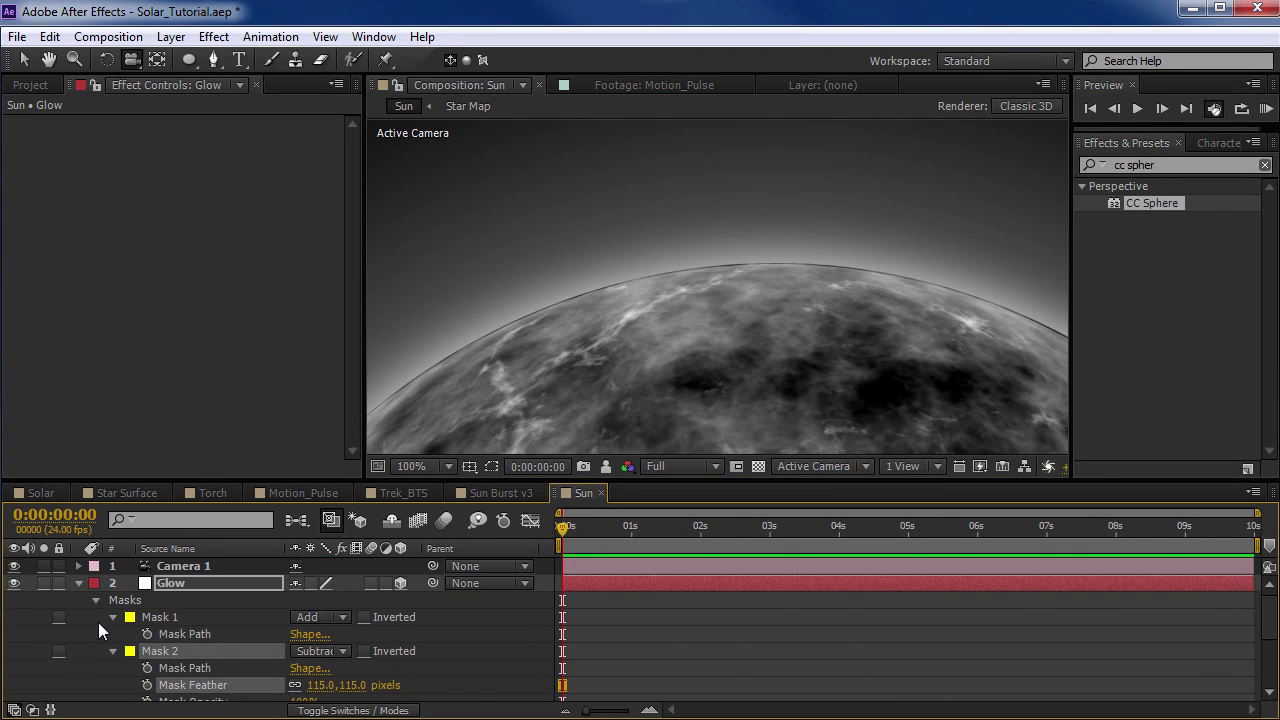
{"action": "left_click", "coordinate": [112, 618]}
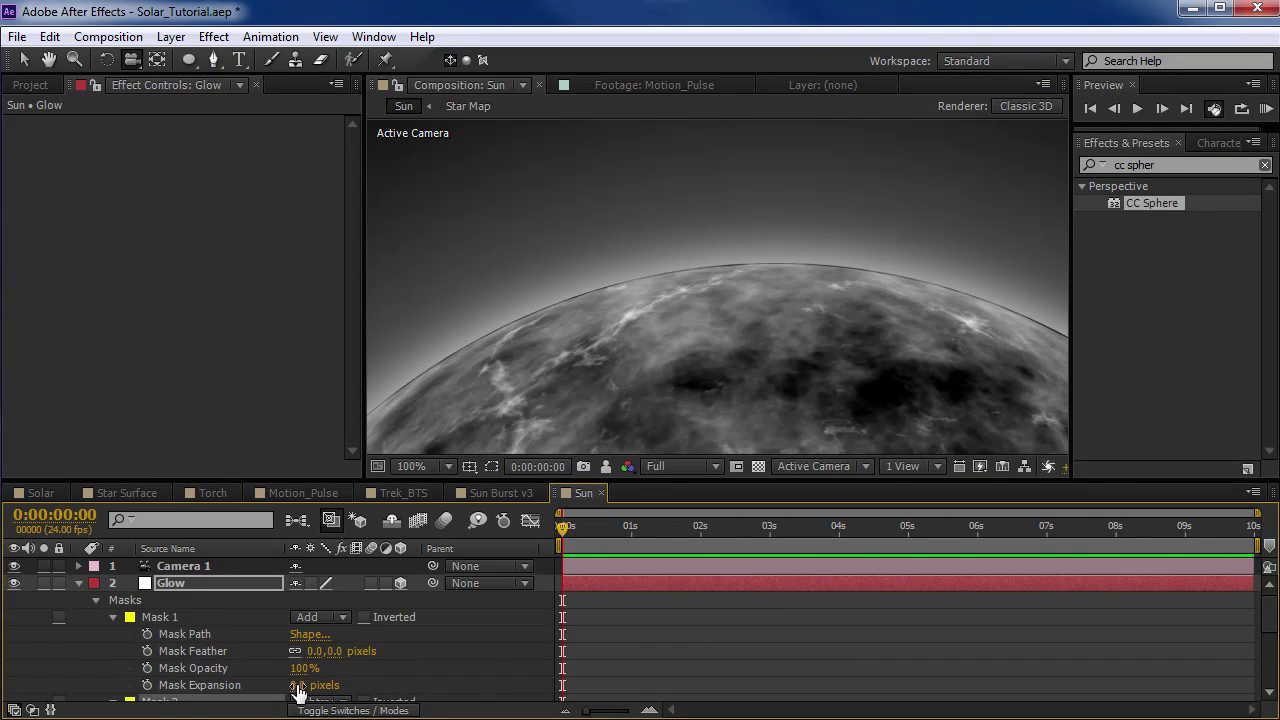
{"action": "mouse_move", "coordinate": [298, 692]}
{"action": "left_mouse_down"}
{"action": "mouse_move", "coordinate": [311, 683]}
{"action": "mouse_move", "coordinate": [300, 684]}
{"action": "left_mouse_up"}
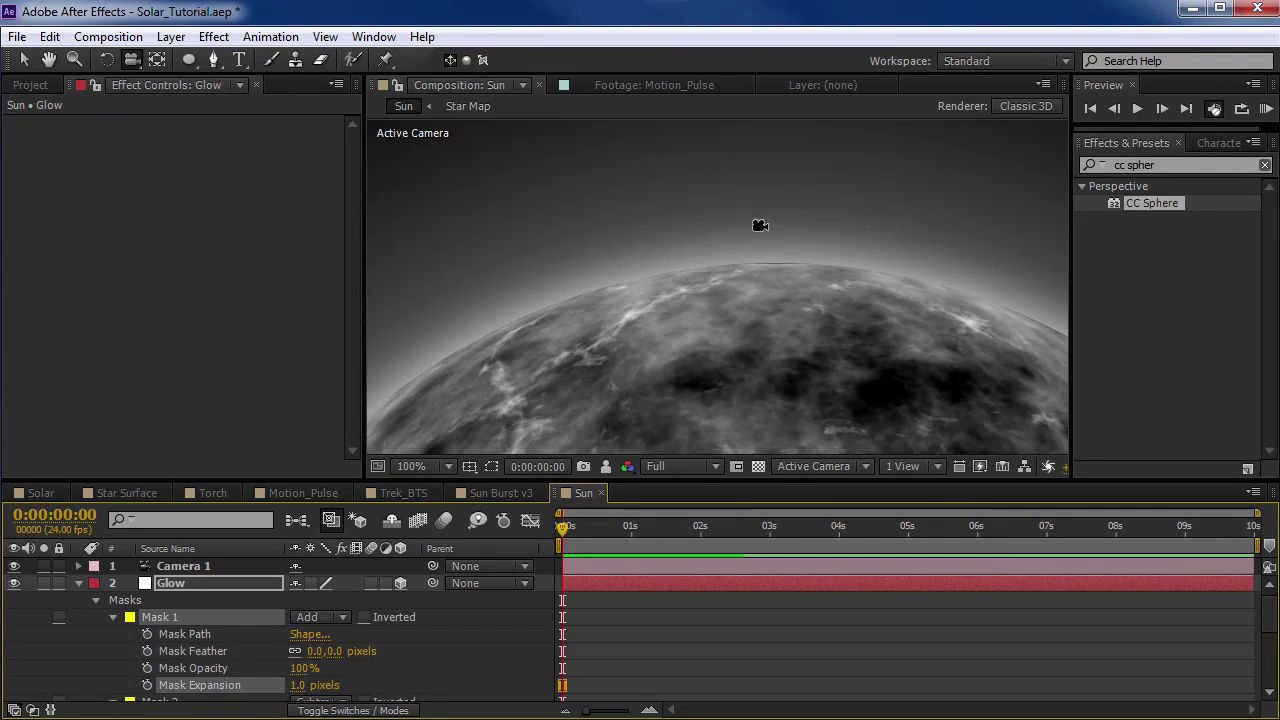
{"action": "scroll", "coordinate": [717, 392], "scroll_direction": "down", "scroll_amount": 2}
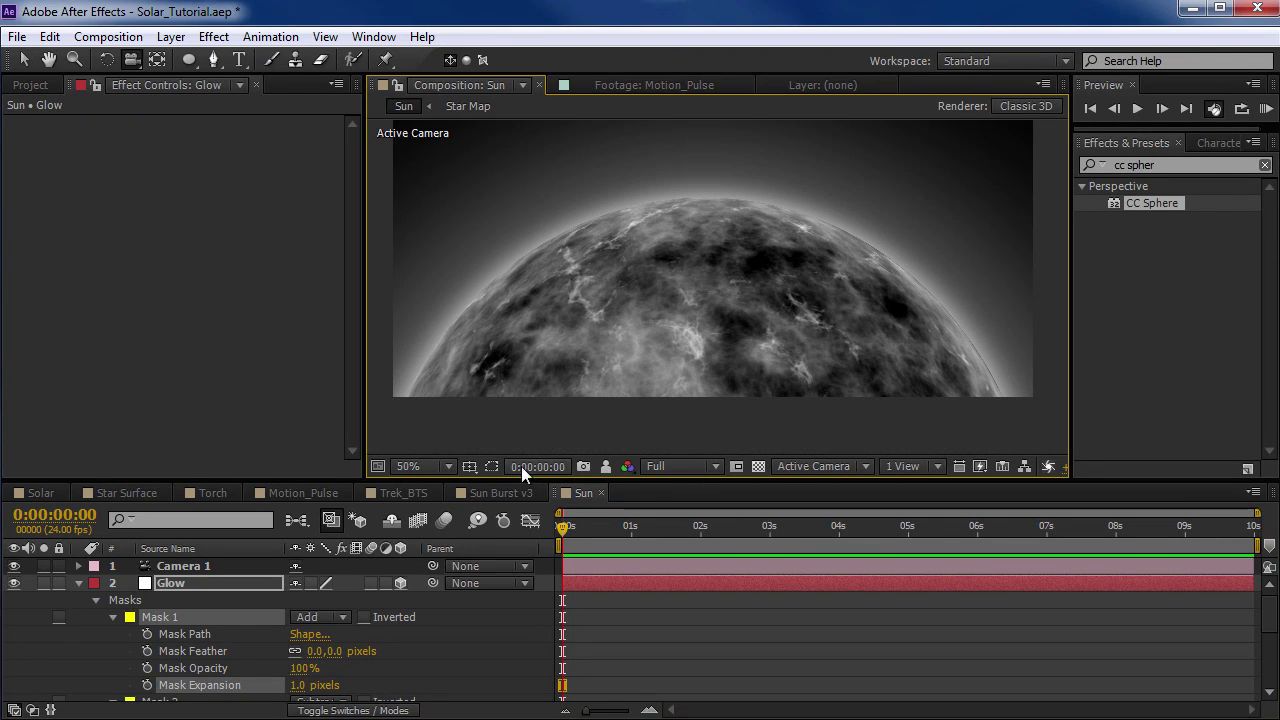
{"action": "left_click", "coordinate": [676, 466]}
{"action": "left_click", "coordinate": [686, 540]}
Step: Duplicate the top Glow layer and set the copy's Mask 2 feather to 29 pixels
{"action": "left_click", "coordinate": [174, 590]}
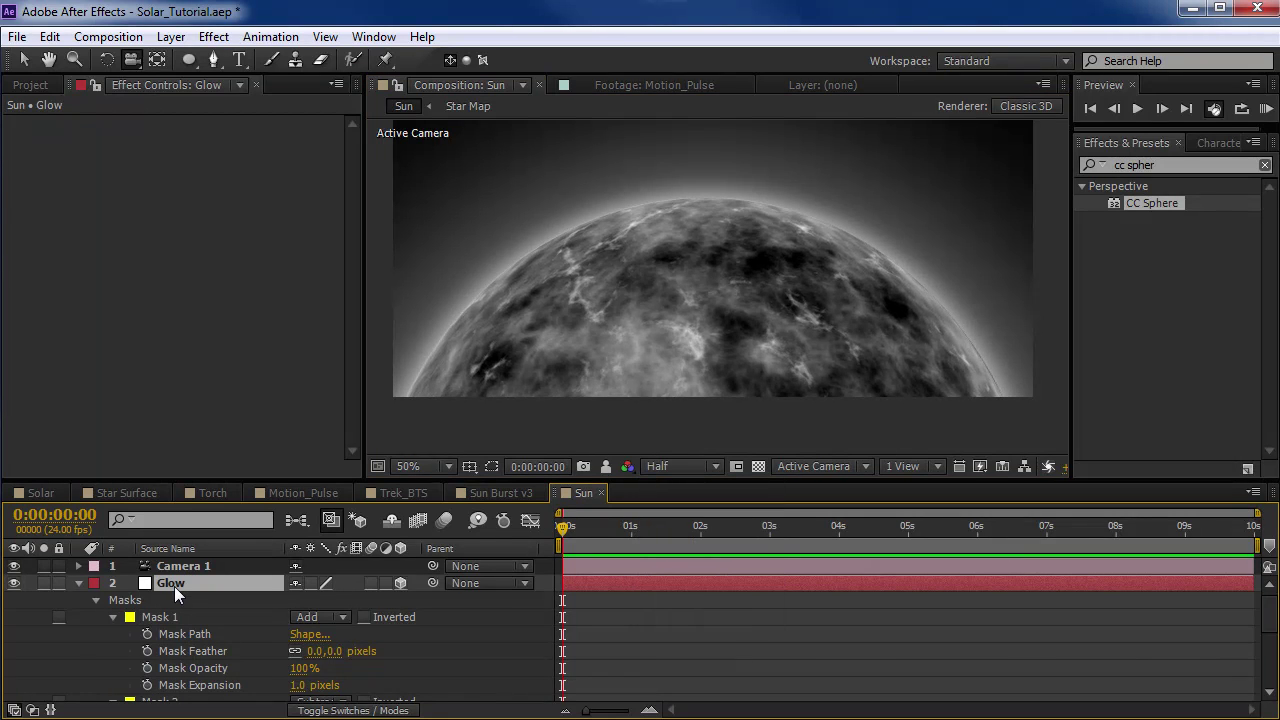
{"action": "left_click", "coordinate": [77, 583]}
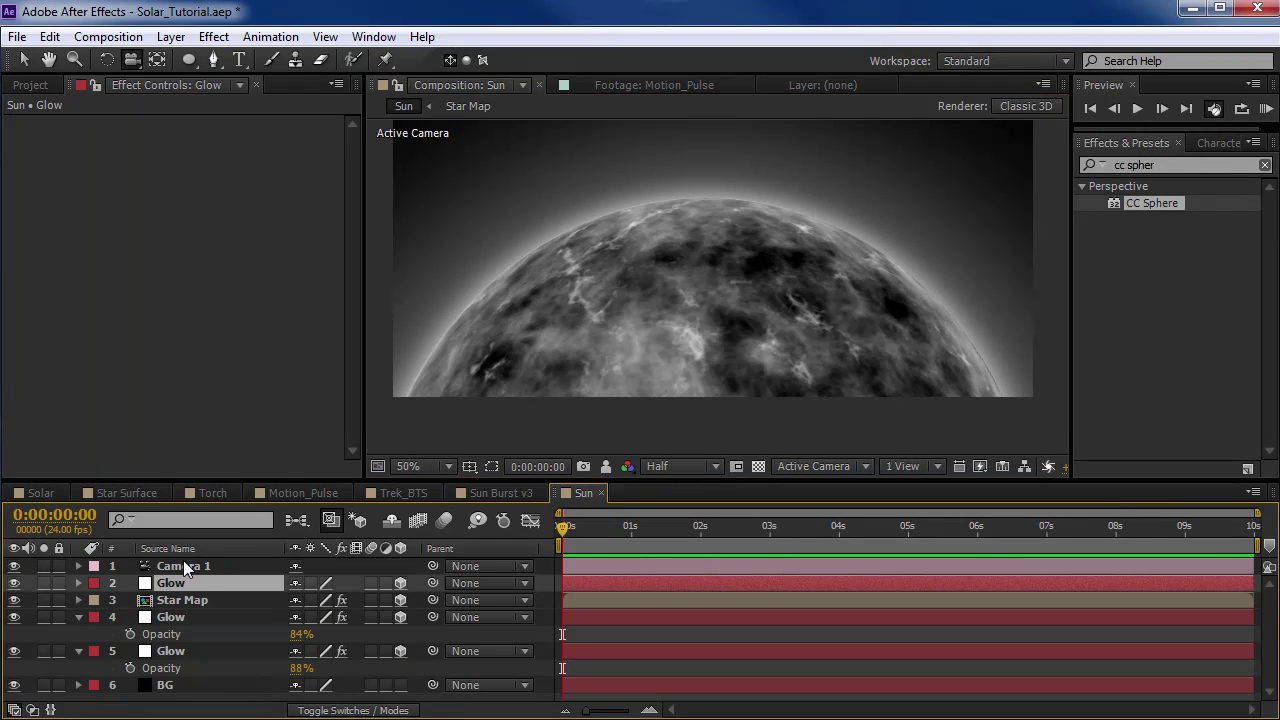
{"action": "key", "text": "ctrl+d"}
{"action": "scroll", "coordinate": [614, 343], "scroll_direction": "up", "scroll_amount": 2}
{"action": "left_click", "coordinate": [78, 583]}
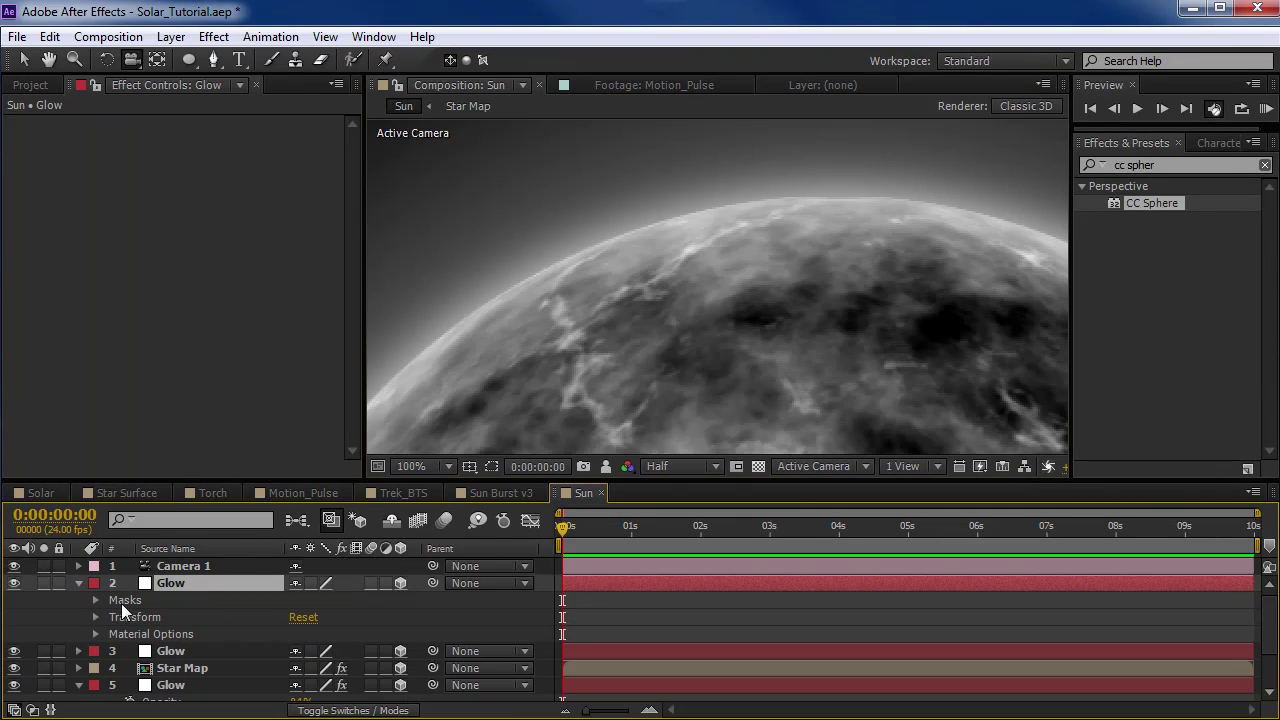
{"action": "left_click", "coordinate": [95, 600]}
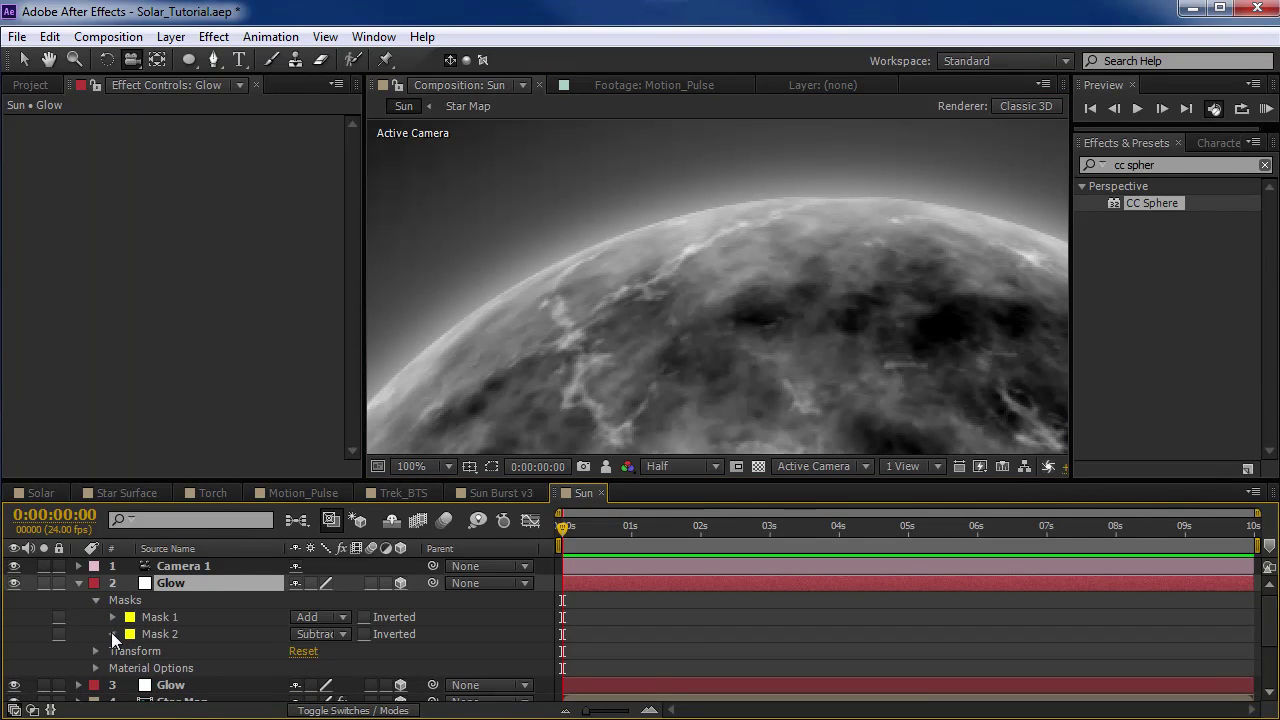
{"action": "left_click", "coordinate": [112, 633]}
{"action": "left_click_drag", "start_coordinate": [318, 658], "coordinate": [240, 667]}
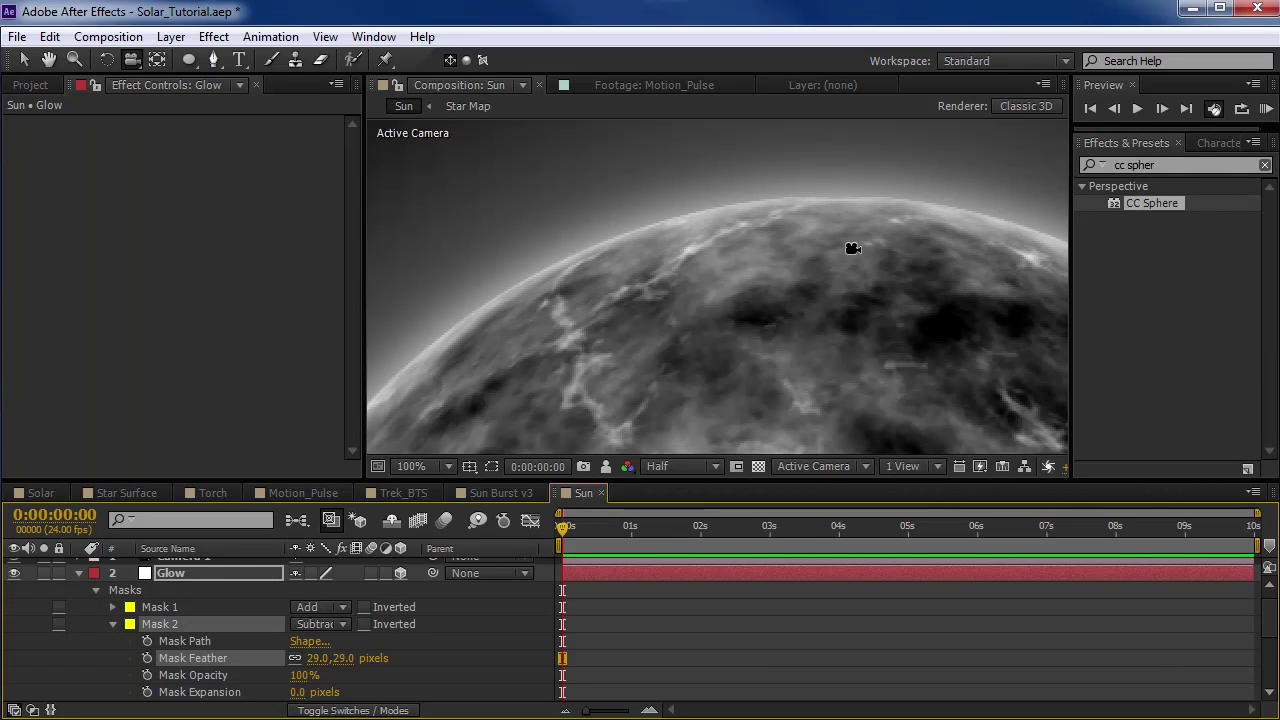
{"action": "key", "text": "h"}
{"action": "scroll", "coordinate": [851, 249], "scroll_direction": "down", "scroll_amount": 2}
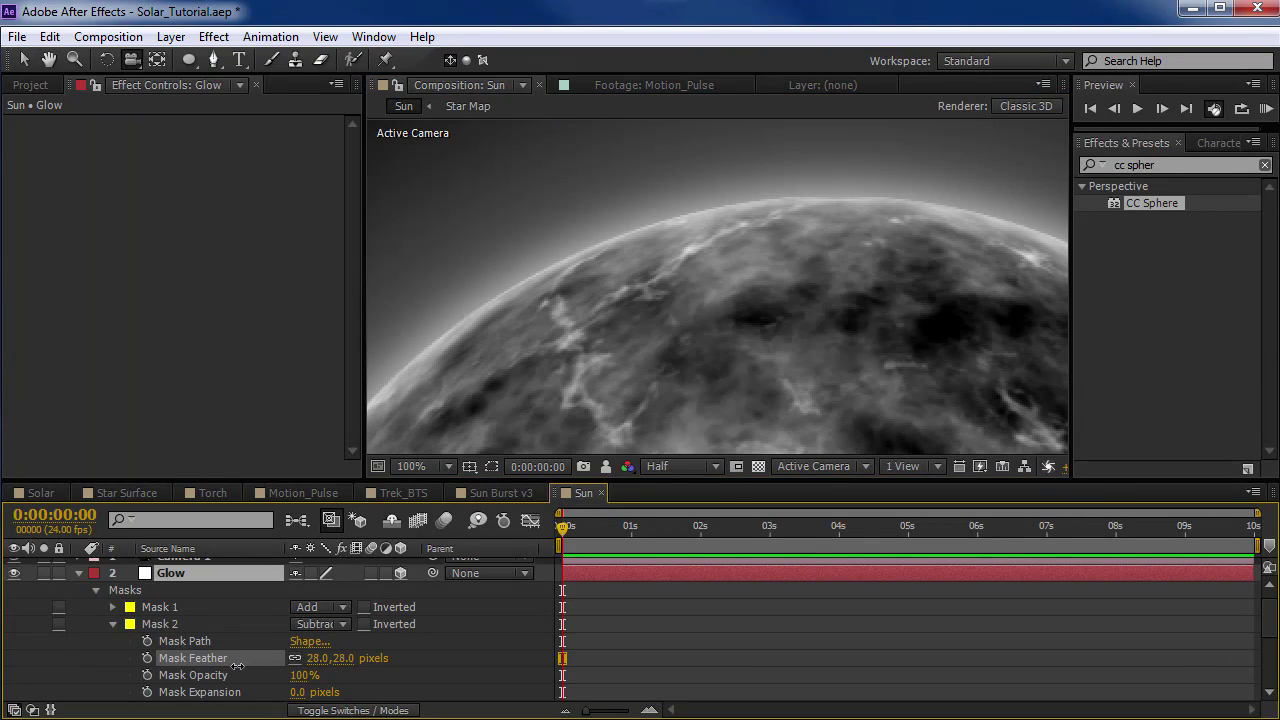
{"action": "left_click_drag", "start_coordinate": [237, 666], "coordinate": [240, 666]}
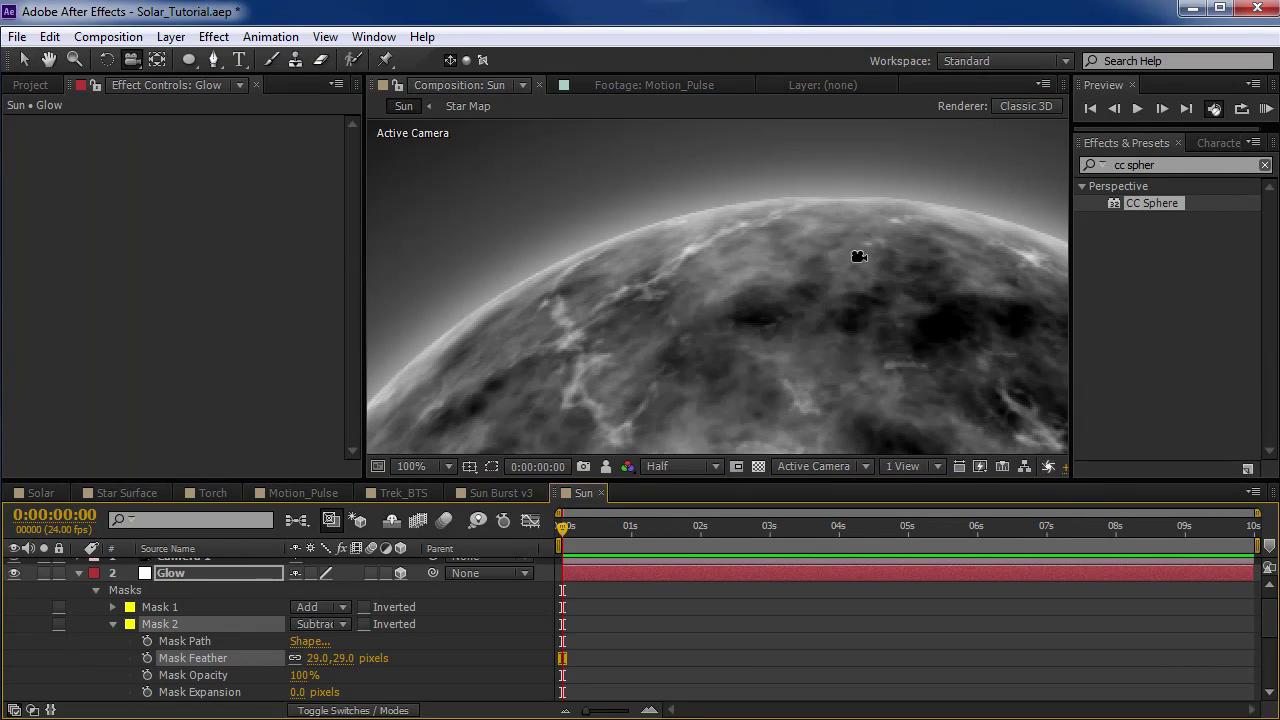
Step: Recenter the whole frame and move the camera to check the rim glow along the sun's edge
{"action": "scroll", "coordinate": [857, 254], "scroll_direction": "down", "scroll_amount": 2}
{"action": "key", "text": "h"}
{"action": "key", "text": "c"}
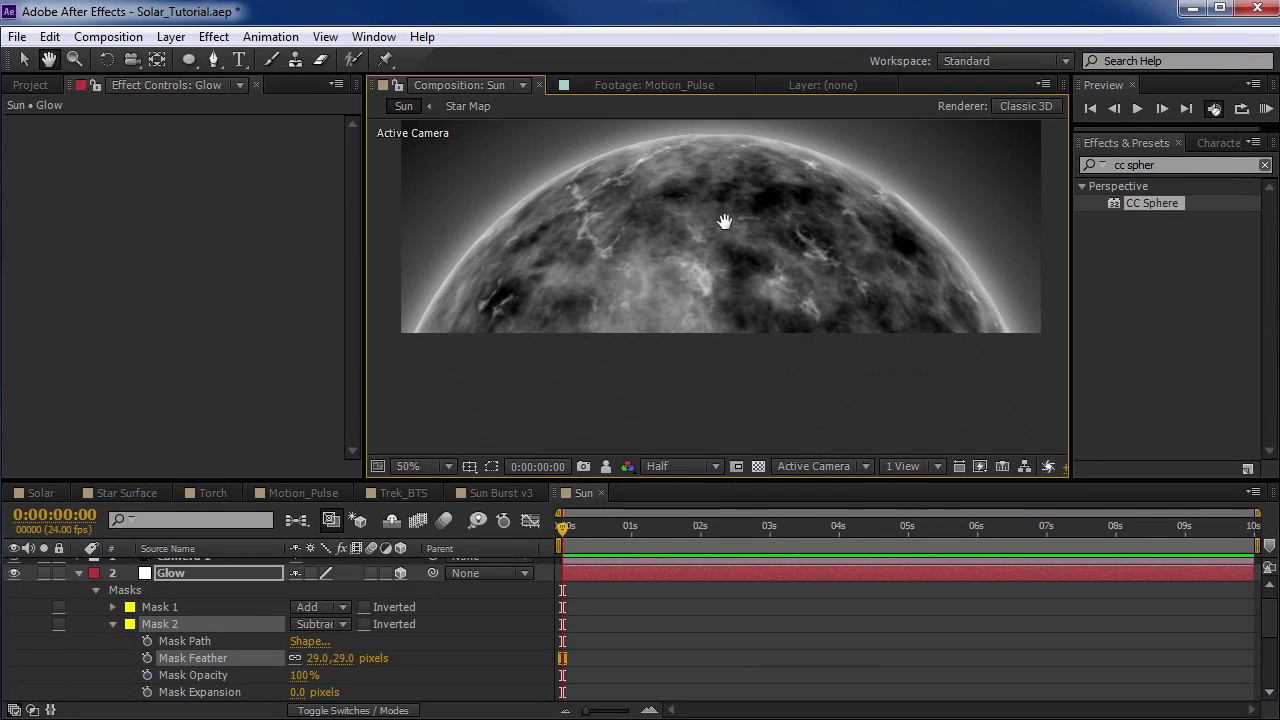
{"action": "left_click_drag", "start_coordinate": [723, 220], "coordinate": [369, 466]}
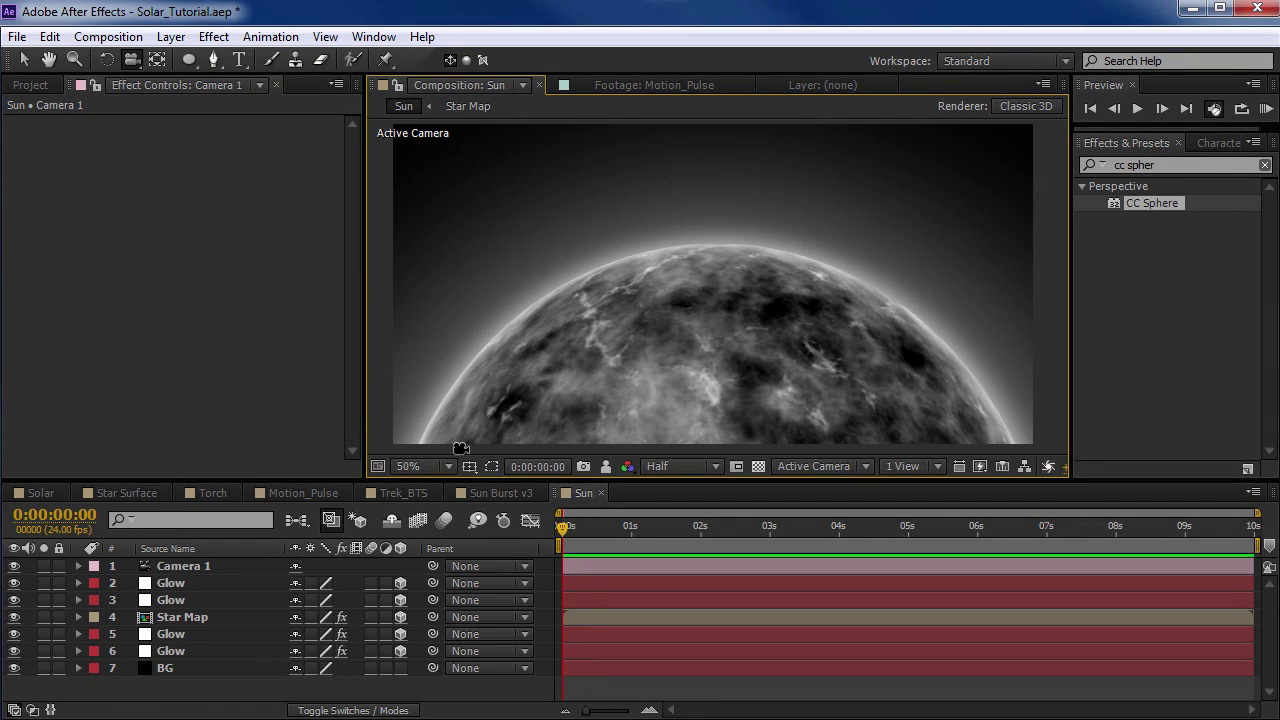
{"action": "left_click", "coordinate": [250, 690]}
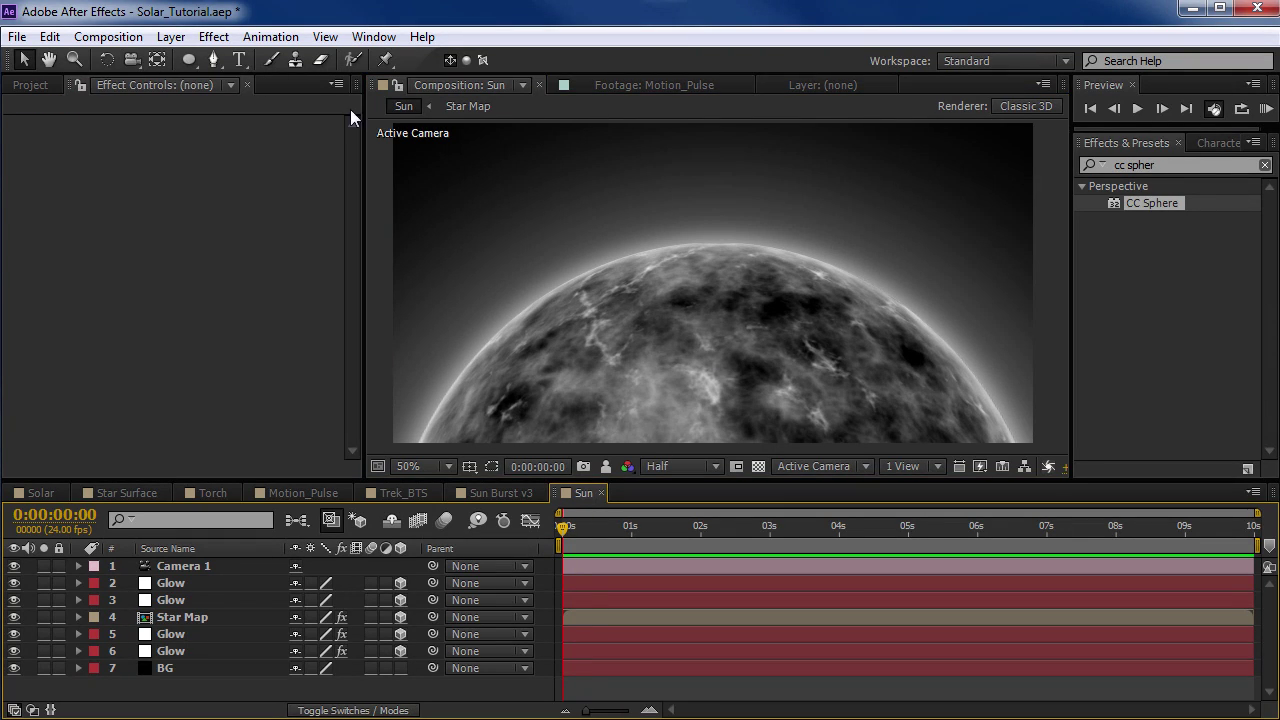
Step: Create a white solid named Torch, 1280 px wide and 640 px high
{"action": "left_click", "coordinate": [172, 38]}
{"action": "mouse_move", "coordinate": [186, 63]}
{"action": "left_click", "coordinate": [562, 82]}
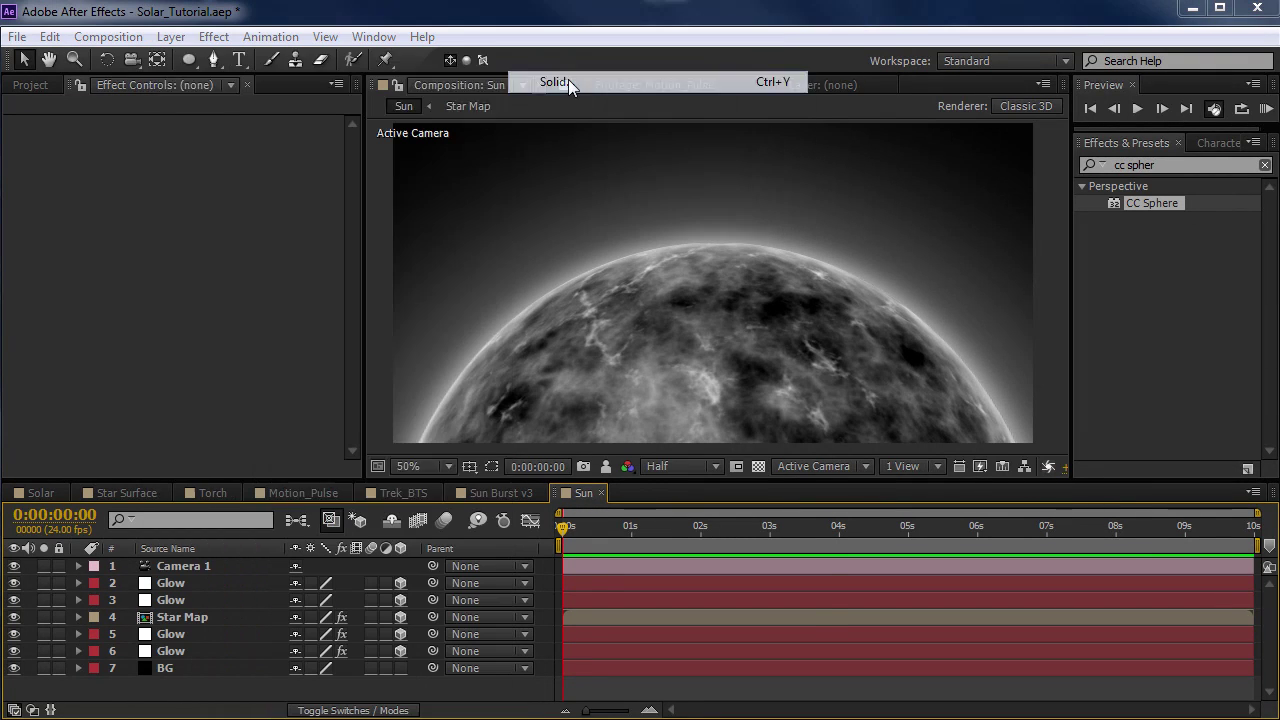
{"action": "type", "text": "Torch"}
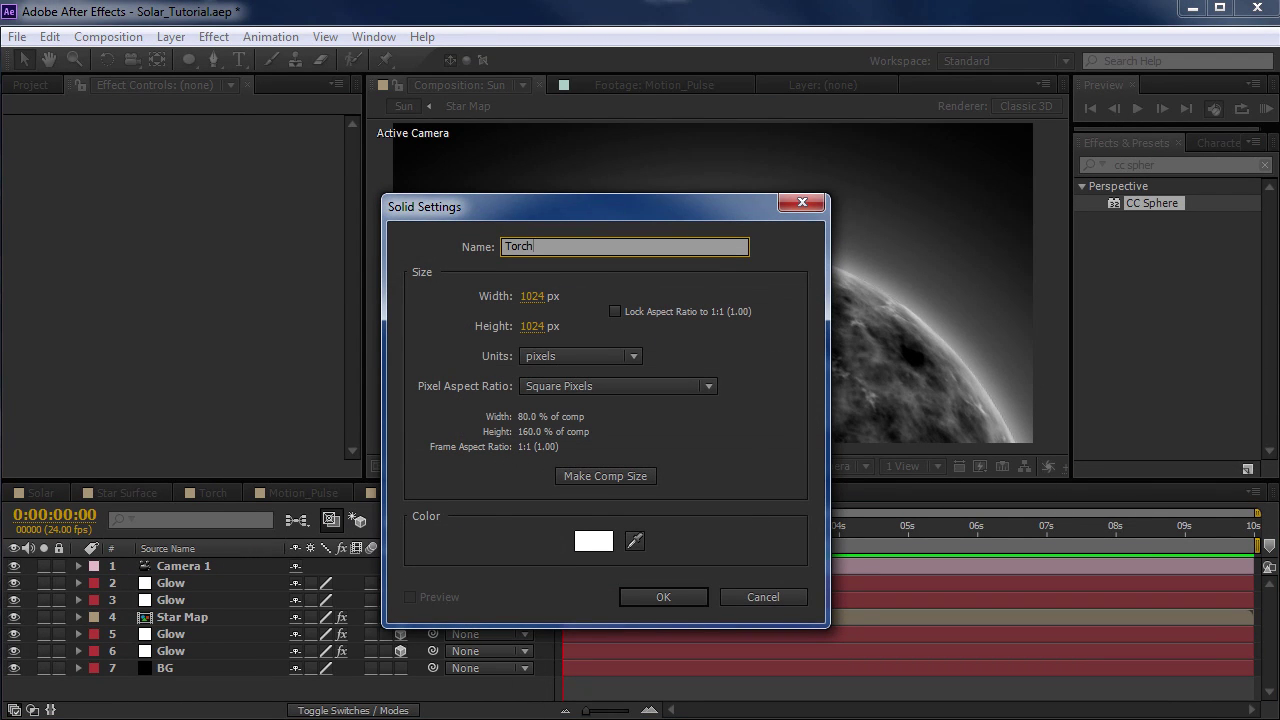
{"action": "left_click", "coordinate": [532, 297]}
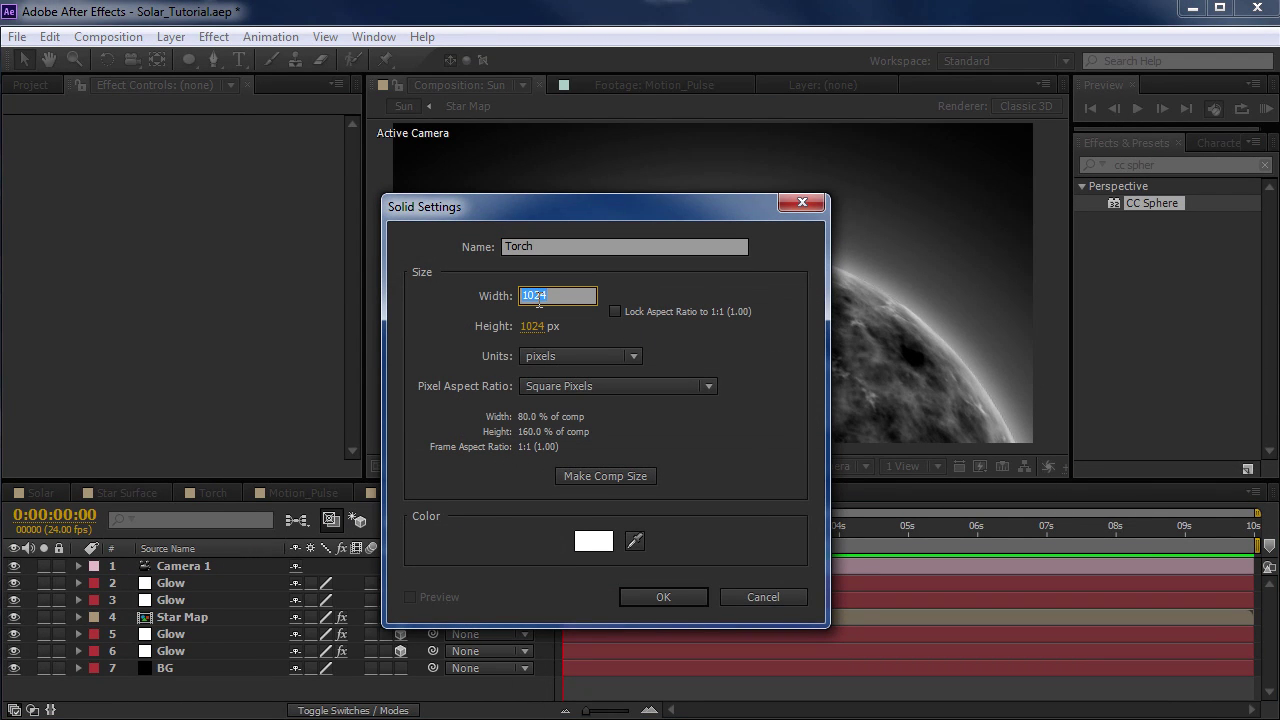
{"action": "type", "text": "1280"}
{"action": "key", "text": "Tab"}
{"action": "type", "text": "640"}
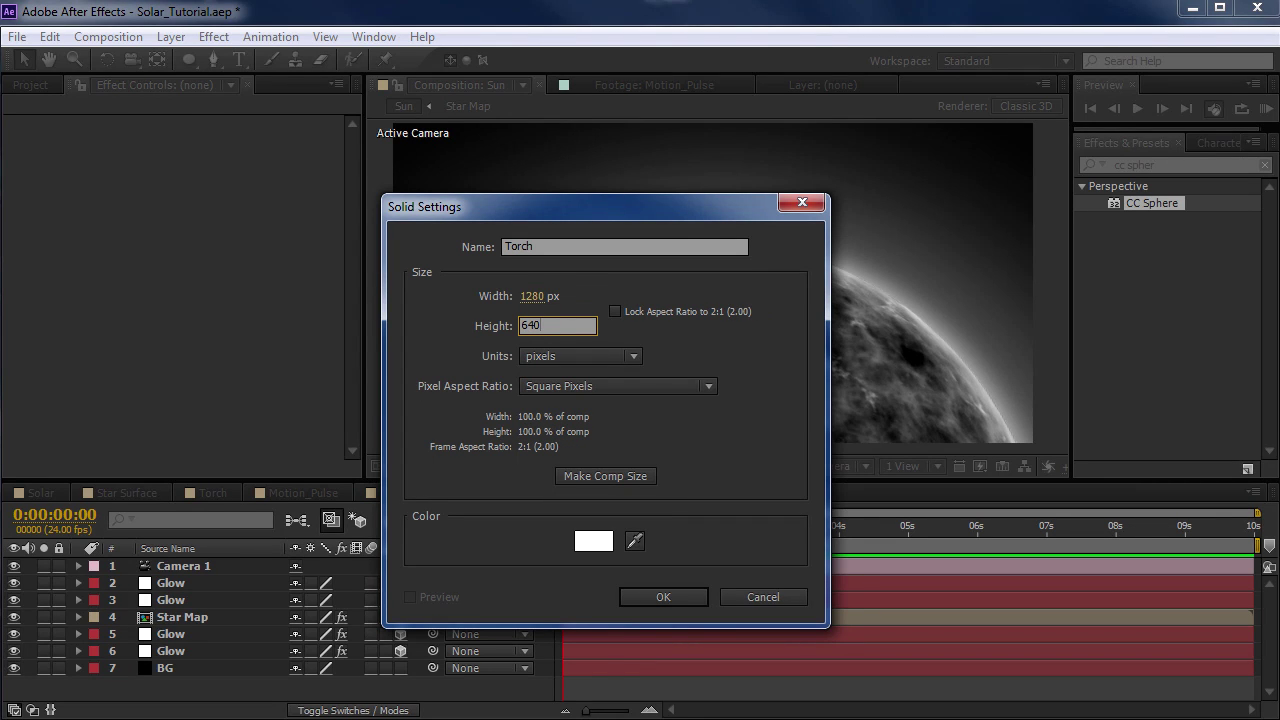
{"action": "left_click", "coordinate": [661, 597]}
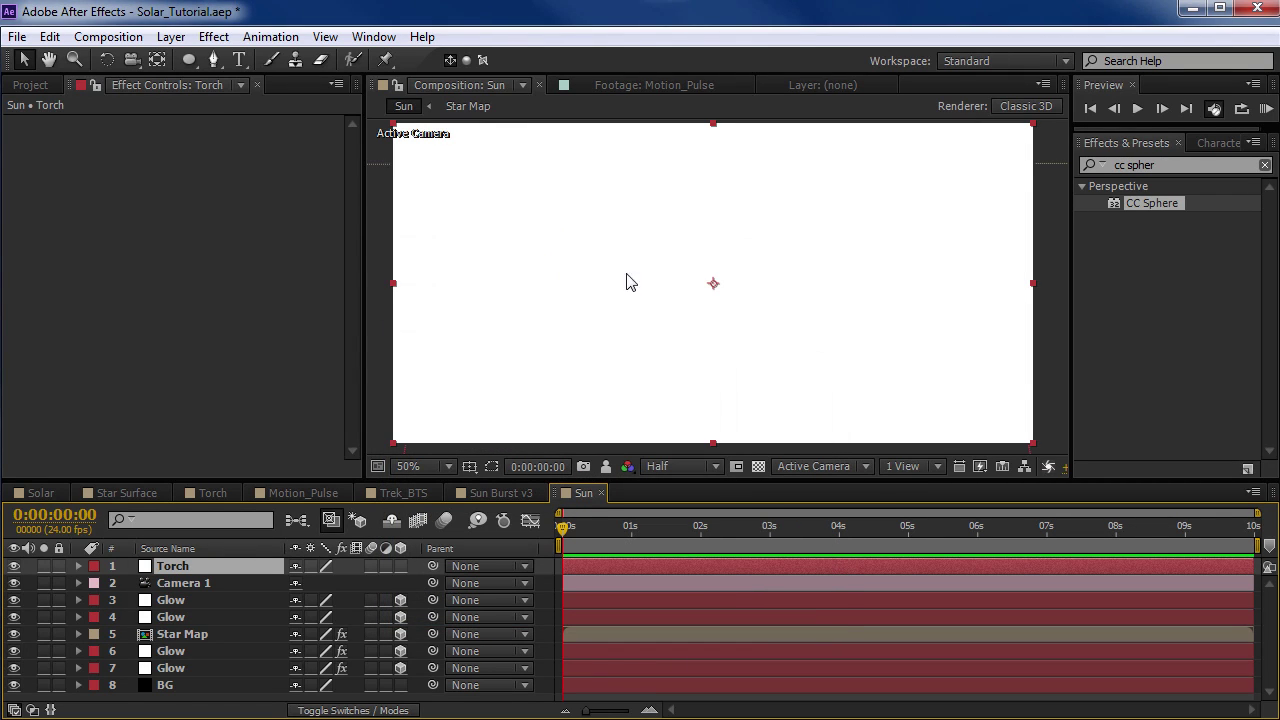
Step: Pre-compose the Torch solid as Torch, leaving all attributes in Sun, and open the new composition
{"action": "left_click", "coordinate": [170, 37]}
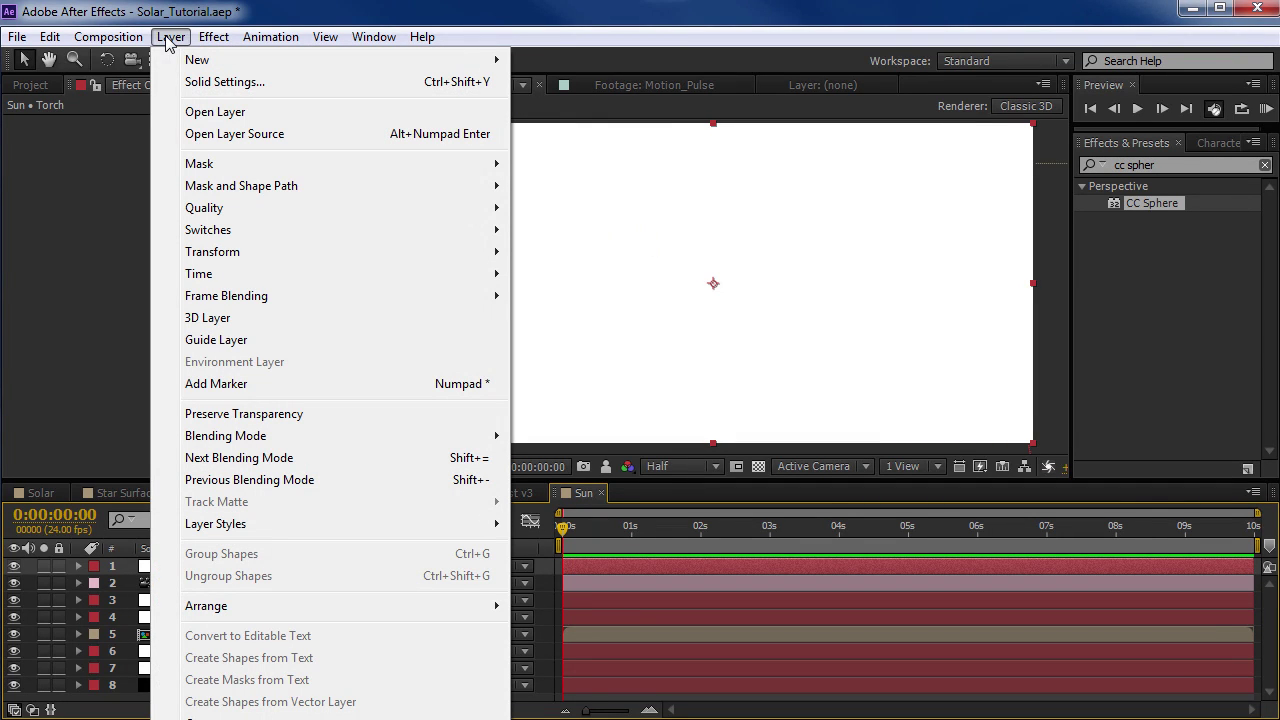
{"action": "key", "text": "ctrl+shift+c"}
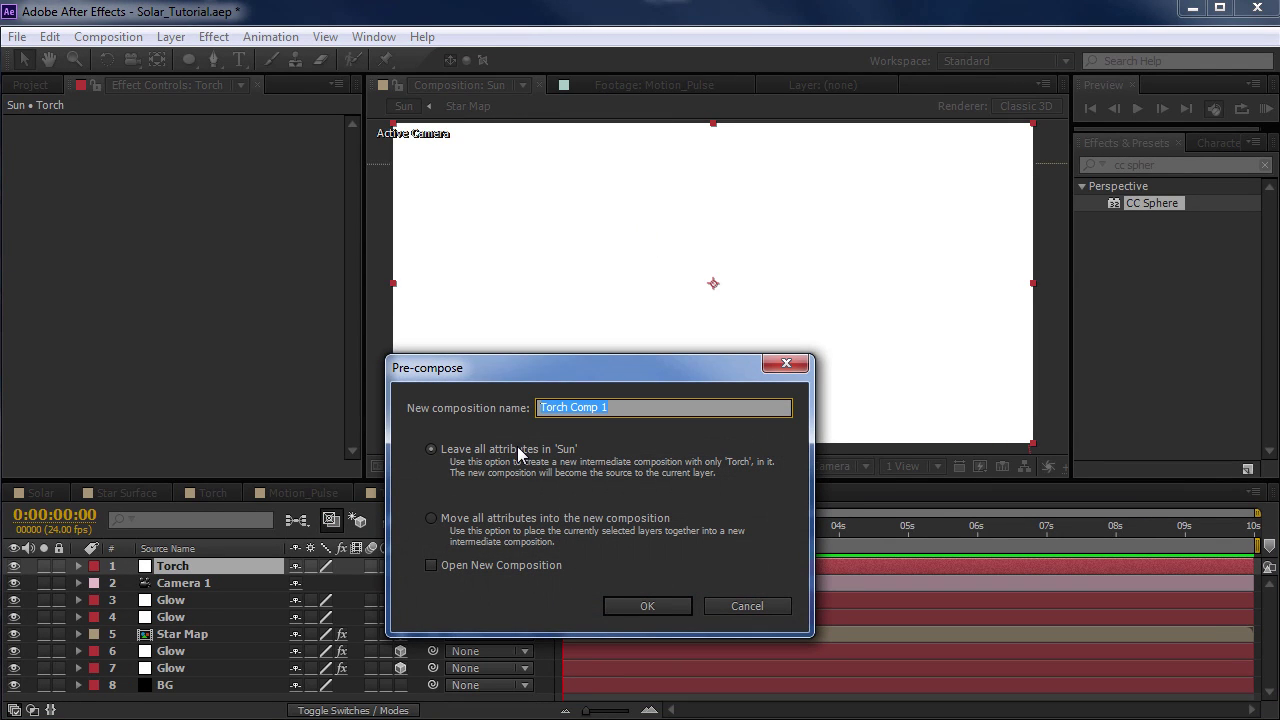
{"action": "type", "text": "Torch"}
{"action": "left_click", "coordinate": [630, 606]}
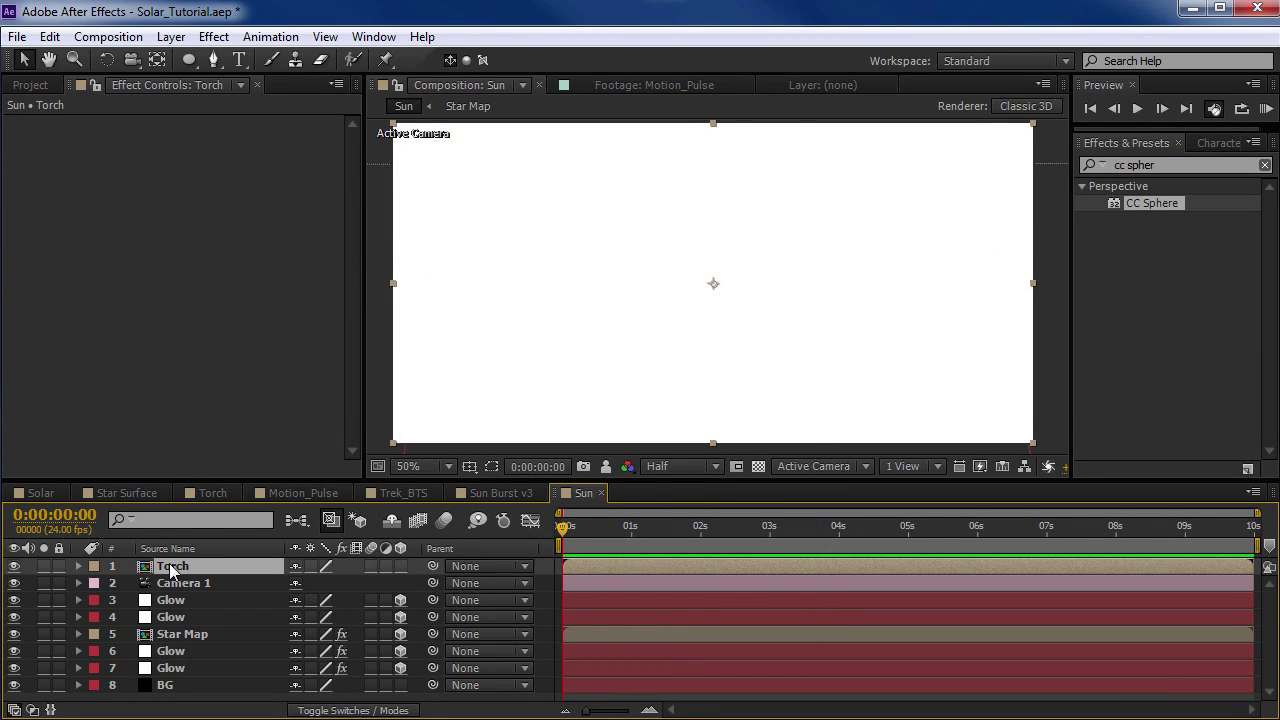
{"action": "double_click", "coordinate": [170, 567]}
{"action": "left_click", "coordinate": [632, 563]}
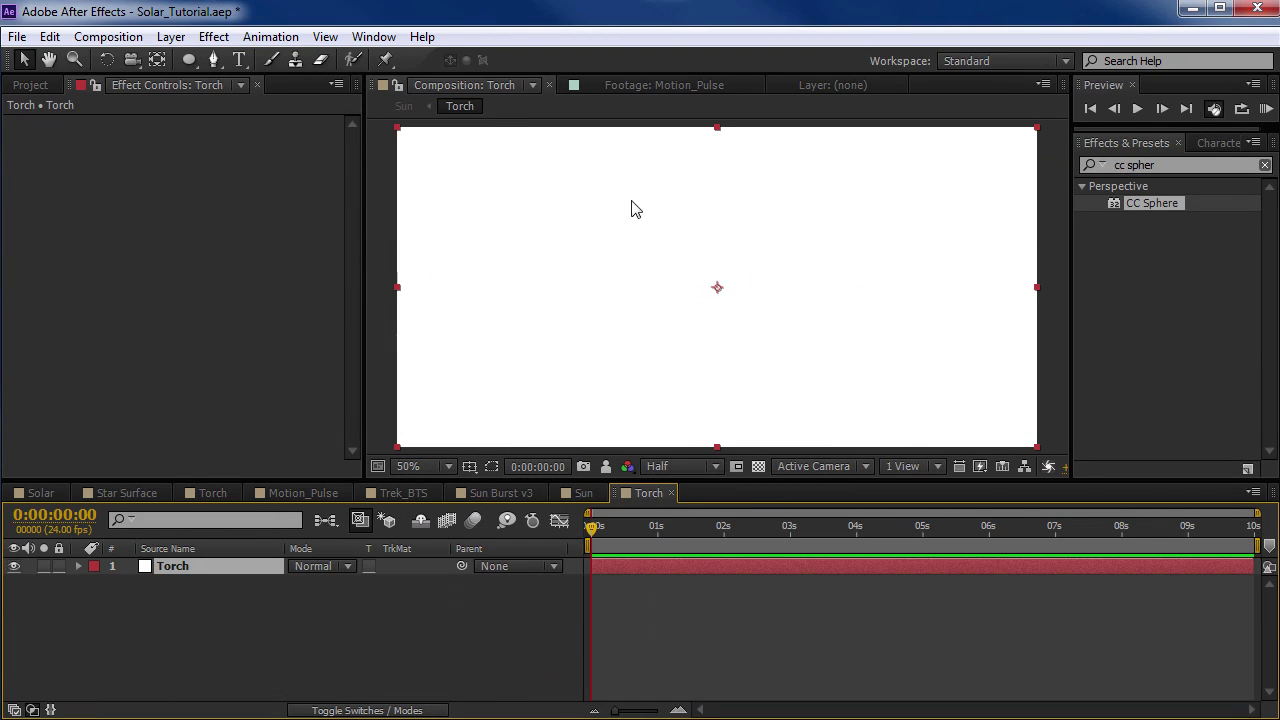
Step: Find the Fractal Noise effect and apply it to the Torch layer
{"action": "left_click", "coordinate": [1186, 162]}
{"action": "type", "text": "f"}
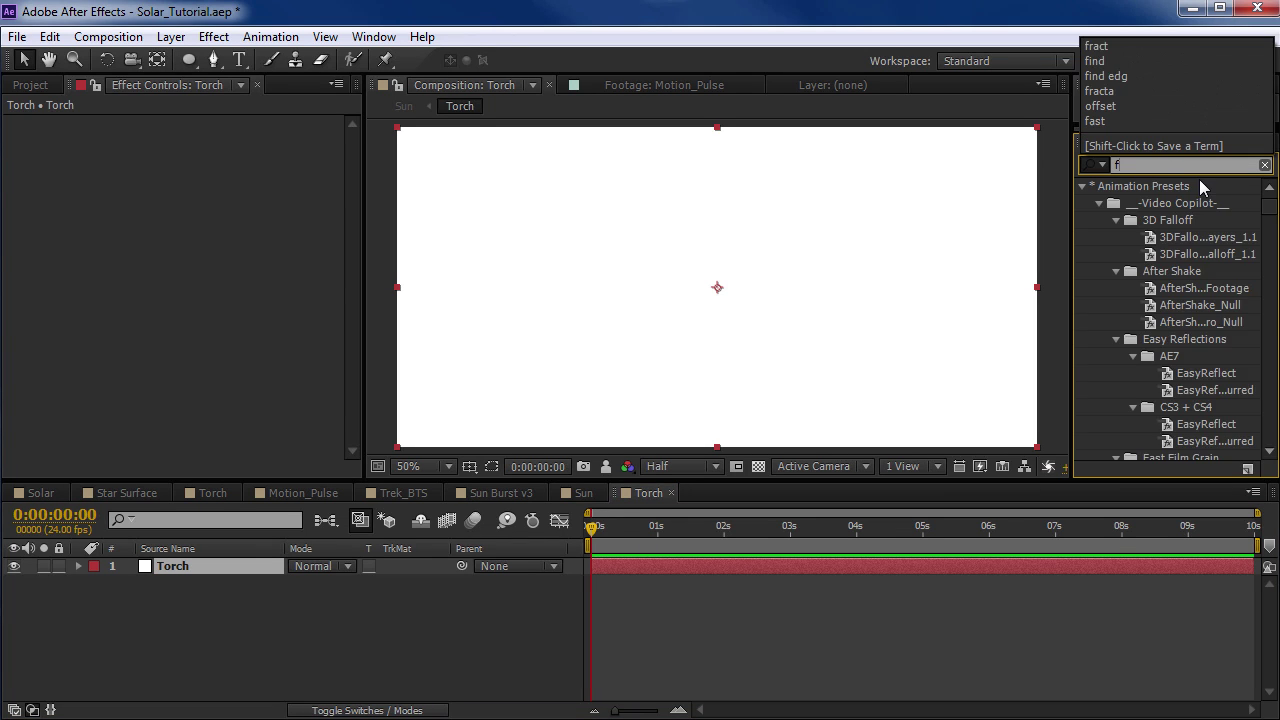
{"action": "type", "text": "racta"}
{"action": "left_click", "coordinate": [1158, 239]}
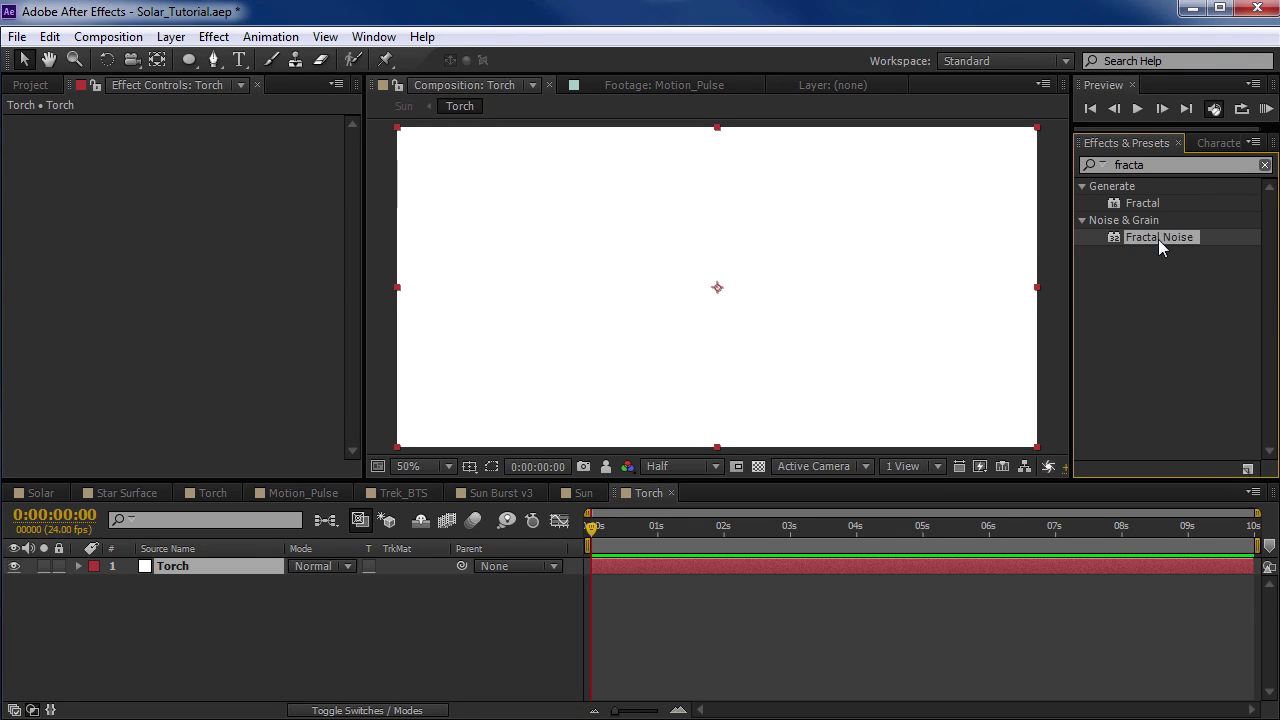
{"action": "left_click_drag", "start_coordinate": [1154, 239], "coordinate": [560, 270]}
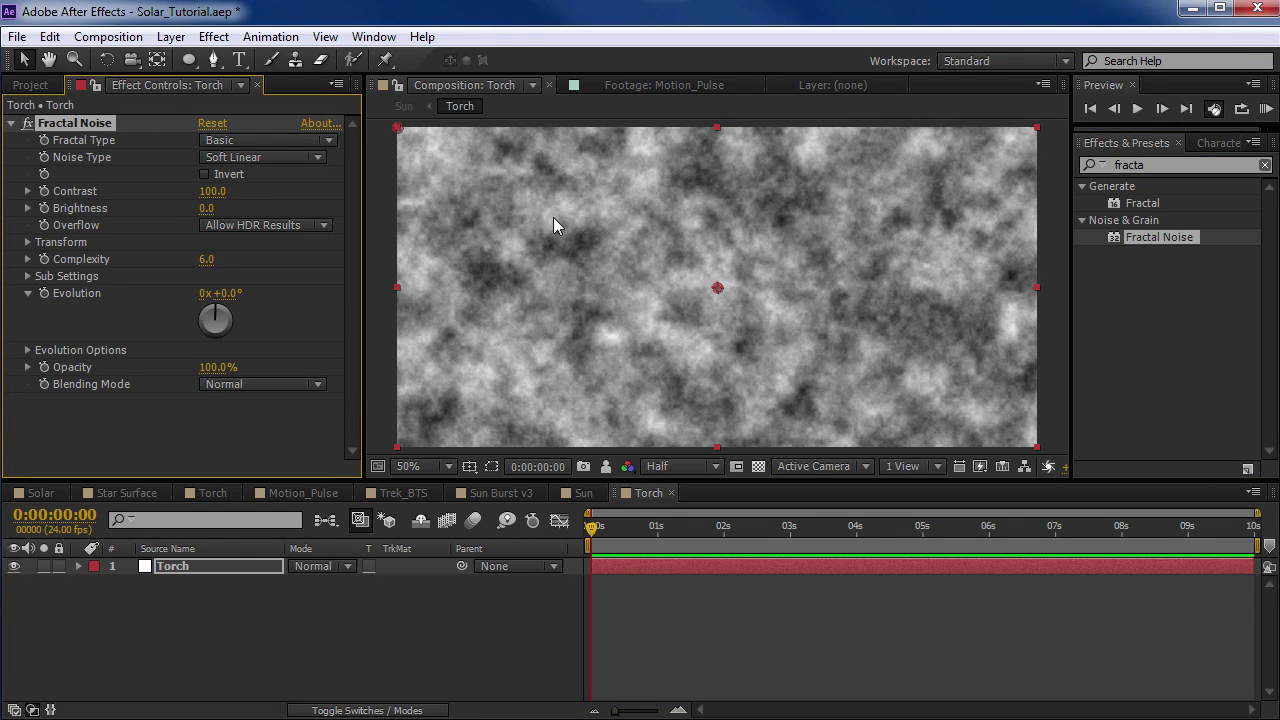
Step: Set Fractal Noise's Fractal Type to Dynamic Progressive
{"action": "left_click", "coordinate": [232, 158]}
{"action": "left_click", "coordinate": [237, 141]}
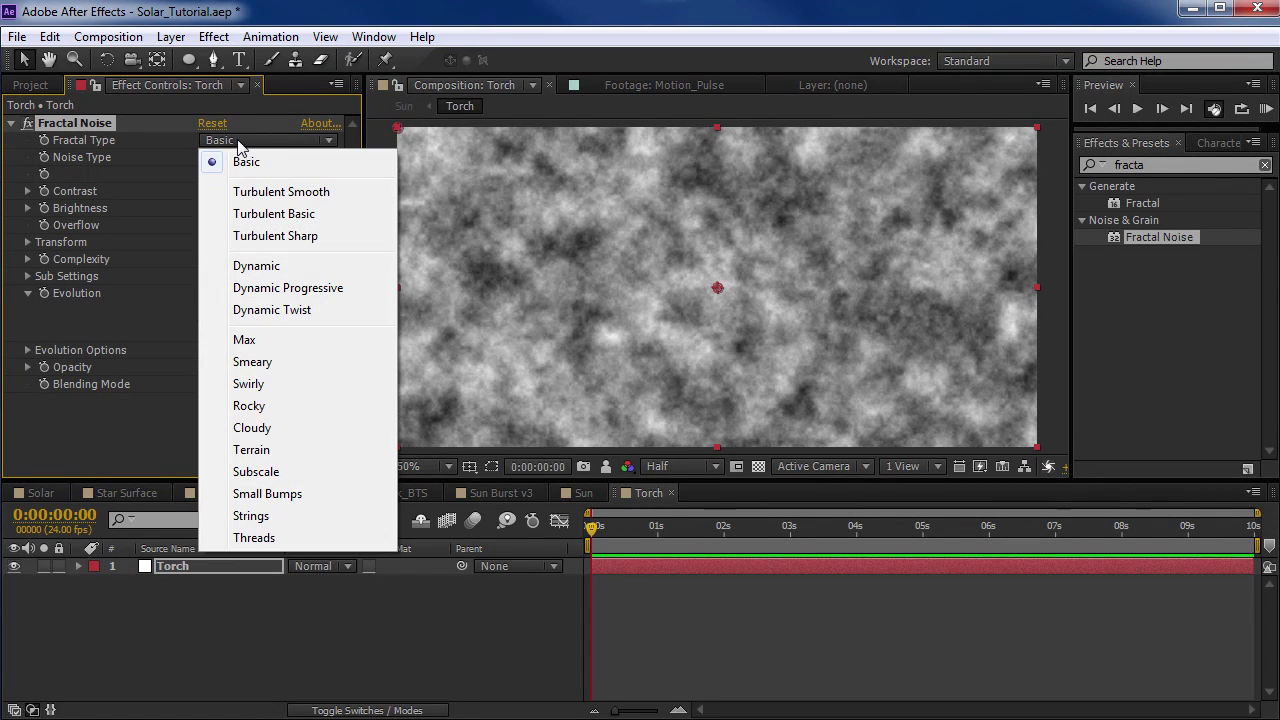
{"action": "left_click", "coordinate": [309, 297]}
Step: Expand Fractal Noise's Sub Settings and set Sub Rotation to 211 degrees
{"action": "key", "text": "slash"}
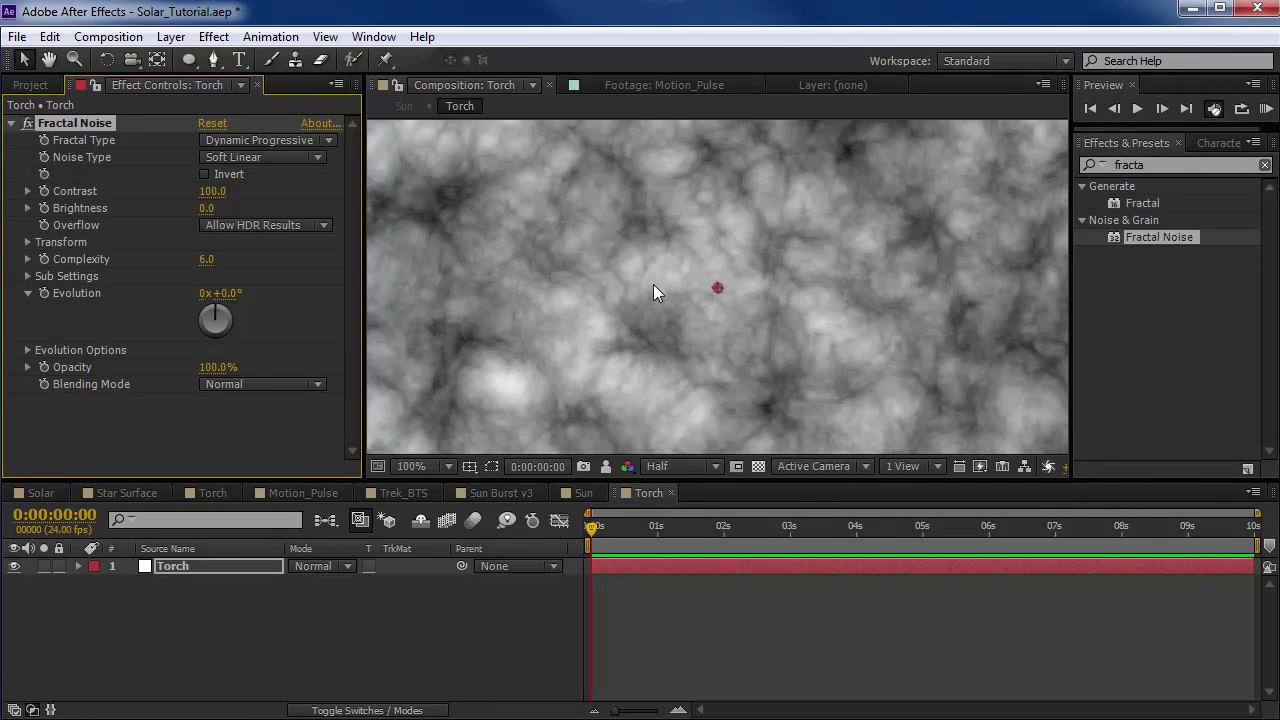
{"action": "left_click", "coordinate": [28, 277]}
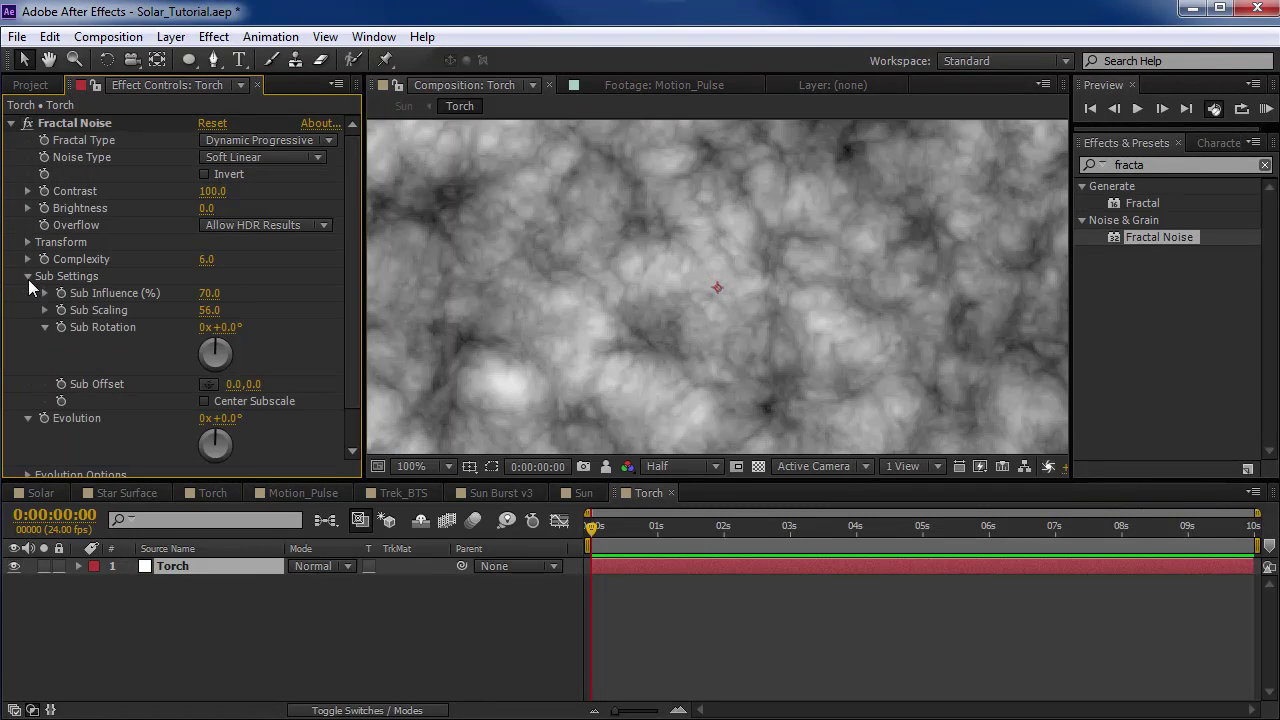
{"action": "left_click_drag", "start_coordinate": [216, 340], "coordinate": [425, 307]}
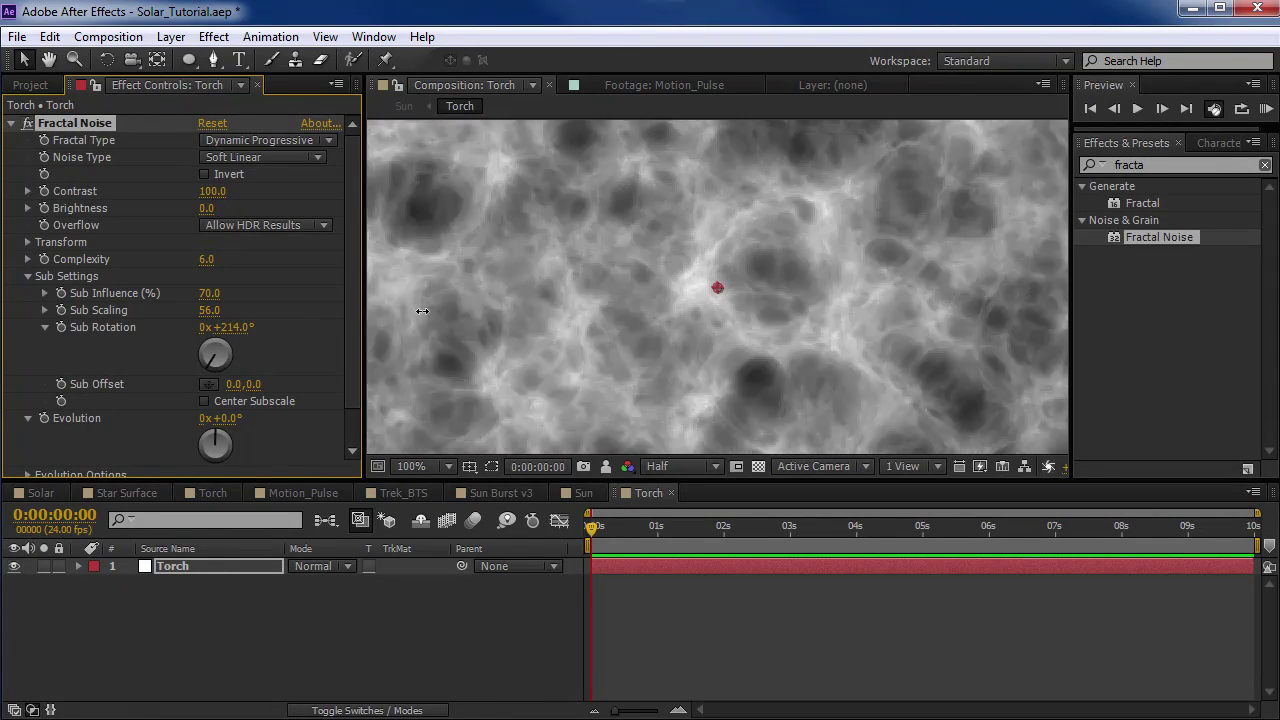
{"action": "key", "text": "comma"}
{"action": "key", "text": "period"}
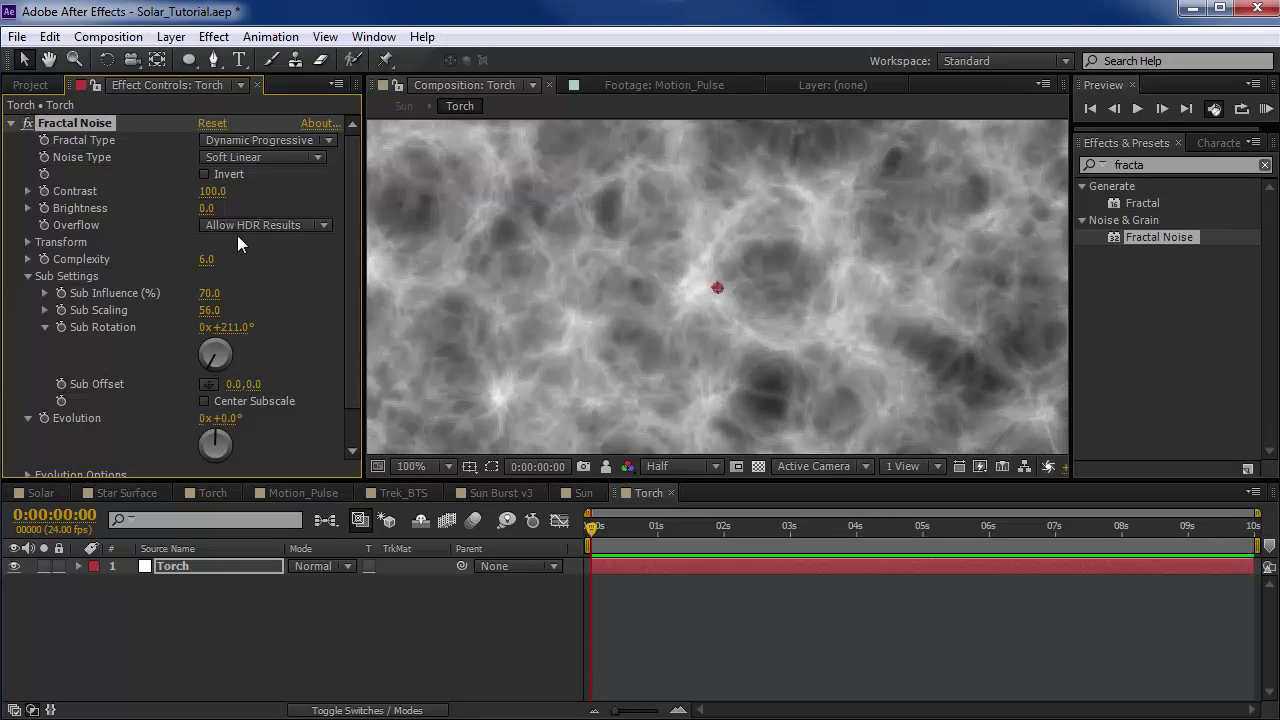
Step: Set Sub Influence to 76.4 and Sub Scaling to 57.1, viewing the composition at Full resolution
{"action": "left_click_drag", "start_coordinate": [209, 293], "coordinate": [239, 292]}
{"action": "left_click", "coordinate": [704, 462]}
{"action": "left_click", "coordinate": [693, 467]}
{"action": "left_click_drag", "start_coordinate": [207, 296], "coordinate": [228, 322]}
{"action": "scroll", "coordinate": [218, 392], "scroll_direction": "down", "scroll_amount": 1}
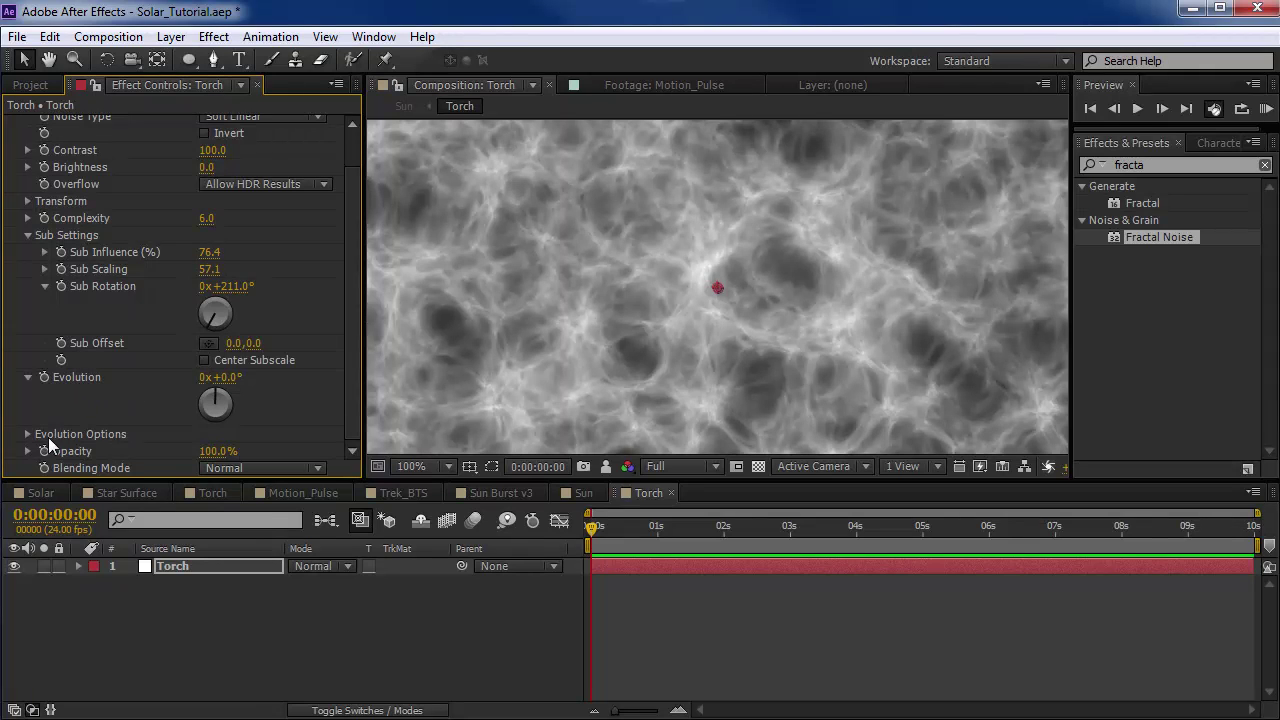
Step: Set Fractal Noise's Complexity to 9.8 and its Transform Scale to 233
{"action": "left_click_drag", "start_coordinate": [205, 228], "coordinate": [246, 214]}
{"action": "left_click", "coordinate": [28, 235]}
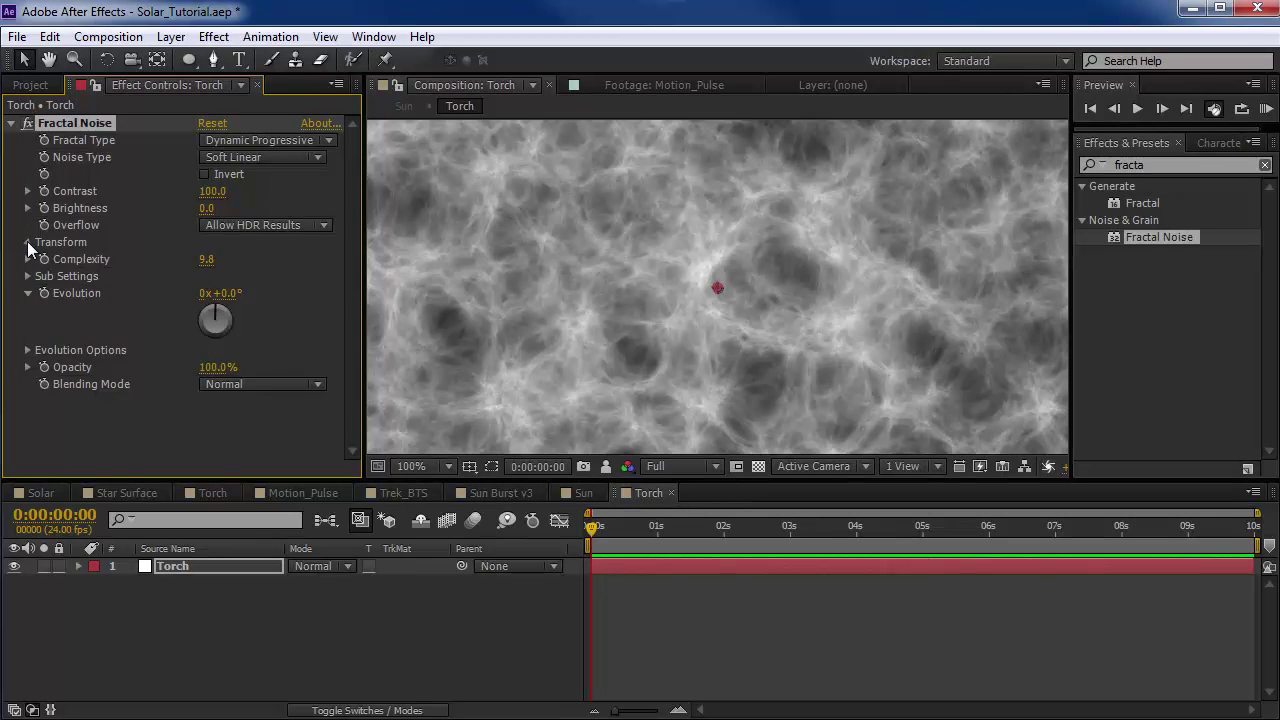
{"action": "left_click", "coordinate": [28, 242]}
{"action": "left_click", "coordinate": [45, 293]}
{"action": "left_click_drag", "start_coordinate": [106, 320], "coordinate": [165, 320]}
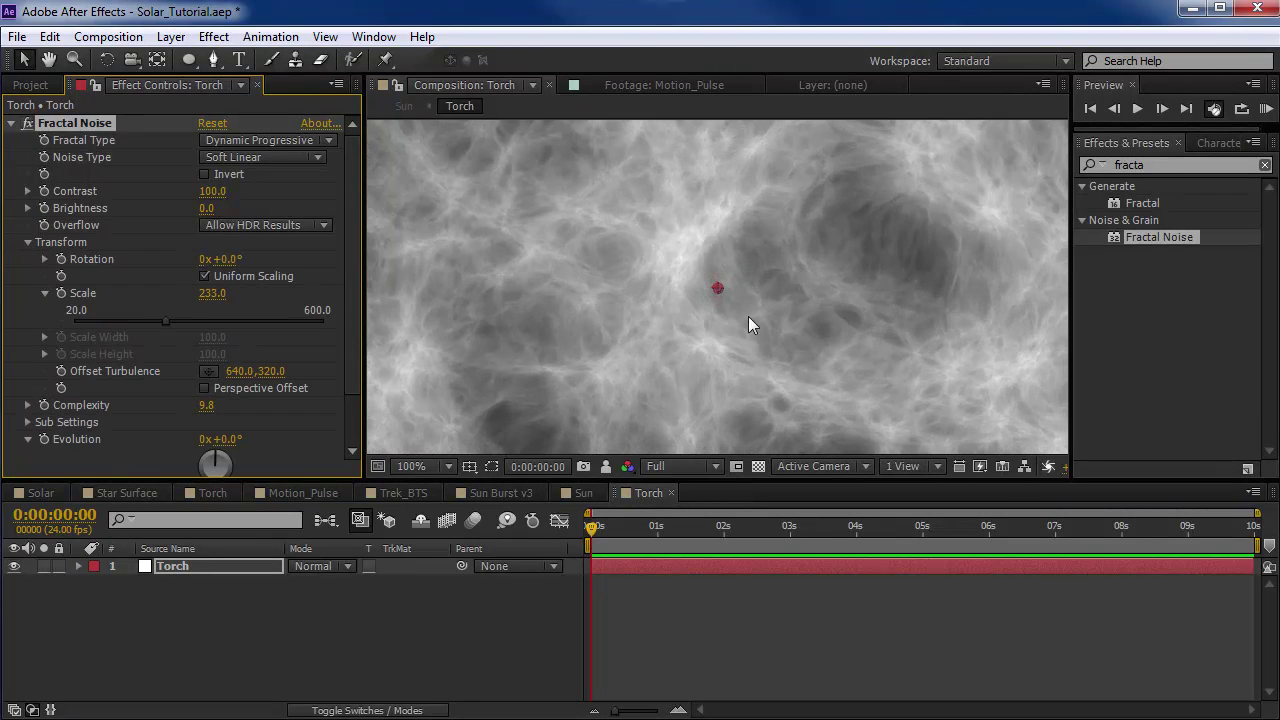
Step: Darken the noise by lowering Fractal Noise's Brightness to -44 and collapse its Transform group
{"action": "key", "text": "comma"}
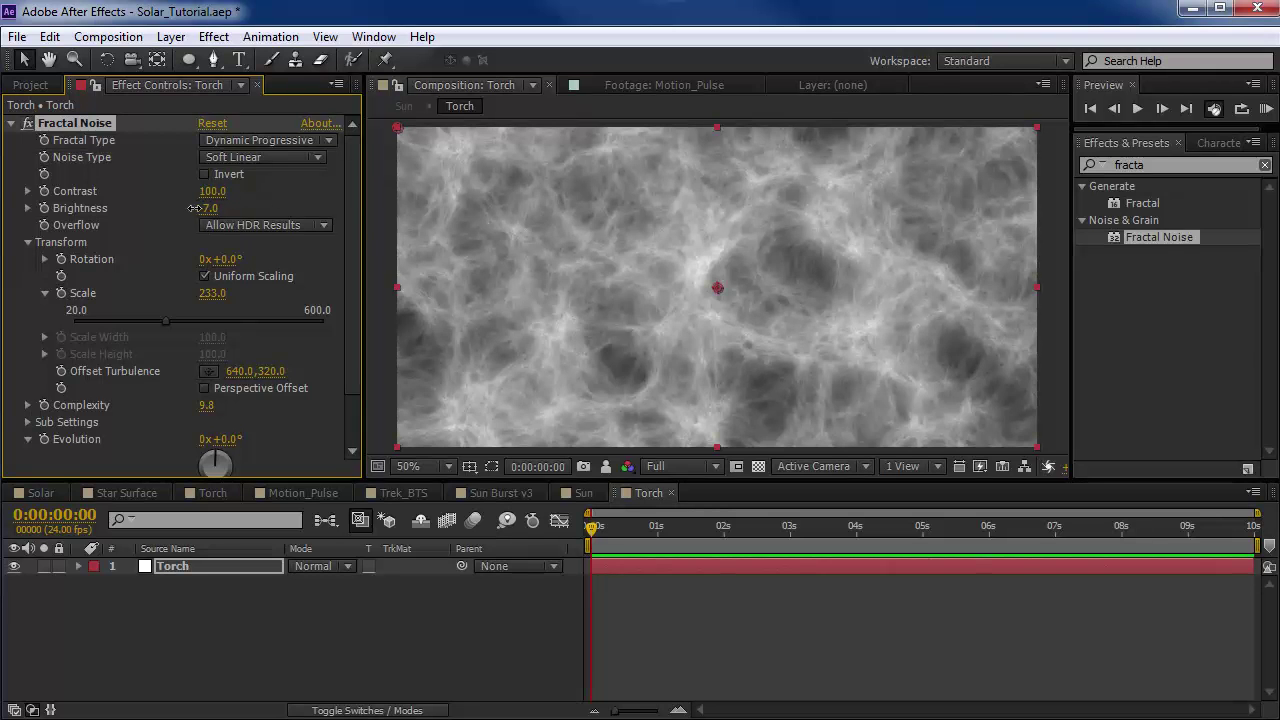
{"action": "left_click_drag", "start_coordinate": [206, 208], "coordinate": [171, 216]}
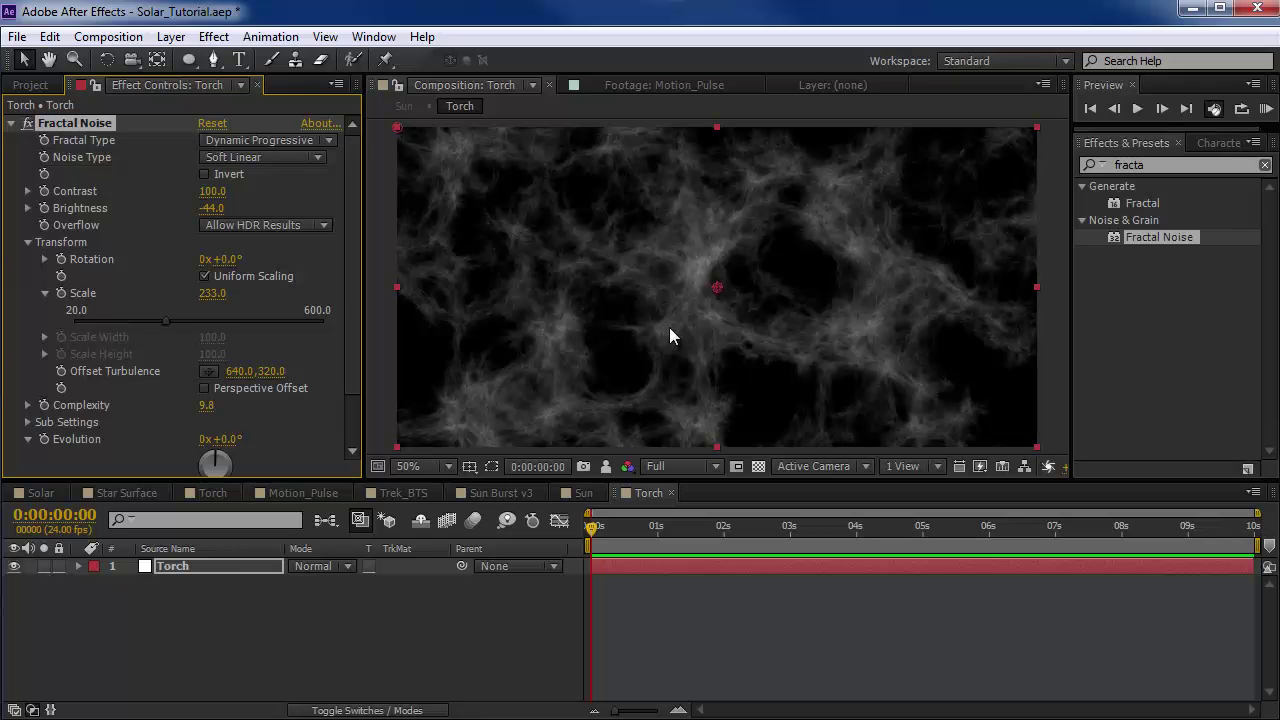
{"action": "left_click", "coordinate": [28, 242]}
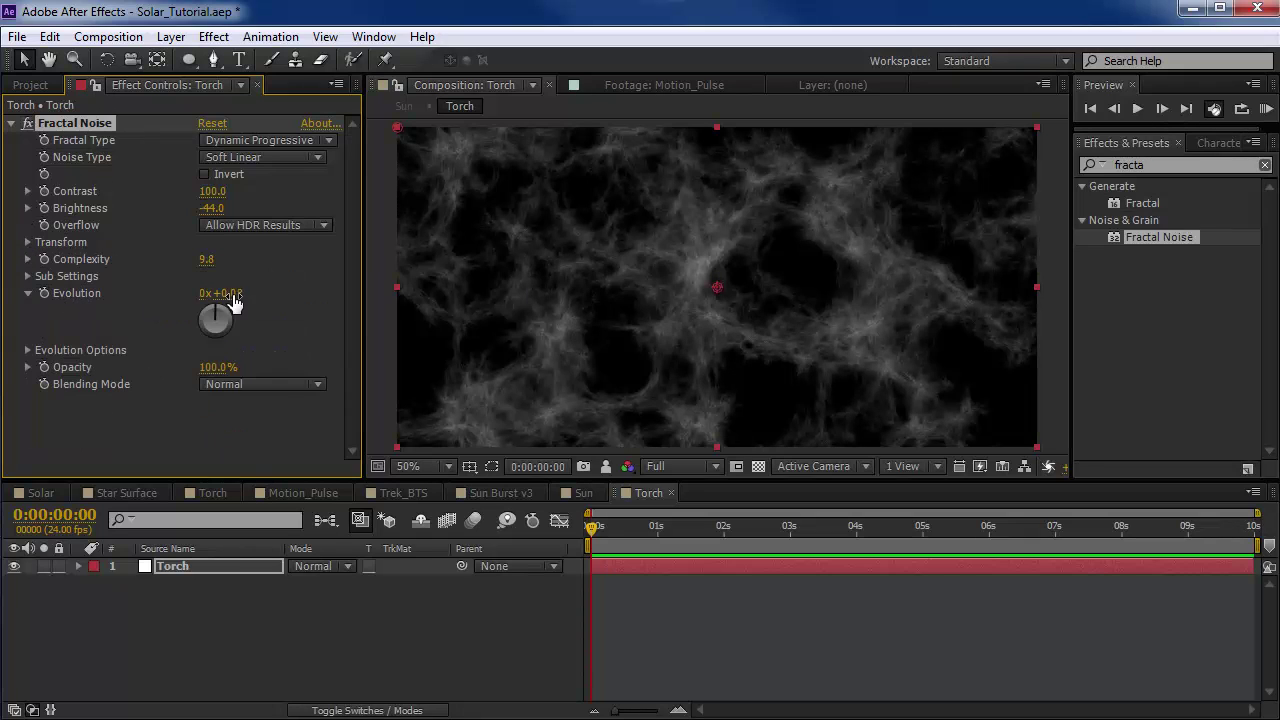
Step: Drive Fractal Noise's Evolution with the expression time*150 and preview the motion
{"action": "left_click_drag", "start_coordinate": [233, 302], "coordinate": [478, 308]}
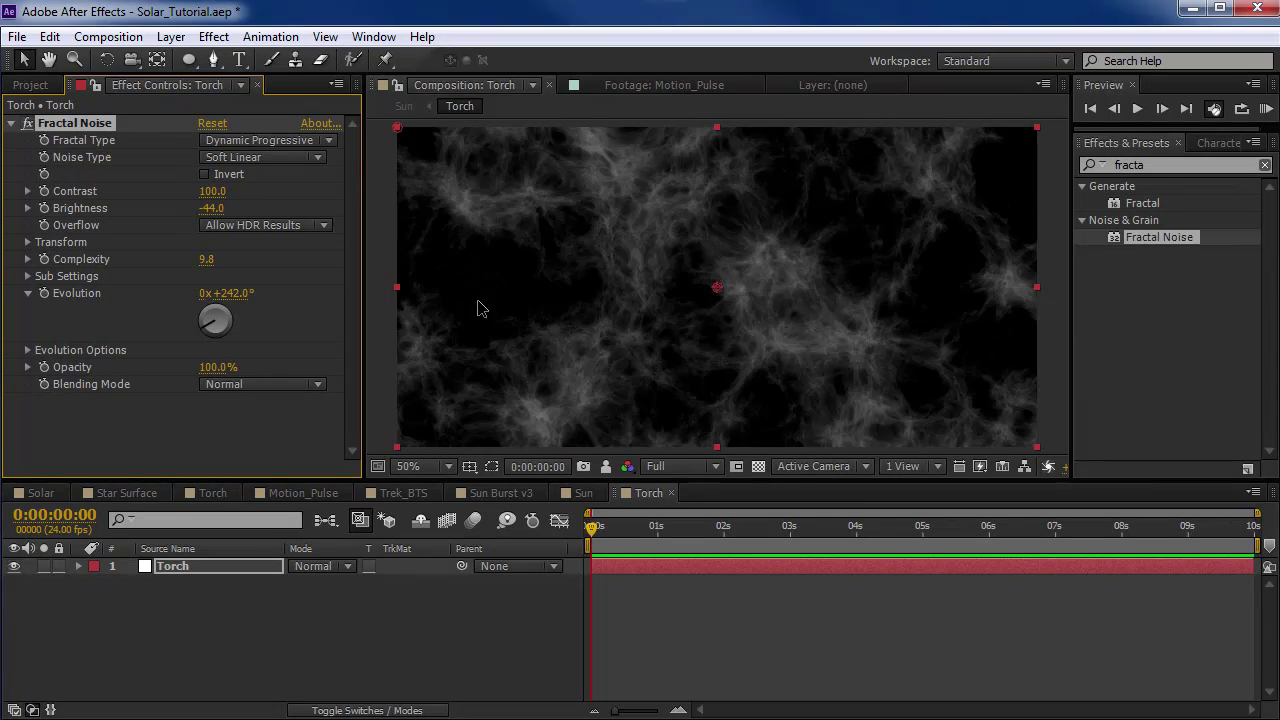
{"action": "key", "text": "ctrl+z"}
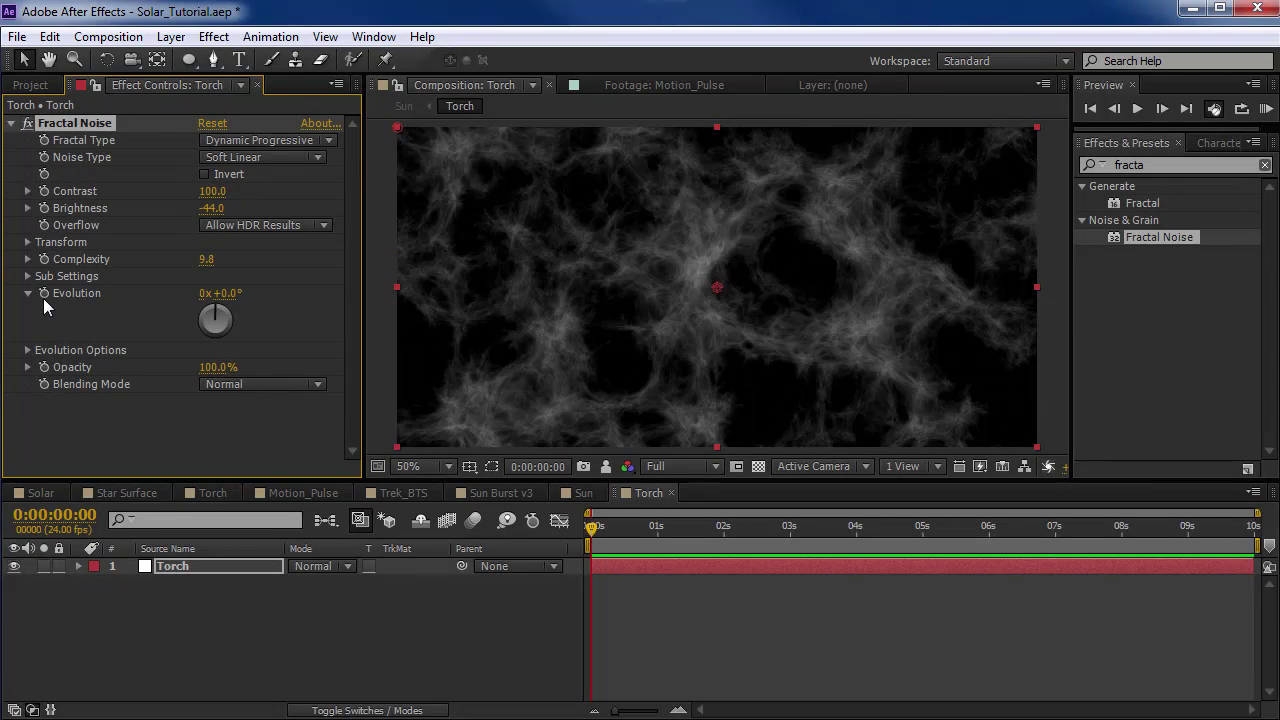
{"action": "left_click", "coordinate": [43, 293], "text": "alt"}
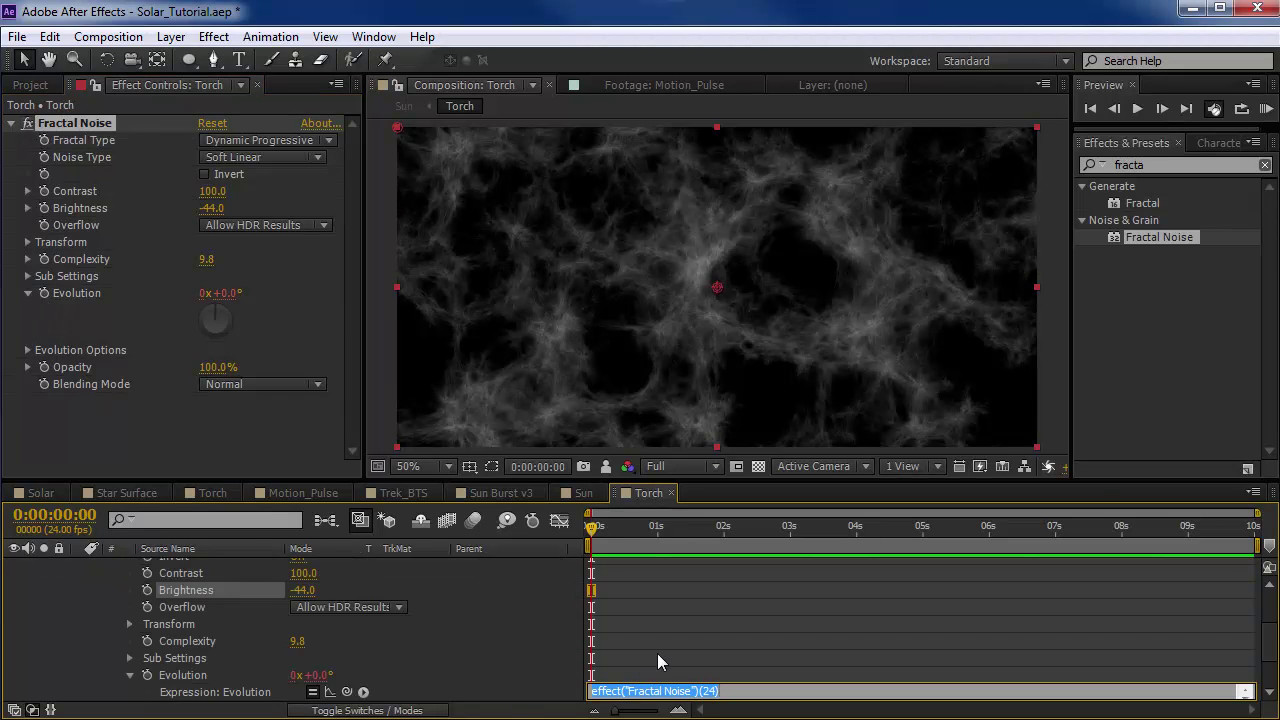
{"action": "type", "text": "time*150"}
{"action": "left_click", "coordinate": [657, 653]}
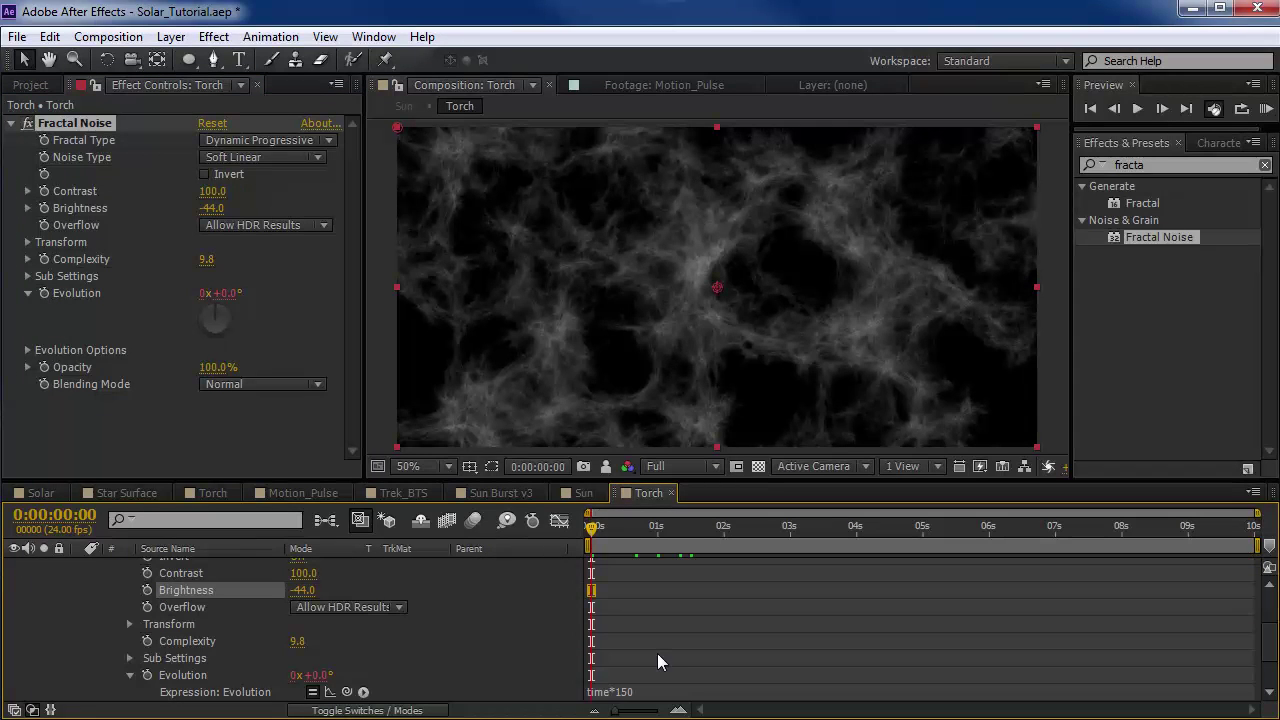
{"action": "key", "text": "space"}
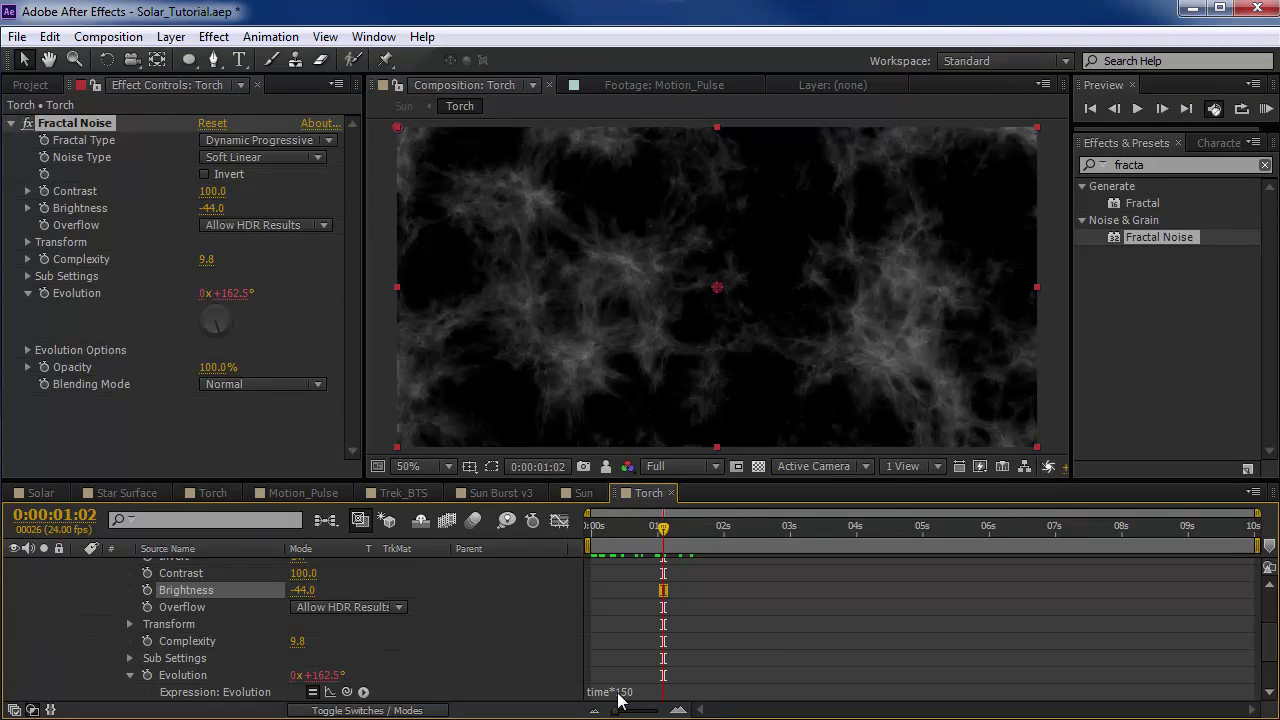
{"action": "left_click_drag", "start_coordinate": [663, 530], "coordinate": [685, 555]}
Step: Change Fractal Noise's Evolution expression to time*200 and scrub the first second to check the speed
{"action": "left_click", "coordinate": [628, 694]}
{"action": "left_click", "coordinate": [698, 688]}
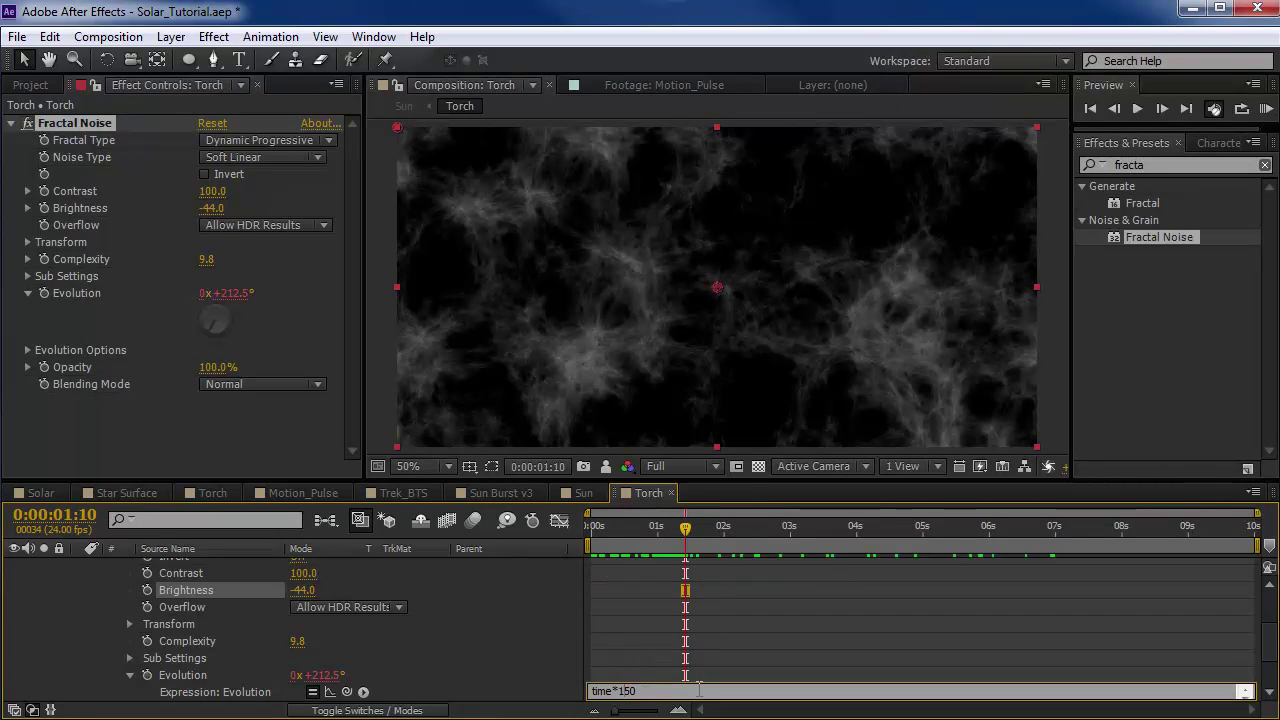
{"action": "key", "text": "Left"}
{"action": "key", "text": "Left"}
{"action": "key", "text": "BackSpace"}
{"action": "type", "text": "20"}
{"action": "left_click", "coordinate": [666, 635]}
{"action": "left_click_drag", "start_coordinate": [612, 530], "coordinate": [668, 537]}
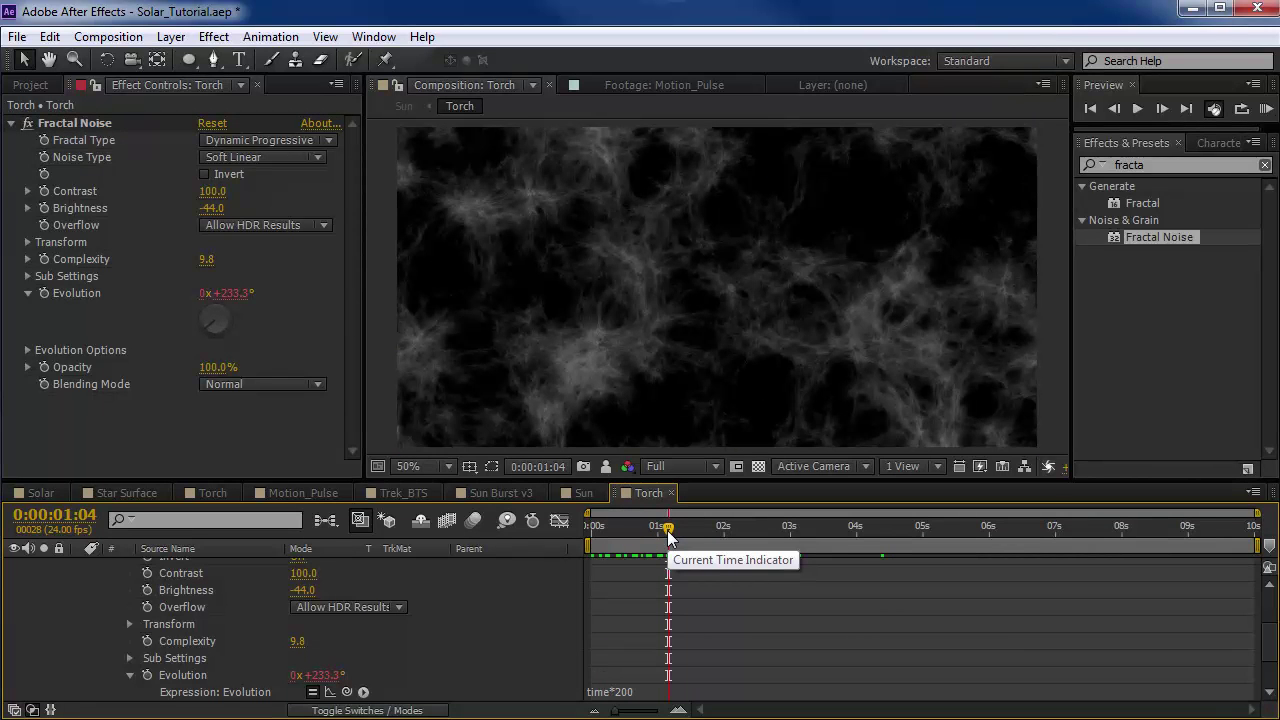
Step: Keyframe Fractal Noise's Offset Turbulence at 640, 320 on the first frame and with a much lower vertical value at 0:00:09:23
{"action": "left_click", "coordinate": [616, 356]}
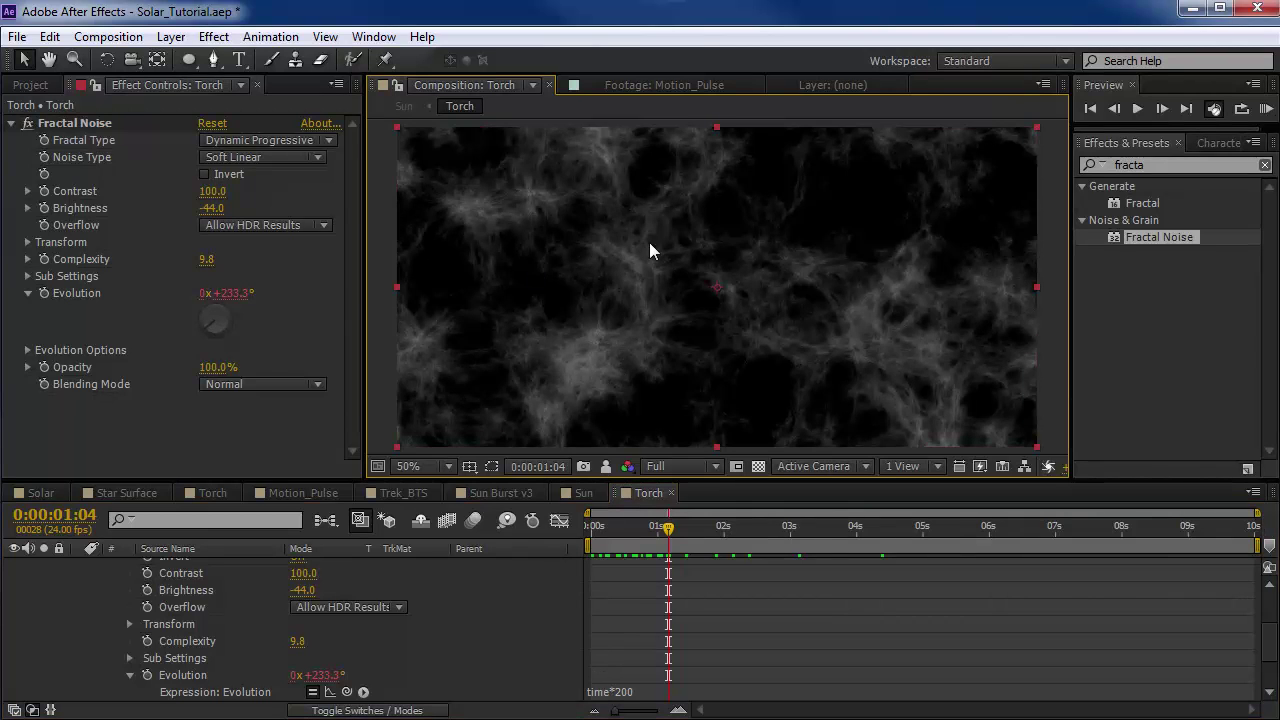
{"action": "left_click", "coordinate": [28, 242]}
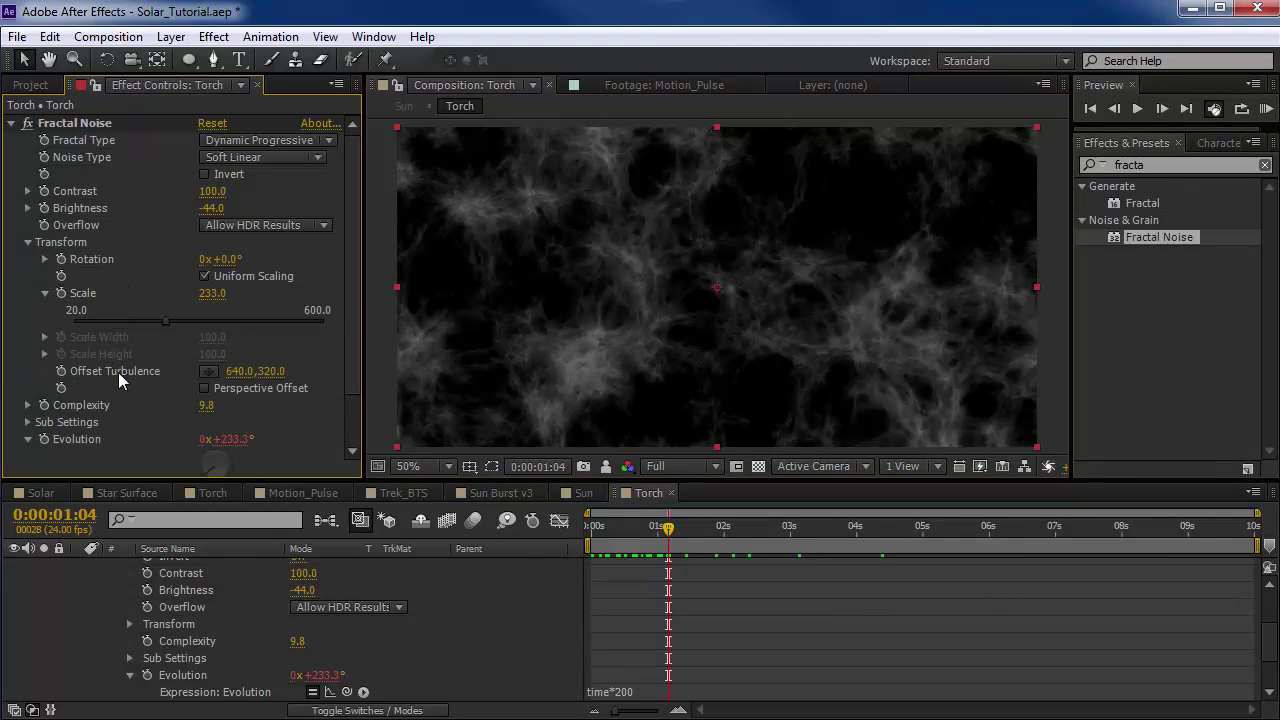
{"action": "left_click_drag", "start_coordinate": [276, 378], "coordinate": [242, 388]}
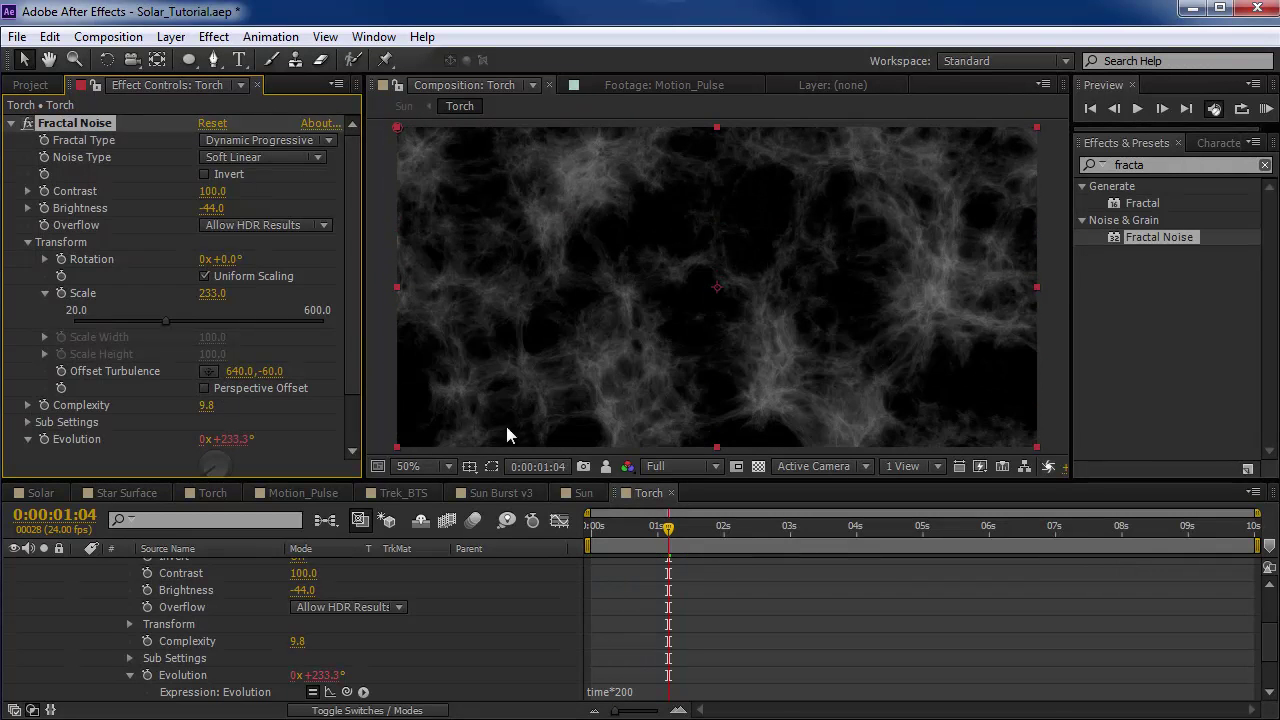
{"action": "key", "text": "ctrl+z"}
{"action": "key", "text": "Home"}
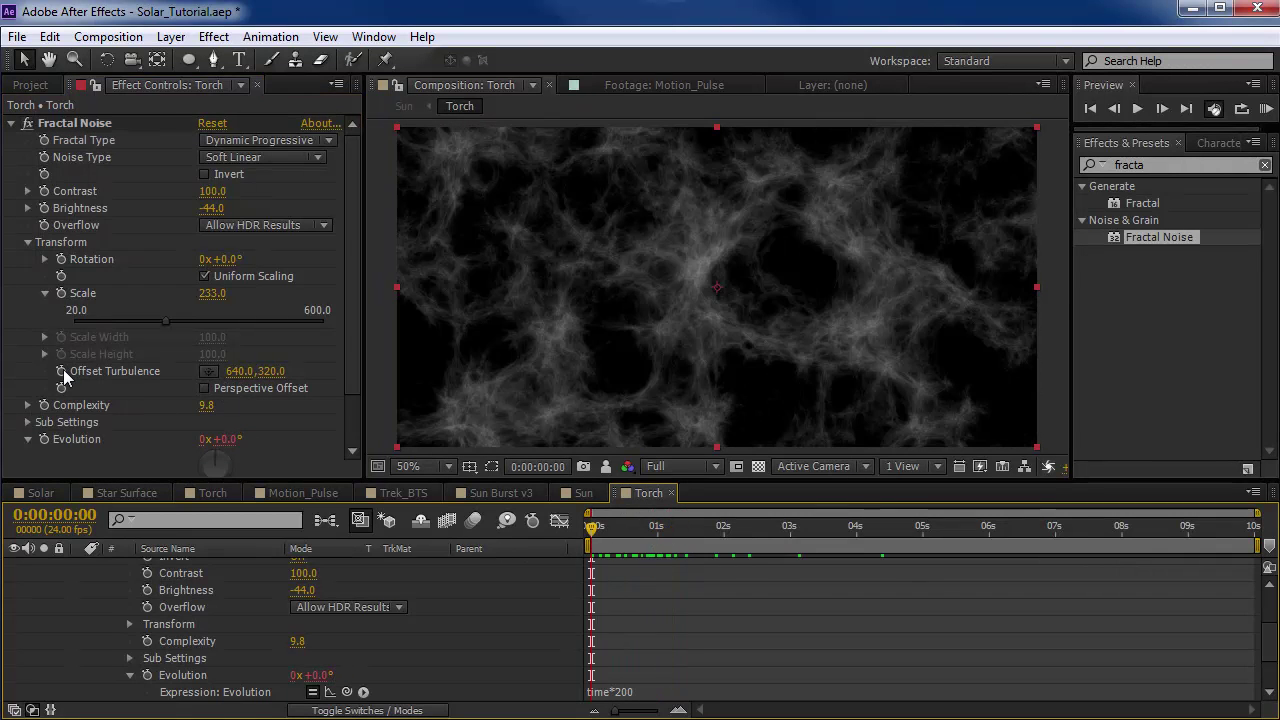
{"action": "left_click", "coordinate": [62, 371]}
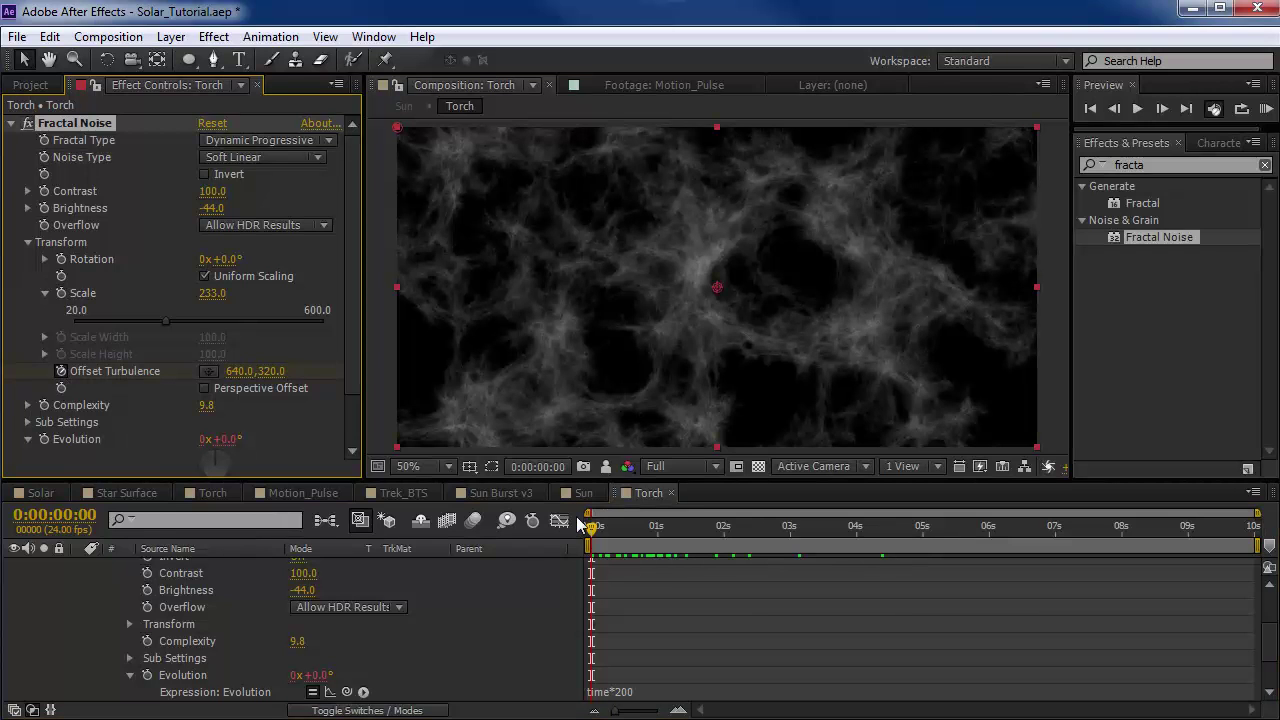
{"action": "left_click_drag", "start_coordinate": [625, 528], "coordinate": [1266, 534]}
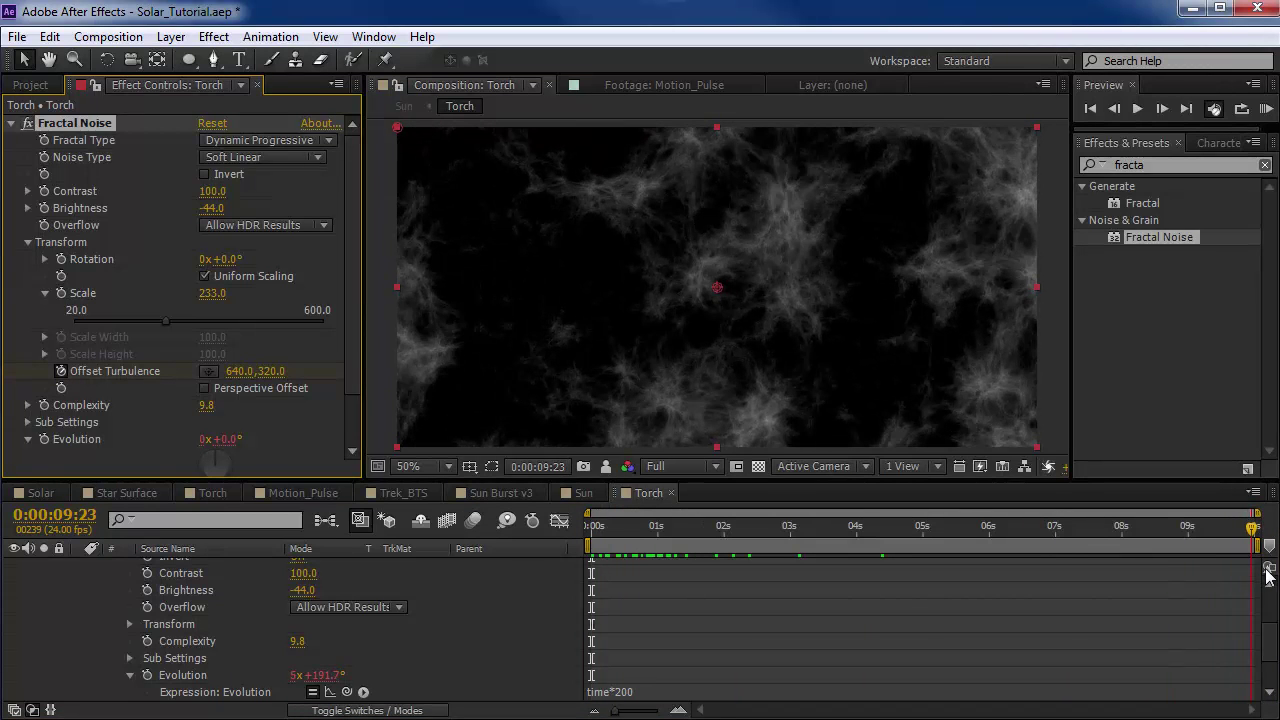
{"action": "left_click_drag", "start_coordinate": [268, 380], "coordinate": [40, 373]}
Step: Collapse the Torch layer's properties and scrub from the start to 0:00:01:07 to check the noise movement
{"action": "left_click_drag", "start_coordinate": [596, 528], "coordinate": [580, 551]}
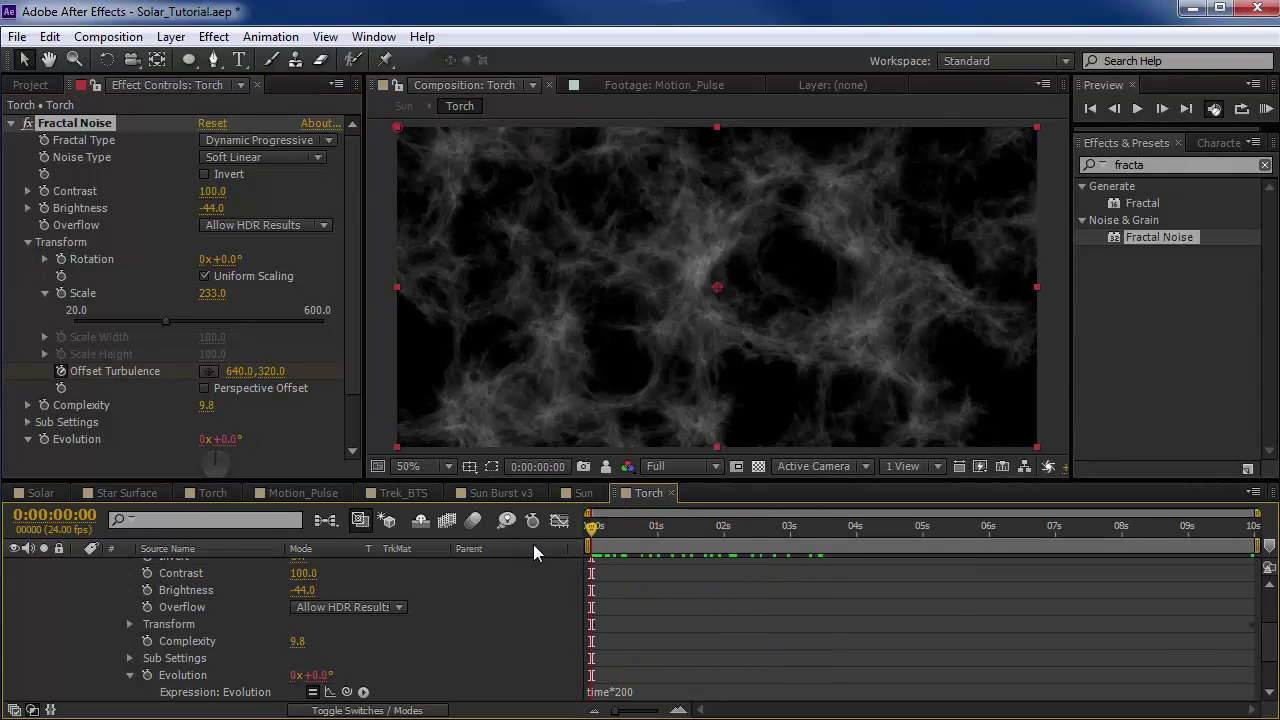
{"action": "scroll", "coordinate": [309, 584], "scroll_direction": "up", "scroll_amount": 4}
{"action": "left_click", "coordinate": [78, 567]}
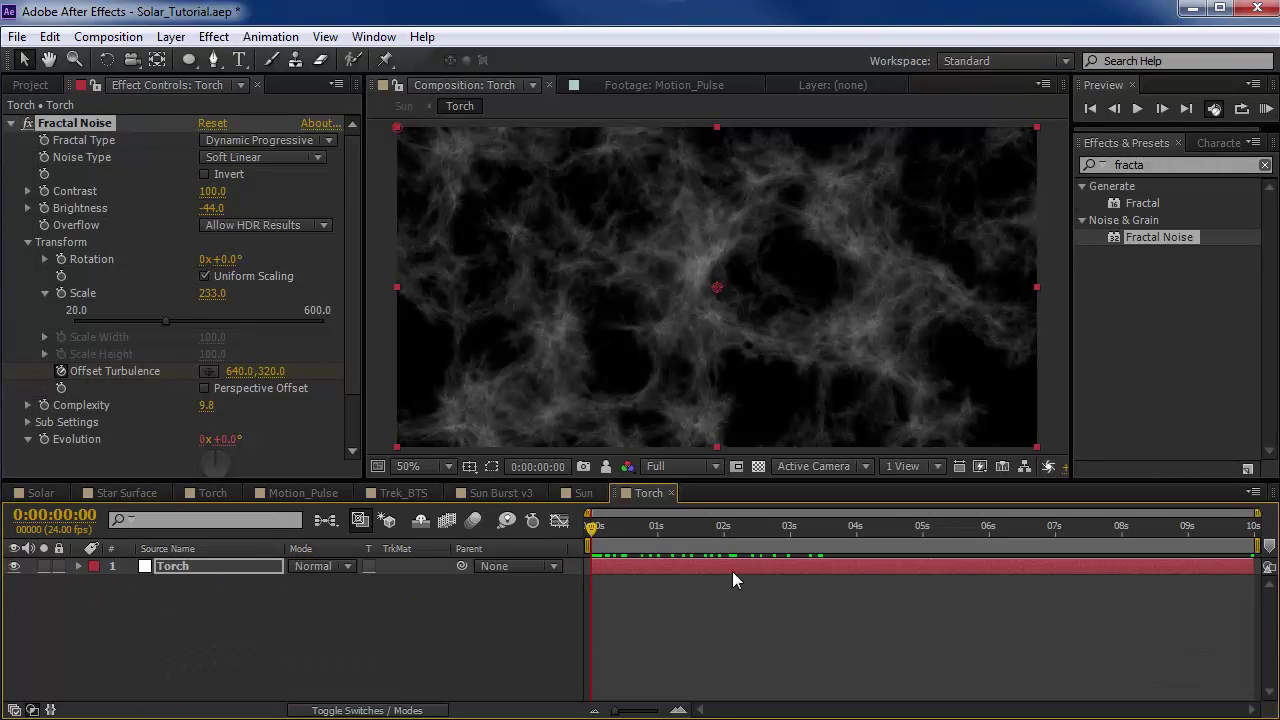
{"action": "left_click", "coordinate": [732, 595]}
{"action": "left_click_drag", "start_coordinate": [594, 530], "coordinate": [677, 536]}
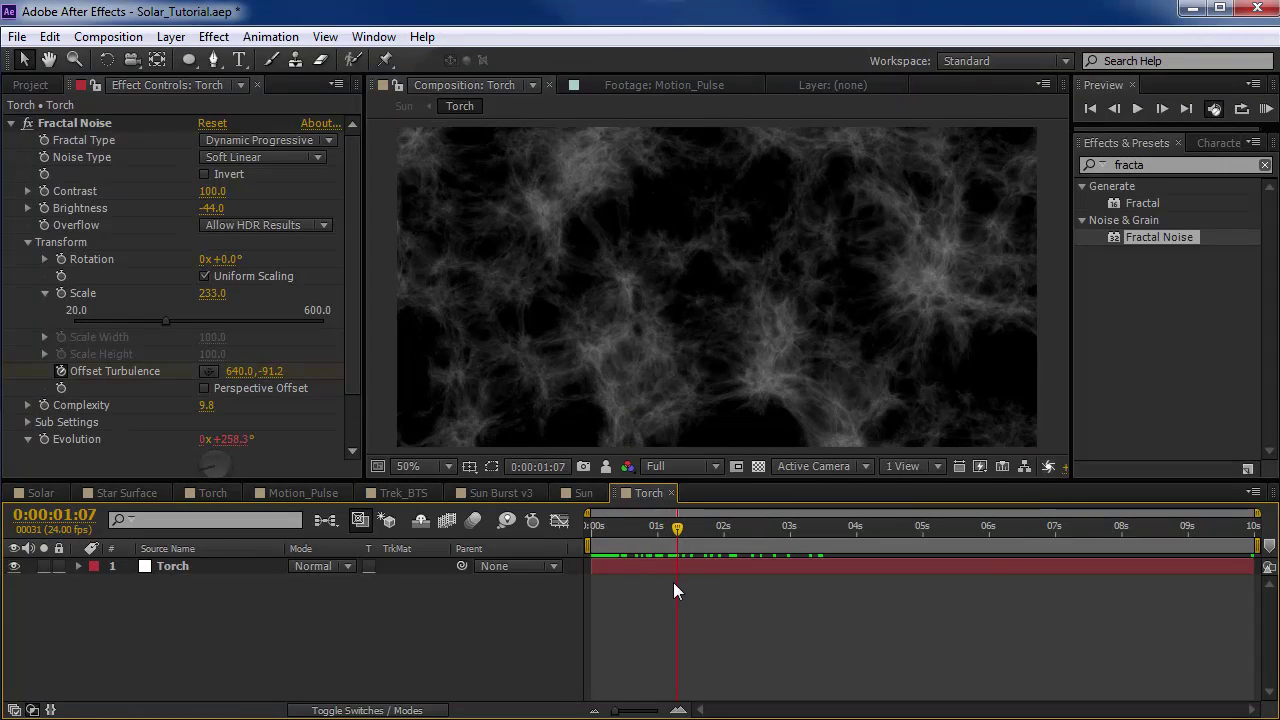
Step: Find the Turbulent Displace effect and apply it to the Torch layer below Fractal Noise
{"action": "left_click", "coordinate": [461, 268]}
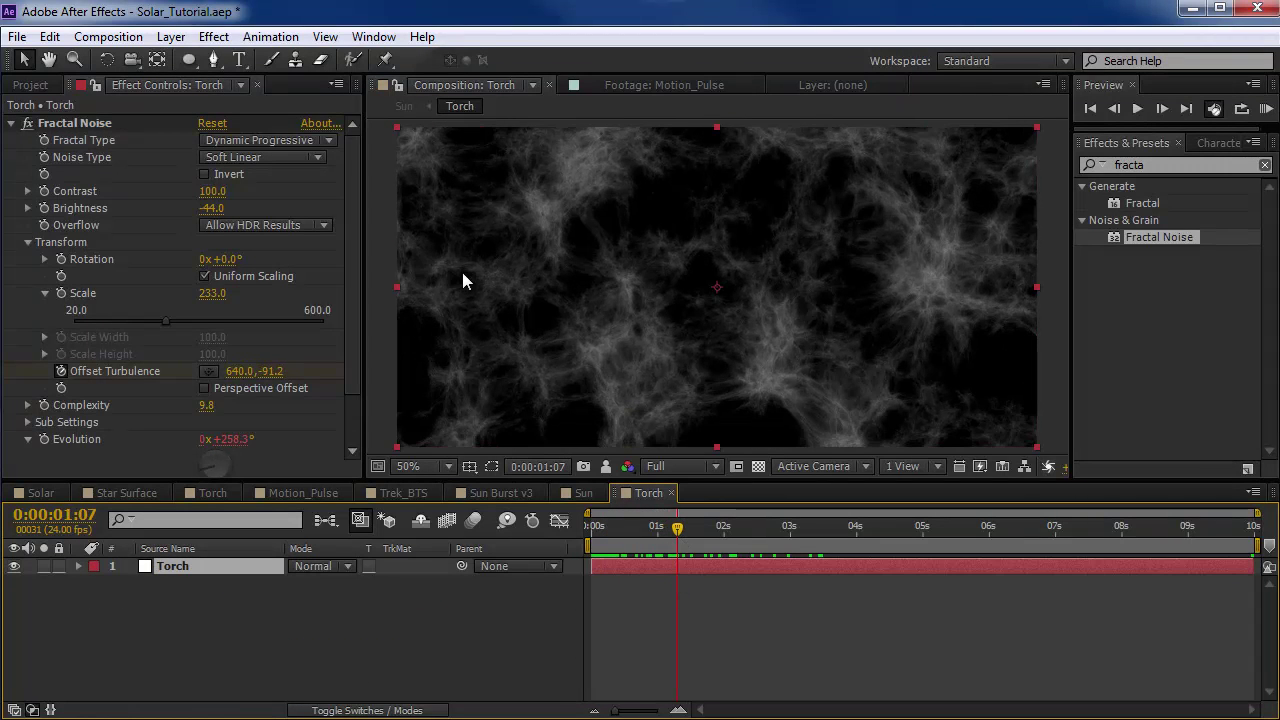
{"action": "left_click", "coordinate": [1174, 162]}
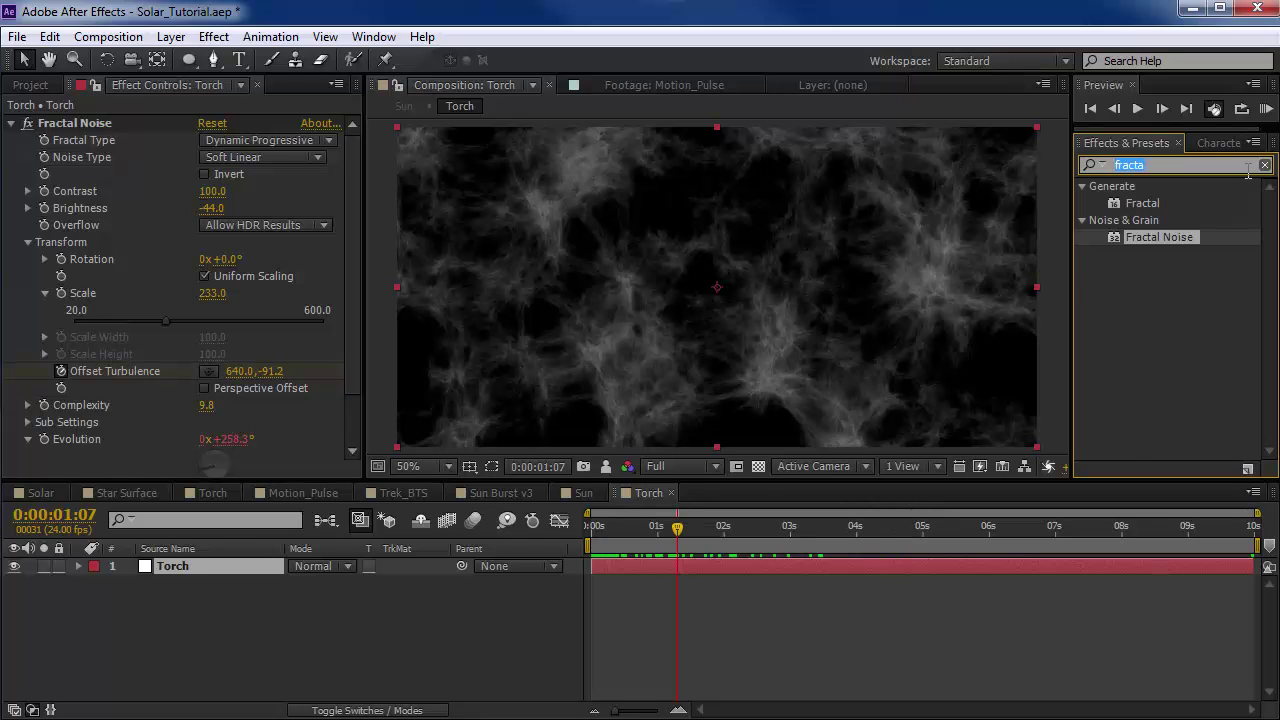
{"action": "type", "text": "turb"}
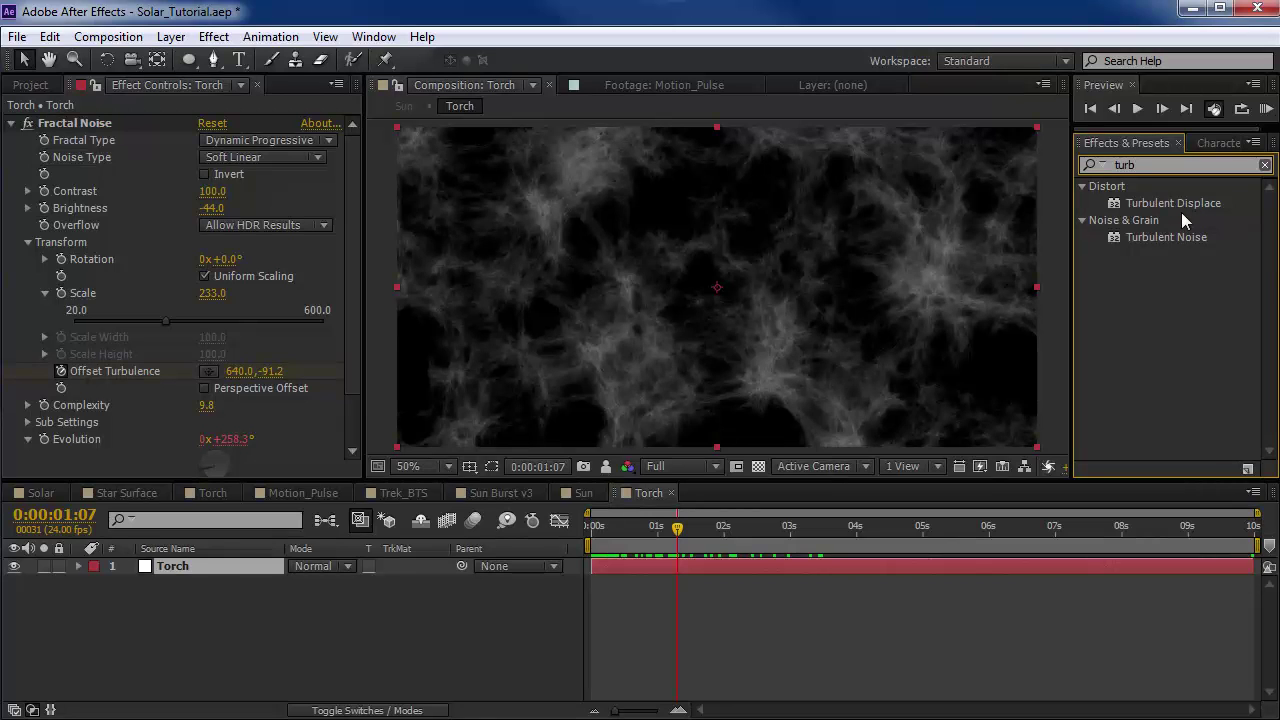
{"action": "left_click_drag", "start_coordinate": [1192, 206], "coordinate": [179, 414]}
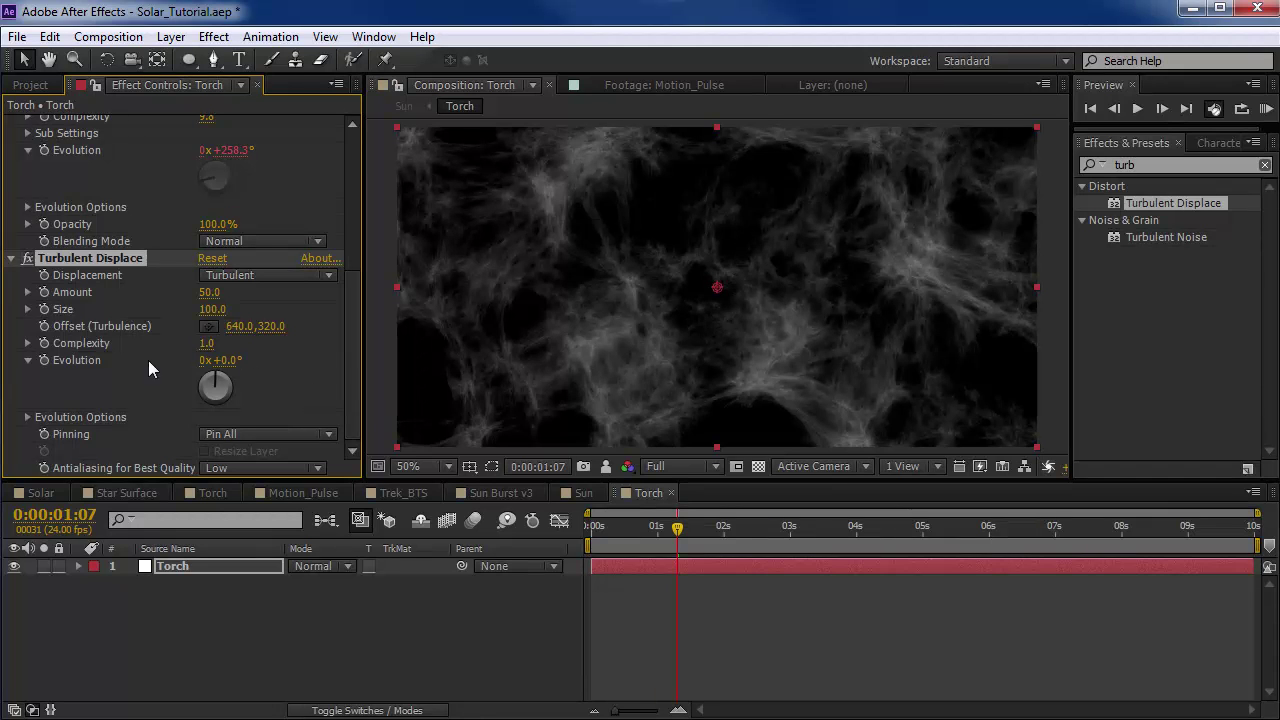
Step: Drive Turbulent Displace's Evolution with the expression time*100 and scrub to 0:00:03:01 to check the distortion
{"action": "left_click_drag", "start_coordinate": [239, 363], "coordinate": [780, 260]}
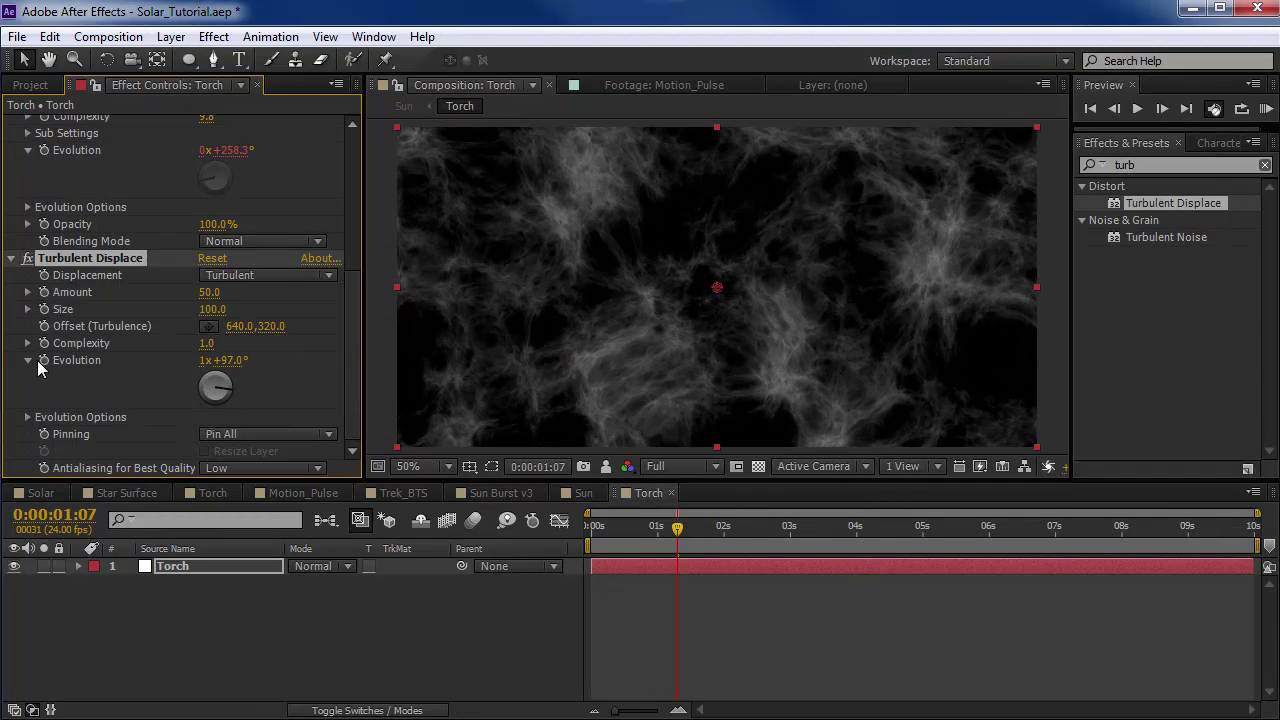
{"action": "left_click", "coordinate": [43, 360], "text": "alt"}
{"action": "type", "text": "time"}
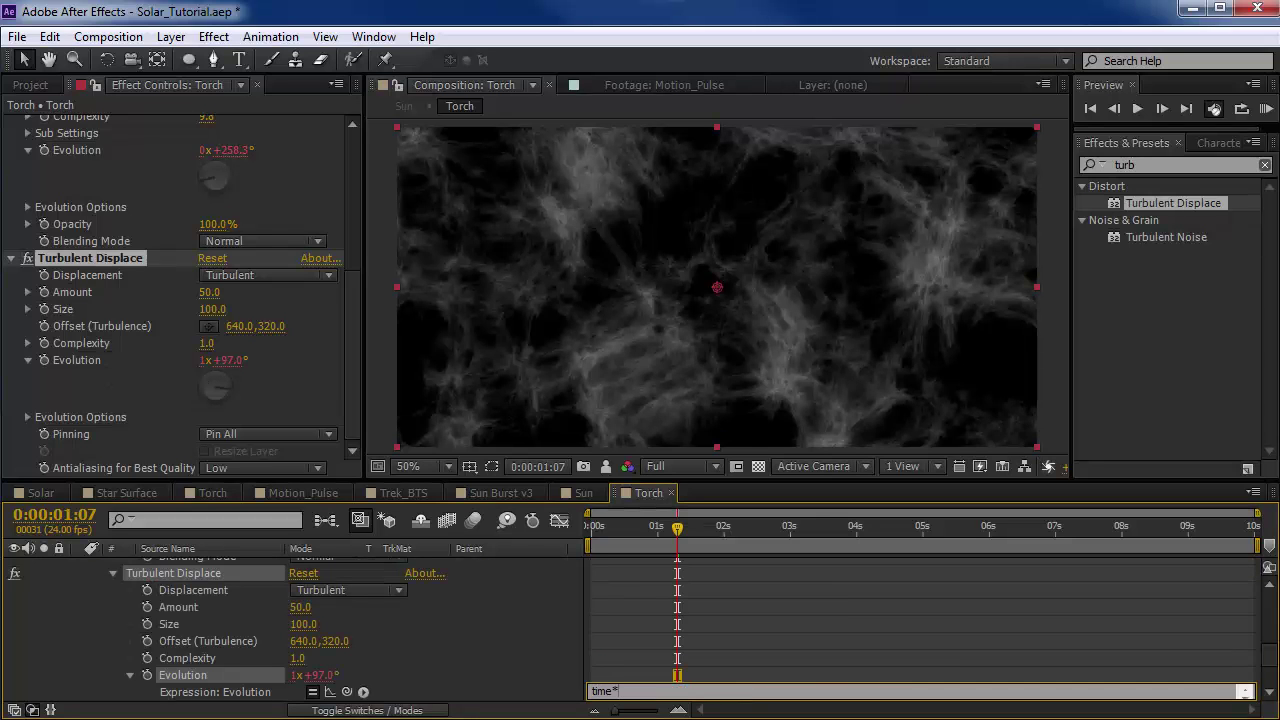
{"action": "type", "text": "*100"}
{"action": "key", "text": "KP_Enter"}
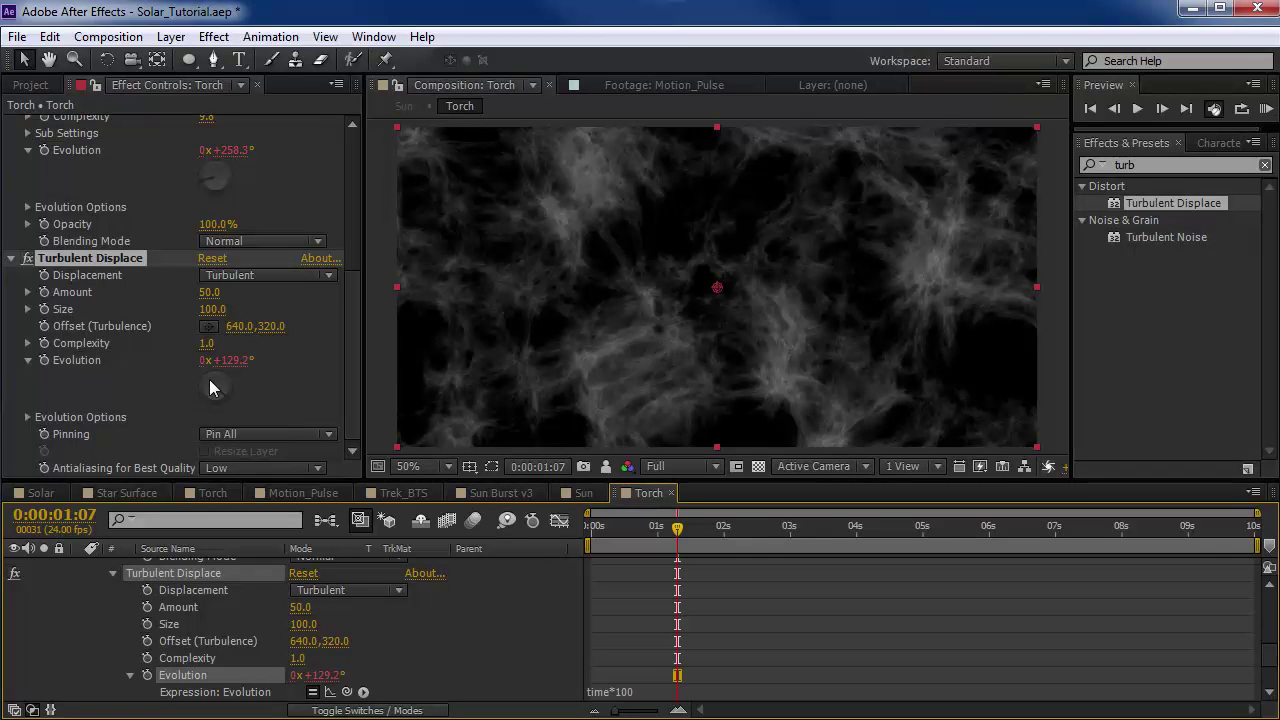
{"action": "left_click_drag", "start_coordinate": [600, 540], "coordinate": [793, 538]}
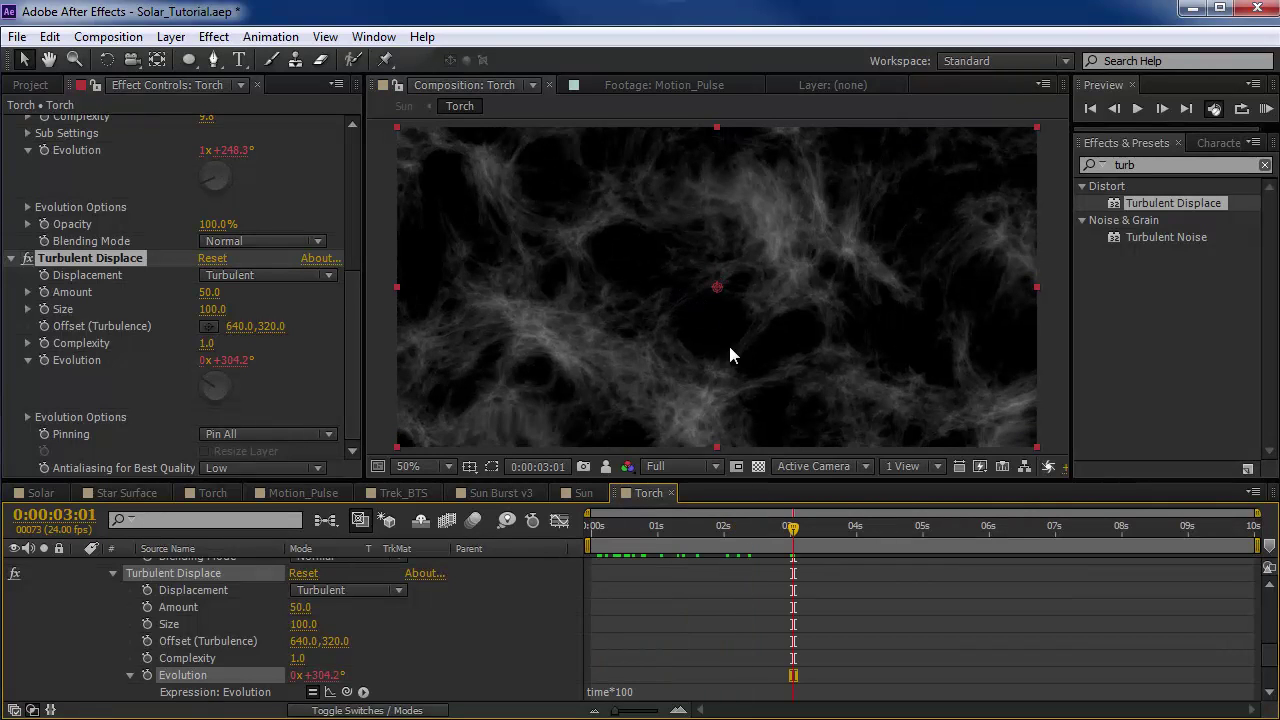
Step: End the work area at 0:00:03:01 and run a RAM preview of the Torch composition's turbulent noise
{"action": "key", "text": "n"}
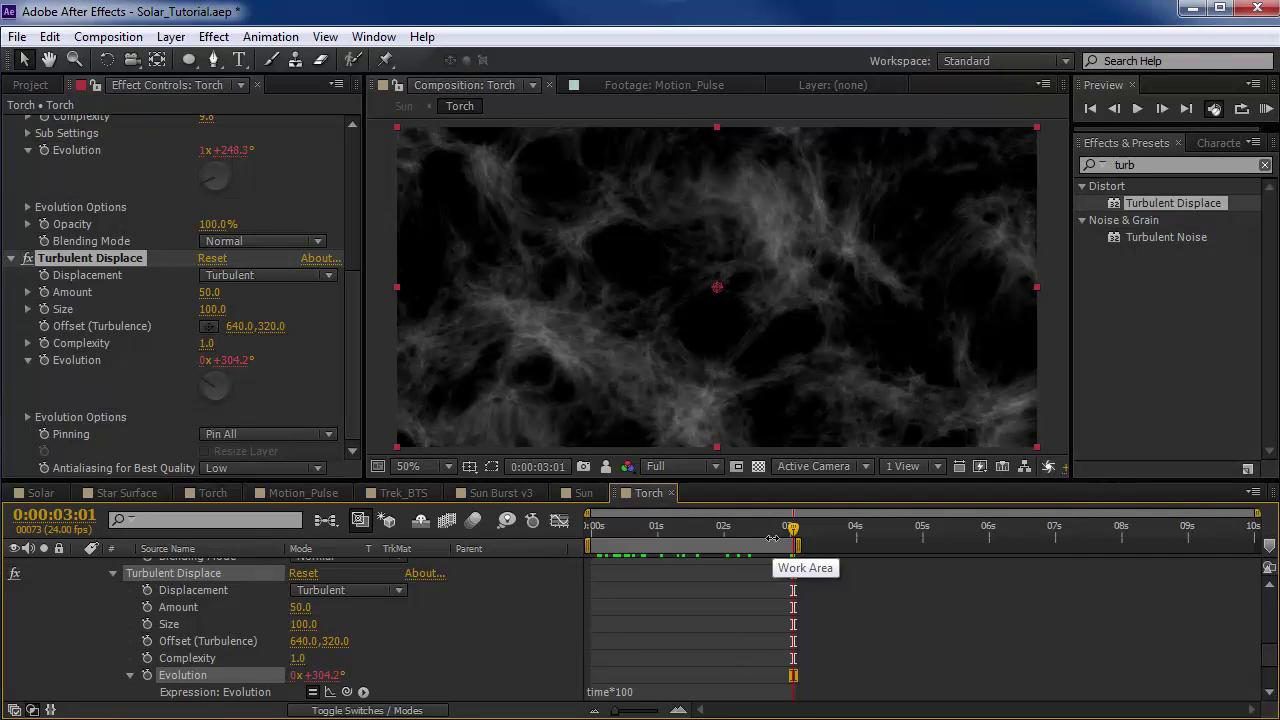
{"action": "left_click_drag", "start_coordinate": [1138, 130], "coordinate": [1144, 178]}
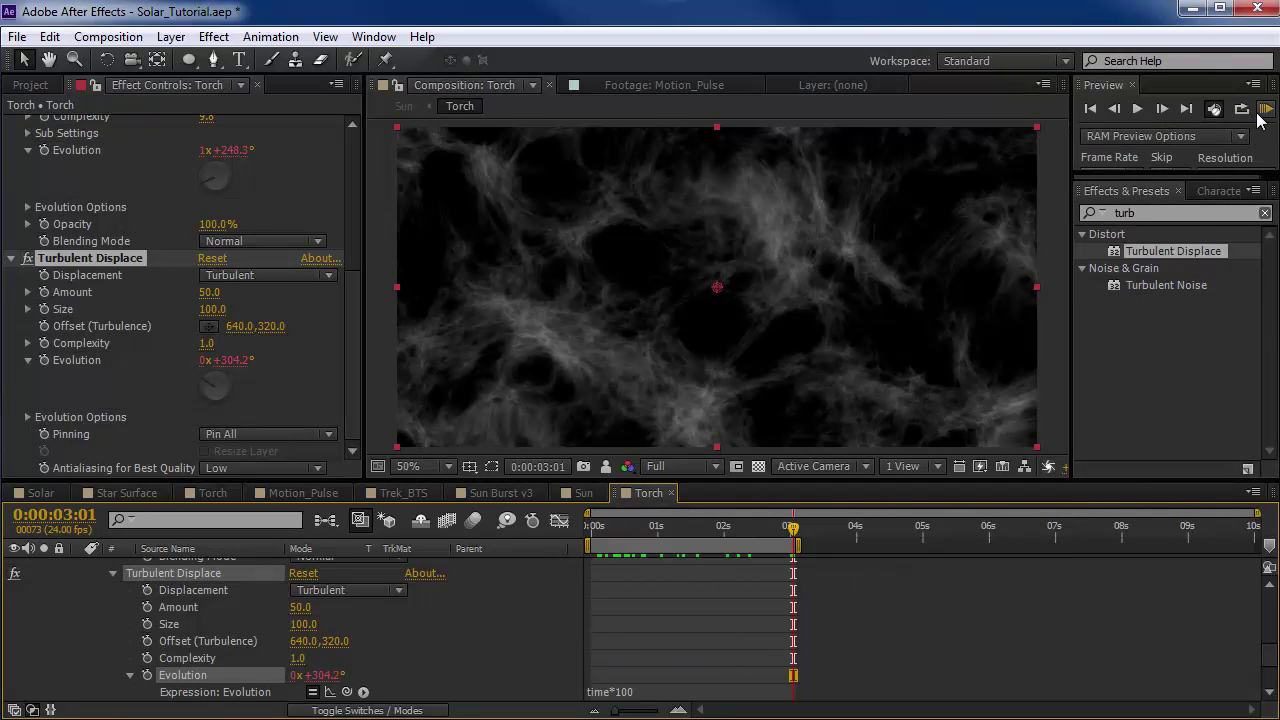
{"action": "left_click", "coordinate": [1262, 110]}
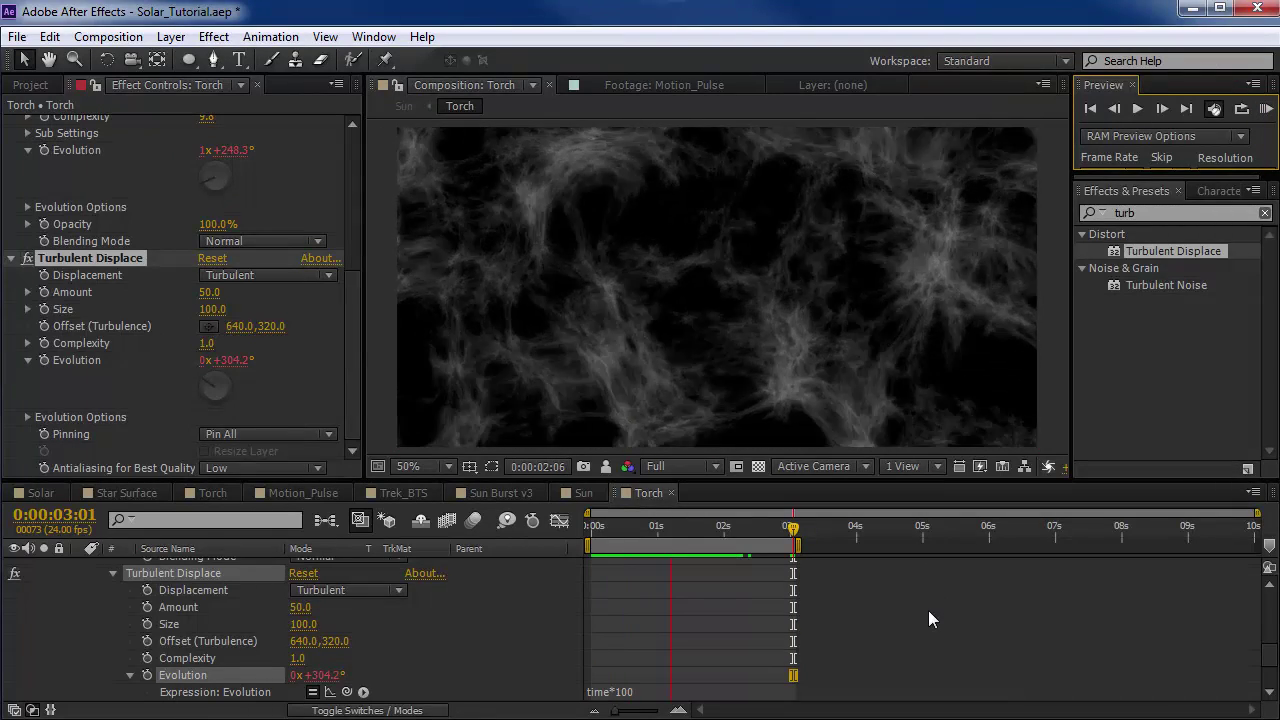
{"action": "left_click", "coordinate": [574, 300]}
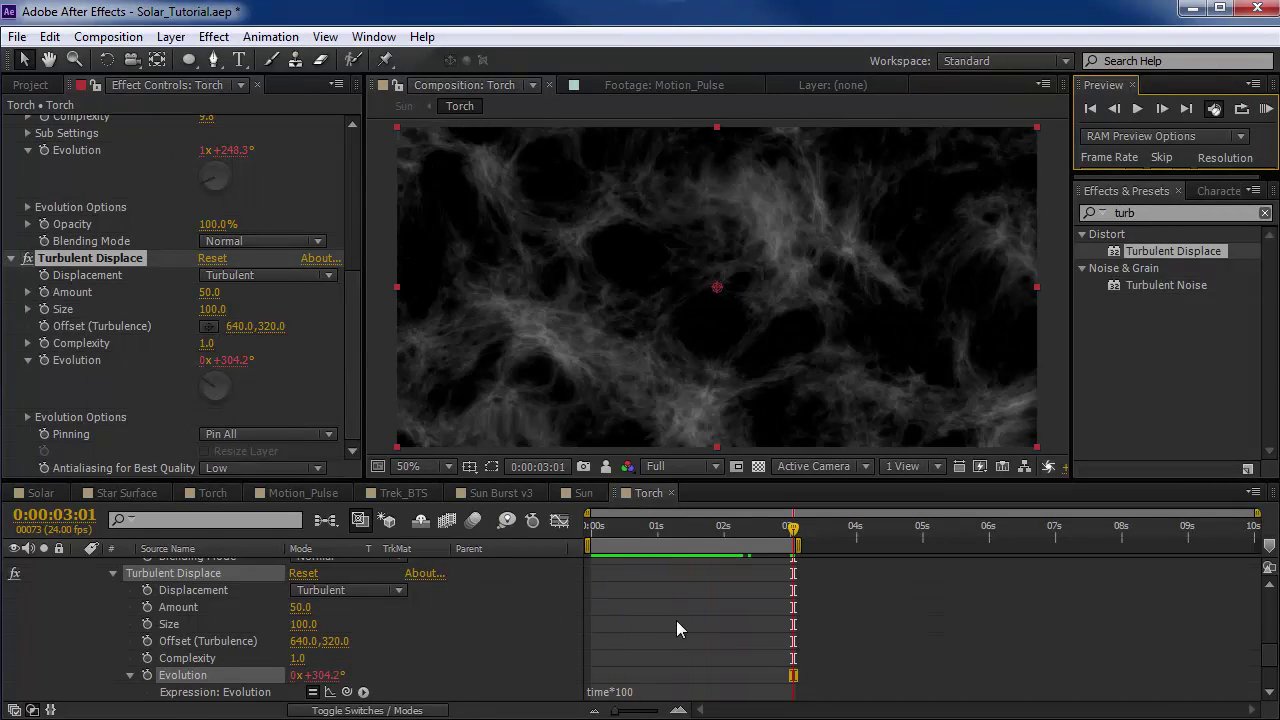
{"action": "left_click", "coordinate": [834, 618]}
Step: Change the Fractal Noise Evolution expression on the Torch layer to time*175
{"action": "scroll", "coordinate": [732, 626], "scroll_direction": "up", "scroll_amount": 3}
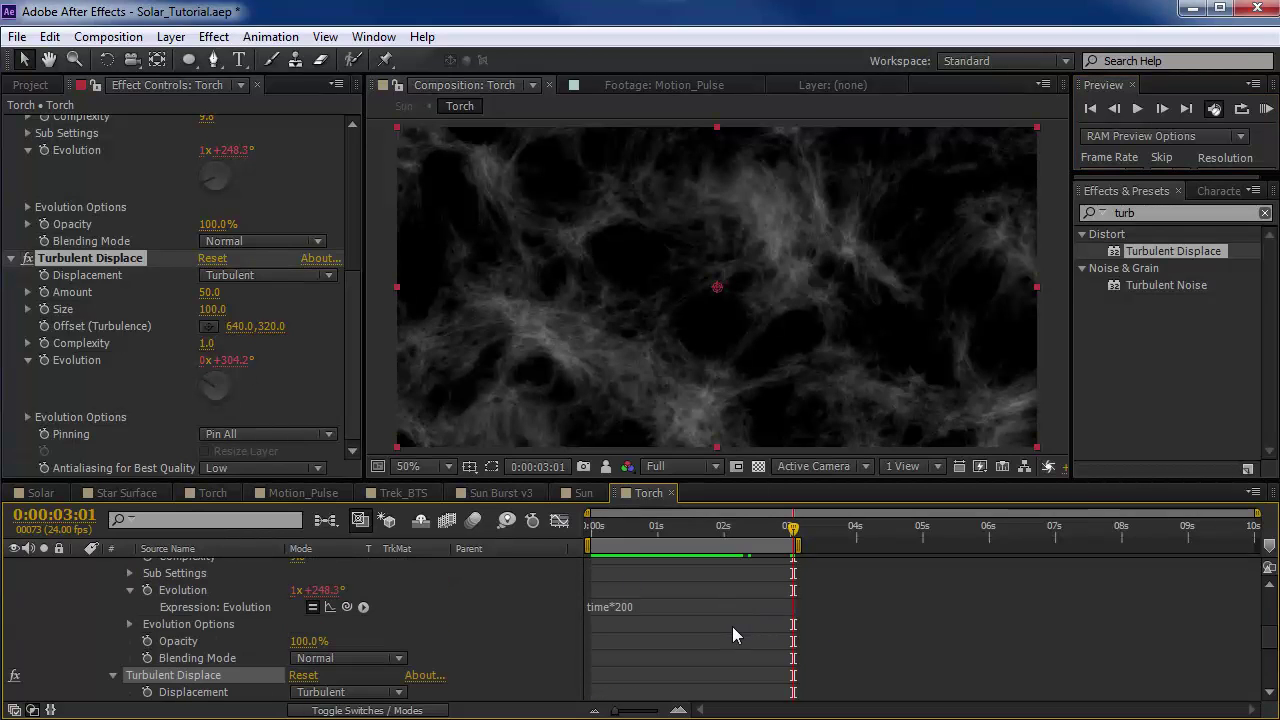
{"action": "left_click", "coordinate": [641, 607]}
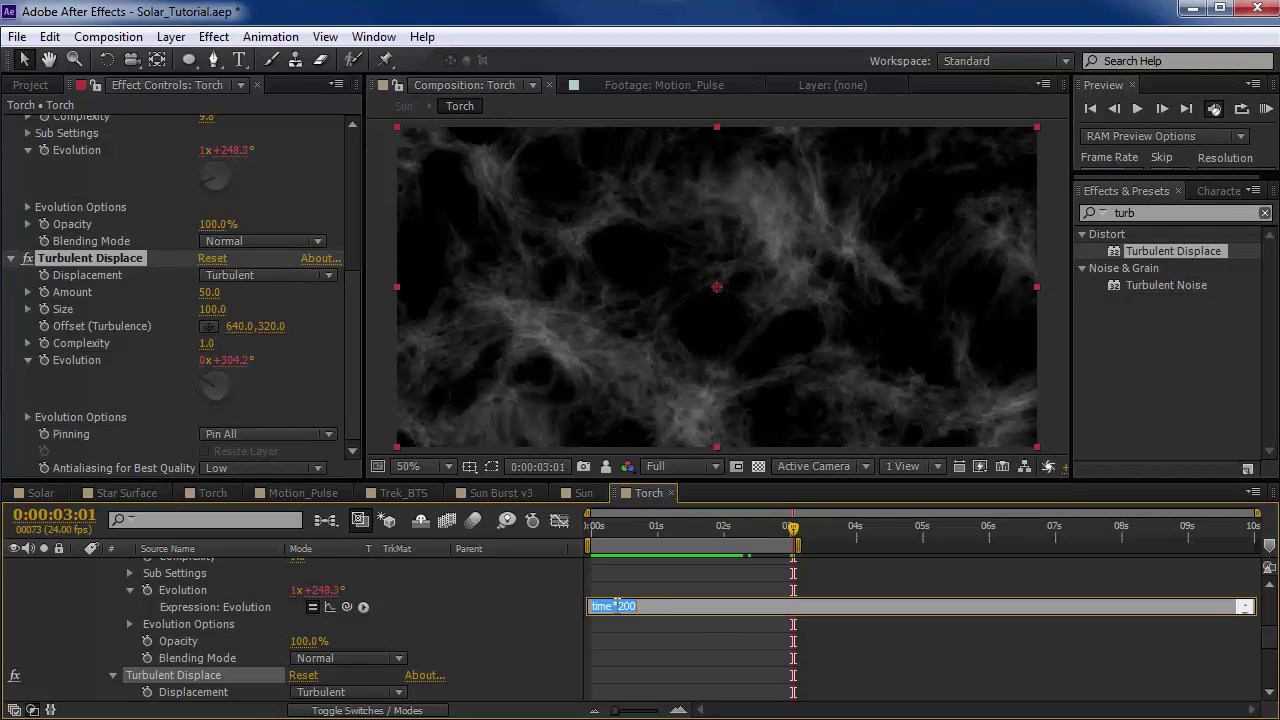
{"action": "left_click", "coordinate": [621, 606]}
{"action": "type", "text": "175"}
{"action": "left_click", "coordinate": [619, 625]}
{"action": "scroll", "coordinate": [1033, 627], "scroll_direction": "up", "scroll_amount": 5}
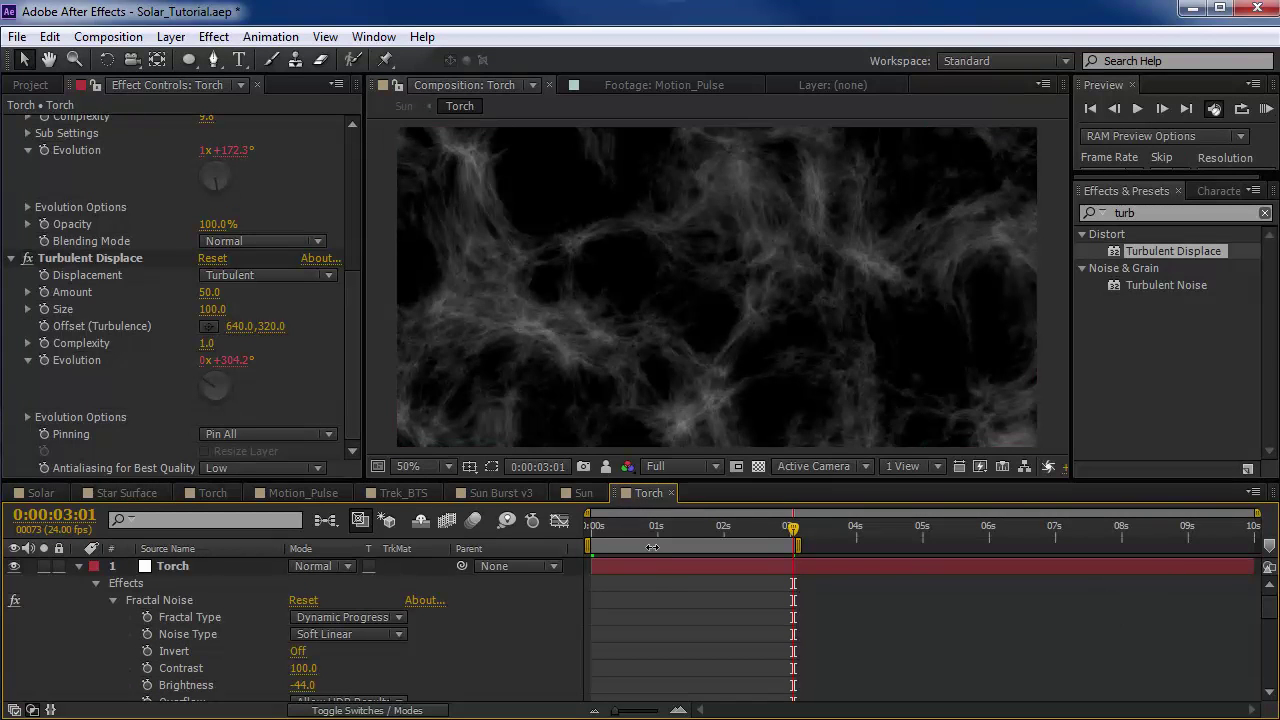
Step: Reduce the upward travel of the Fractal Noise Offset Turbulence at its last keyframe, and preview the slower motion
{"action": "left_click", "coordinate": [653, 568]}
{"action": "key", "text": "u"}
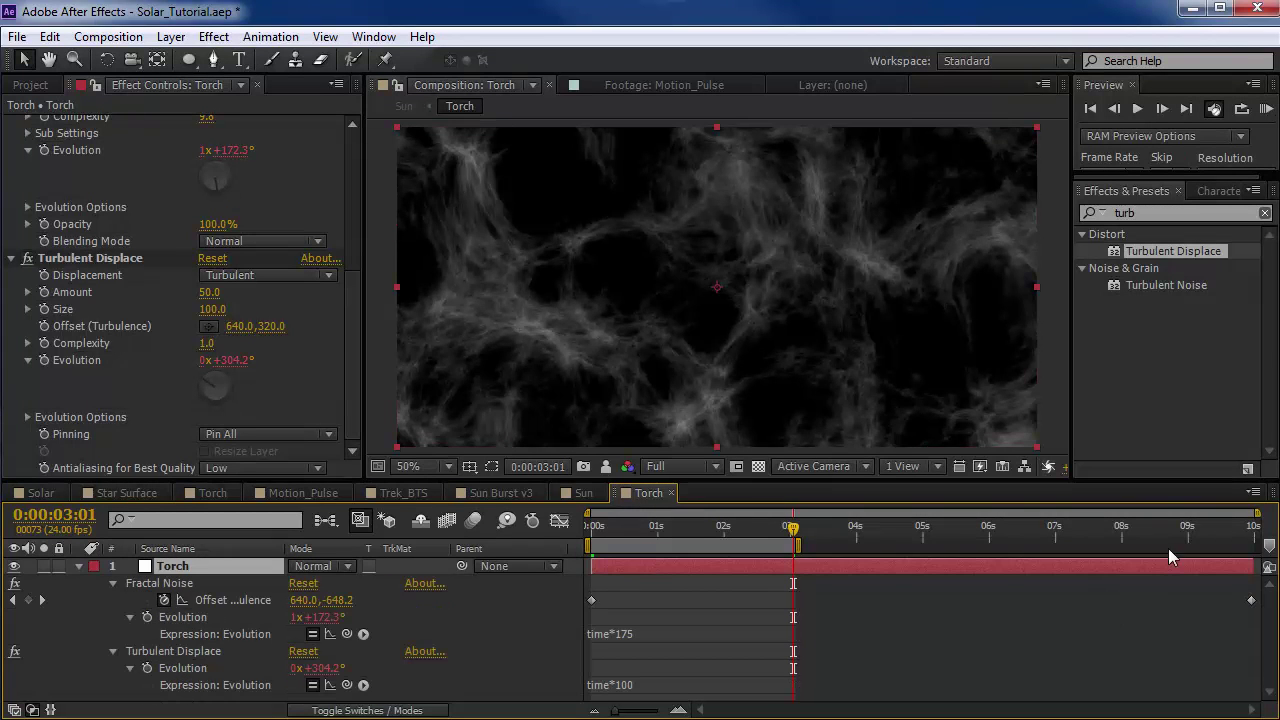
{"action": "key", "text": "End"}
{"action": "left_click", "coordinate": [1251, 600]}
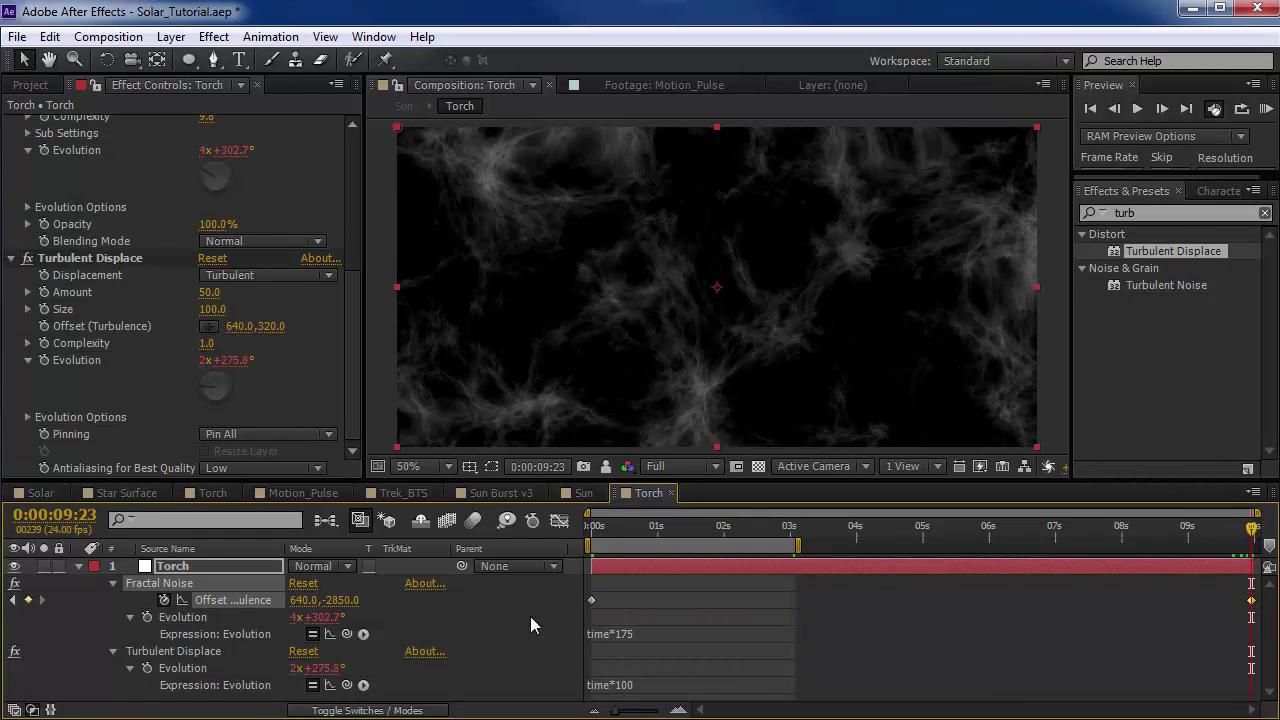
{"action": "left_click_drag", "start_coordinate": [341, 601], "coordinate": [650, 586]}
{"action": "key", "text": "space"}
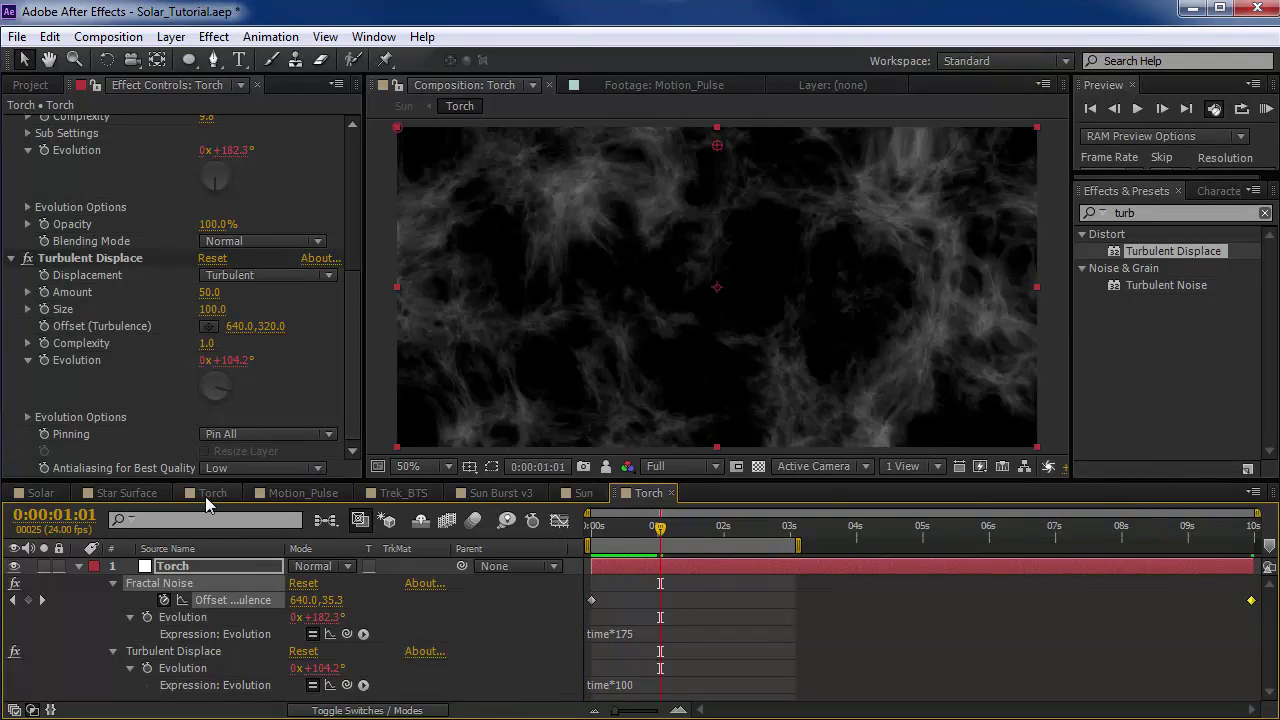
Step: Raise the Fractal Noise contrast in the Torch composition to about 123
{"action": "left_click", "coordinate": [205, 496]}
{"action": "left_click", "coordinate": [646, 494]}
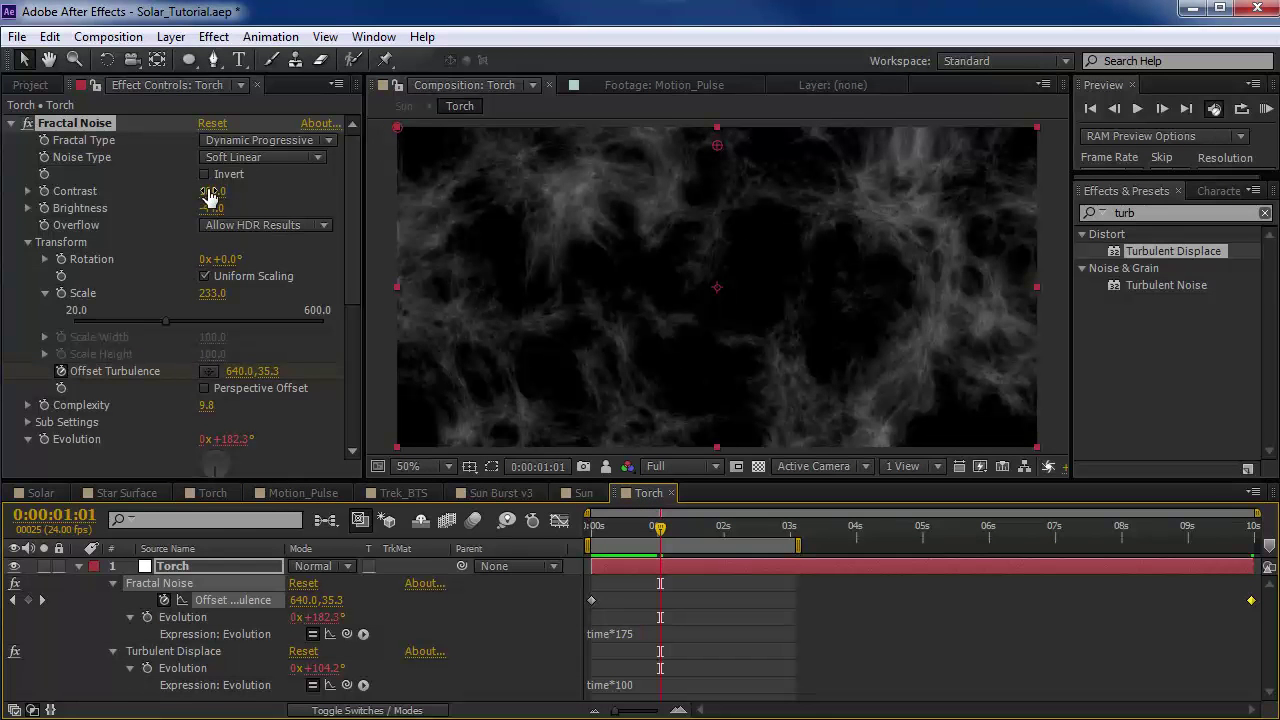
{"action": "left_click_drag", "start_coordinate": [212, 191], "coordinate": [227, 191]}
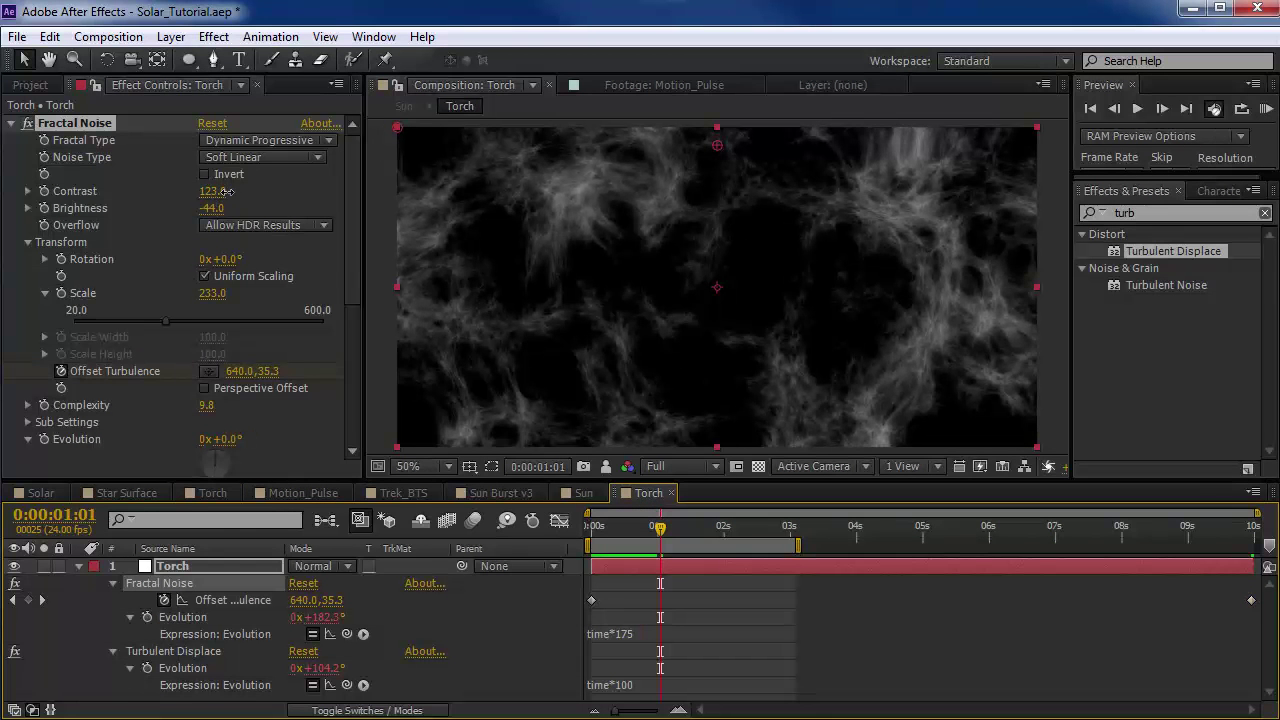
Step: Collapse the Fractal Noise and Turbulent Displace settings and apply an Unsharp Mask effect to the Torch layer
{"action": "left_click", "coordinate": [12, 123]}
{"action": "left_click", "coordinate": [56, 143]}
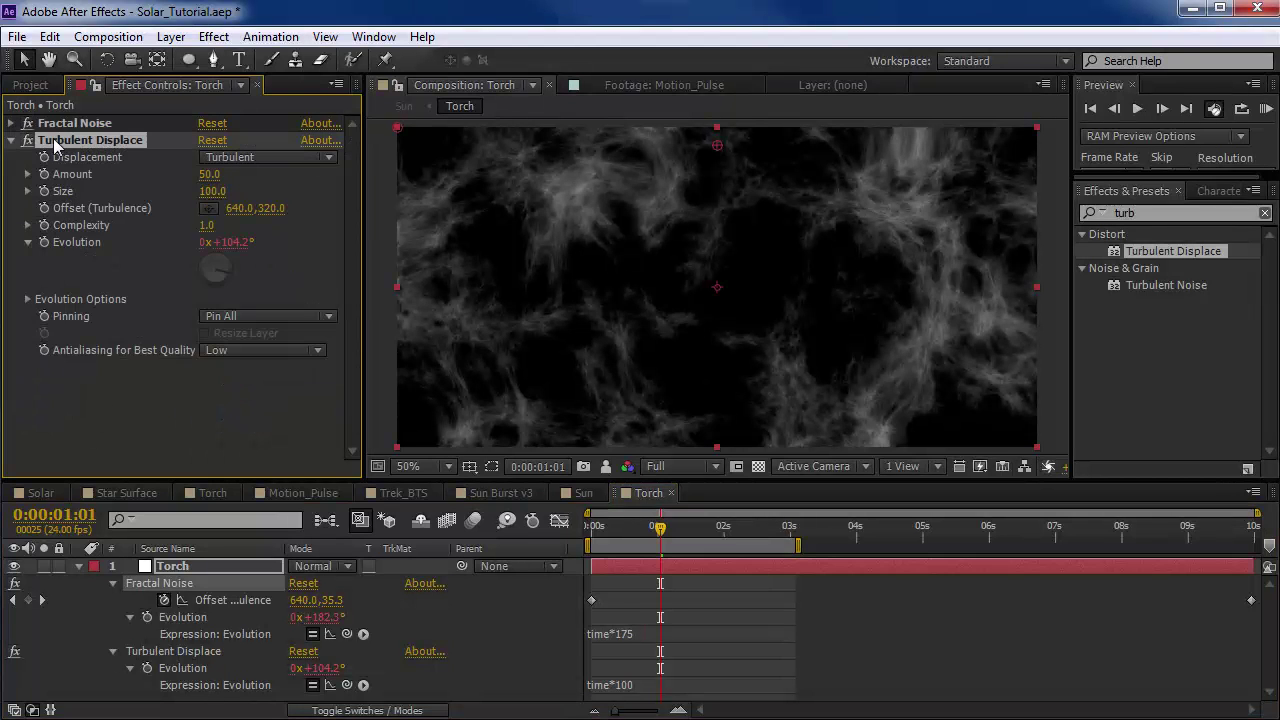
{"action": "left_click", "coordinate": [12, 140]}
{"action": "left_click", "coordinate": [214, 36]}
{"action": "mouse_move", "coordinate": [284, 185]}
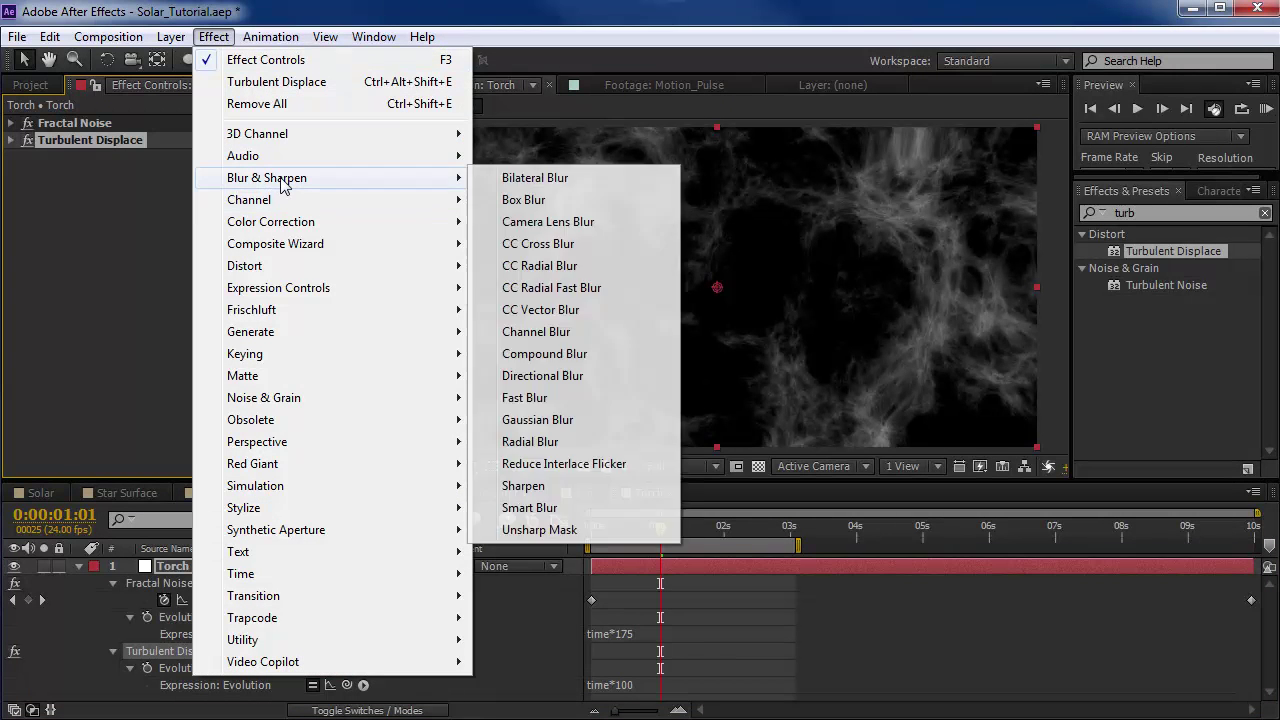
{"action": "left_click", "coordinate": [540, 530]}
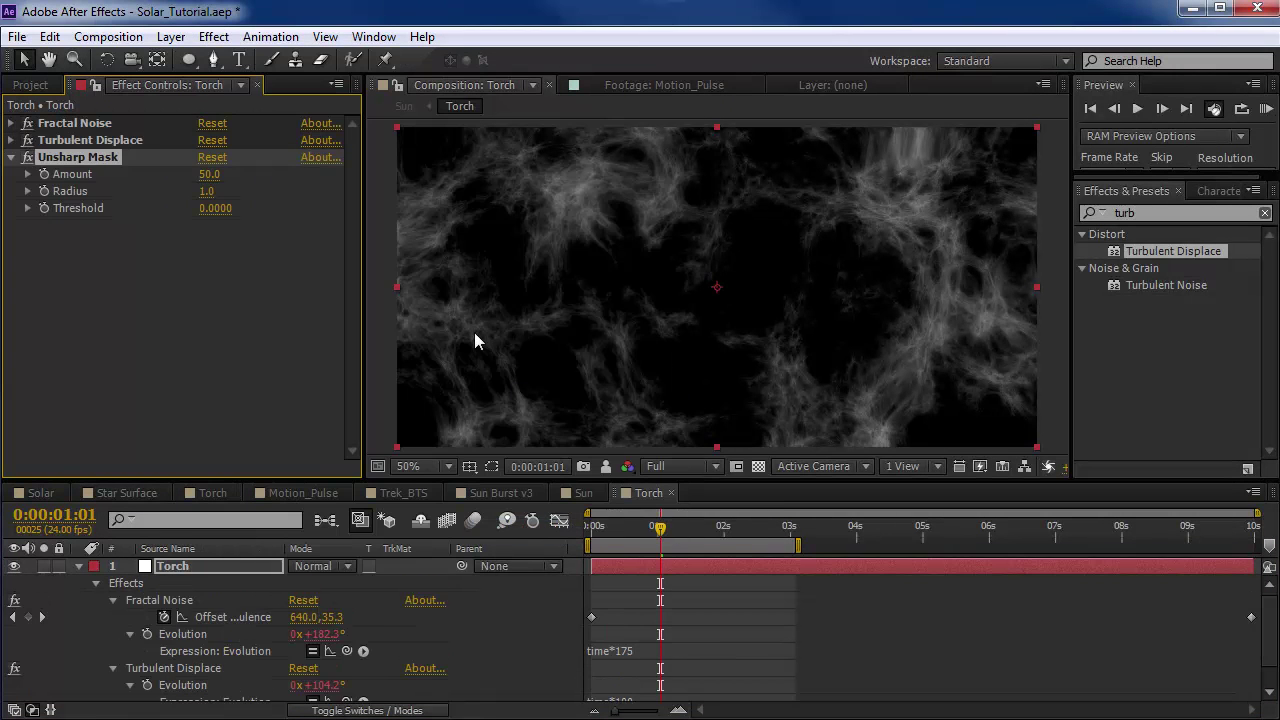
Step: Set the Unsharp Mask amount to 213 and its threshold to 0.0060, inspecting the sharpened wisps up close
{"action": "key", "text": "space"}
{"action": "left_click_drag", "start_coordinate": [590, 219], "coordinate": [170, 218]}
{"action": "scroll", "coordinate": [620, 286], "scroll_direction": "up", "scroll_amount": 1}
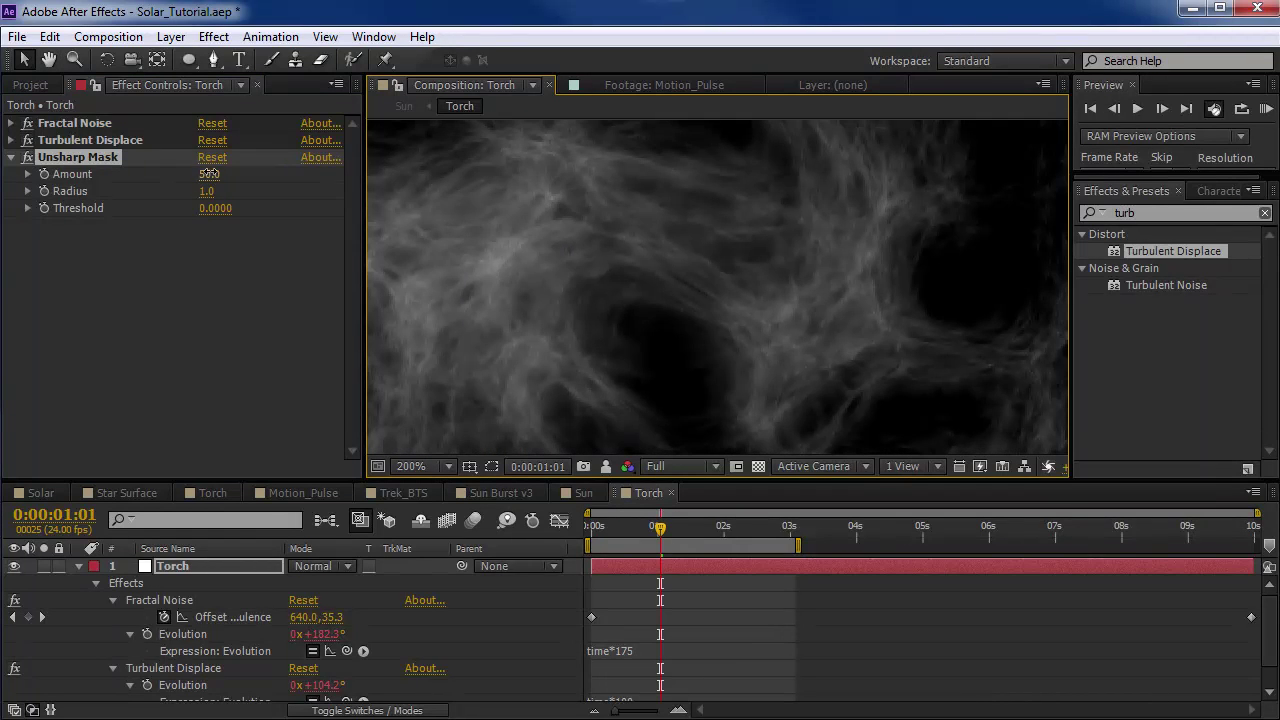
{"action": "left_click_drag", "start_coordinate": [243, 166], "coordinate": [452, 164]}
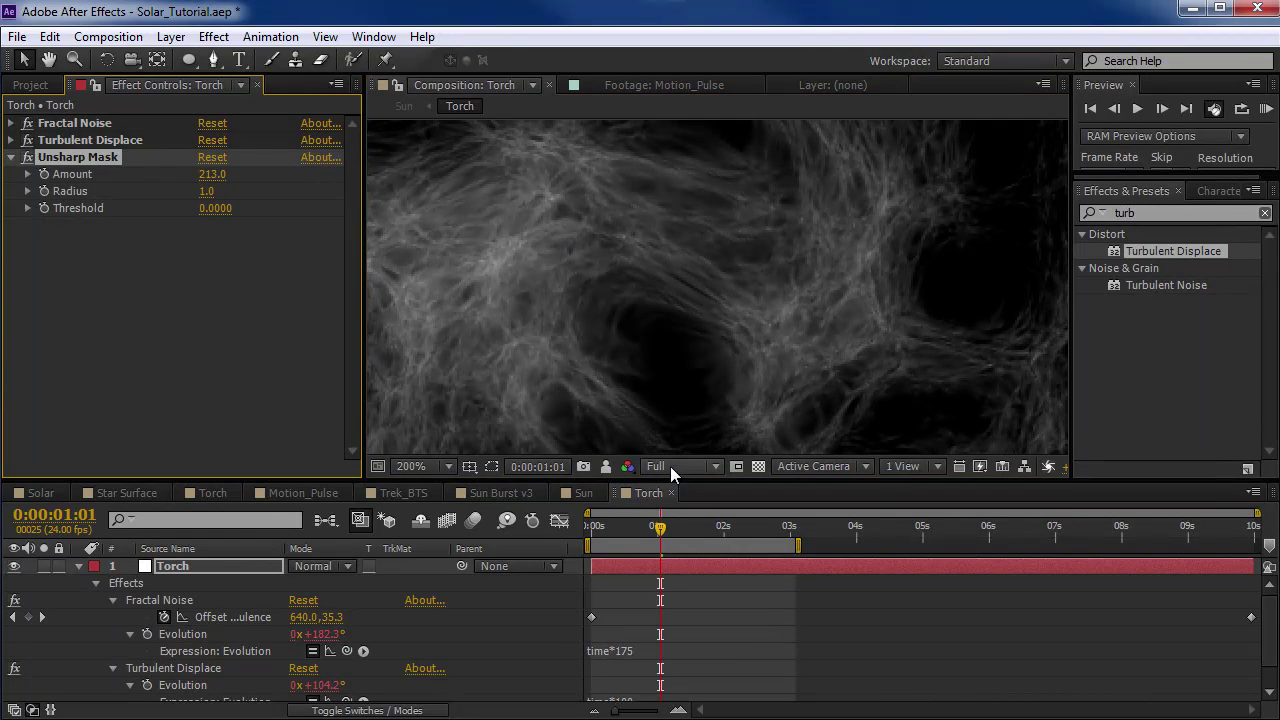
{"action": "scroll", "coordinate": [655, 337], "scroll_direction": "down", "scroll_amount": 1}
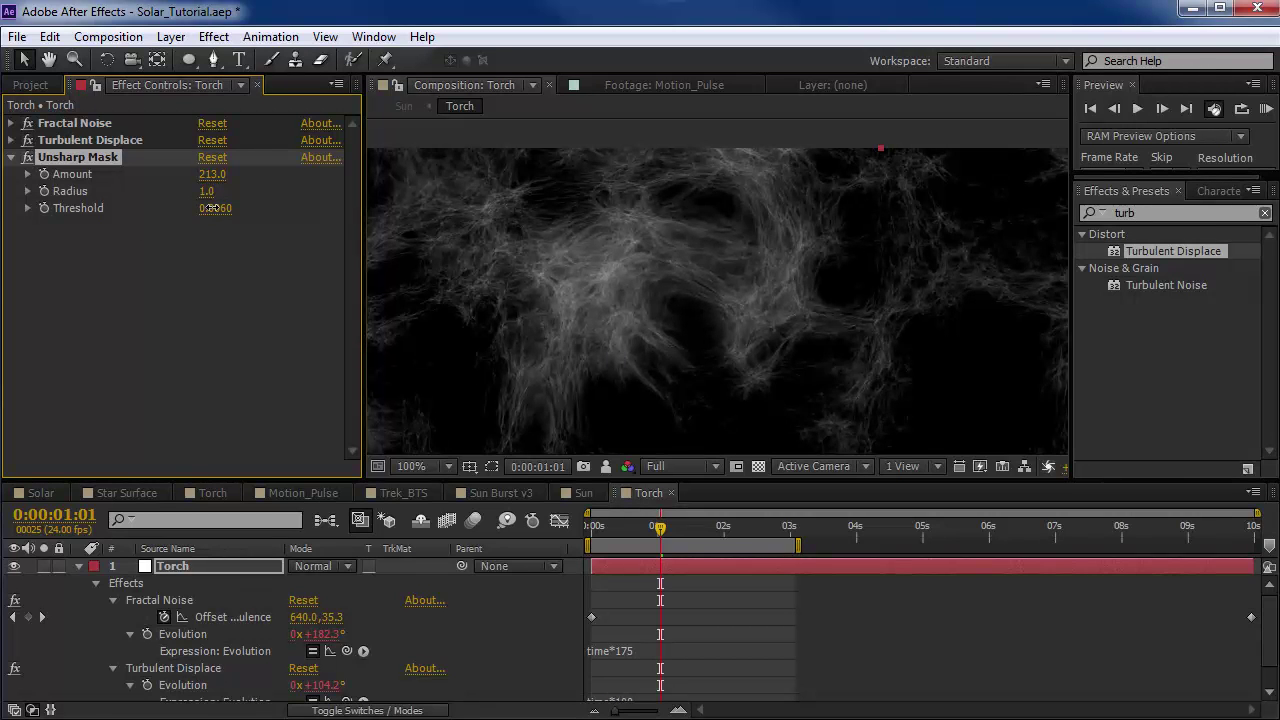
{"action": "key", "text": "h"}
{"action": "left_click_drag", "start_coordinate": [527, 329], "coordinate": [729, 329]}
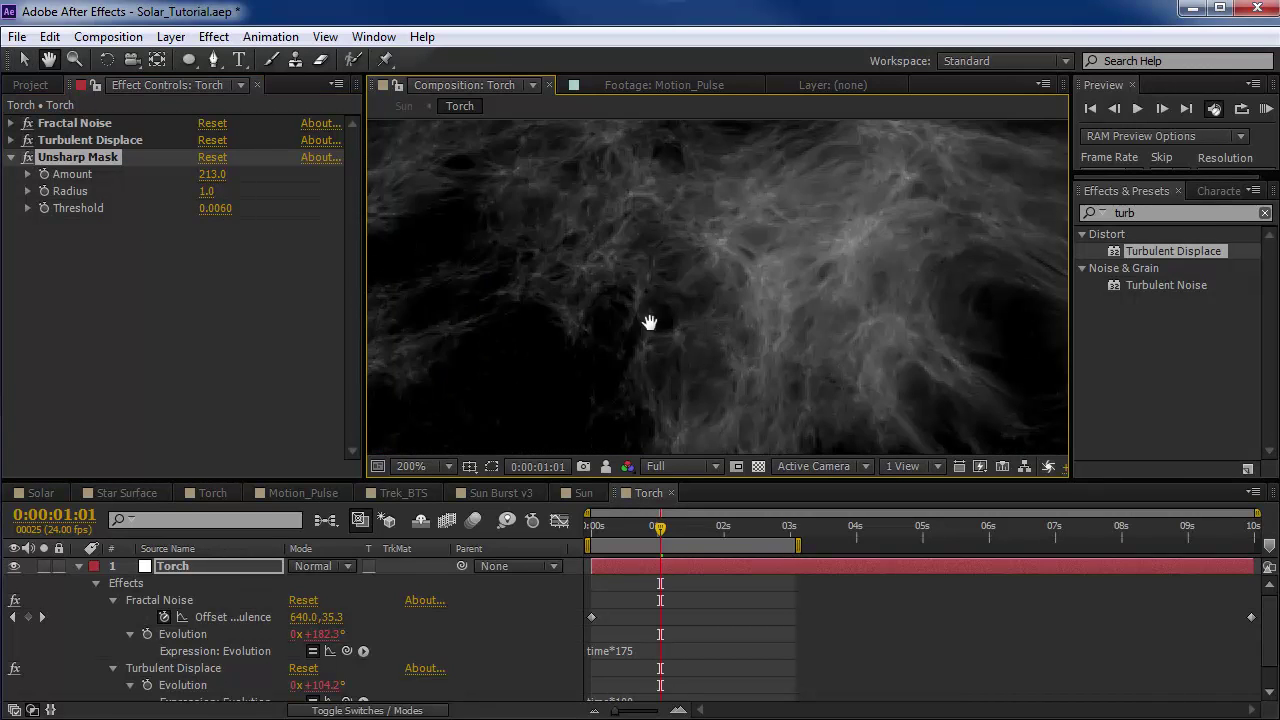
{"action": "left_click_drag", "start_coordinate": [829, 400], "coordinate": [700, 309]}
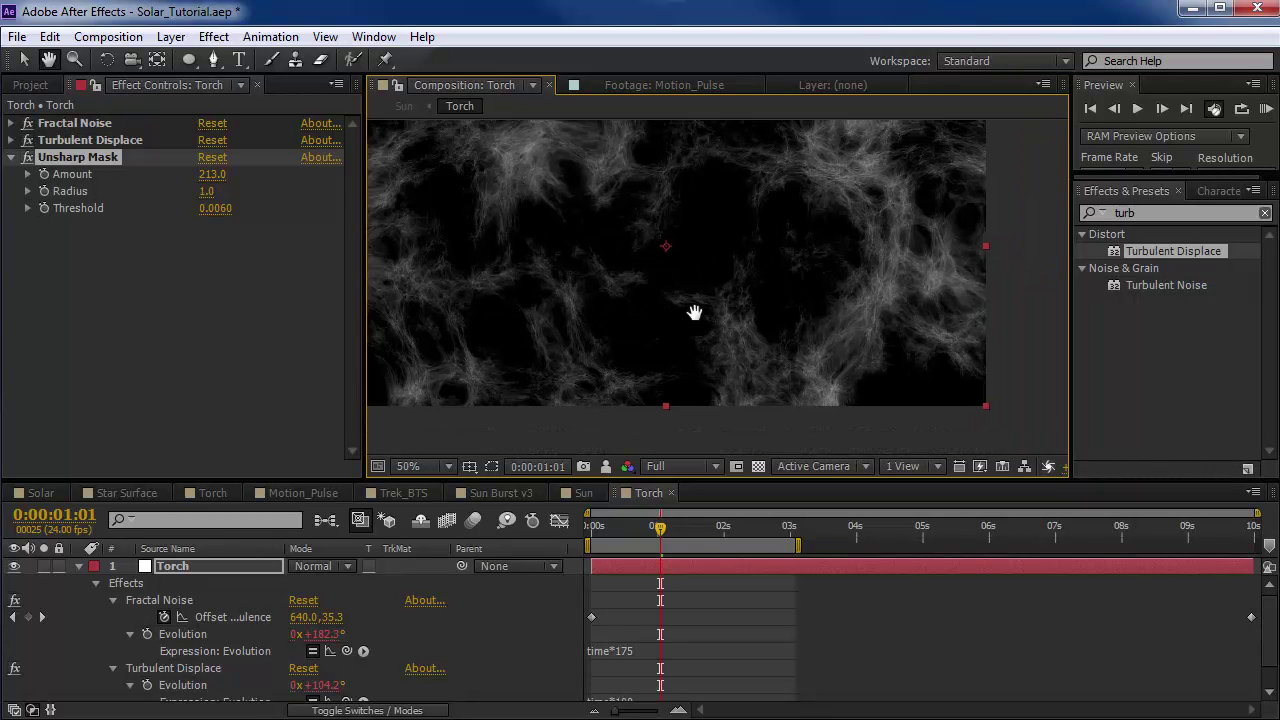
{"action": "scroll", "coordinate": [672, 288], "scroll_direction": "up", "scroll_amount": 1}
{"action": "scroll", "coordinate": [672, 288], "scroll_direction": "down", "scroll_amount": 4}
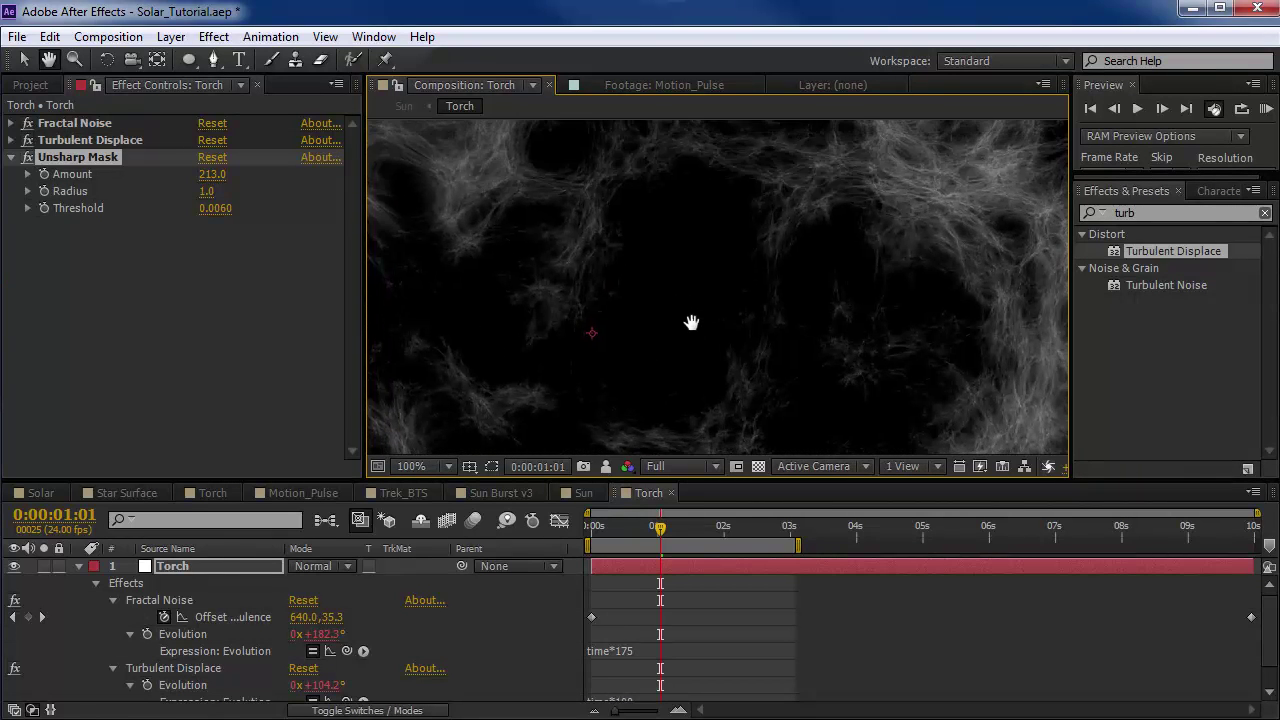
Step: In the Sun composition, add a full-size elliptical mask to the Torch layer and feather it 153 pixels
{"action": "left_click", "coordinate": [584, 493]}
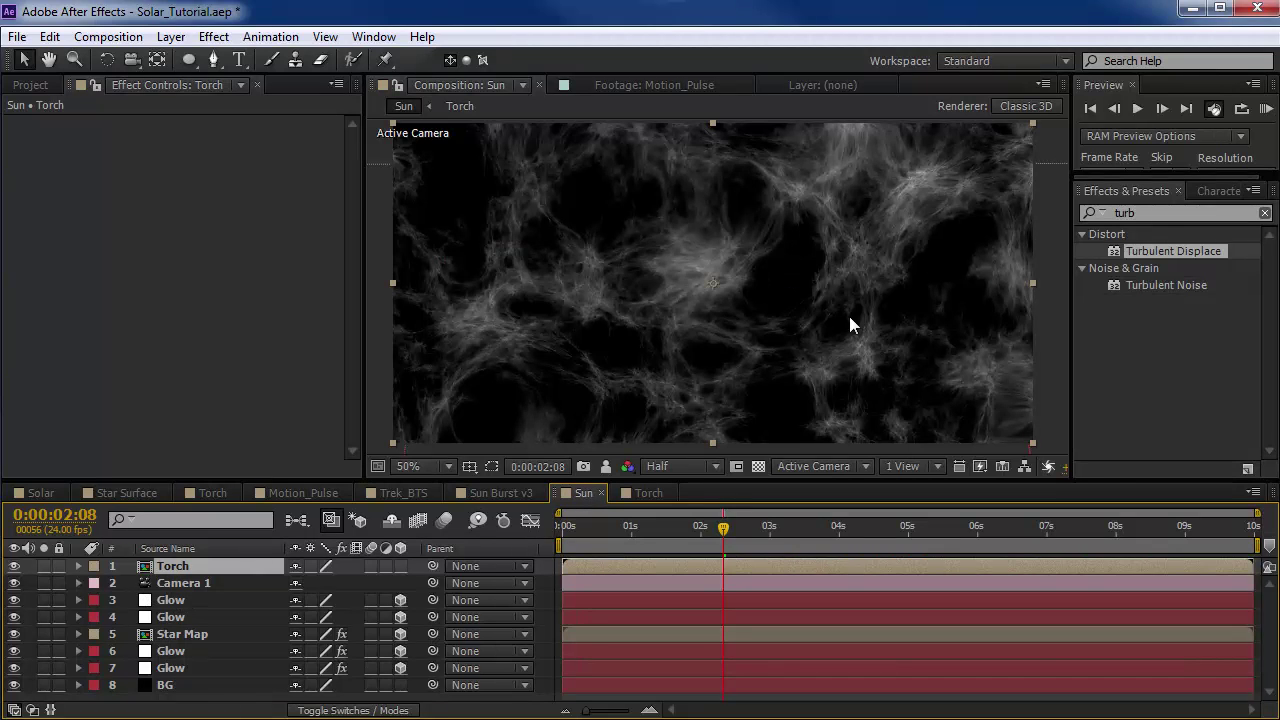
{"action": "double_click", "coordinate": [188, 61]}
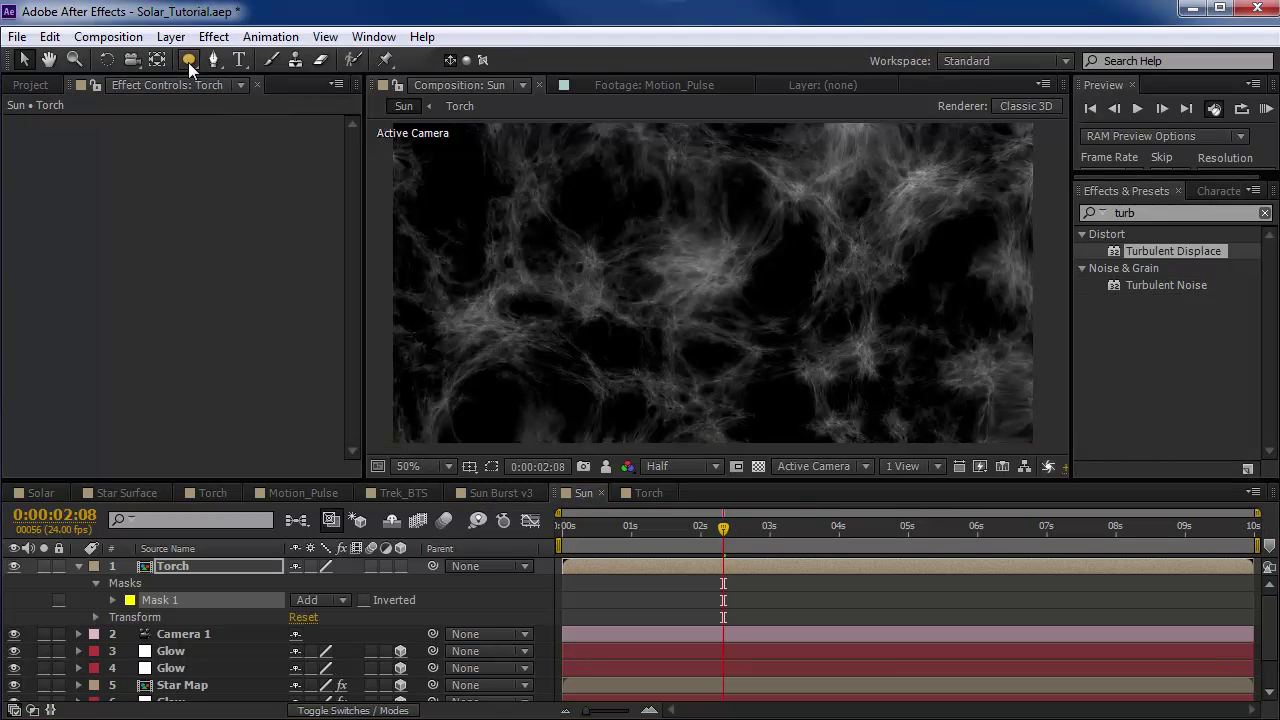
{"action": "key", "text": "v"}
{"action": "key", "text": "f"}
{"action": "left_click_drag", "start_coordinate": [330, 600], "coordinate": [480, 597]}
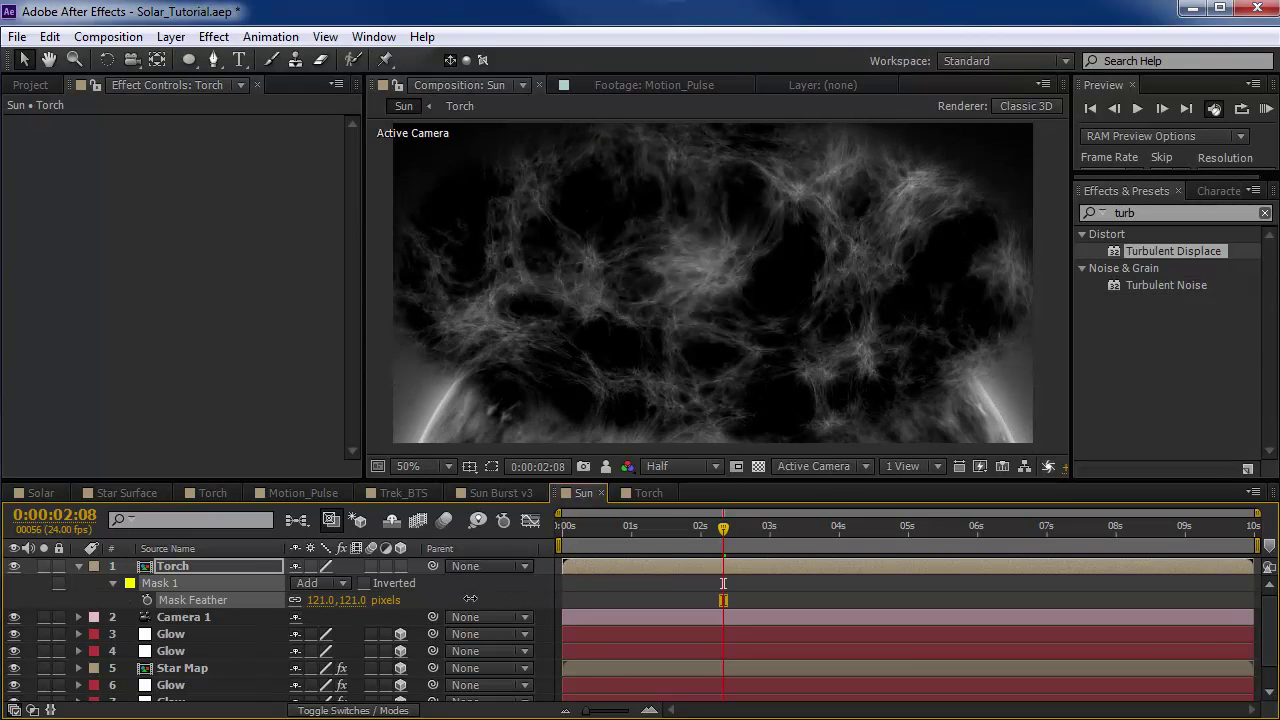
Step: Contract the Torch layer's mask with a Mask Expansion of -81 pixels
{"action": "key", "text": "m"}
{"action": "key", "text": "m"}
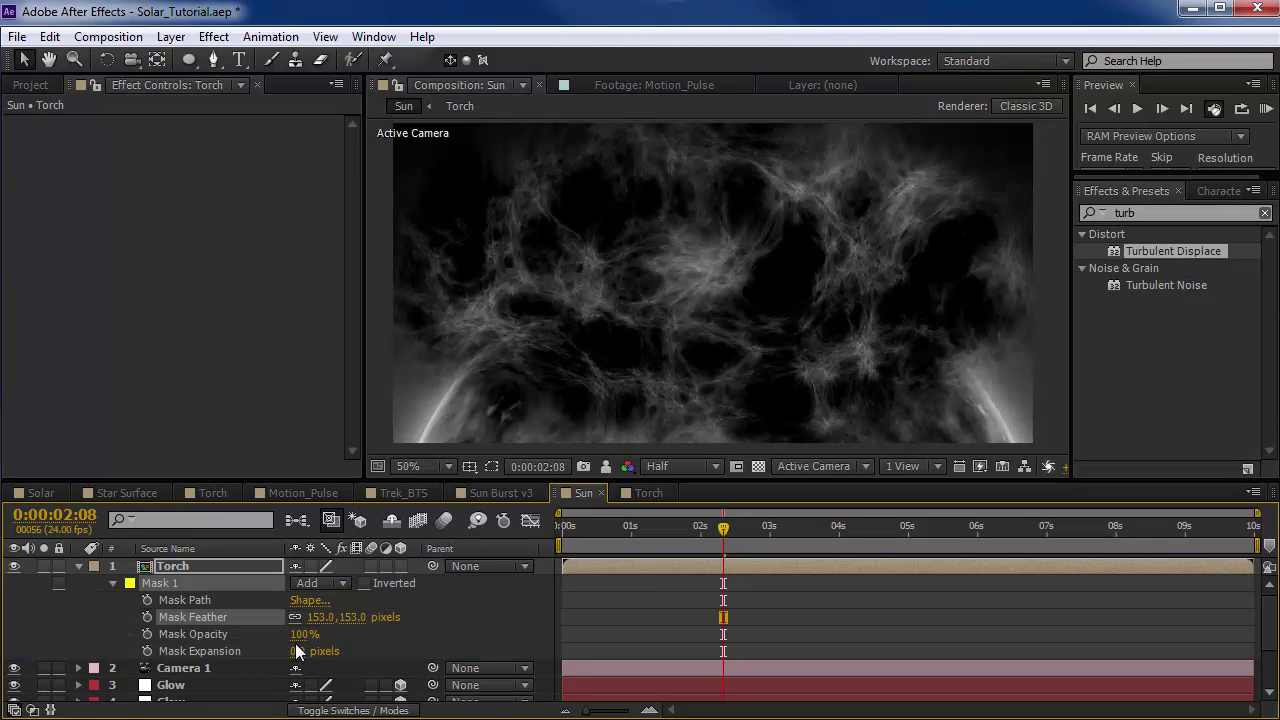
{"action": "left_click_drag", "start_coordinate": [300, 651], "coordinate": [211, 651]}
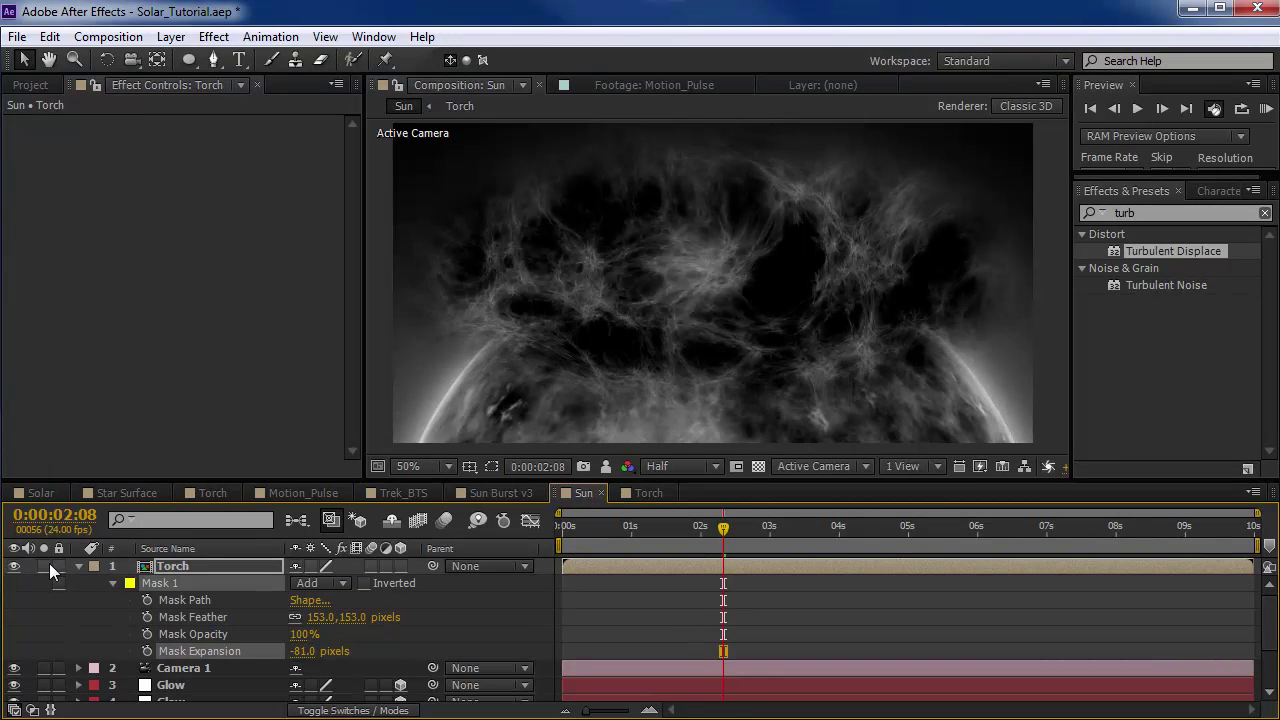
Step: Nudge the Torch layer slightly upward and solo it to check the masked noise over time
{"action": "mouse_move", "coordinate": [687, 288]}
{"action": "left_mouse_down"}
{"action": "mouse_move", "coordinate": [691, 329]}
{"action": "mouse_move", "coordinate": [694, 277]}
{"action": "left_mouse_up"}
{"action": "left_click", "coordinate": [589, 533]}
{"action": "left_click_drag", "start_coordinate": [591, 543], "coordinate": [718, 546]}
Step: Raise the bottom point of the Torch mask to flatten its lower edge, checking the result along the timeline
{"action": "left_click", "coordinate": [709, 417]}
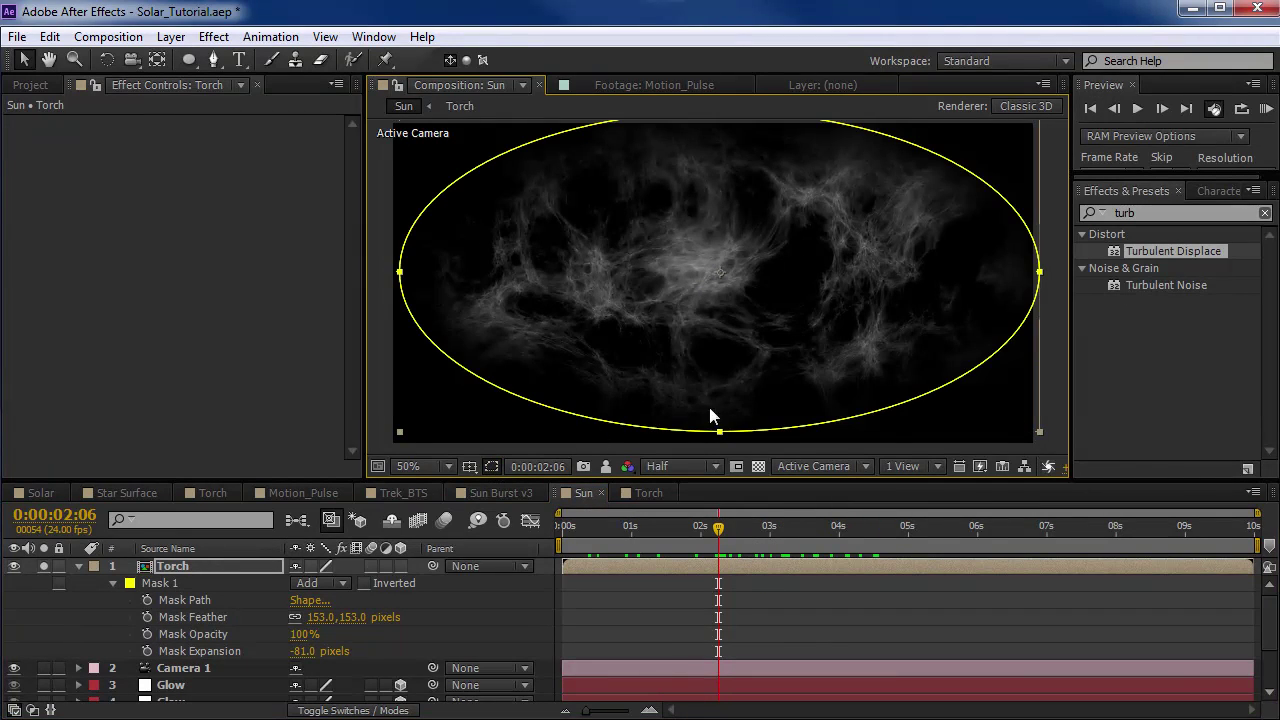
{"action": "left_click_drag", "start_coordinate": [720, 430], "coordinate": [713, 386]}
{"action": "left_click_drag", "start_coordinate": [575, 524], "coordinate": [875, 538]}
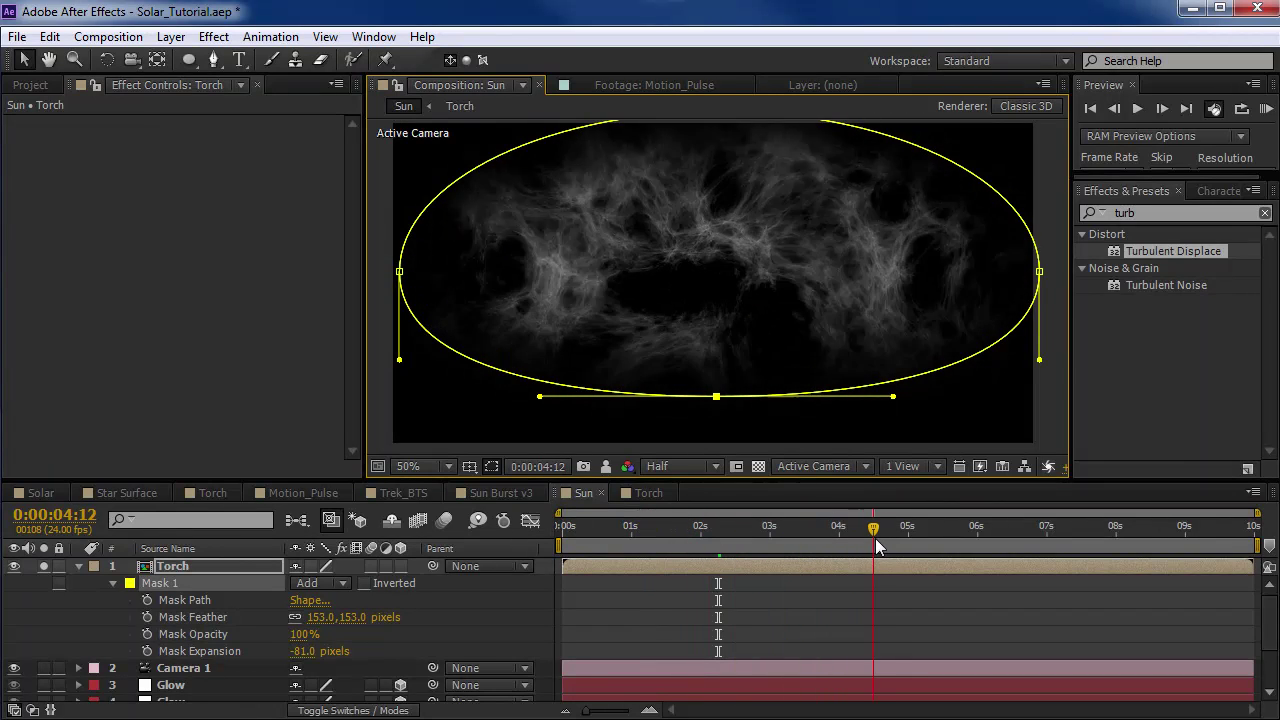
{"action": "left_click", "coordinate": [617, 590]}
Step: Set the Torch layer's blending mode to Screen and turn off its solo so it blends over the sun
{"action": "left_click", "coordinate": [180, 565]}
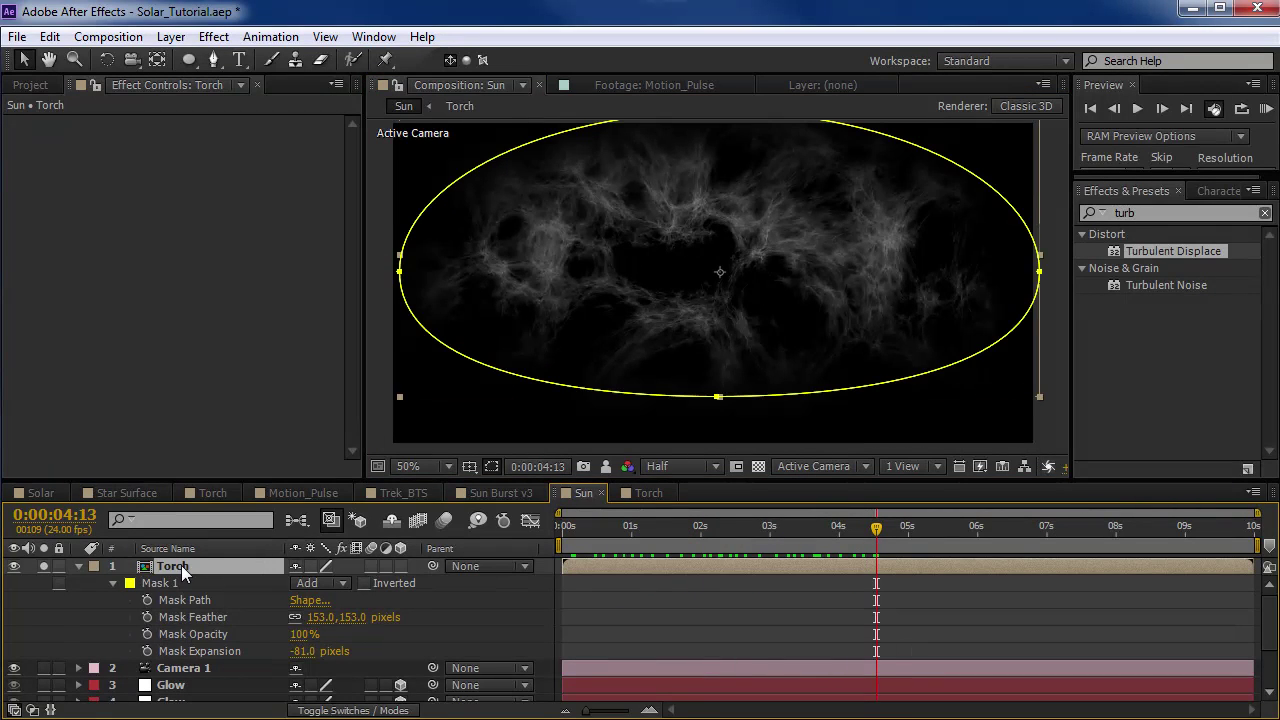
{"action": "key", "text": "F4"}
{"action": "left_click", "coordinate": [313, 566]}
{"action": "left_click", "coordinate": [404, 452]}
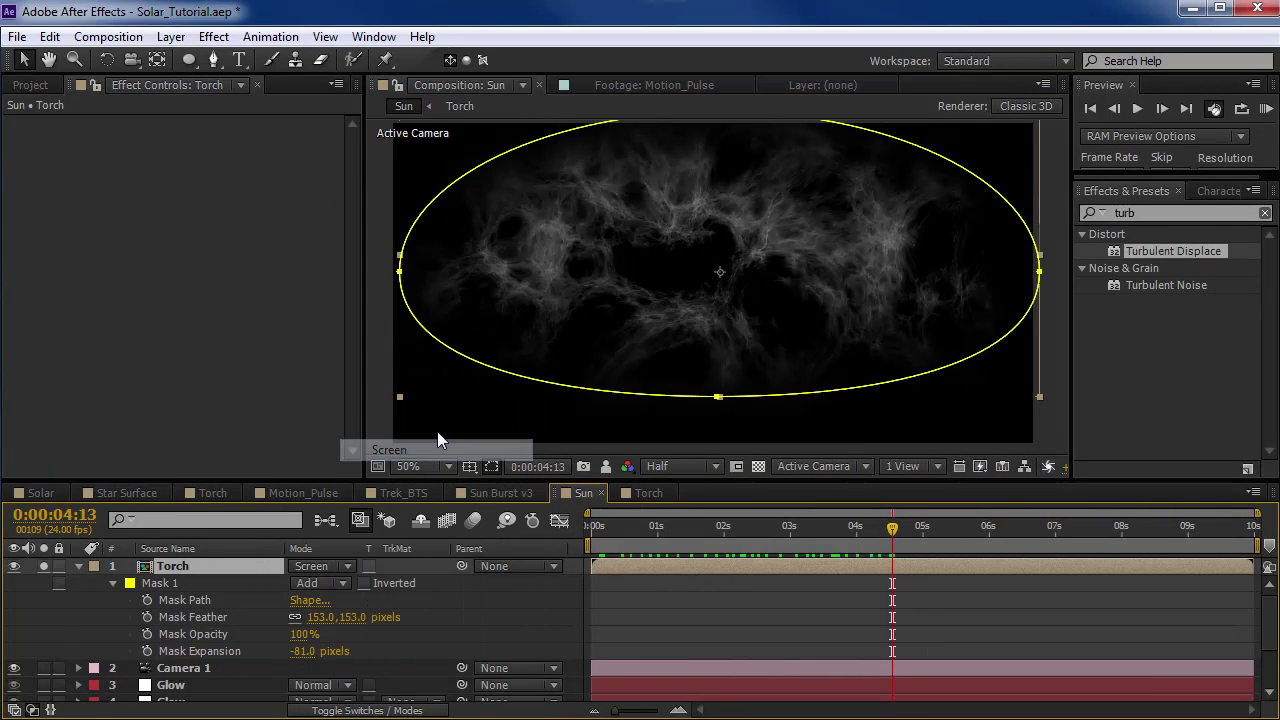
{"action": "left_click", "coordinate": [80, 567]}
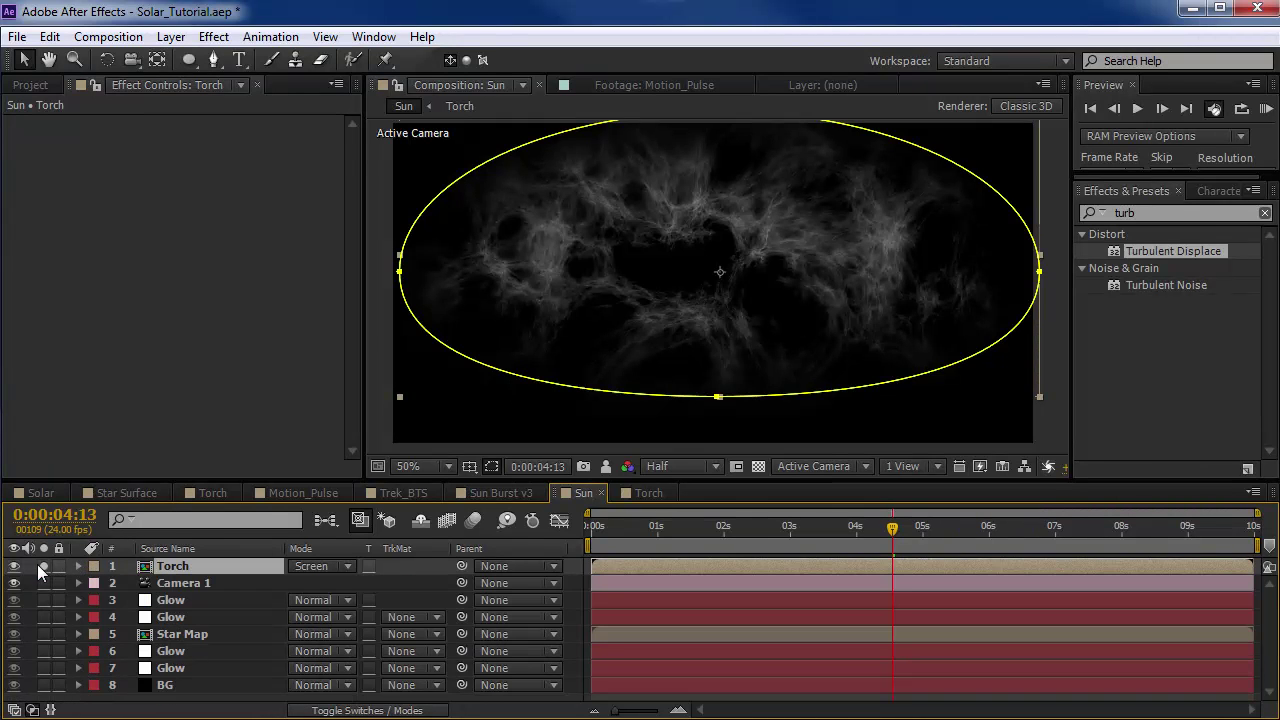
{"action": "mouse_move", "coordinate": [739, 234]}
{"action": "left_mouse_down"}
{"action": "mouse_move", "coordinate": [793, 260]}
{"action": "mouse_move", "coordinate": [757, 252]}
{"action": "mouse_move", "coordinate": [726, 214]}
{"action": "left_mouse_up"}
Step: Make the Torch layer a 3D layer and scale it down to 25%
{"action": "key", "text": "F4"}
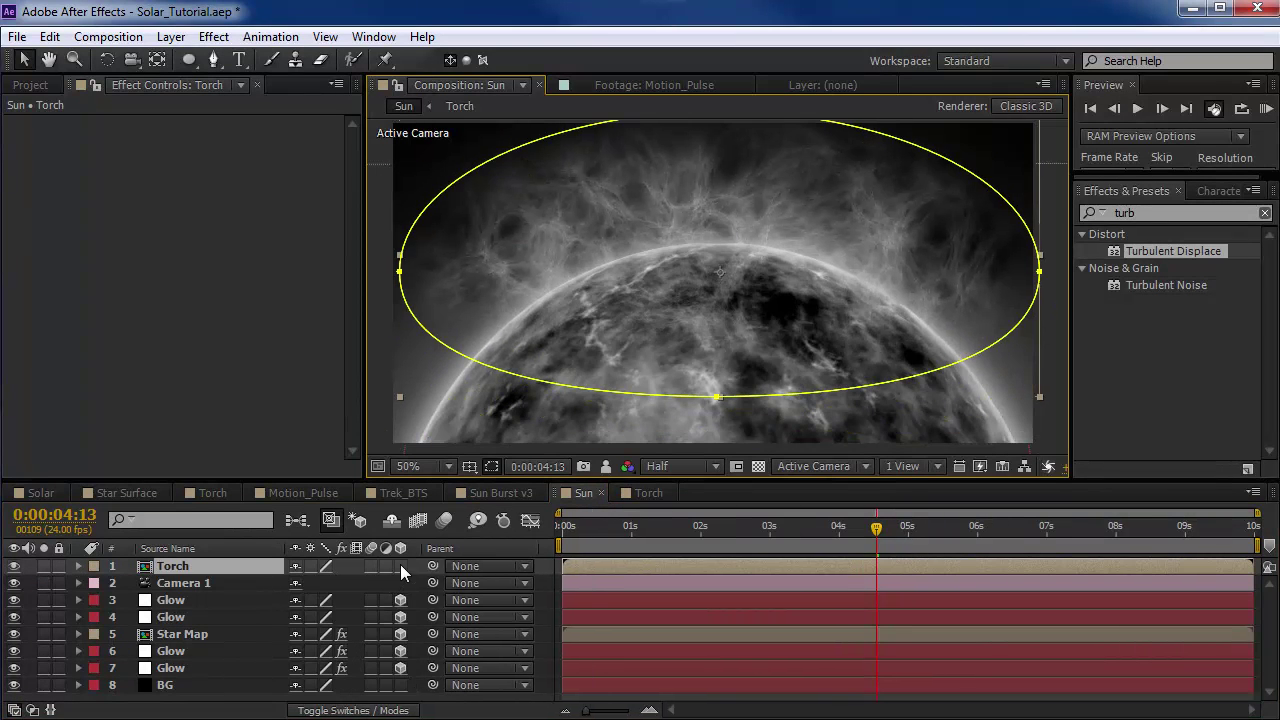
{"action": "key", "text": "F4"}
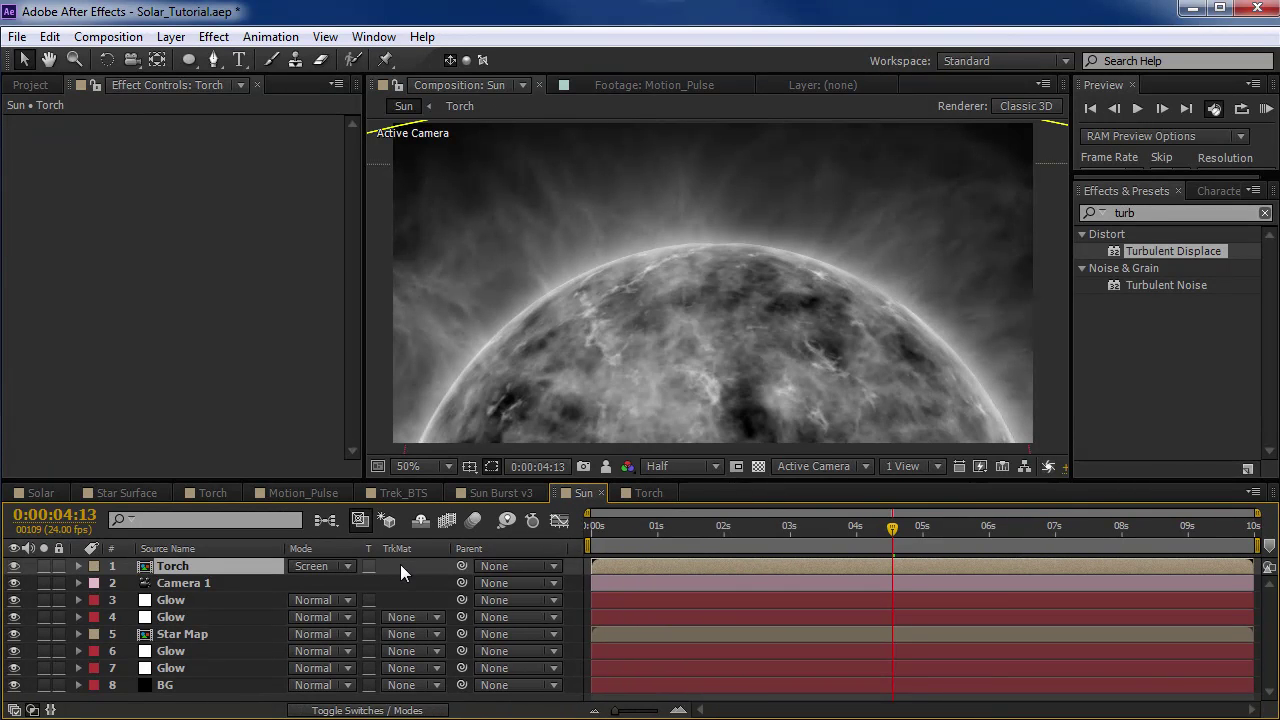
{"action": "key", "text": "comma"}
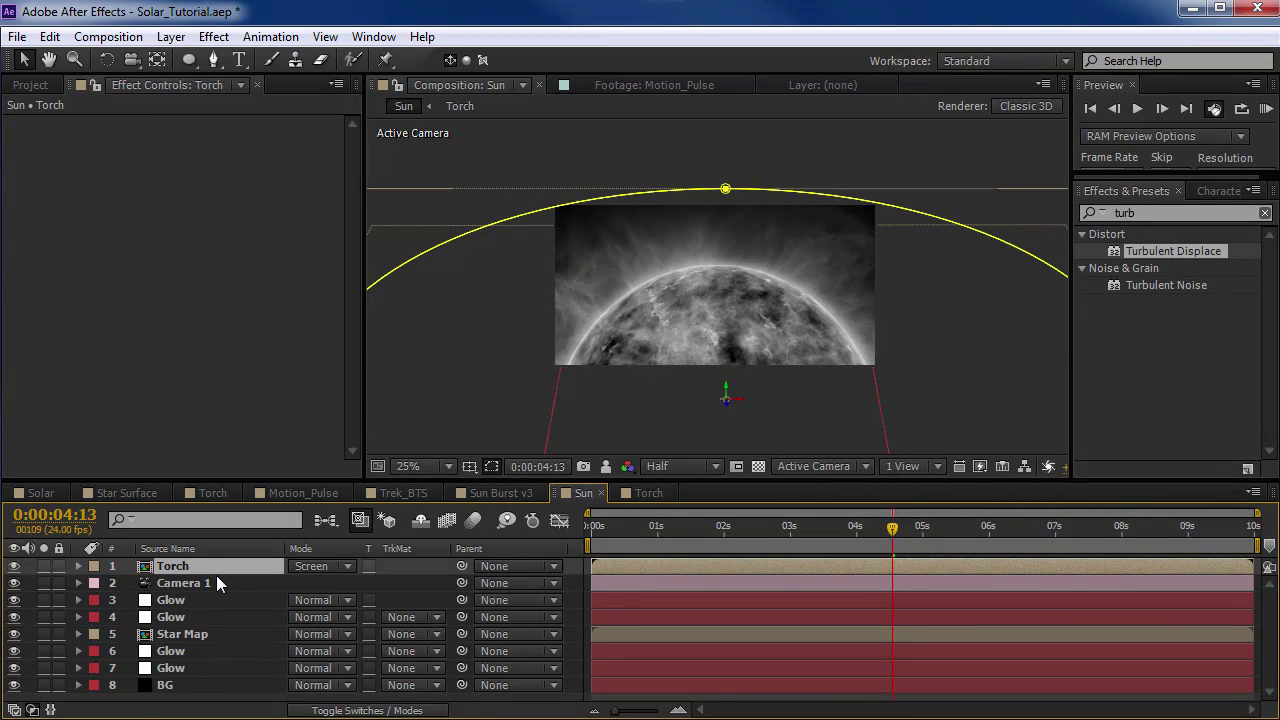
{"action": "key", "text": "s"}
{"action": "left_click_drag", "start_coordinate": [350, 584], "coordinate": [275, 590]}
{"action": "scroll", "coordinate": [203, 580], "scroll_direction": "down", "scroll_amount": 1}
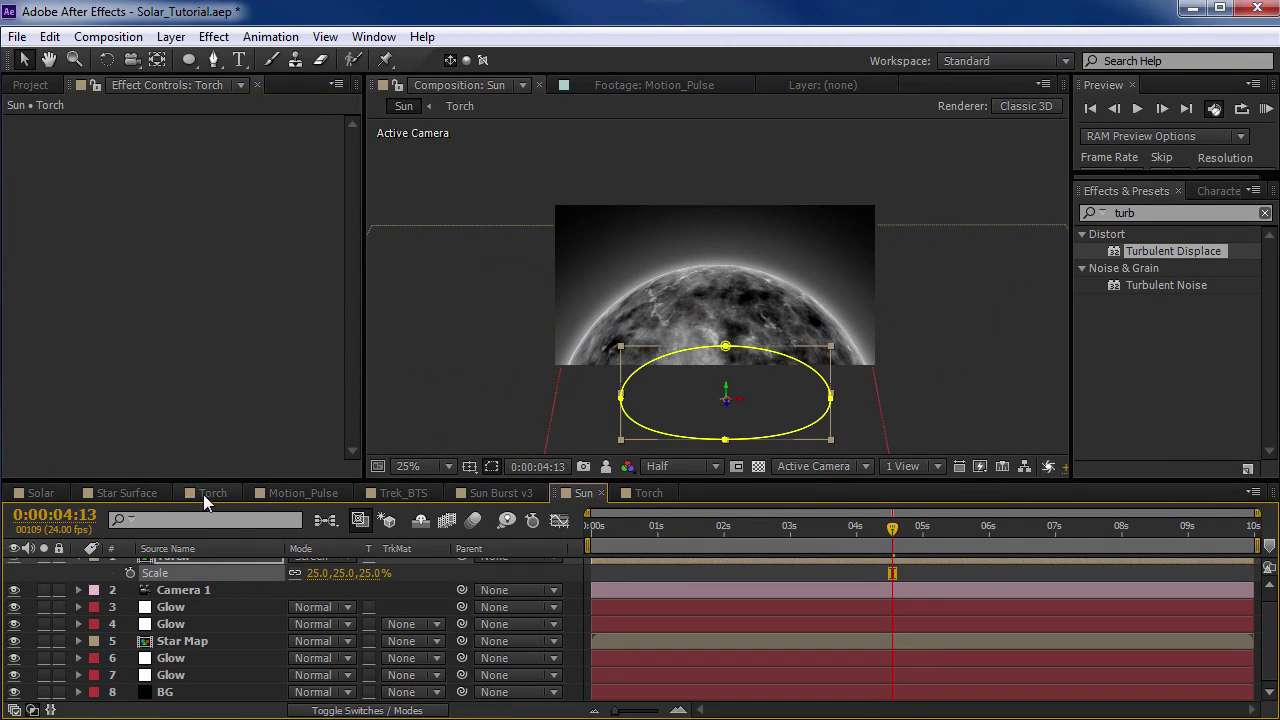
Step: Move the Torch layer down the stack to just above BG, and raise it in the frame behind the sun
{"action": "left_click_drag", "start_coordinate": [202, 481], "coordinate": [191, 392]}
{"action": "left_click_drag", "start_coordinate": [172, 481], "coordinate": [176, 603]}
{"action": "scroll", "coordinate": [750, 335], "scroll_direction": "up", "scroll_amount": 2}
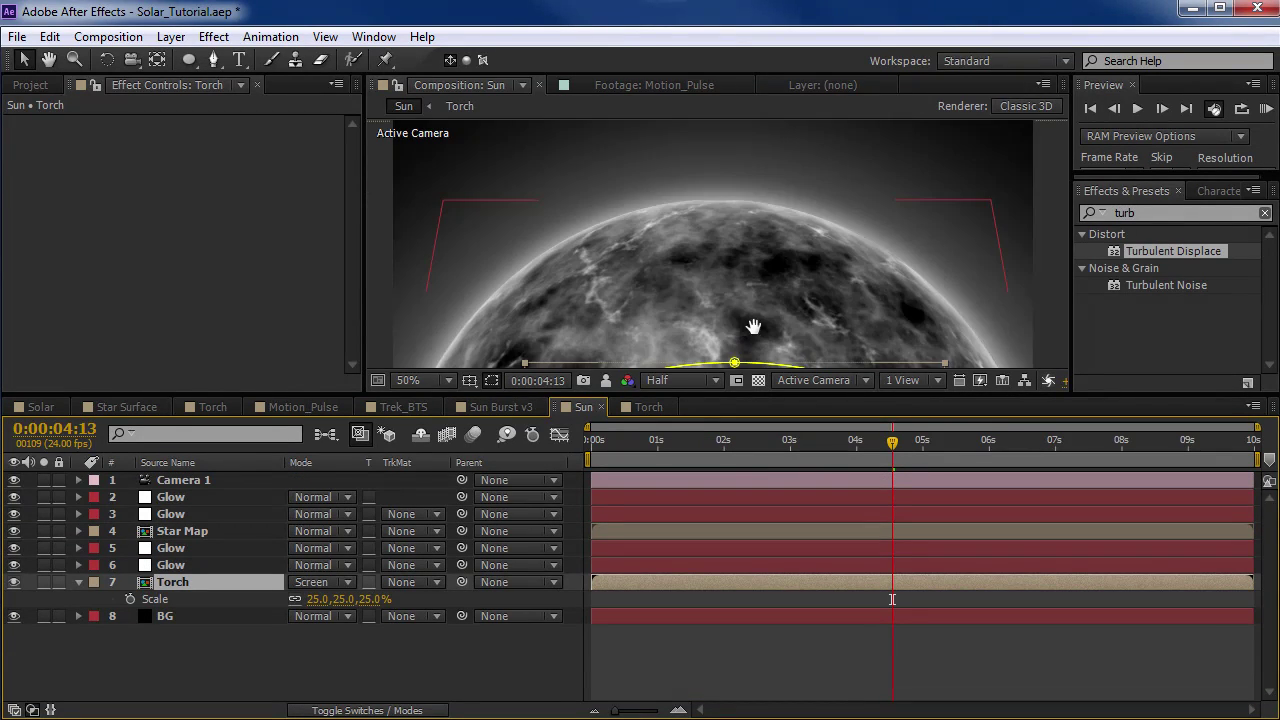
{"action": "left_click_drag", "start_coordinate": [740, 322], "coordinate": [766, 257]}
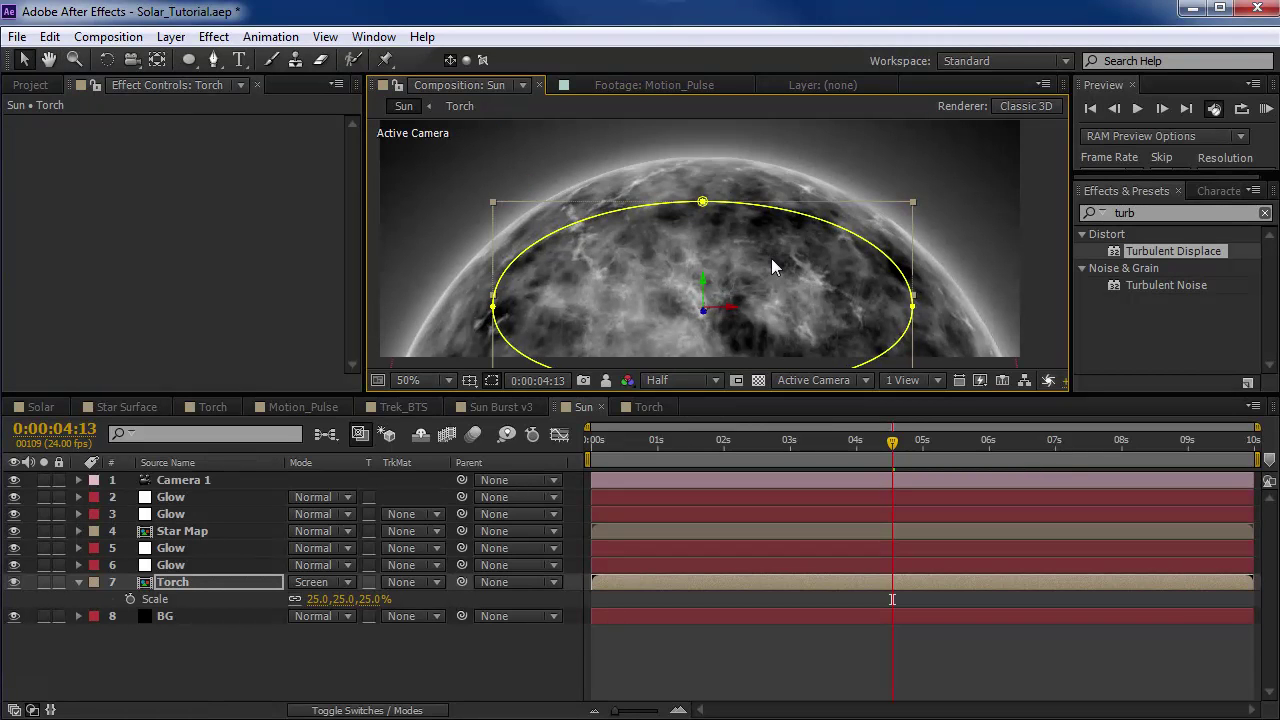
{"action": "mouse_move", "coordinate": [770, 273]}
{"action": "left_mouse_down"}
{"action": "mouse_move", "coordinate": [765, 235]}
{"action": "mouse_move", "coordinate": [783, 261]}
{"action": "mouse_move", "coordinate": [769, 270]}
{"action": "left_mouse_up"}
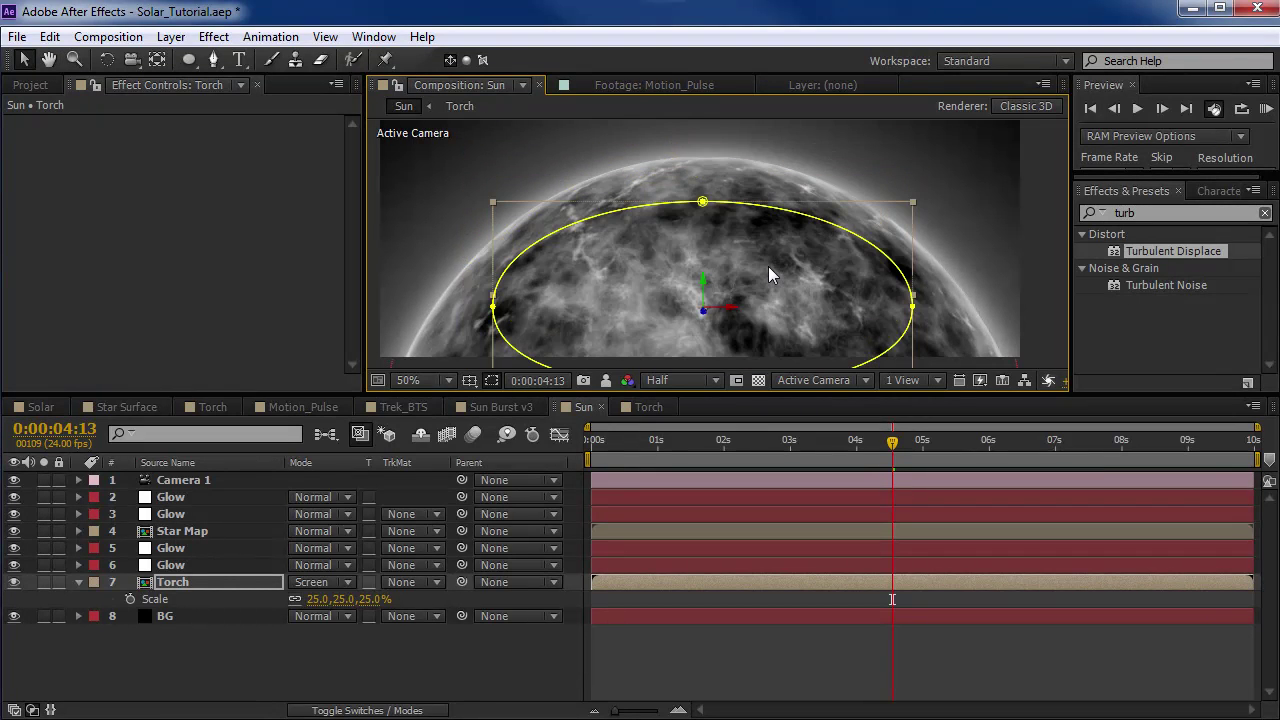
Step: Create a new adjustment layer and place it directly above the Torch layer, below the Glow layers
{"action": "left_click", "coordinate": [175, 35]}
{"action": "mouse_move", "coordinate": [197, 59]}
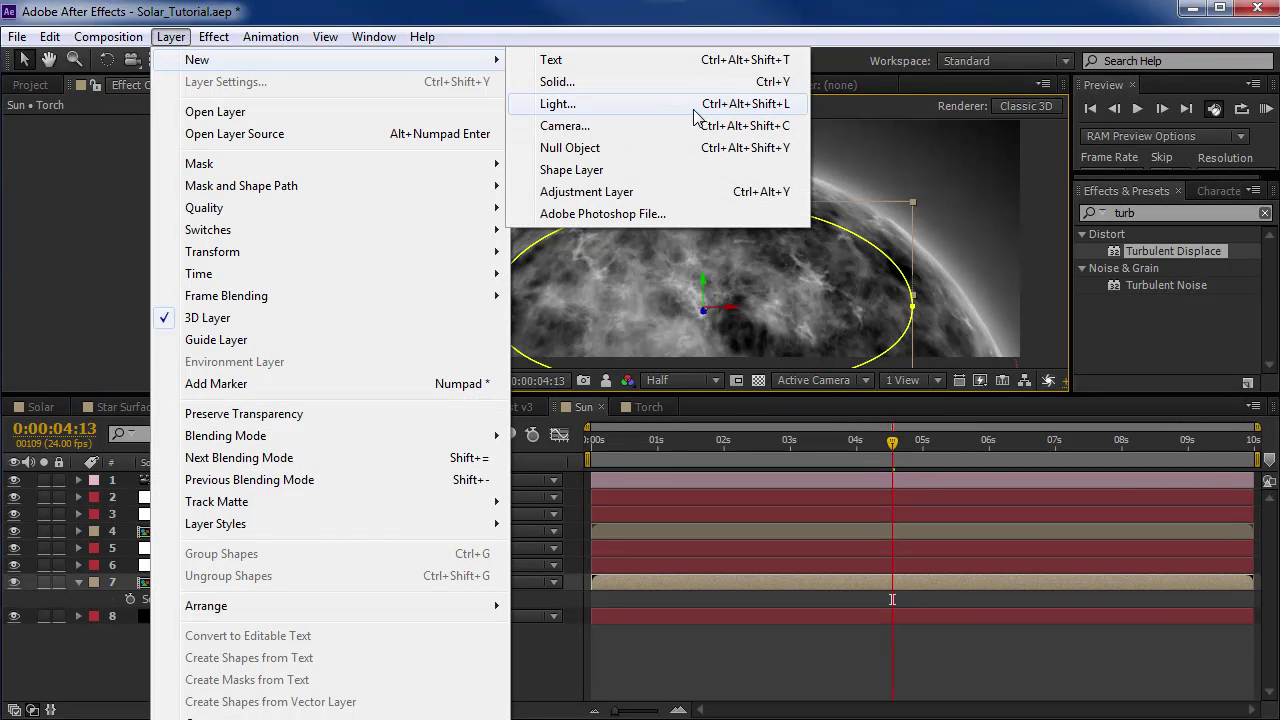
{"action": "left_click", "coordinate": [576, 200]}
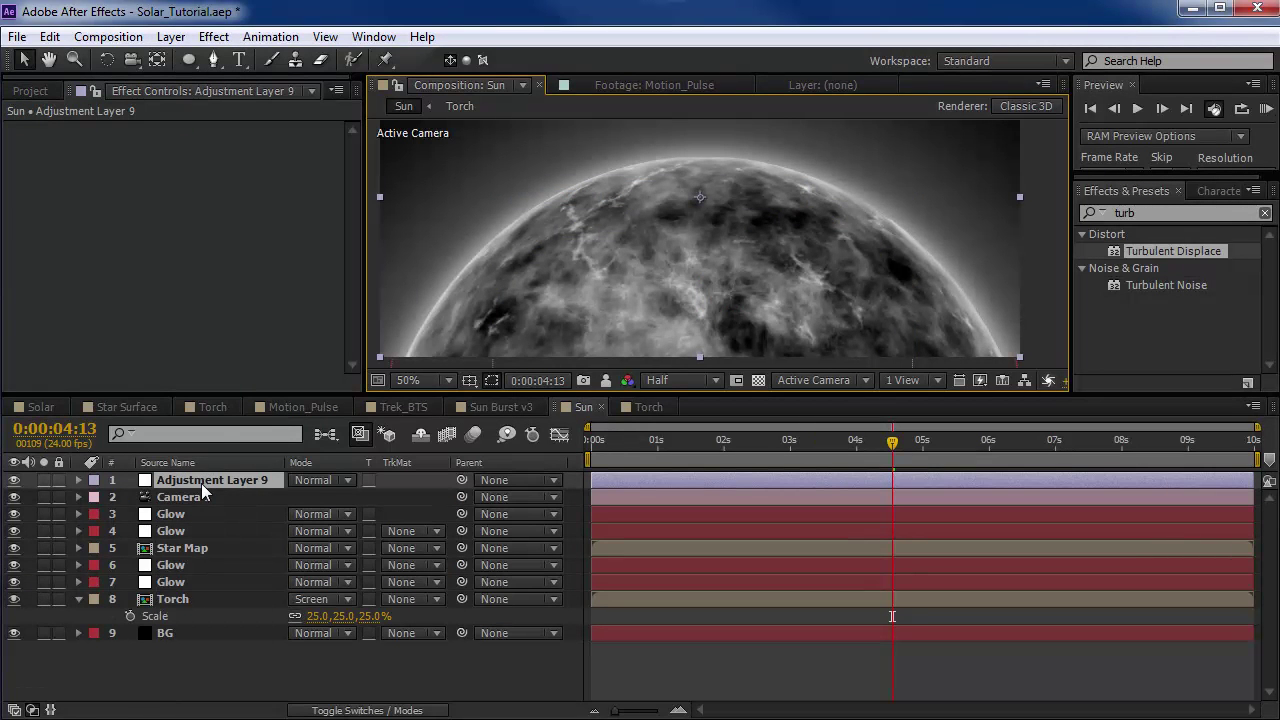
{"action": "key", "text": "F4"}
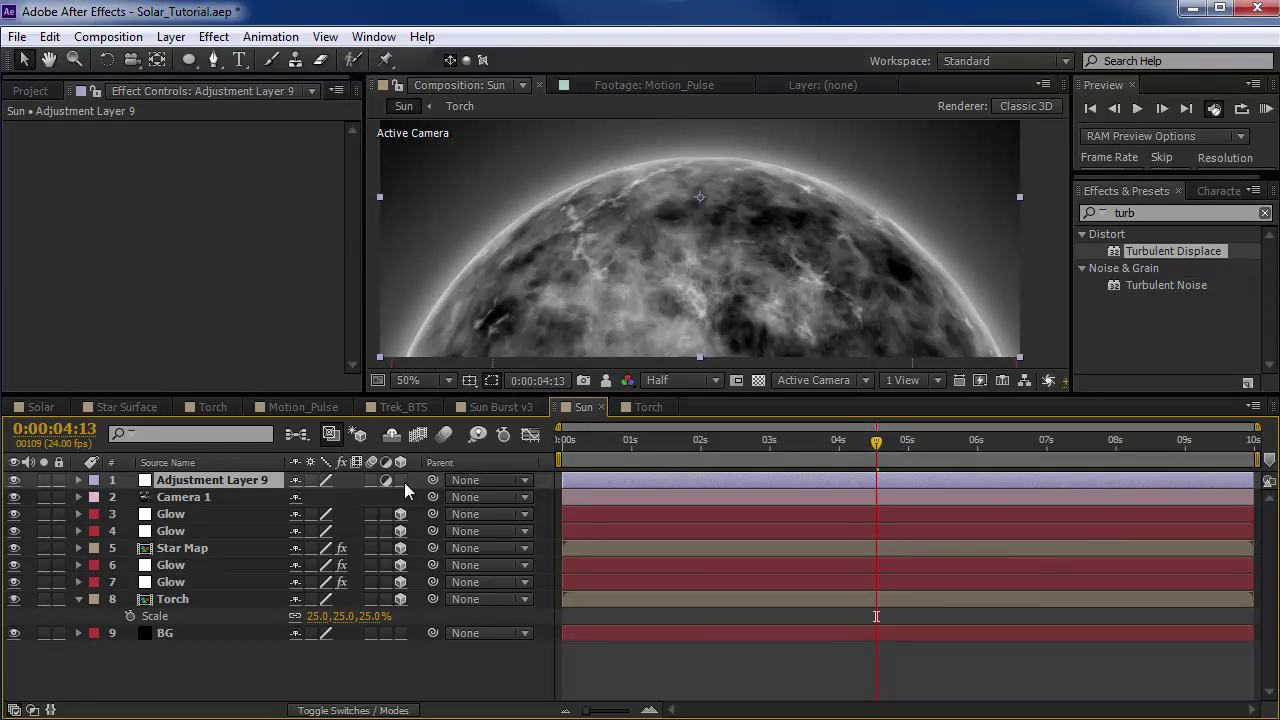
{"action": "left_click_drag", "start_coordinate": [216, 485], "coordinate": [196, 596]}
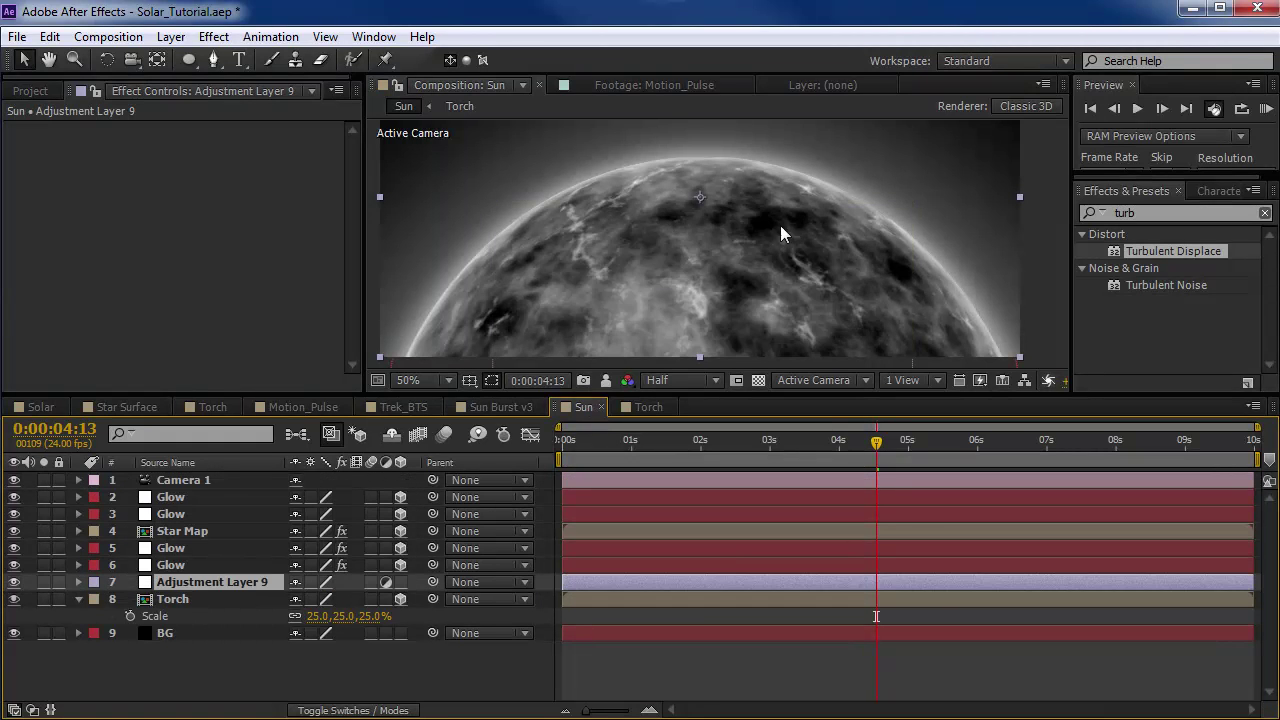
Step: Rename the new adjustment layer as __DIVIDER__ and give it a yellow label
{"action": "key", "text": "Return"}
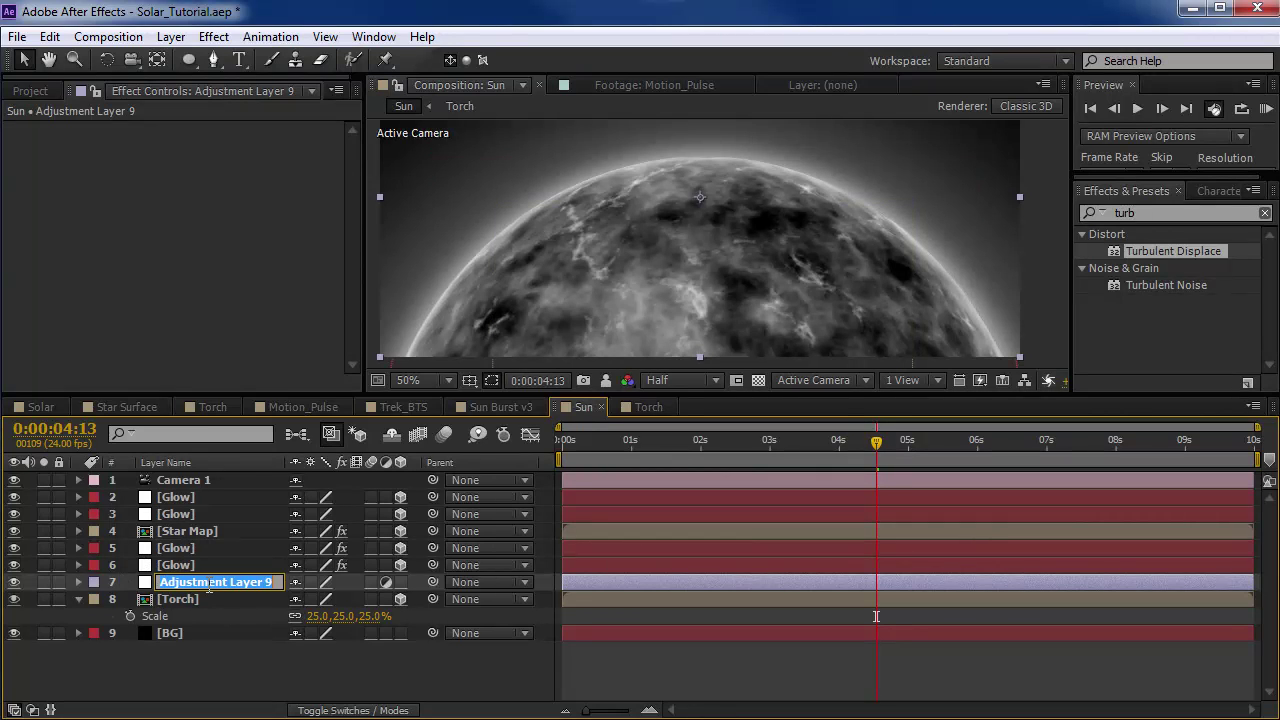
{"action": "key", "text": "BackSpace"}
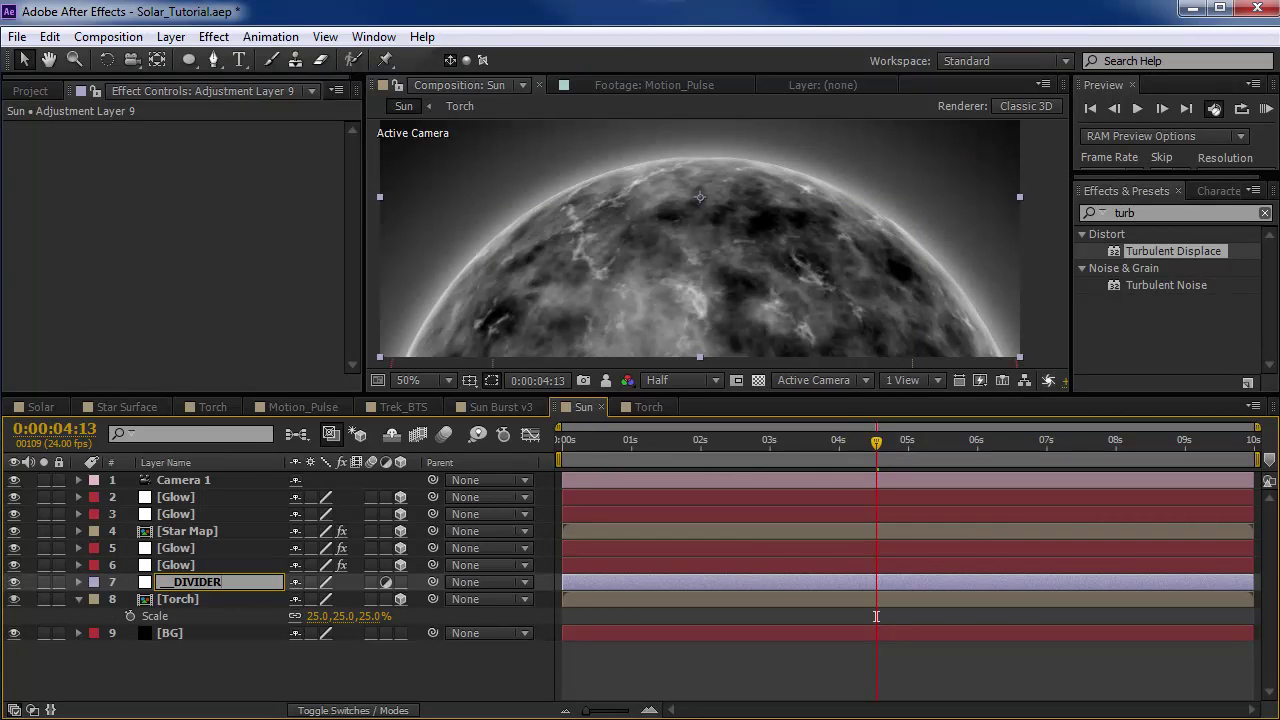
{"action": "type", "text": "__DIVIDER__"}
{"action": "left_click", "coordinate": [94, 582]}
{"action": "left_click", "coordinate": [143, 665]}
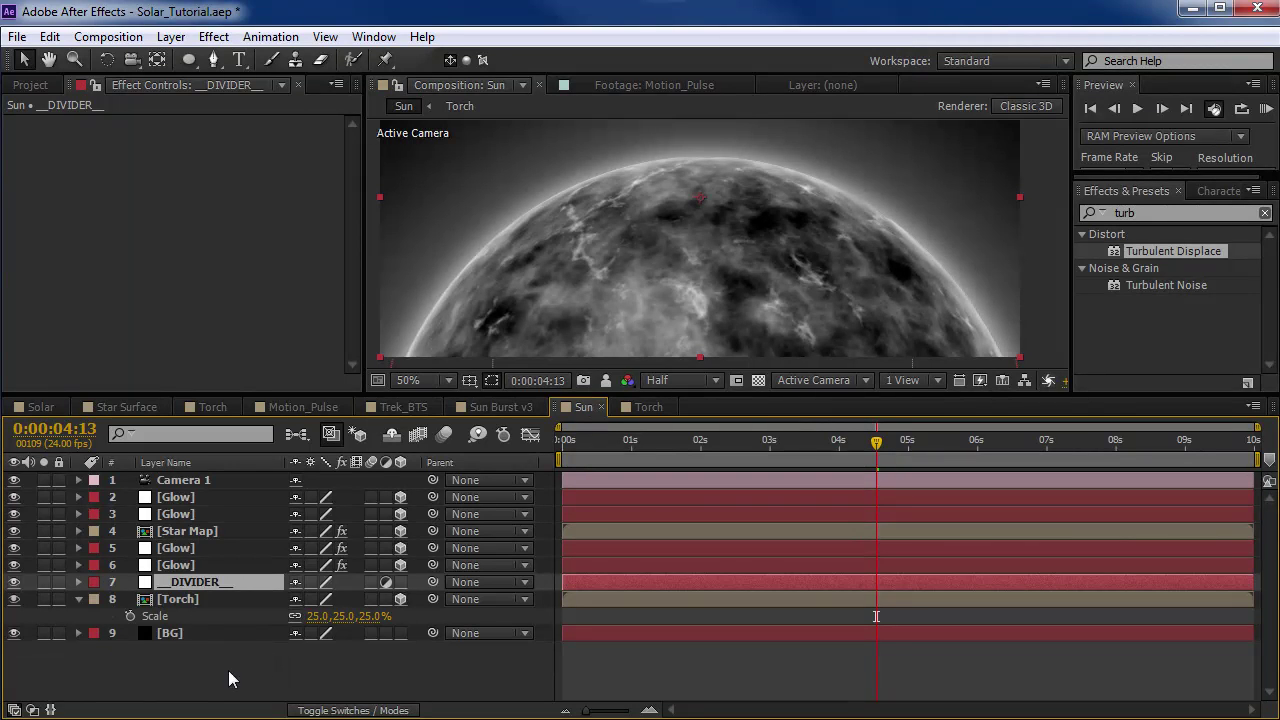
{"action": "left_click", "coordinate": [94, 582]}
{"action": "left_click", "coordinate": [157, 686]}
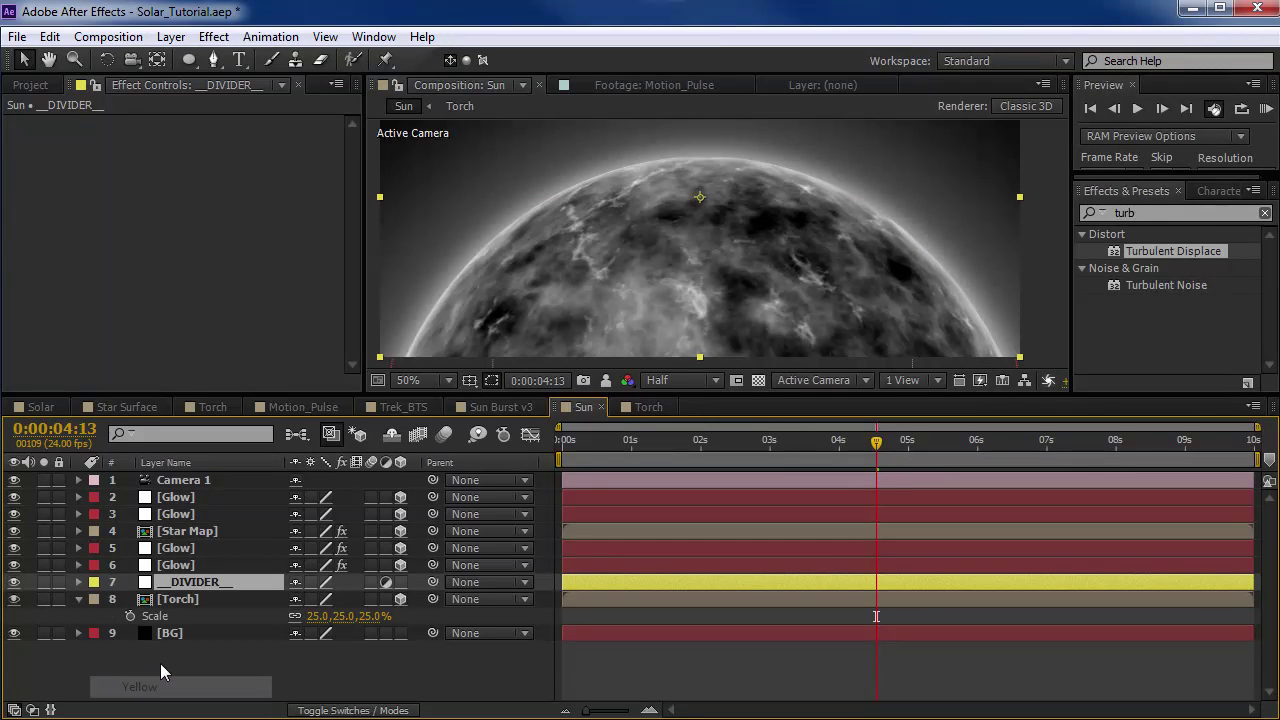
{"action": "left_click", "coordinate": [223, 658]}
Step: Raise the Torch layer so its flares extend past the sun's upper edge, and preview the animation from the start
{"action": "left_click", "coordinate": [187, 600]}
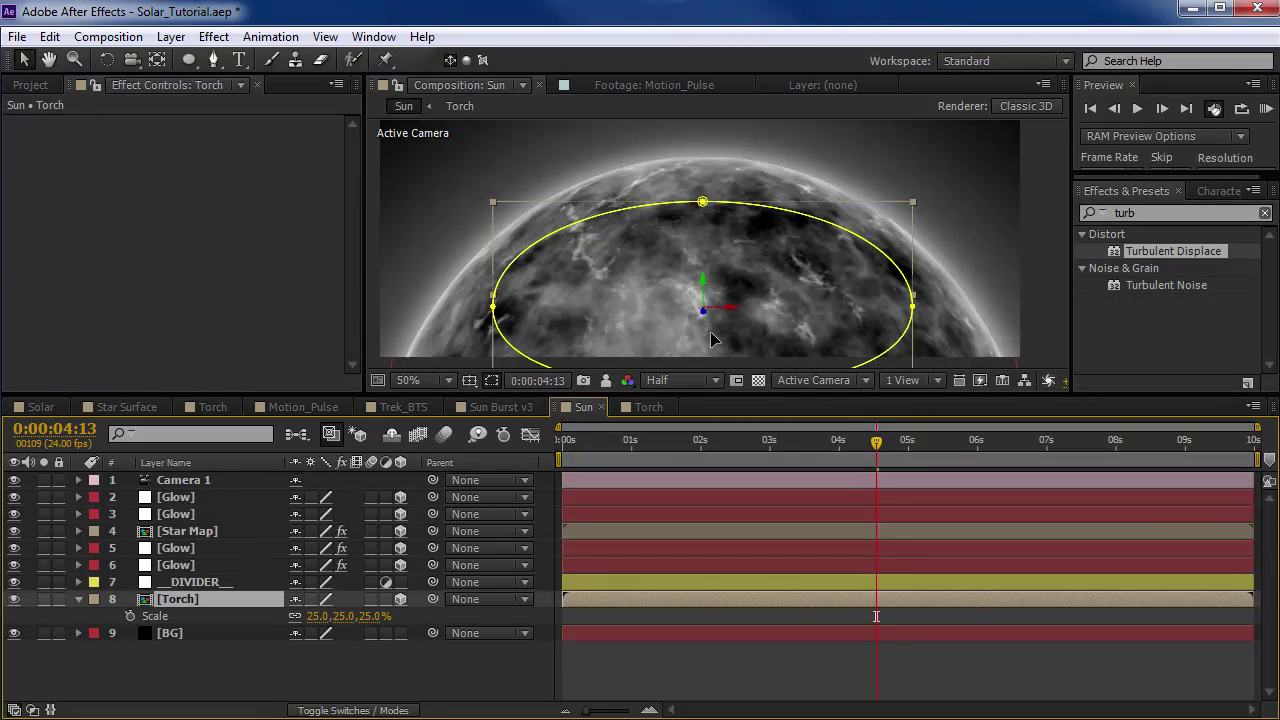
{"action": "left_click_drag", "start_coordinate": [711, 340], "coordinate": [713, 266]}
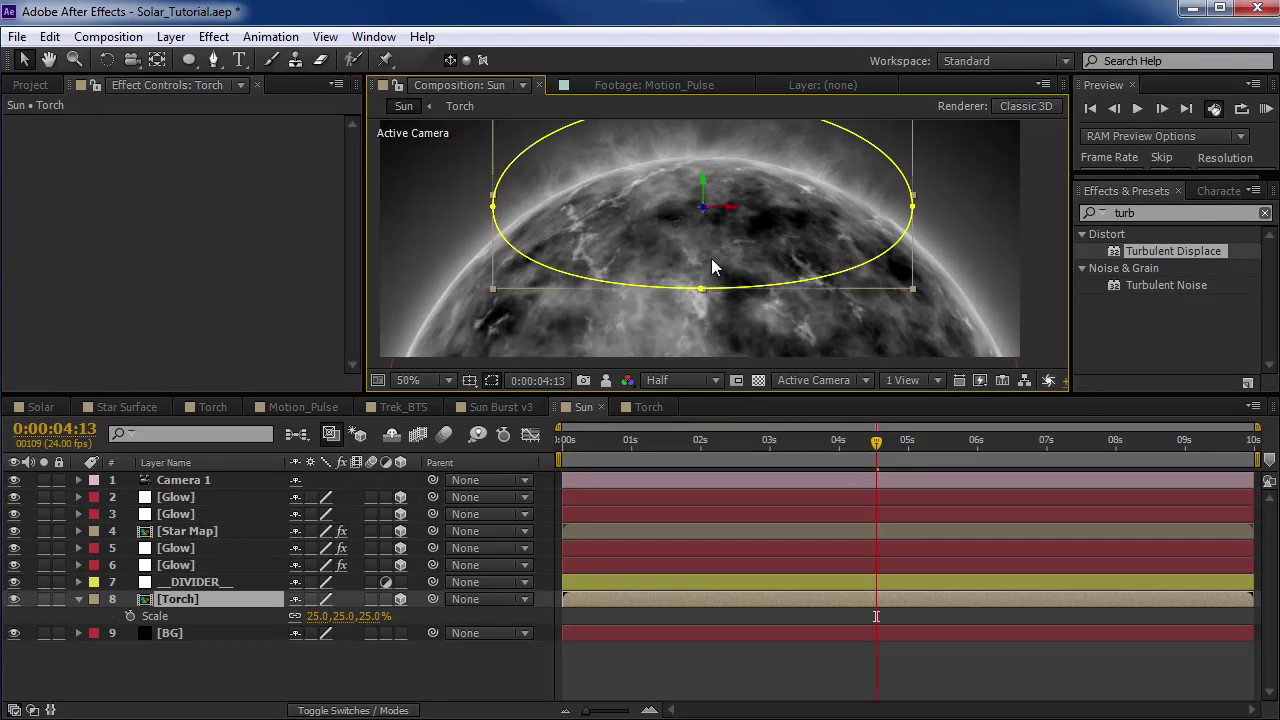
{"action": "key", "text": "space"}
{"action": "left_click_drag", "start_coordinate": [794, 251], "coordinate": [804, 305]}
{"action": "left_click_drag", "start_coordinate": [760, 393], "coordinate": [760, 473]}
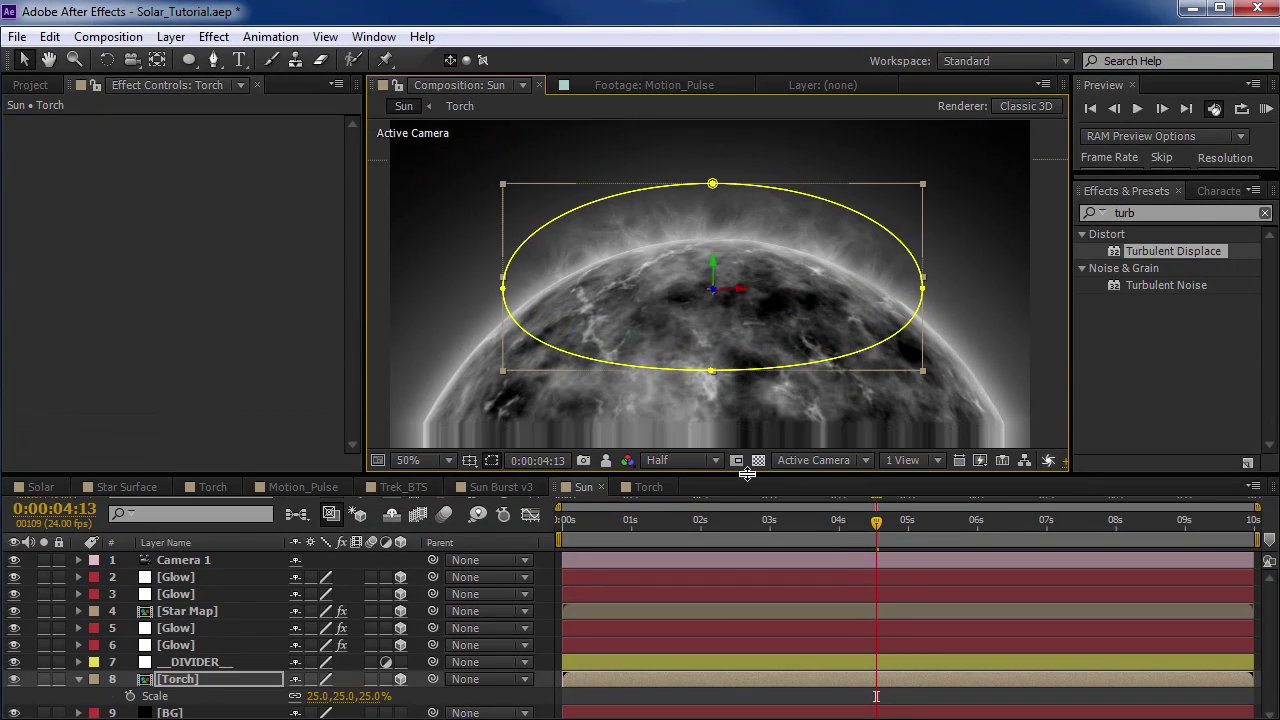
{"action": "left_click_drag", "start_coordinate": [877, 521], "coordinate": [548, 540]}
{"action": "key", "text": "space"}
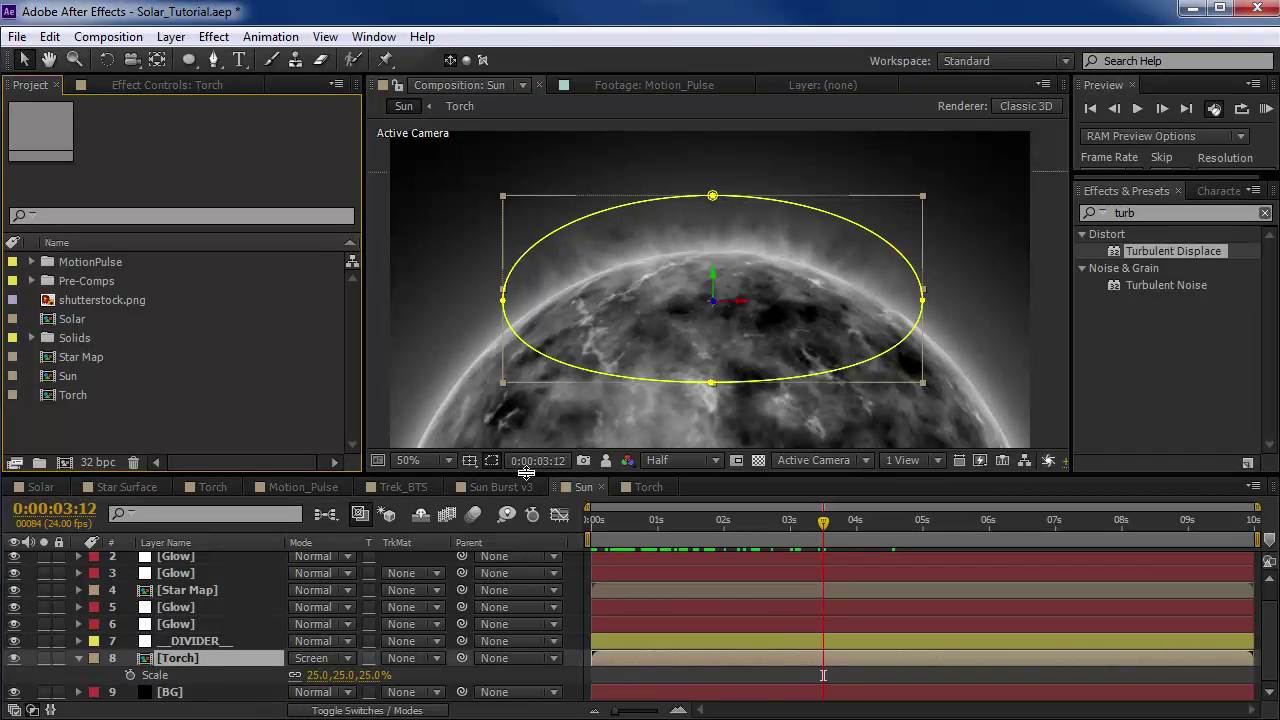
Step: Set the blending mode of all four Glow layers to Screen
{"action": "scroll", "coordinate": [190, 570], "scroll_direction": "up", "scroll_amount": 1}
{"action": "left_click", "coordinate": [210, 577]}
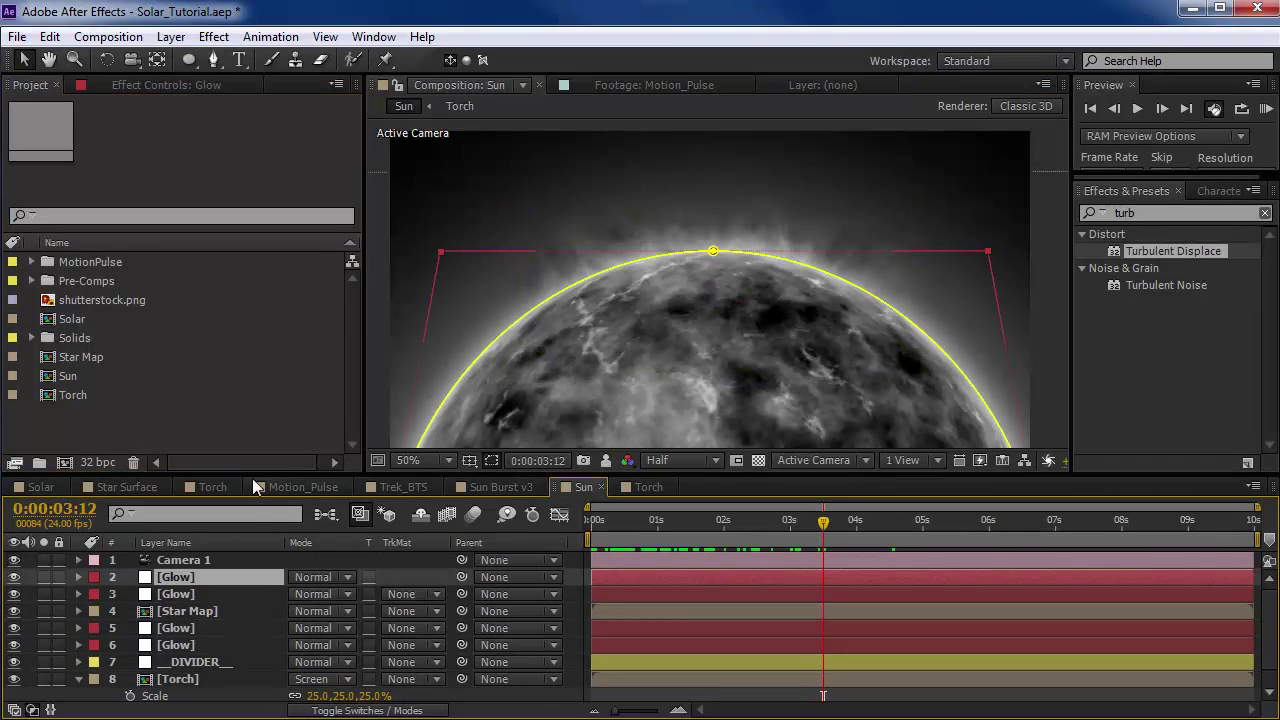
{"action": "left_click_drag", "start_coordinate": [254, 476], "coordinate": [254, 420]}
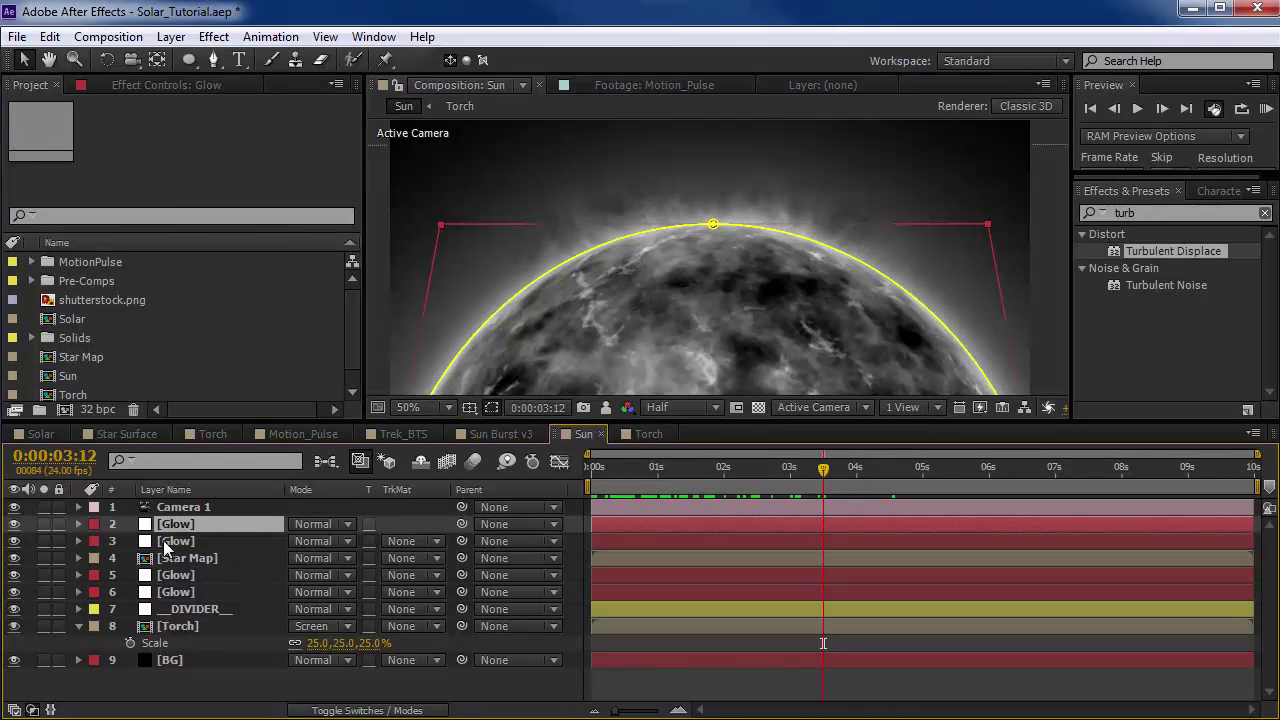
{"action": "left_click", "coordinate": [168, 545], "text": "ctrl"}
{"action": "left_click", "coordinate": [188, 576], "text": "ctrl"}
{"action": "left_click", "coordinate": [186, 593], "text": "ctrl"}
{"action": "left_click", "coordinate": [320, 541]}
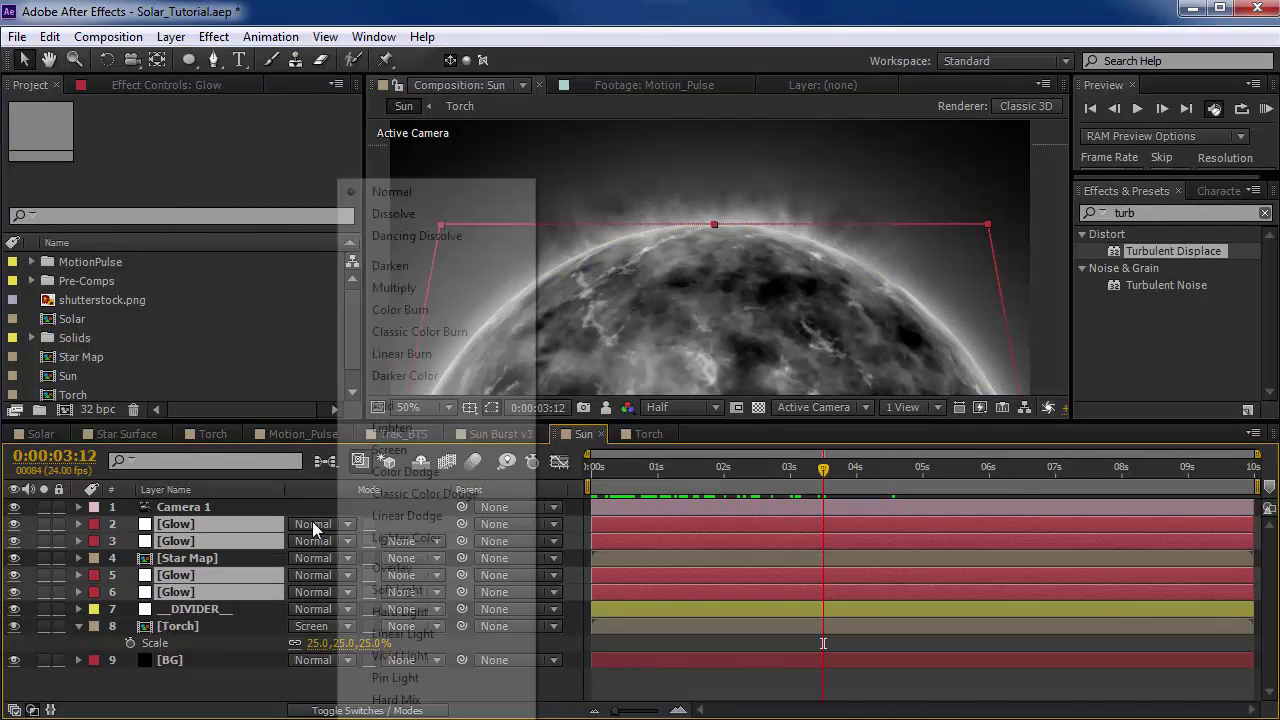
{"action": "left_click", "coordinate": [400, 449]}
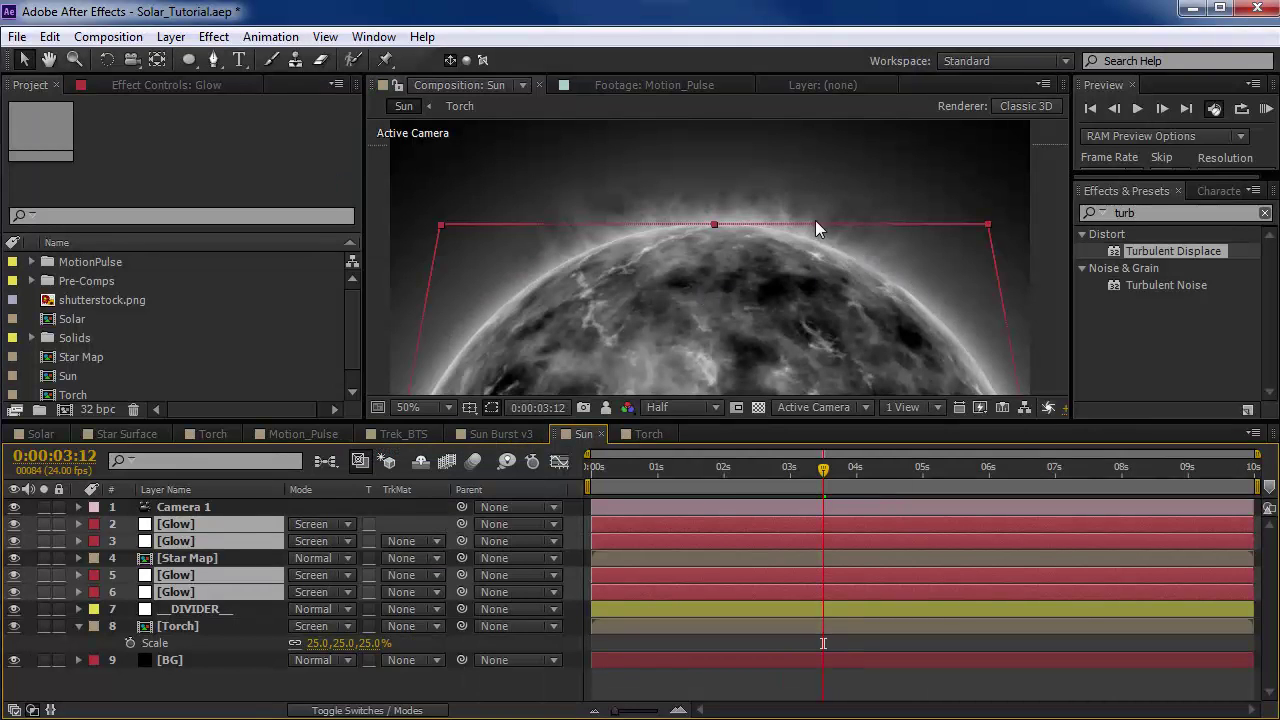
Step: Inspect the Torch flares up close and set the Fractal Noise Overflow to Clip in the Torch composition
{"action": "left_click", "coordinate": [190, 627]}
{"action": "scroll", "coordinate": [700, 237], "scroll_direction": "up", "scroll_amount": 2}
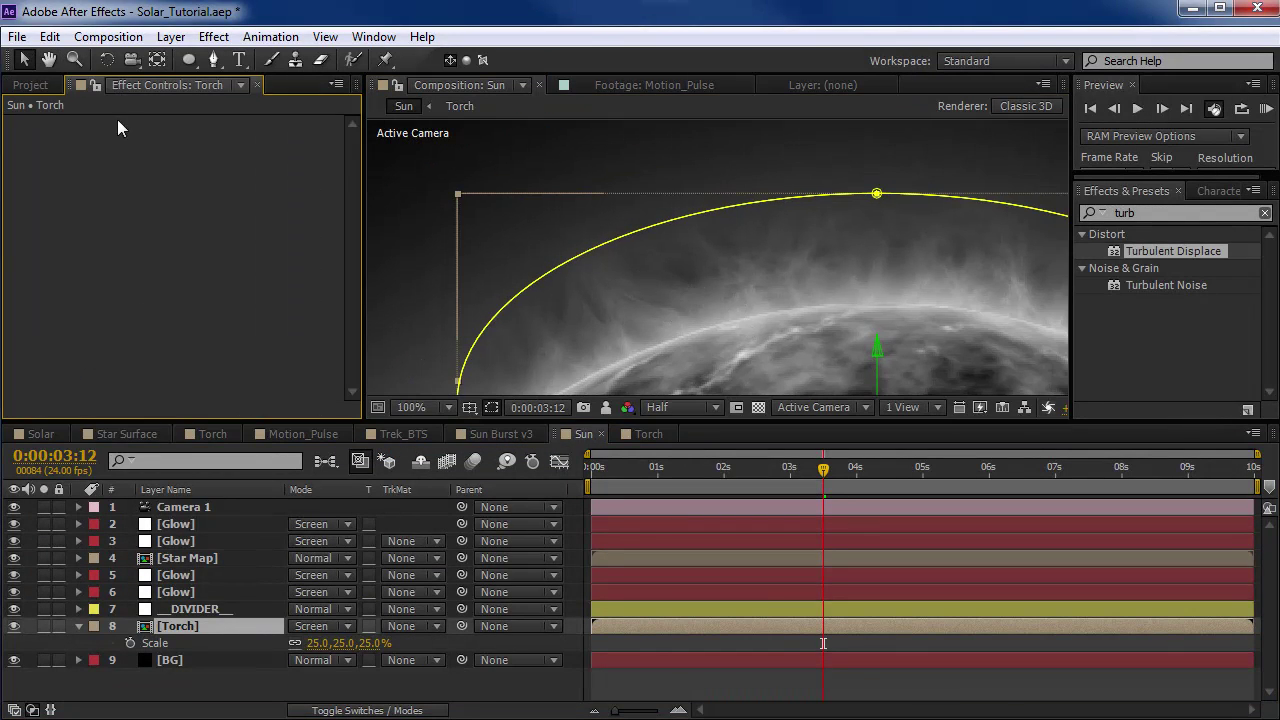
{"action": "key", "text": "s"}
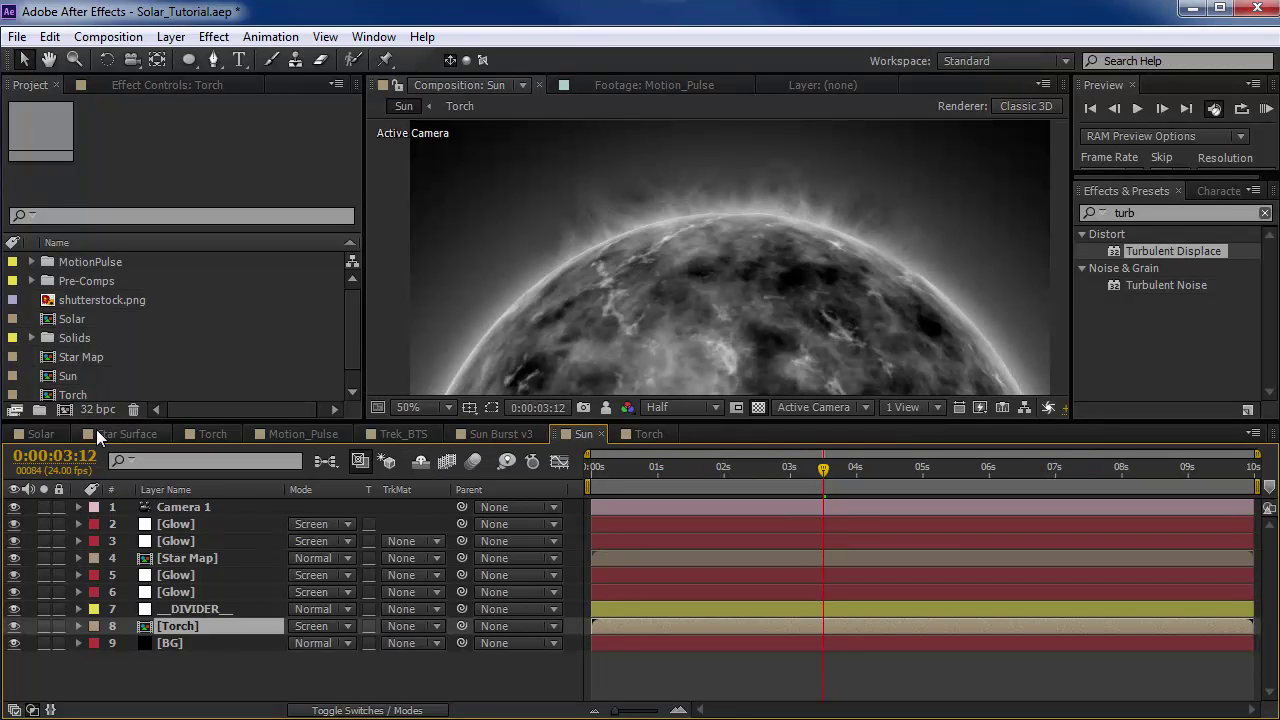
{"action": "left_click", "coordinate": [646, 436]}
{"action": "left_click", "coordinate": [184, 510]}
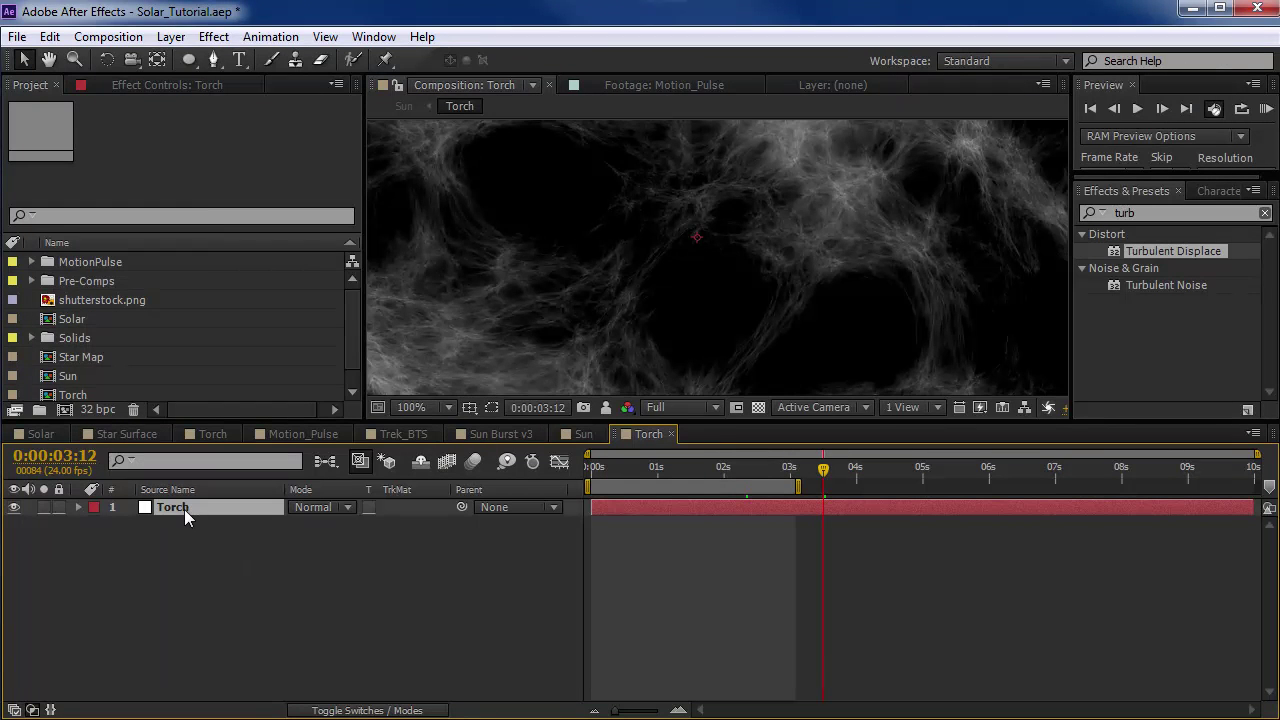
{"action": "left_click", "coordinate": [127, 84]}
{"action": "left_click", "coordinate": [89, 125]}
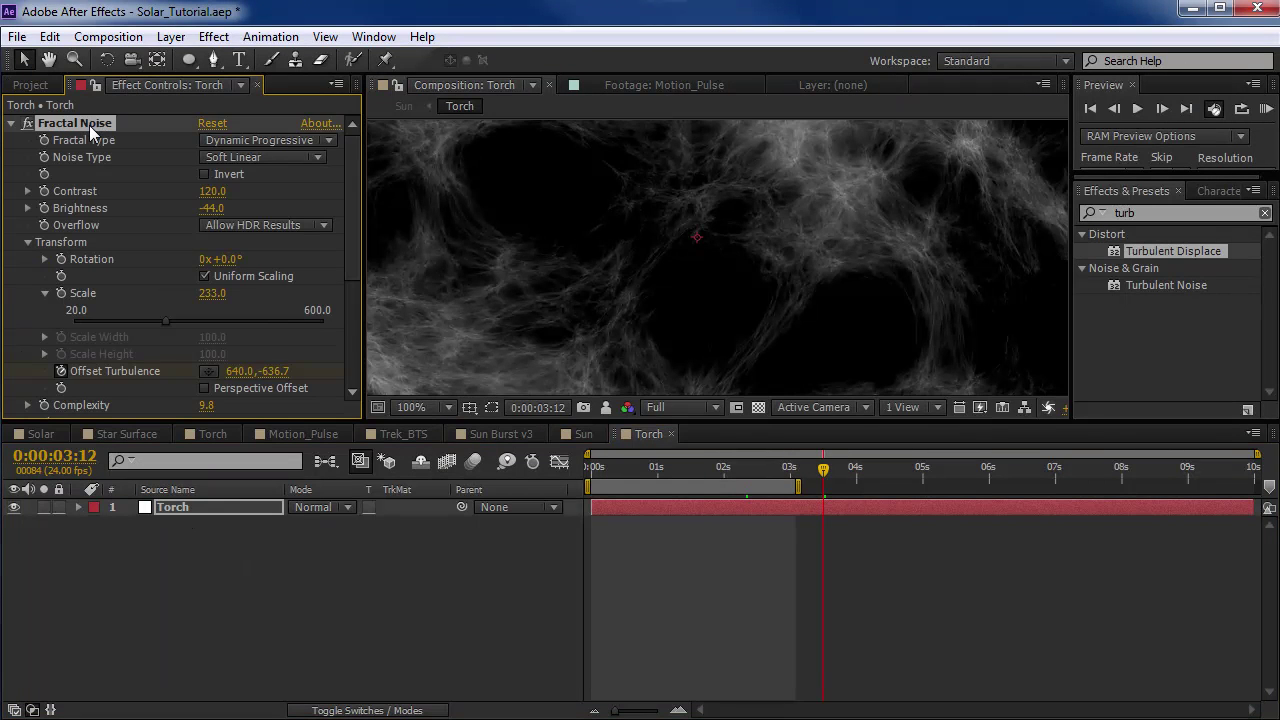
{"action": "left_click", "coordinate": [250, 227]}
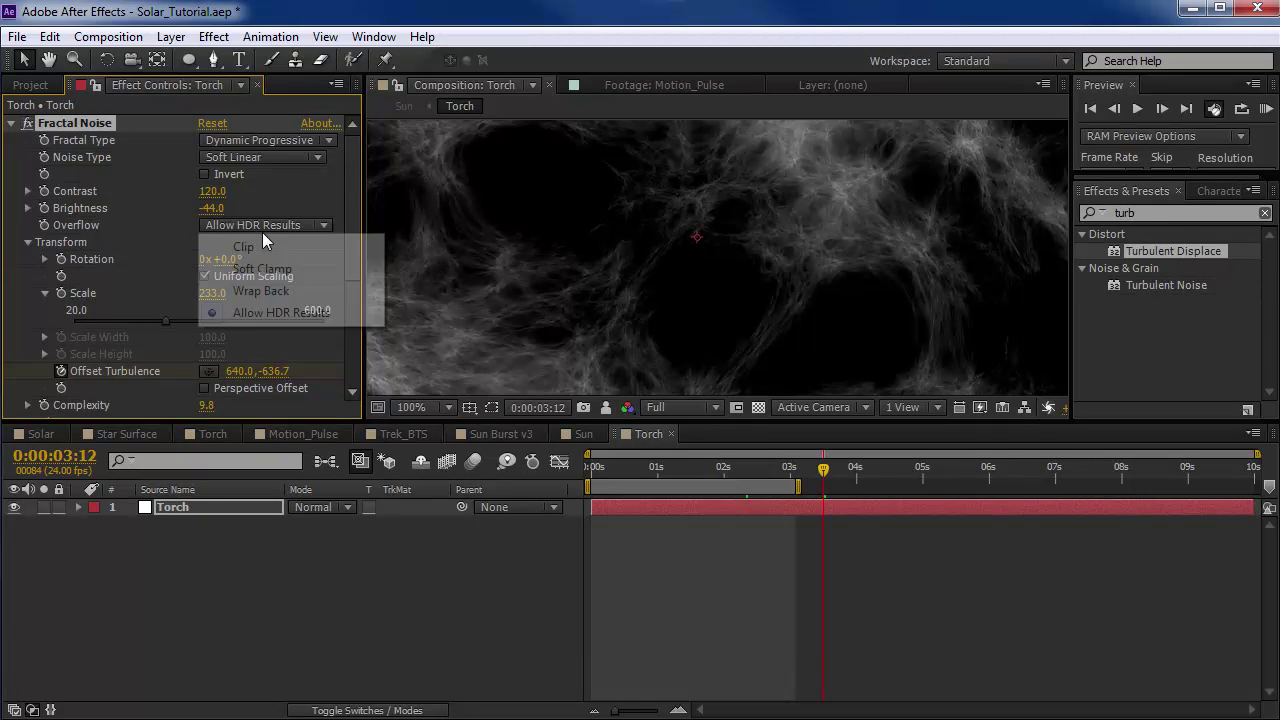
{"action": "left_click", "coordinate": [243, 247]}
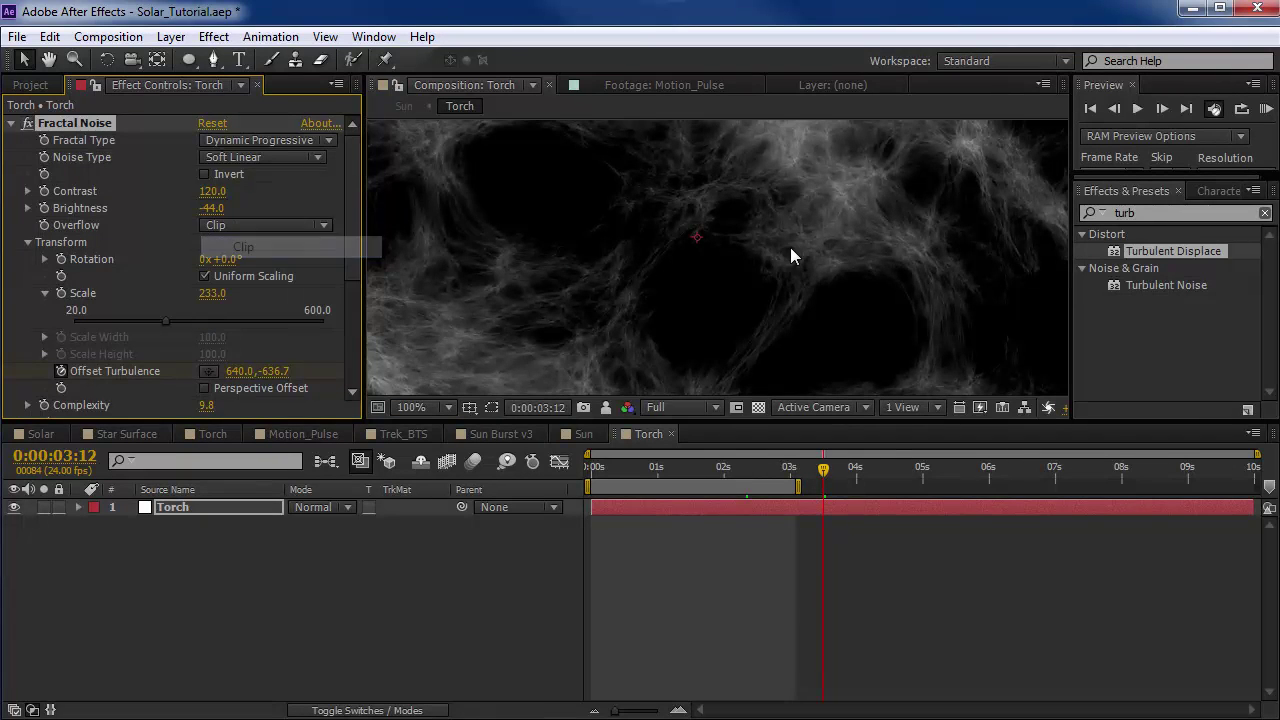
{"action": "scroll", "coordinate": [696, 292], "scroll_direction": "down", "scroll_amount": 2}
Step: Open the Star Map composition from Sun and set the Fractal Noise Overflow to Clip on its second and third layers
{"action": "left_click", "coordinate": [578, 434]}
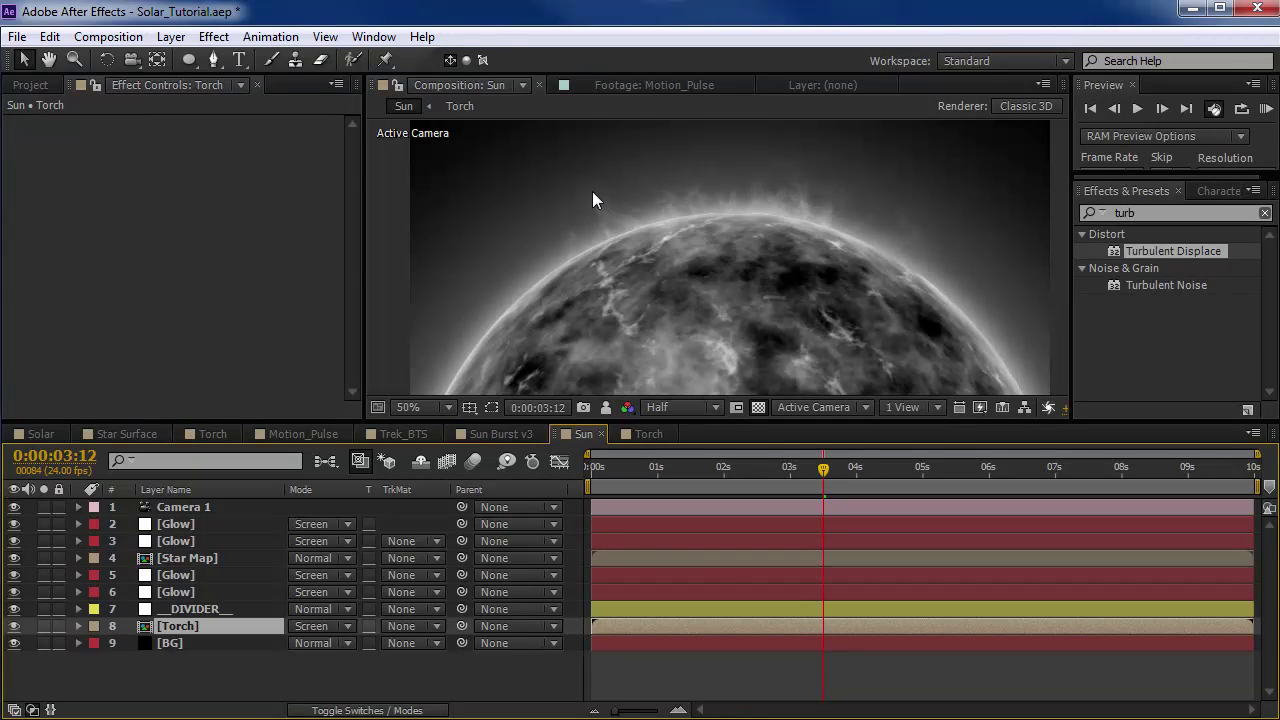
{"action": "double_click", "coordinate": [188, 557]}
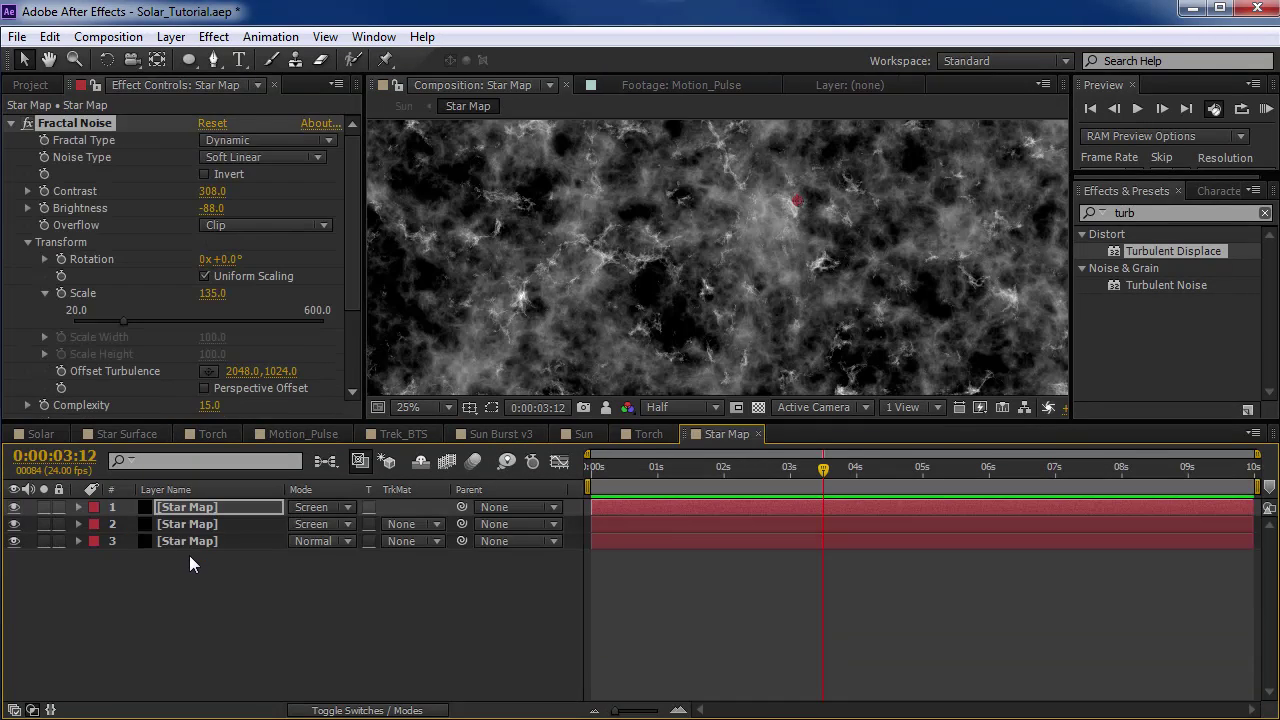
{"action": "left_click", "coordinate": [186, 507]}
{"action": "left_click", "coordinate": [195, 524]}
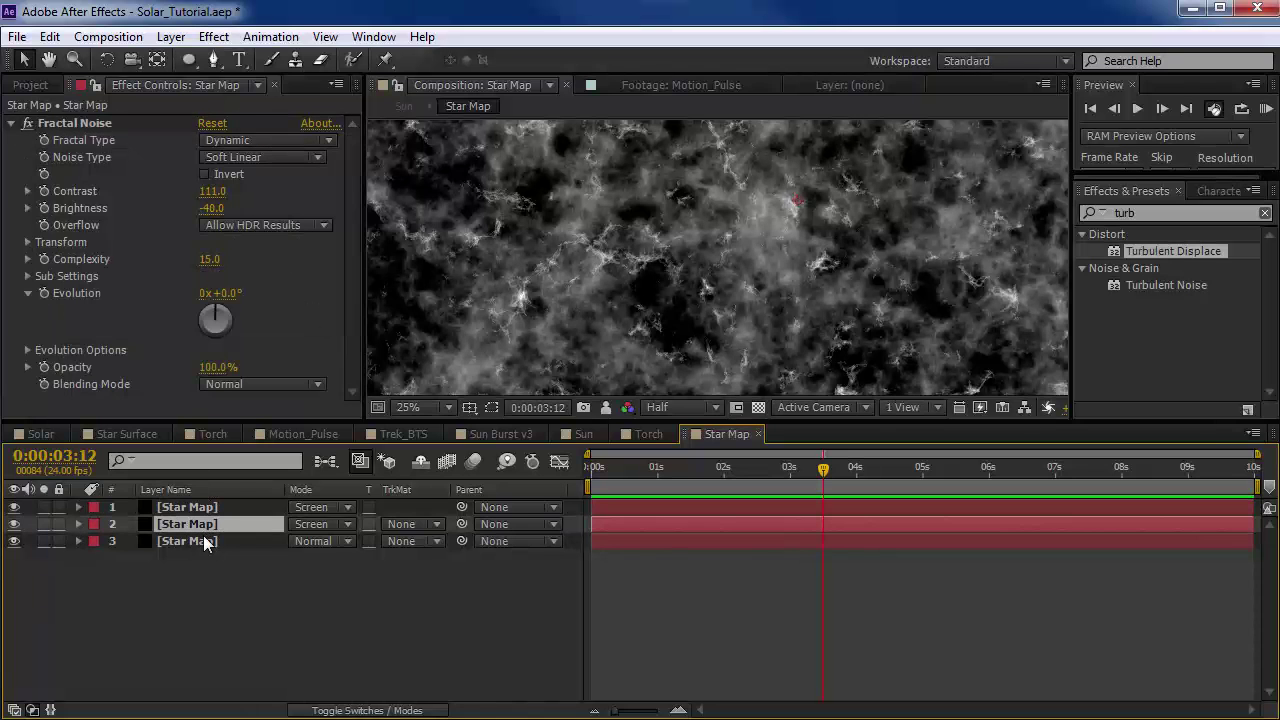
{"action": "left_click", "coordinate": [266, 232]}
{"action": "left_click", "coordinate": [243, 246]}
{"action": "left_click", "coordinate": [186, 541]}
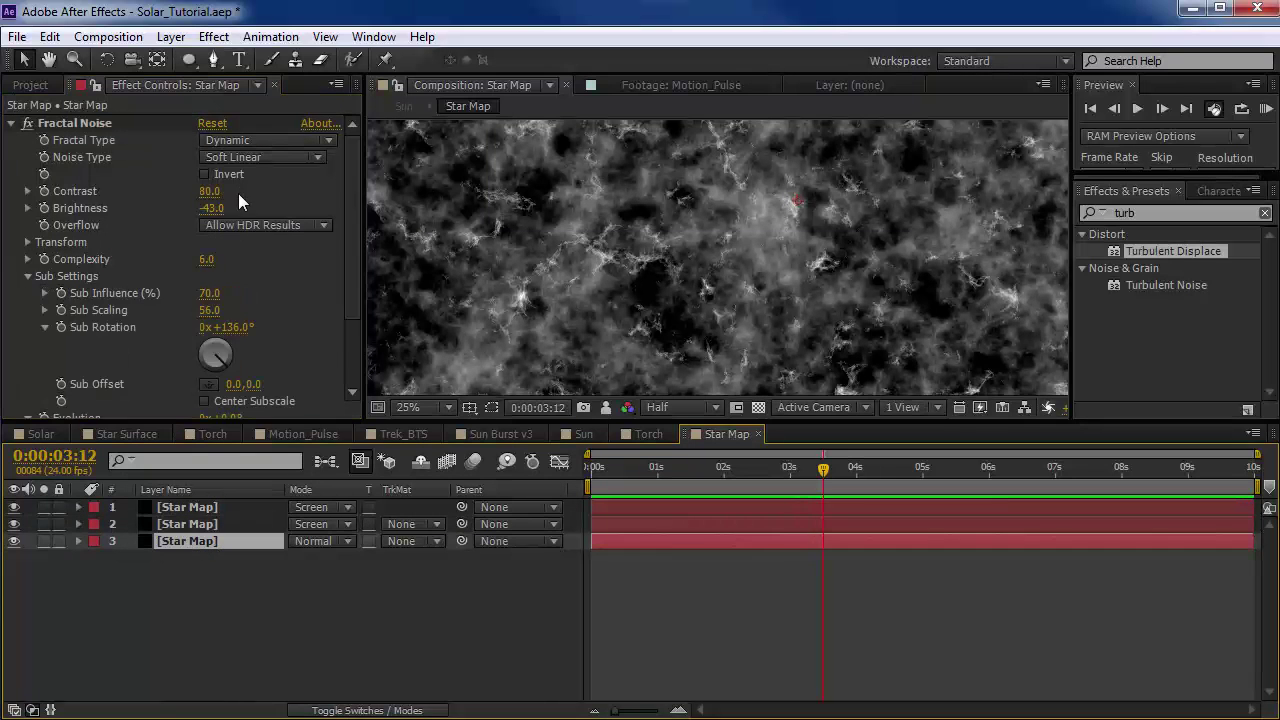
{"action": "left_click", "coordinate": [254, 225]}
{"action": "left_click", "coordinate": [243, 246]}
{"action": "left_click", "coordinate": [186, 507]}
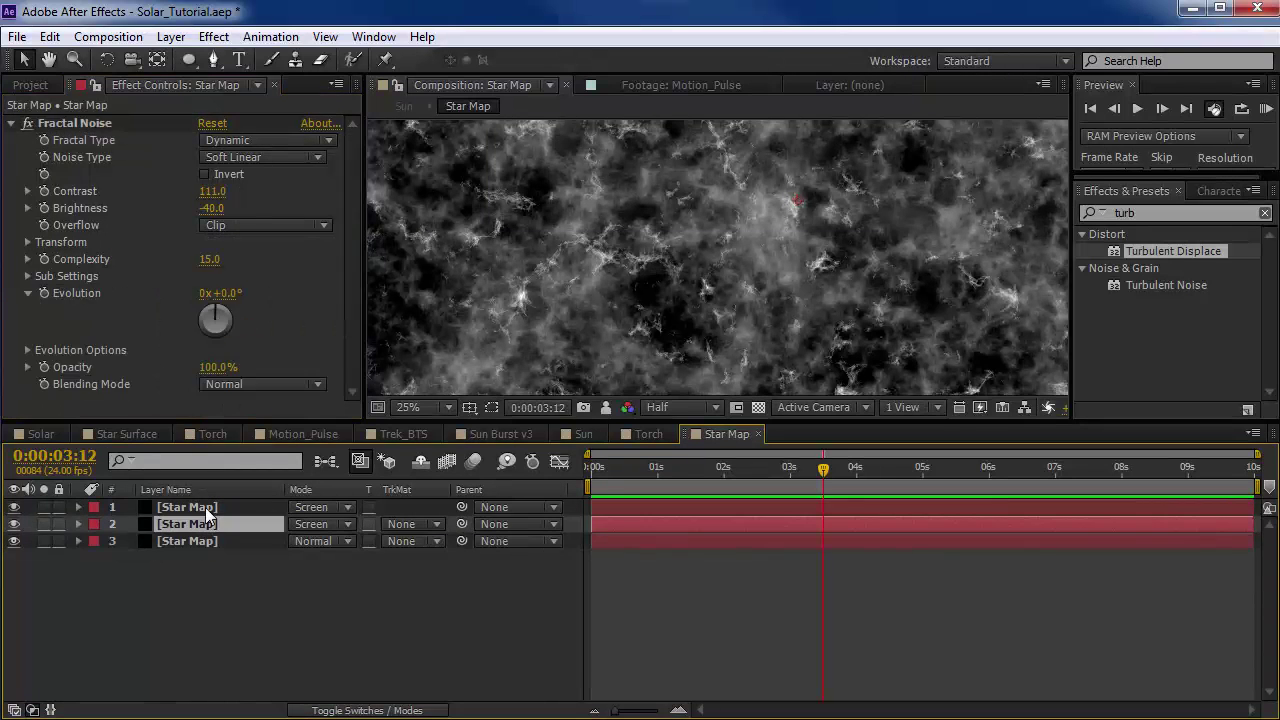
Step: Add a new adjustment layer at the top of the Sun composition and apply the Curves effect to it
{"action": "left_click", "coordinate": [583, 434]}
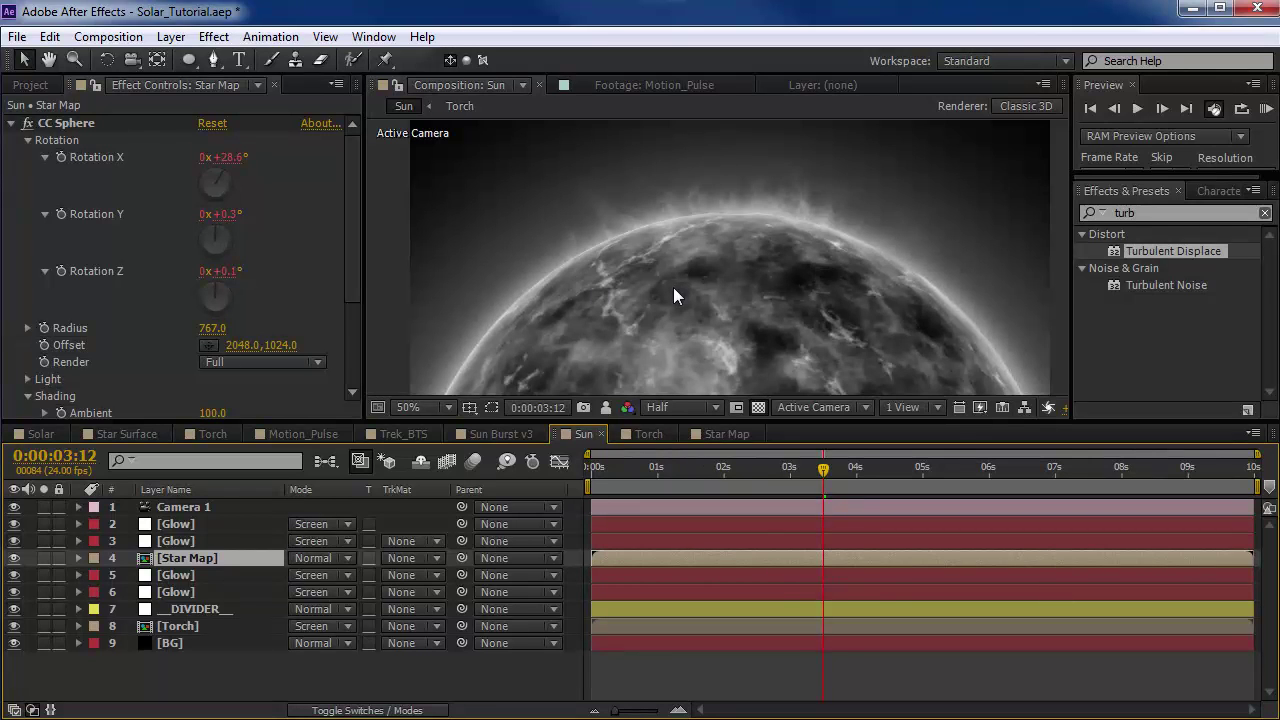
{"action": "left_click", "coordinate": [171, 36]}
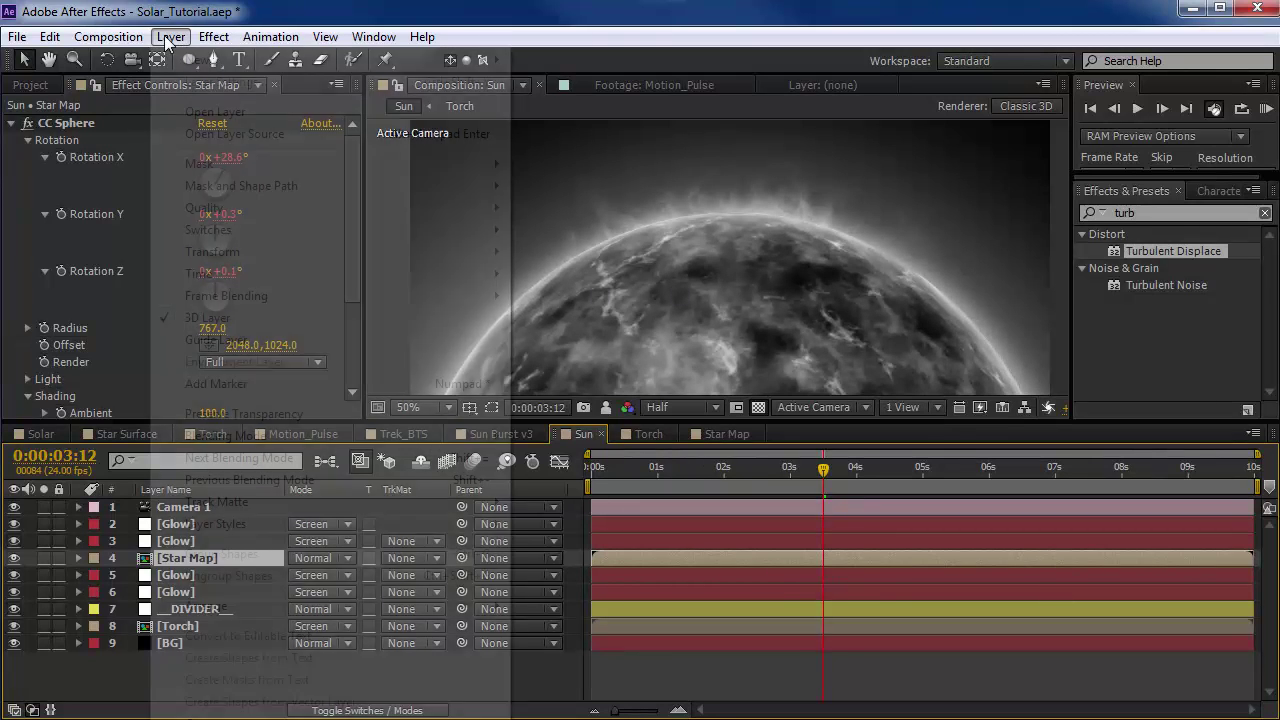
{"action": "mouse_move", "coordinate": [200, 60]}
{"action": "left_click", "coordinate": [590, 192]}
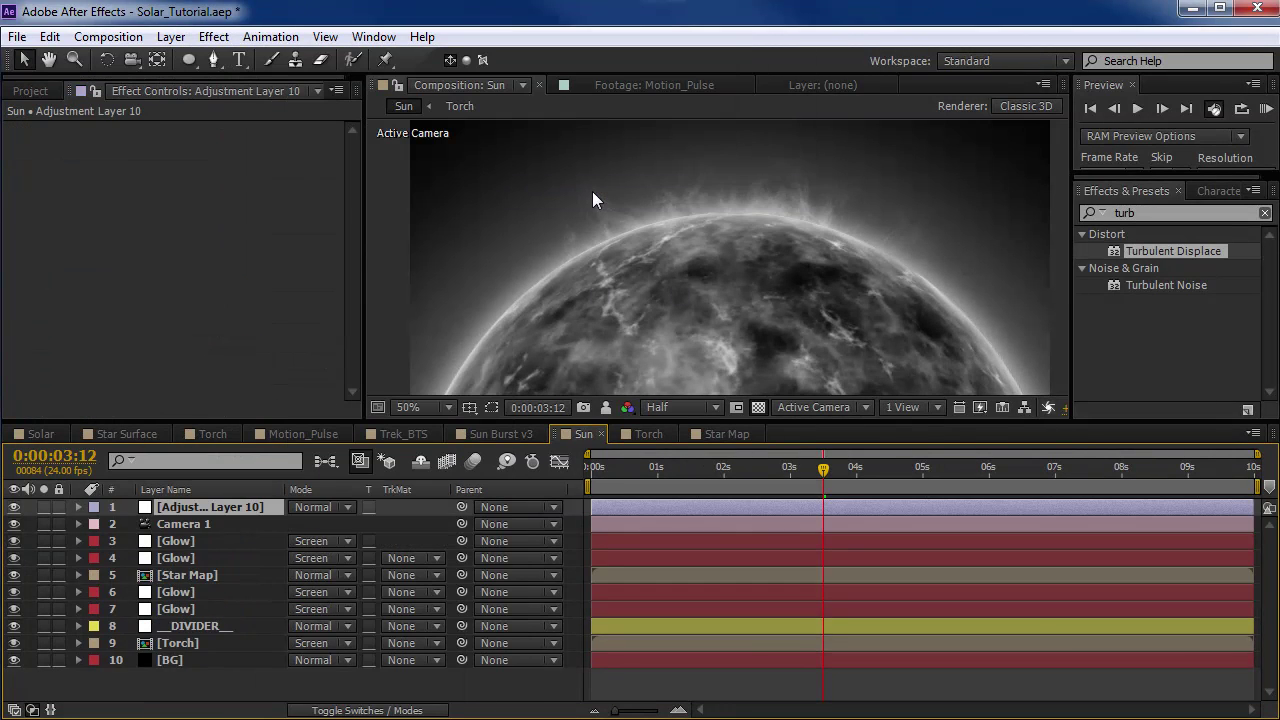
{"action": "left_click", "coordinate": [213, 36]}
{"action": "mouse_move", "coordinate": [343, 223]}
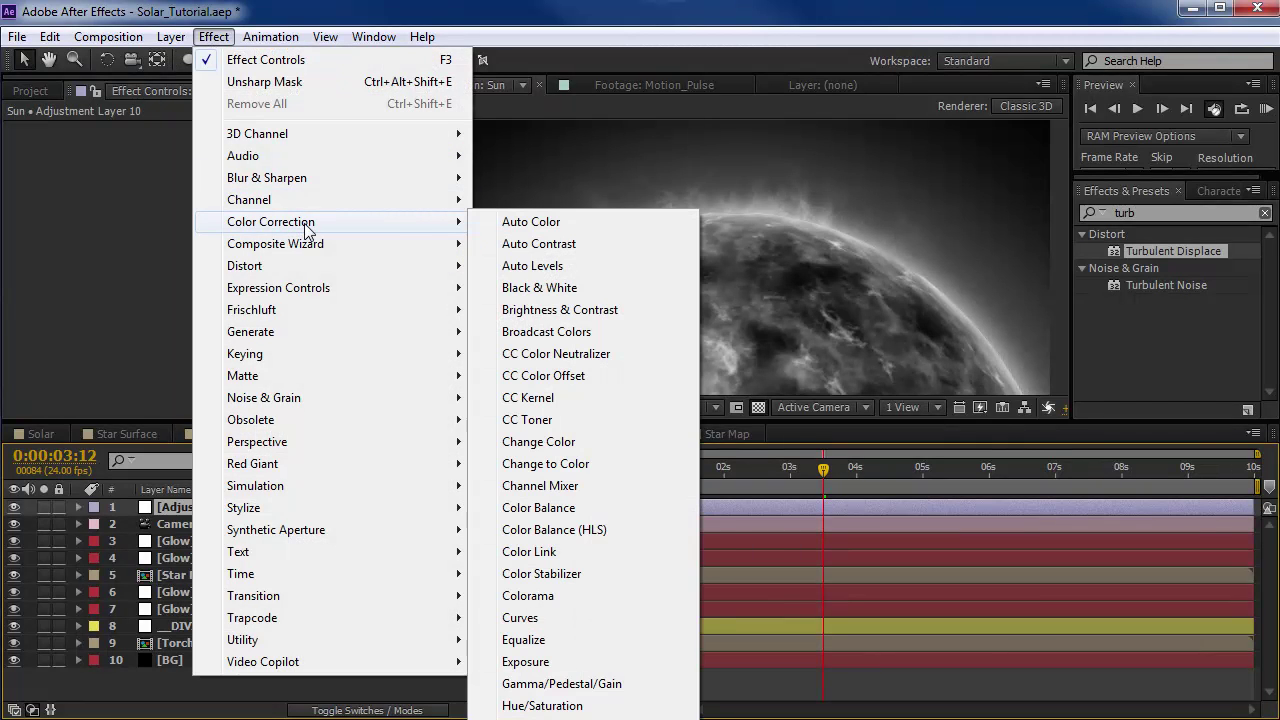
{"action": "left_click", "coordinate": [598, 610]}
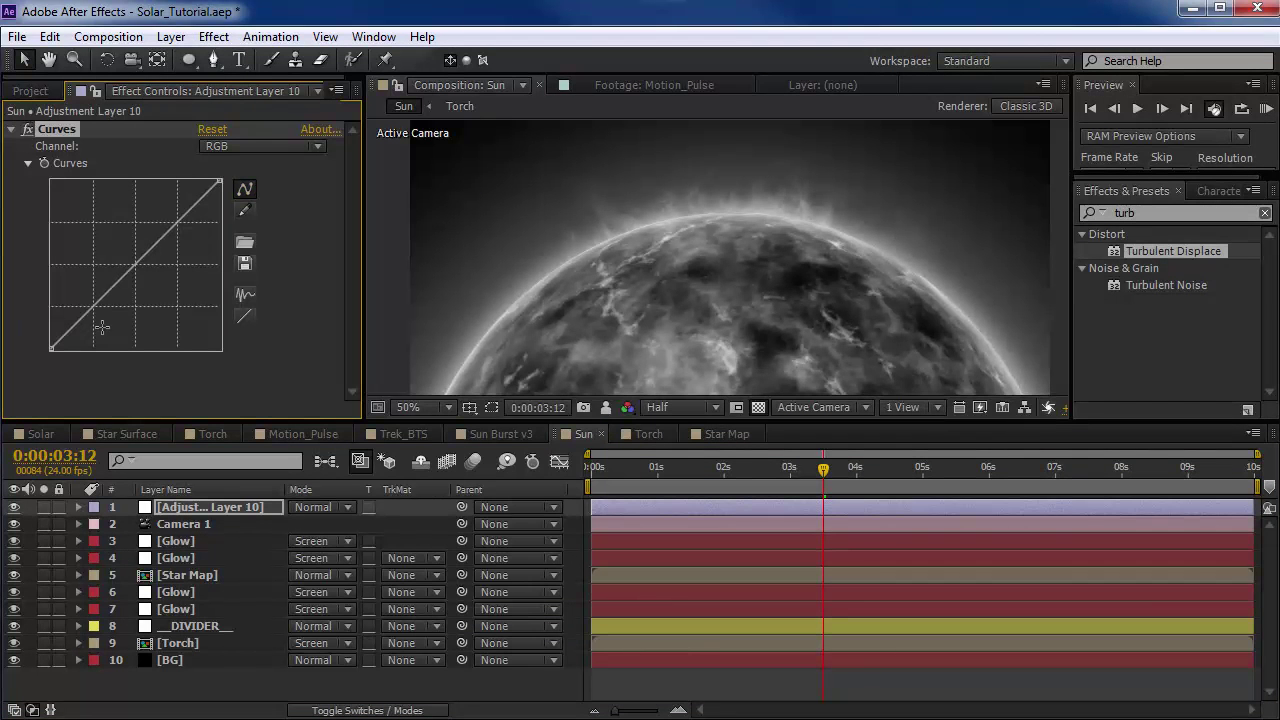
Step: In the adjustment layer's Curves, raise the Red channel's midtones and pull down the Blue channel's lower midtones
{"action": "left_click", "coordinate": [227, 146]}
{"action": "left_click", "coordinate": [242, 192]}
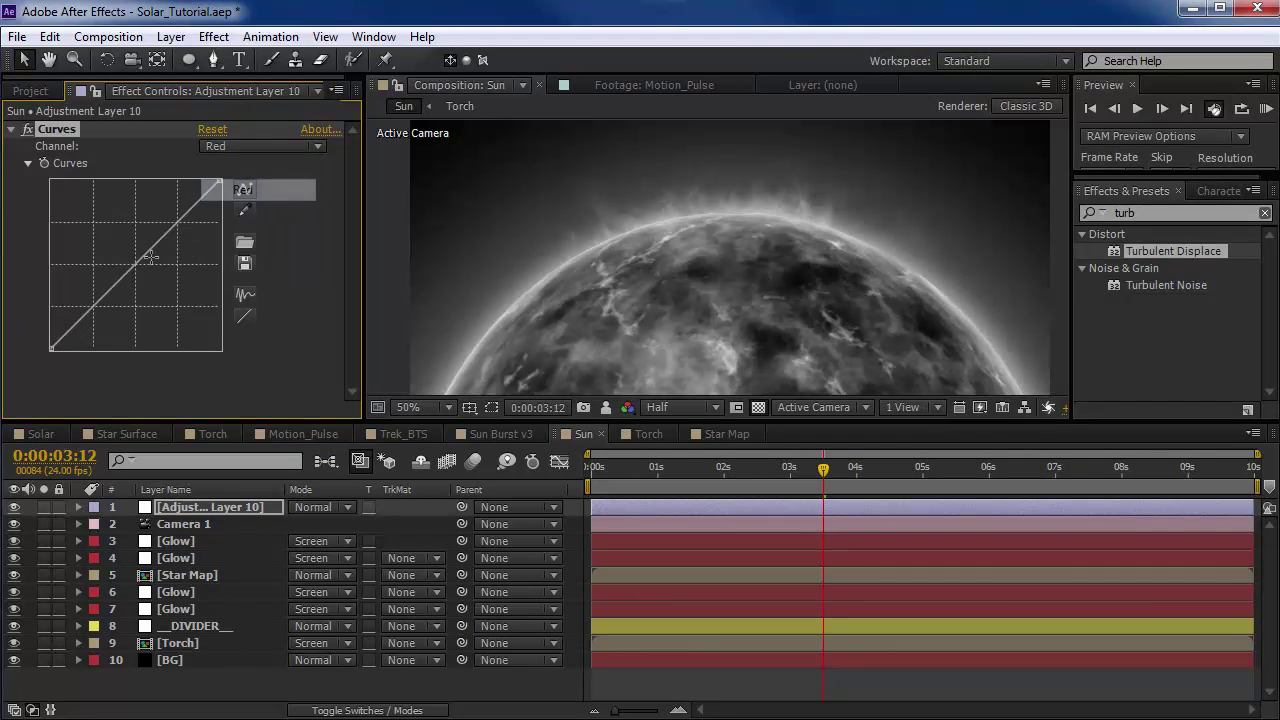
{"action": "left_click_drag", "start_coordinate": [118, 284], "coordinate": [127, 232]}
{"action": "left_click", "coordinate": [237, 146]}
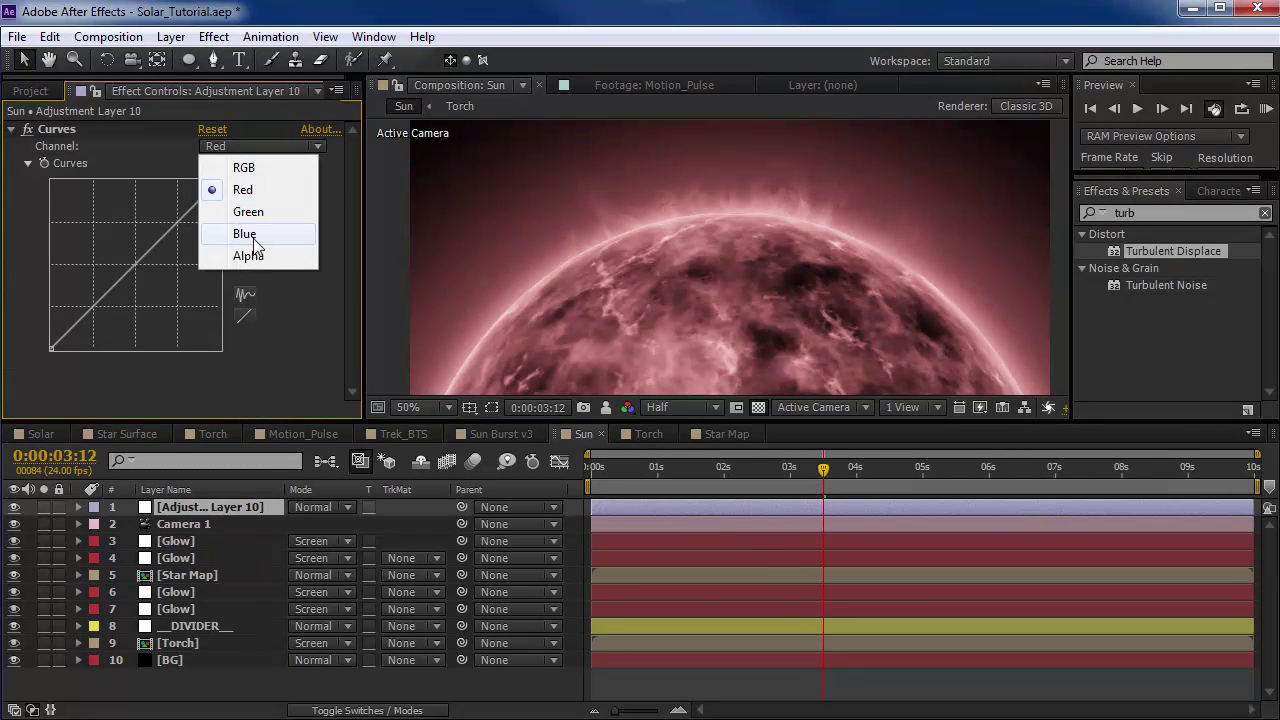
{"action": "left_click", "coordinate": [245, 232]}
{"action": "left_click_drag", "start_coordinate": [121, 288], "coordinate": [92, 322]}
Step: Shape the Green channel of the adjustment layer's Curves into an S-curve with darker shadows and brighter upper midtones
{"action": "left_click", "coordinate": [217, 148]}
{"action": "left_click", "coordinate": [247, 212]}
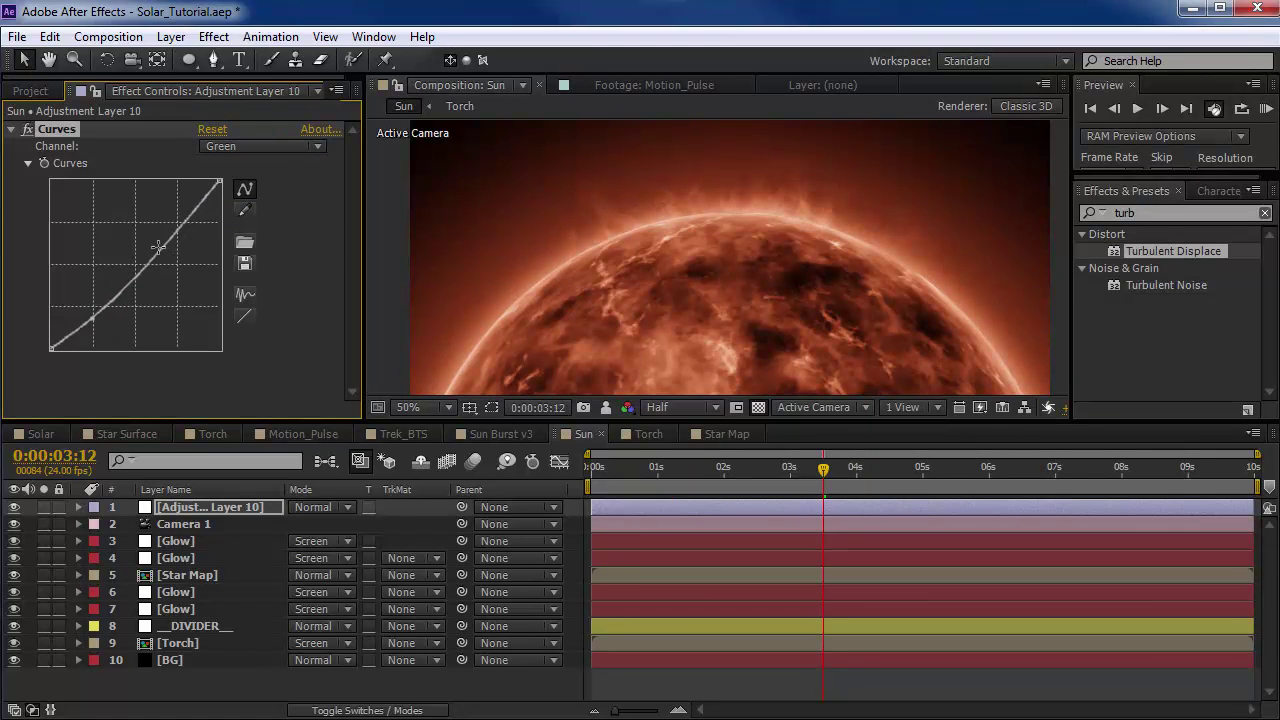
{"action": "left_click_drag", "start_coordinate": [157, 246], "coordinate": [153, 243]}
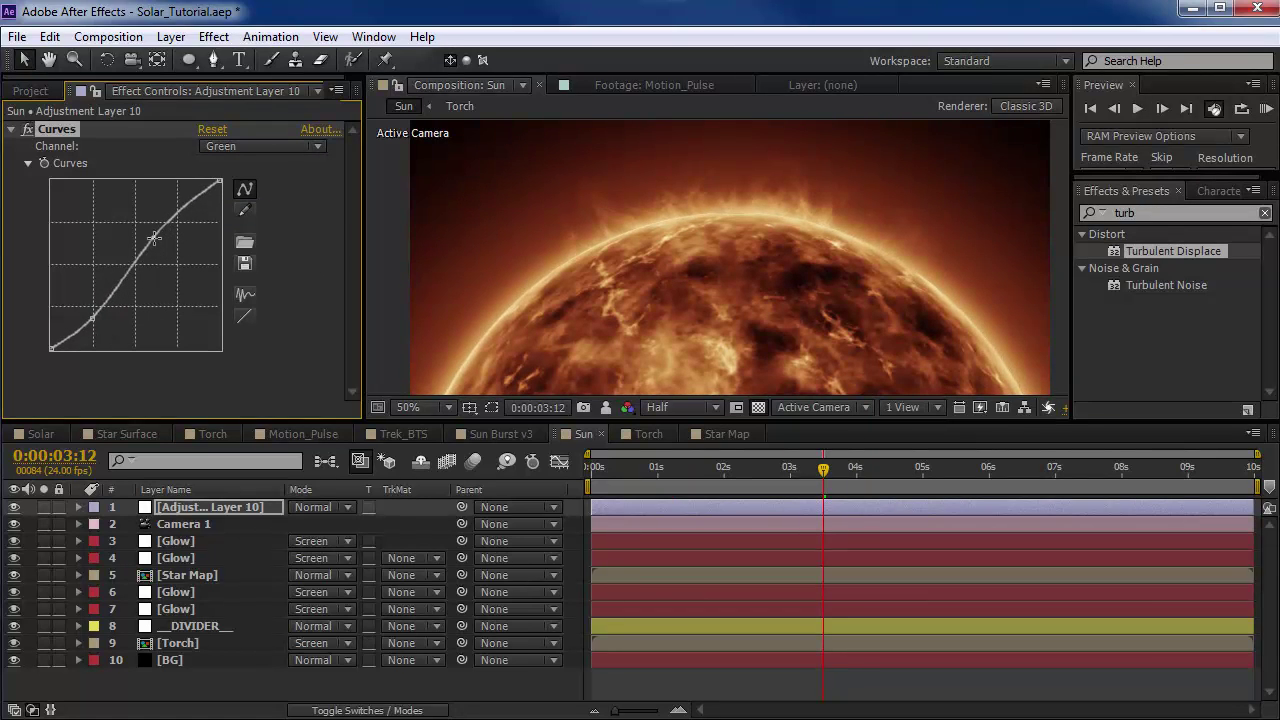
Step: Add contrast to the adjustment layer's RGB curve by anchoring the shadows and raising the midtones and highlights
{"action": "left_click", "coordinate": [227, 146]}
{"action": "left_click", "coordinate": [240, 166]}
{"action": "mouse_move", "coordinate": [98, 300]}
{"action": "left_mouse_down"}
{"action": "mouse_move", "coordinate": [104, 316]}
{"action": "mouse_move", "coordinate": [98, 300]}
{"action": "left_mouse_up"}
{"action": "left_click_drag", "start_coordinate": [137, 254], "coordinate": [440, 343]}
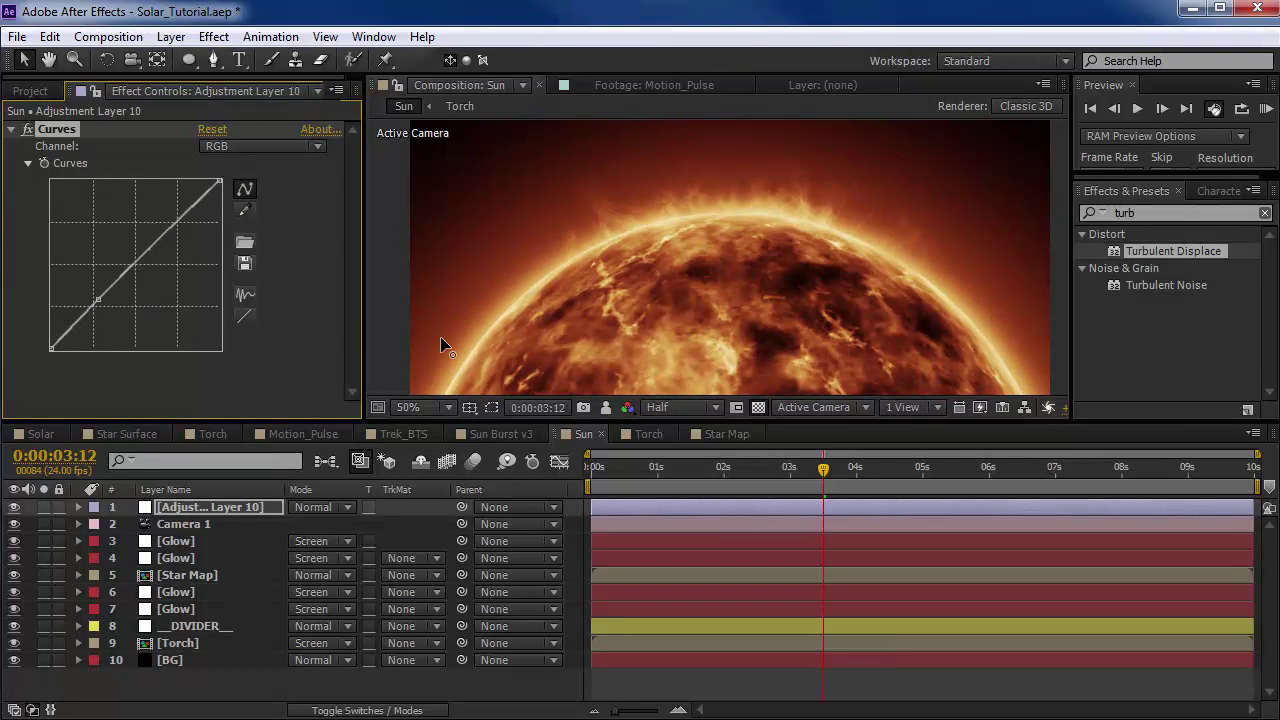
{"action": "left_click", "coordinate": [148, 247]}
{"action": "left_click_drag", "start_coordinate": [173, 226], "coordinate": [178, 203]}
{"action": "left_click_drag", "start_coordinate": [147, 248], "coordinate": [143, 245]}
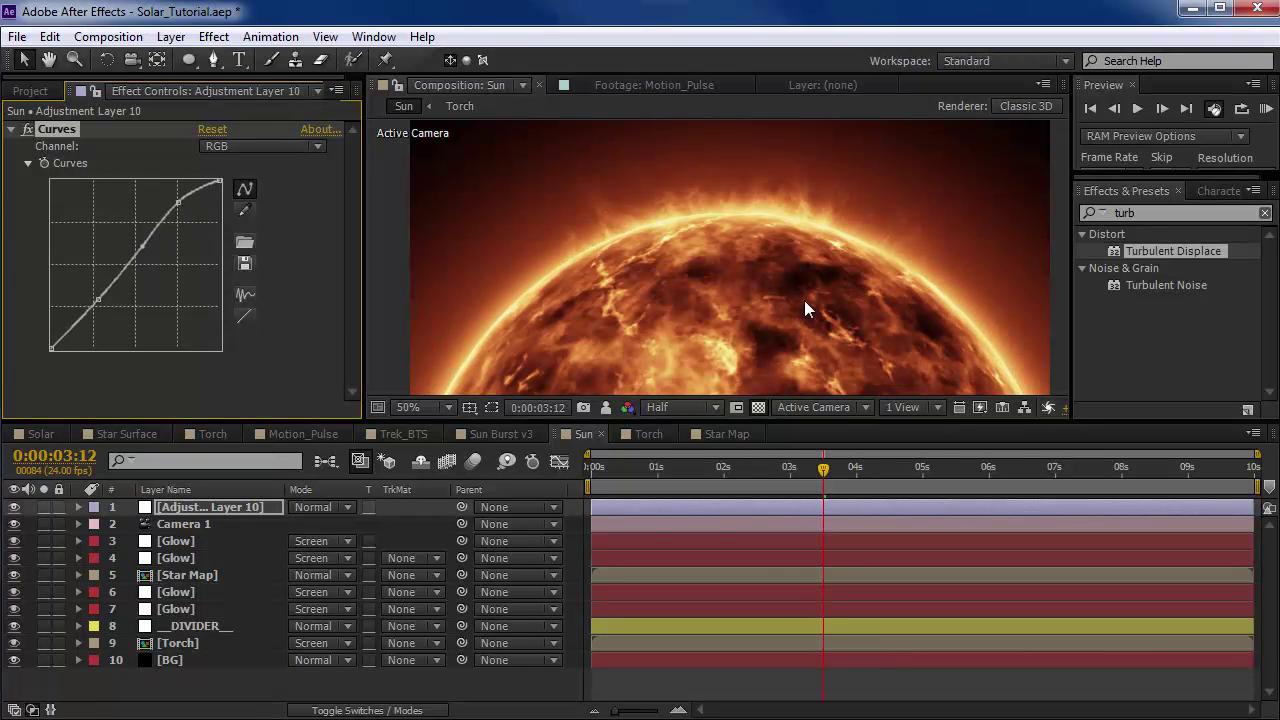
Step: Check the Star Map layer in isolation, then apply Curves to it and bend its RGB curve downward to darken the sun's surface
{"action": "left_click", "coordinate": [187, 575]}
{"action": "left_click", "coordinate": [44, 575]}
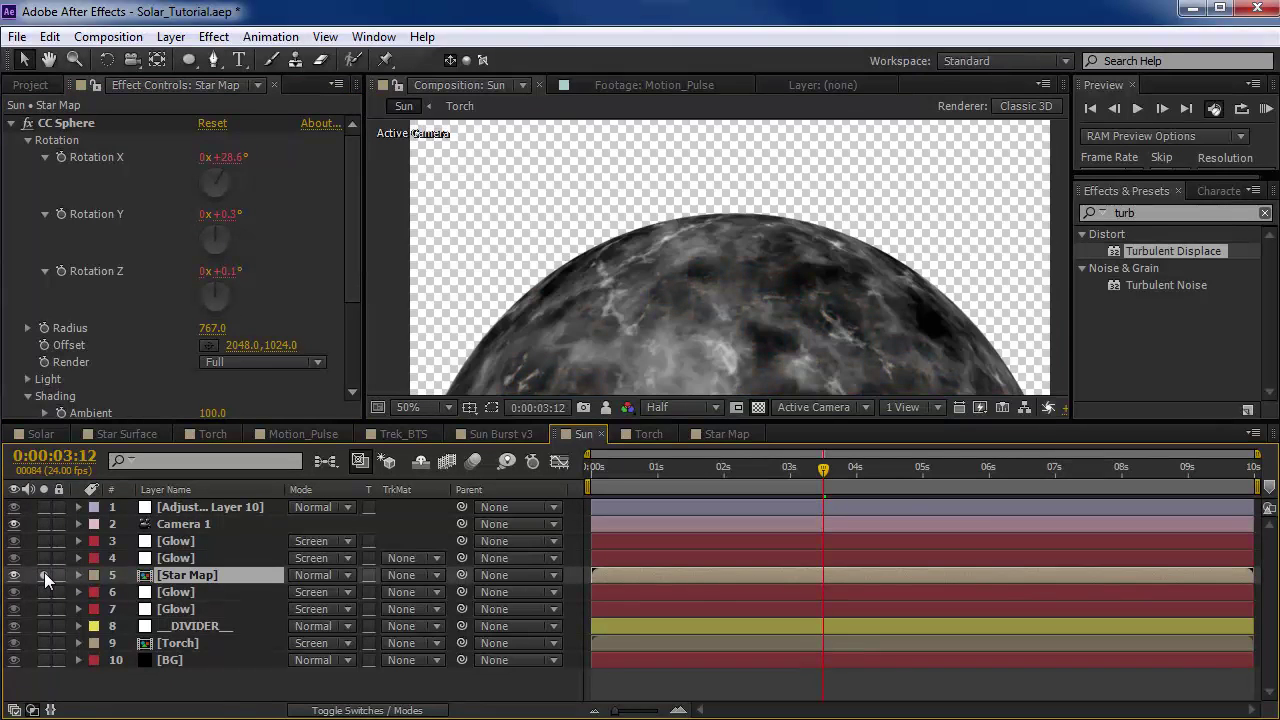
{"action": "left_click", "coordinate": [44, 575]}
{"action": "left_click", "coordinate": [13, 122]}
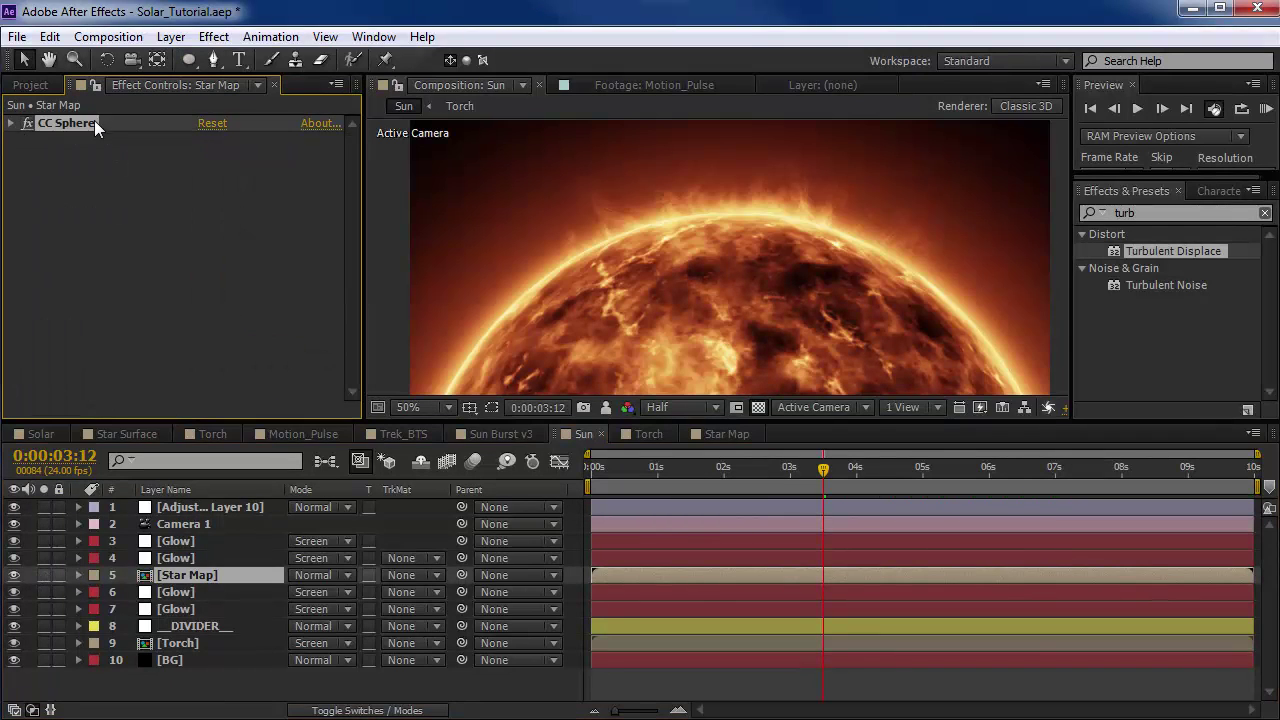
{"action": "left_click", "coordinate": [214, 36]}
{"action": "mouse_move", "coordinate": [300, 225]}
{"action": "left_click", "coordinate": [585, 614]}
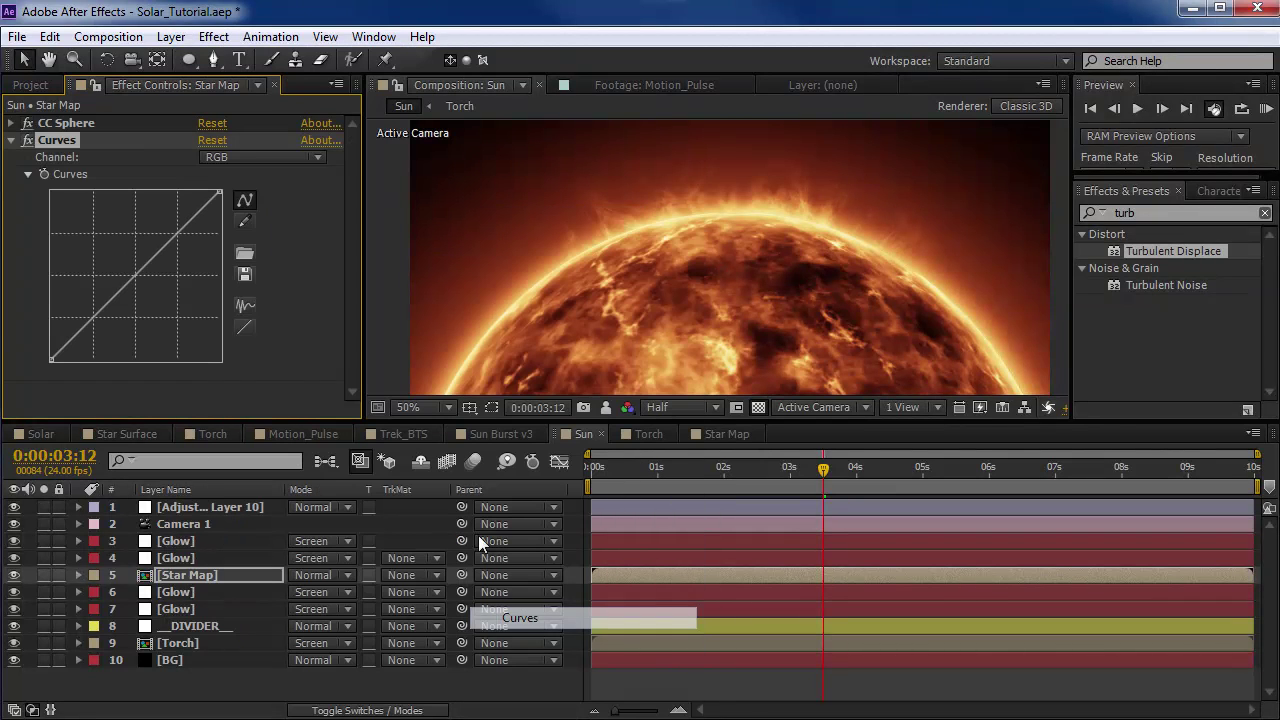
{"action": "mouse_move", "coordinate": [107, 305]}
{"action": "left_mouse_down"}
{"action": "mouse_move", "coordinate": [129, 334]}
{"action": "mouse_move", "coordinate": [115, 321]}
{"action": "left_mouse_up"}
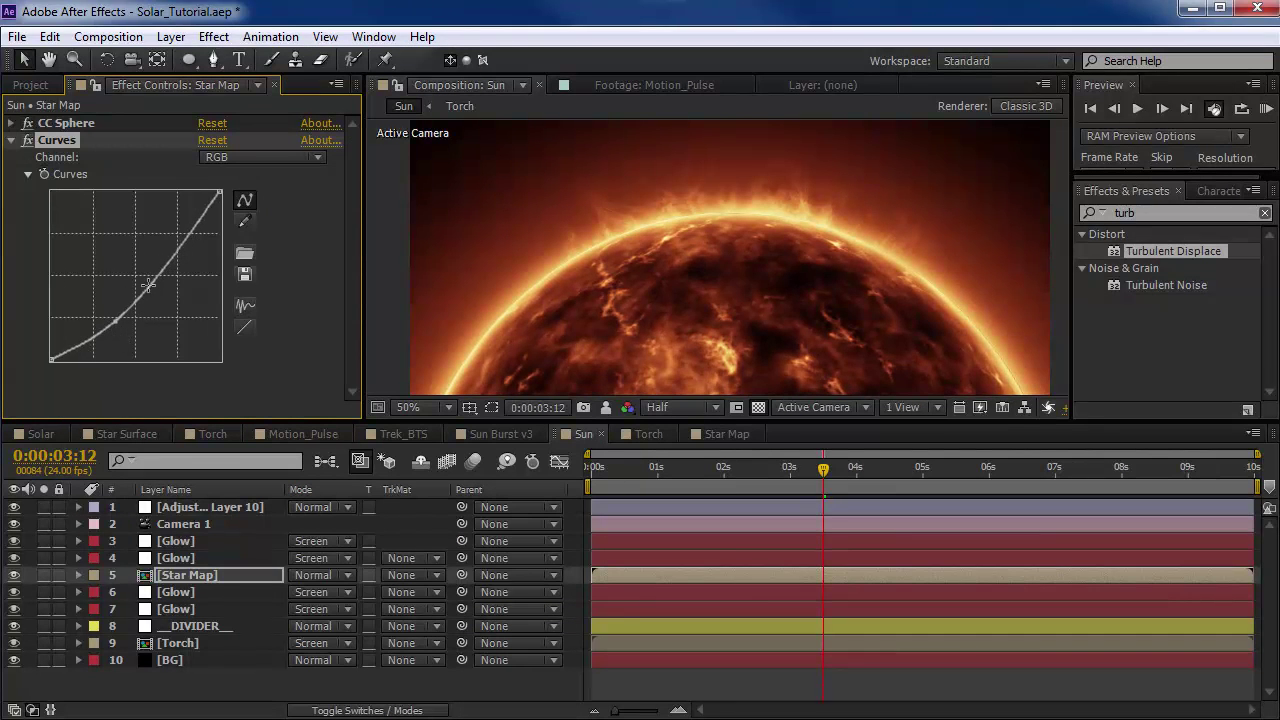
{"action": "left_click_drag", "start_coordinate": [160, 258], "coordinate": [170, 265]}
{"action": "key", "text": "ctrl+shift+a"}
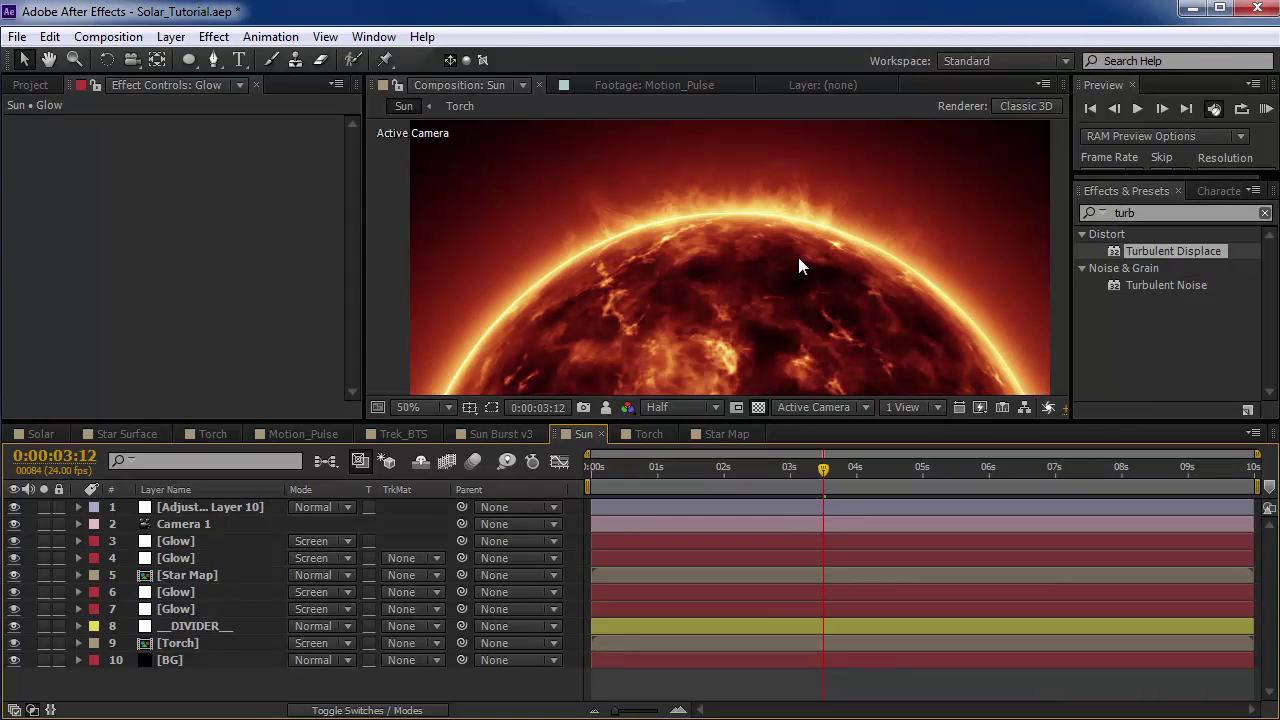
Step: Duplicate the inner Glow layer above the Star Map and set the copy's Mask 2 feather to 256 pixels
{"action": "left_click", "coordinate": [177, 565]}
{"action": "left_click", "coordinate": [14, 558]}
{"action": "left_click", "coordinate": [14, 558]}
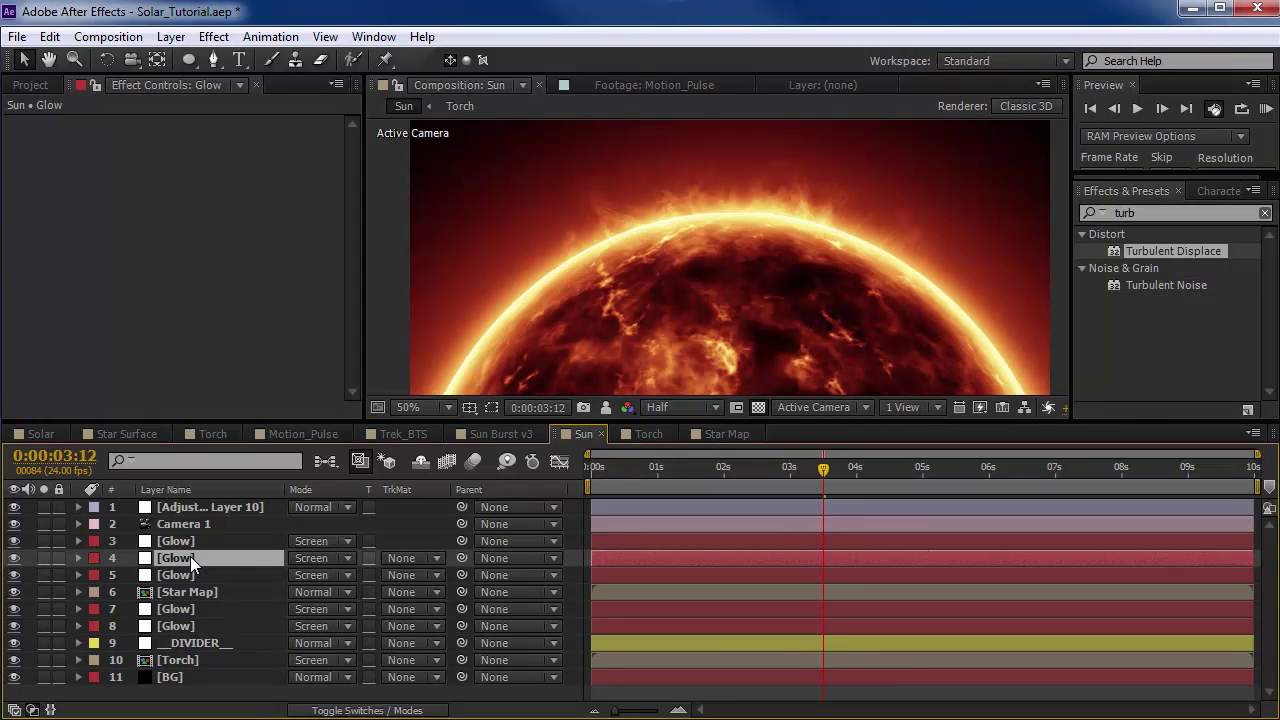
{"action": "key", "text": "f"}
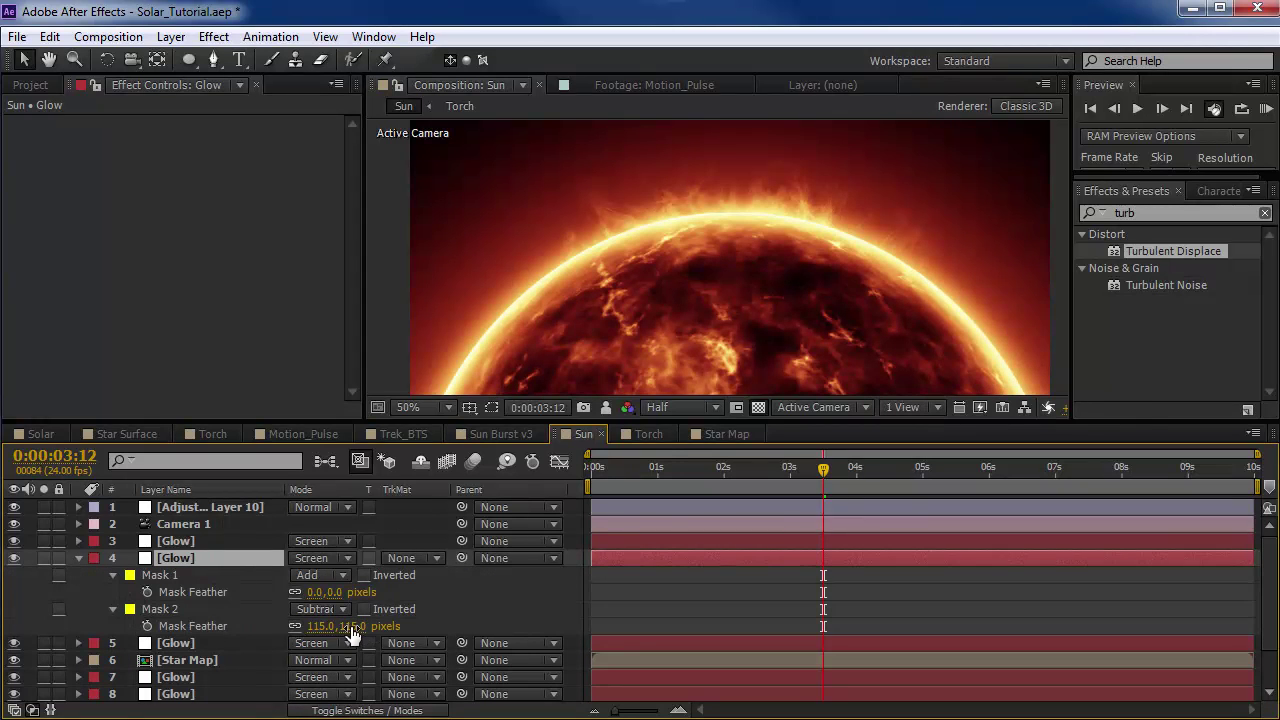
{"action": "left_click_drag", "start_coordinate": [352, 626], "coordinate": [485, 620]}
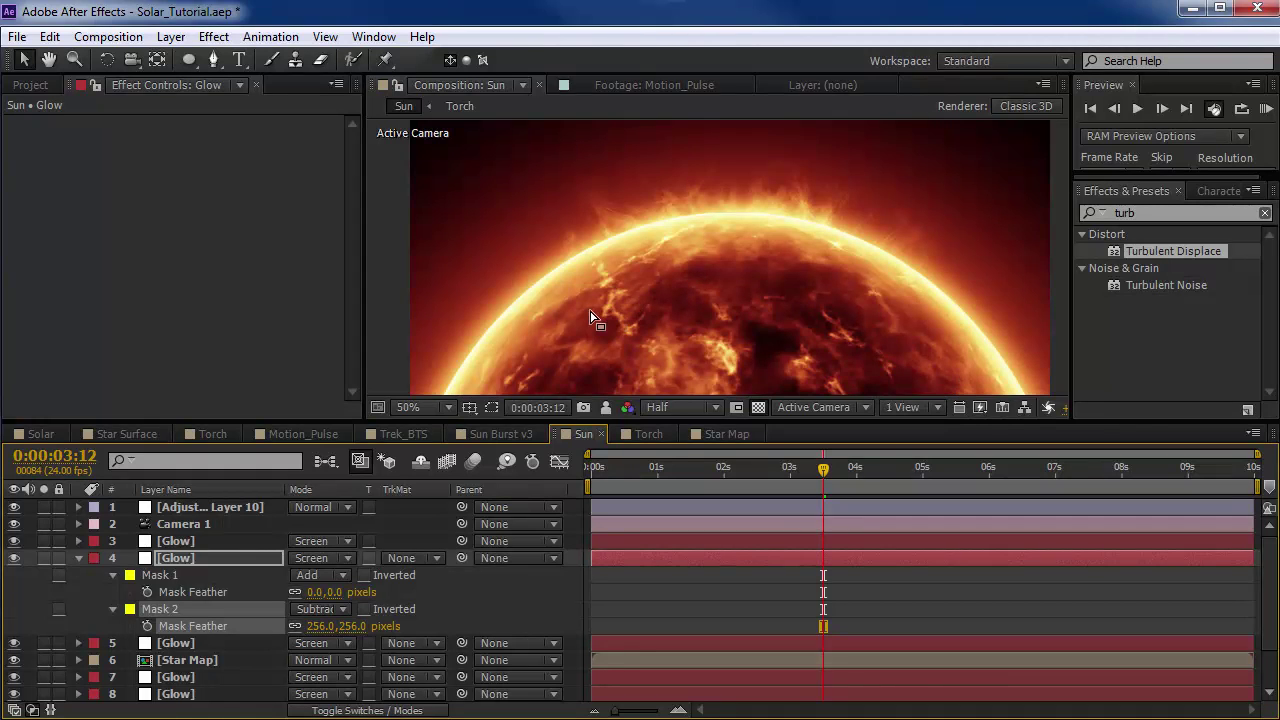
{"action": "left_click_drag", "start_coordinate": [625, 467], "coordinate": [789, 468]}
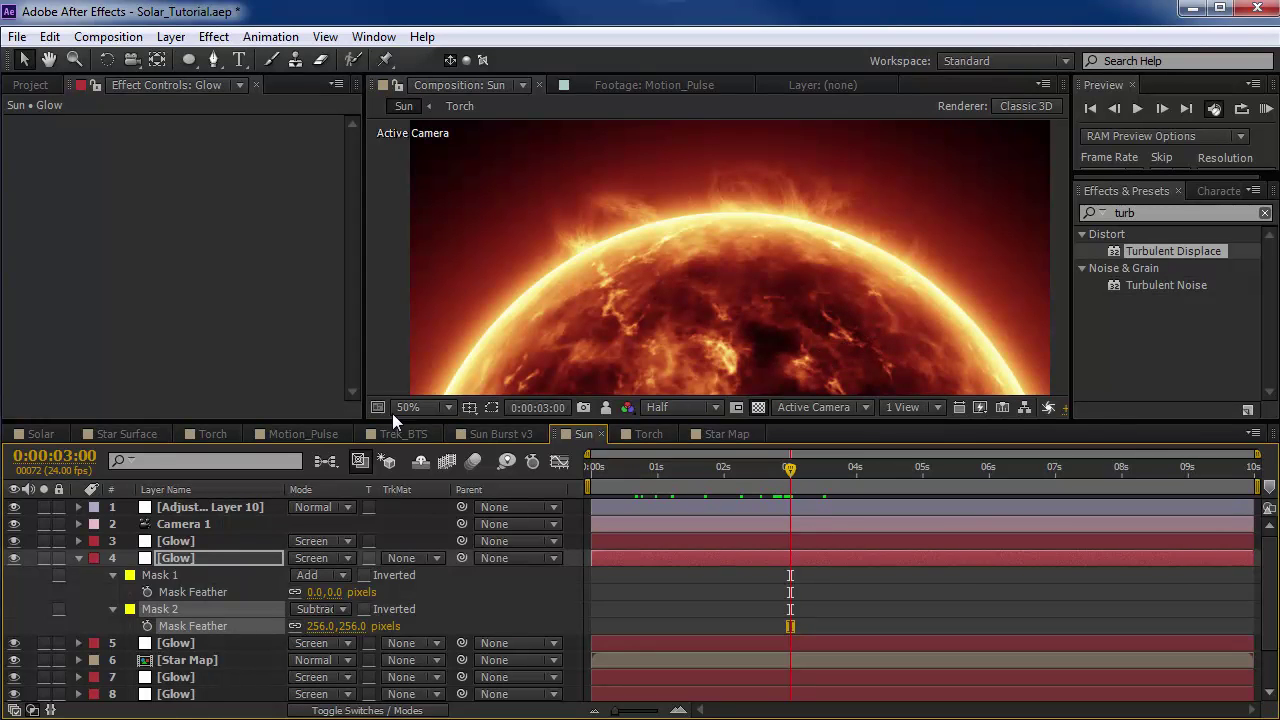
{"action": "left_click", "coordinate": [79, 558]}
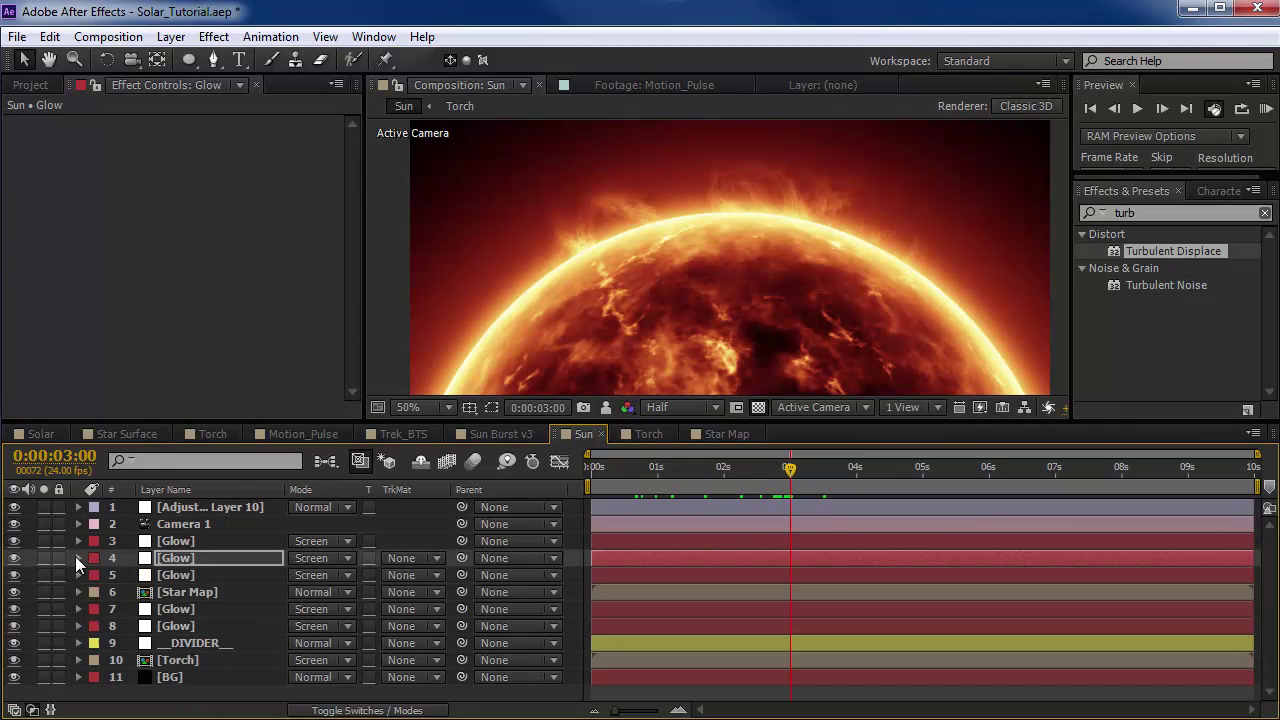
Step: Open the Star Map composition and give the bottom layer's Fractal Noise Evolution the expression time*90
{"action": "left_click", "coordinate": [724, 436]}
{"action": "left_click", "coordinate": [583, 434]}
{"action": "double_click", "coordinate": [193, 593]}
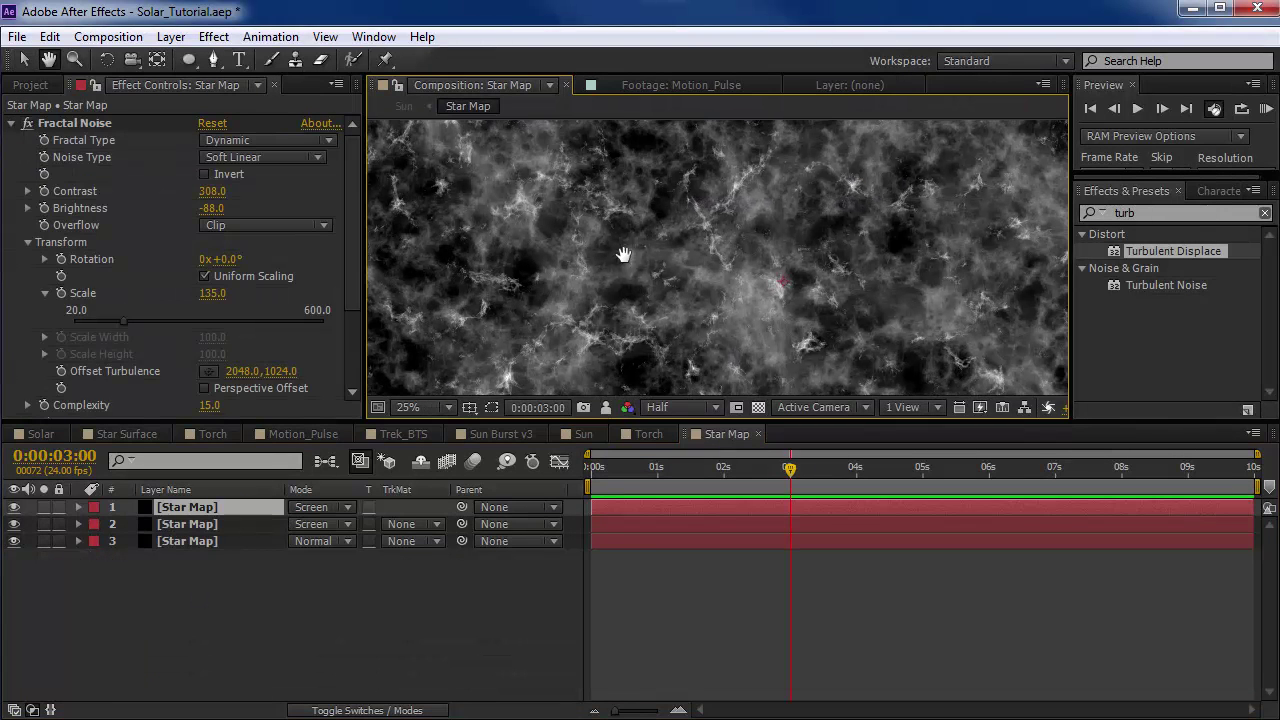
{"action": "left_click", "coordinate": [185, 541]}
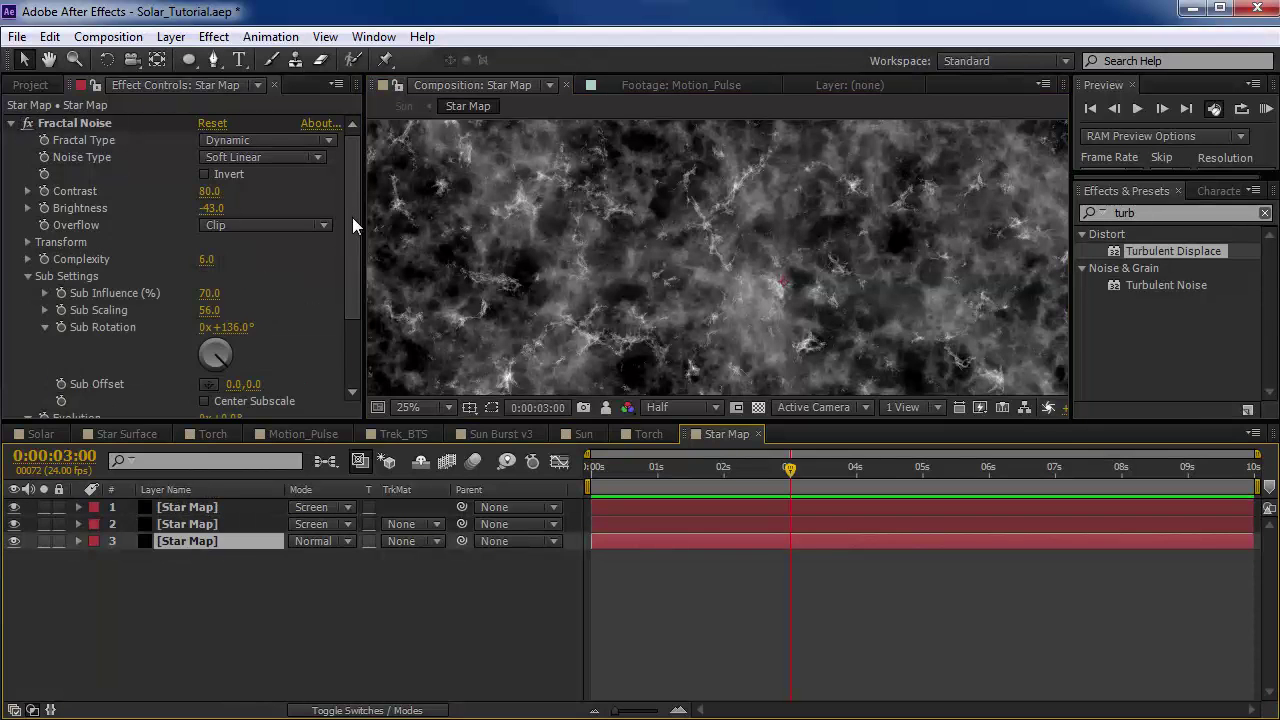
{"action": "left_click_drag", "start_coordinate": [352, 217], "coordinate": [345, 282]}
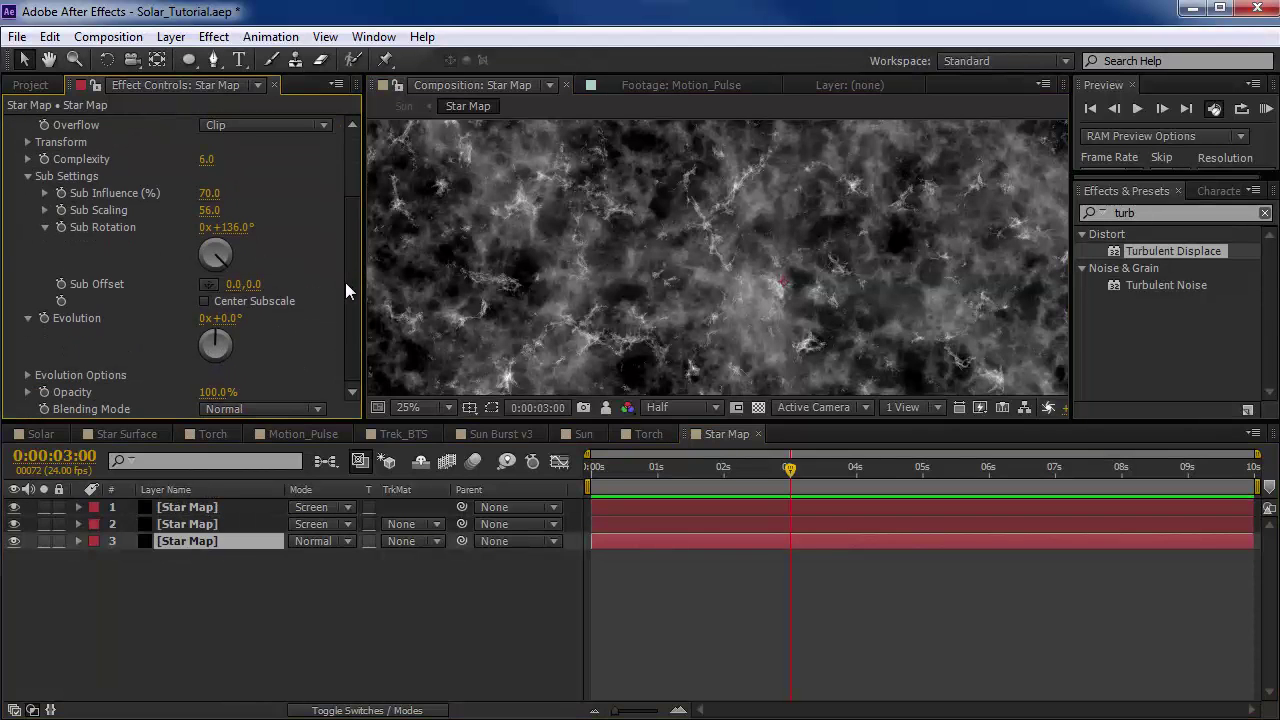
{"action": "left_click", "coordinate": [28, 176]}
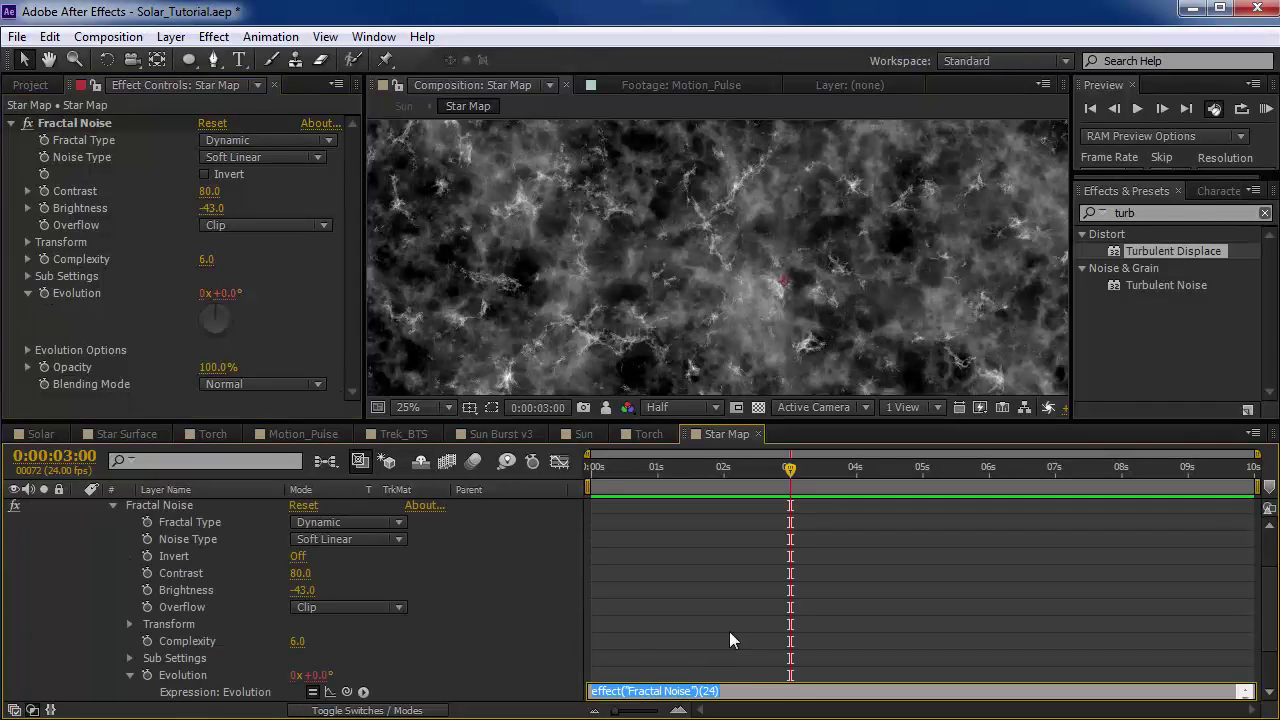
{"action": "type", "text": "time*90"}
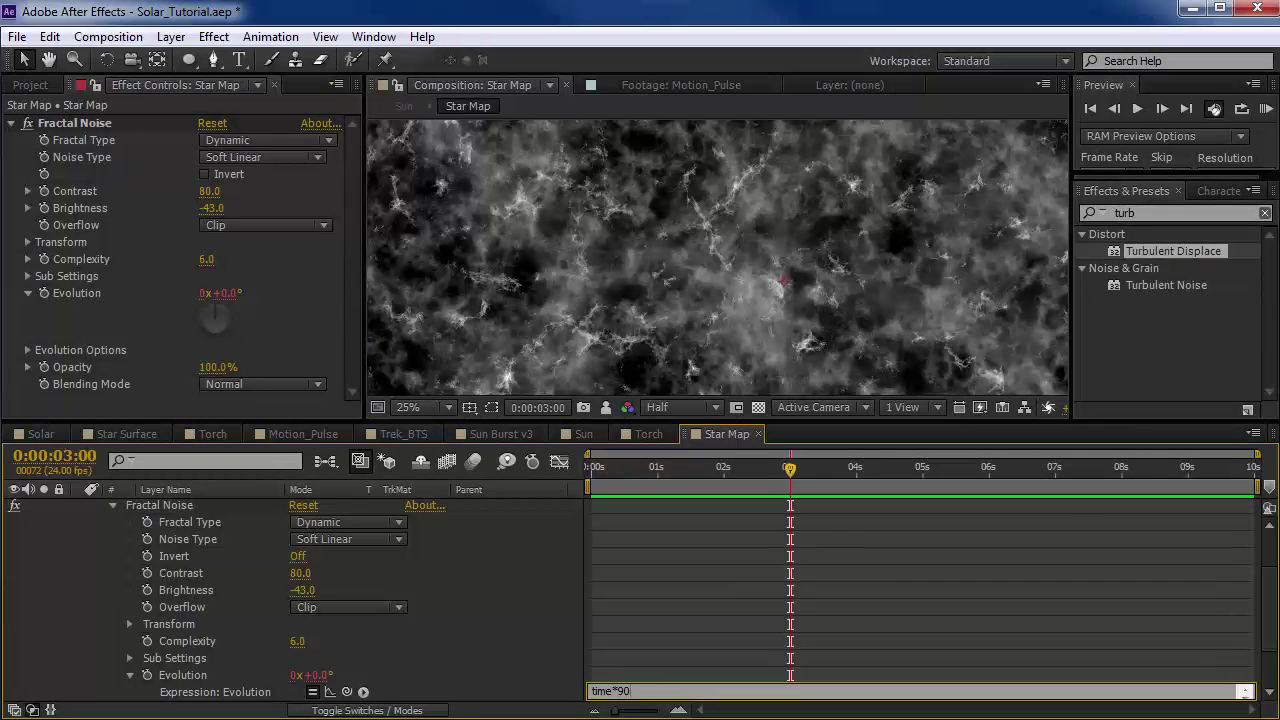
{"action": "left_click", "coordinate": [729, 631]}
{"action": "left_click_drag", "start_coordinate": [649, 461], "coordinate": [790, 490]}
{"action": "scroll", "coordinate": [112, 520], "scroll_direction": "up", "scroll_amount": 3}
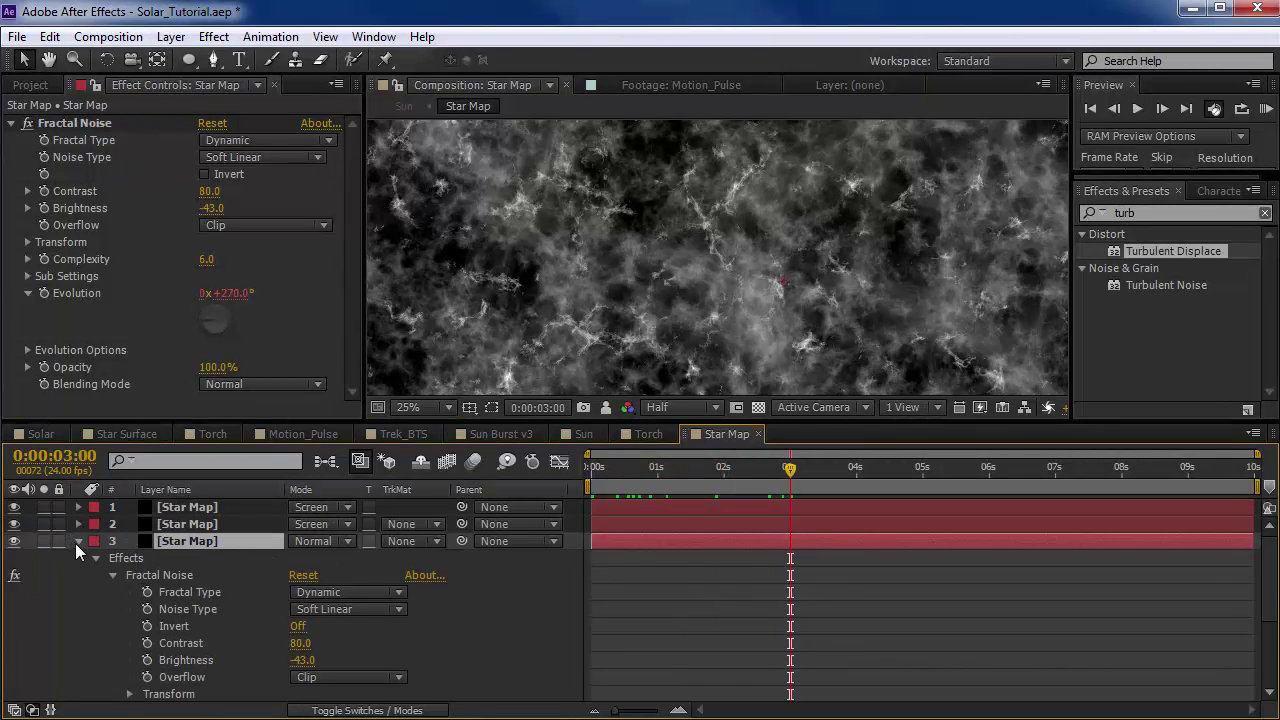
{"action": "left_click", "coordinate": [78, 542]}
Step: Animate the second Star Map layer's Fractal Noise Evolution with the expression time*140
{"action": "left_click", "coordinate": [198, 526]}
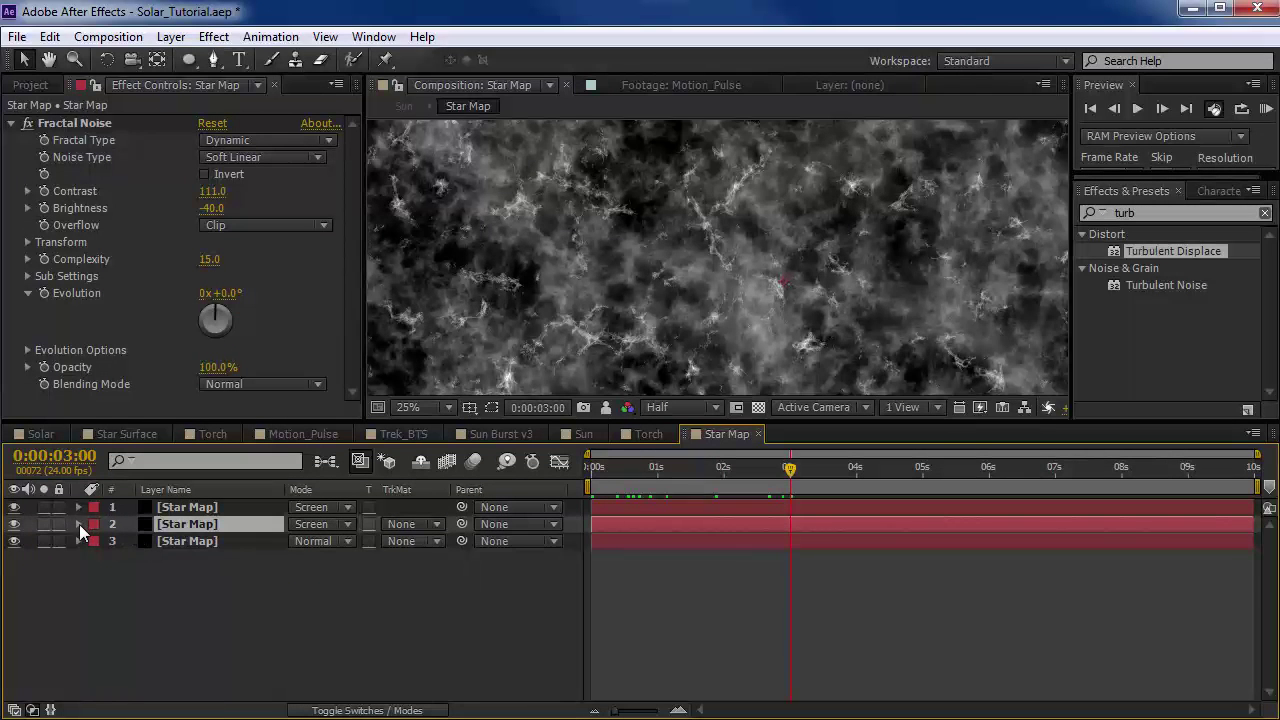
{"action": "left_click", "coordinate": [78, 524]}
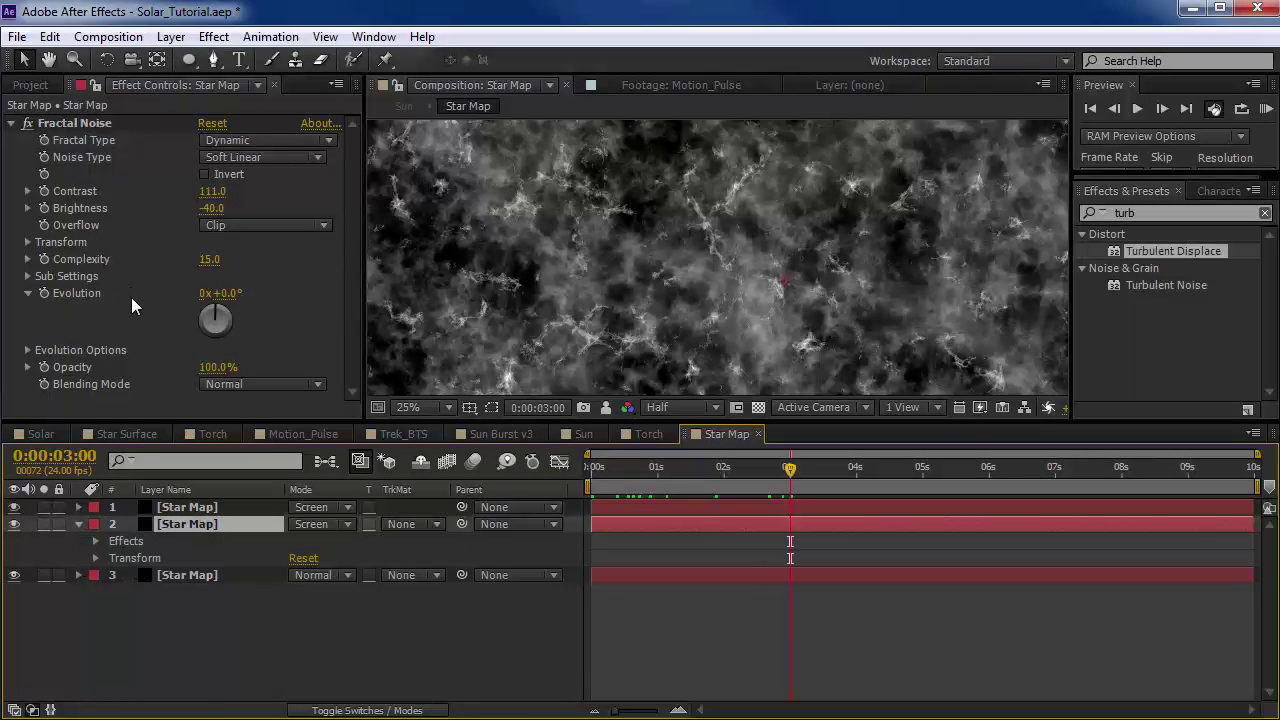
{"action": "left_click", "coordinate": [45, 292], "text": "alt"}
{"action": "type", "text": "time*"}
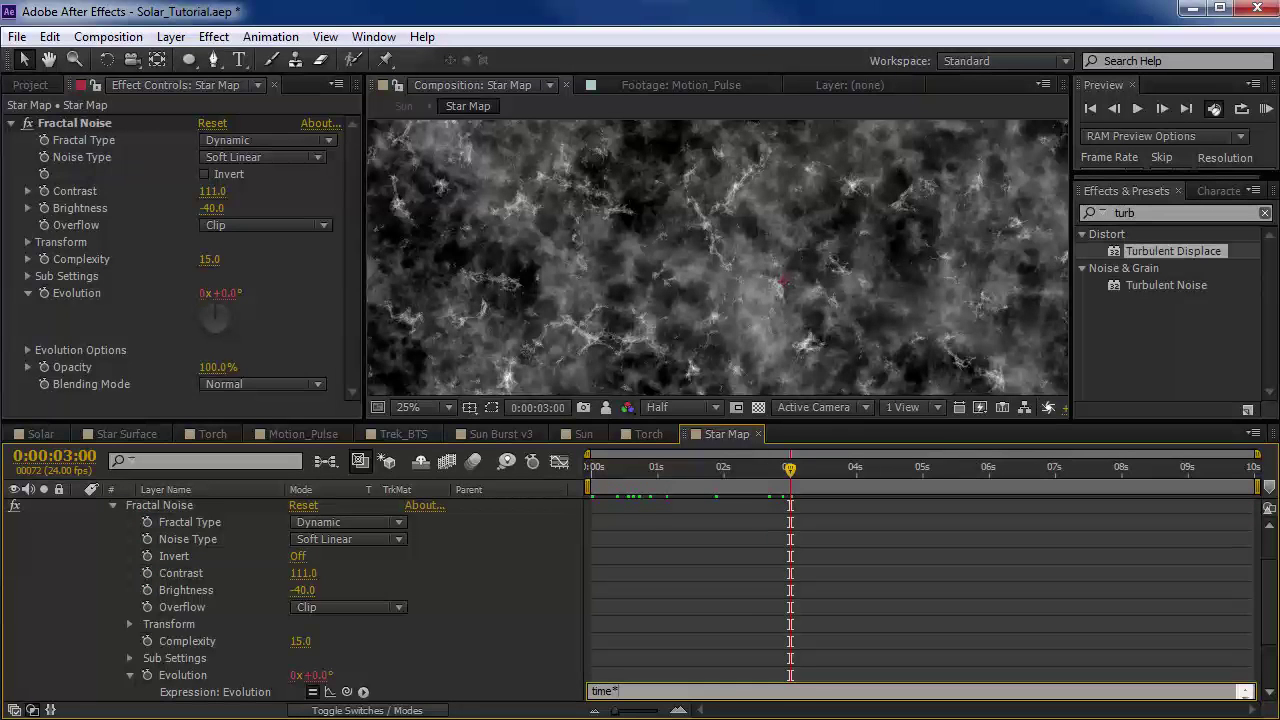
{"action": "type", "text": "0"}
{"action": "key", "text": "KP_Enter"}
{"action": "left_click_drag", "start_coordinate": [649, 475], "coordinate": [677, 469]}
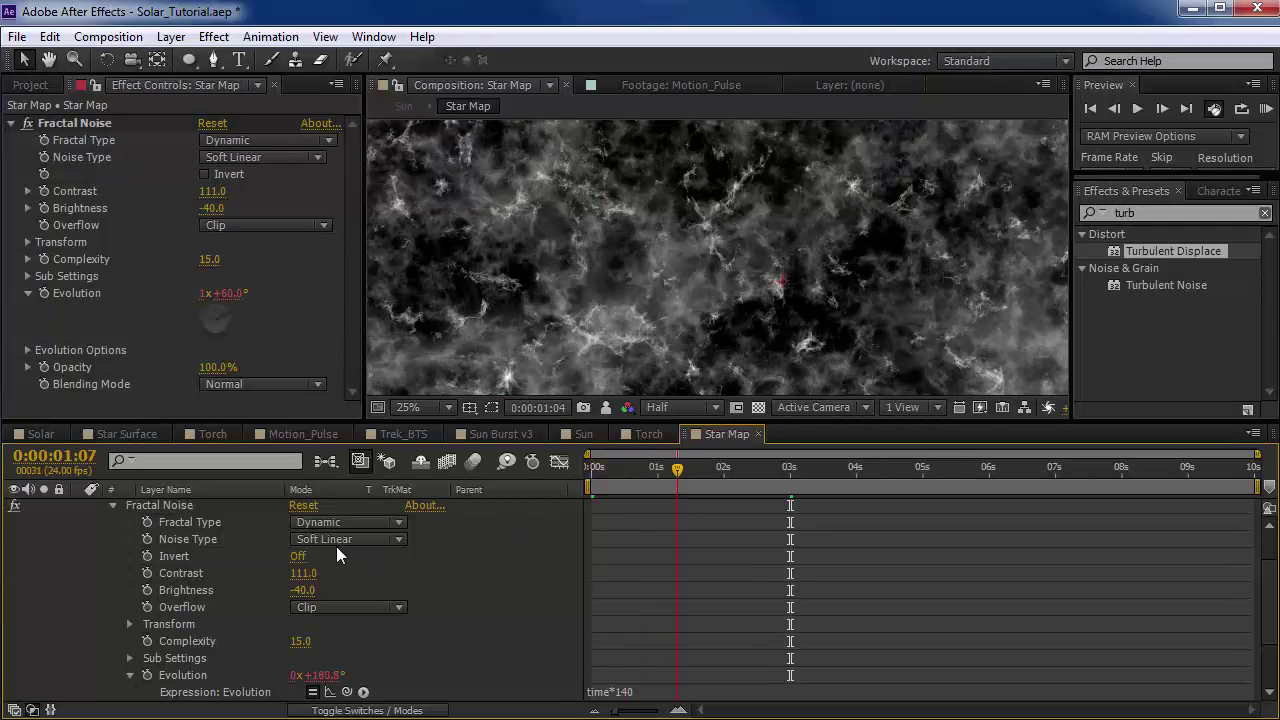
{"action": "scroll", "coordinate": [336, 546], "scroll_direction": "up", "scroll_amount": 2}
{"action": "left_click", "coordinate": [79, 524]}
Step: Animate the top Star Map layer's Fractal Noise Evolution with the expression time*175 and check the motion
{"action": "left_click", "coordinate": [78, 507]}
{"action": "left_click", "coordinate": [199, 505]}
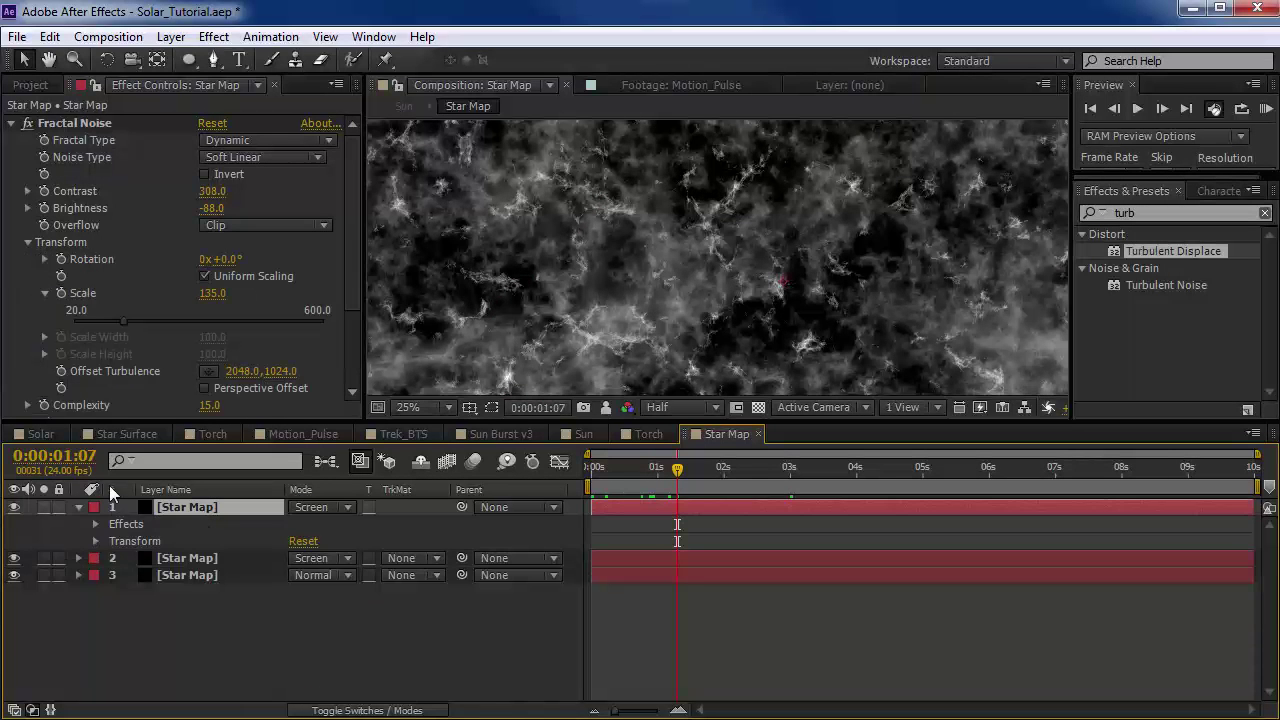
{"action": "left_click", "coordinate": [28, 243]}
{"action": "left_click", "coordinate": [45, 292], "text": "alt"}
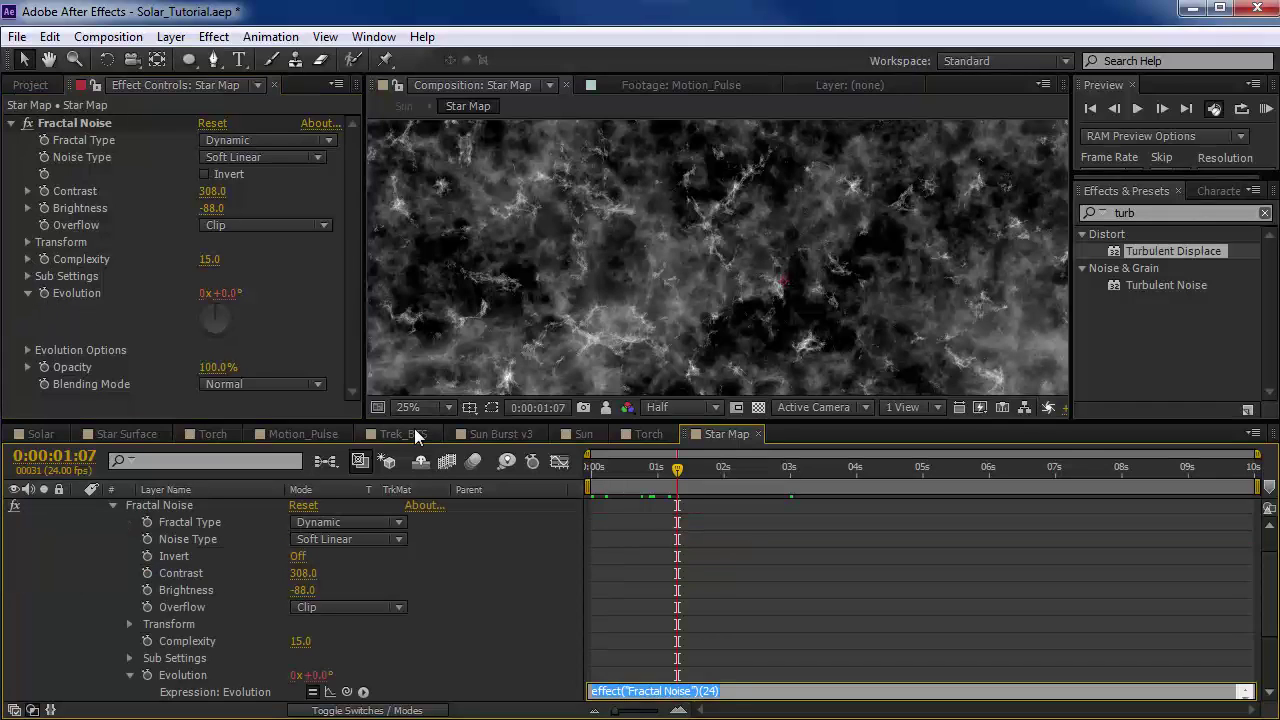
{"action": "type", "text": "time*"}
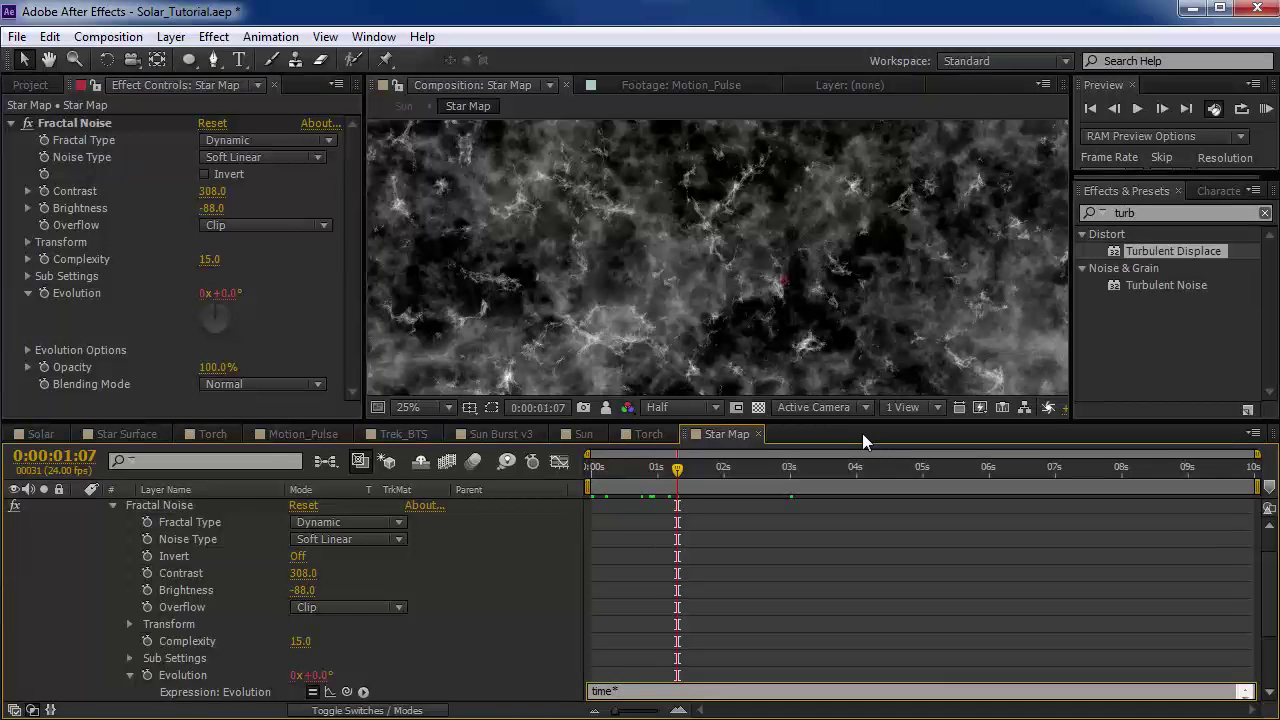
{"action": "type", "text": "175"}
{"action": "left_click", "coordinate": [732, 511]}
{"action": "mouse_move", "coordinate": [690, 477]}
{"action": "left_mouse_down"}
{"action": "mouse_move", "coordinate": [663, 477]}
{"action": "mouse_move", "coordinate": [698, 476]}
{"action": "left_mouse_up"}
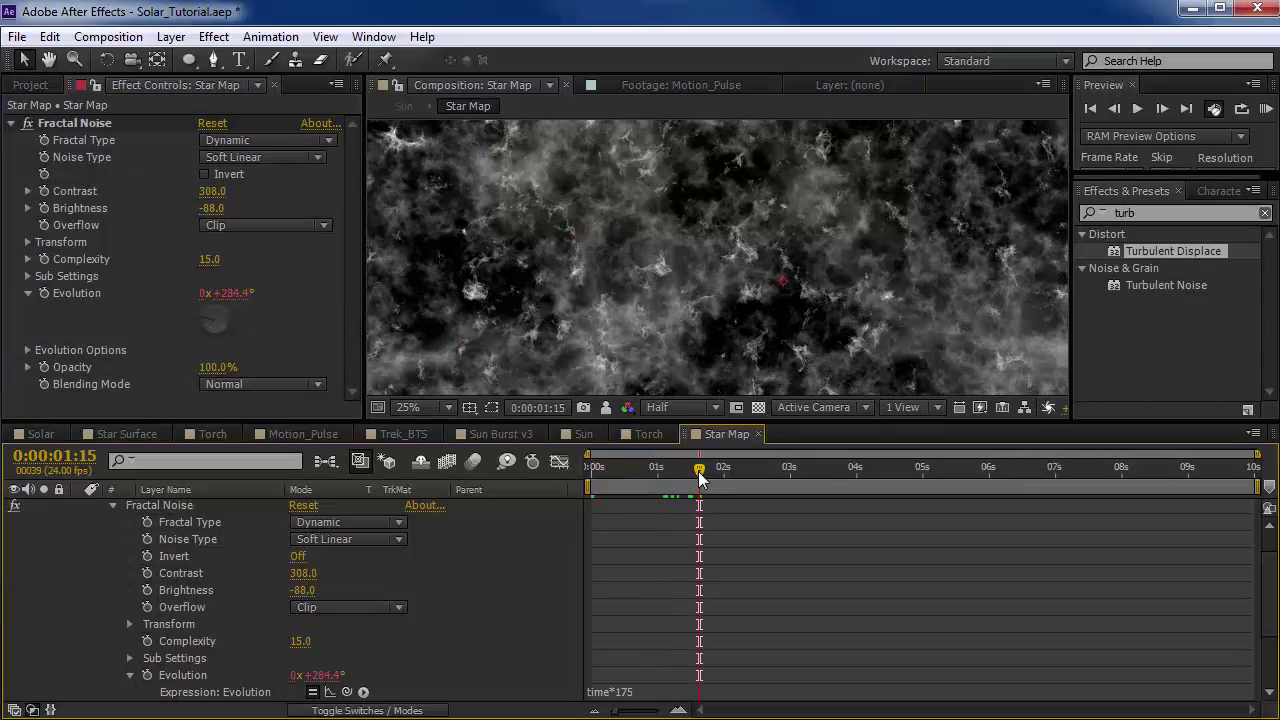
Step: Return to the Sun composition and preview the first two seconds of the animated sun
{"action": "left_click", "coordinate": [584, 434]}
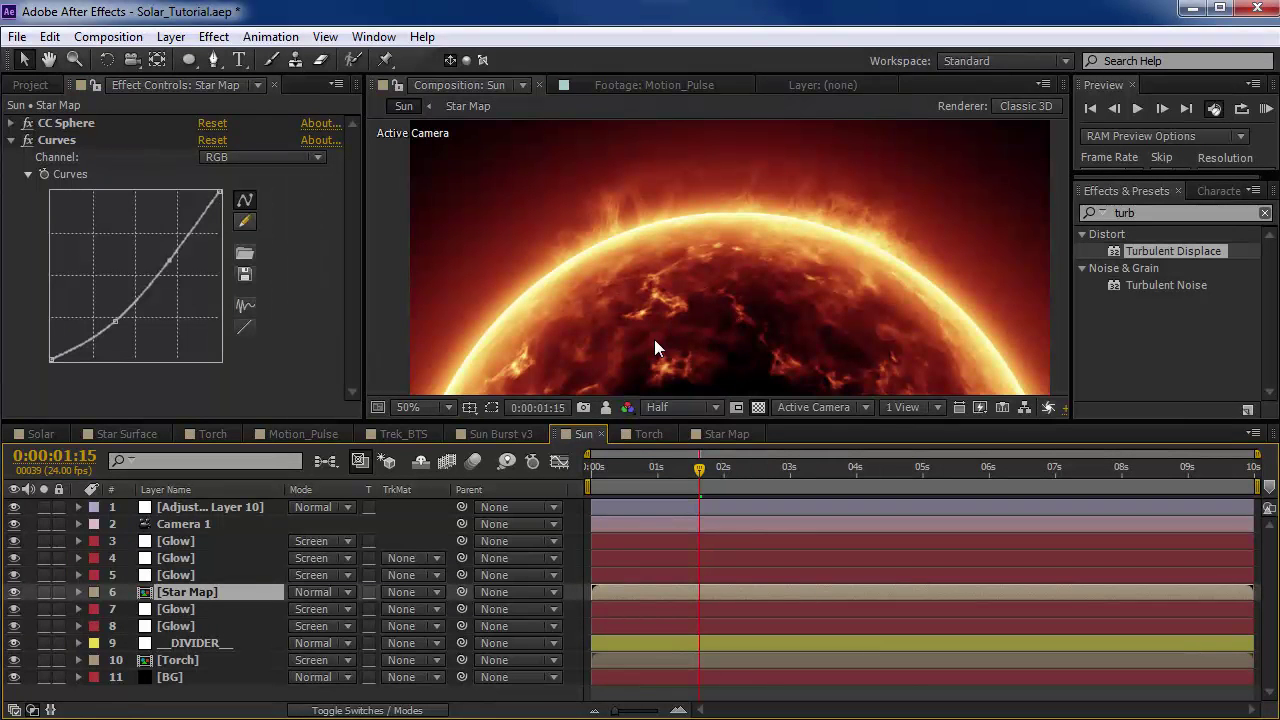
{"action": "key", "text": "space"}
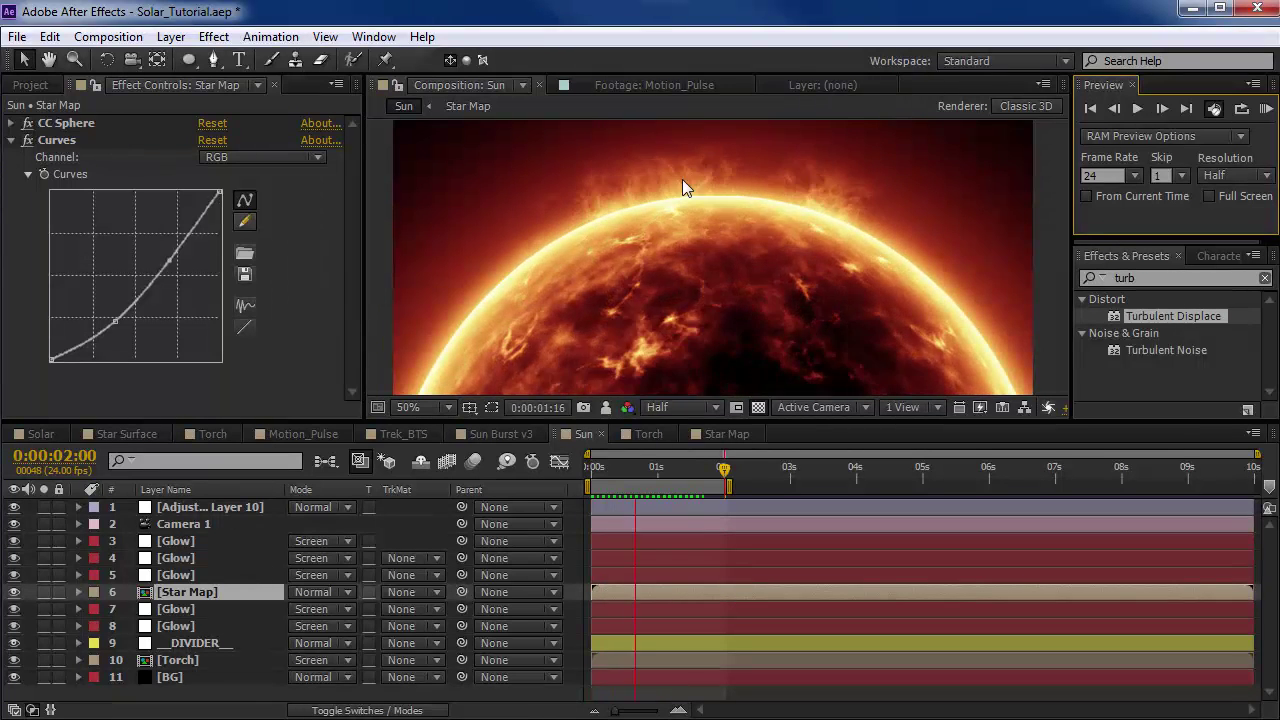
{"action": "key", "text": "space"}
Step: Examine the sun's edge by hiding and reshowing each of the two Glow layers beneath Star Map
{"action": "left_click", "coordinate": [190, 661]}
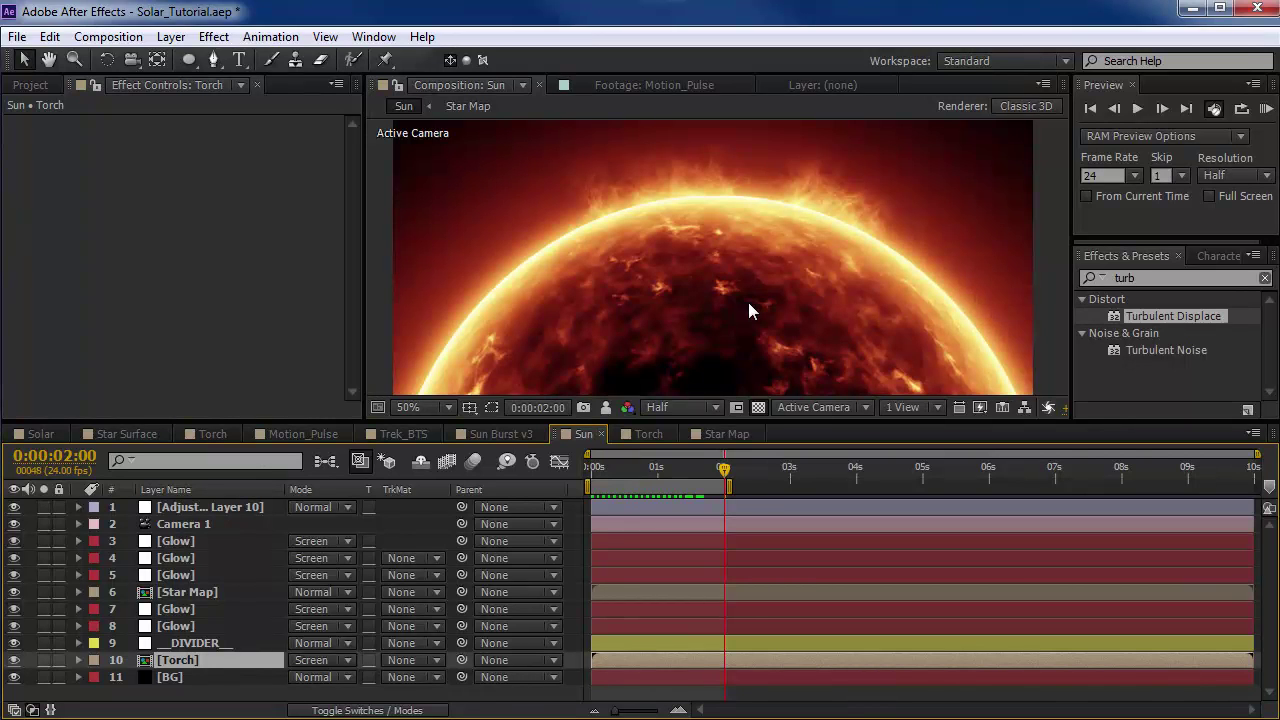
{"action": "key", "text": "h"}
{"action": "scroll", "coordinate": [612, 305], "scroll_direction": "up", "scroll_amount": 1}
{"action": "left_click_drag", "start_coordinate": [608, 309], "coordinate": [635, 318]}
{"action": "key", "text": "v"}
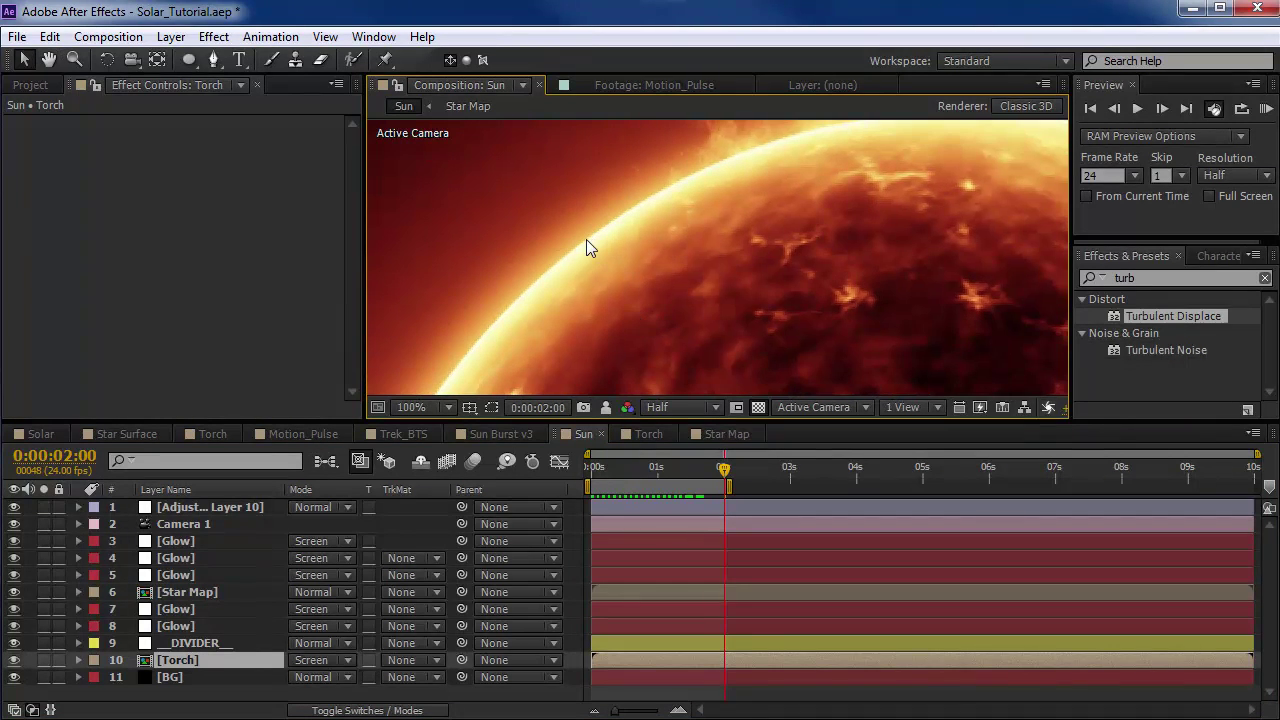
{"action": "left_click", "coordinate": [176, 612]}
{"action": "left_click", "coordinate": [14, 609]}
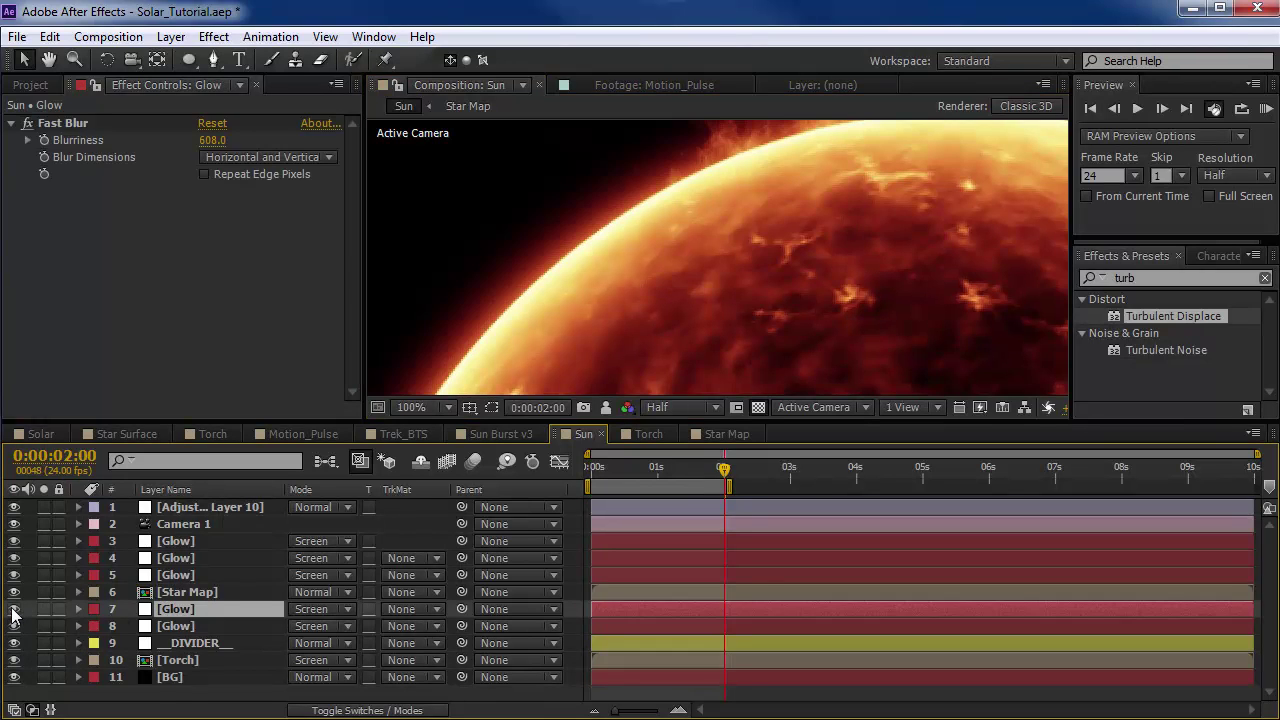
{"action": "left_click", "coordinate": [14, 610]}
{"action": "left_click", "coordinate": [192, 628]}
{"action": "left_click", "coordinate": [14, 627]}
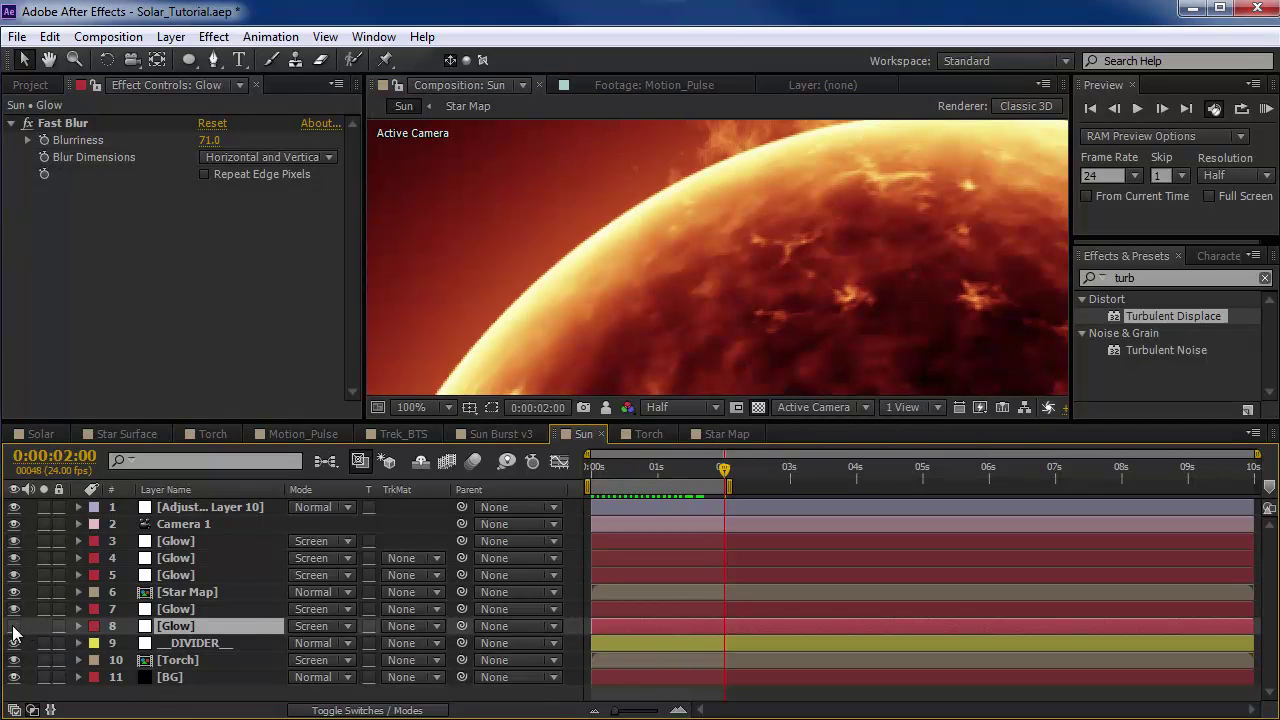
{"action": "left_click", "coordinate": [14, 627]}
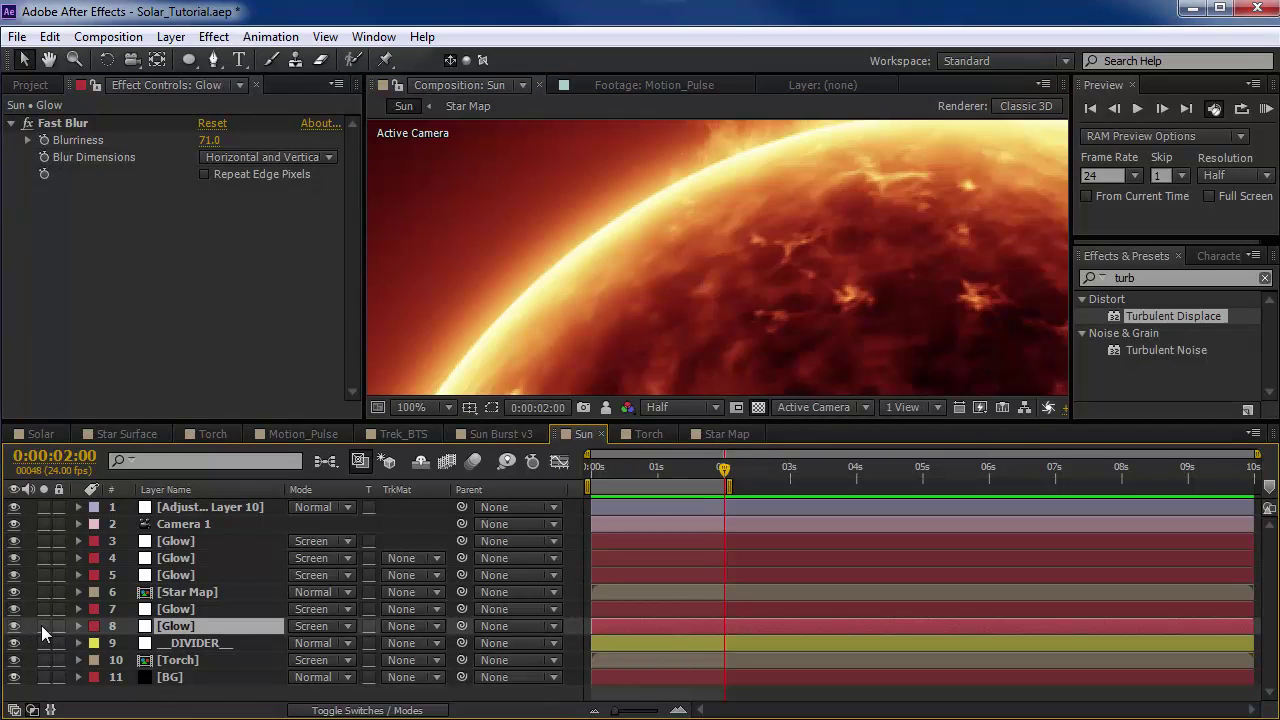
Step: Duplicate the lower Glow layer beneath Star Map and reduce the copy's Fast Blur Blurriness for a tighter rim glow
{"action": "left_click", "coordinate": [757, 407]}
{"action": "left_click", "coordinate": [182, 627]}
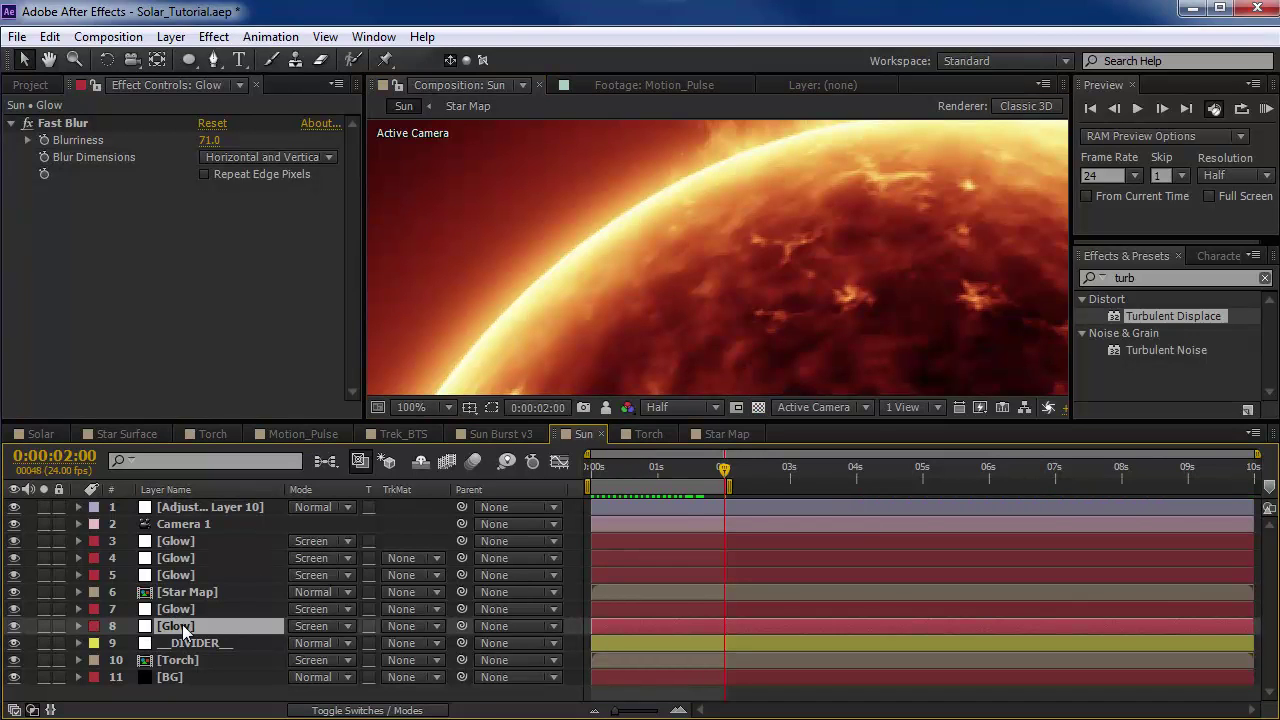
{"action": "key", "text": "ctrl+d"}
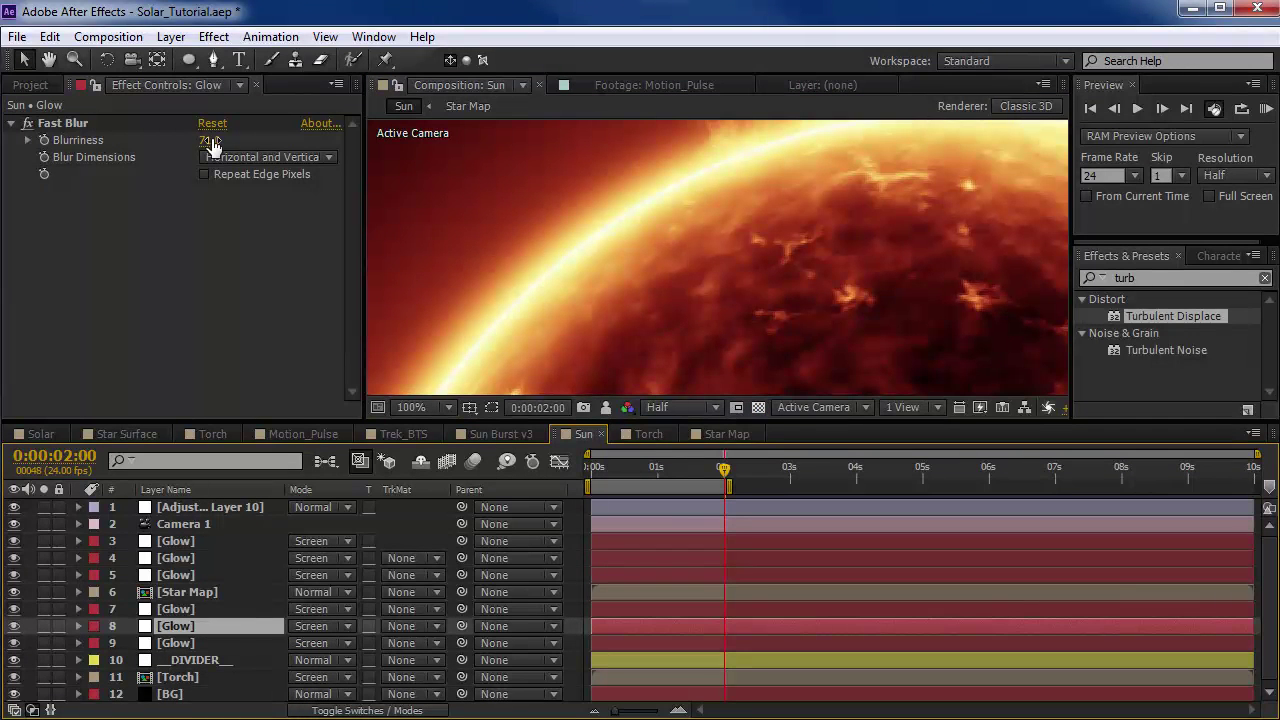
{"action": "left_click_drag", "start_coordinate": [210, 140], "coordinate": [153, 149]}
{"action": "left_click_drag", "start_coordinate": [837, 266], "coordinate": [927, 281]}
Step: Cycle the project's colour depth through 8 and 16 bpc to compare the glows, returning to 32 bpc
{"action": "left_click", "coordinate": [30, 84]}
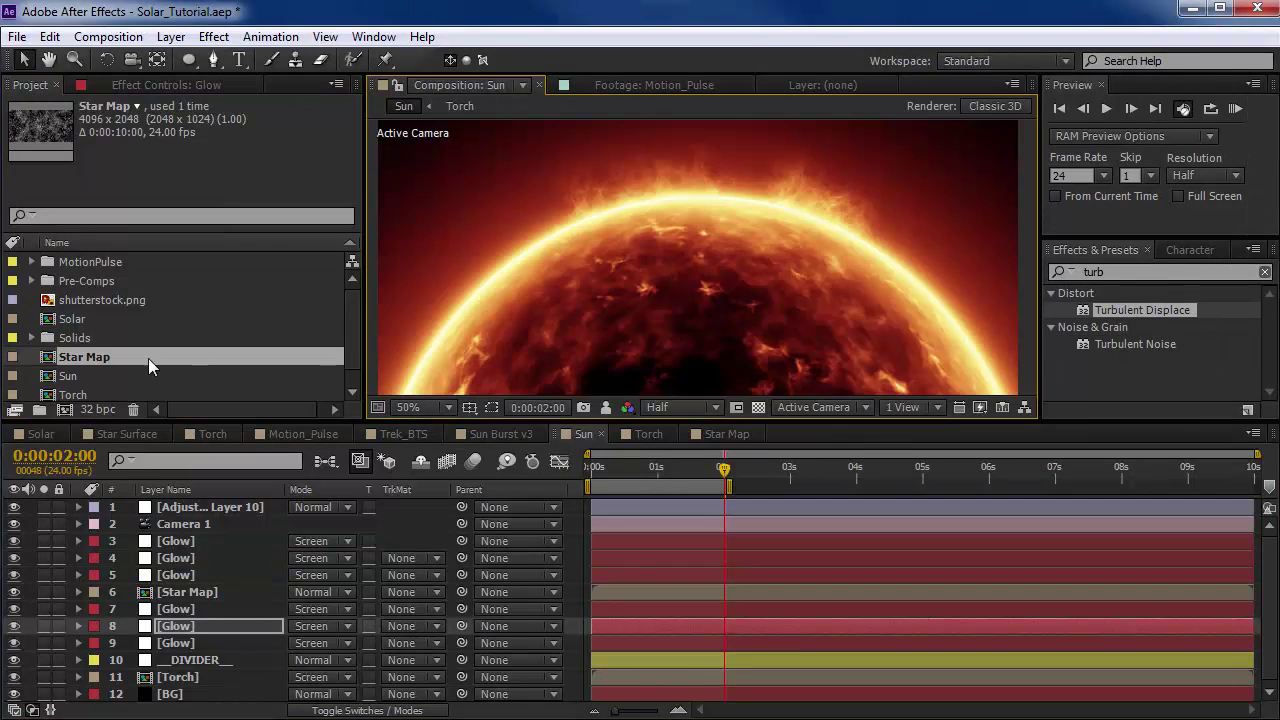
{"action": "key", "text": "Caps_Lock"}
{"action": "left_click", "coordinate": [101, 410], "text": "alt"}
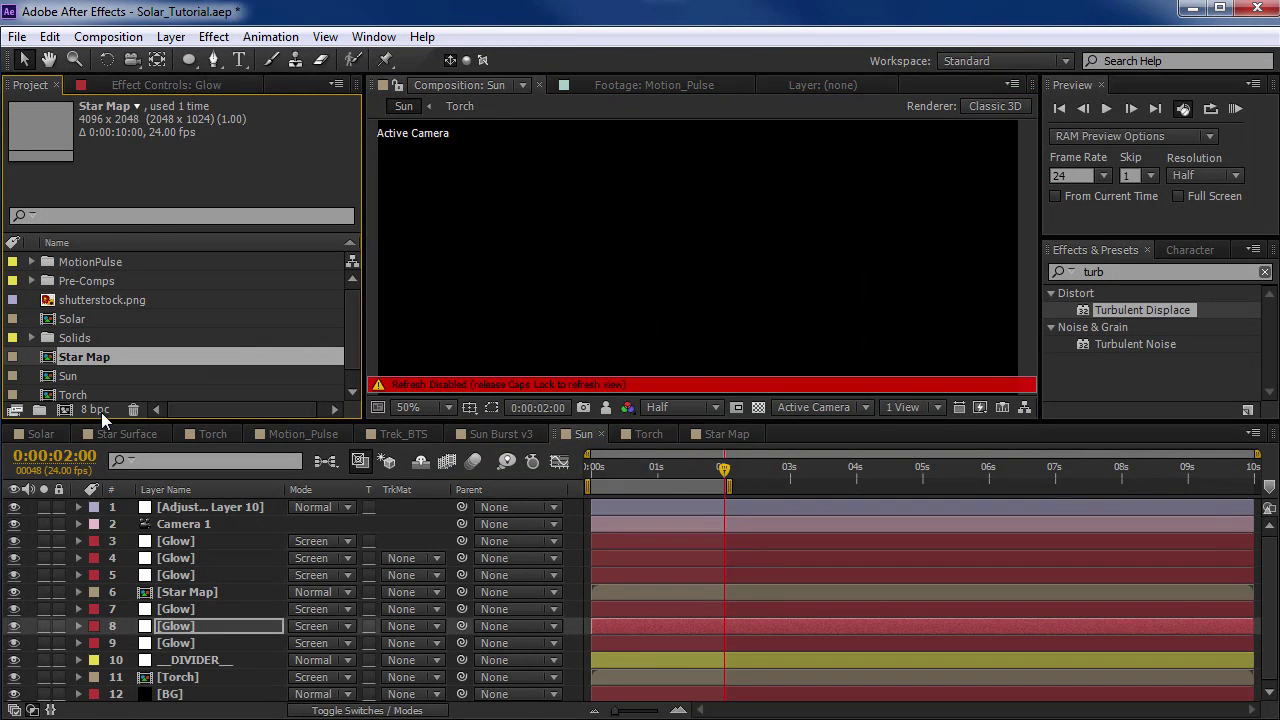
{"action": "left_click", "coordinate": [95, 410], "text": "alt"}
{"action": "key", "text": "Caps_Lock"}
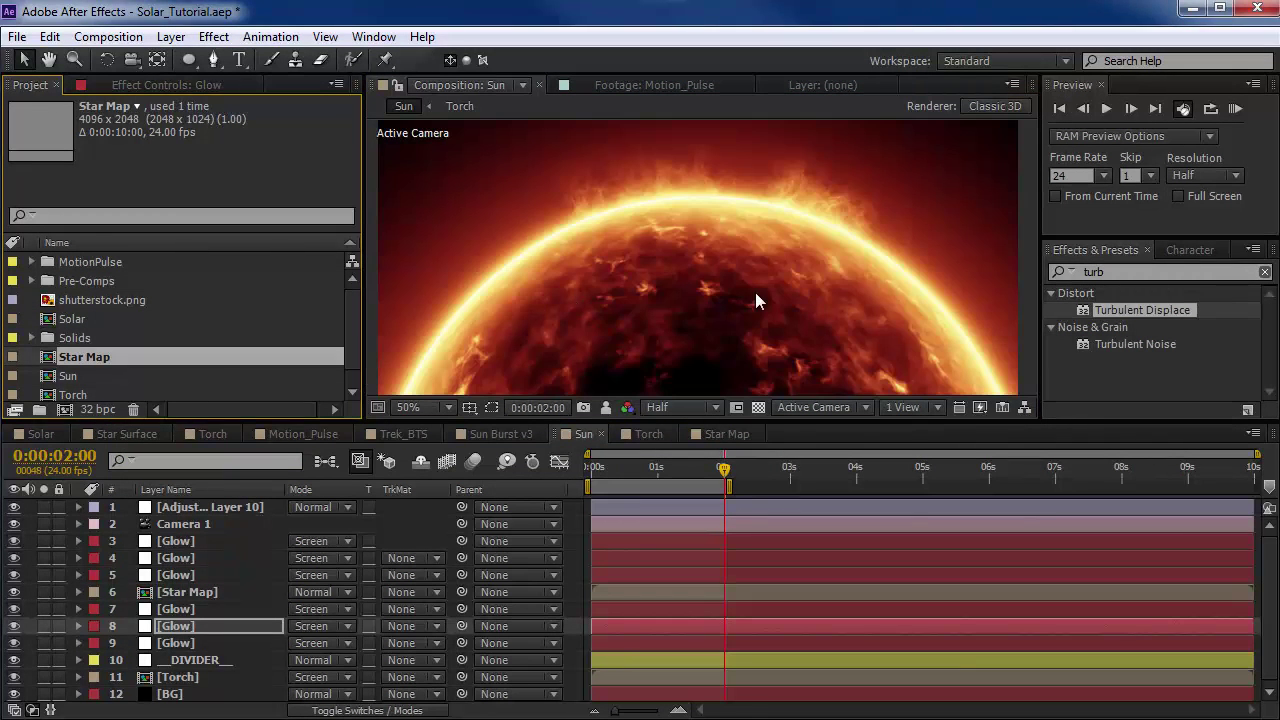
{"action": "left_click", "coordinate": [100, 410], "text": "alt"}
{"action": "left_click", "coordinate": [100, 410], "text": "alt"}
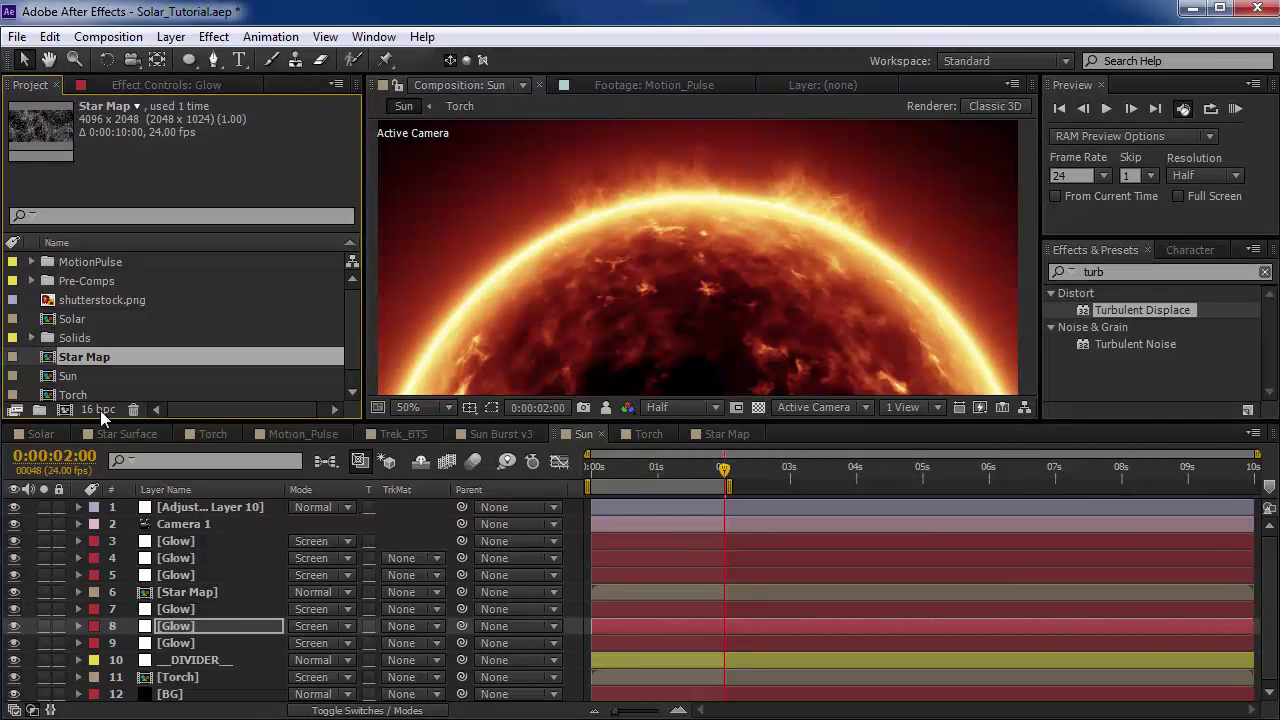
Step: Change the blending mode of all six Glow layers and the Torch layer to Add, and deselect them
{"action": "left_click", "coordinate": [185, 543]}
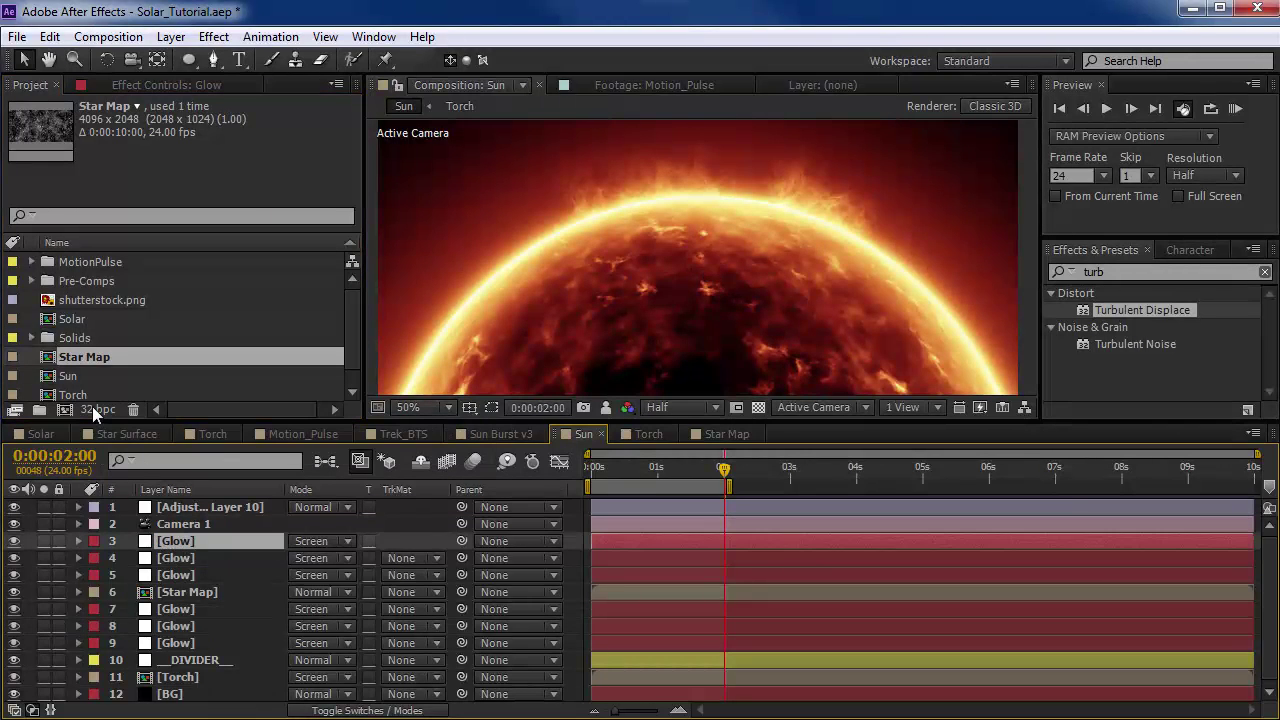
{"action": "left_click", "coordinate": [196, 560], "text": "ctrl"}
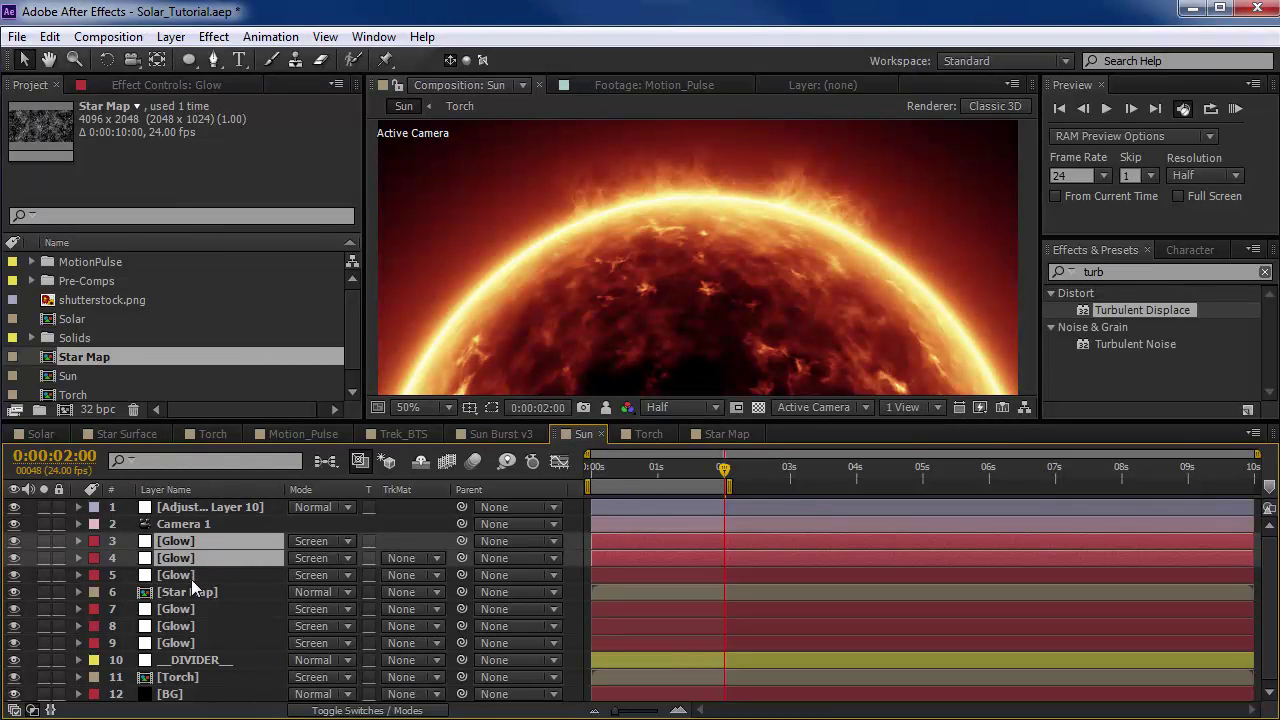
{"action": "left_click", "coordinate": [192, 576], "text": "ctrl"}
{"action": "left_click", "coordinate": [184, 610], "text": "ctrl"}
{"action": "left_click", "coordinate": [186, 627], "text": "ctrl"}
{"action": "left_click", "coordinate": [188, 645], "text": "ctrl"}
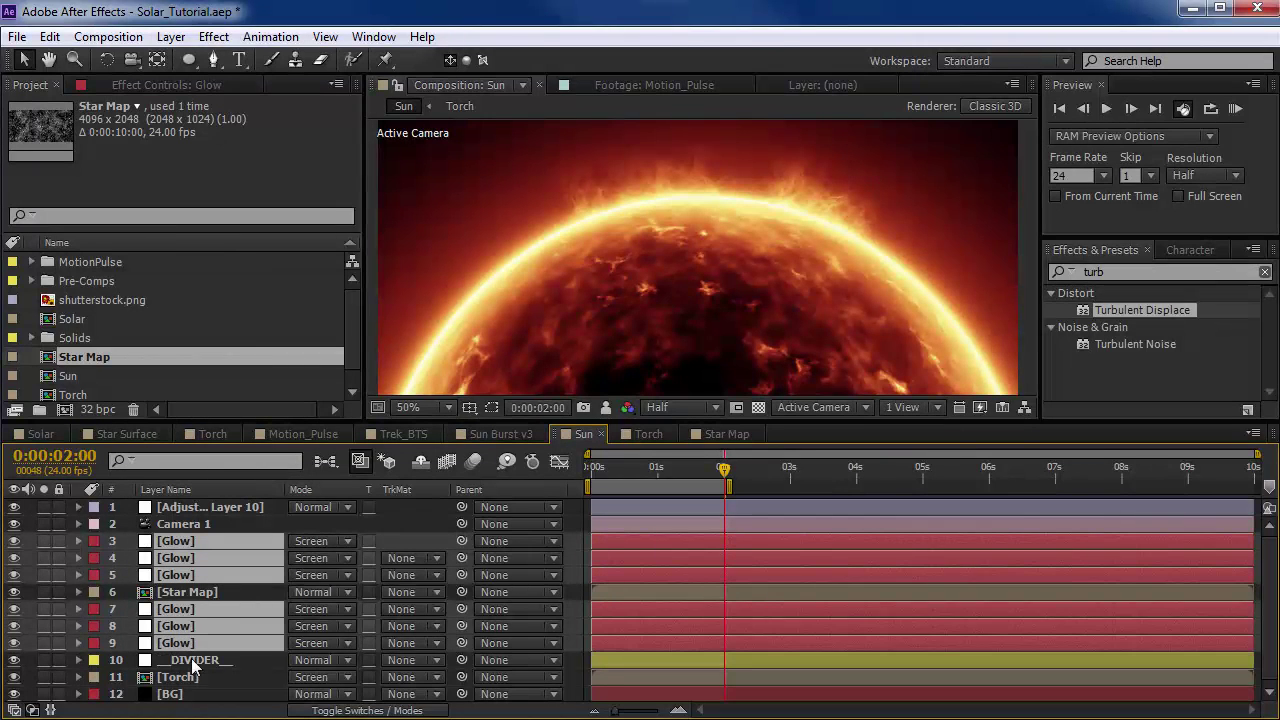
{"action": "left_click", "coordinate": [182, 679], "text": "ctrl"}
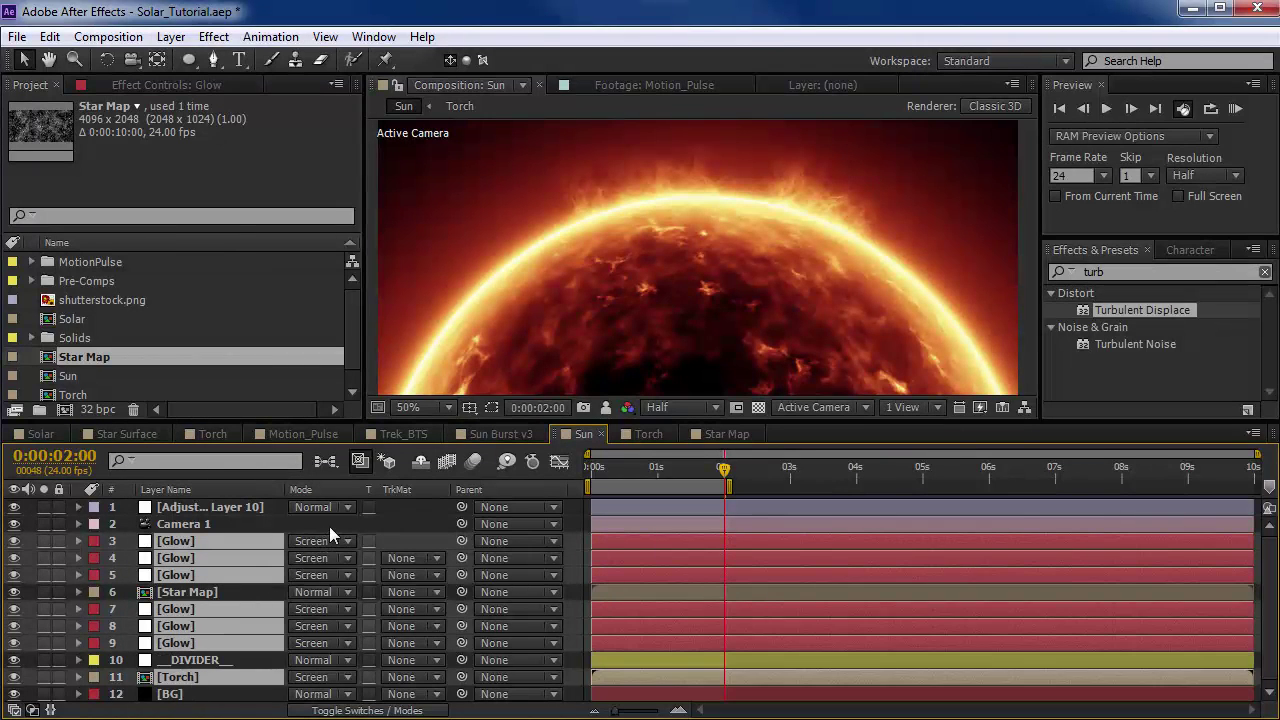
{"action": "left_click", "coordinate": [326, 542]}
{"action": "left_click", "coordinate": [384, 406]}
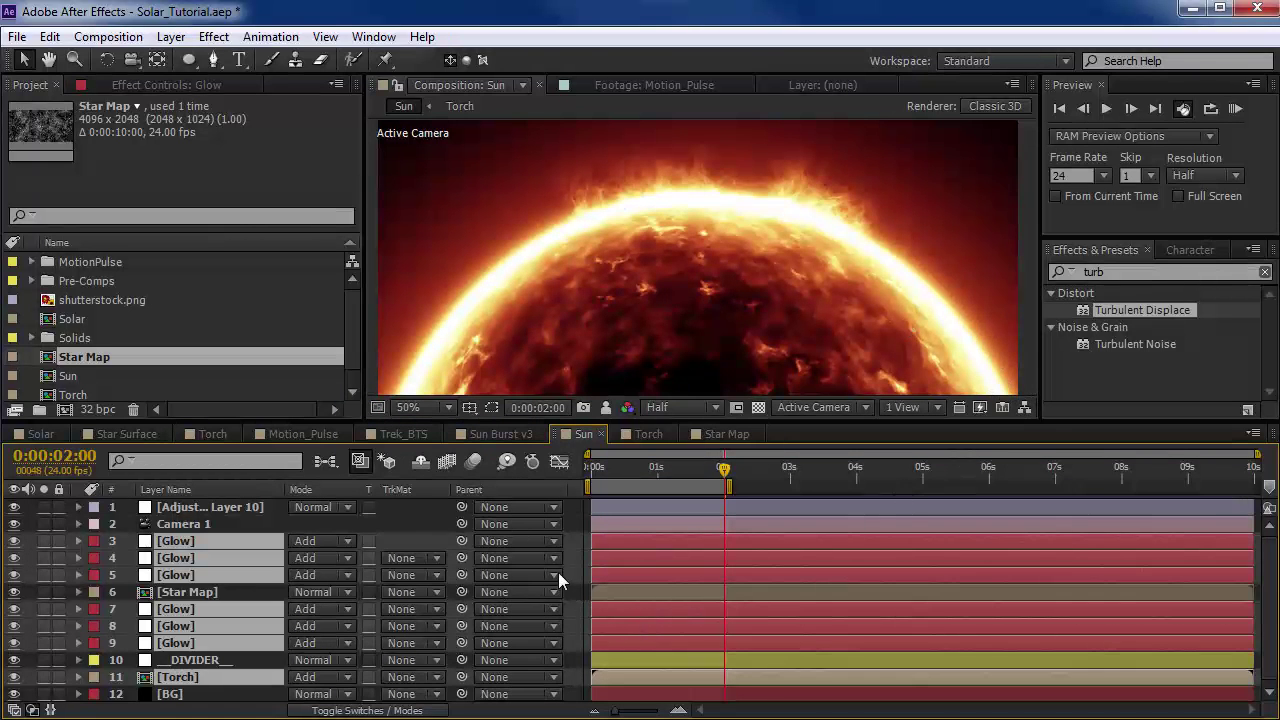
{"action": "key", "text": "F2"}
Step: Rename the top adjustment layer to CC
{"action": "left_click", "coordinate": [201, 508]}
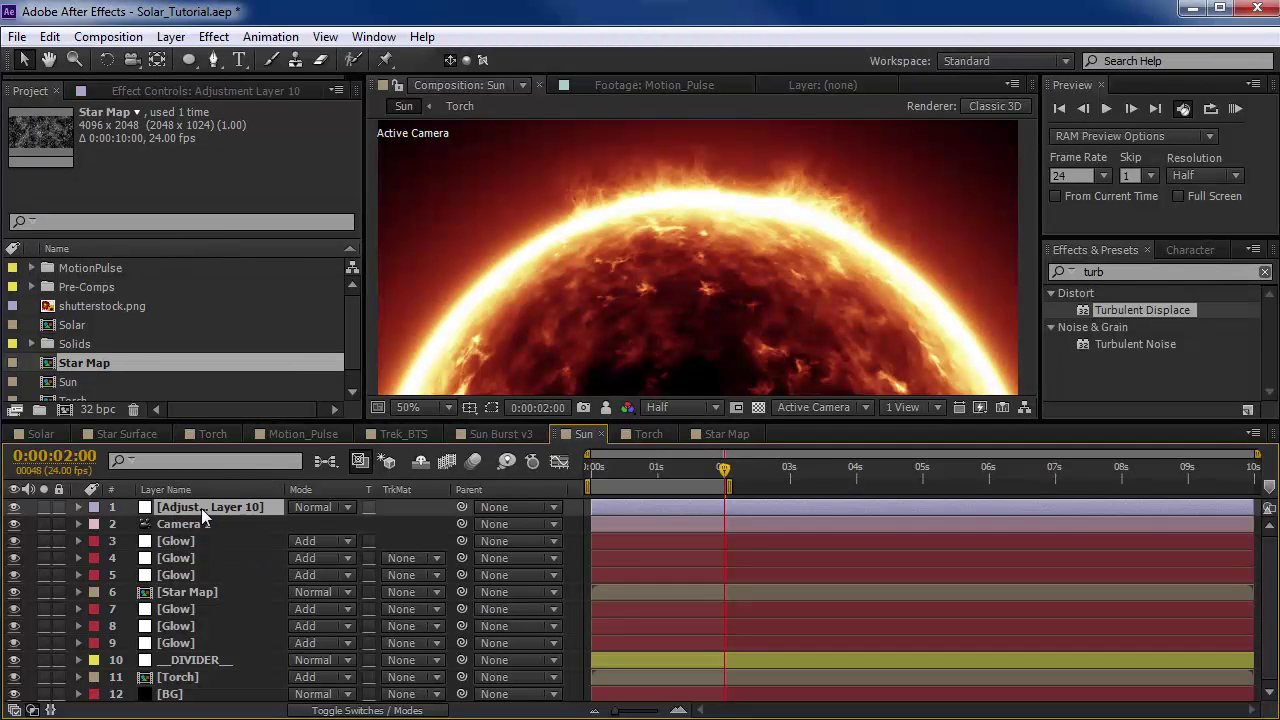
{"action": "key", "text": "Return"}
{"action": "type", "text": "CC"}
{"action": "key", "text": "Return"}
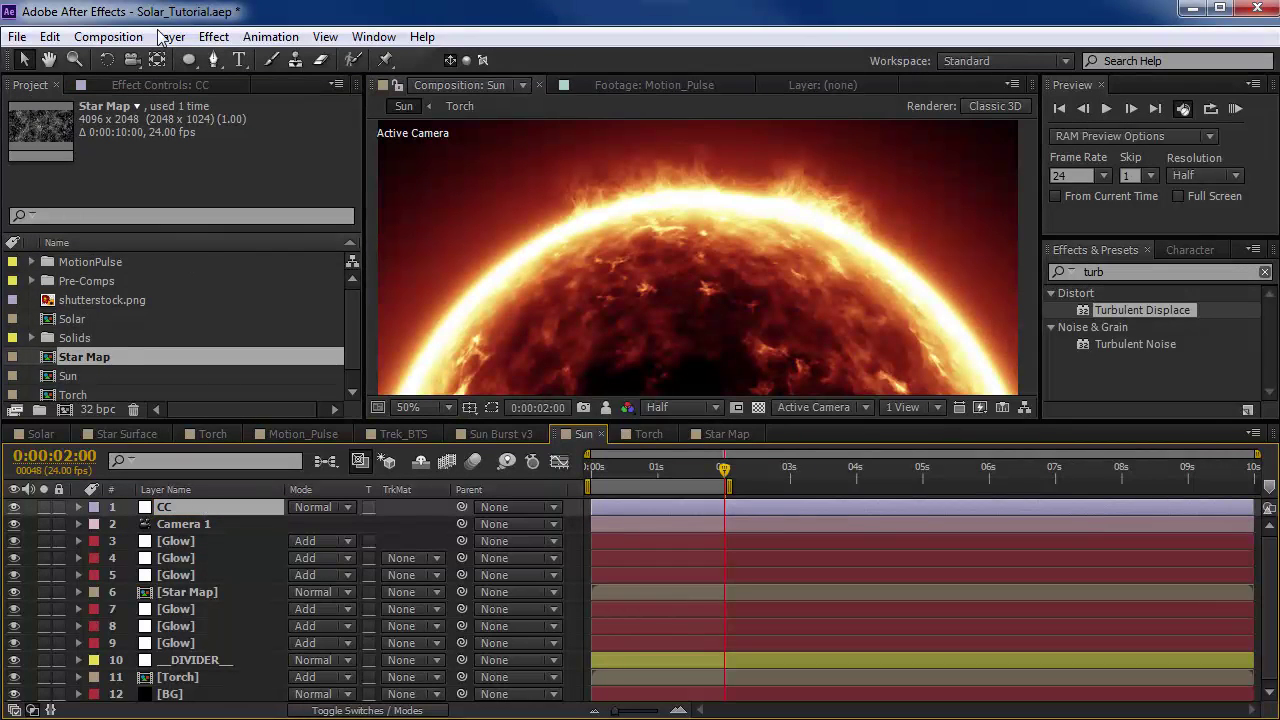
Step: Add HDR Highlight Compression above Curves on the CC layer and set its Amount to 80%
{"action": "left_click", "coordinate": [154, 84]}
{"action": "left_click_drag", "start_coordinate": [1142, 270], "coordinate": [988, 275]}
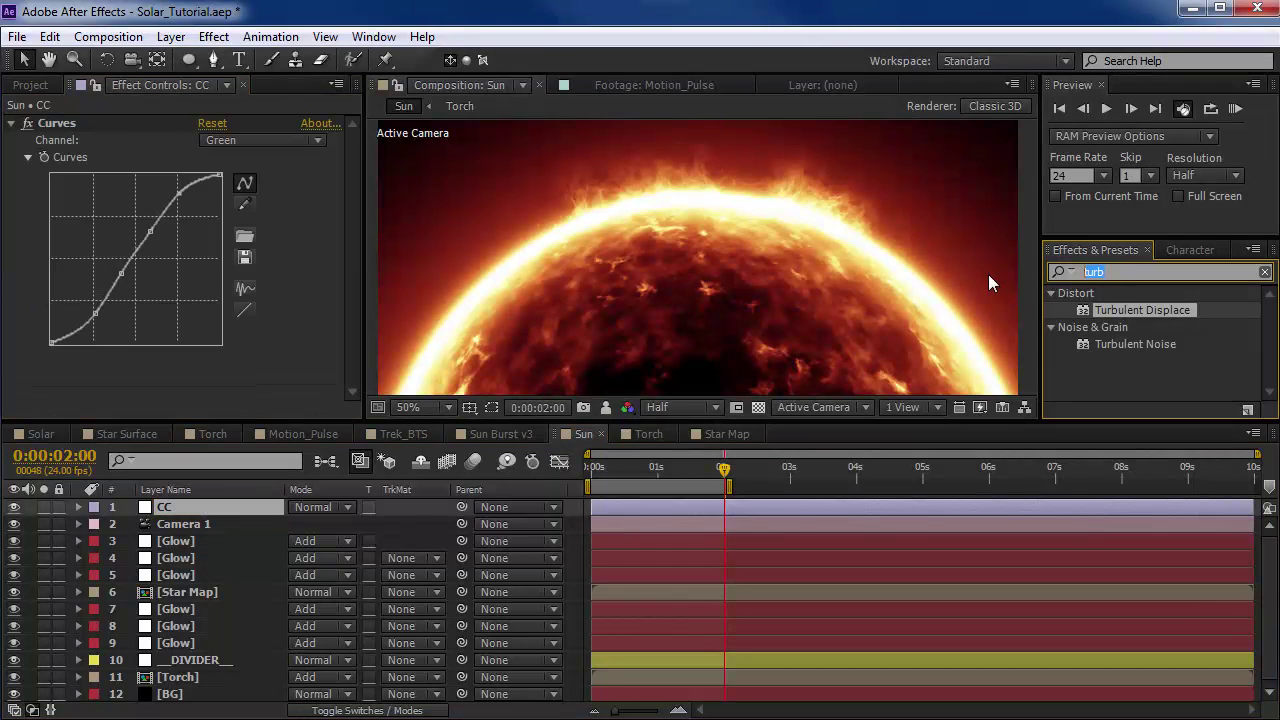
{"action": "type", "text": "high"}
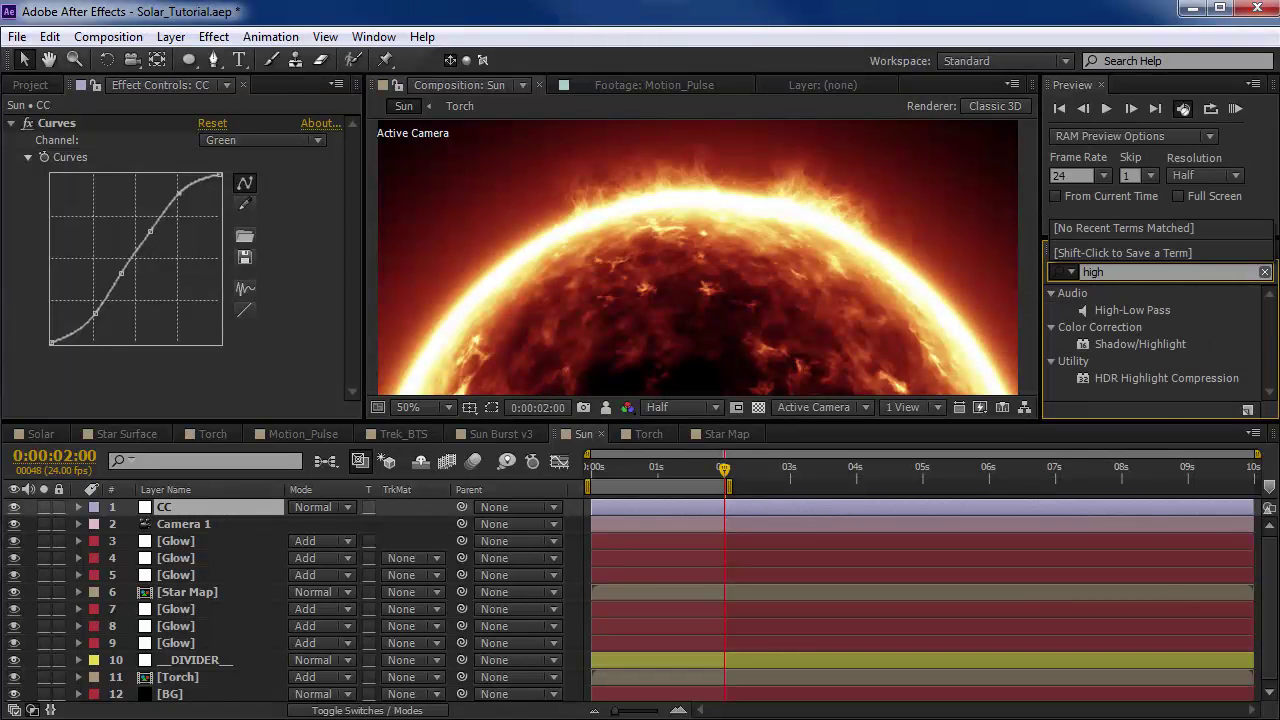
{"action": "left_click", "coordinate": [1166, 380]}
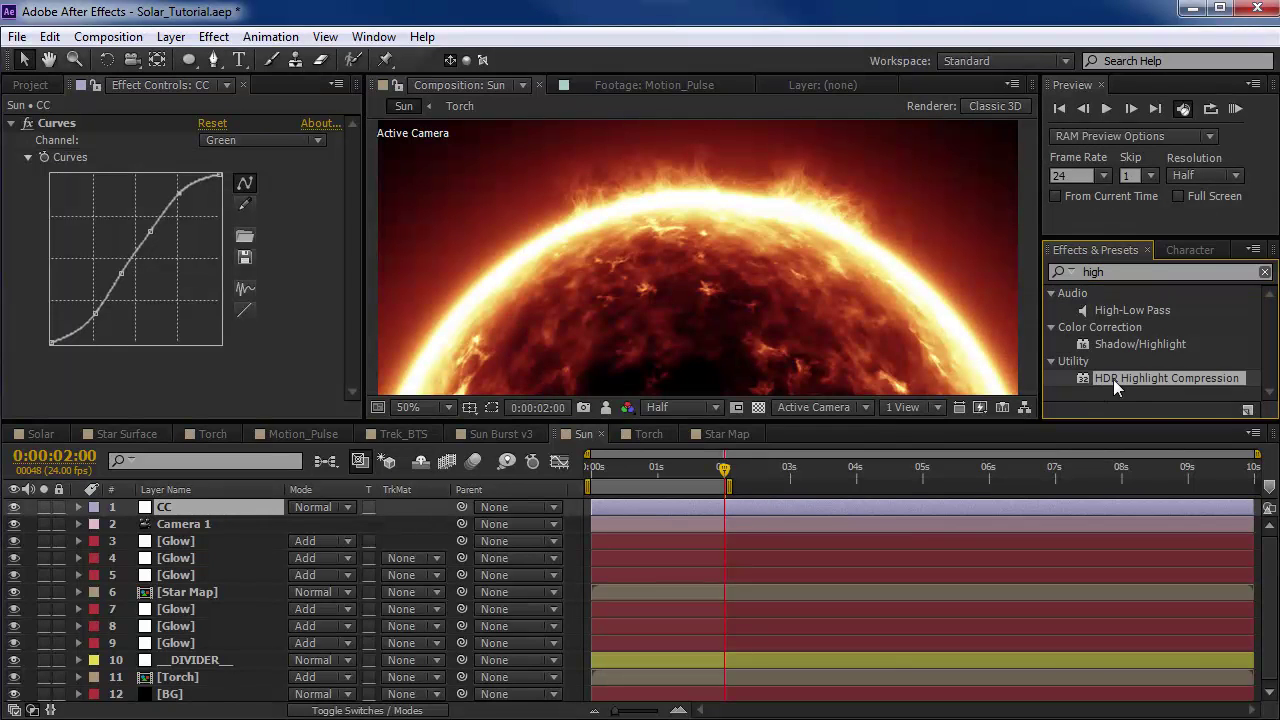
{"action": "left_click_drag", "start_coordinate": [1115, 378], "coordinate": [57, 127]}
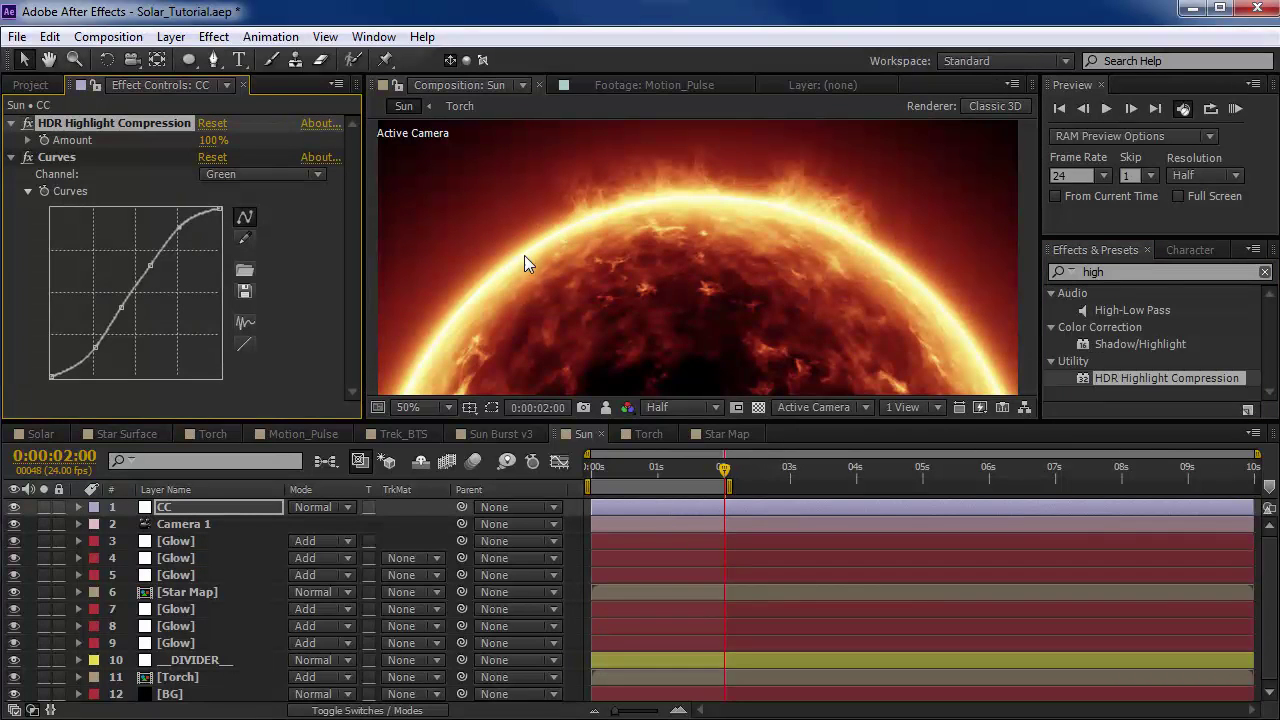
{"action": "left_click_drag", "start_coordinate": [212, 140], "coordinate": [244, 142]}
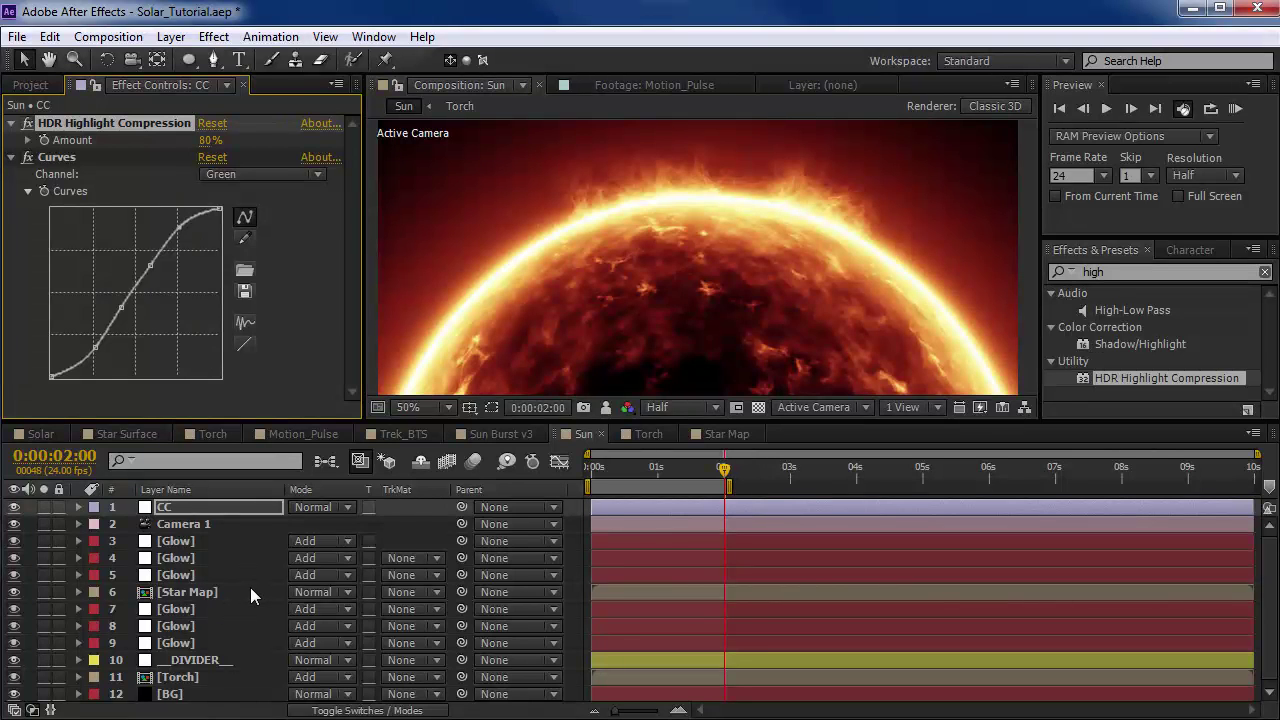
Step: Go to the composition's last frame and give the Torch layer a Green label
{"action": "key", "text": "End"}
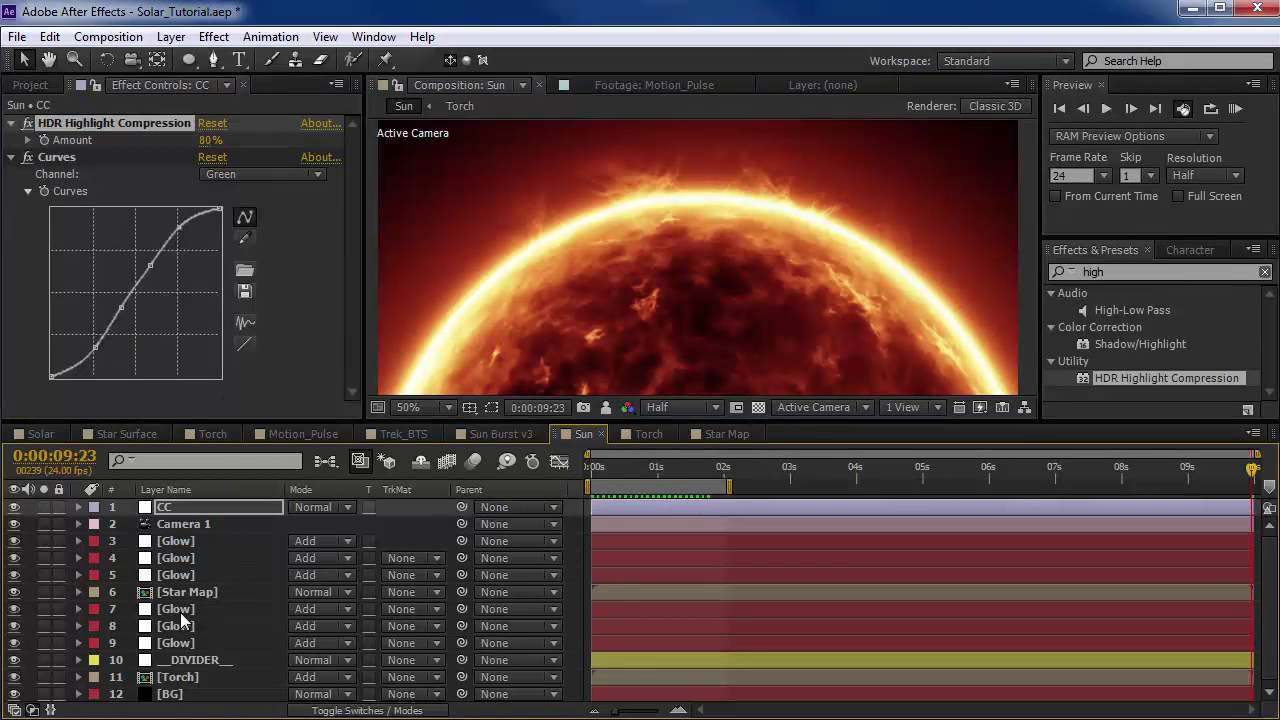
{"action": "left_click", "coordinate": [196, 682]}
{"action": "left_click", "coordinate": [93, 678]}
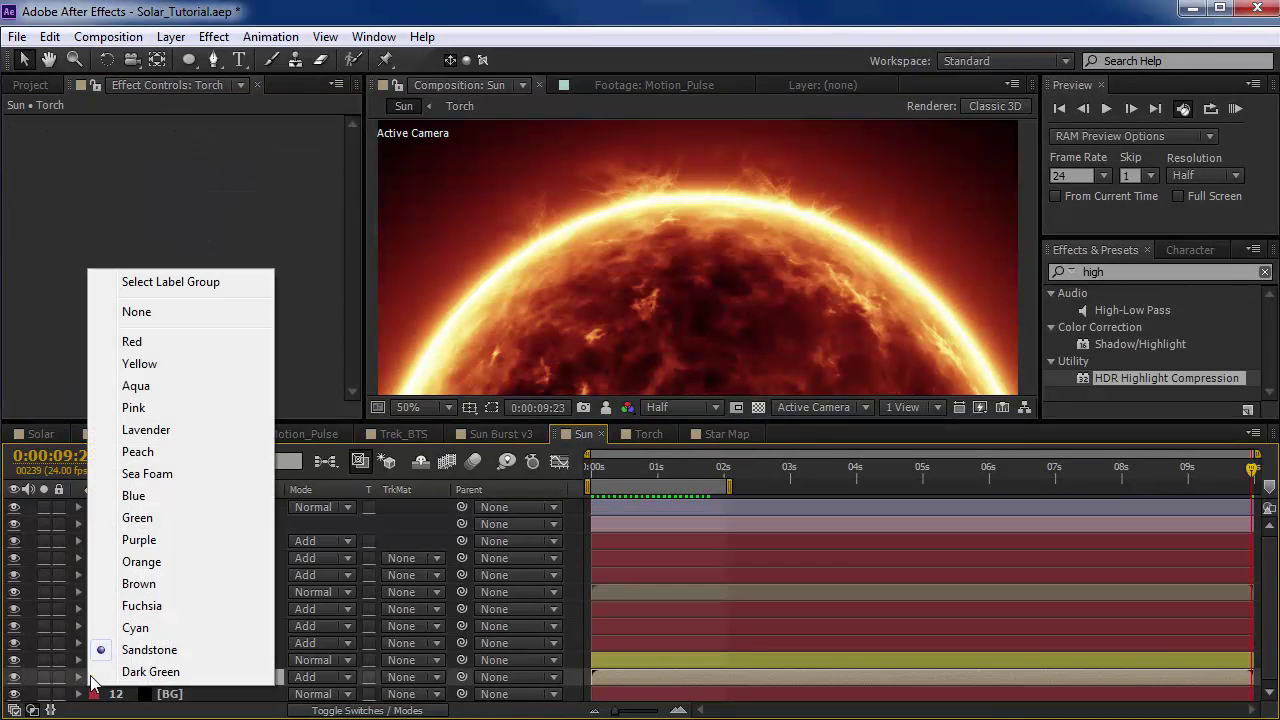
{"action": "left_click", "coordinate": [137, 518]}
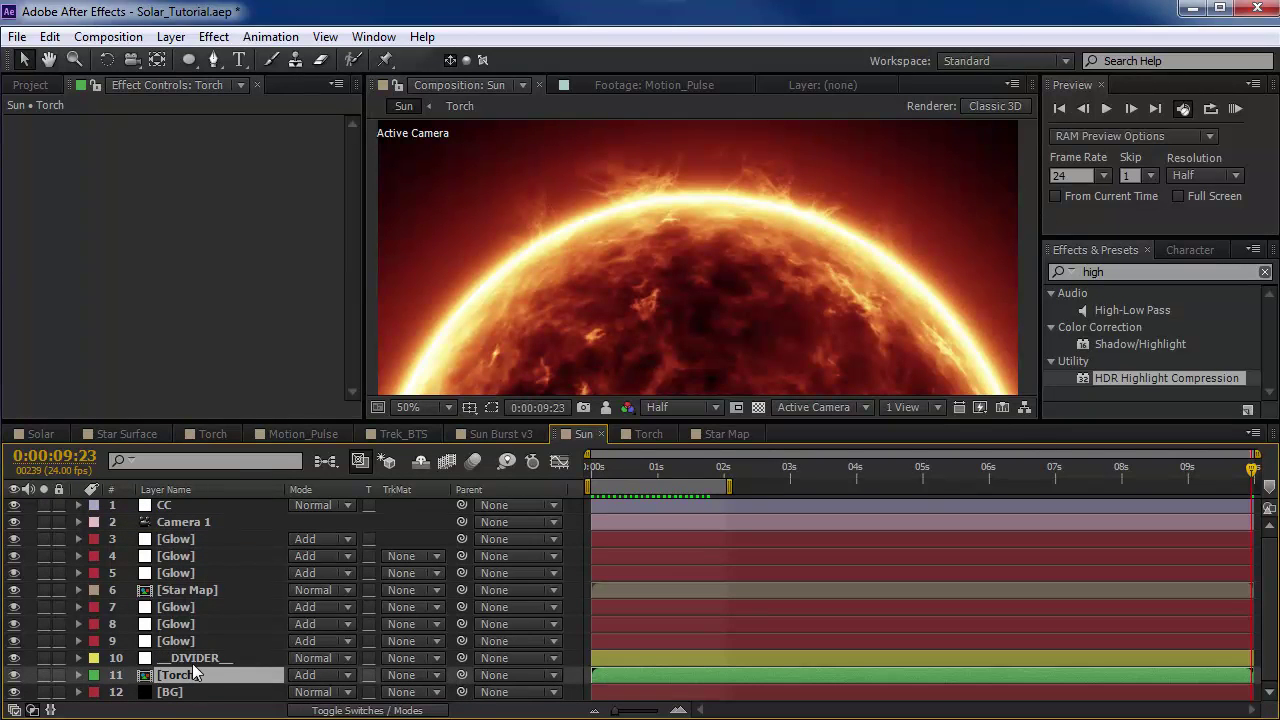
Step: Set the Torch layer's Mask Feather to 122 pixels
{"action": "key", "text": "f"}
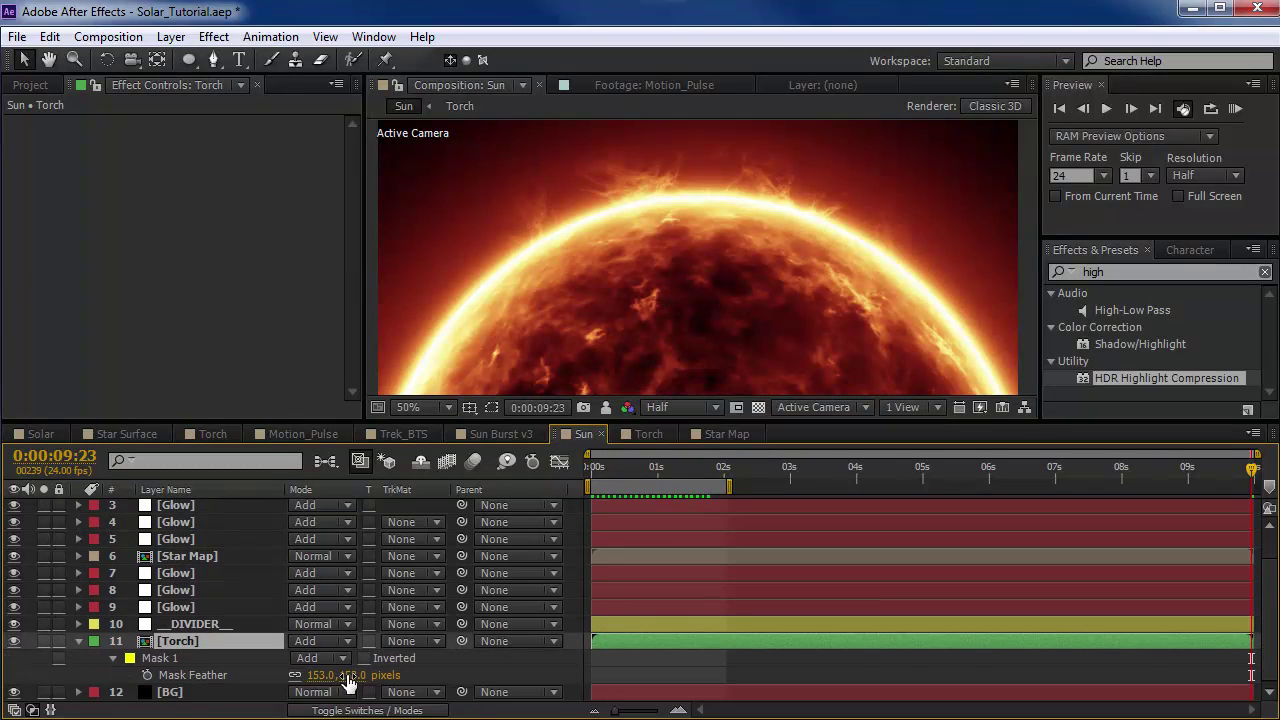
{"action": "left_click_drag", "start_coordinate": [349, 683], "coordinate": [327, 690]}
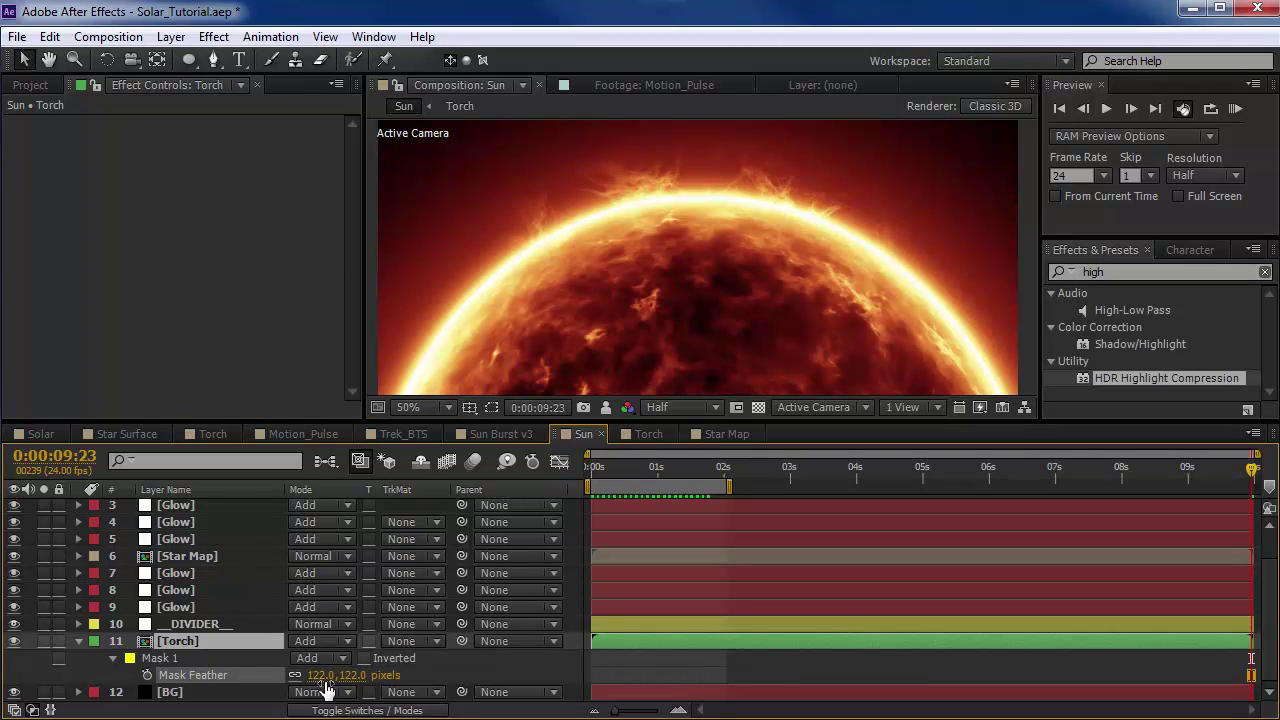
{"action": "left_click", "coordinate": [757, 158]}
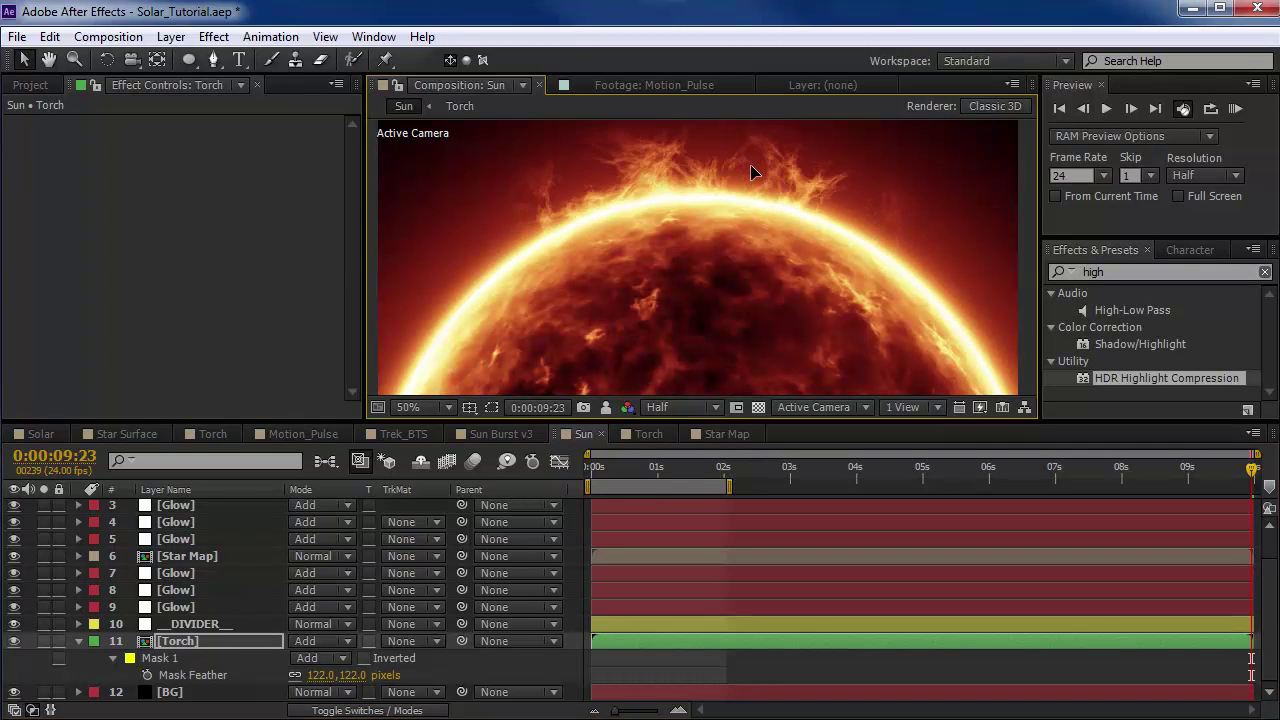
Step: In the Torch composition, set the Fractal Noise Contrast to 71 and raise its Brightness, then return to Sun's Torch layer
{"action": "left_click", "coordinate": [637, 433]}
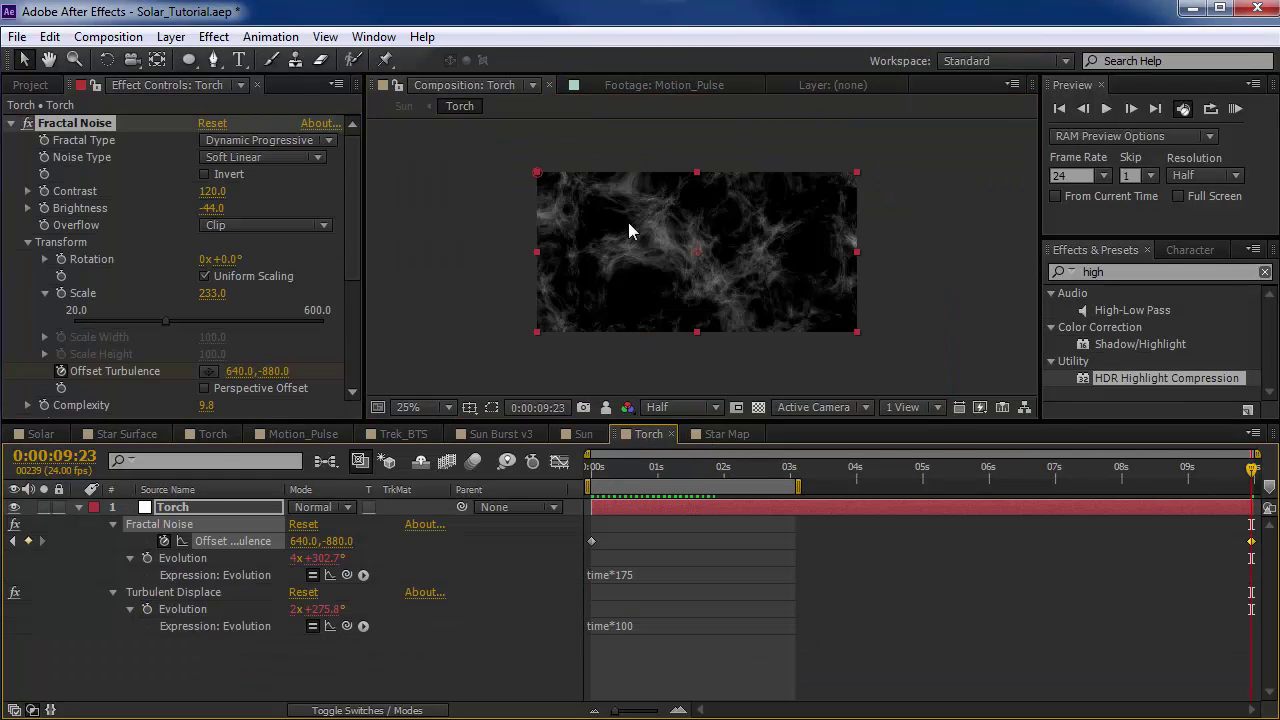
{"action": "left_click", "coordinate": [213, 191]}
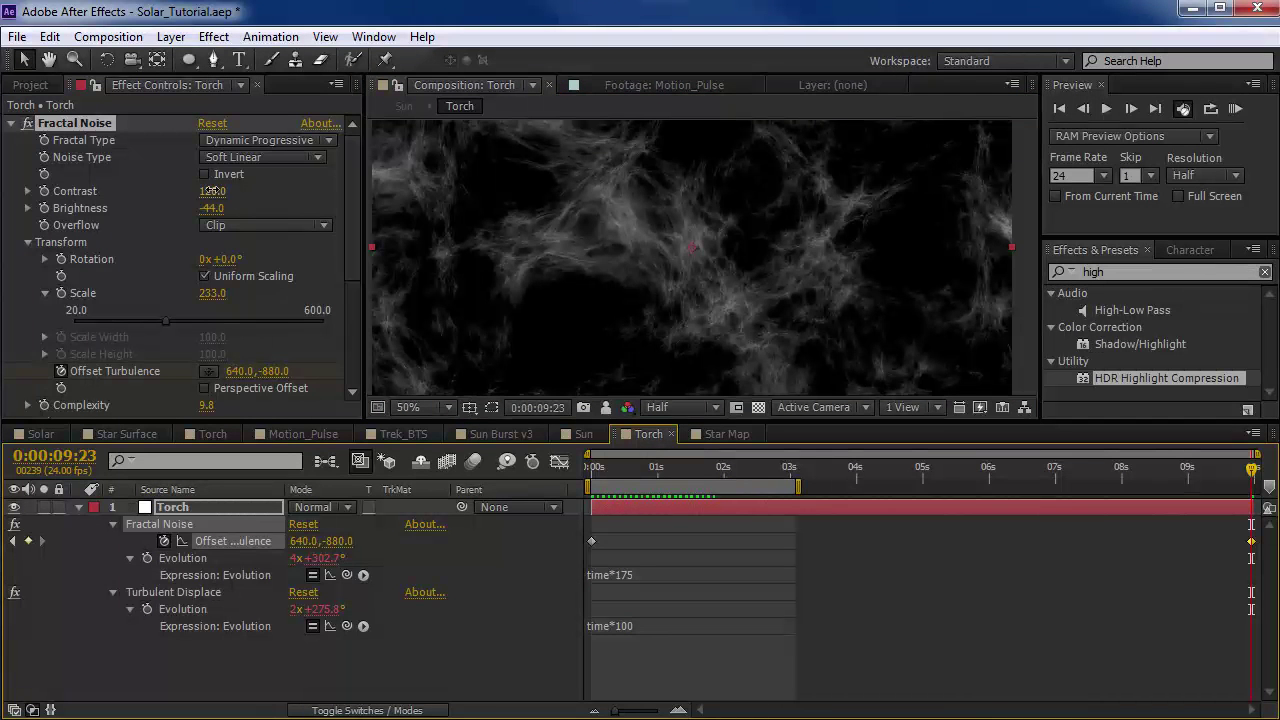
{"action": "type", "text": "71"}
{"action": "key", "text": "Return"}
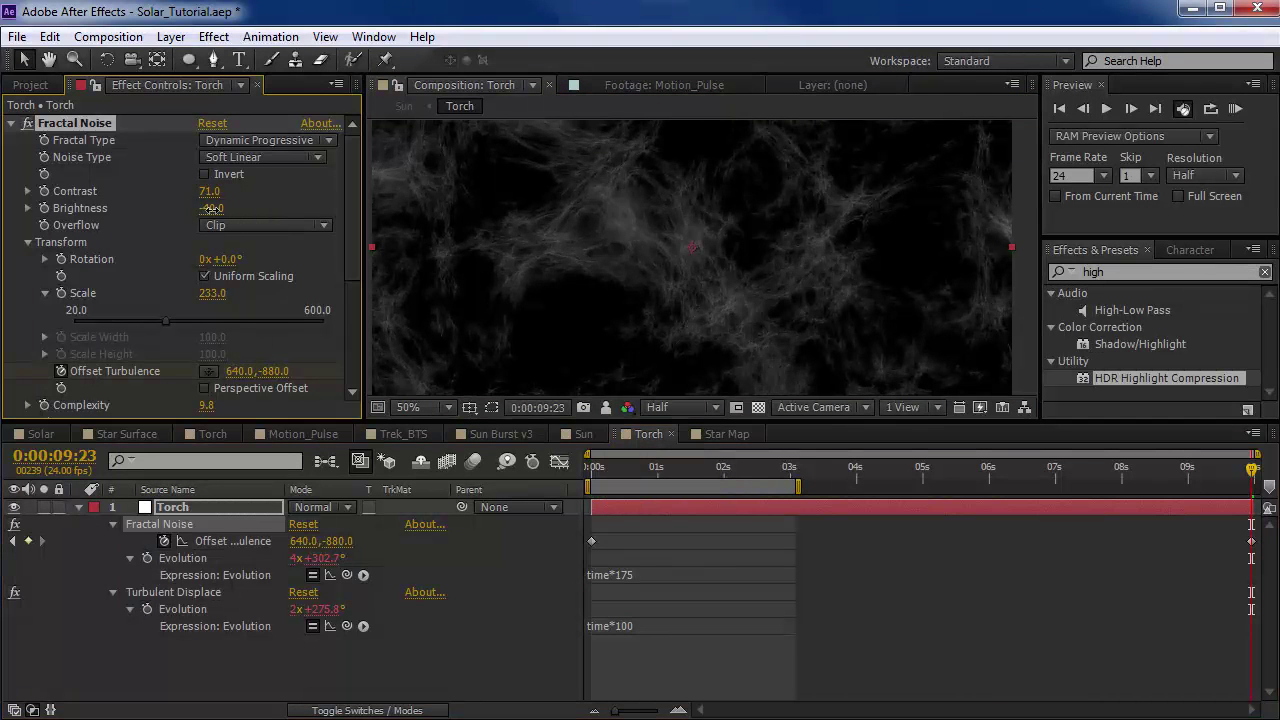
{"action": "left_click_drag", "start_coordinate": [211, 208], "coordinate": [213, 208]}
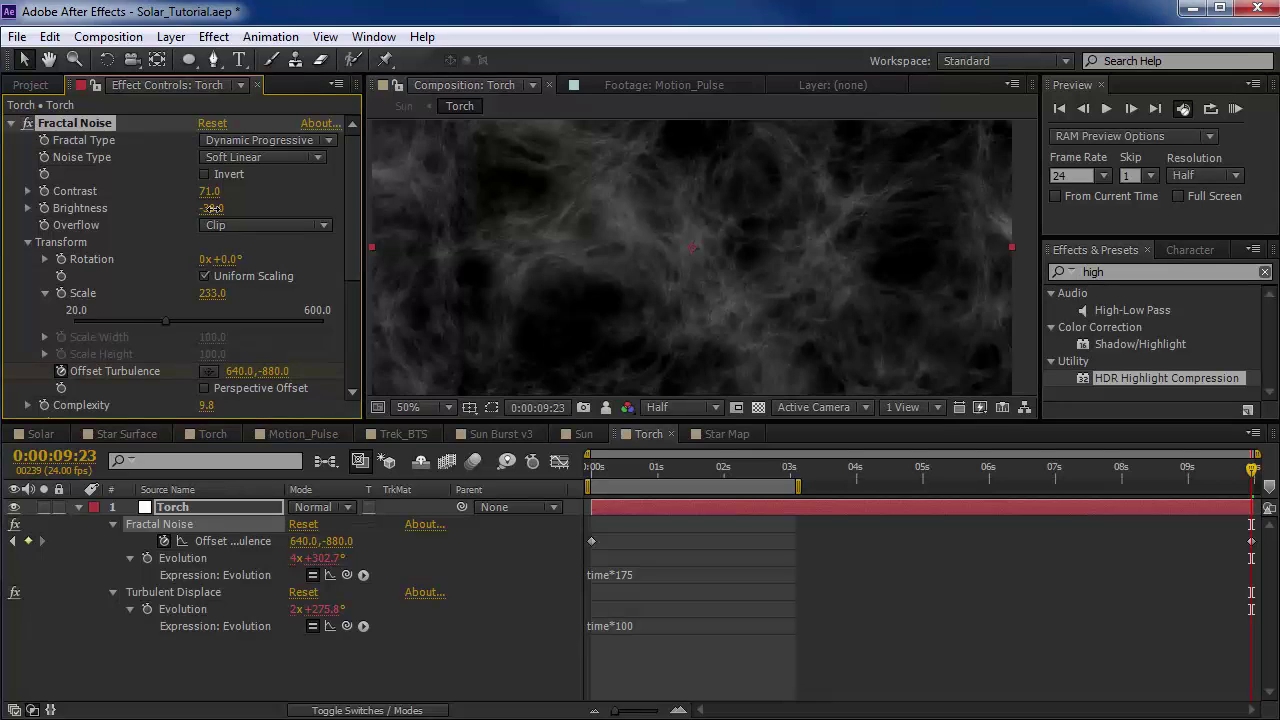
{"action": "left_click", "coordinate": [578, 433]}
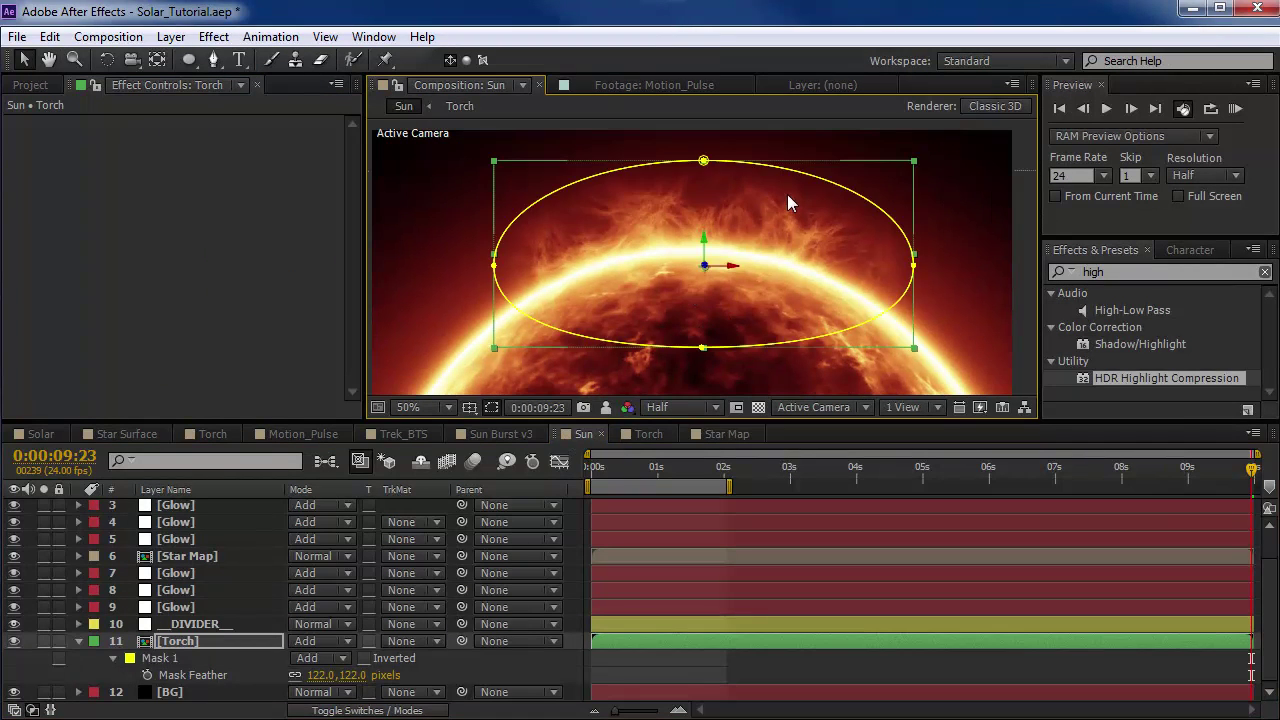
{"action": "left_click", "coordinate": [199, 643]}
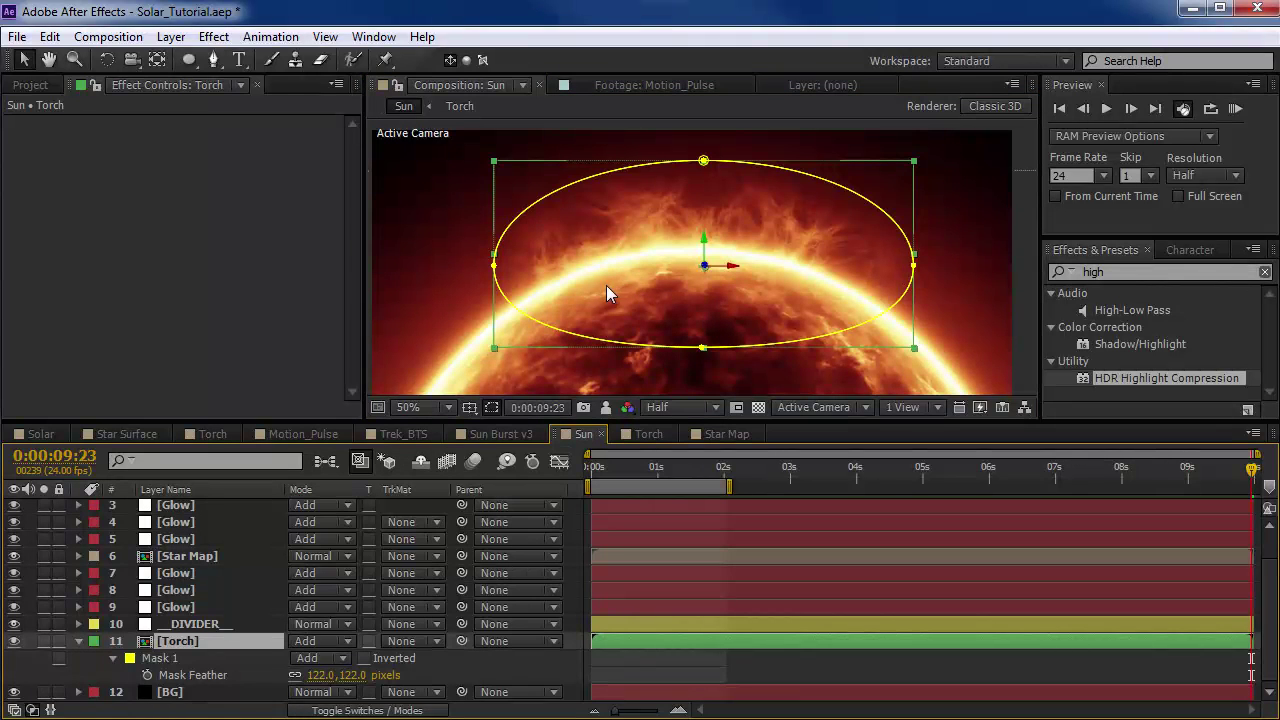
Step: Duplicate the Torch layer, place it rotated along the sun's right rim, and slide it about 2 seconds earlier in time
{"action": "key", "text": "ctrl+d"}
{"action": "left_click_drag", "start_coordinate": [668, 289], "coordinate": [841, 204]}
{"action": "key", "text": "w"}
{"action": "key", "text": "v"}
{"action": "key", "text": "w"}
{"action": "key", "text": "v"}
{"action": "left_click_drag", "start_coordinate": [811, 140], "coordinate": [823, 172]}
{"action": "left_click", "coordinate": [723, 470]}
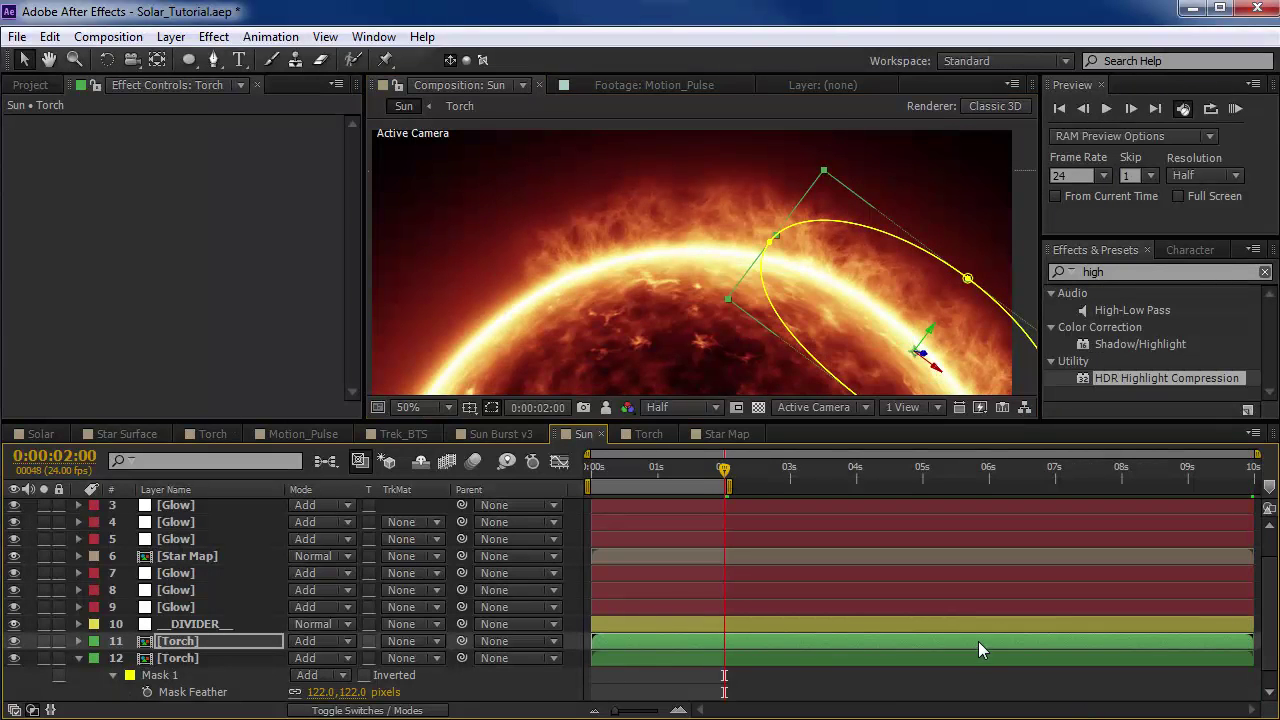
{"action": "left_click_drag", "start_coordinate": [977, 641], "coordinate": [845, 654]}
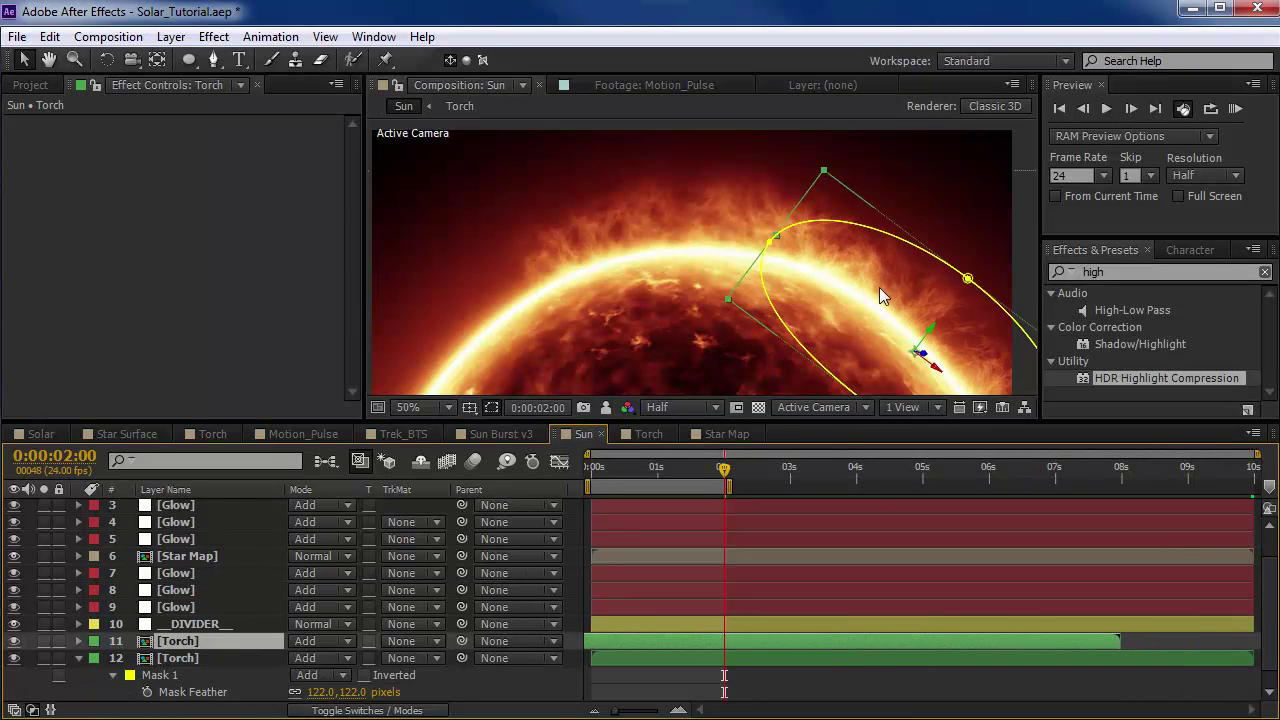
{"action": "left_click_drag", "start_coordinate": [793, 338], "coordinate": [757, 286]}
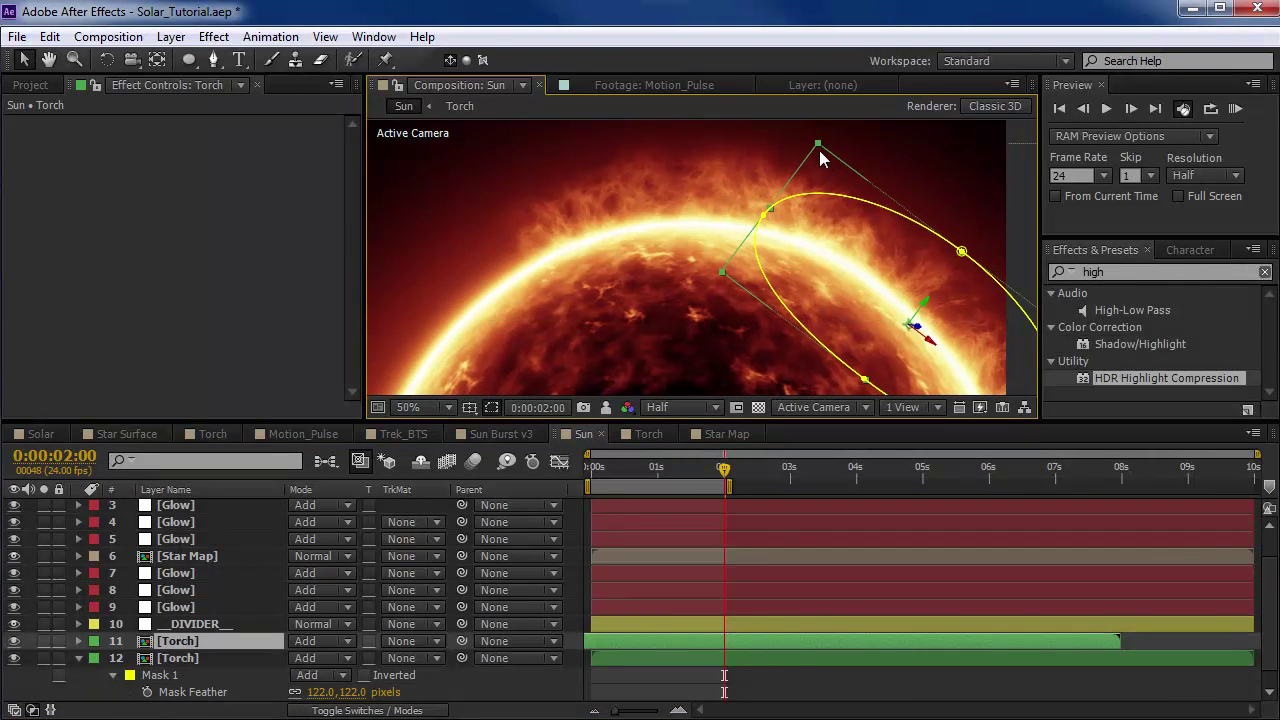
Step: Duplicate the right-hand Torch layer, then move, rotate and scale the copy to follow the sun's left rim
{"action": "left_click_drag", "start_coordinate": [820, 158], "coordinate": [366, 274]}
{"action": "left_click", "coordinate": [729, 641]}
{"action": "key", "text": "ctrl+d"}
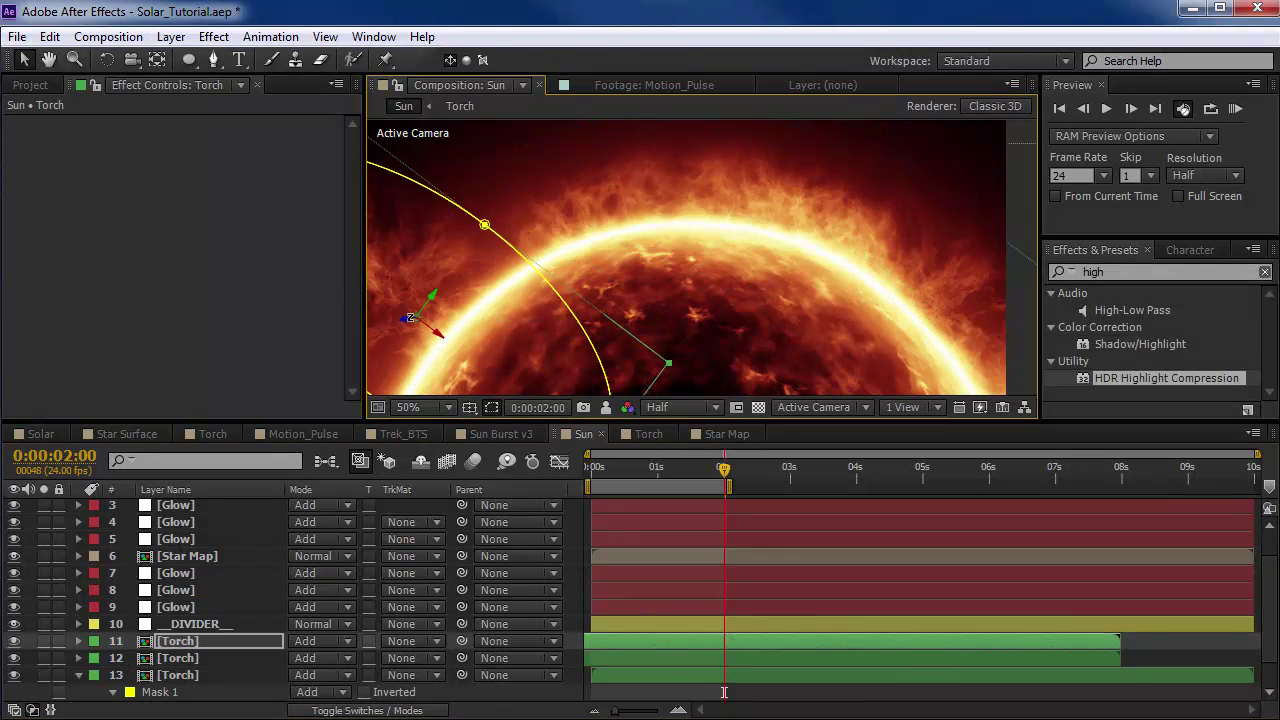
{"action": "key", "text": "w"}
{"action": "left_click_drag", "start_coordinate": [410, 318], "coordinate": [670, 277]}
{"action": "key", "text": "h"}
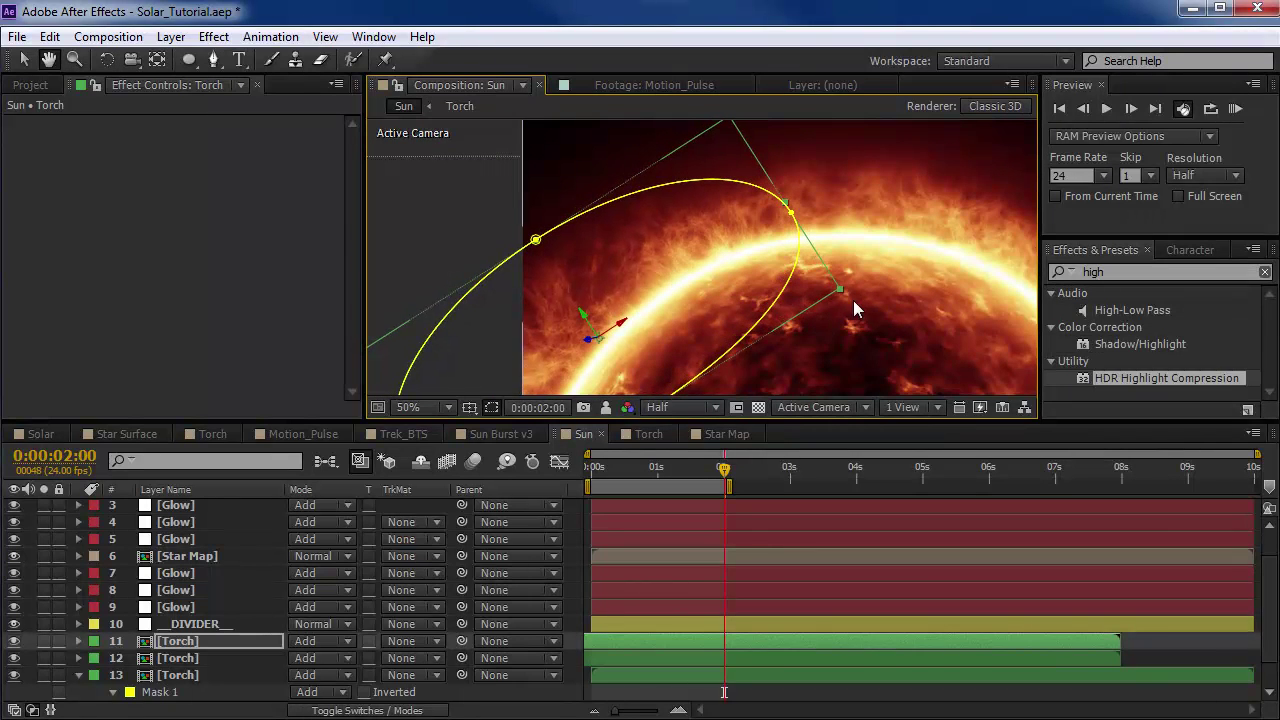
{"action": "key", "text": "w"}
{"action": "left_click_drag", "start_coordinate": [853, 300], "coordinate": [658, 316]}
{"action": "left_click_drag", "start_coordinate": [731, 391], "coordinate": [636, 349]}
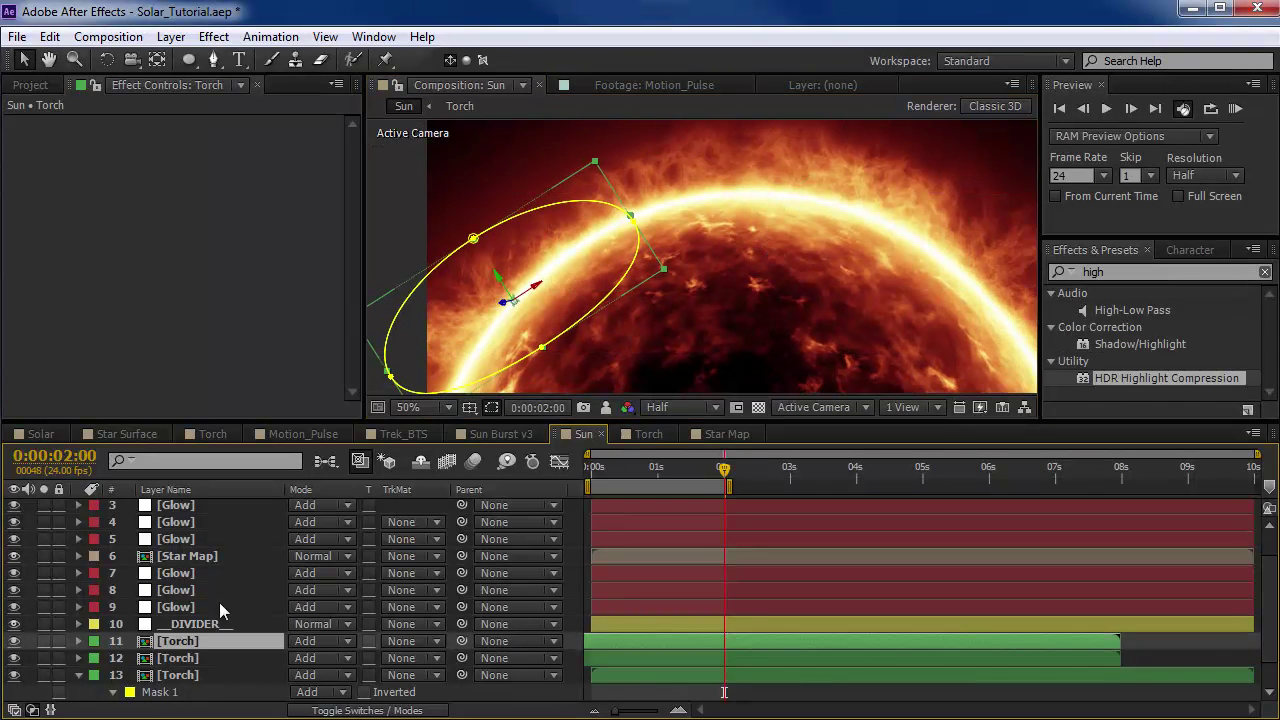
Step: Duplicate the left-rim Torch layer, shrink the copy, slide it about 2.5 seconds earlier, and place it on the upper-left rim
{"action": "left_click", "coordinate": [79, 675]}
{"action": "left_click_drag", "start_coordinate": [598, 167], "coordinate": [558, 223]}
{"action": "left_click_drag", "start_coordinate": [940, 648], "coordinate": [777, 648]}
{"action": "left_click_drag", "start_coordinate": [548, 287], "coordinate": [714, 327]}
{"action": "key", "text": "period"}
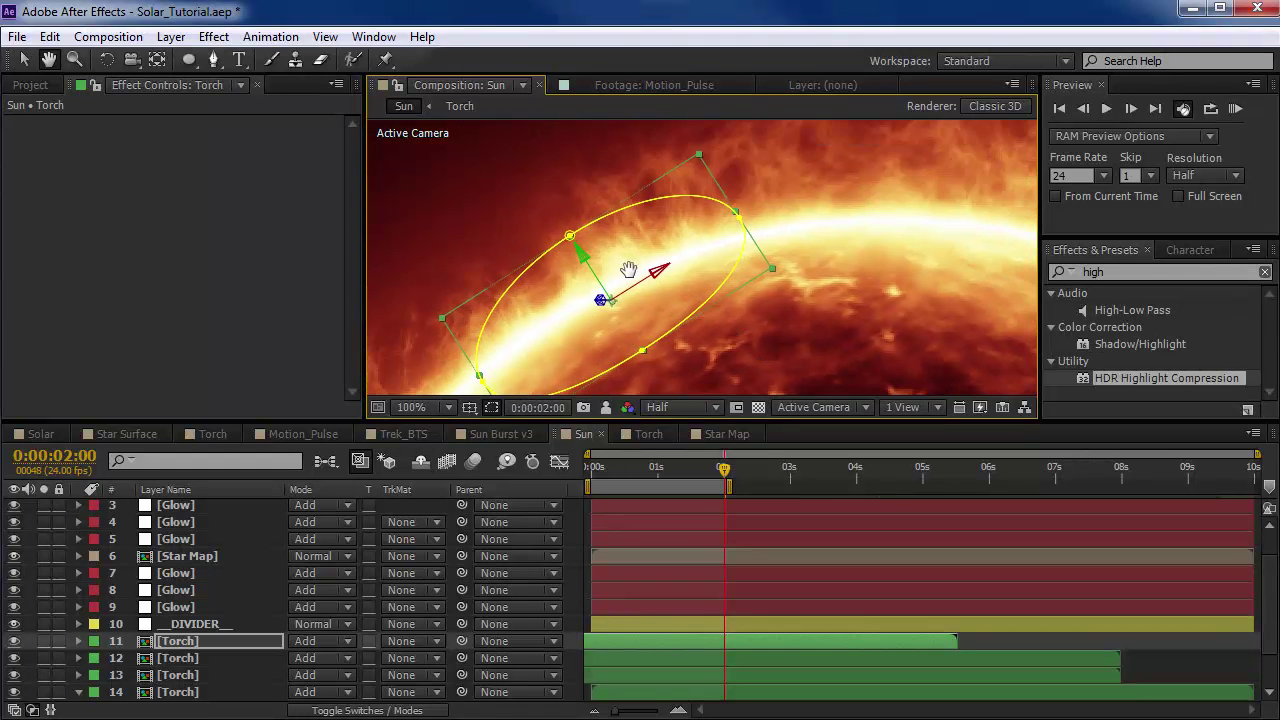
{"action": "mouse_move", "coordinate": [567, 242]}
{"action": "left_mouse_down"}
{"action": "mouse_move", "coordinate": [557, 229]}
{"action": "mouse_move", "coordinate": [575, 245]}
{"action": "left_mouse_up"}
{"action": "scroll", "coordinate": [760, 287], "scroll_direction": "down", "scroll_amount": 2}
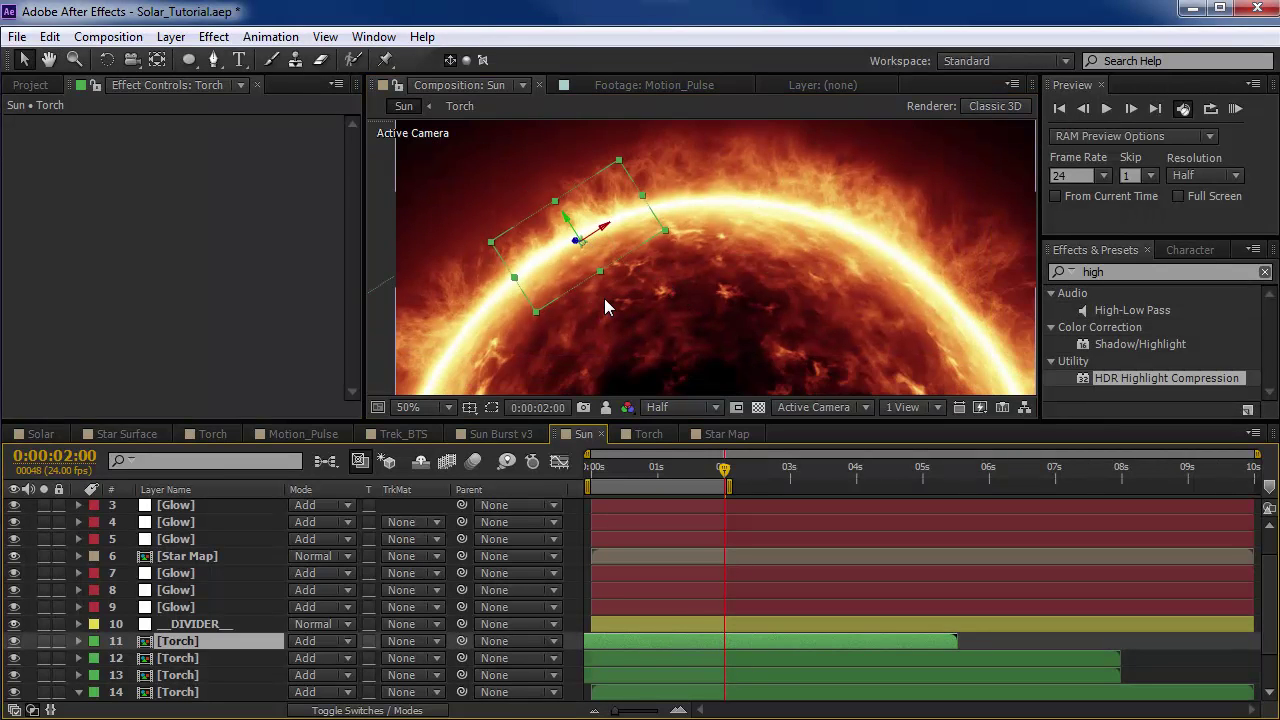
Step: Place another small Torch copy on the sun's upper-right rim, rotated to its curve, and slide it slightly earlier in time
{"action": "left_click_drag", "start_coordinate": [610, 240], "coordinate": [776, 207]}
{"action": "key", "text": "w"}
{"action": "key", "text": "v"}
{"action": "left_click_drag", "start_coordinate": [830, 640], "coordinate": [786, 645]}
{"action": "mouse_move", "coordinate": [876, 174]}
{"action": "left_mouse_down"}
{"action": "mouse_move", "coordinate": [892, 180]}
{"action": "mouse_move", "coordinate": [881, 169]}
{"action": "left_mouse_up"}
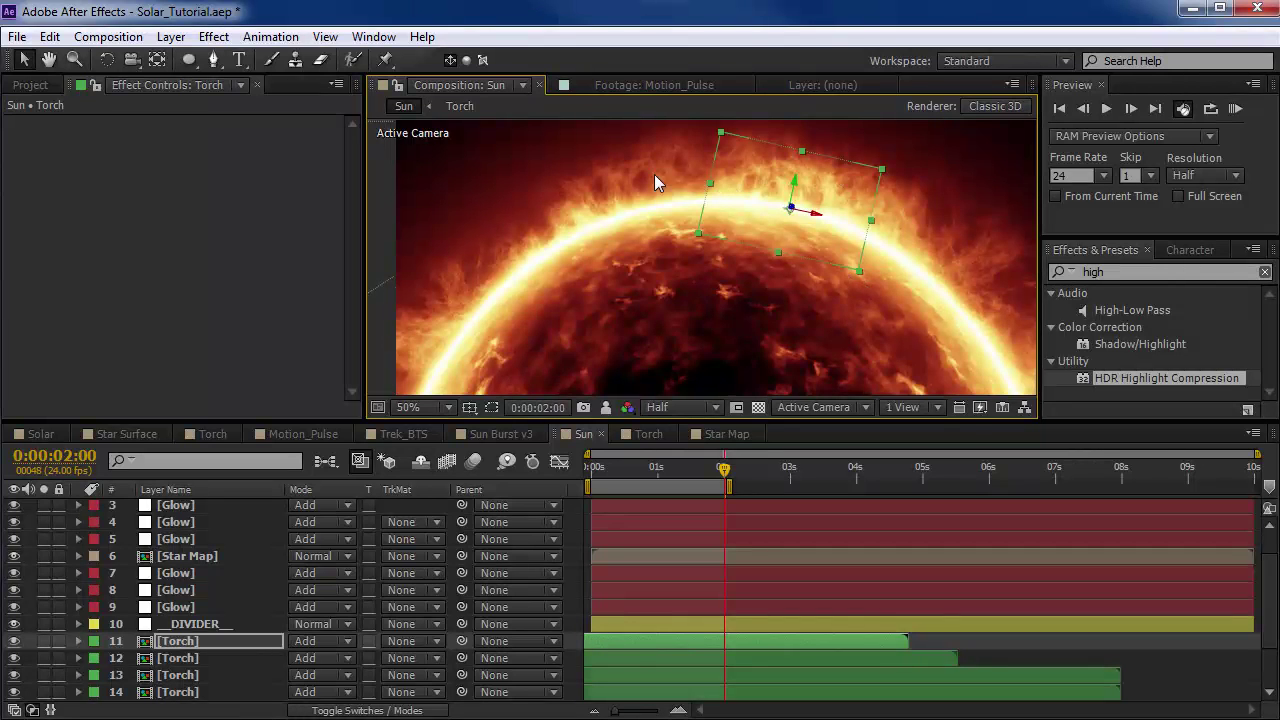
Step: Apply Curves to the upper-right Torch layer and shape a steep contrast curve with darkened shadows and raised highlights
{"action": "left_click", "coordinate": [215, 37]}
{"action": "mouse_move", "coordinate": [270, 217]}
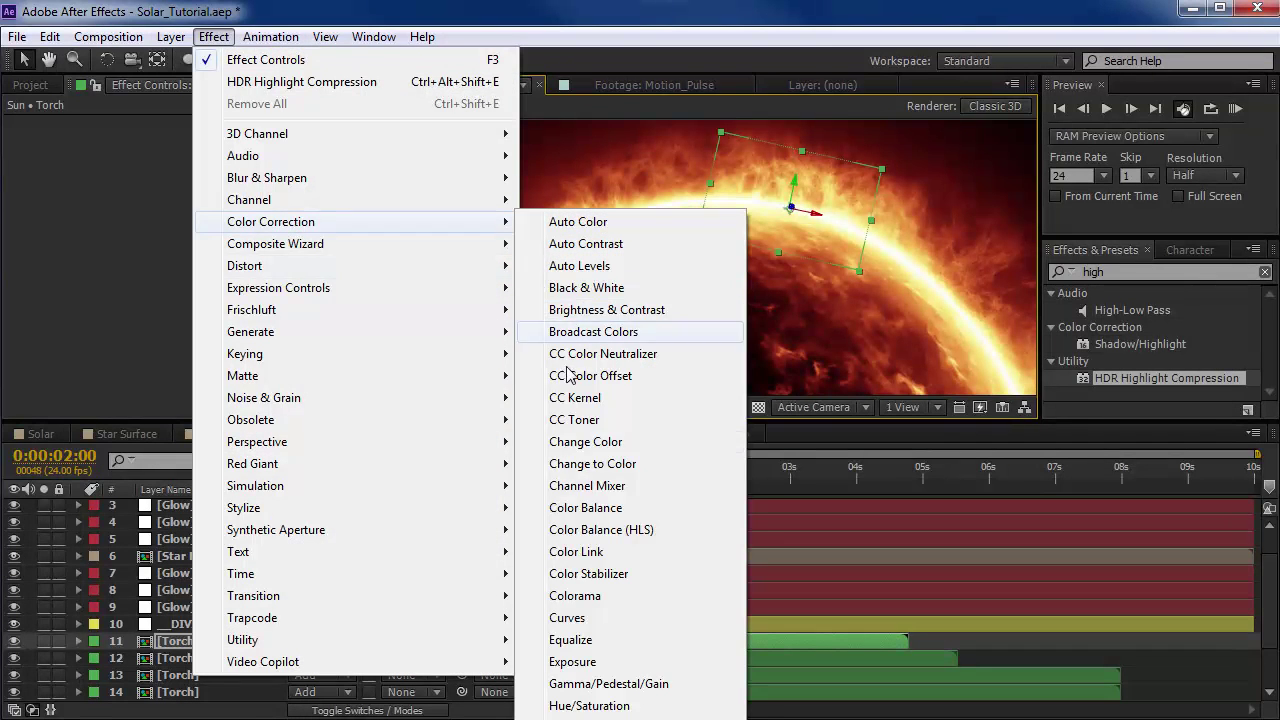
{"action": "left_click", "coordinate": [572, 617]}
{"action": "mouse_move", "coordinate": [104, 296]}
{"action": "left_mouse_down"}
{"action": "mouse_move", "coordinate": [128, 320]}
{"action": "mouse_move", "coordinate": [102, 298]}
{"action": "left_mouse_up"}
{"action": "left_click_drag", "start_coordinate": [155, 238], "coordinate": [157, 206]}
{"action": "left_click_drag", "start_coordinate": [101, 298], "coordinate": [95, 294]}
{"action": "left_click", "coordinate": [68, 328]}
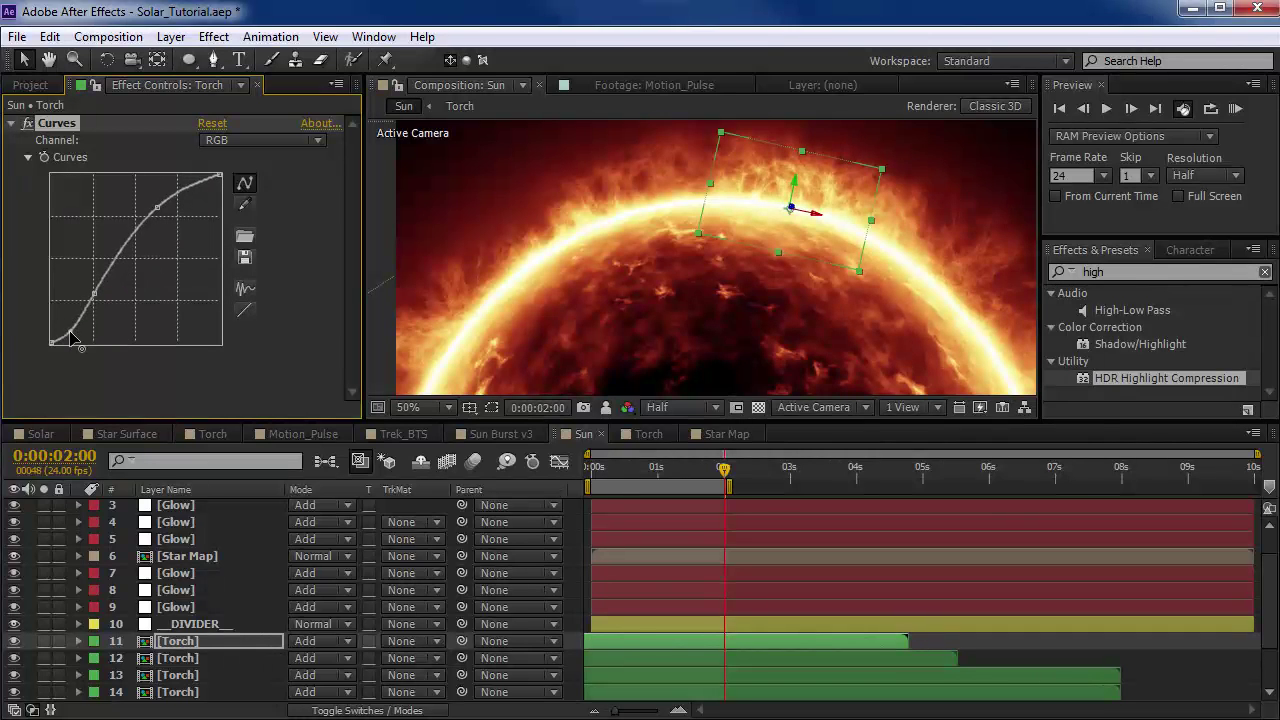
{"action": "left_click_drag", "start_coordinate": [157, 207], "coordinate": [143, 200]}
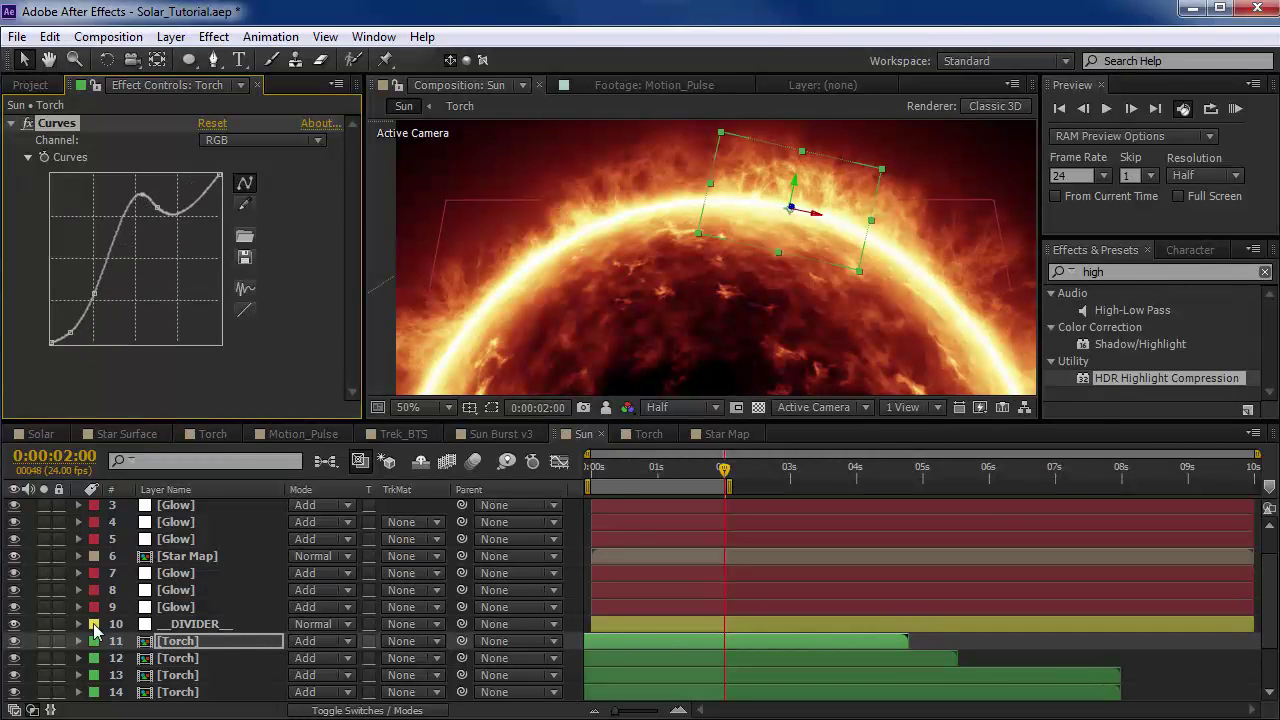
Step: Solo the Torch layer to smooth the curve's highlights, then unsolo it and raise the curve's lower midtones
{"action": "left_click", "coordinate": [43, 641]}
{"action": "key", "text": "h"}
{"action": "key", "text": "period"}
{"action": "left_click_drag", "start_coordinate": [852, 231], "coordinate": [749, 384]}
{"action": "key", "text": "v"}
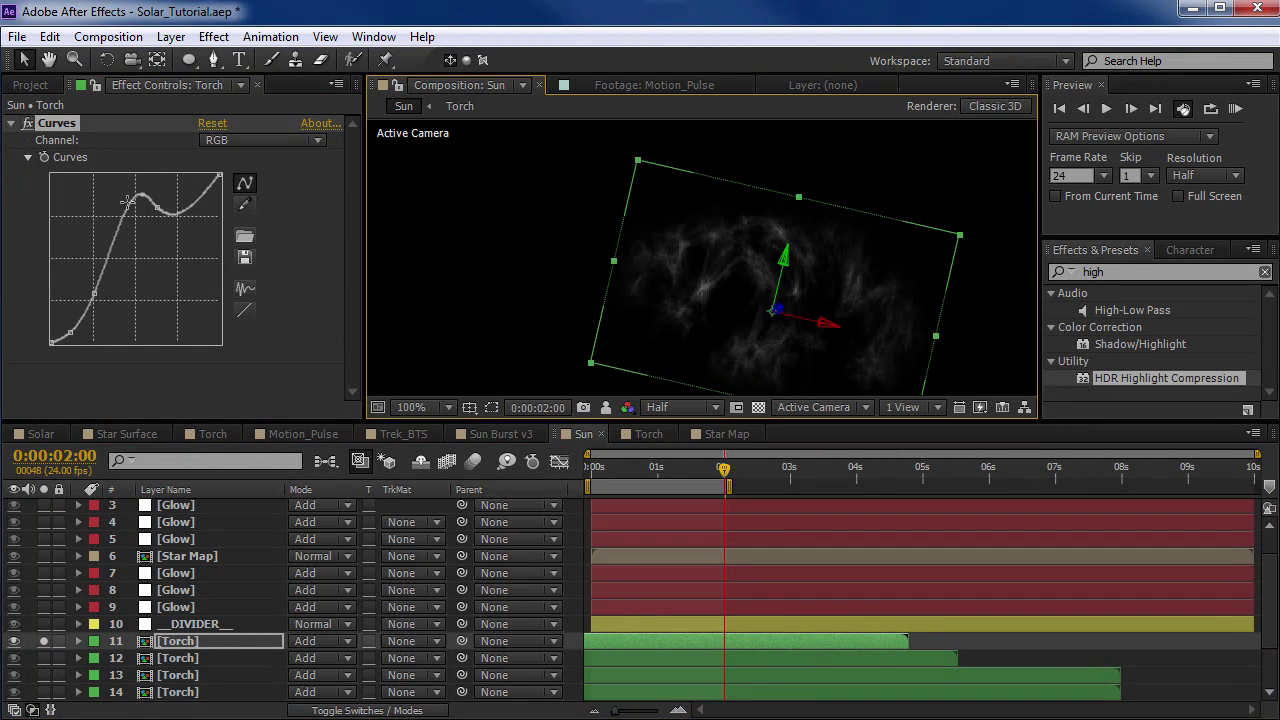
{"action": "left_click_drag", "start_coordinate": [153, 207], "coordinate": [107, 391]}
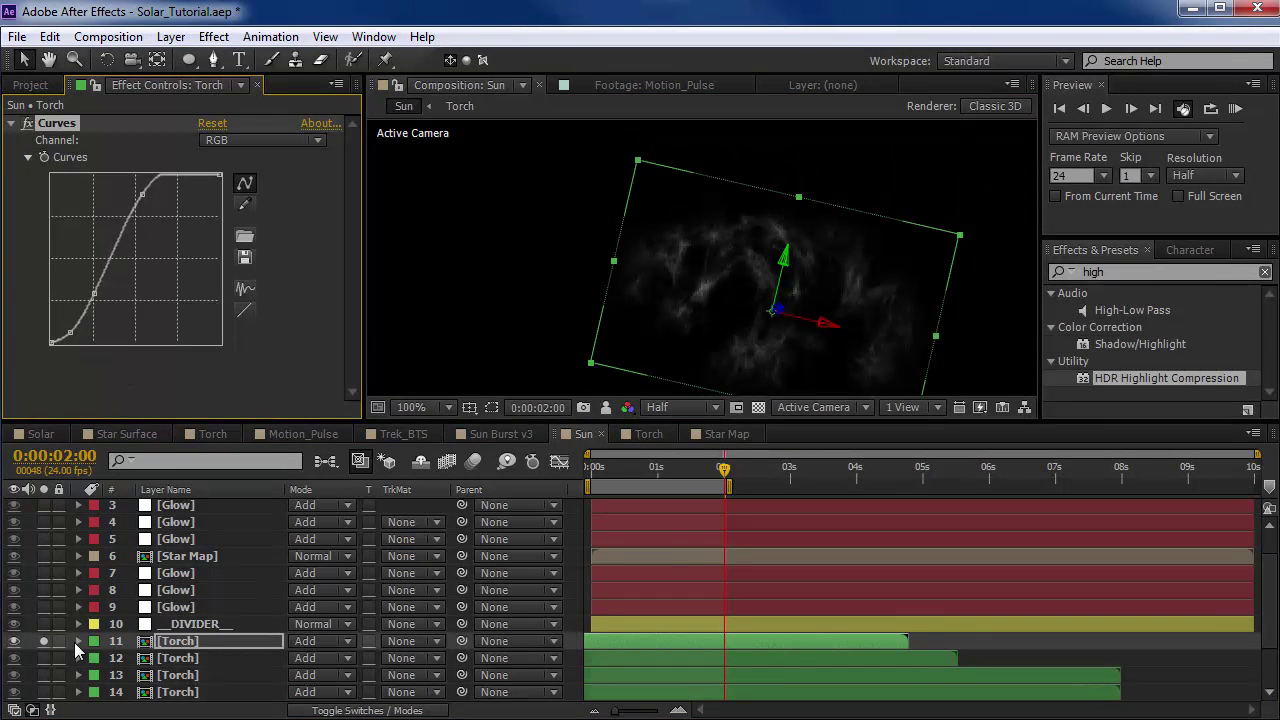
{"action": "left_click", "coordinate": [44, 642]}
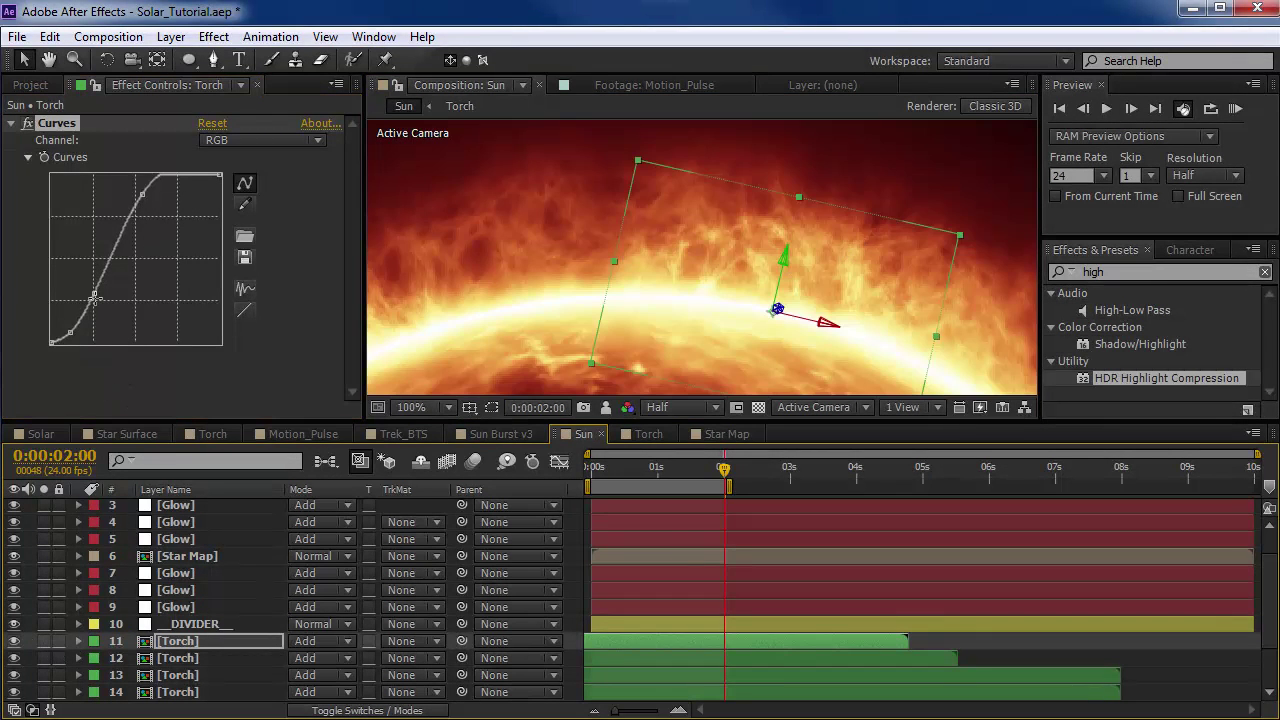
{"action": "left_click_drag", "start_coordinate": [94, 297], "coordinate": [92, 277]}
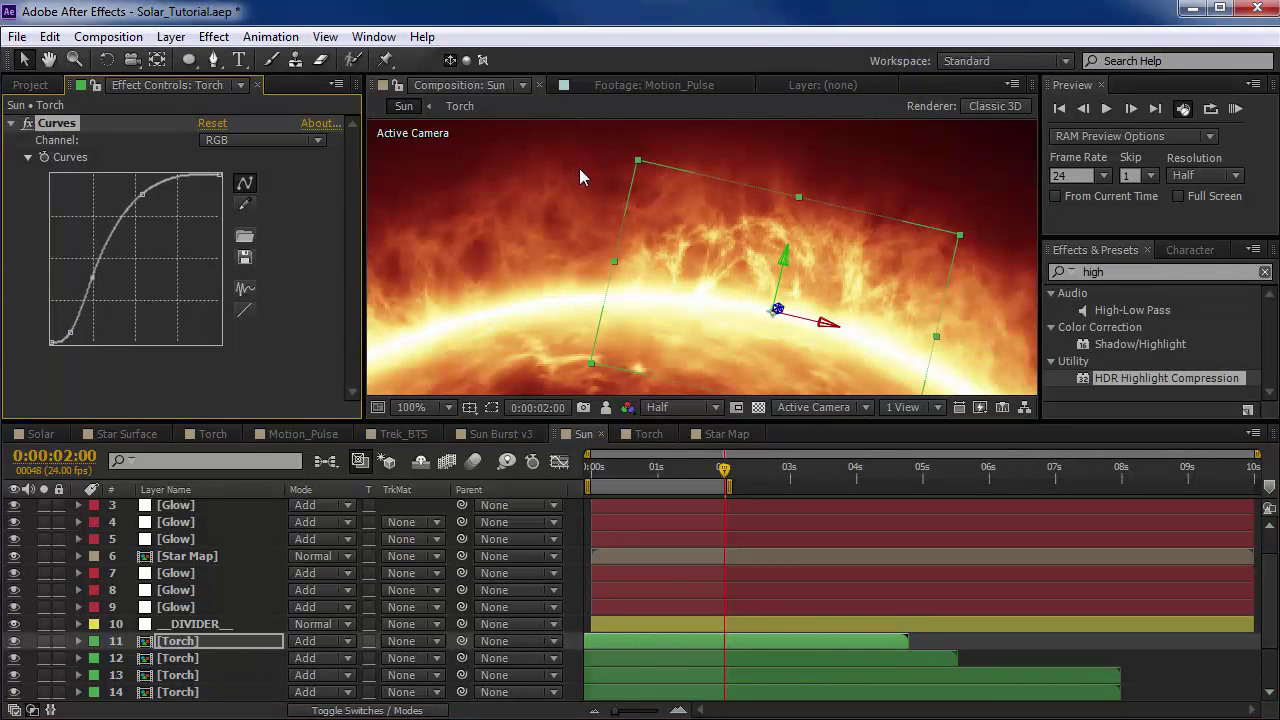
Step: Duplicate the Curves-treated Torch layer, enlarge and rotate the copy over the upper-left rim, and slide it slightly earlier
{"action": "scroll", "coordinate": [694, 363], "scroll_direction": "down", "scroll_amount": 2}
{"action": "left_click_drag", "start_coordinate": [694, 363], "coordinate": [749, 277]}
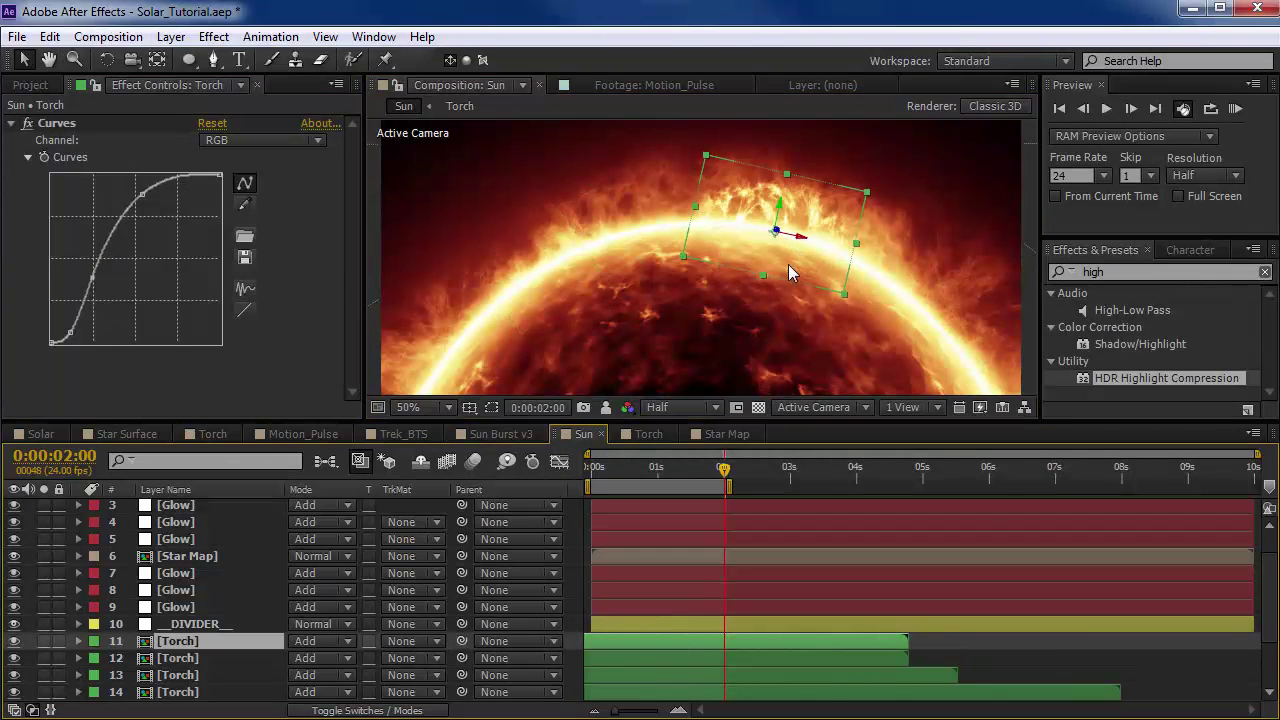
{"action": "left_click_drag", "start_coordinate": [790, 272], "coordinate": [677, 130]}
{"action": "key", "text": "w"}
{"action": "key", "text": "v"}
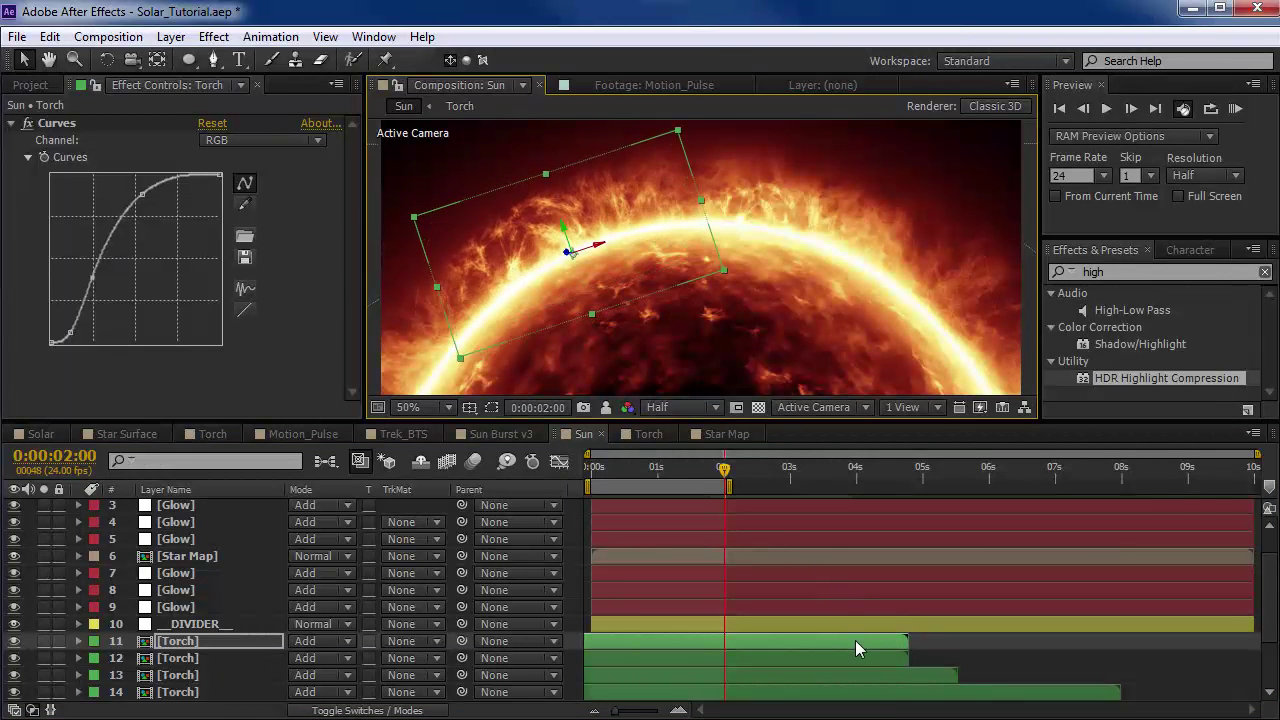
{"action": "left_click_drag", "start_coordinate": [855, 640], "coordinate": [805, 640]}
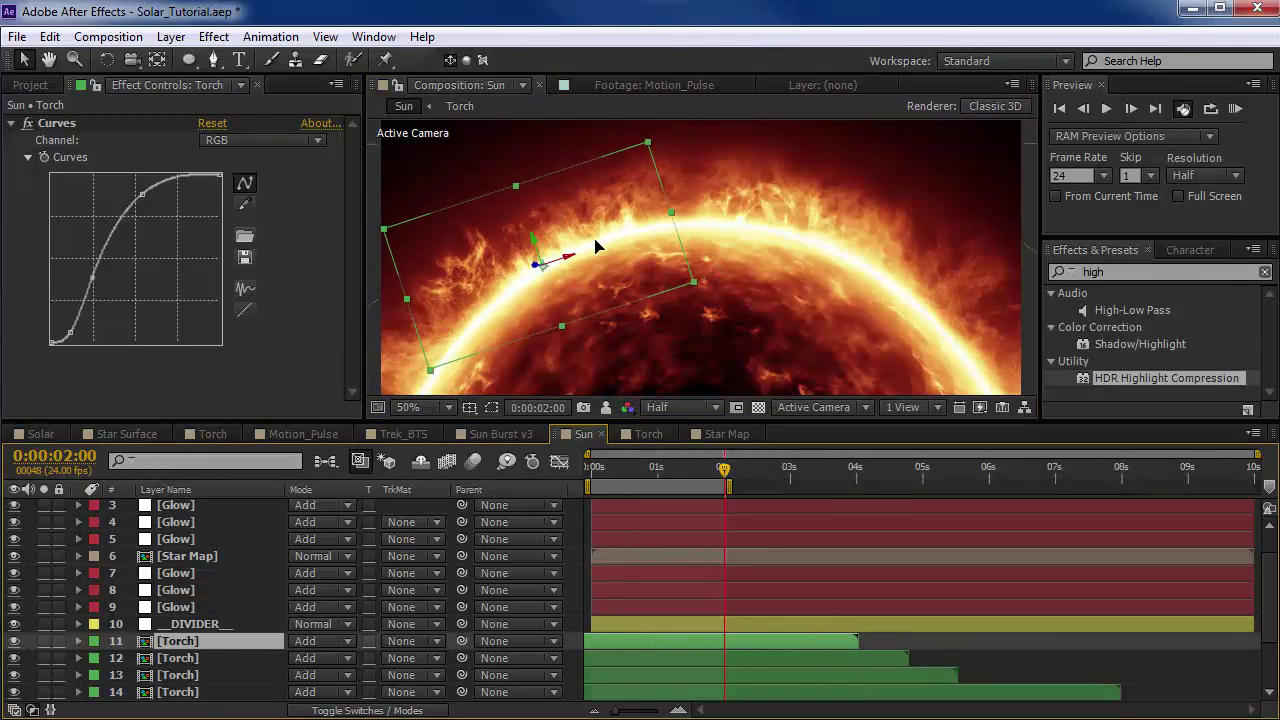
{"action": "key", "text": "w"}
{"action": "key", "text": "v"}
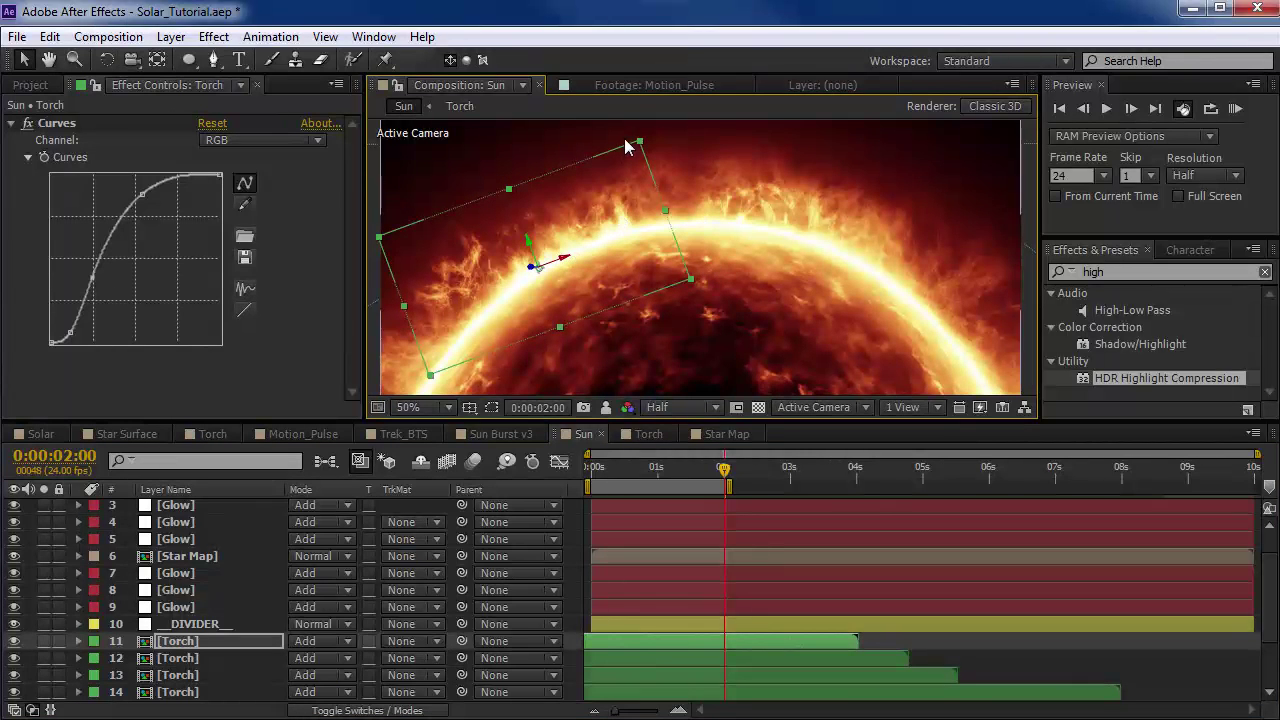
Step: Duplicate the upper-left Torch layer, flip the copy horizontally, shrink it, and rotate it onto the sun's lower-left rim
{"action": "key", "text": "ctrl+d"}
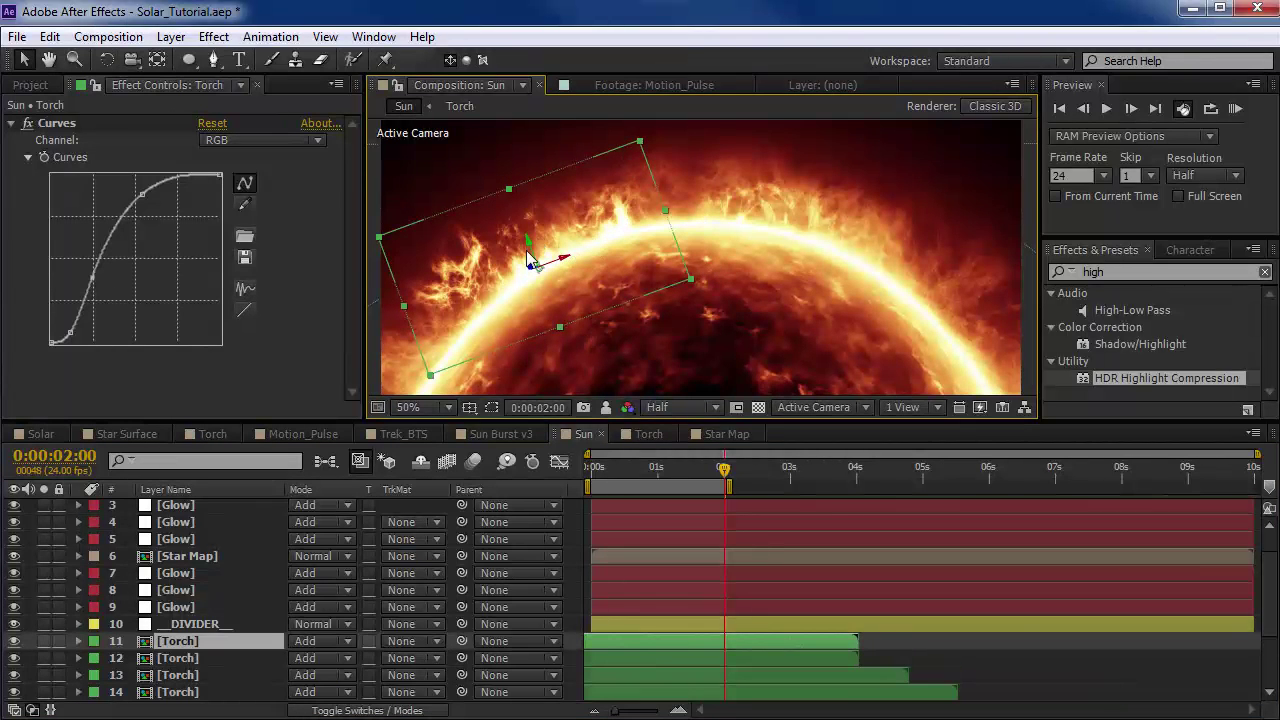
{"action": "left_click_drag", "start_coordinate": [531, 253], "coordinate": [527, 270]}
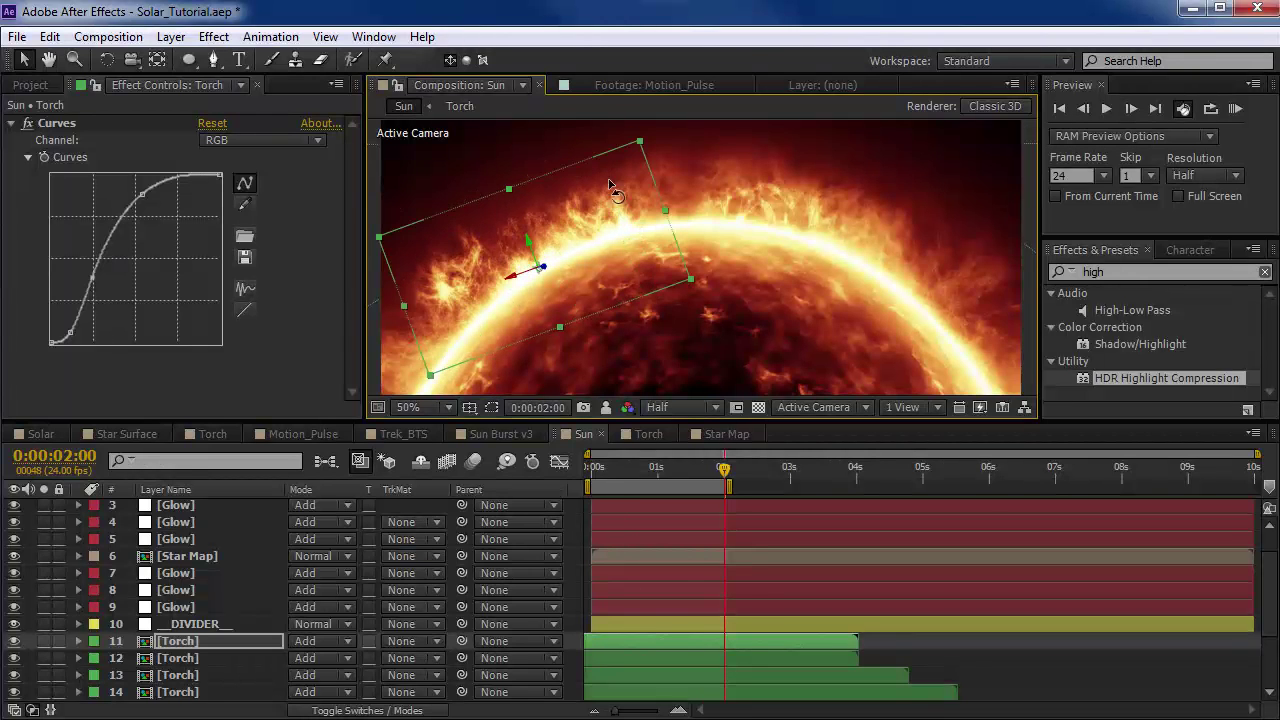
{"action": "left_click_drag", "start_coordinate": [639, 138], "coordinate": [587, 187]}
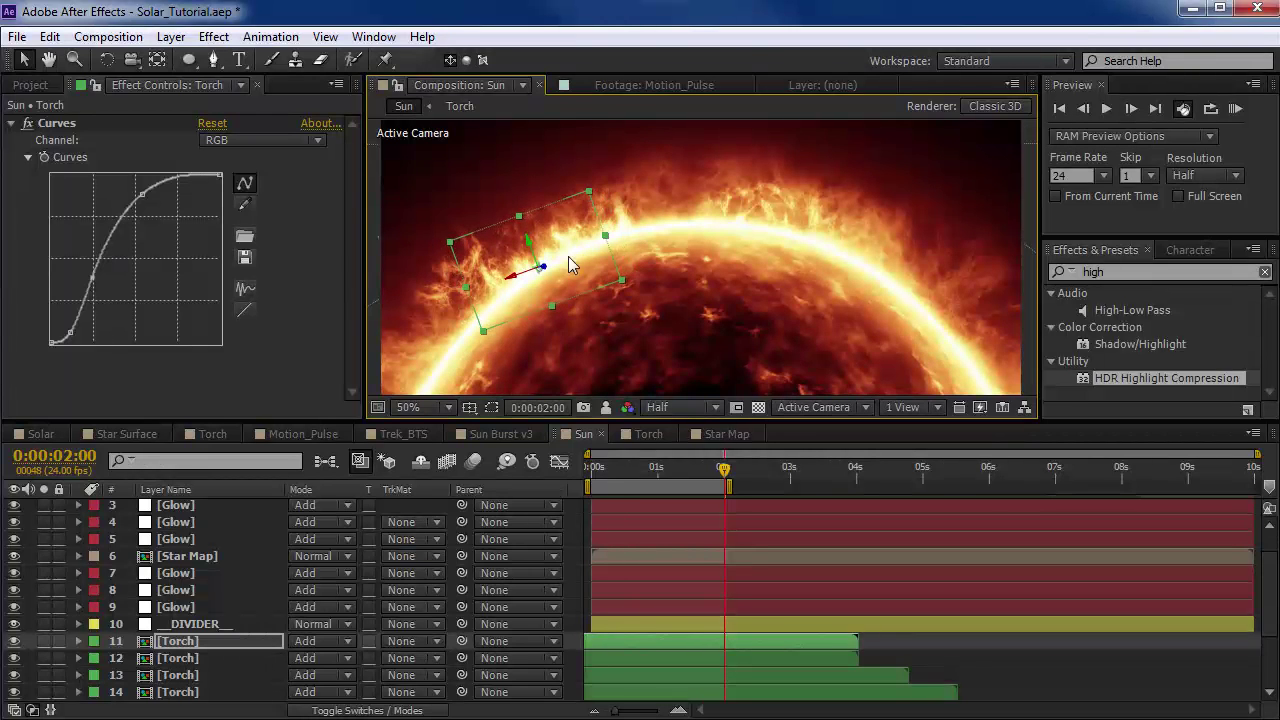
{"action": "left_click_drag", "start_coordinate": [545, 287], "coordinate": [486, 329]}
{"action": "key", "text": "w"}
{"action": "key", "text": "v"}
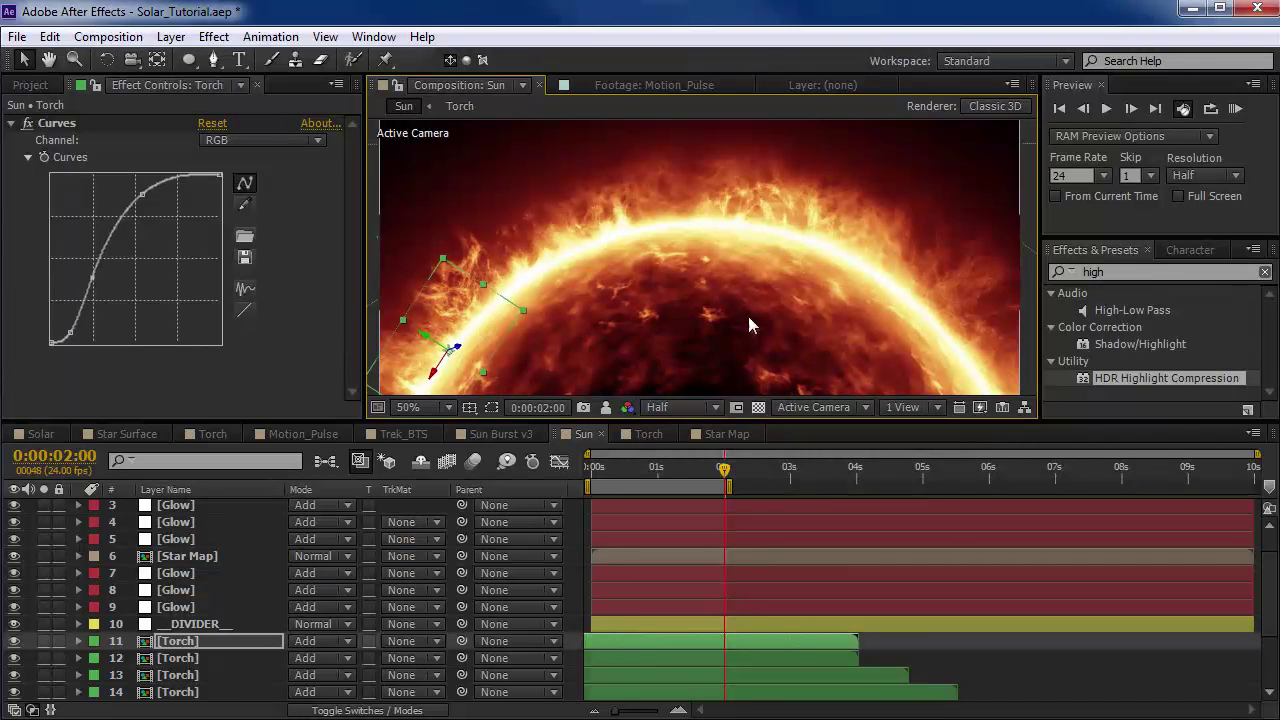
Step: Place an enlarged, upright Torch copy above the sun's crest and stagger the start times of the three uppermost Torch layers
{"action": "left_click", "coordinate": [201, 641]}
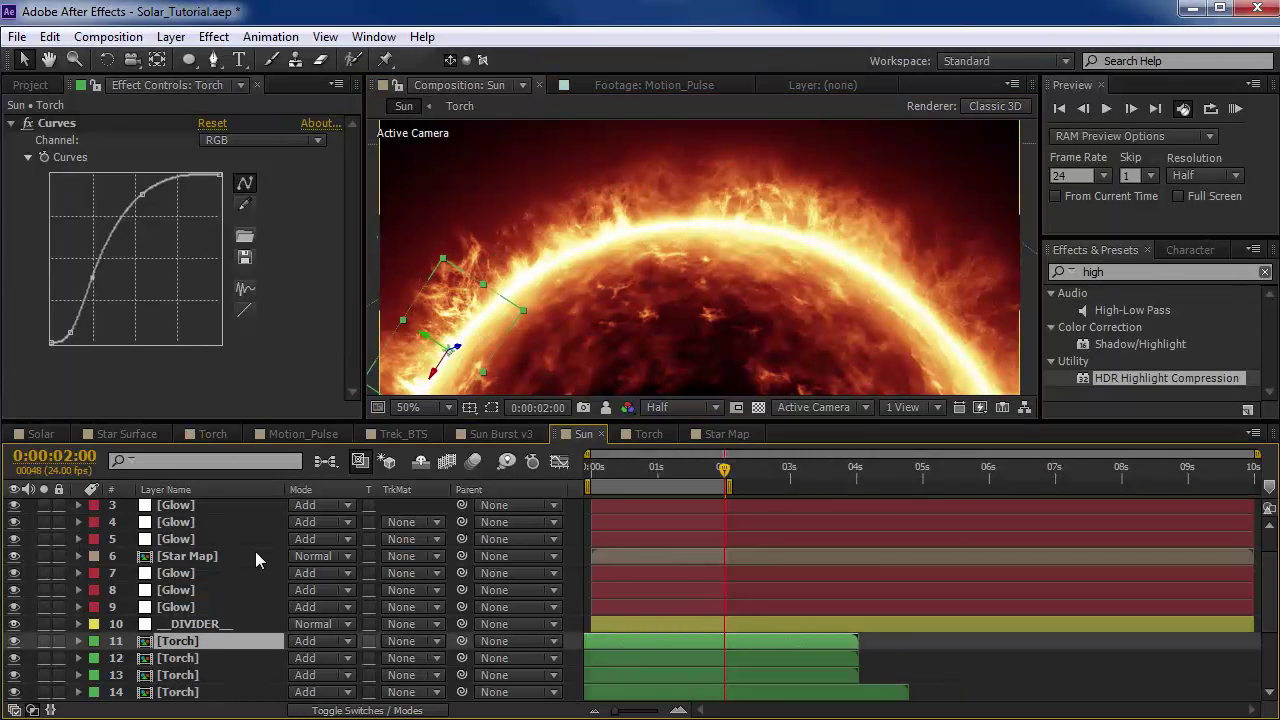
{"action": "left_click_drag", "start_coordinate": [476, 303], "coordinate": [936, 115]}
{"action": "key", "text": "w"}
{"action": "key", "text": "v"}
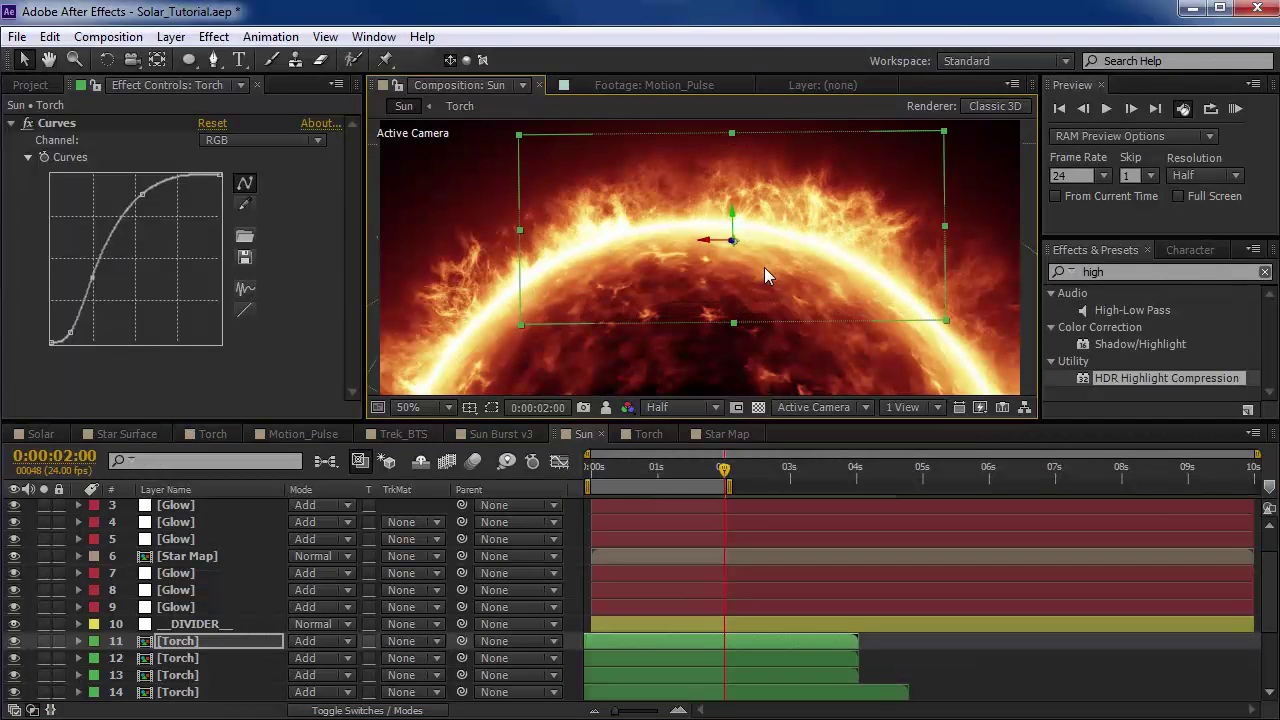
{"action": "left_click_drag", "start_coordinate": [764, 267], "coordinate": [743, 204]}
{"action": "left_click_drag", "start_coordinate": [927, 269], "coordinate": [902, 277]}
{"action": "left_click_drag", "start_coordinate": [805, 642], "coordinate": [958, 681]}
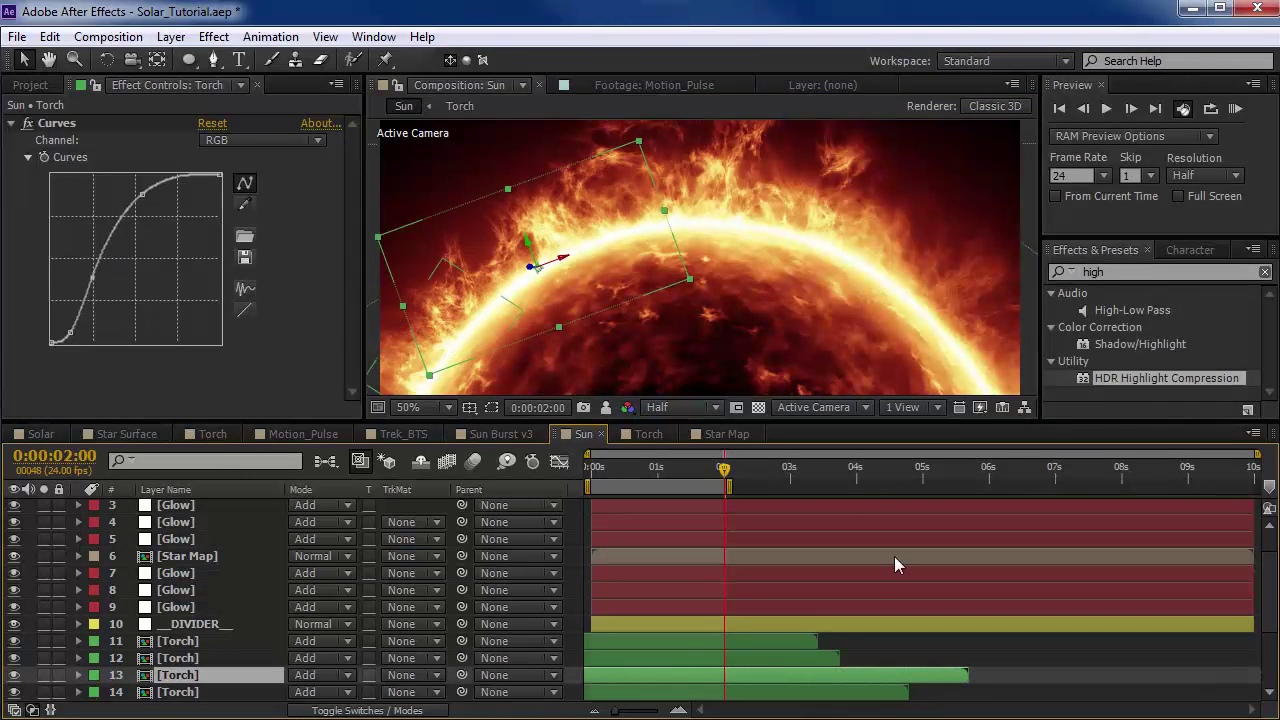
Step: Duplicate the large crest Torch layer, rotate the copy over the left rim, slide it slightly earlier, and set its Opacity to 51%
{"action": "left_click", "coordinate": [733, 640]}
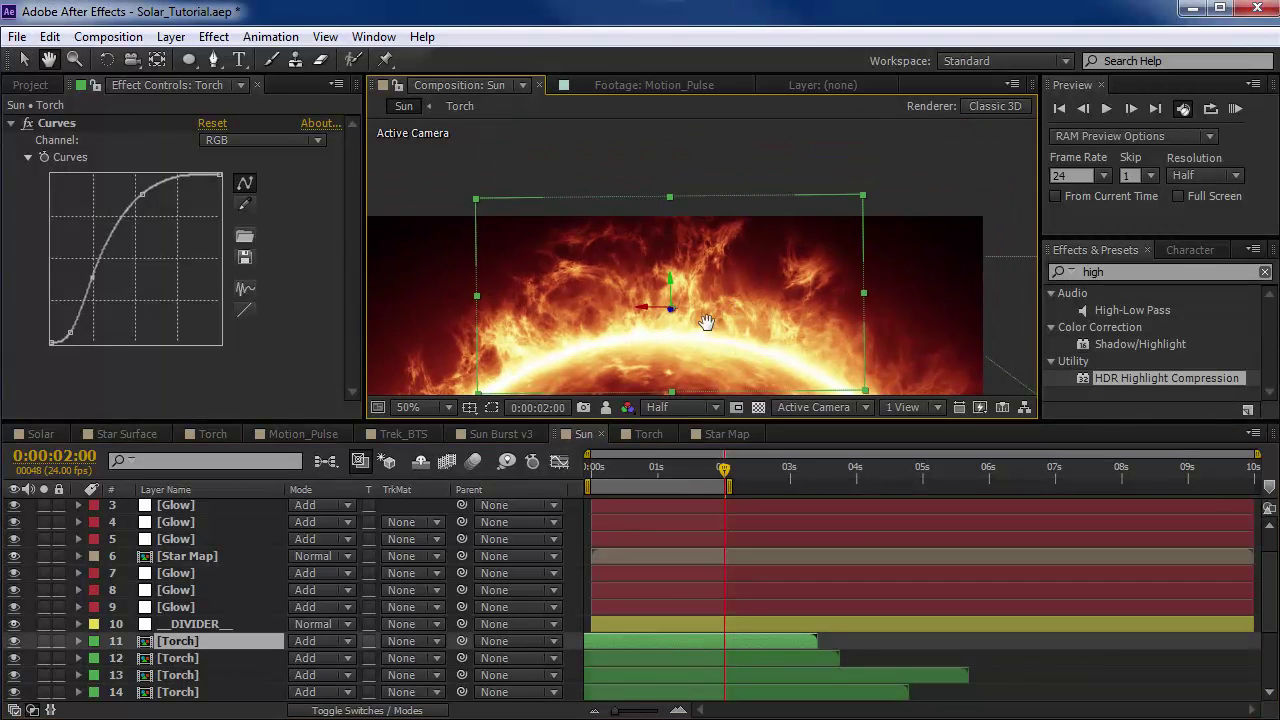
{"action": "key", "text": "ctrl+d"}
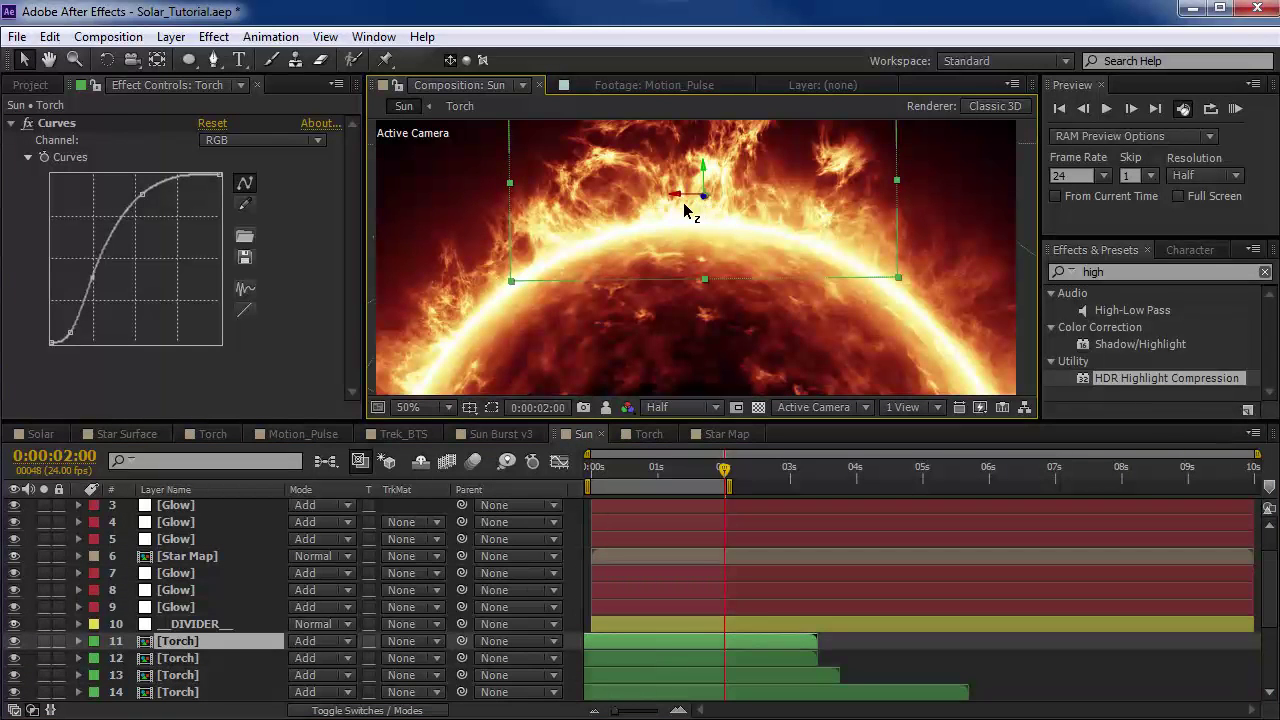
{"action": "left_click_drag", "start_coordinate": [685, 210], "coordinate": [684, 156]}
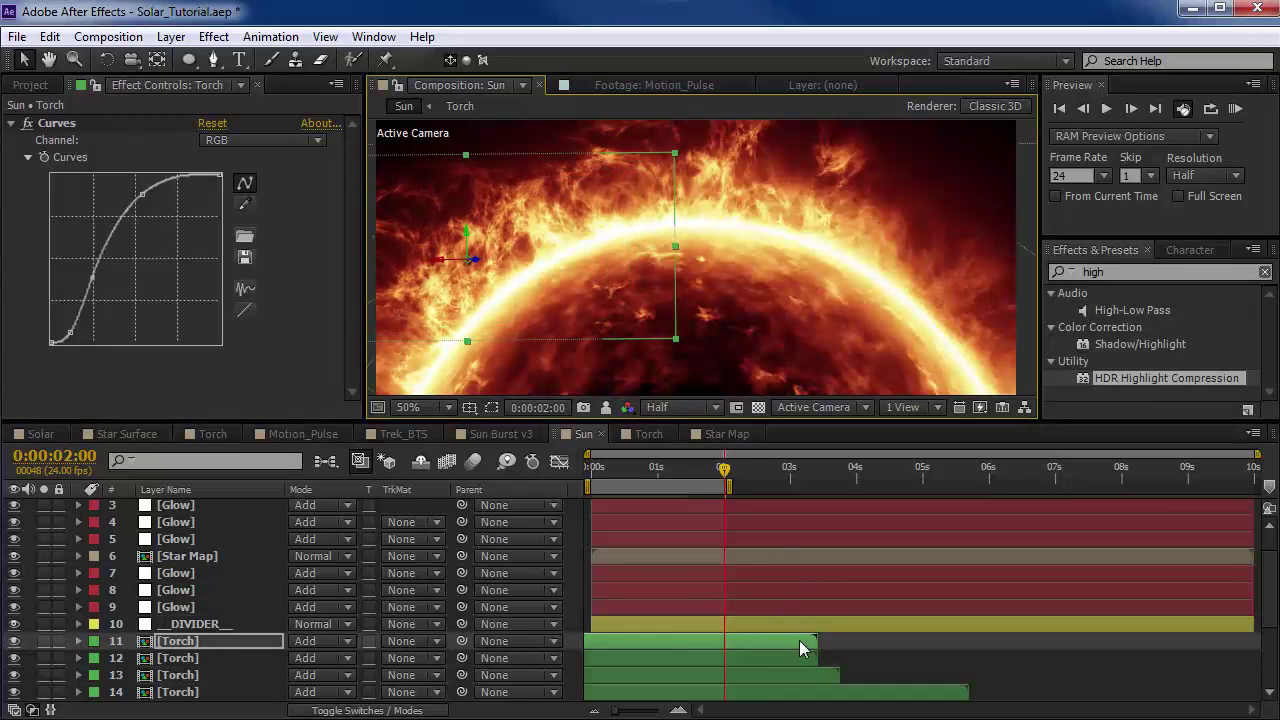
{"action": "left_click_drag", "start_coordinate": [799, 640], "coordinate": [771, 640]}
{"action": "key", "text": "w"}
{"action": "mouse_move", "coordinate": [515, 215]}
{"action": "left_mouse_down"}
{"action": "mouse_move", "coordinate": [560, 200]}
{"action": "mouse_move", "coordinate": [520, 240]}
{"action": "left_mouse_up"}
{"action": "key", "text": "v"}
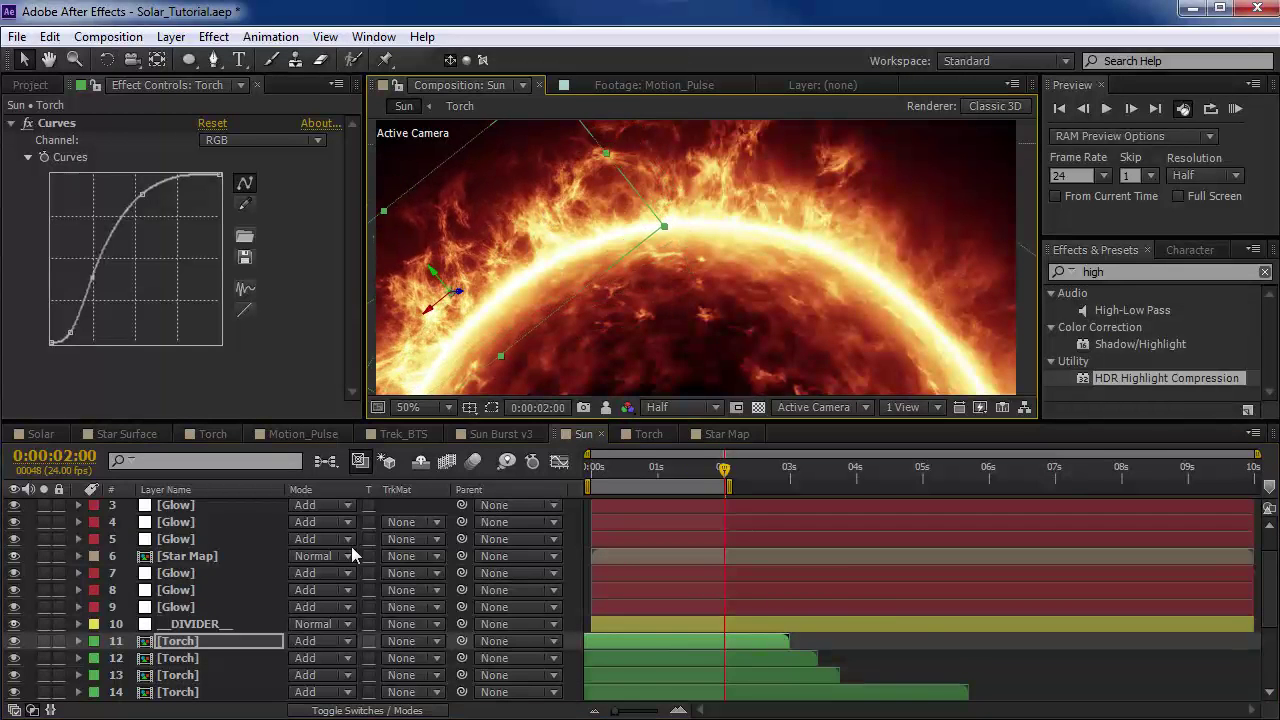
{"action": "key", "text": "t"}
{"action": "left_click_drag", "start_coordinate": [300, 657], "coordinate": [248, 655]}
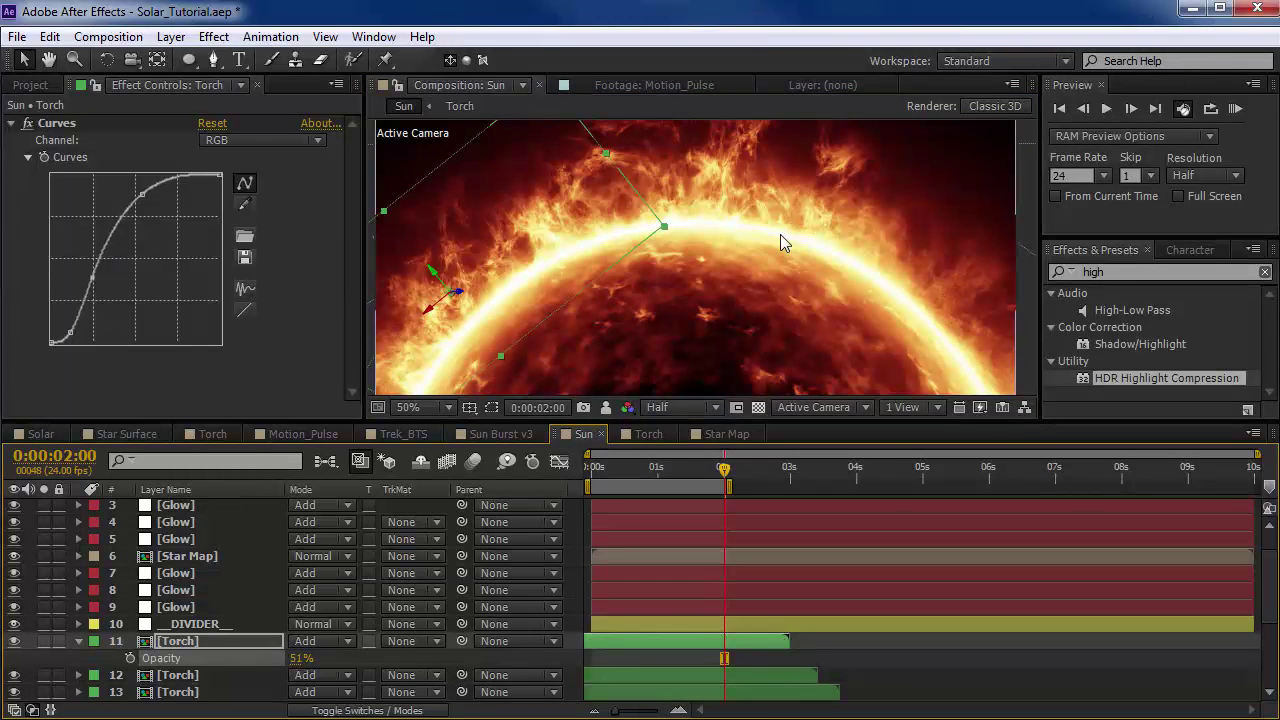
Step: Examine the sun and its flares in the enlarged composition view and try a small camera move
{"action": "key", "text": "grave"}
{"action": "left_click_drag", "start_coordinate": [749, 523], "coordinate": [749, 466]}
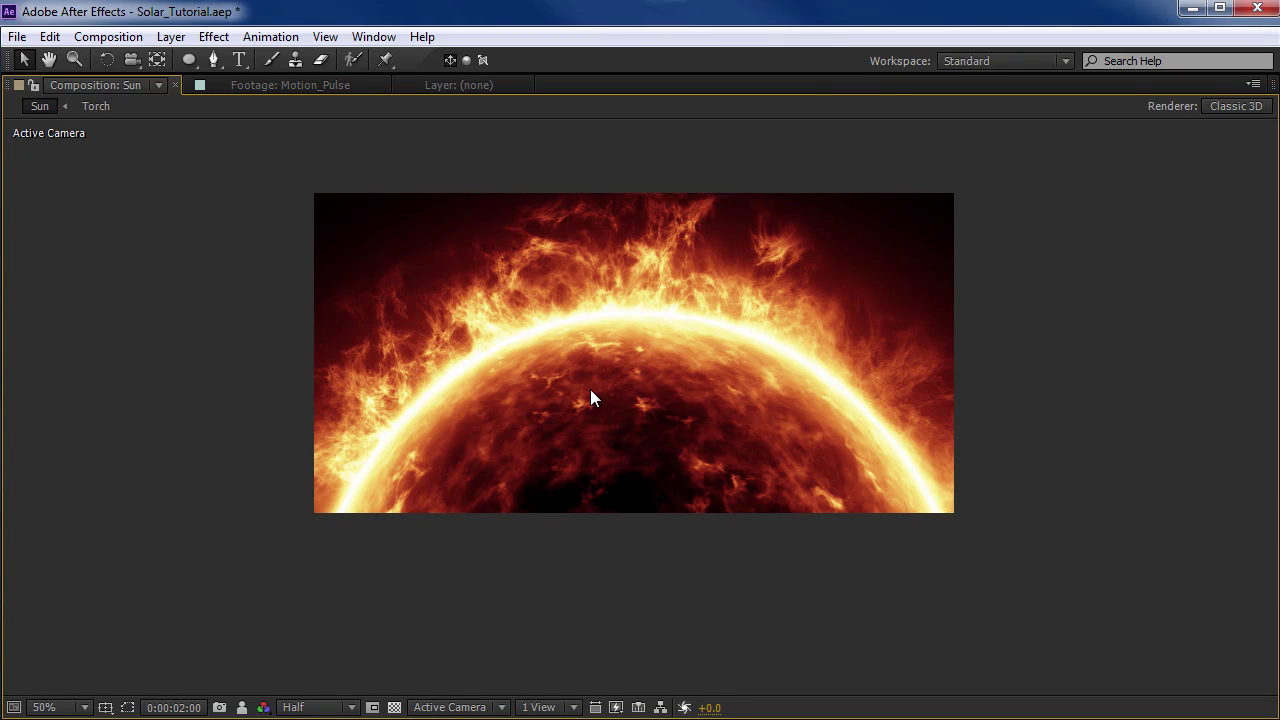
{"action": "key", "text": "grave"}
{"action": "key", "text": "grave"}
{"action": "left_click_drag", "start_coordinate": [657, 362], "coordinate": [655, 378]}
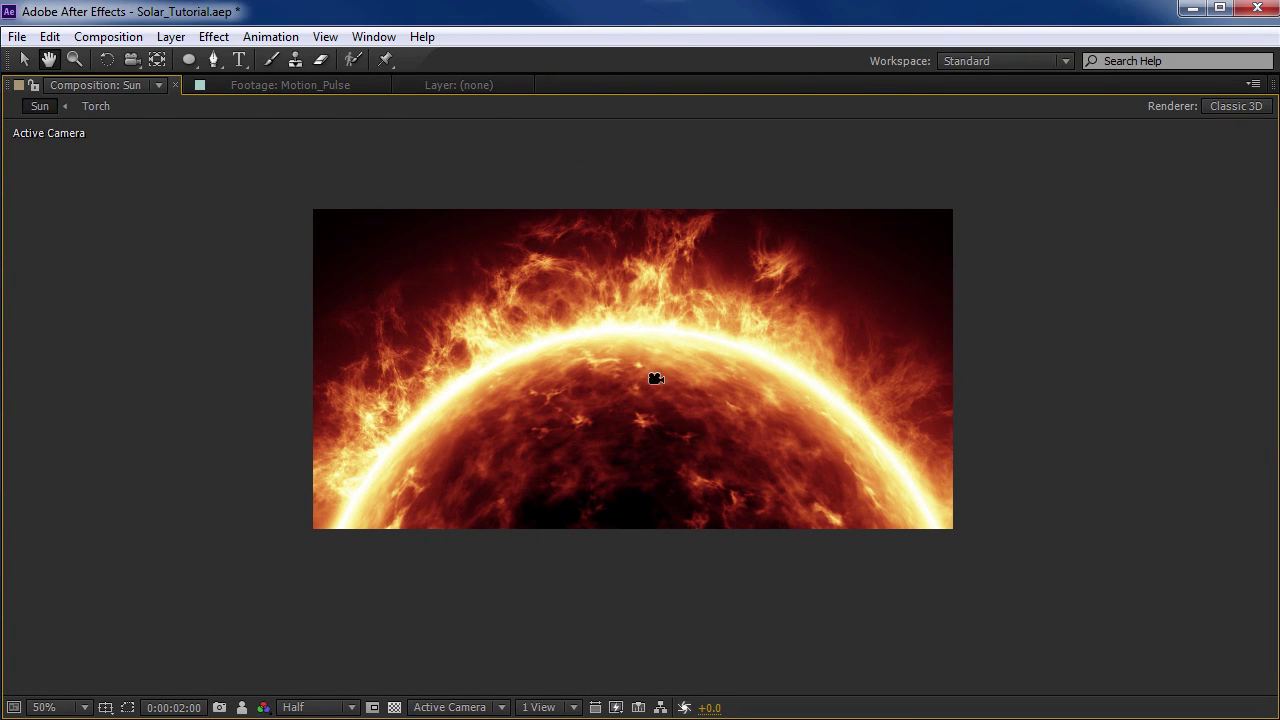
{"action": "key", "text": "c"}
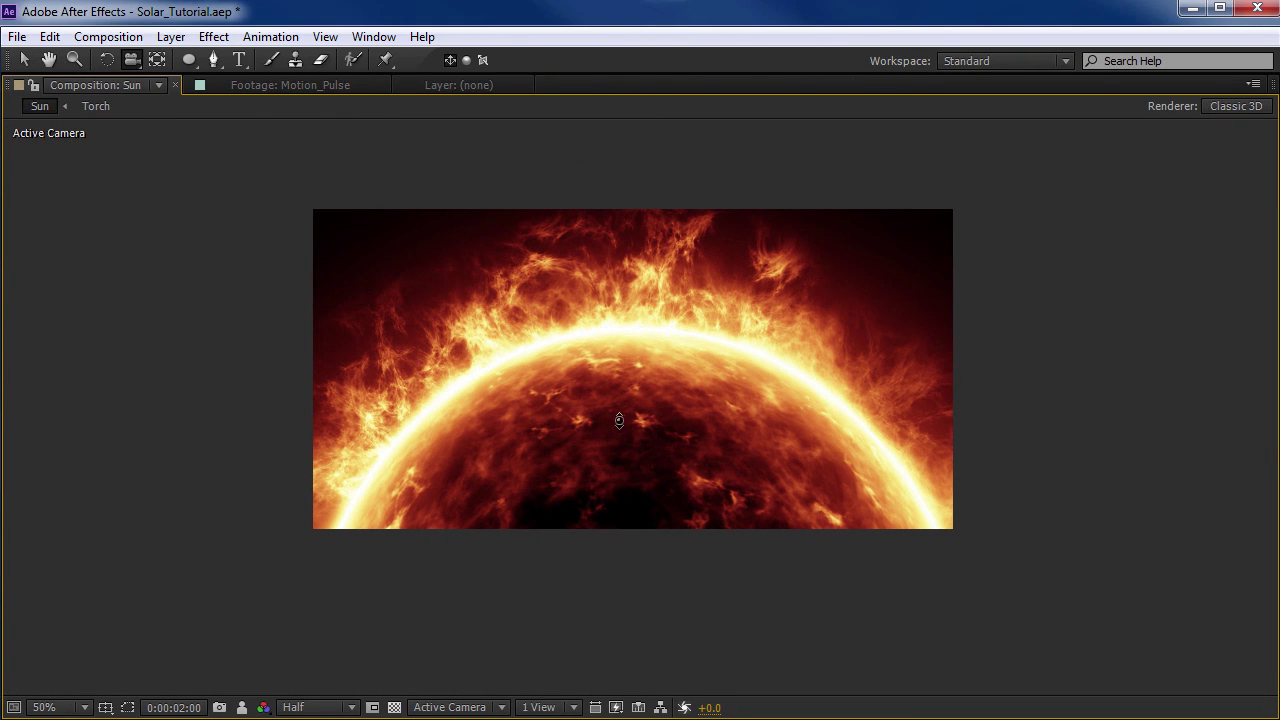
{"action": "left_click_drag", "start_coordinate": [619, 420], "coordinate": [611, 449]}
{"action": "key", "text": "grave"}
{"action": "key", "text": "space"}
{"action": "left_click_drag", "start_coordinate": [690, 215], "coordinate": [706, 249]}
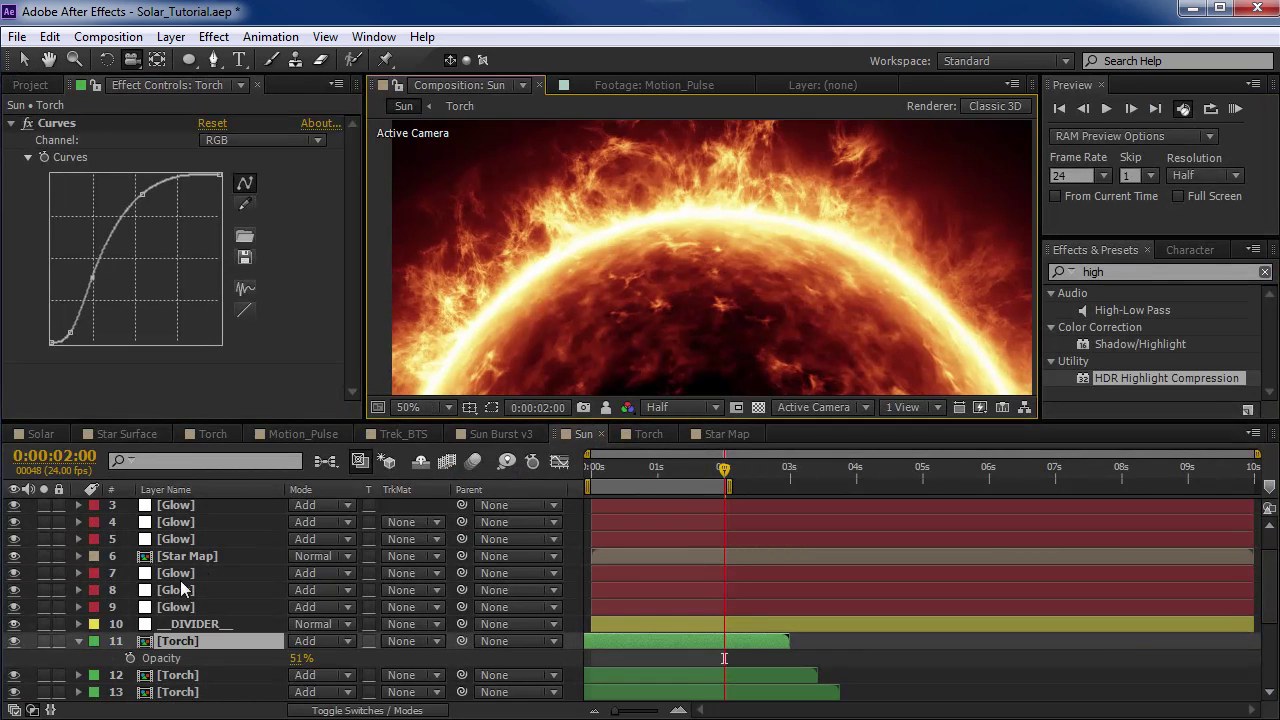
Step: Keyframe Camera 1's Point of Interest and Position and move both keyframes to the start of the timeline
{"action": "scroll", "coordinate": [210, 595], "scroll_direction": "up", "scroll_amount": 2}
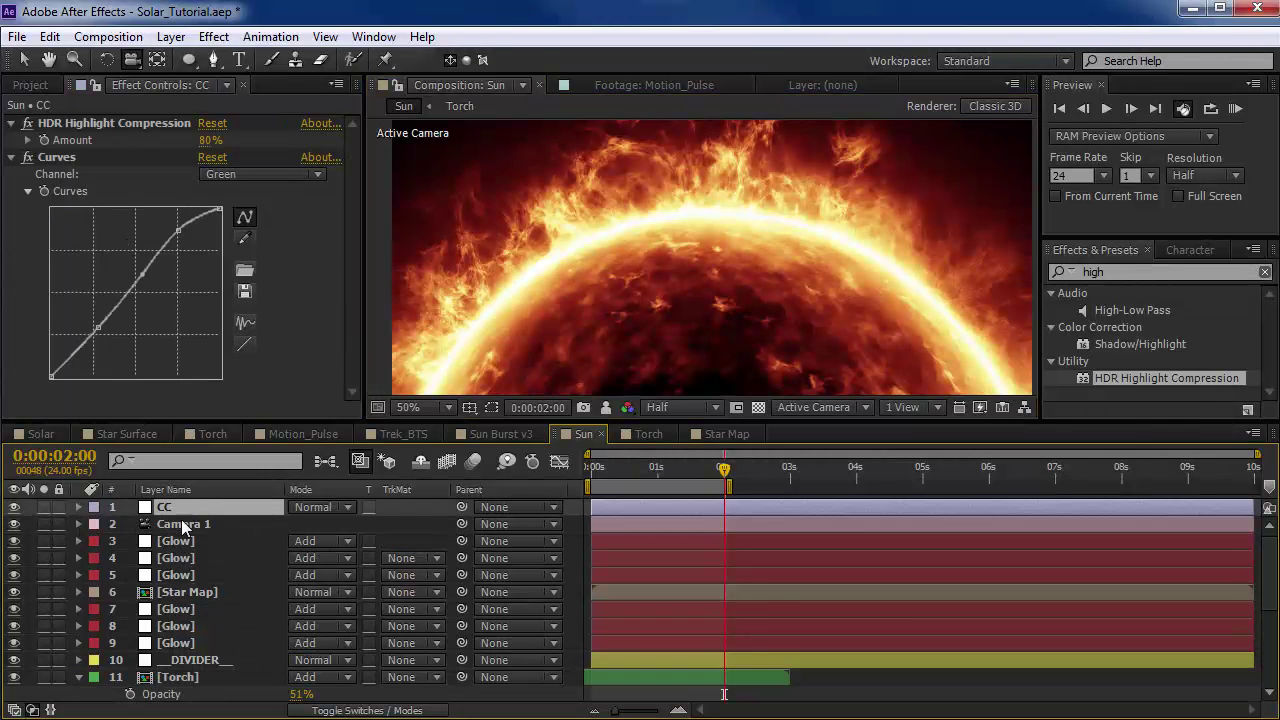
{"action": "left_click", "coordinate": [182, 524]}
{"action": "key", "text": "p"}
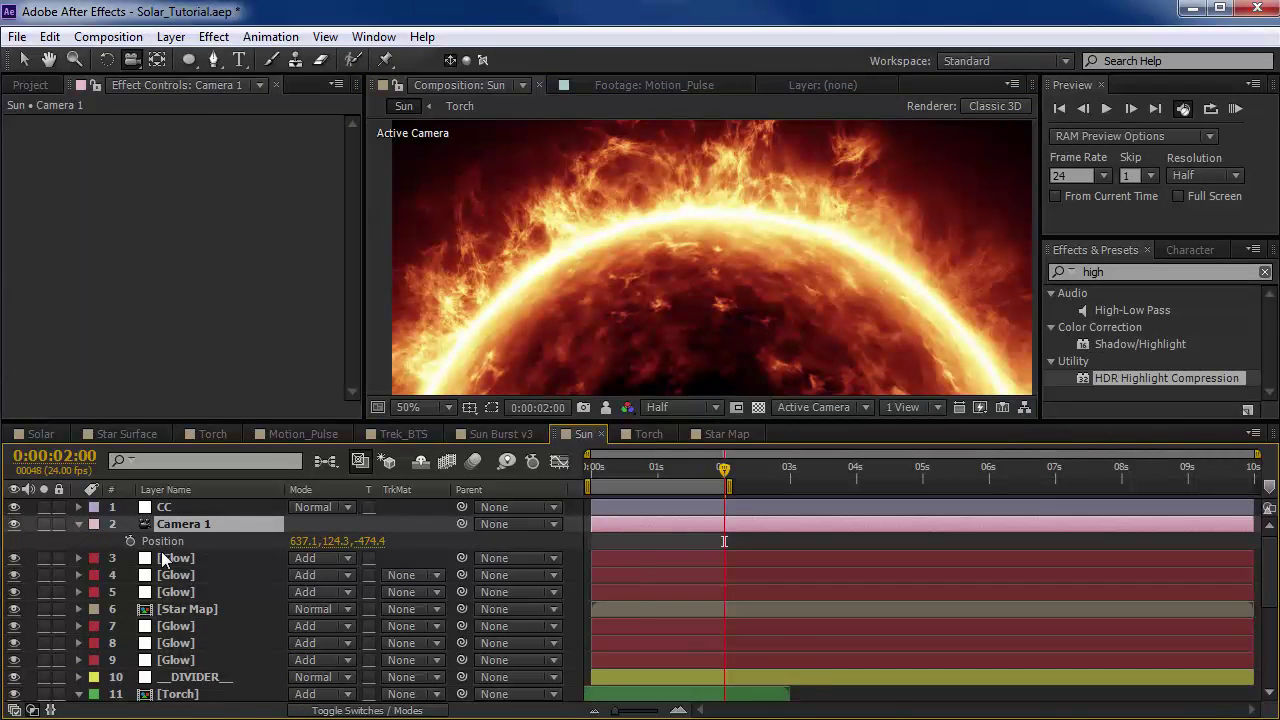
{"action": "key", "text": "shift+a"}
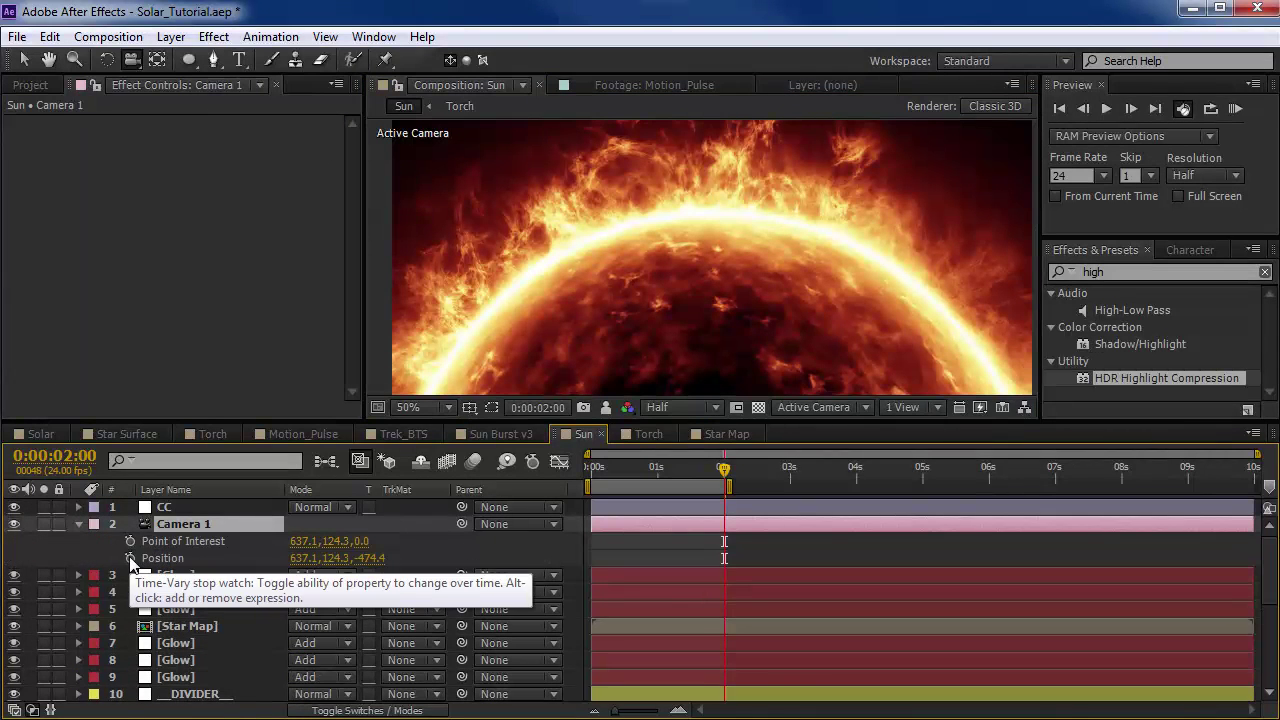
{"action": "left_click", "coordinate": [129, 558]}
{"action": "left_click", "coordinate": [129, 541]}
{"action": "left_click_drag", "start_coordinate": [720, 544], "coordinate": [596, 562]}
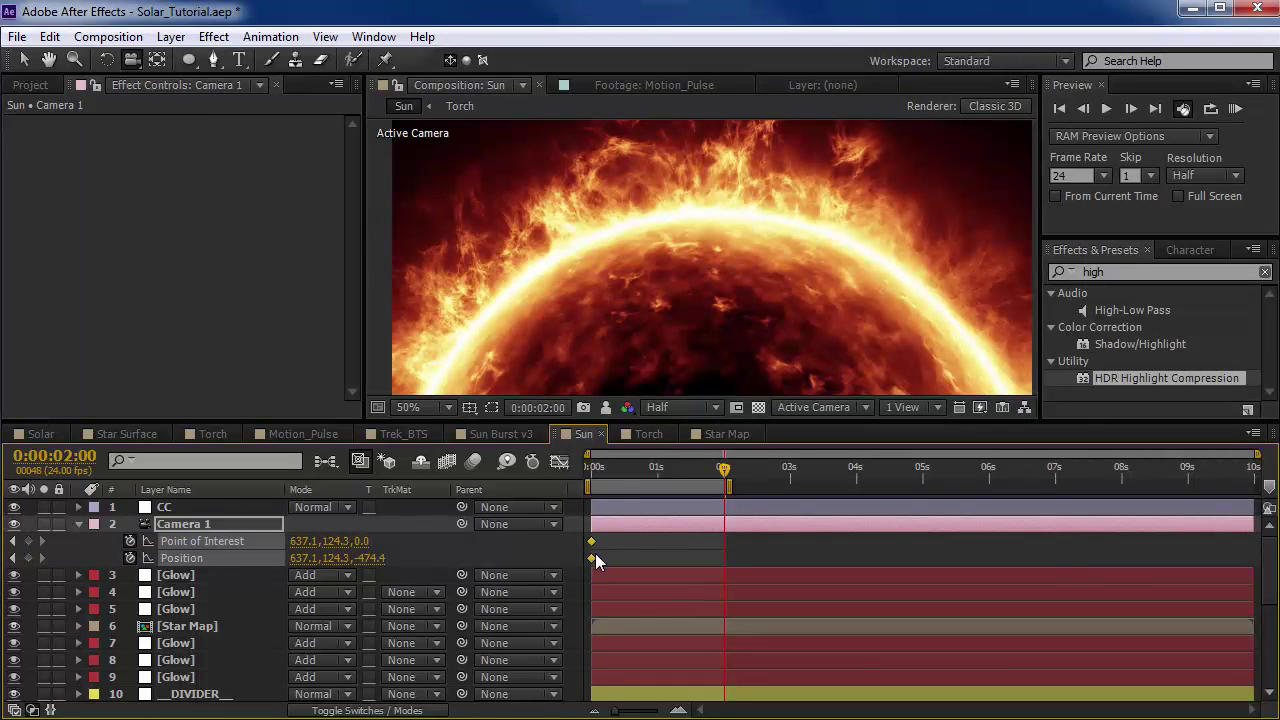
Step: At 3 seconds, push Camera 1 in and orbit it to a Position of about 635.8, 80.7, -393.2, and end the work area there
{"action": "left_click_drag", "start_coordinate": [594, 468], "coordinate": [748, 470]}
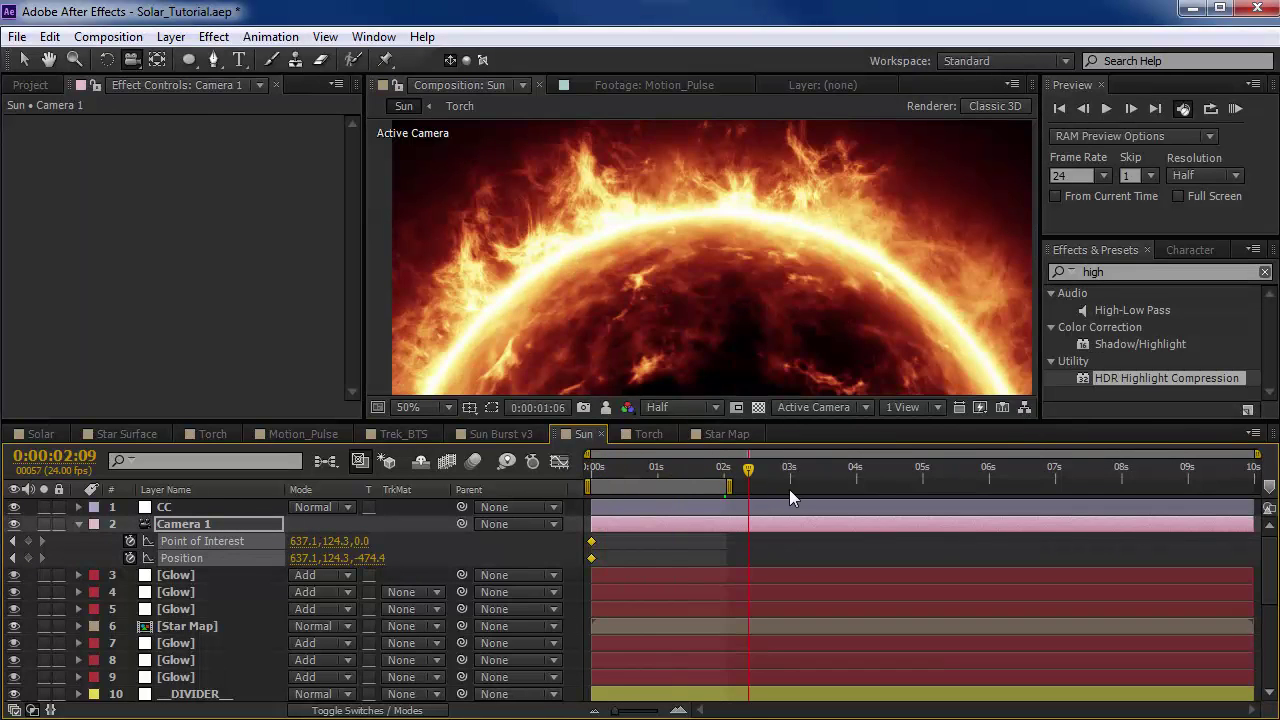
{"action": "left_click", "coordinate": [790, 489]}
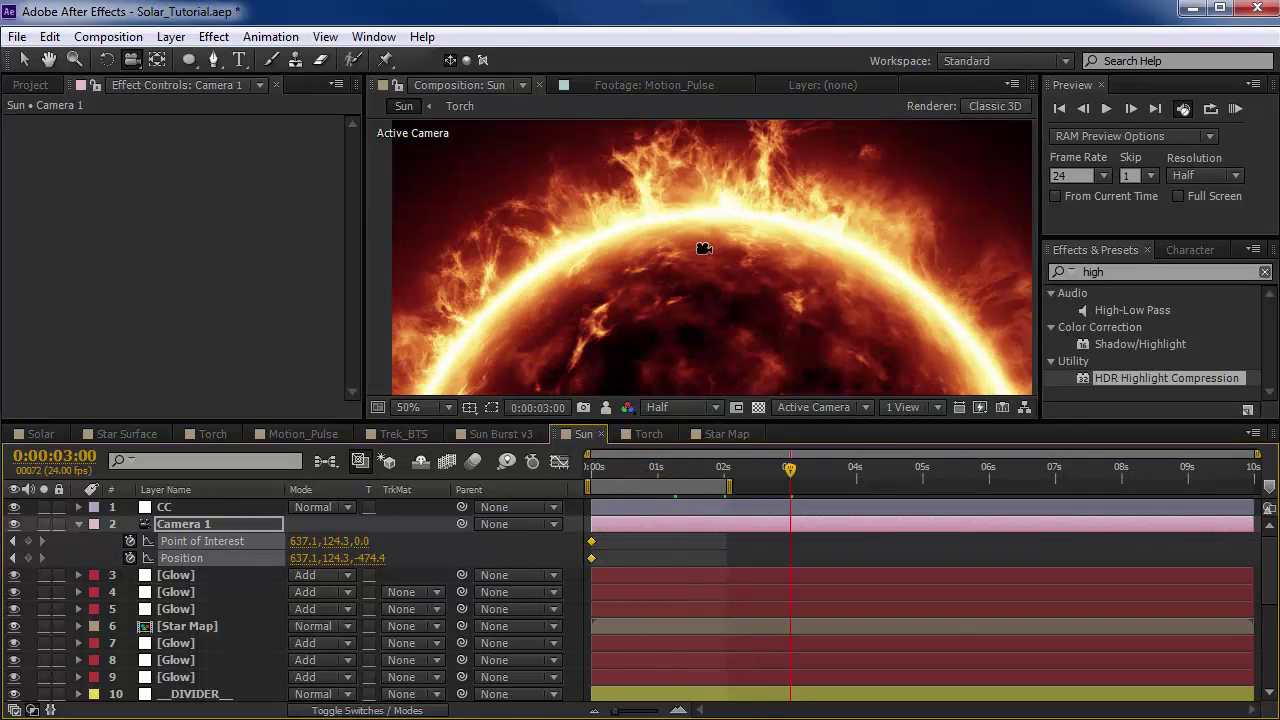
{"action": "left_click_drag", "start_coordinate": [704, 248], "coordinate": [709, 229]}
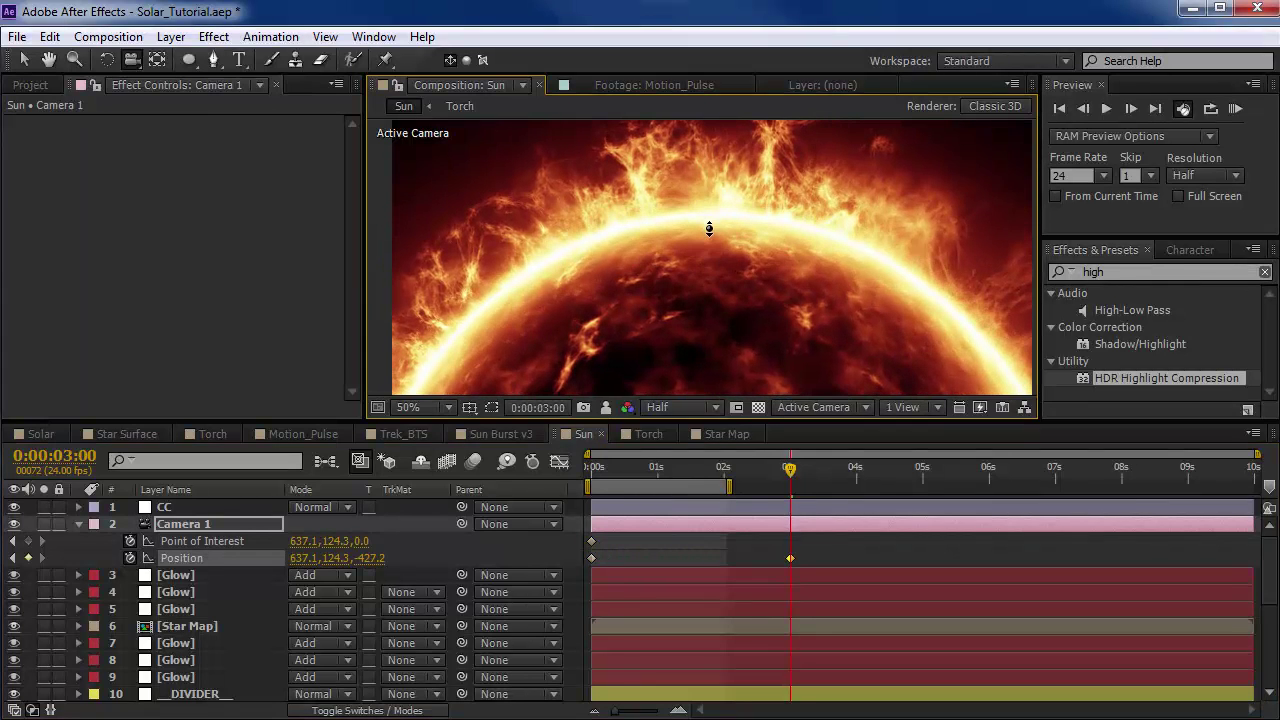
{"action": "left_click", "coordinate": [131, 59]}
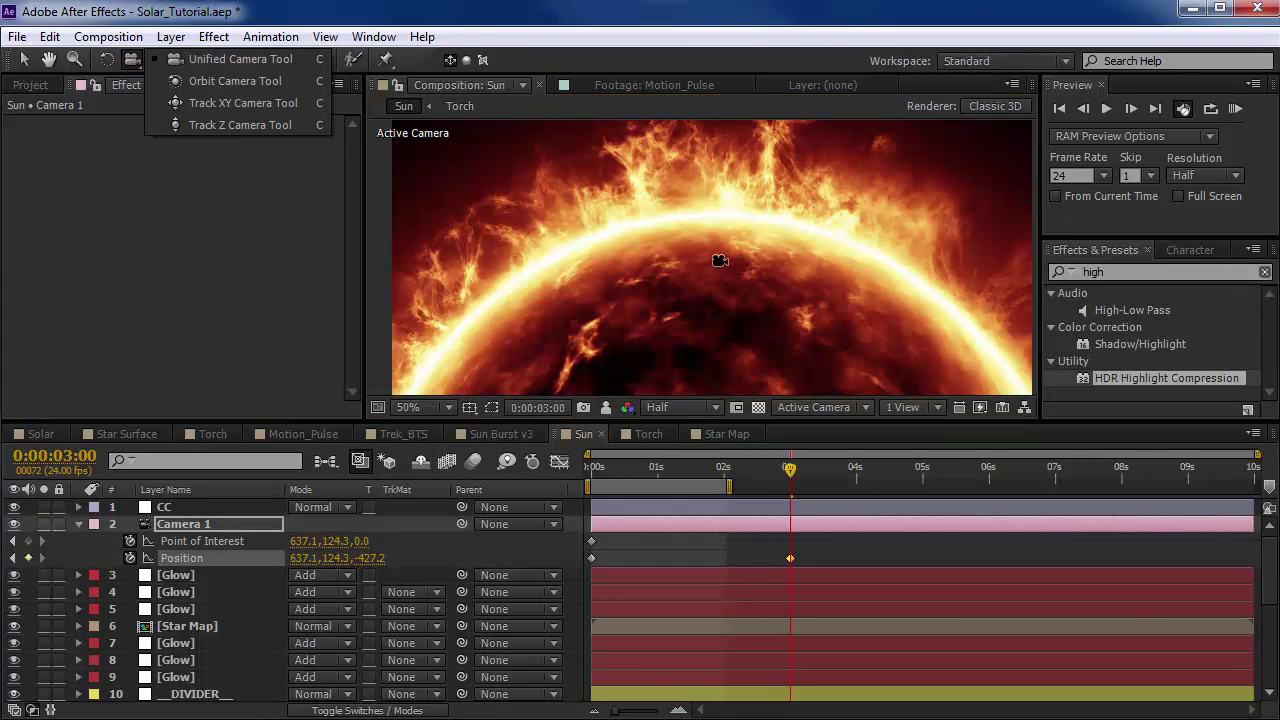
{"action": "mouse_move", "coordinate": [719, 261]}
{"action": "left_mouse_down"}
{"action": "mouse_move", "coordinate": [720, 209]}
{"action": "mouse_move", "coordinate": [722, 261]}
{"action": "left_mouse_up"}
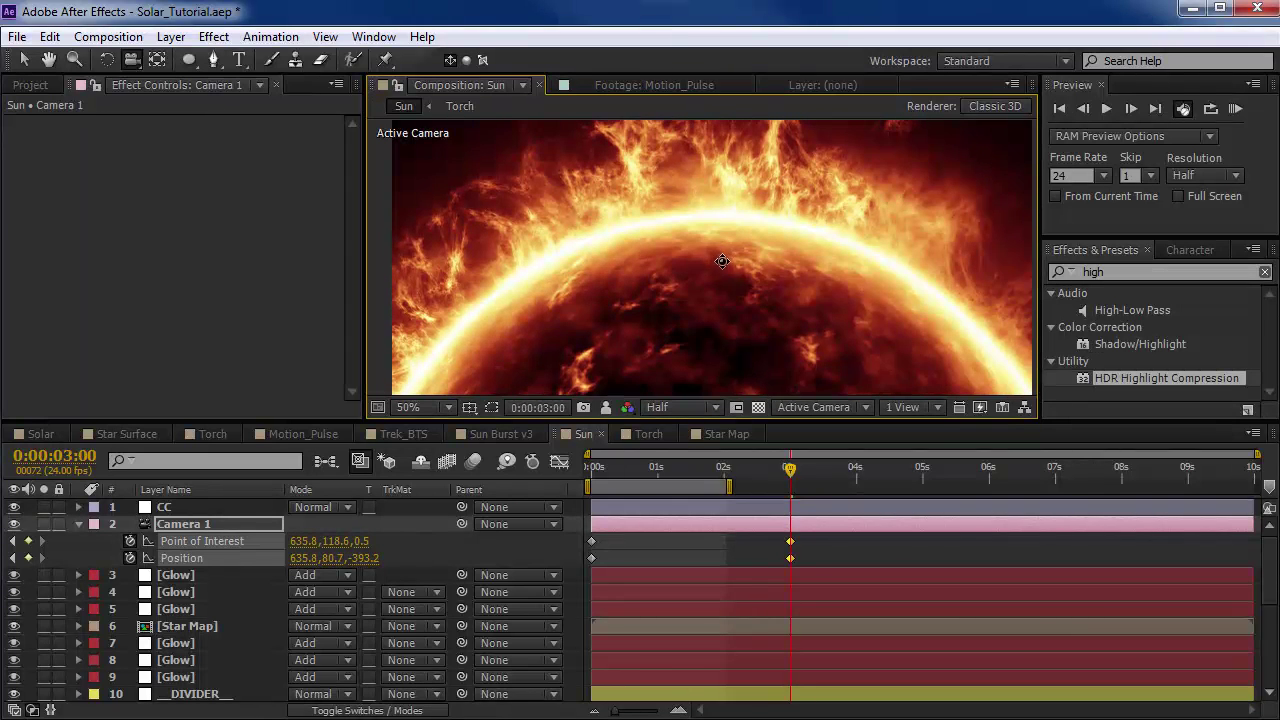
{"action": "key", "text": "n"}
Step: At frame 0, orbit and shift Camera 1 to a Position of about 638.6, 148.3, -473.9, and preview the camera move
{"action": "left_click", "coordinate": [783, 476]}
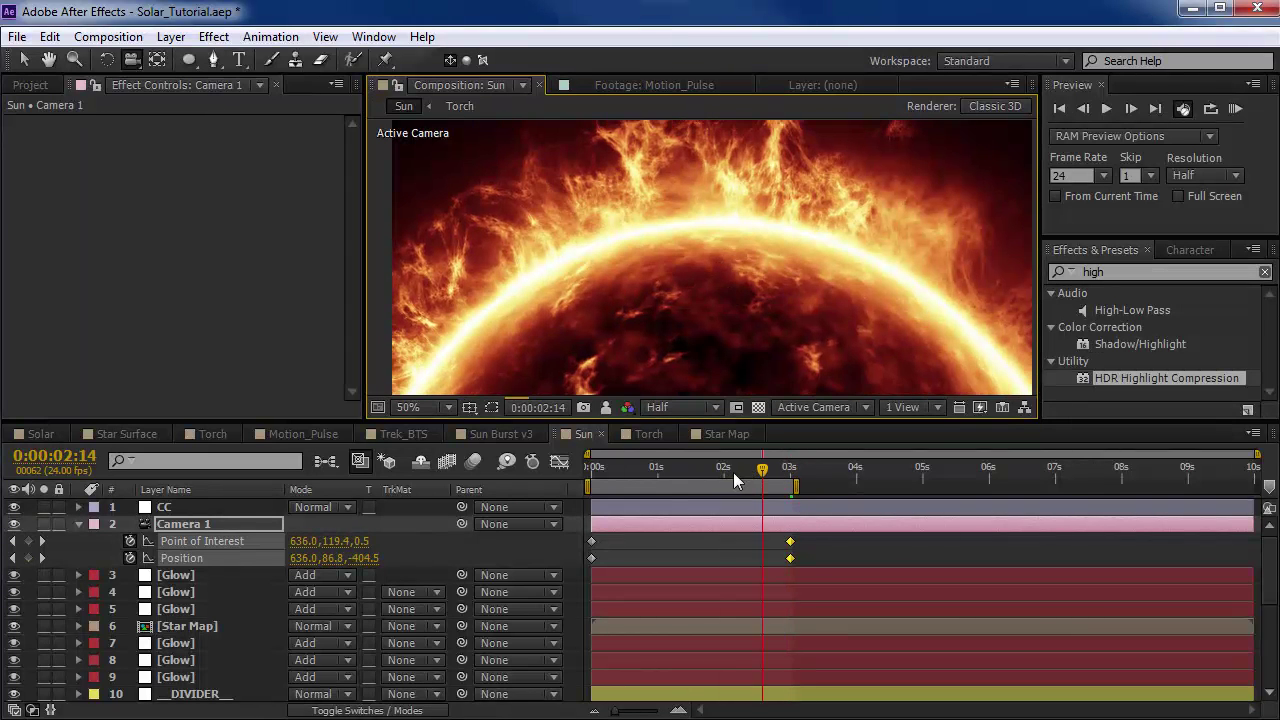
{"action": "left_click_drag", "start_coordinate": [597, 477], "coordinate": [560, 472]}
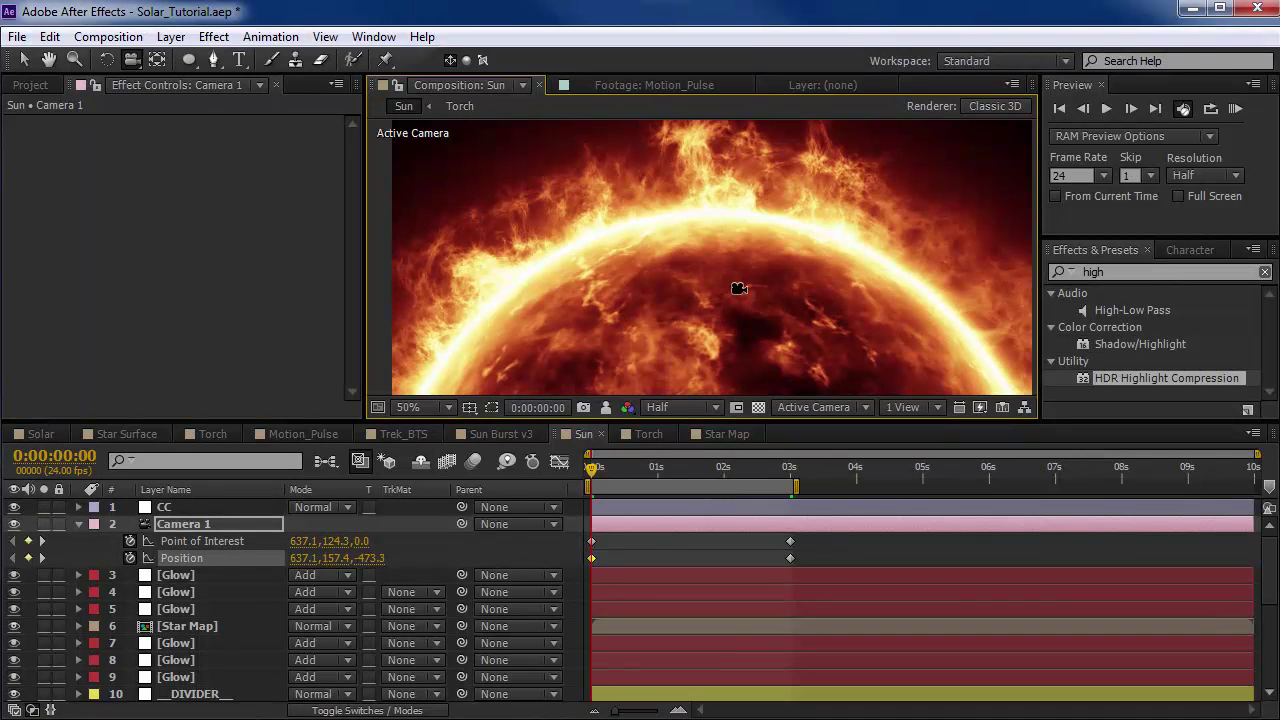
{"action": "key", "text": "grave"}
{"action": "left_click_drag", "start_coordinate": [659, 434], "coordinate": [660, 445]}
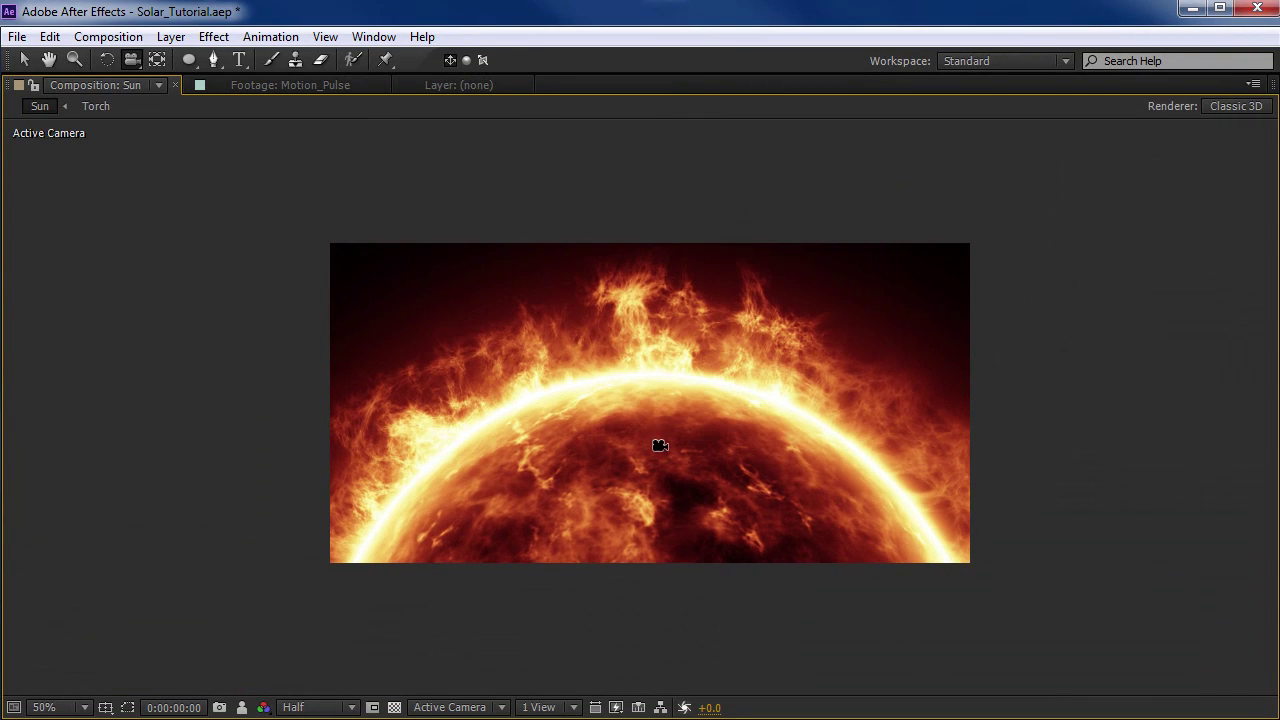
{"action": "key", "text": "grave"}
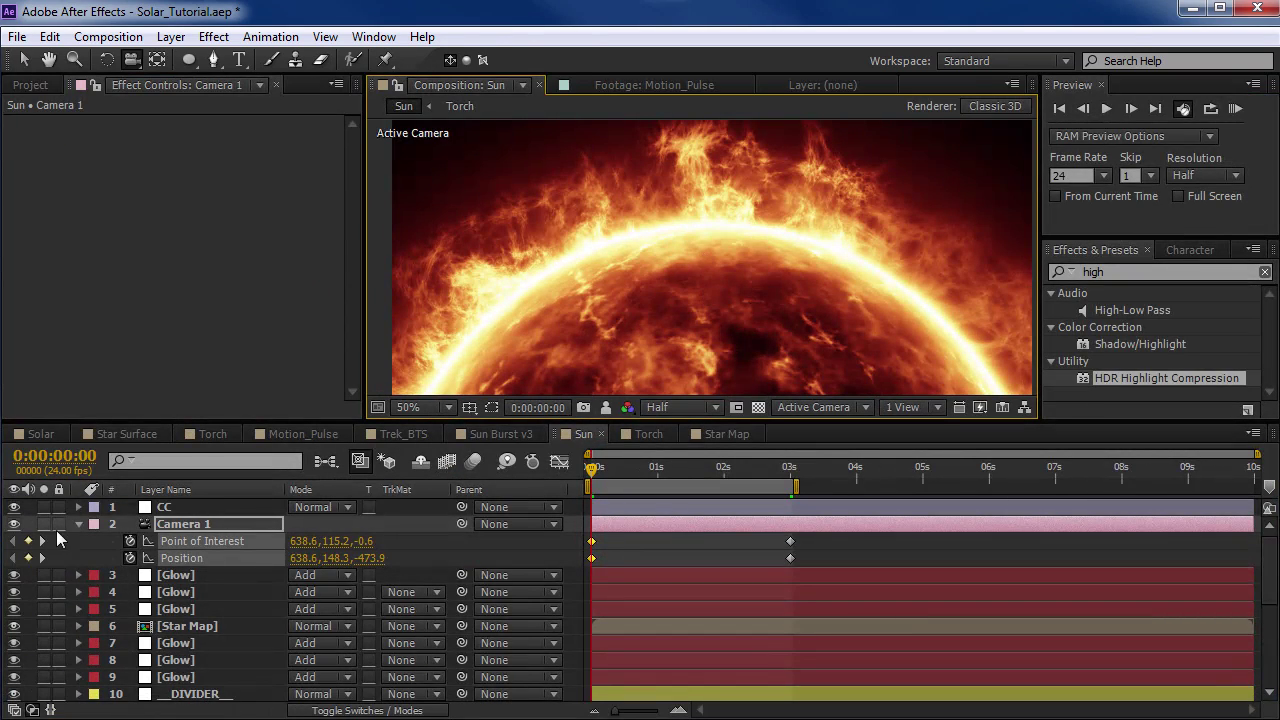
{"action": "key", "text": "KP_0"}
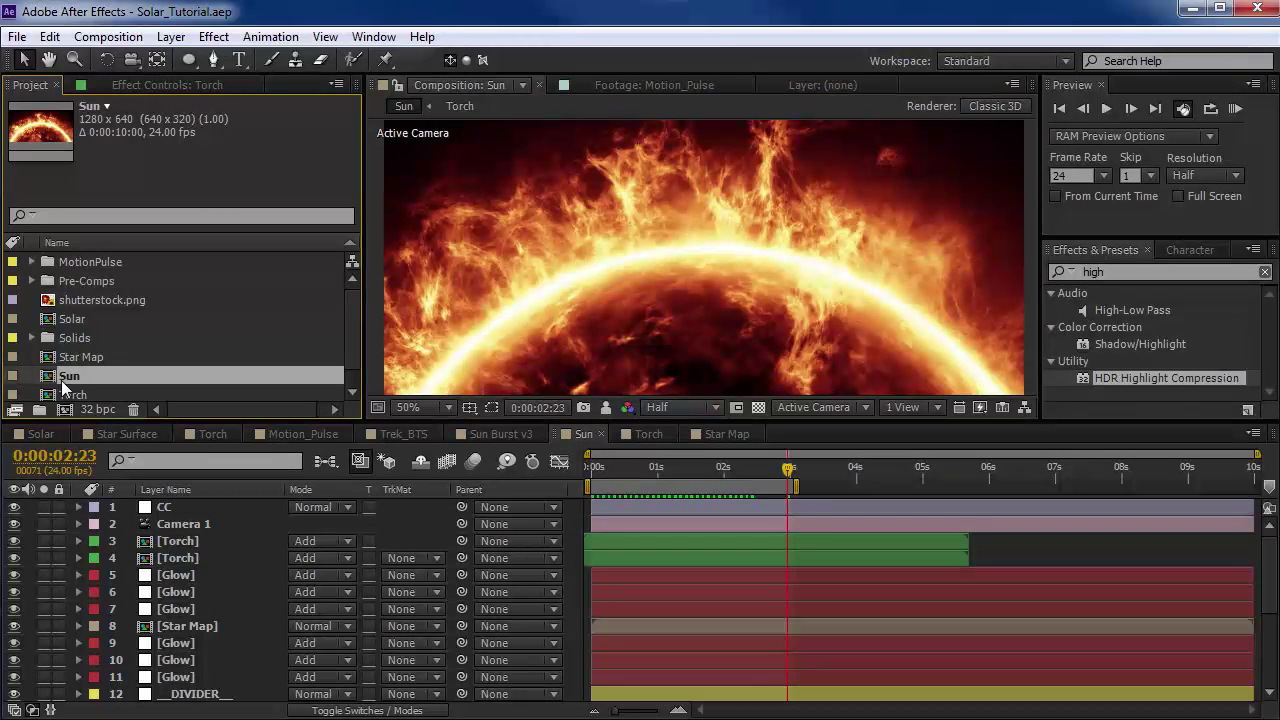
Step: Nest the Sun composition in a new composition and rename it Sun OUTPUT
{"action": "left_click_drag", "start_coordinate": [67, 373], "coordinate": [66, 408]}
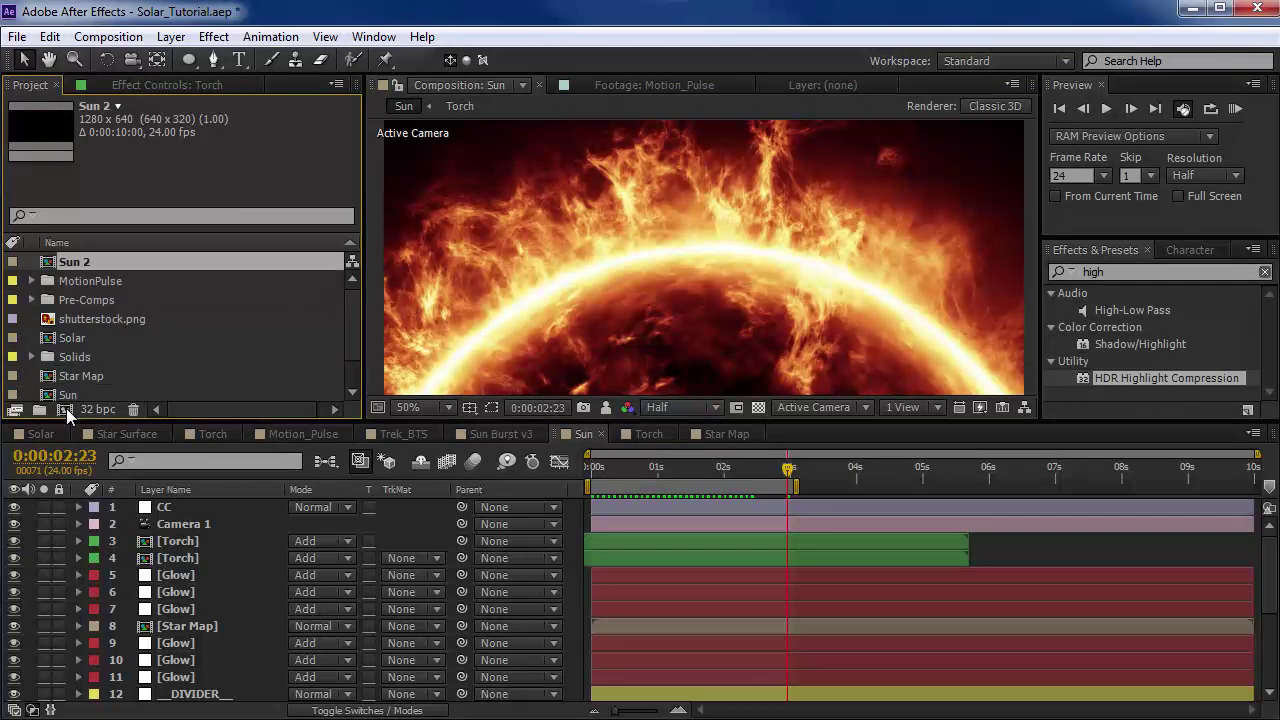
{"action": "left_click", "coordinate": [110, 37]}
{"action": "left_click", "coordinate": [165, 89]}
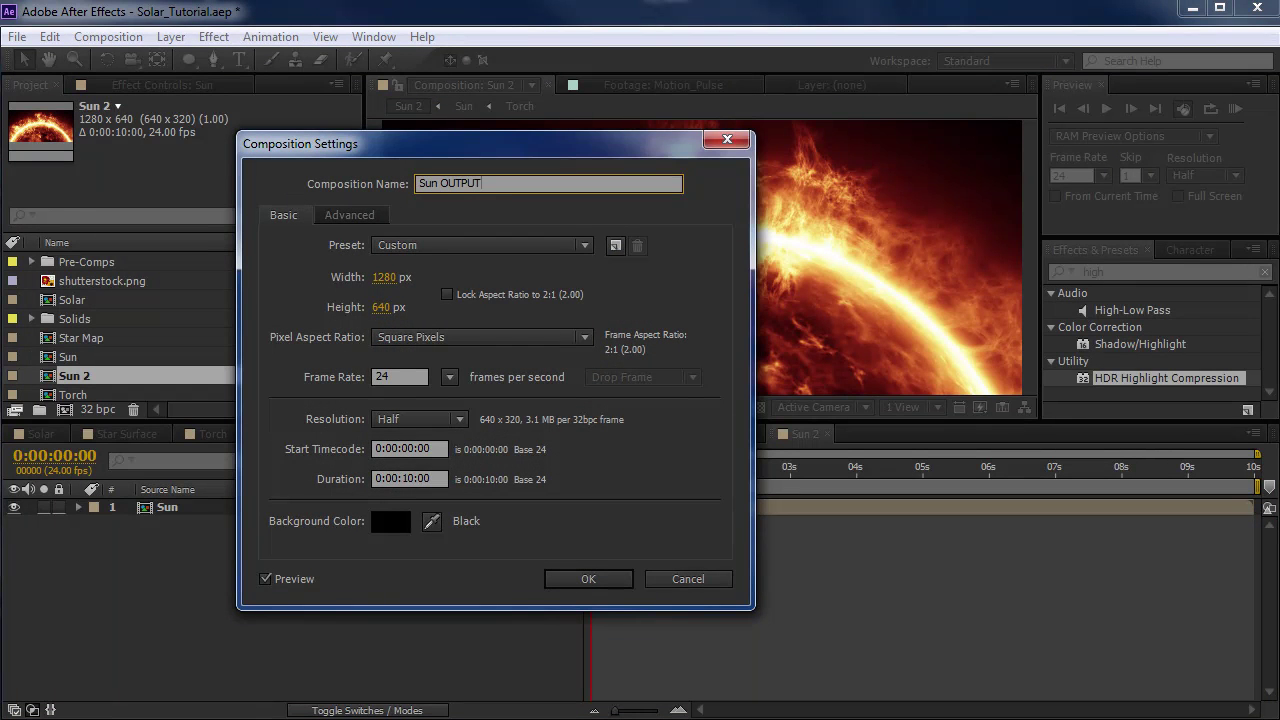
{"action": "key", "text": "Return"}
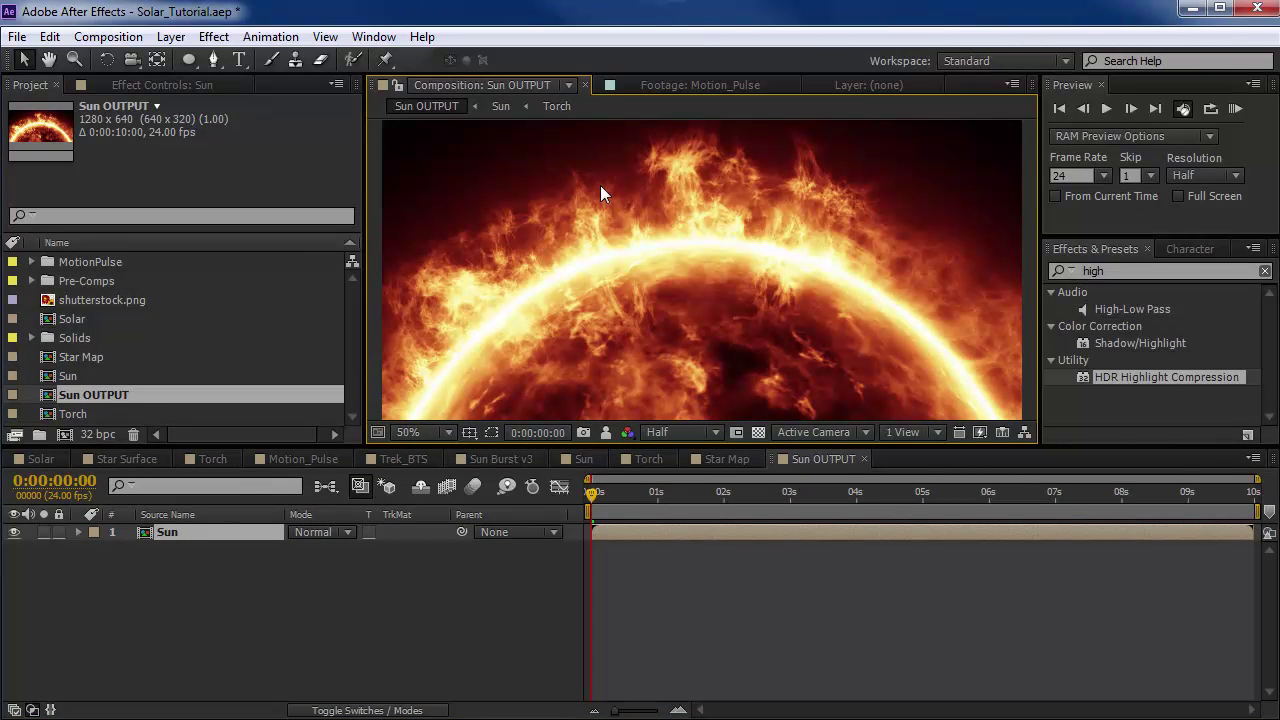
Step: Apply Turbulent Displace to the nested Sun layer with Size 9, Amount 41 and Evolution 1x+192°
{"action": "left_click", "coordinate": [216, 37]}
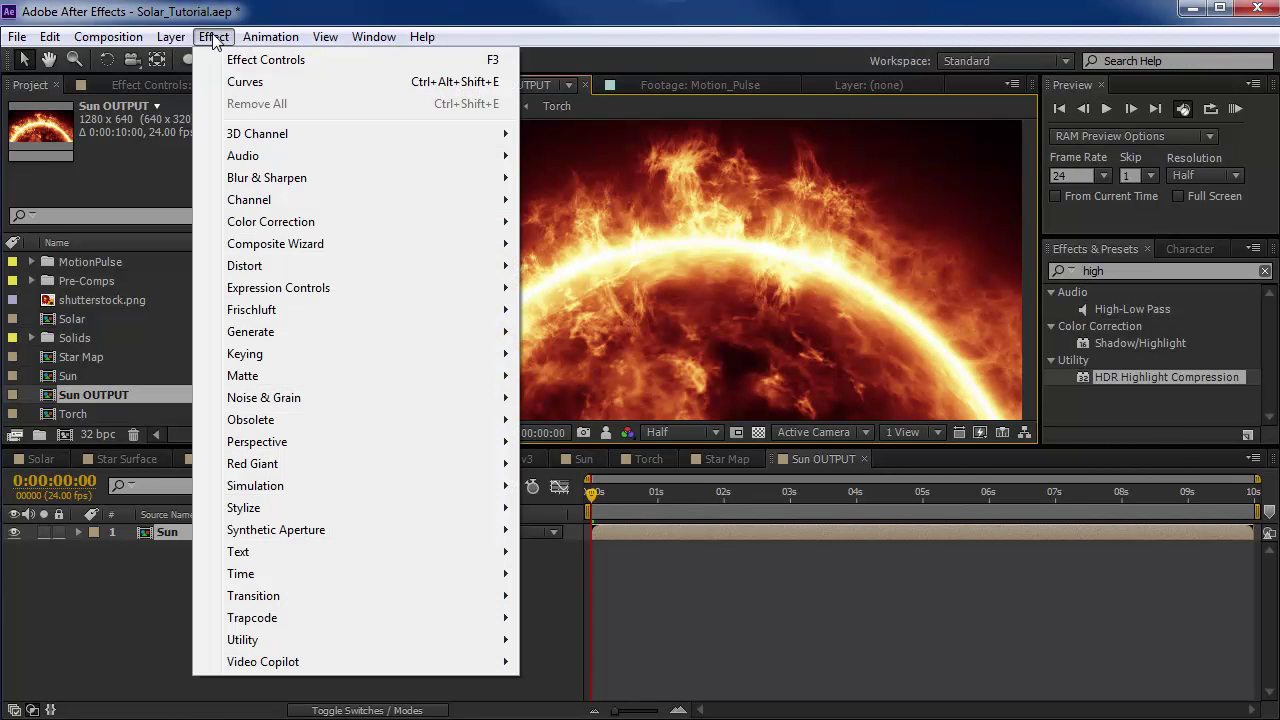
{"action": "mouse_move", "coordinate": [258, 270]}
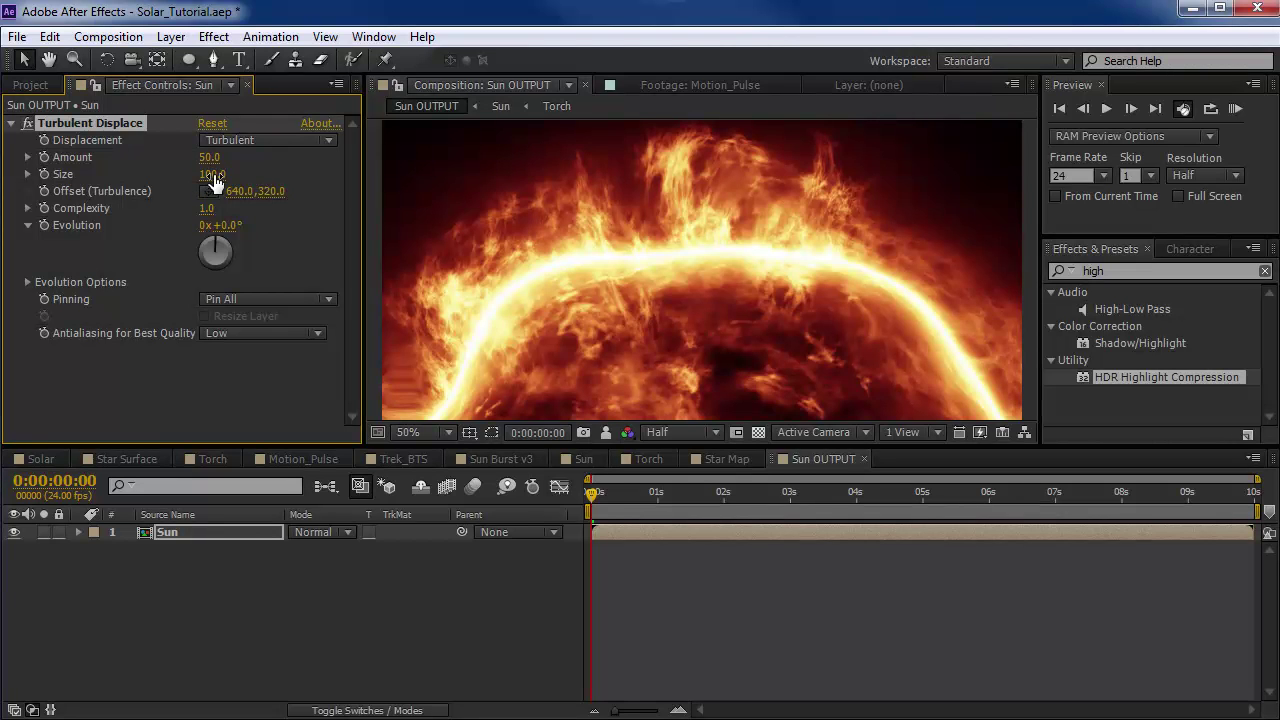
{"action": "left_click_drag", "start_coordinate": [214, 183], "coordinate": [70, 194]}
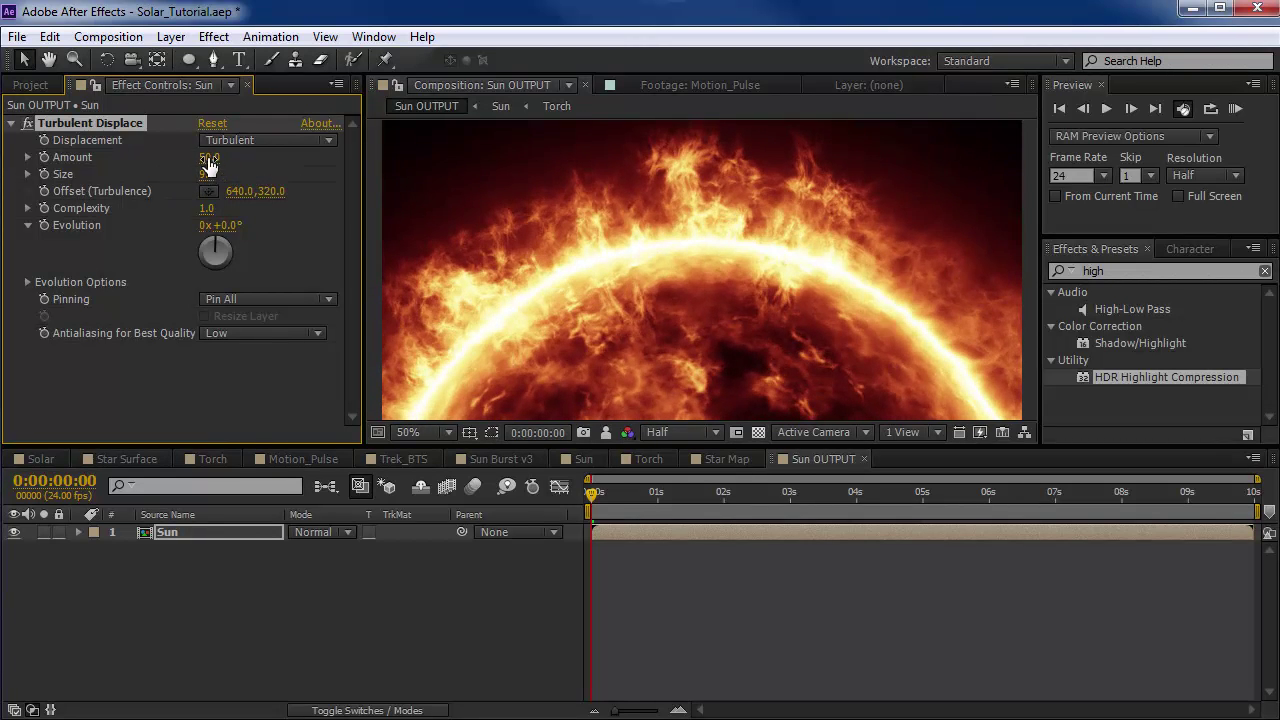
{"action": "mouse_move", "coordinate": [209, 157]}
{"action": "left_mouse_down"}
{"action": "mouse_move", "coordinate": [357, 151]}
{"action": "mouse_move", "coordinate": [205, 158]}
{"action": "mouse_move", "coordinate": [204, 174]}
{"action": "left_mouse_up"}
{"action": "left_click_drag", "start_coordinate": [240, 219], "coordinate": [804, 247]}
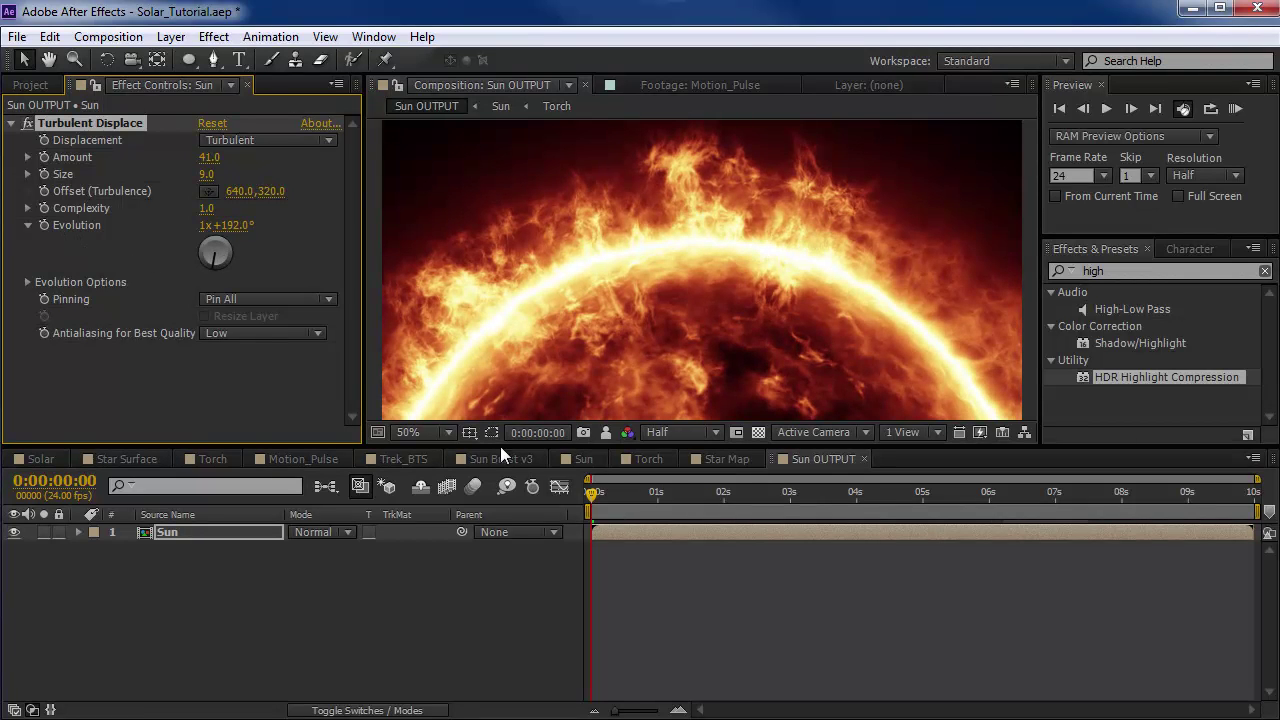
Step: Animate the Turbulent Displace Evolution from frame 0 to 2x+281° at 3 seconds, end the work area there, and preview the distortion
{"action": "left_click", "coordinate": [42, 225]}
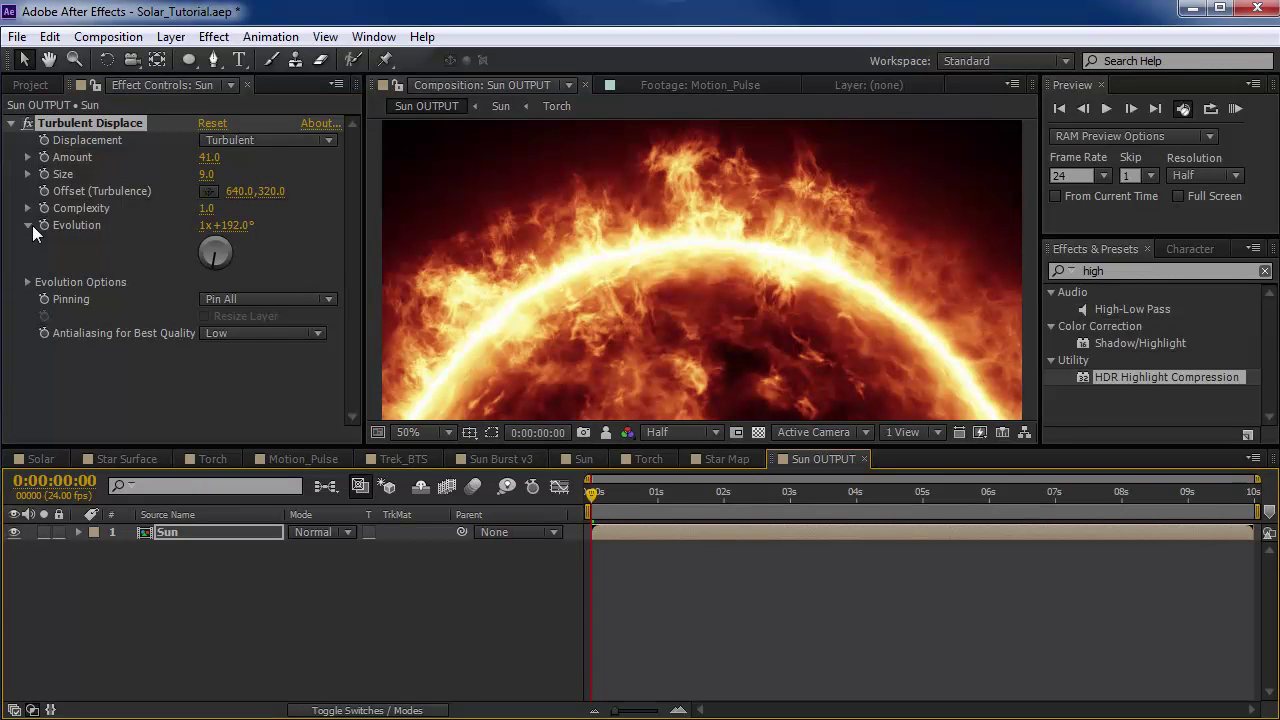
{"action": "left_click", "coordinate": [789, 496]}
{"action": "key", "text": "n"}
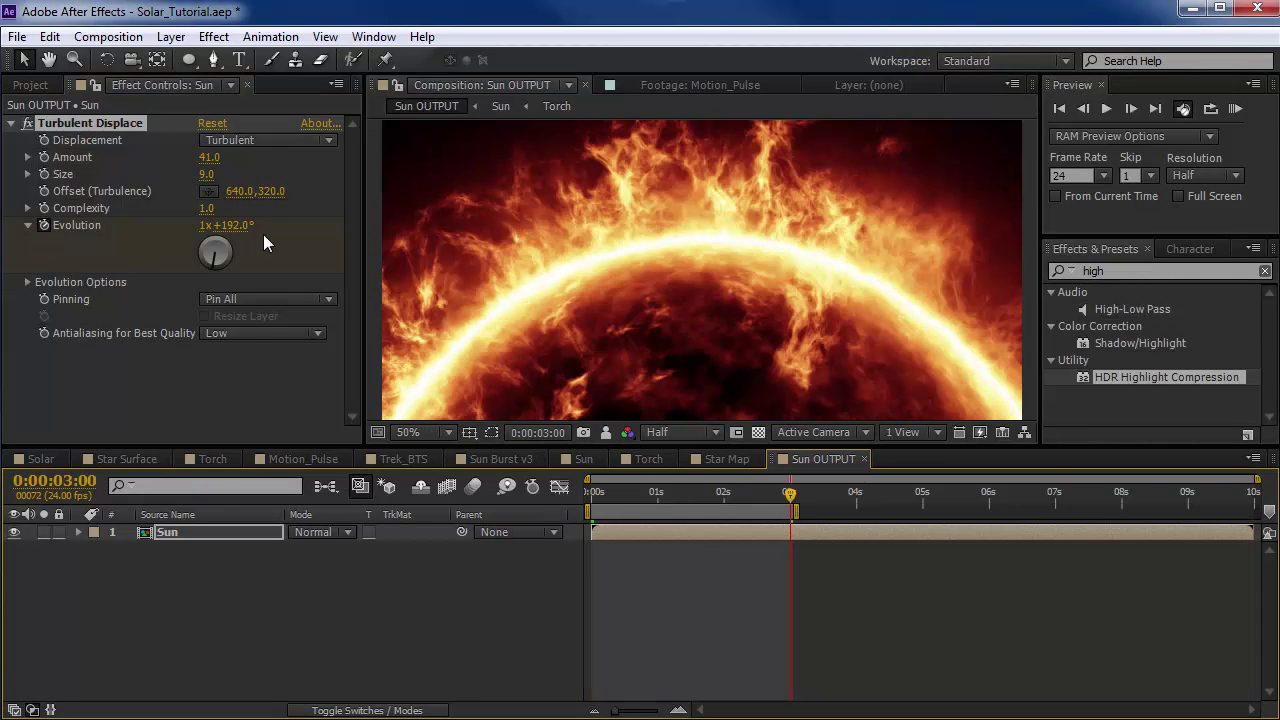
{"action": "left_click_drag", "start_coordinate": [228, 225], "coordinate": [800, 287]}
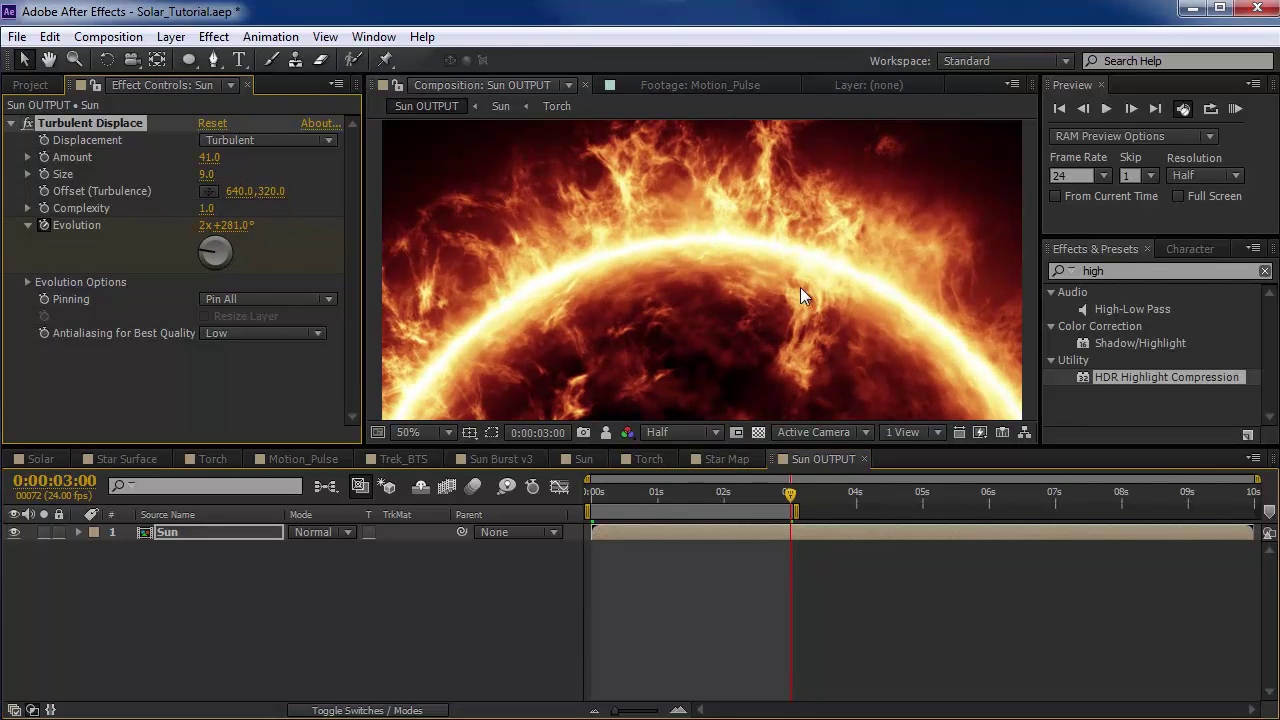
{"action": "key", "text": "KP_0"}
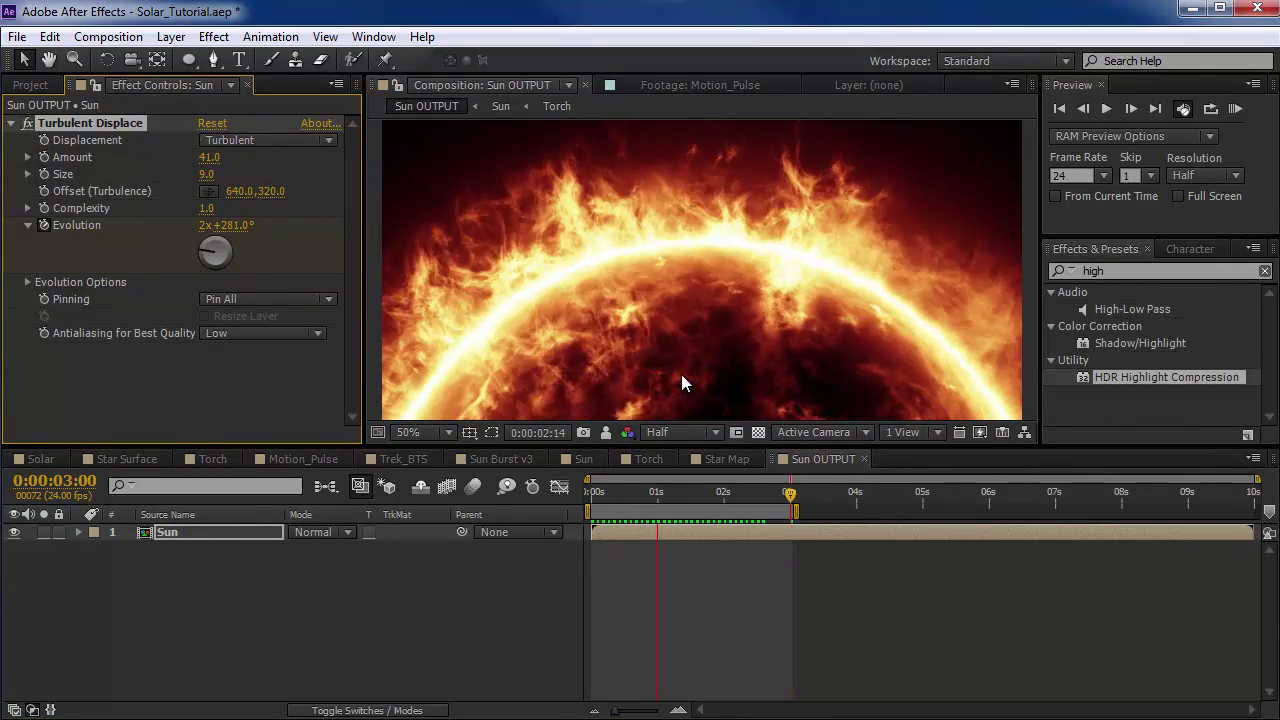
{"action": "key", "text": "space"}
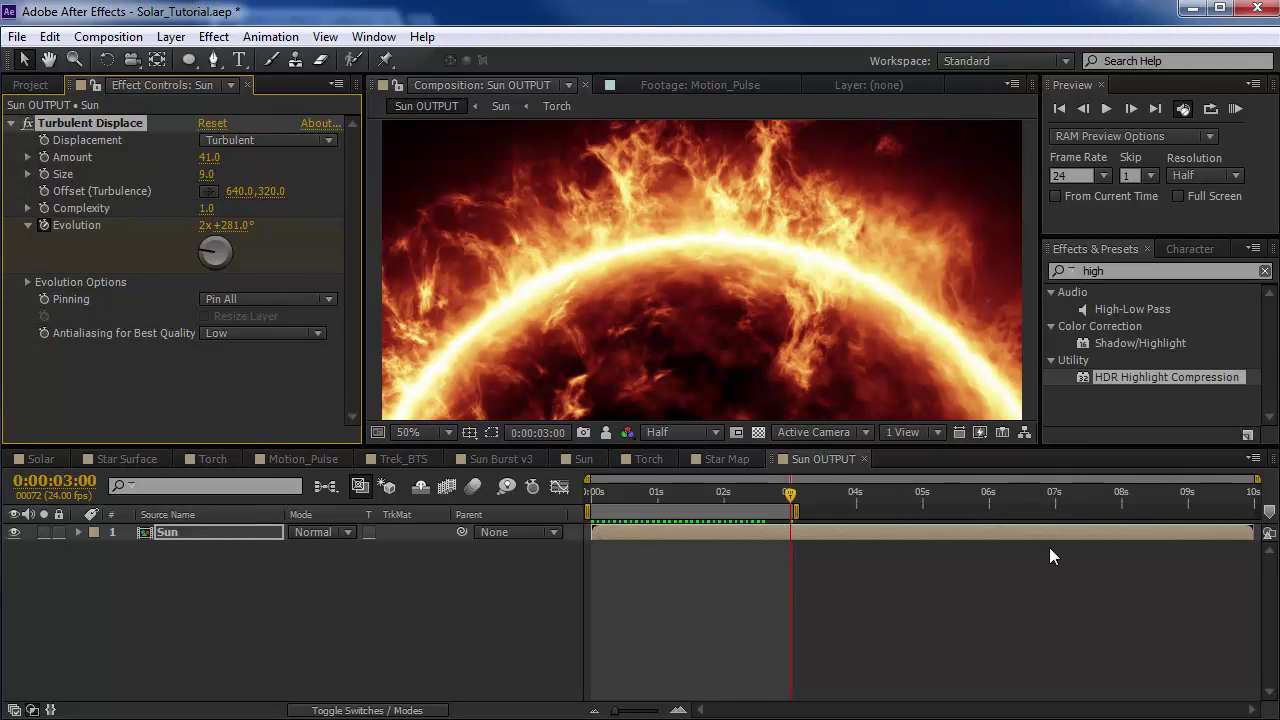
Step: View the Heat Distortion product page in the browser, return to After Effects, and apply Heat Distortion to the Sun layer
{"action": "key", "text": "alt+Tab"}
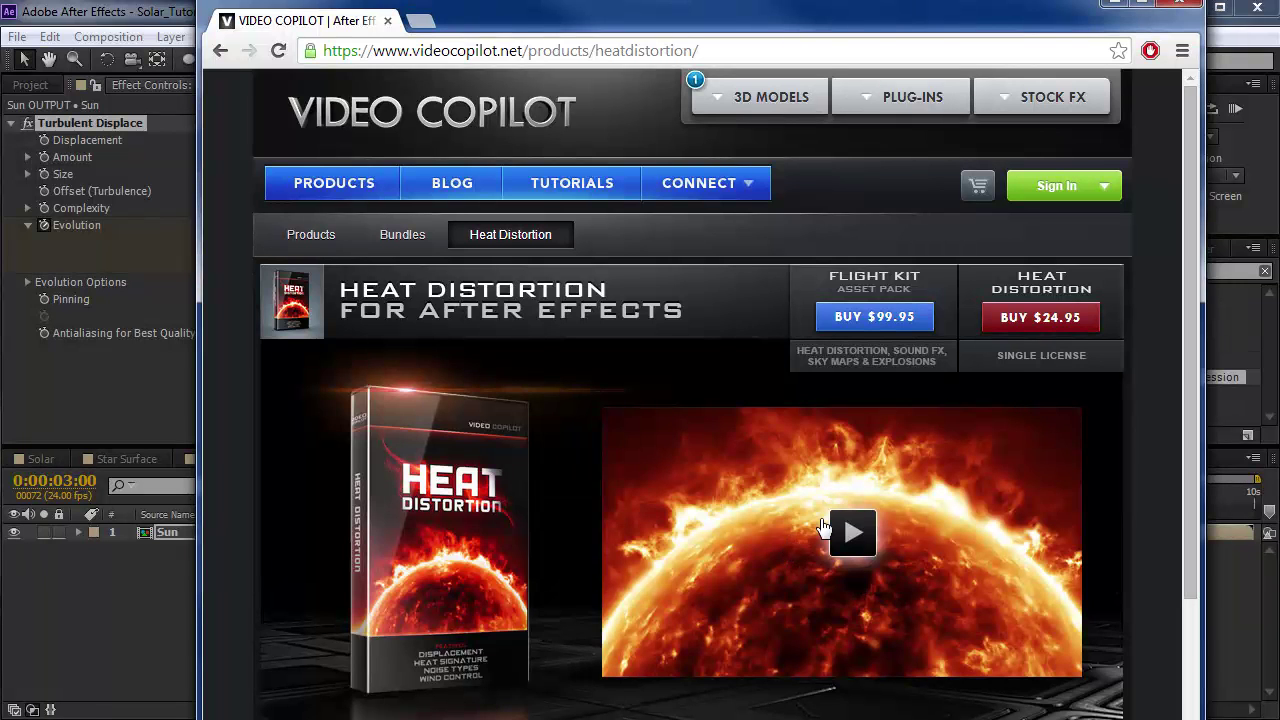
{"action": "left_click", "coordinate": [101, 594]}
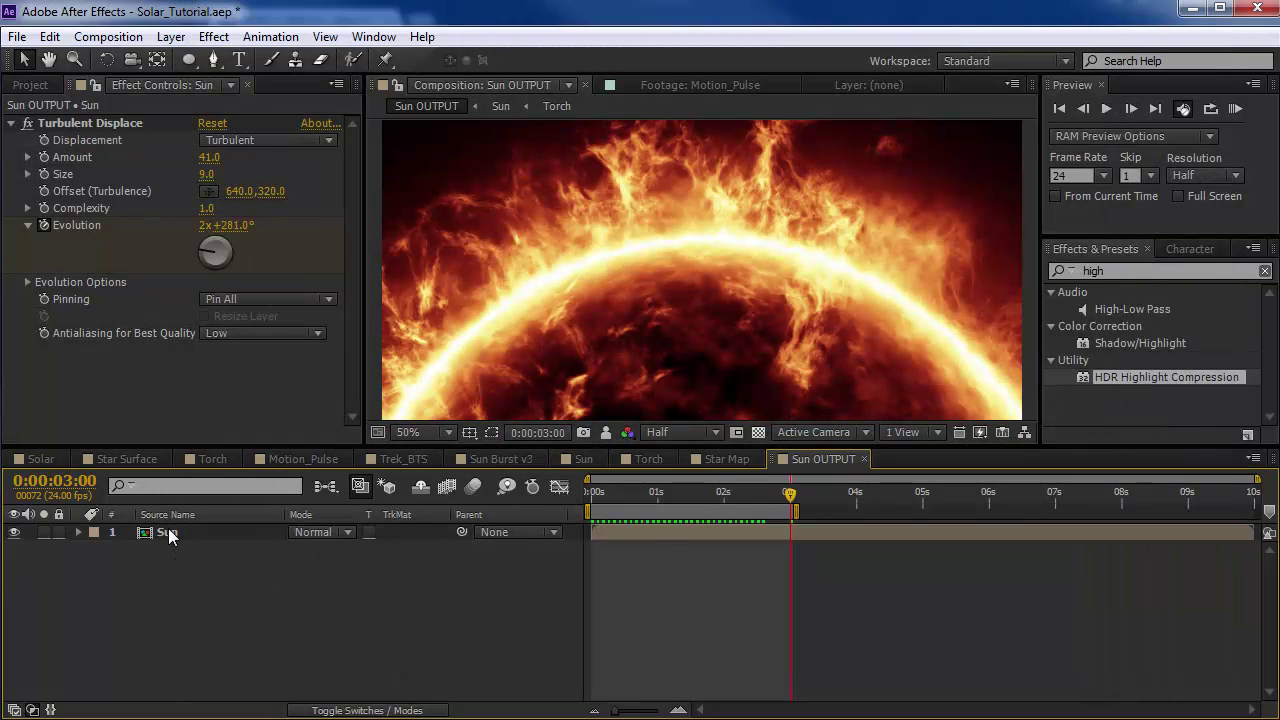
{"action": "left_click", "coordinate": [168, 533]}
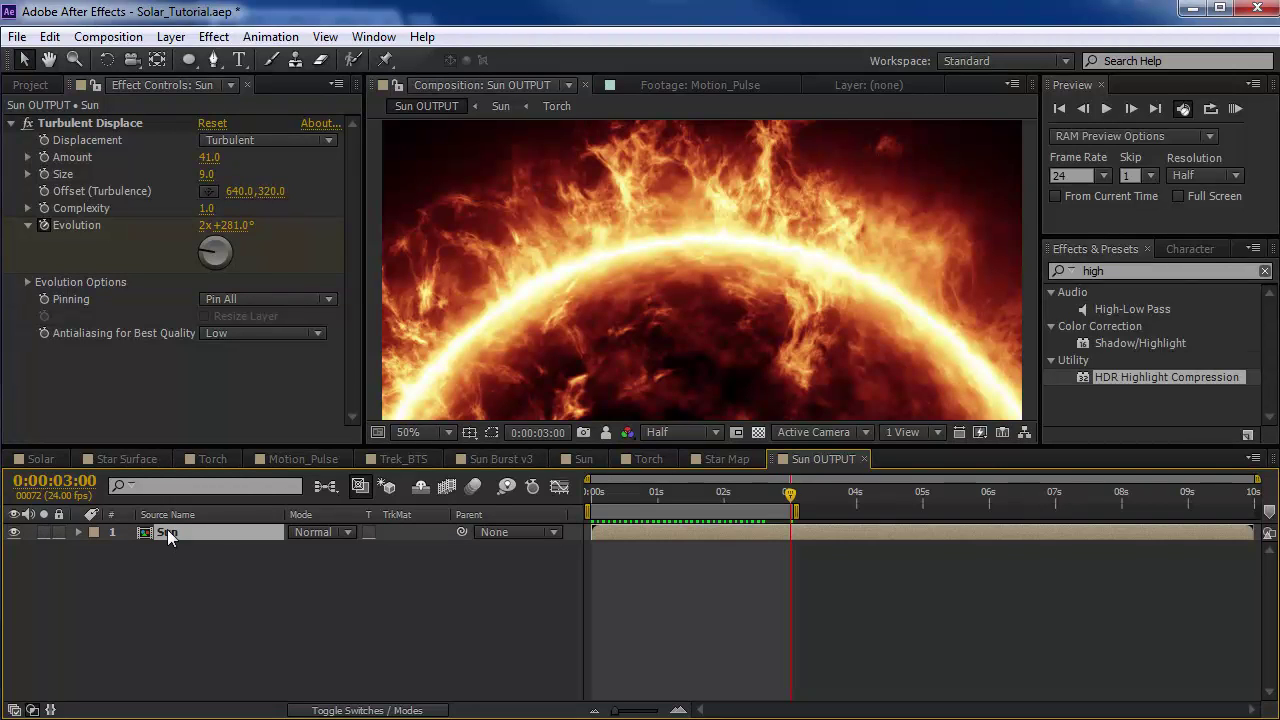
{"action": "left_click", "coordinate": [1110, 271]}
{"action": "type", "text": "heat d"}
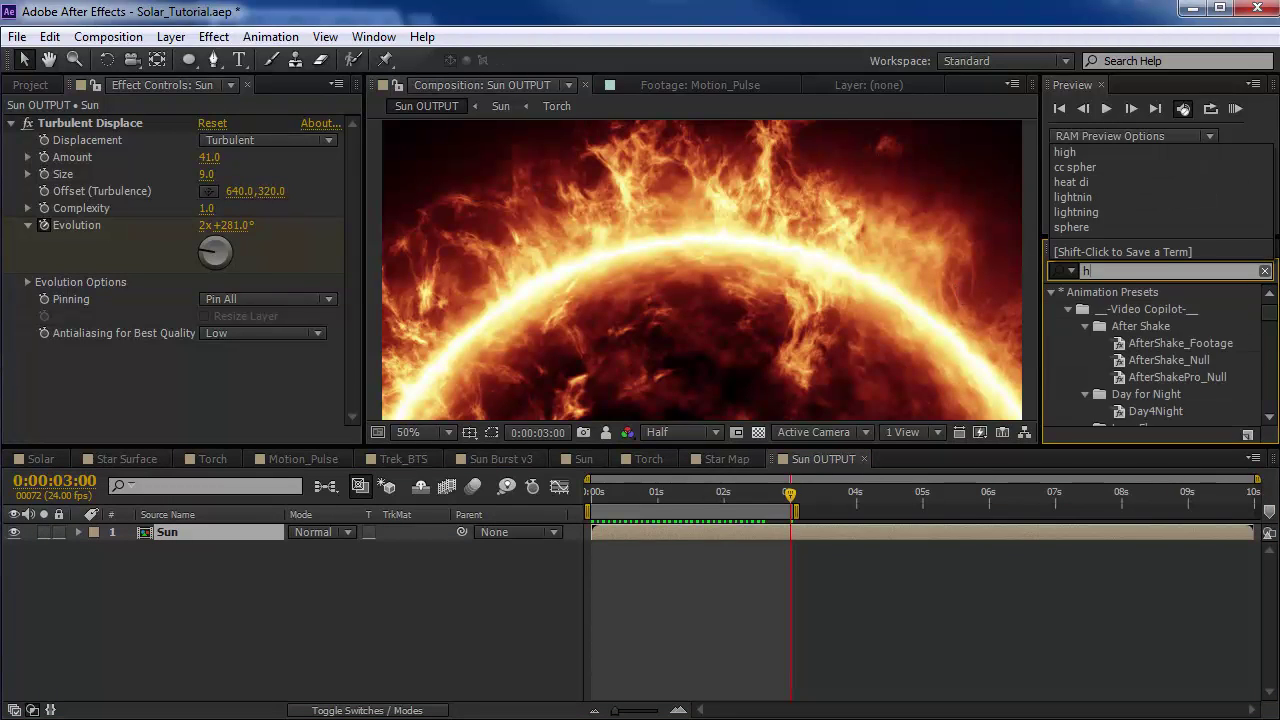
{"action": "left_click_drag", "start_coordinate": [1109, 311], "coordinate": [715, 533]}
{"action": "scroll", "coordinate": [22, 141], "scroll_direction": "up", "scroll_amount": 3}
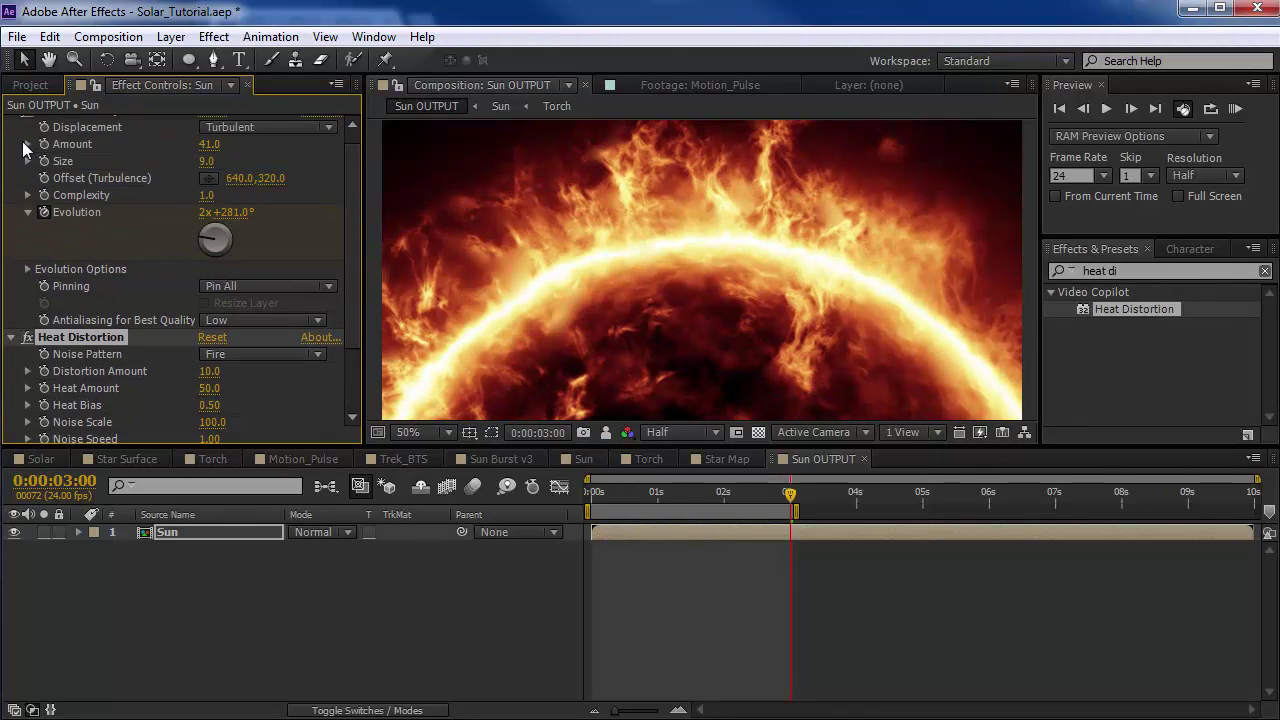
Step: Set Heat Distortion's Wind Direction to 0x+2.0°, inspect the sun at several frames, and preview the animation
{"action": "left_click", "coordinate": [12, 123]}
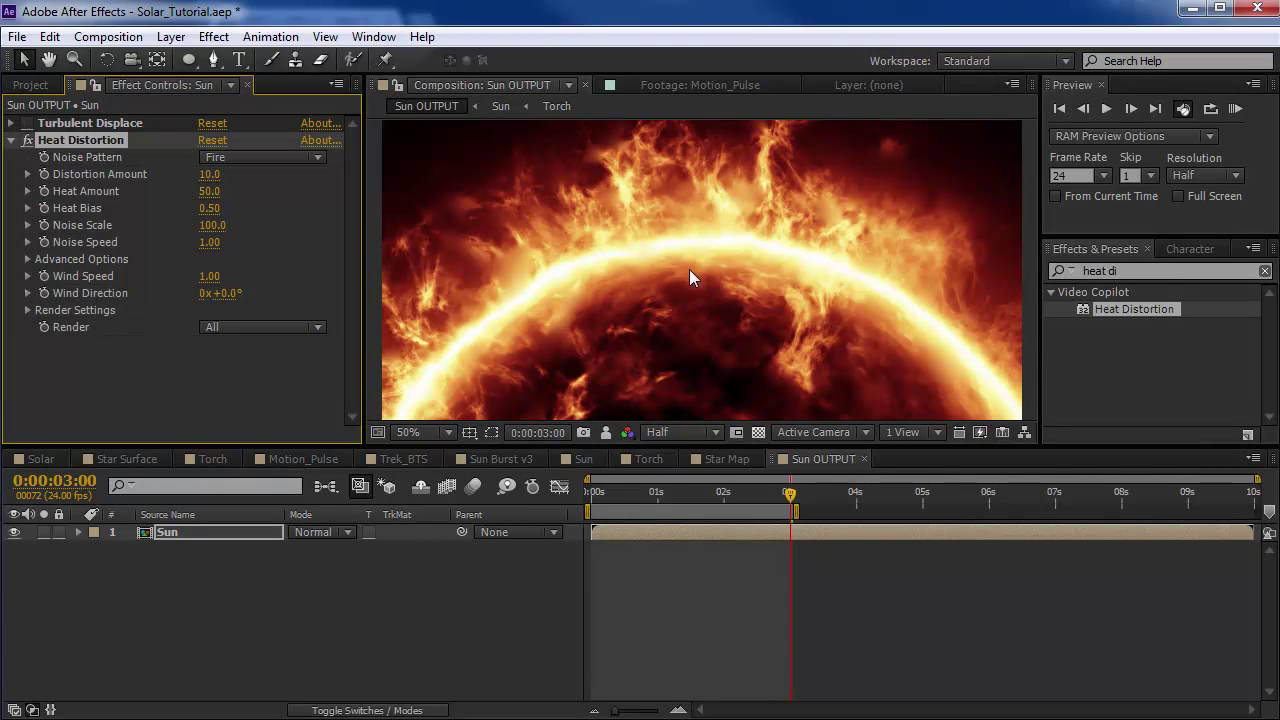
{"action": "key", "text": "space"}
{"action": "mouse_move", "coordinate": [634, 280]}
{"action": "left_mouse_down"}
{"action": "mouse_move", "coordinate": [706, 300]}
{"action": "mouse_move", "coordinate": [571, 323]}
{"action": "mouse_move", "coordinate": [621, 288]}
{"action": "left_mouse_up"}
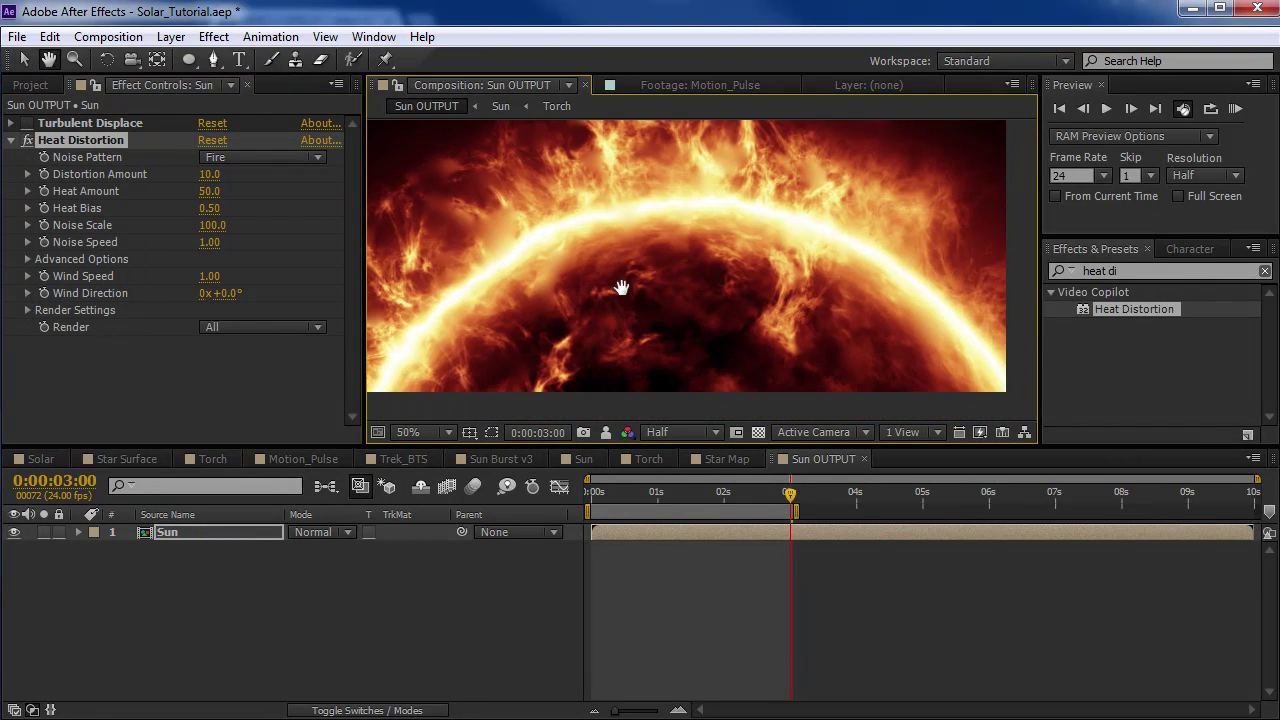
{"action": "left_click_drag", "start_coordinate": [621, 492], "coordinate": [679, 498]}
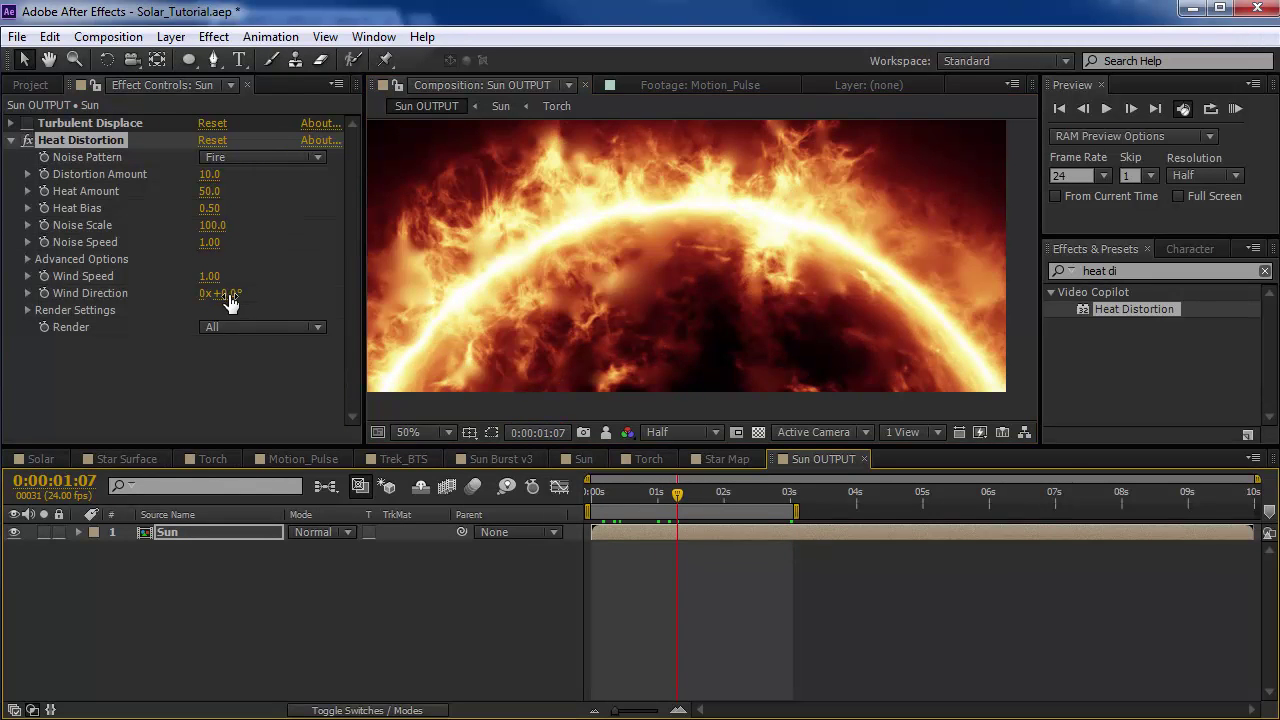
{"action": "left_click_drag", "start_coordinate": [228, 293], "coordinate": [232, 295]}
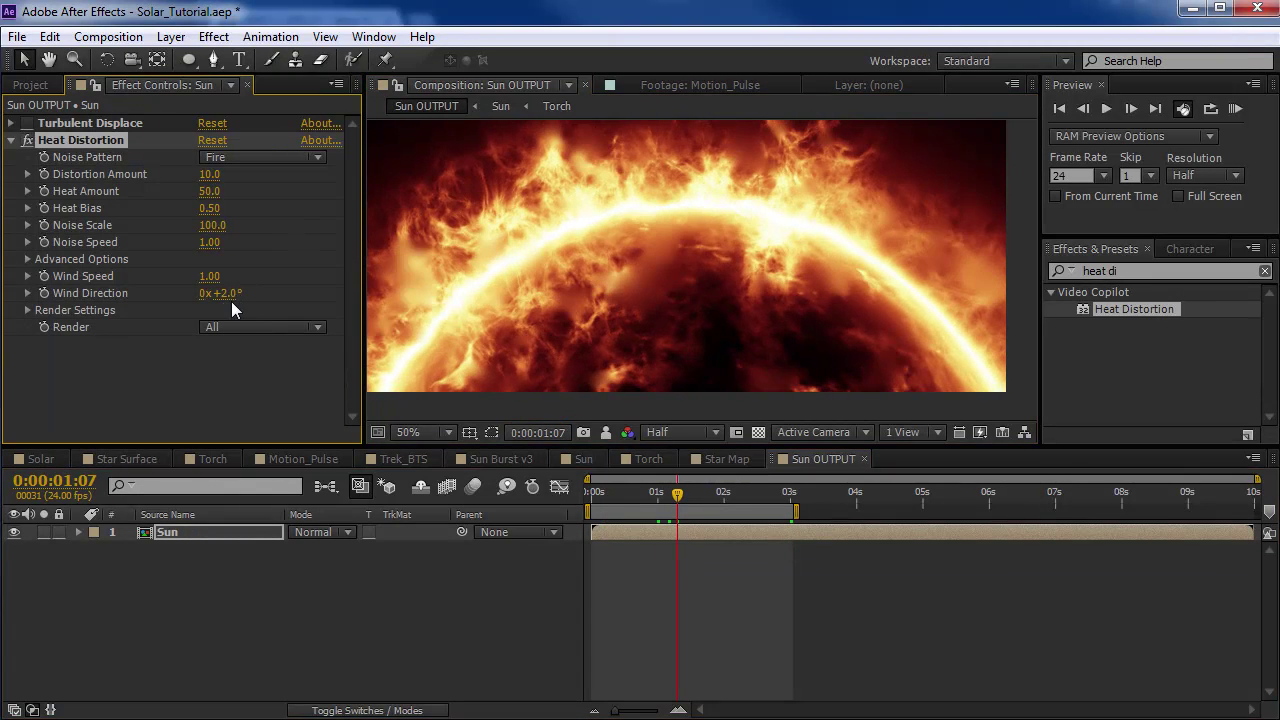
{"action": "scroll", "coordinate": [714, 292], "scroll_direction": "up", "scroll_amount": 2}
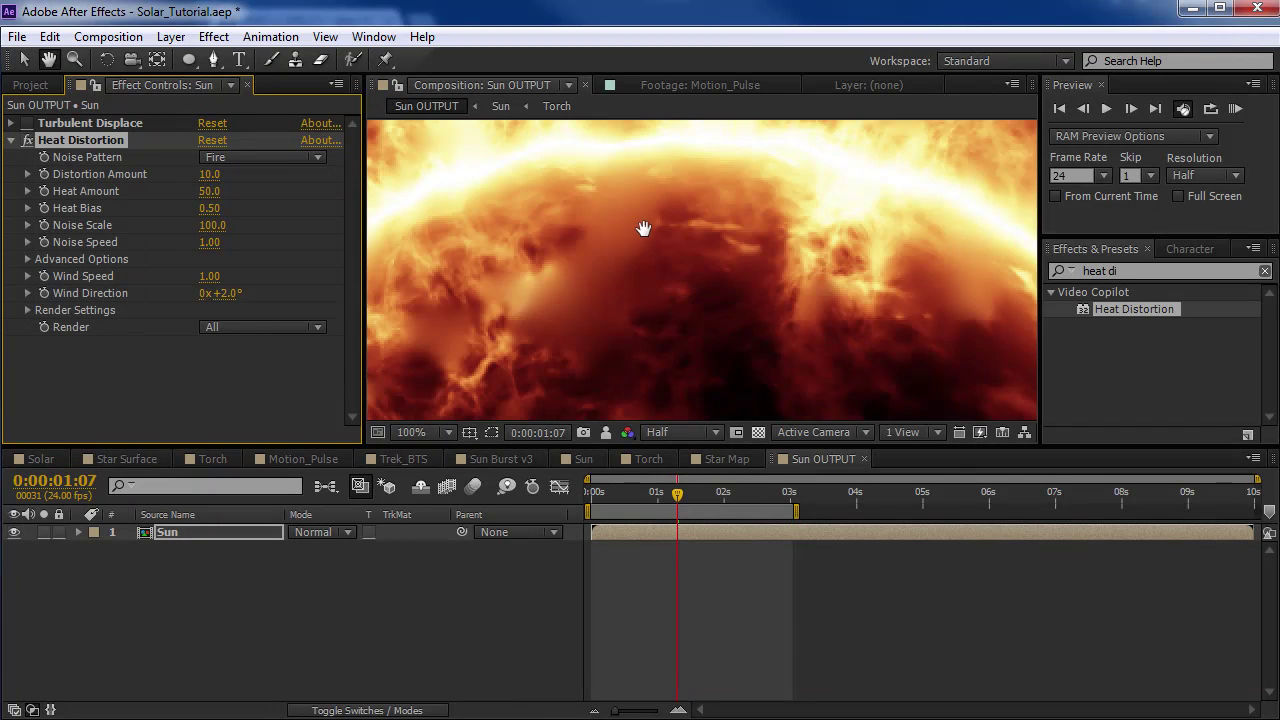
{"action": "left_click_drag", "start_coordinate": [646, 223], "coordinate": [683, 350]}
{"action": "scroll", "coordinate": [645, 325], "scroll_direction": "down", "scroll_amount": 2}
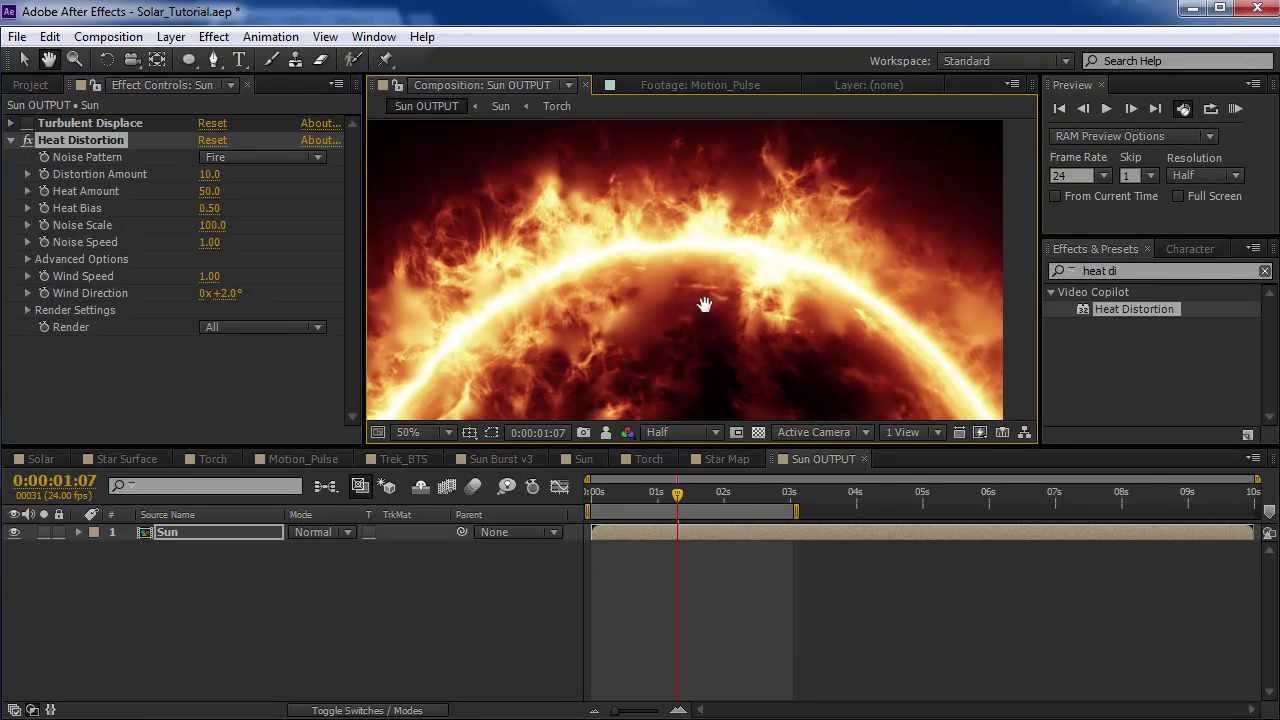
{"action": "left_click", "coordinate": [642, 497]}
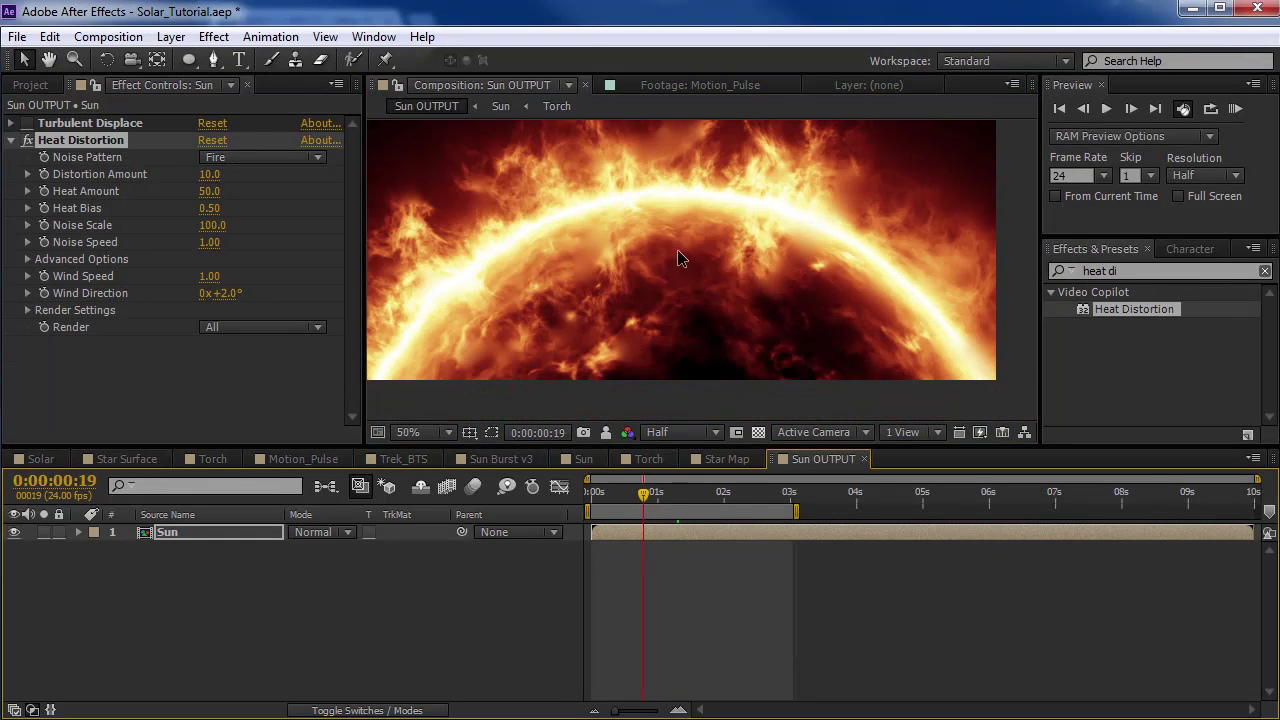
{"action": "left_click_drag", "start_coordinate": [677, 249], "coordinate": [726, 285]}
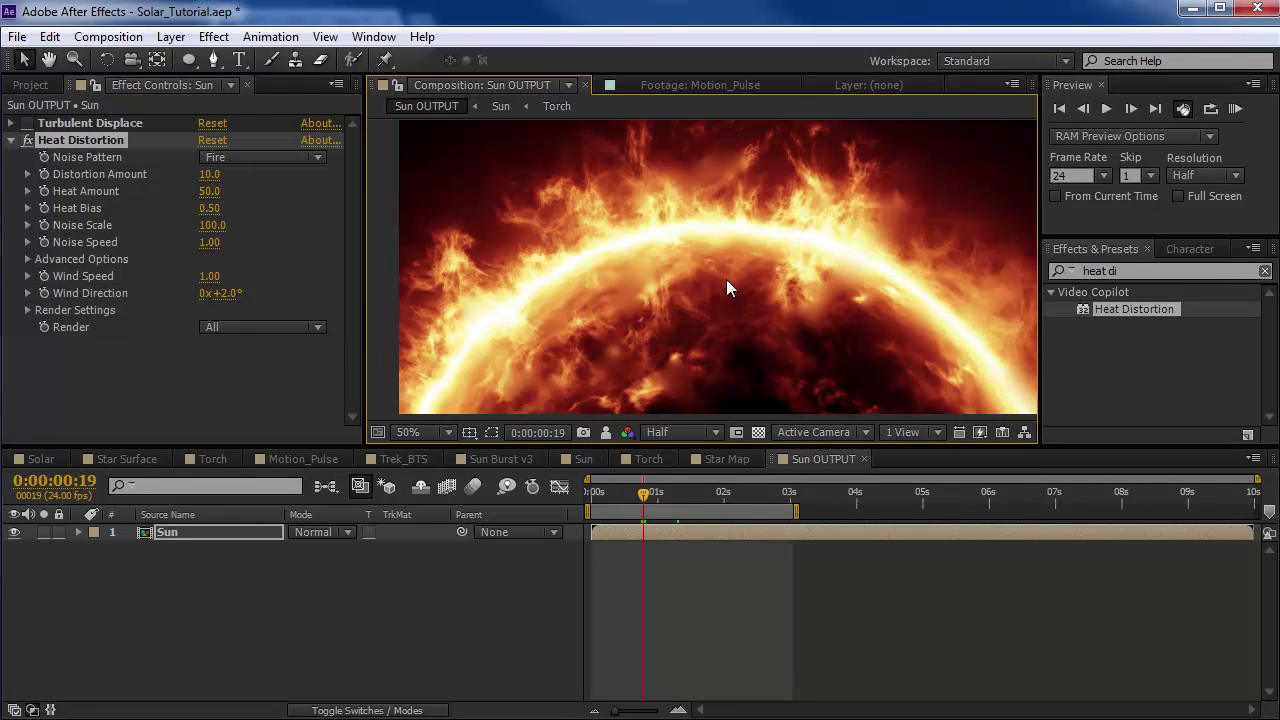
{"action": "key", "text": "0"}
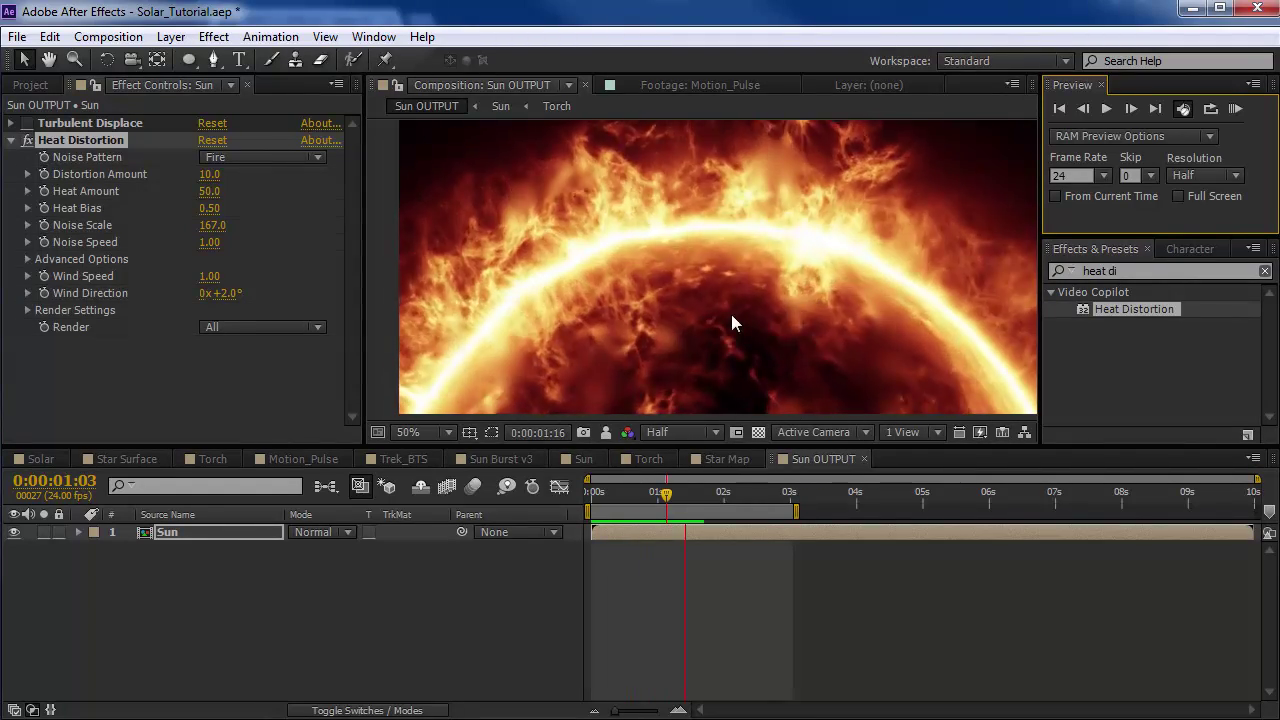
Step: Try the Smoke and Incendiary noise patterns in Heat Distortion and lower its Noise Scale to 107
{"action": "left_click", "coordinate": [241, 175]}
{"action": "left_click", "coordinate": [250, 158]}
{"action": "left_click", "coordinate": [250, 200]}
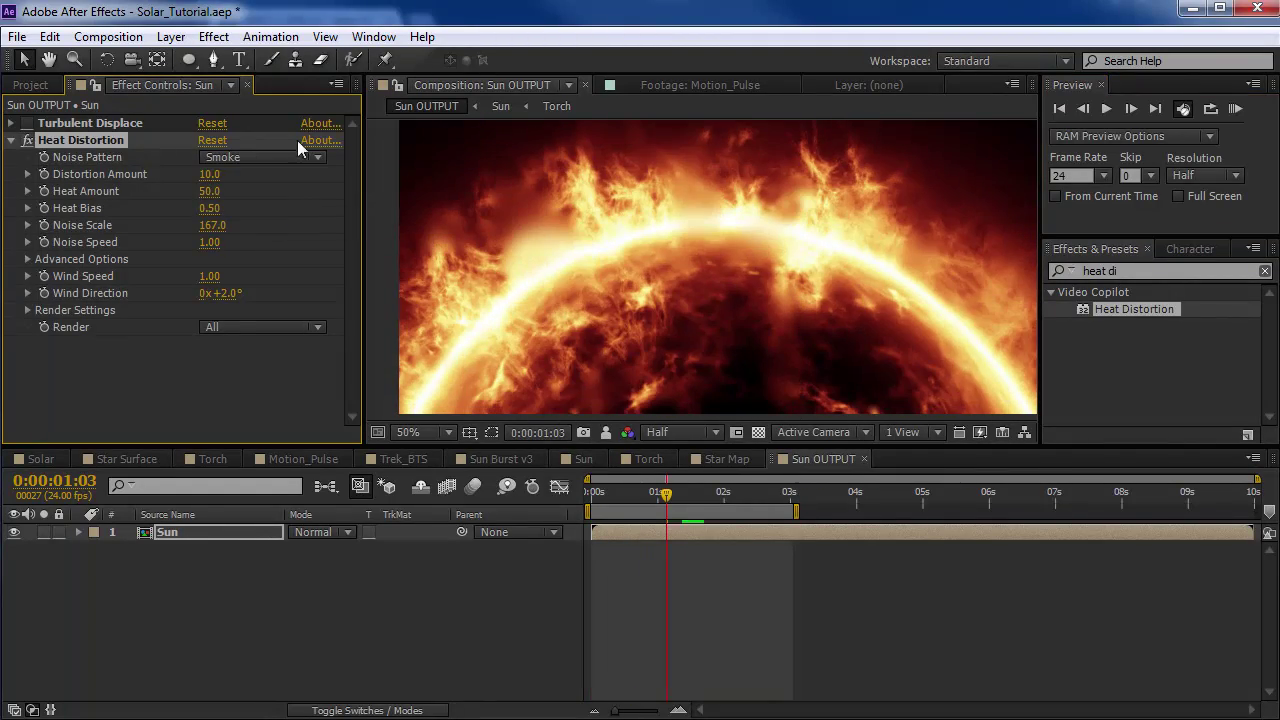
{"action": "left_click", "coordinate": [262, 157]}
{"action": "left_click", "coordinate": [257, 222]}
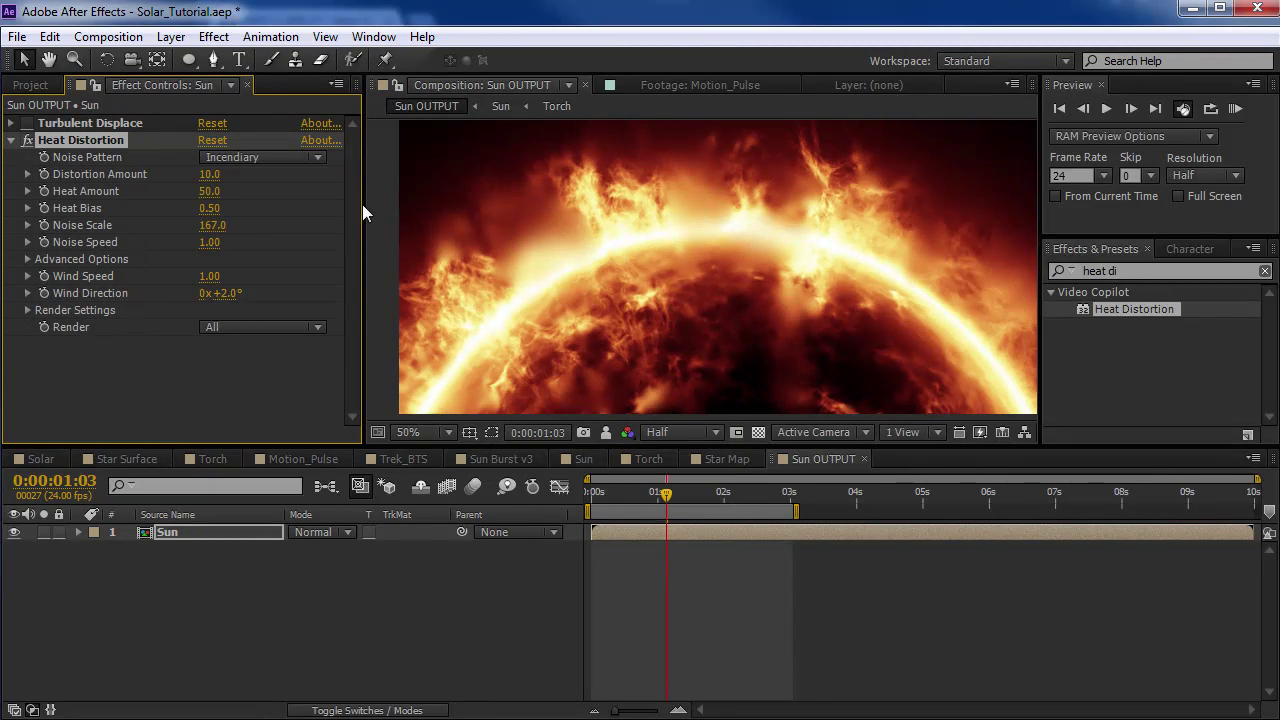
{"action": "left_click_drag", "start_coordinate": [214, 226], "coordinate": [157, 230]}
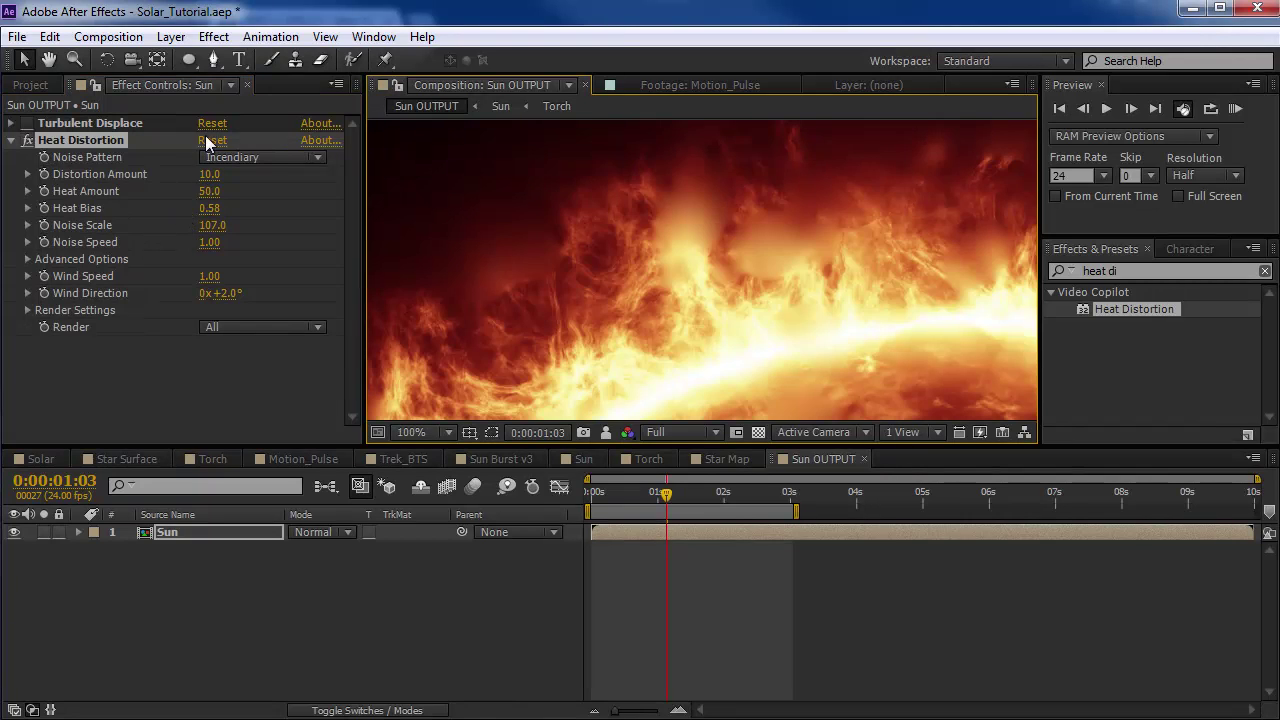
Step: Reset Heat Distortion and set its Heat Amount to 25, Heat Bias to 0.49 and Noise Scale to 104
{"action": "left_click", "coordinate": [208, 140]}
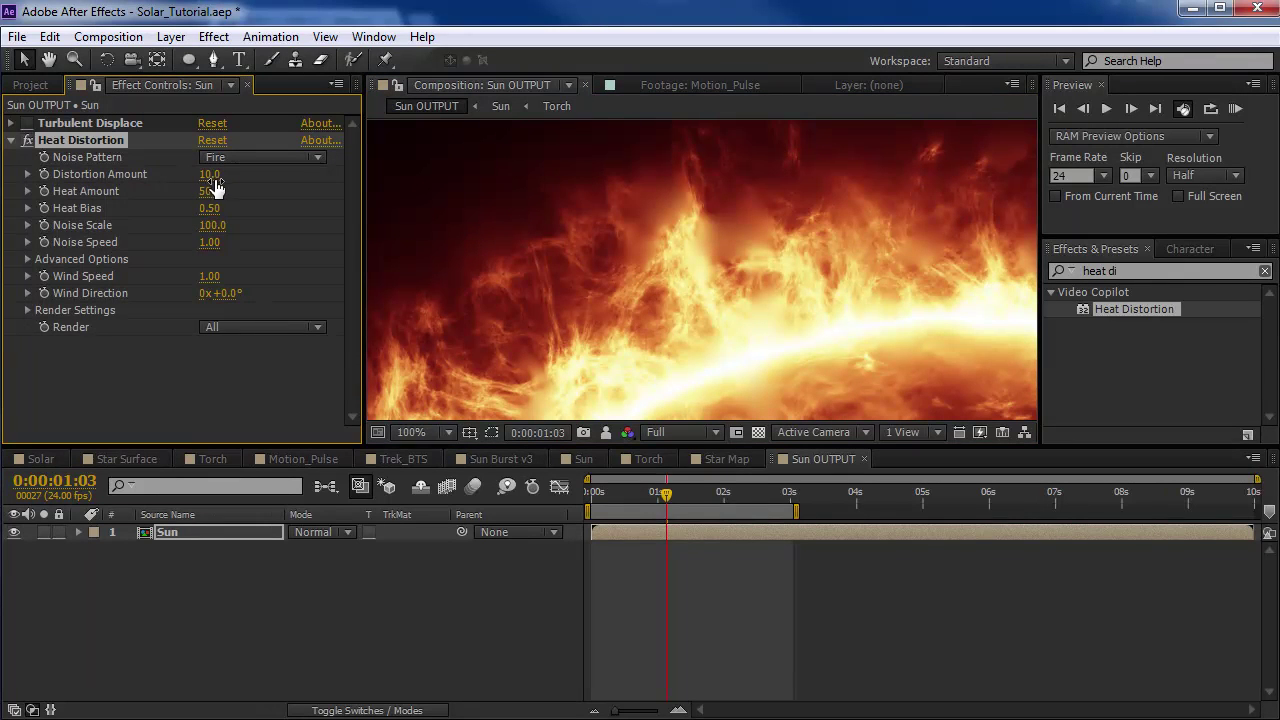
{"action": "left_click_drag", "start_coordinate": [208, 176], "coordinate": [234, 183]}
{"action": "key", "text": "ctrl+z"}
{"action": "left_click_drag", "start_coordinate": [214, 191], "coordinate": [185, 192]}
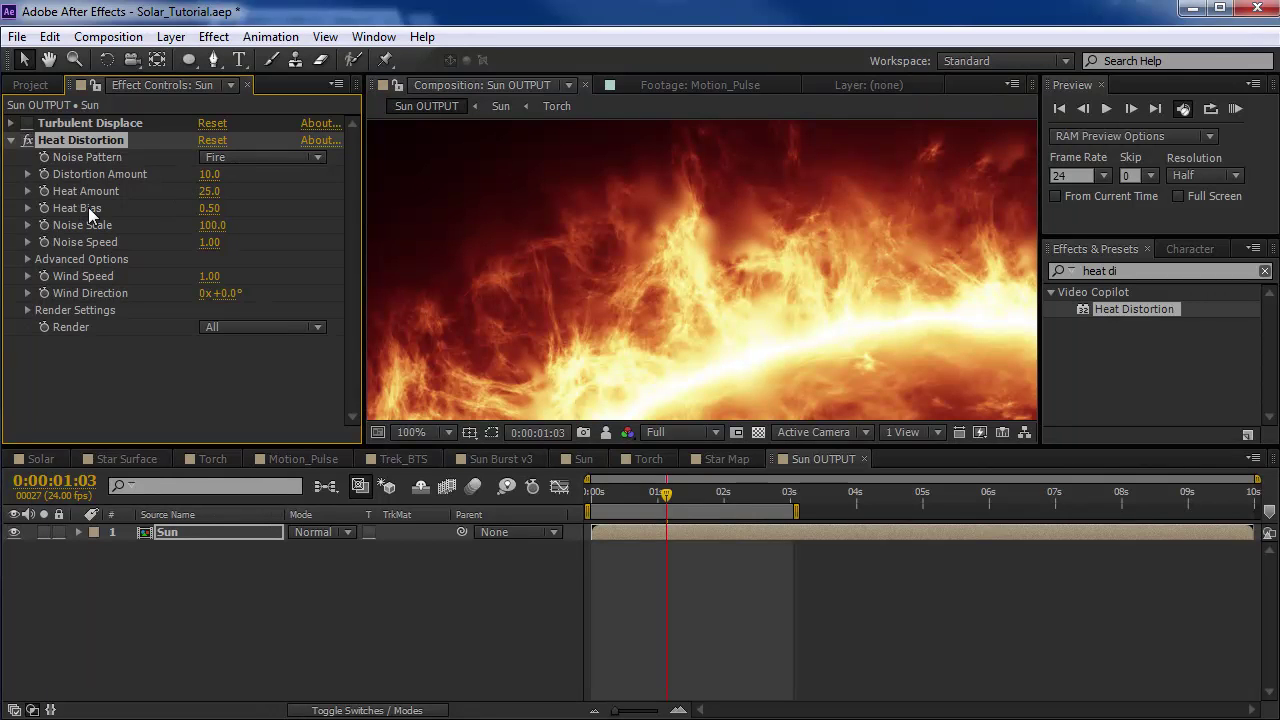
{"action": "mouse_move", "coordinate": [208, 212]}
{"action": "left_mouse_down"}
{"action": "mouse_move", "coordinate": [178, 206]}
{"action": "mouse_move", "coordinate": [214, 205]}
{"action": "left_mouse_up"}
{"action": "key", "text": "h"}
{"action": "key", "text": "v"}
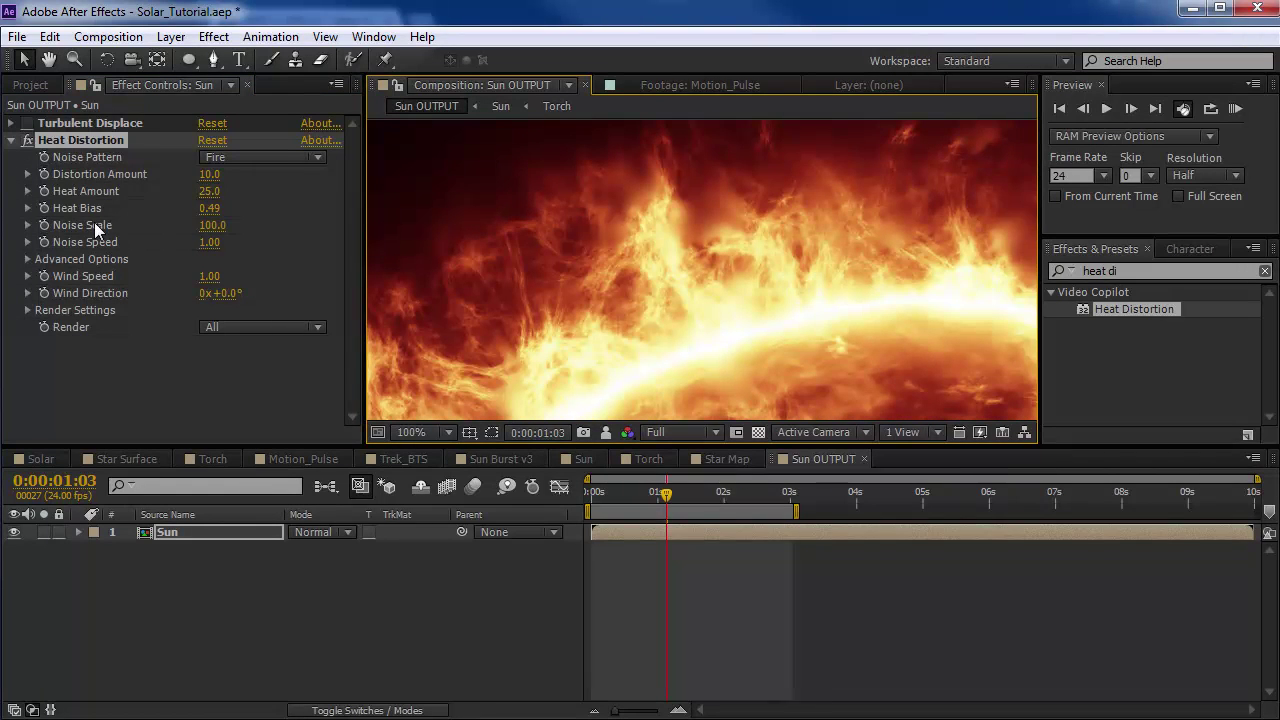
{"action": "mouse_move", "coordinate": [214, 230]}
{"action": "left_mouse_down"}
{"action": "mouse_move", "coordinate": [166, 225]}
{"action": "mouse_move", "coordinate": [216, 225]}
{"action": "left_mouse_up"}
{"action": "scroll", "coordinate": [691, 286], "scroll_direction": "down", "scroll_amount": 2}
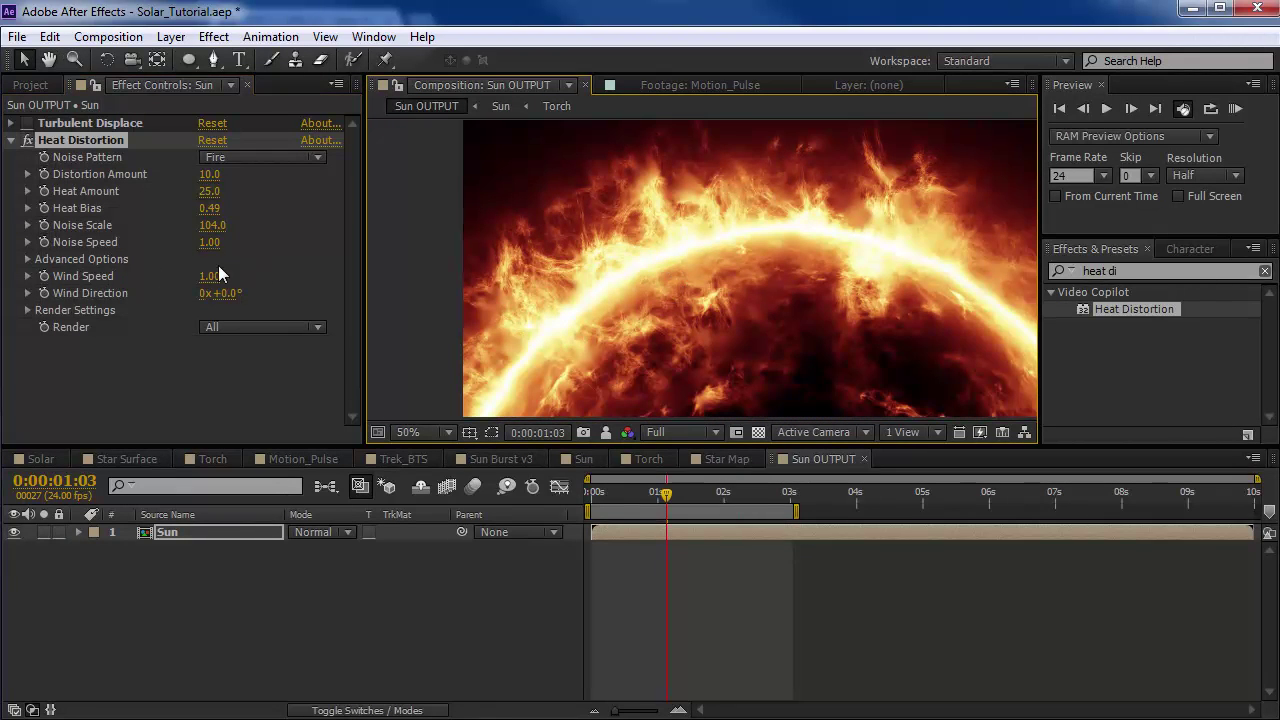
Step: Set Heat Distortion to the Incendiary noise pattern with Noise Scale 97 and look through its advanced options
{"action": "left_click", "coordinate": [239, 157]}
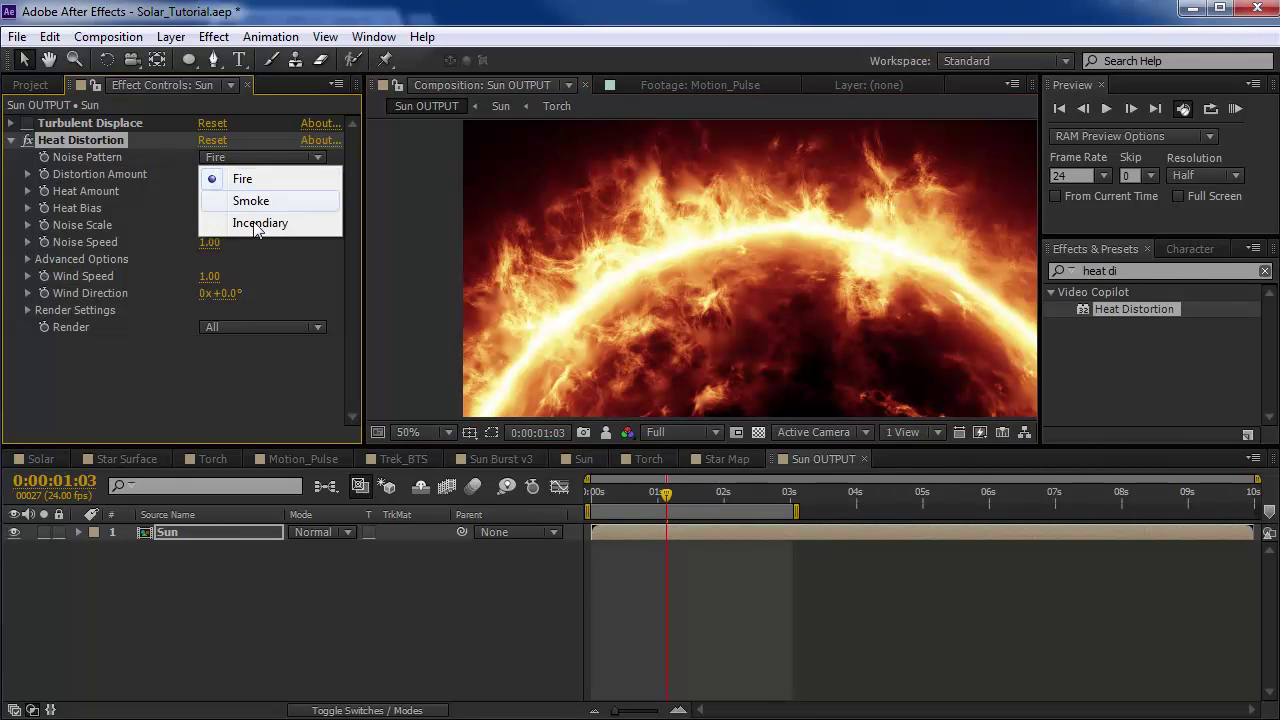
{"action": "left_click", "coordinate": [262, 220]}
{"action": "key", "text": "h"}
{"action": "left_click_drag", "start_coordinate": [799, 258], "coordinate": [729, 277]}
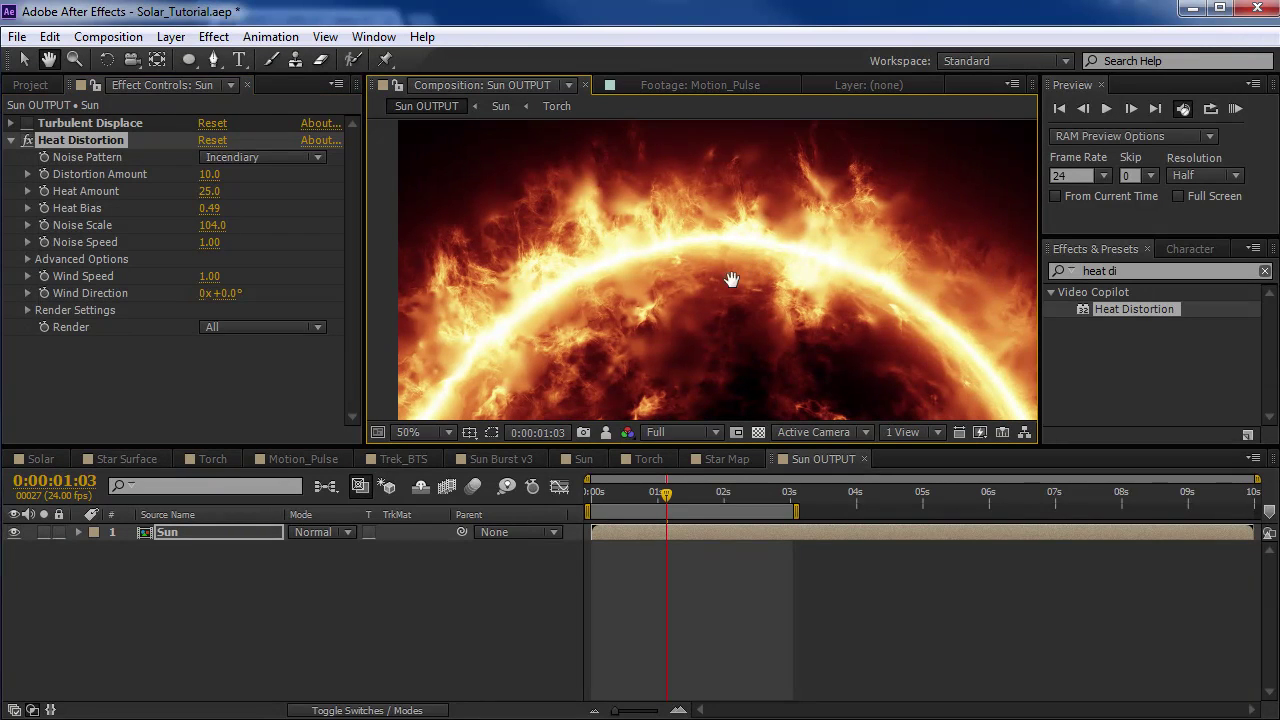
{"action": "key", "text": "v"}
{"action": "mouse_move", "coordinate": [209, 236]}
{"action": "left_mouse_down"}
{"action": "mouse_move", "coordinate": [197, 224]}
{"action": "mouse_move", "coordinate": [218, 224]}
{"action": "left_mouse_up"}
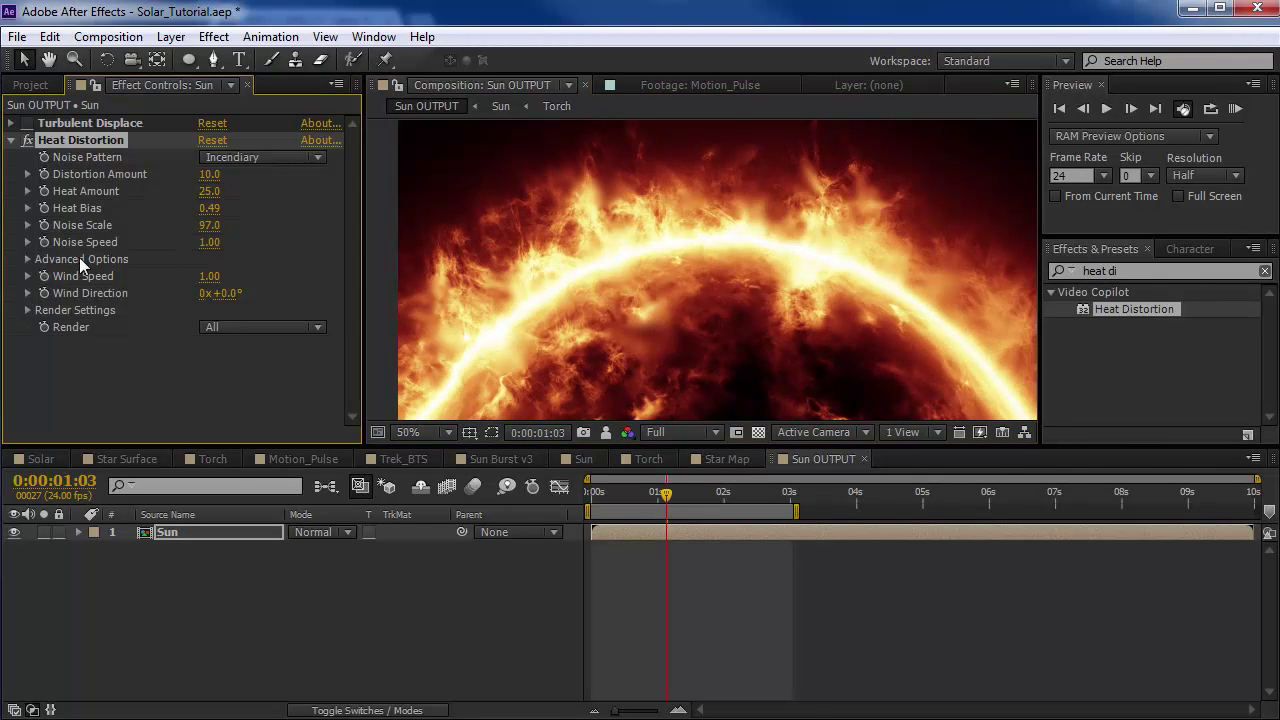
{"action": "left_click", "coordinate": [22, 259]}
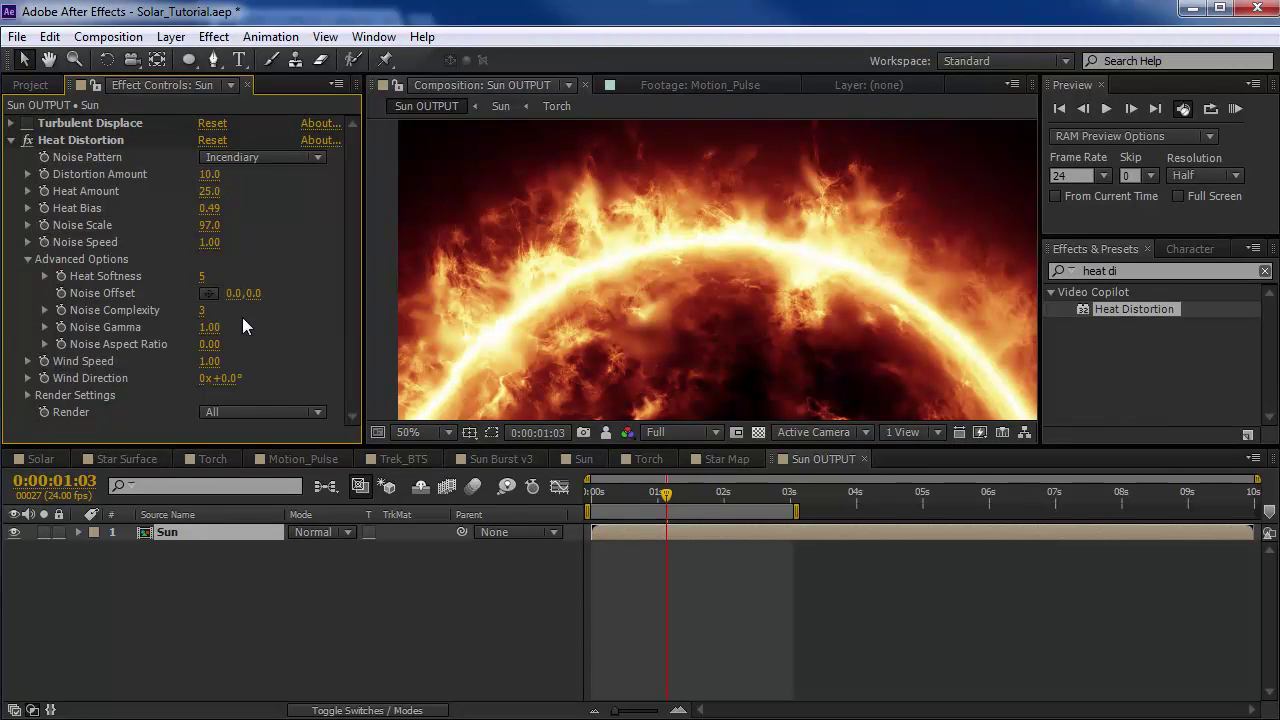
{"action": "left_click", "coordinate": [28, 259]}
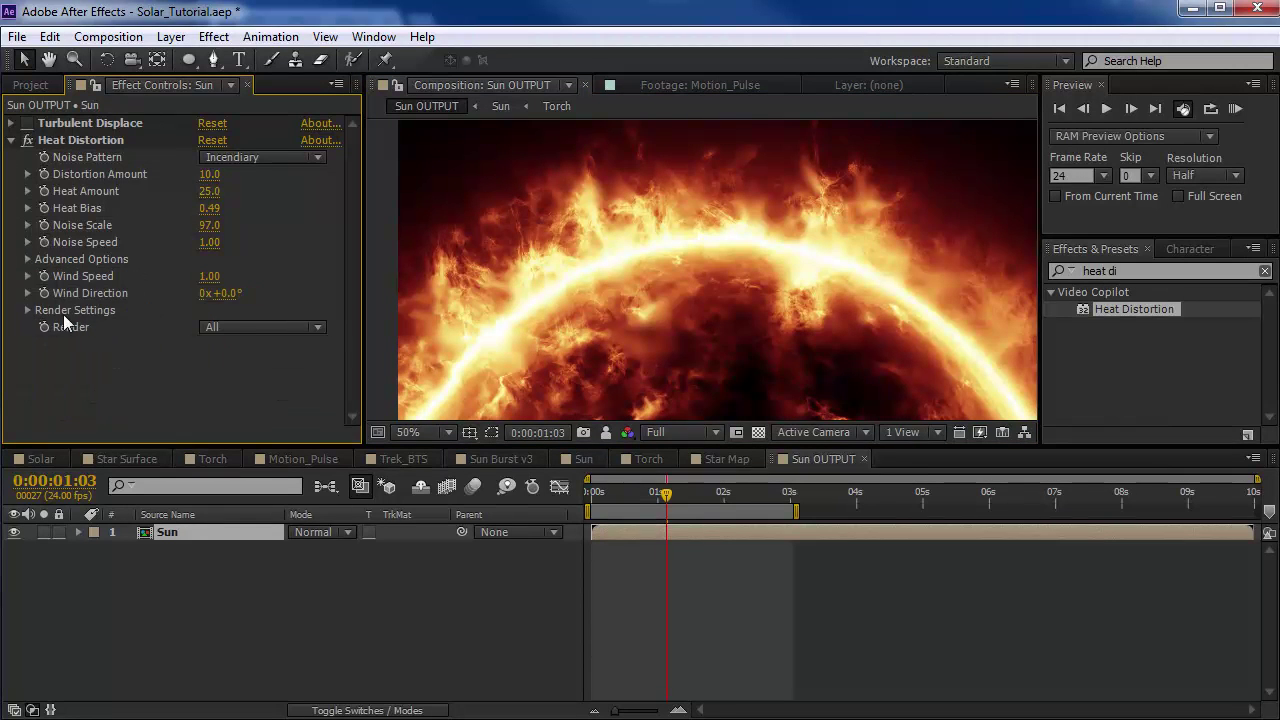
Step: Remove the Heat Distortion effect from the nested Sun layer
{"action": "left_click", "coordinate": [93, 140]}
{"action": "key", "text": "Delete"}
{"action": "left_click", "coordinate": [689, 190]}
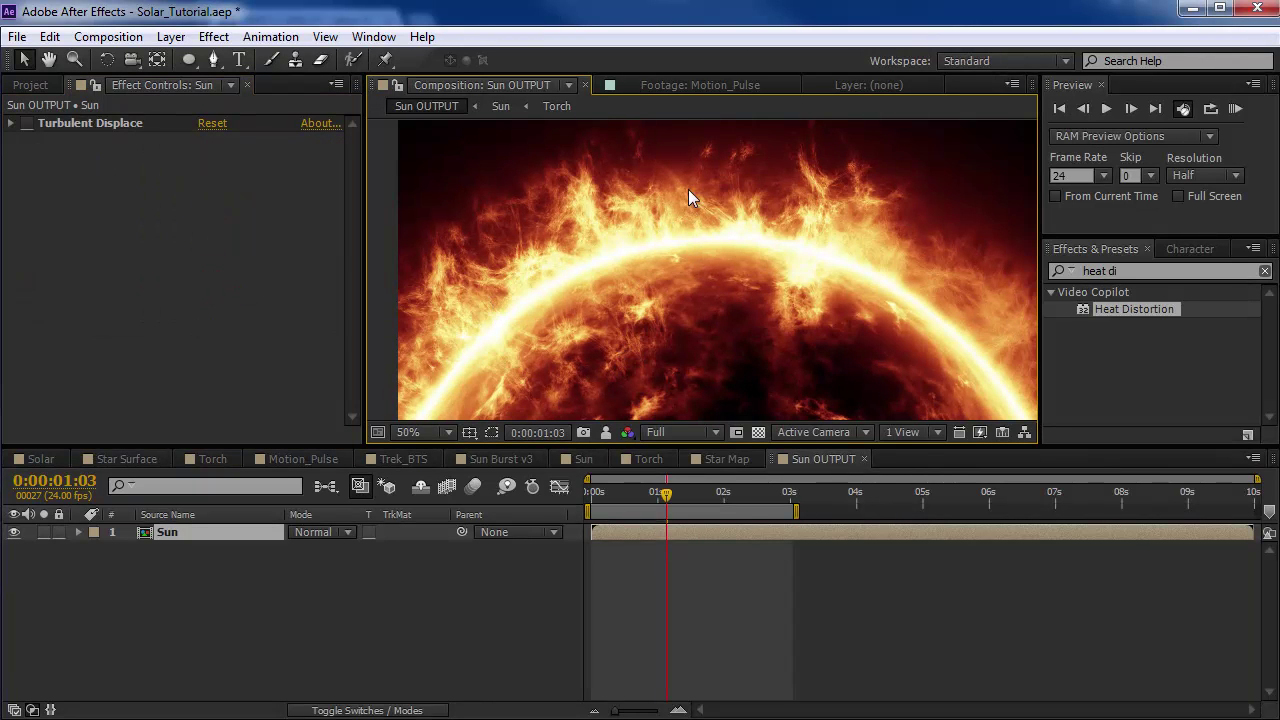
Step: Open the Sun composition at frame 0 and set its viewer resolution to Half
{"action": "left_click", "coordinate": [575, 453]}
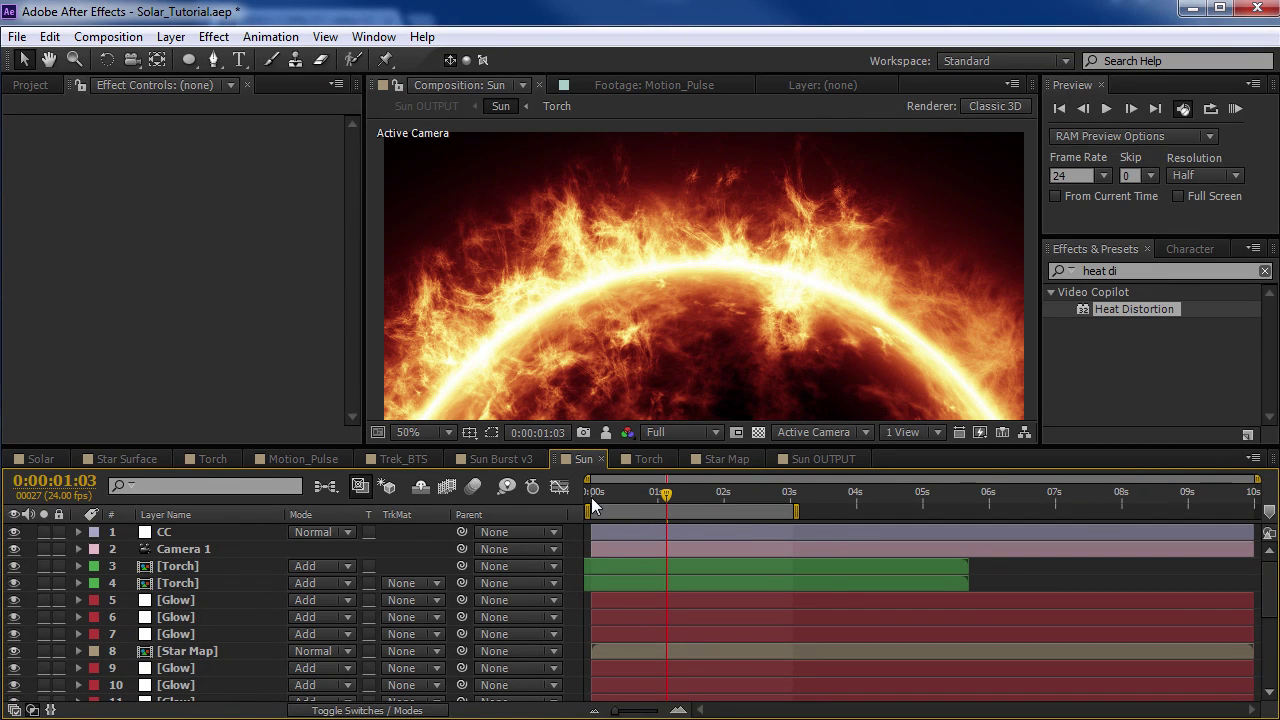
{"action": "left_click", "coordinate": [591, 498]}
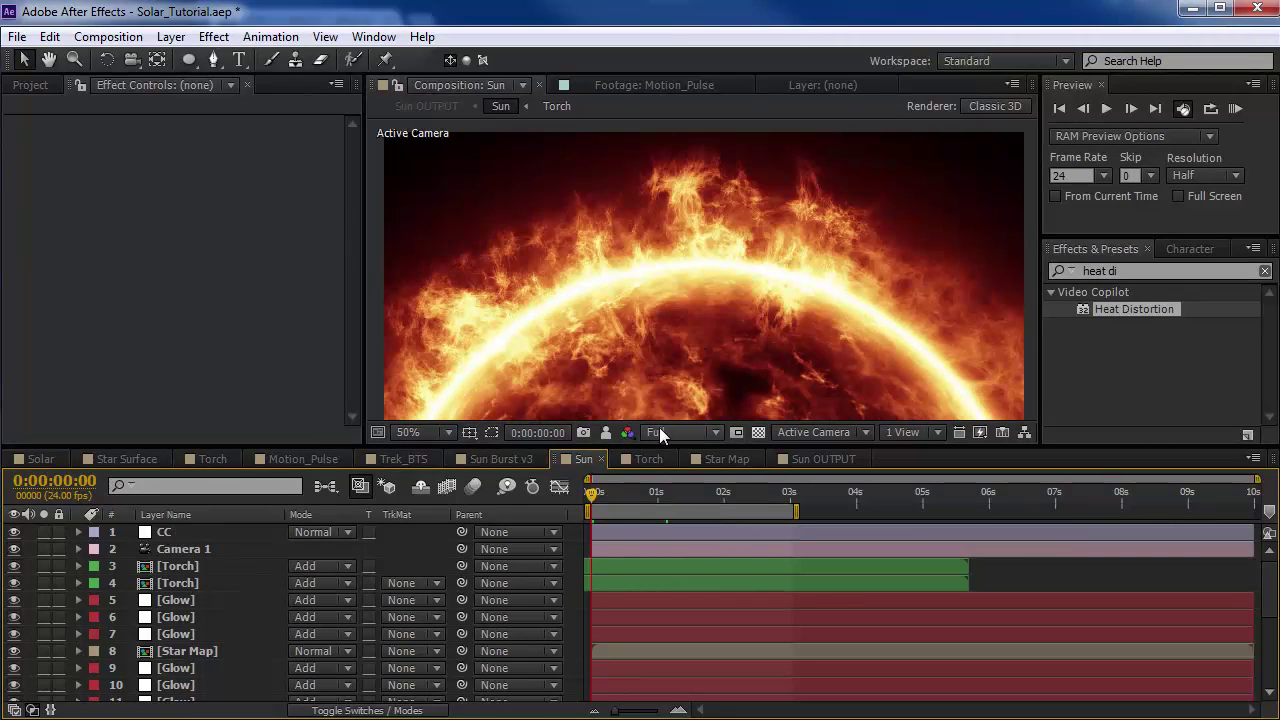
{"action": "left_click", "coordinate": [660, 432]}
{"action": "left_click", "coordinate": [668, 452]}
Step: Add the Exposure effect to the CC adjustment layer and place it above HDR Highlight Compression
{"action": "left_click", "coordinate": [187, 534]}
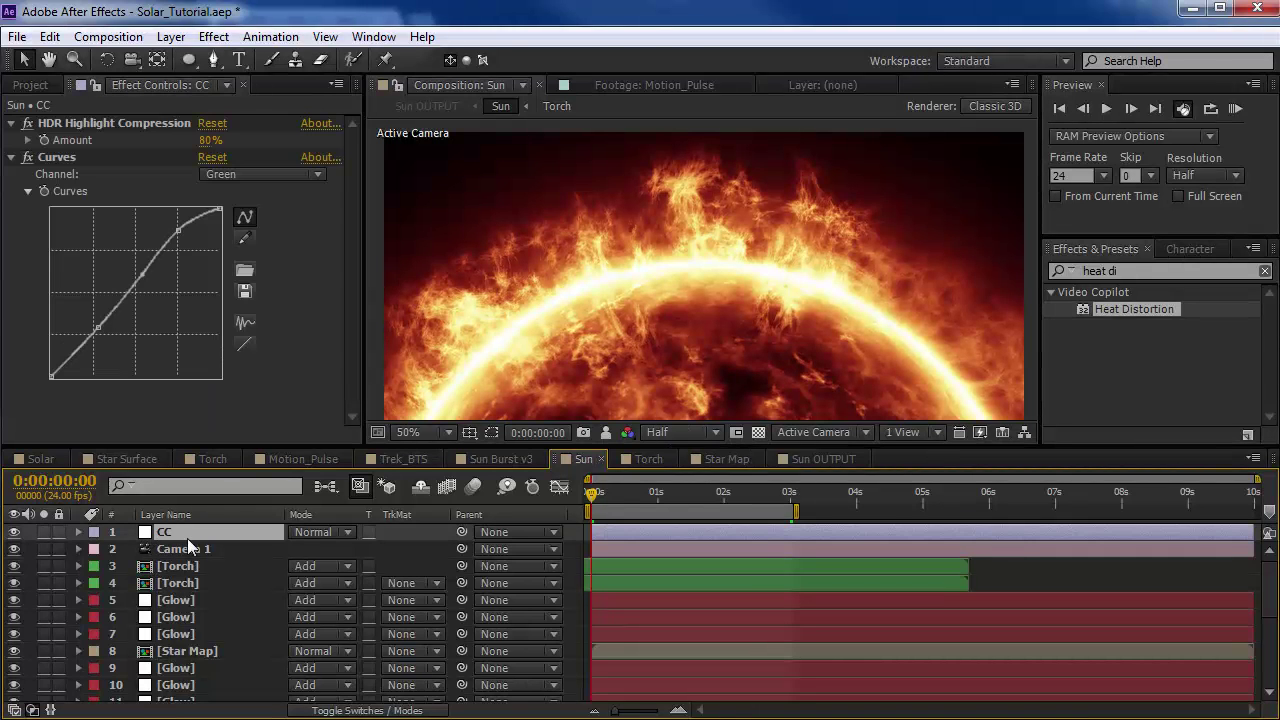
{"action": "left_click", "coordinate": [213, 36]}
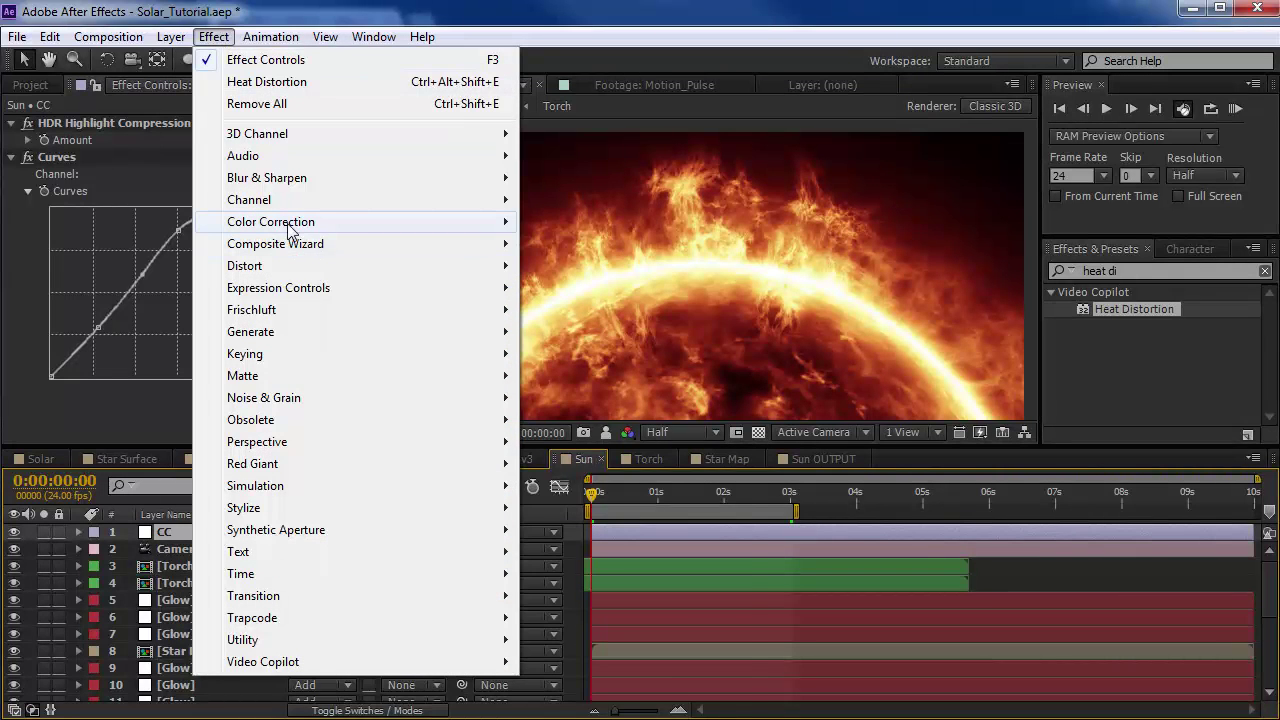
{"action": "mouse_move", "coordinate": [292, 225]}
{"action": "left_click", "coordinate": [572, 661]}
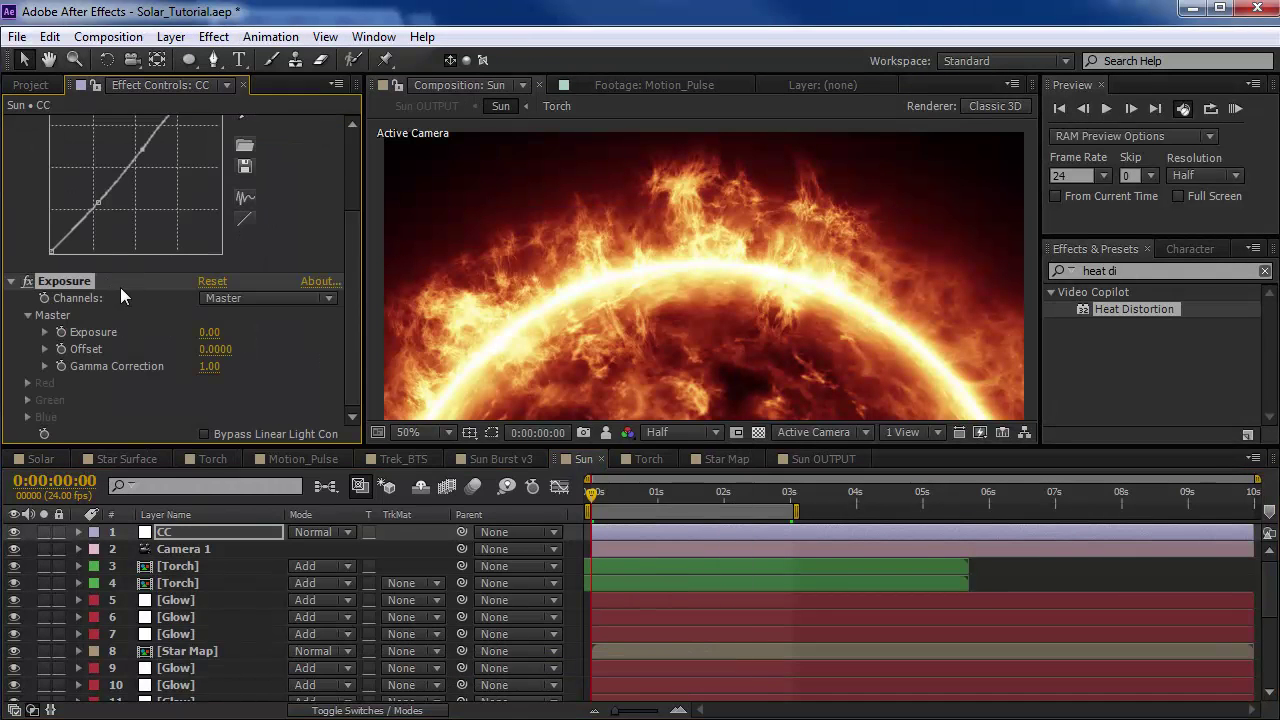
{"action": "scroll", "coordinate": [8, 130], "scroll_direction": "up", "scroll_amount": 2}
{"action": "left_click", "coordinate": [12, 124]}
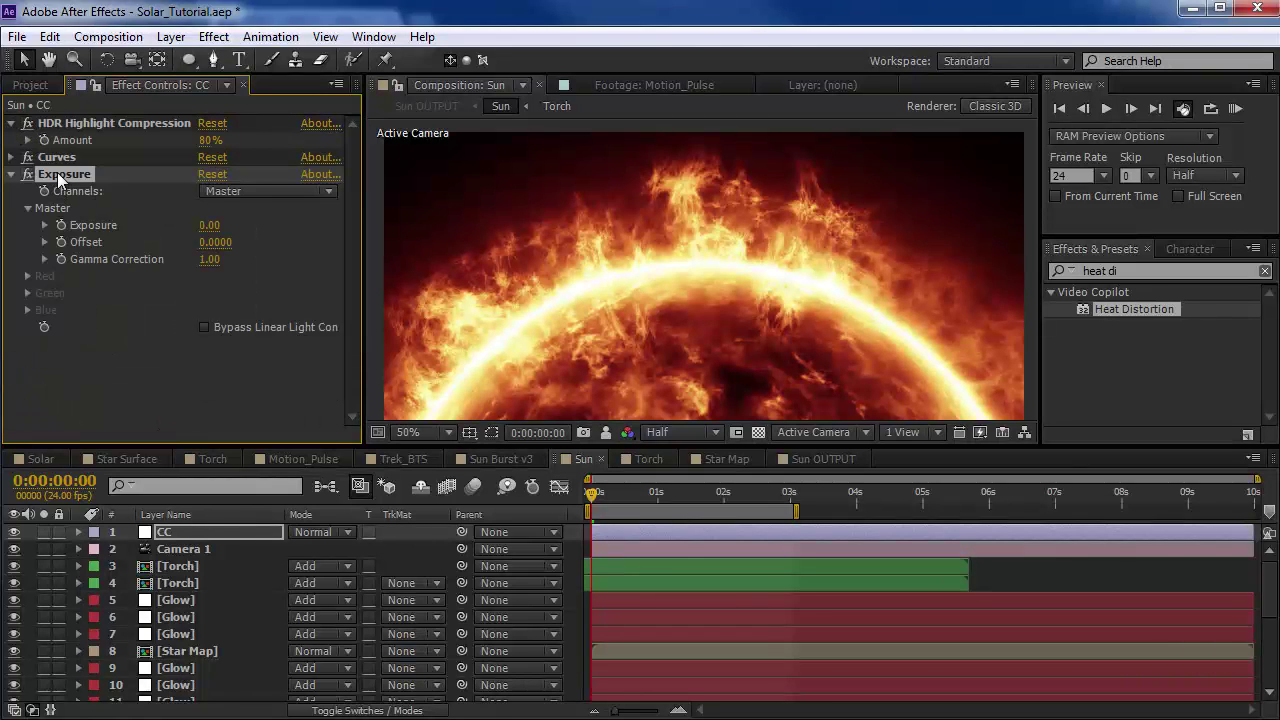
{"action": "left_click_drag", "start_coordinate": [57, 174], "coordinate": [58, 119]}
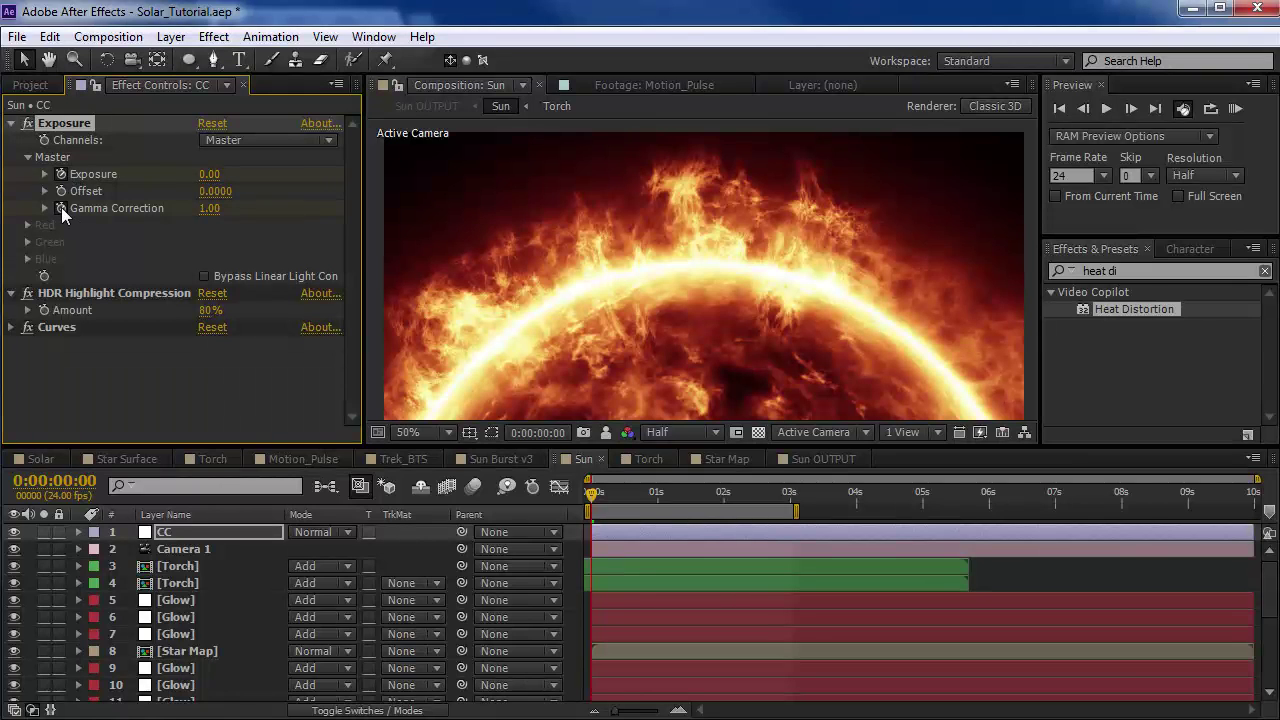
Step: Keyframe the CC layer's Exposure at -12.97 and Gamma Correction at 0.36 on frame 0, leading into the 0.00 and 1.00 keyframes
{"action": "key", "text": "u"}
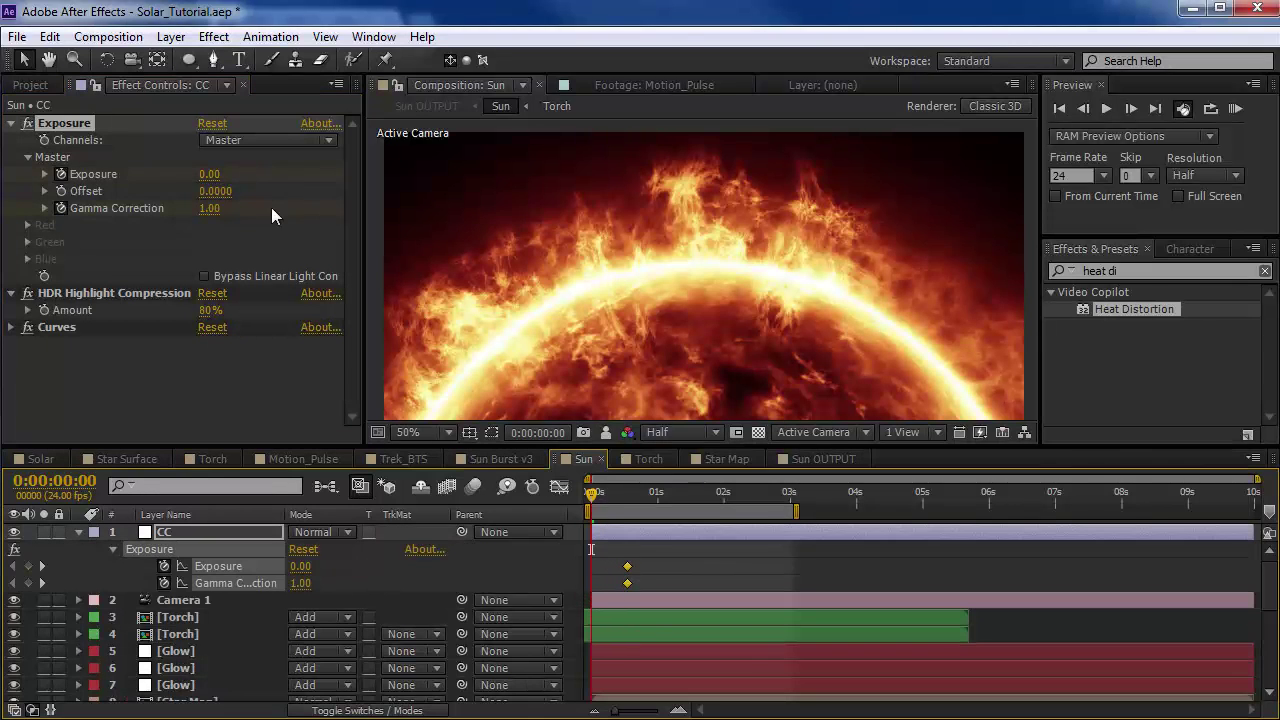
{"action": "left_click_drag", "start_coordinate": [209, 174], "coordinate": [15, 186]}
{"action": "left_click_drag", "start_coordinate": [209, 209], "coordinate": [138, 217]}
{"action": "left_click_drag", "start_coordinate": [211, 176], "coordinate": [80, 197]}
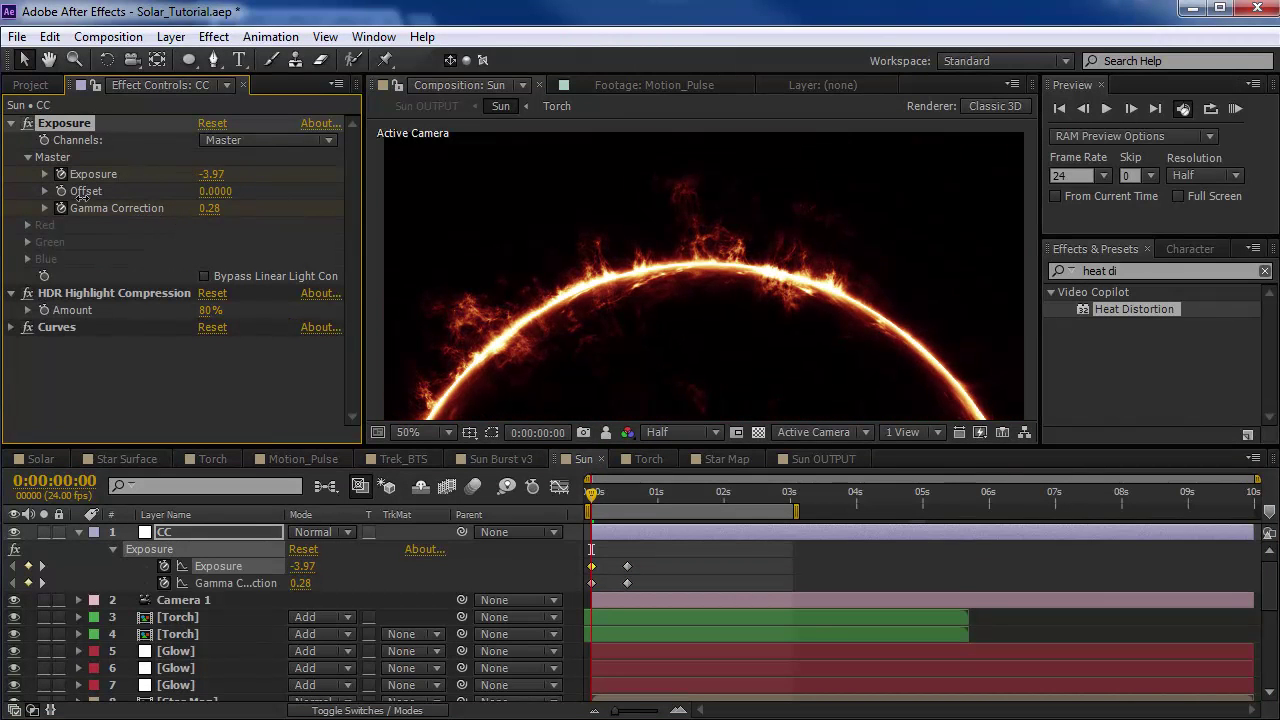
{"action": "left_click_drag", "start_coordinate": [209, 209], "coordinate": [78, 148]}
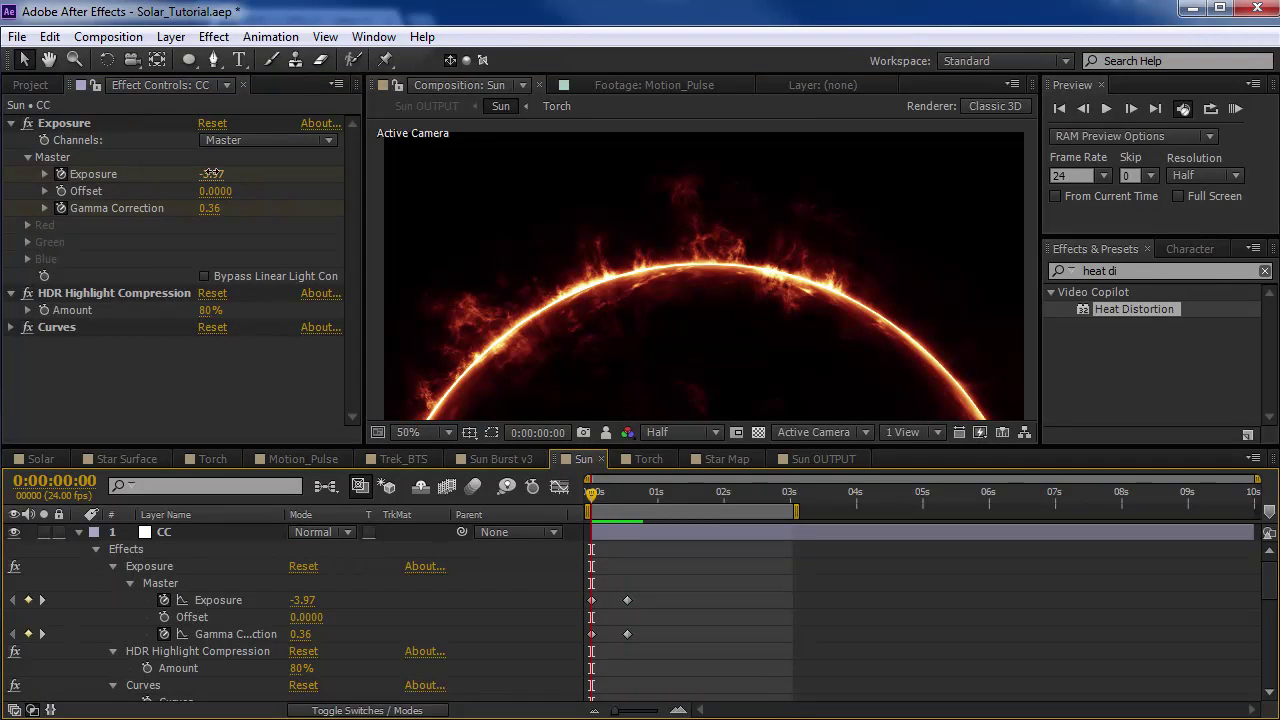
{"action": "left_click_drag", "start_coordinate": [212, 175], "coordinate": [137, 182]}
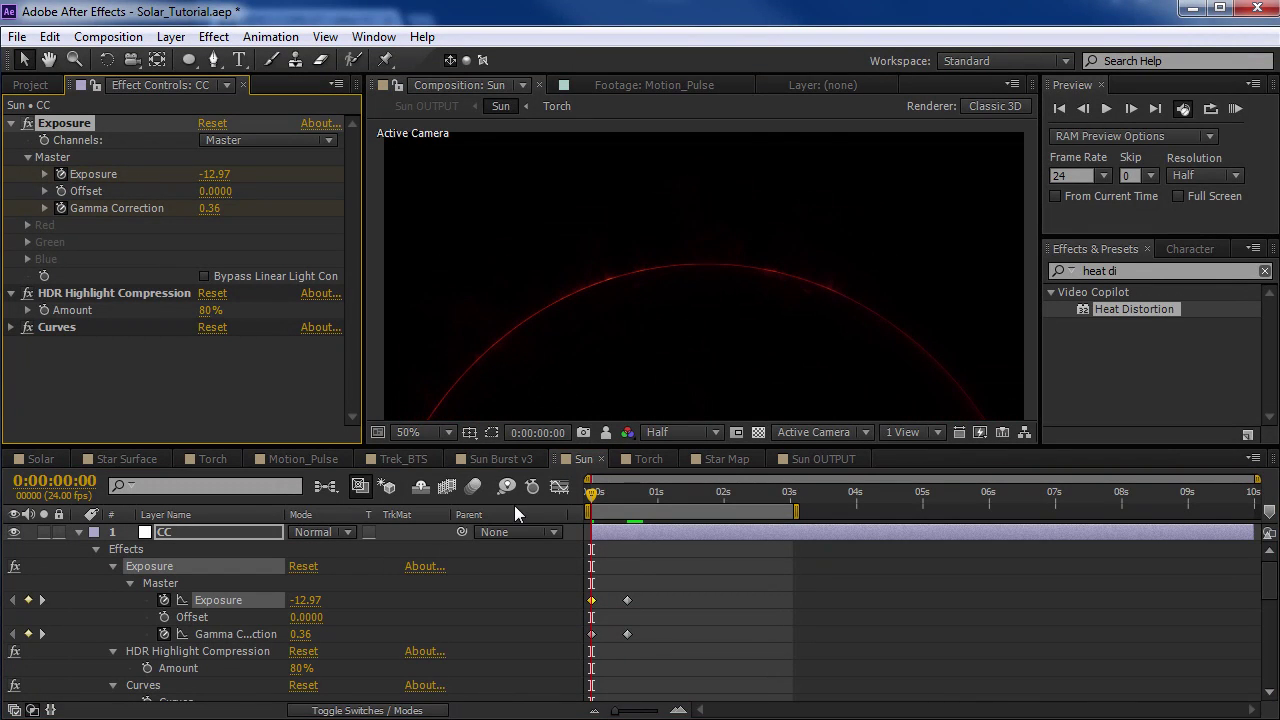
Step: Move the ending Exposure and Gamma Correction keyframes to just past 1 second and preview the fade-in
{"action": "left_click_drag", "start_coordinate": [621, 584], "coordinate": [637, 635]}
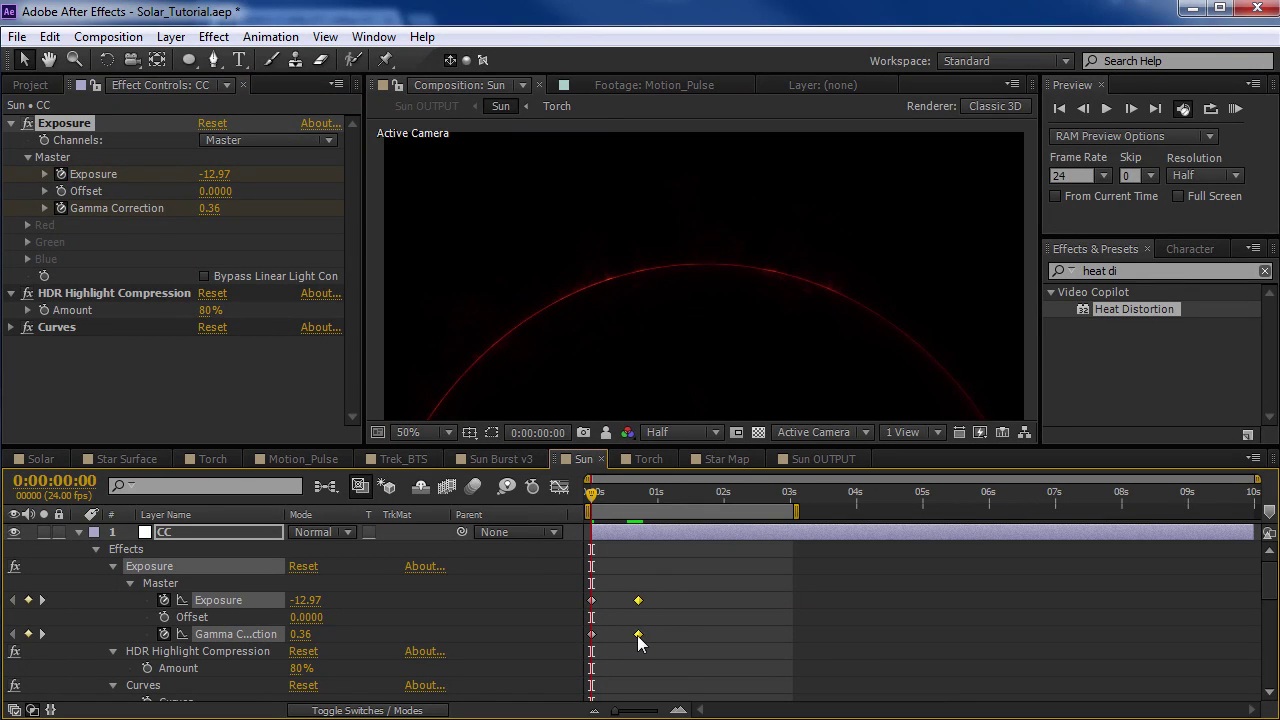
{"action": "left_click", "coordinate": [602, 598]}
{"action": "left_click", "coordinate": [681, 277]}
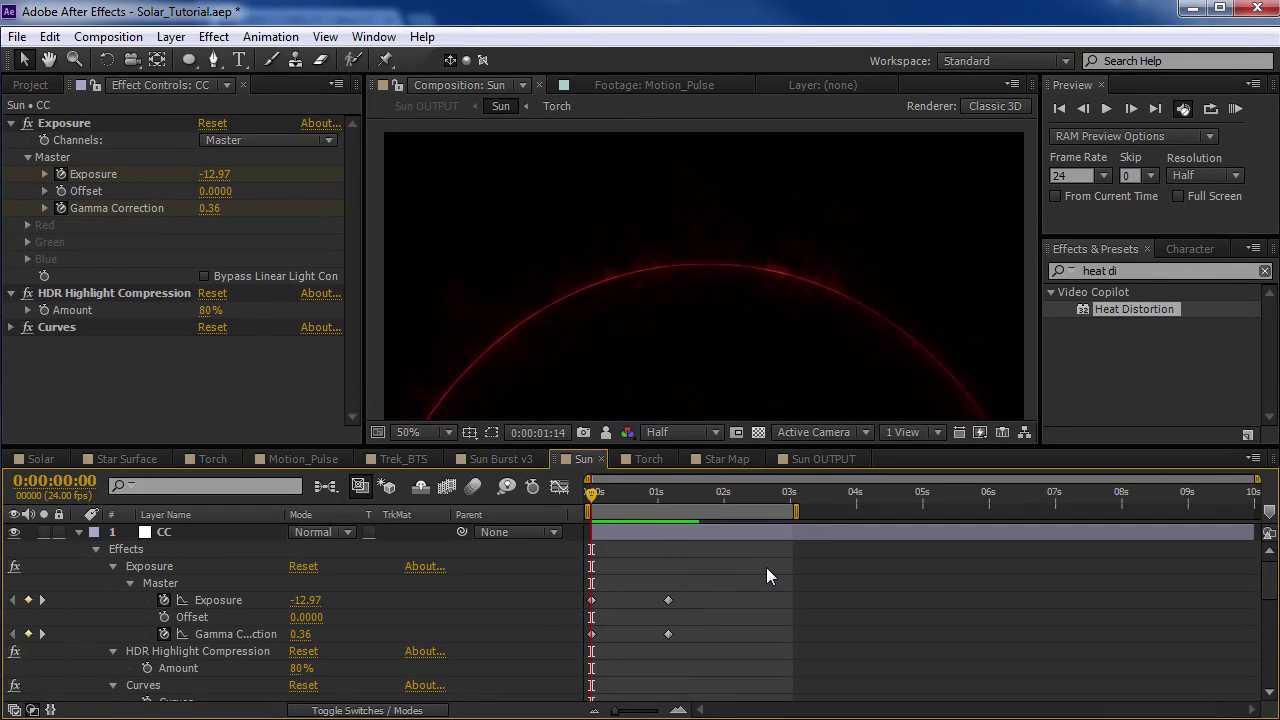
Step: Apply Easy Ease to the CC layer's ending Exposure and Gamma Correction keyframes and move them to just before 2 seconds
{"action": "left_click", "coordinate": [766, 567]}
{"action": "left_click_drag", "start_coordinate": [706, 586], "coordinate": [658, 639]}
{"action": "key", "text": "grave"}
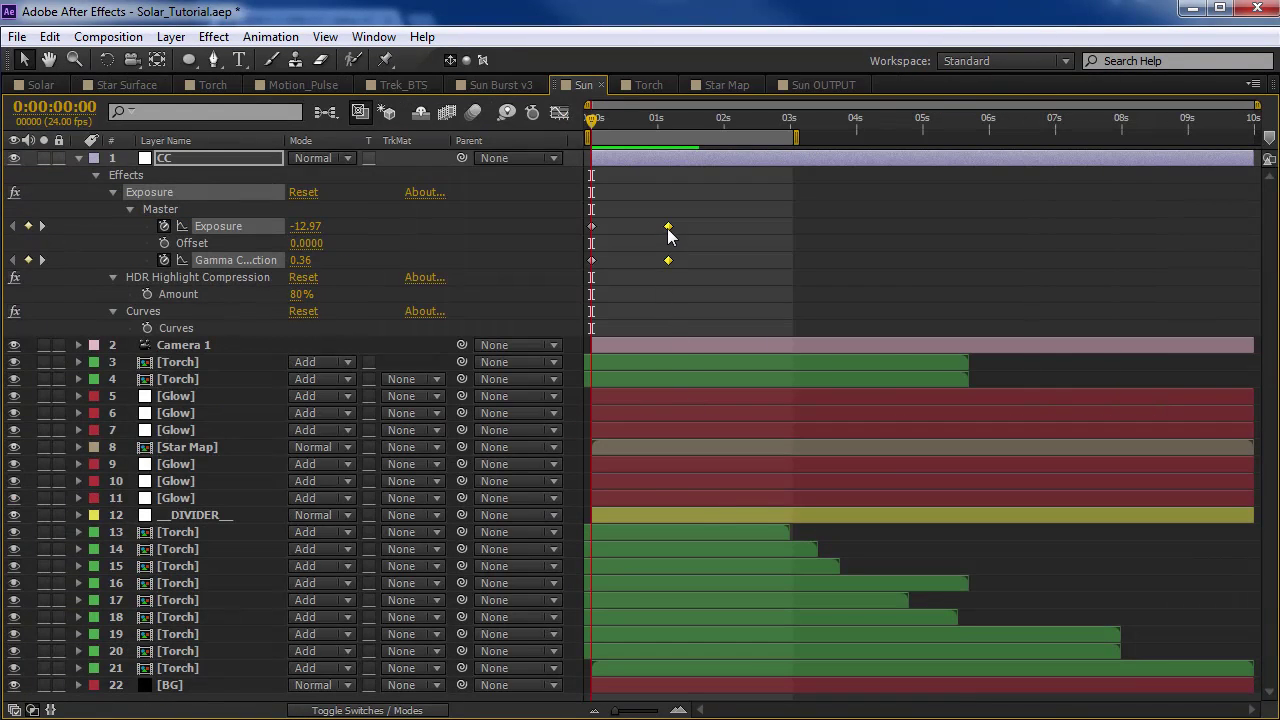
{"action": "right_click", "coordinate": [667, 225]}
{"action": "mouse_move", "coordinate": [740, 452]}
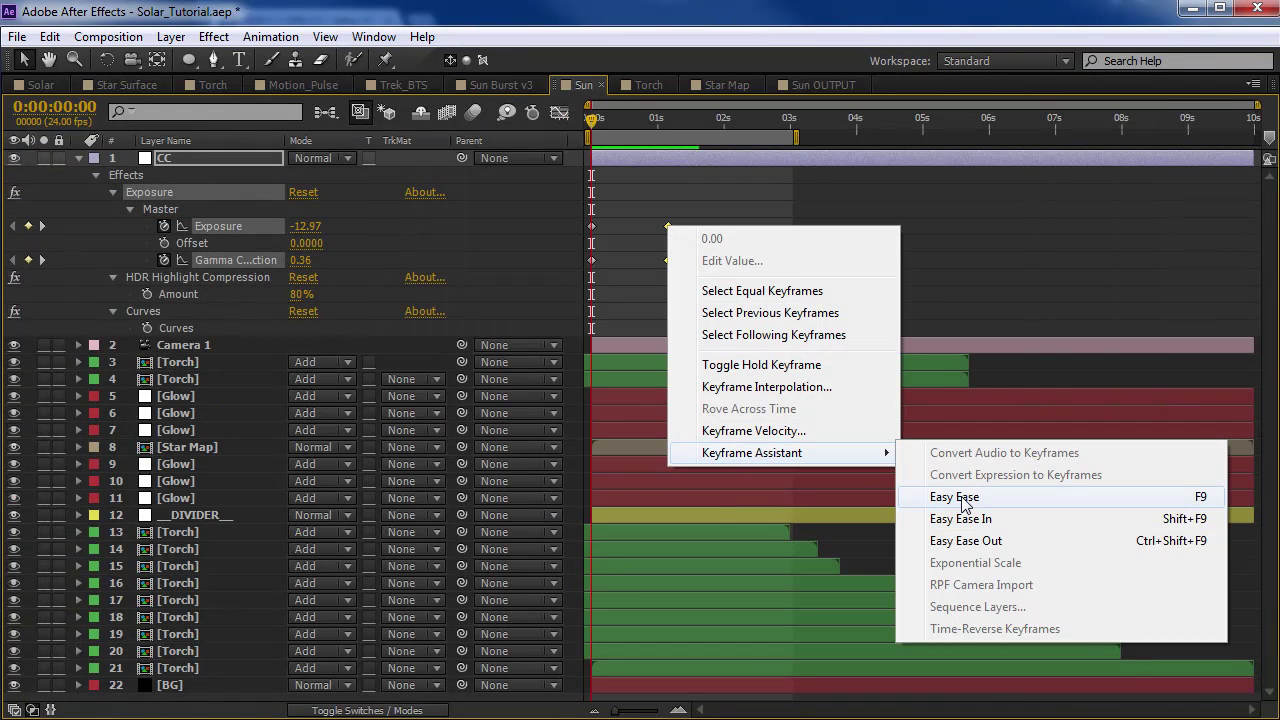
{"action": "left_click", "coordinate": [966, 497]}
{"action": "left_click_drag", "start_coordinate": [700, 233], "coordinate": [713, 233]}
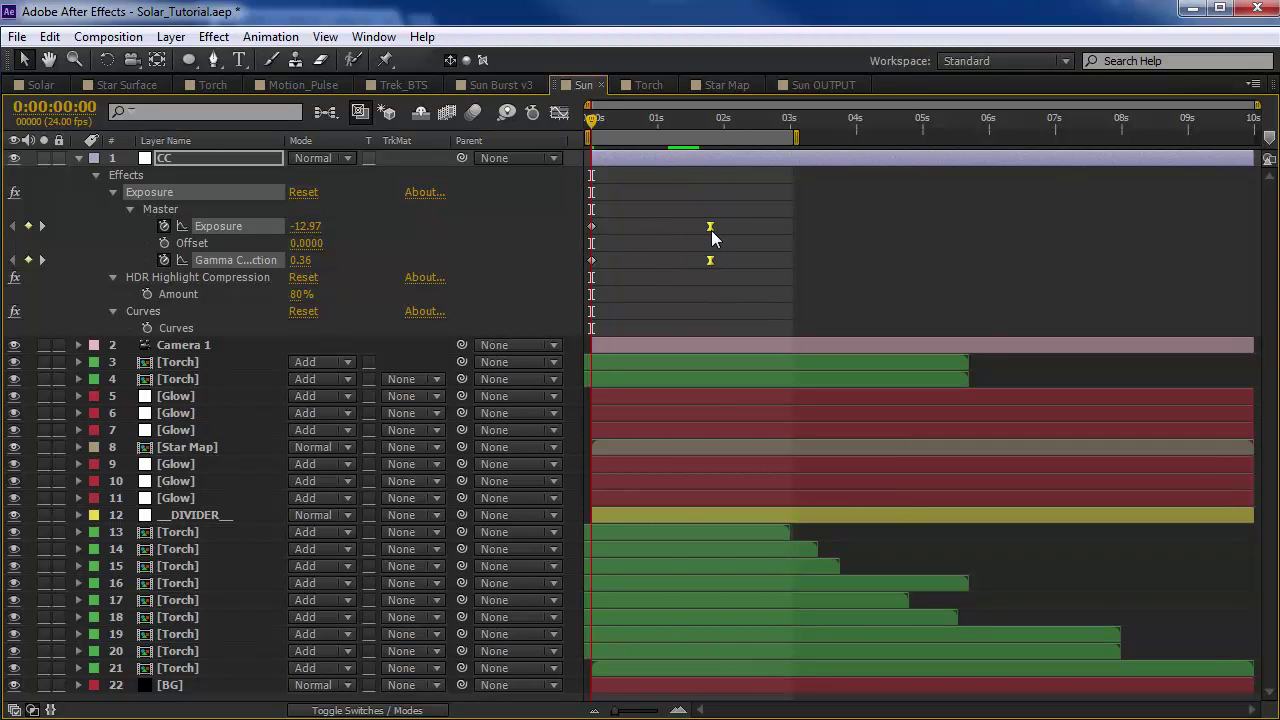
Step: Extend the end of the Torch layer 13 from the 3-second mark to match layer 15's end and restore the full panel layout
{"action": "left_click_drag", "start_coordinate": [786, 536], "coordinate": [840, 536]}
{"action": "key", "text": "grave"}
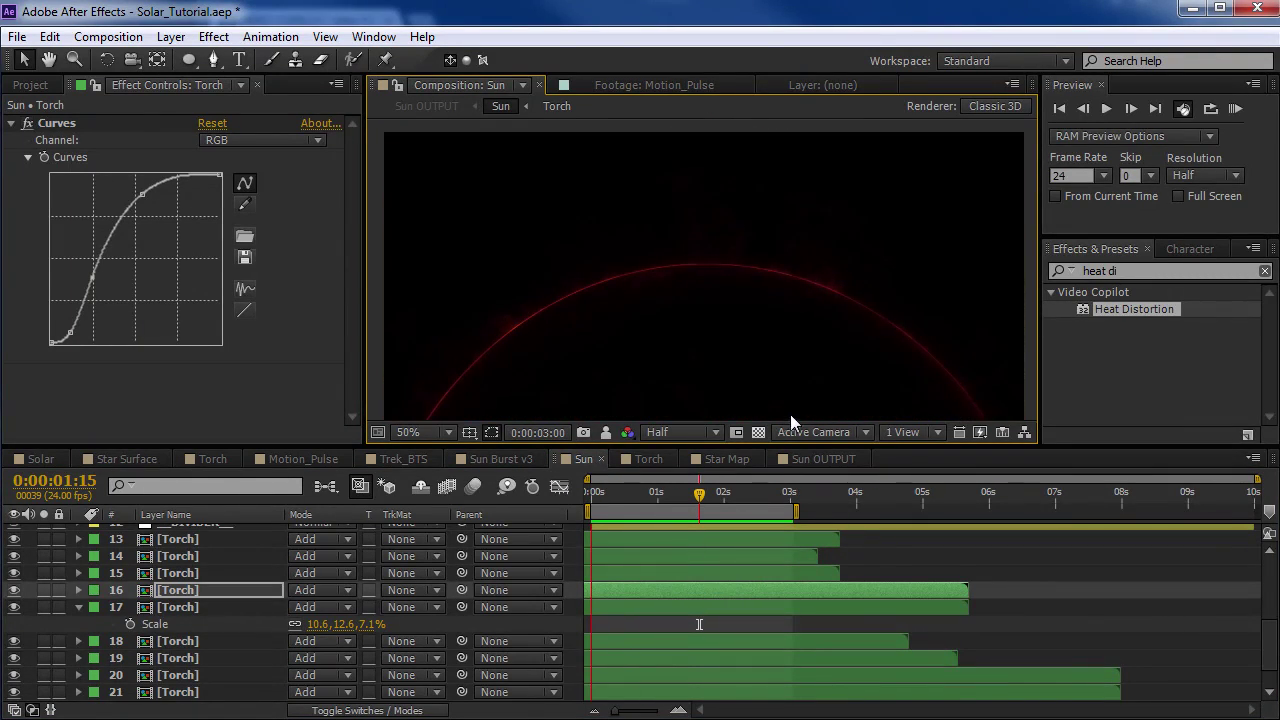
Step: Scrub the Sun composition between about 2 and 3 seconds to review the brightened sun and flares
{"action": "mouse_move", "coordinate": [777, 493]}
{"action": "left_mouse_down"}
{"action": "mouse_move", "coordinate": [752, 503]}
{"action": "mouse_move", "coordinate": [770, 510]}
{"action": "left_mouse_up"}
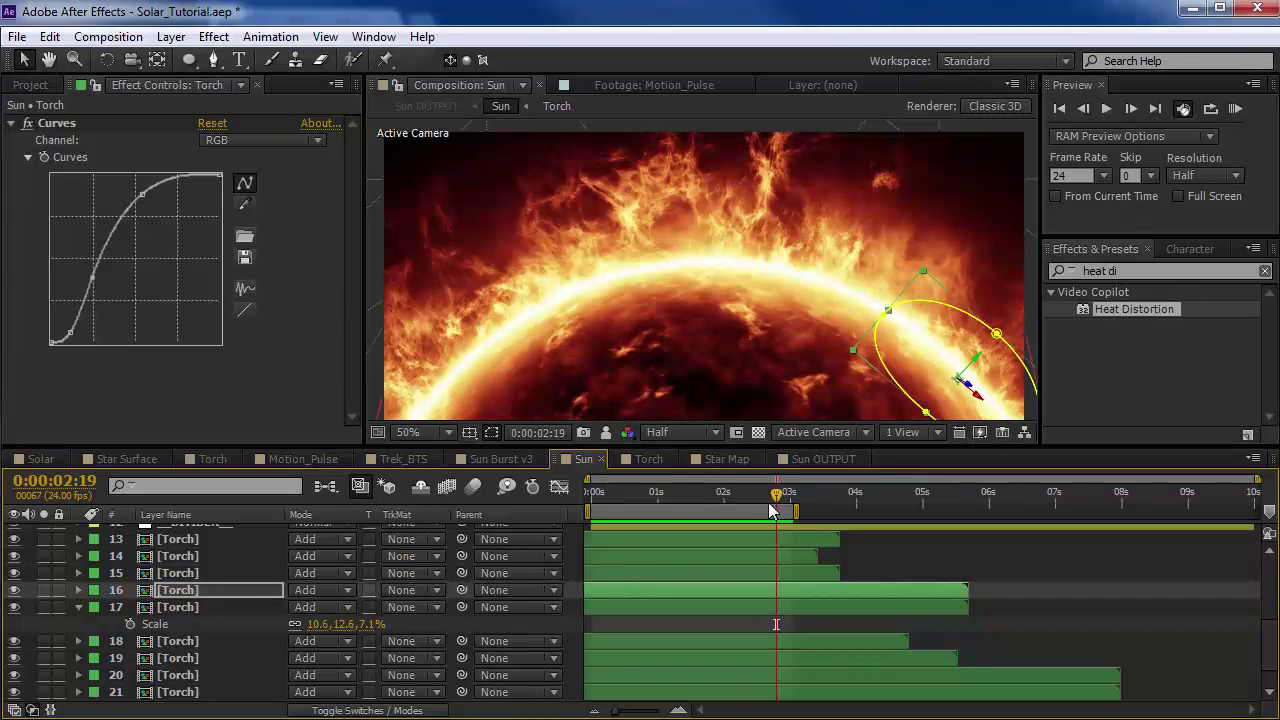
{"action": "left_click_drag", "start_coordinate": [771, 510], "coordinate": [732, 508]}
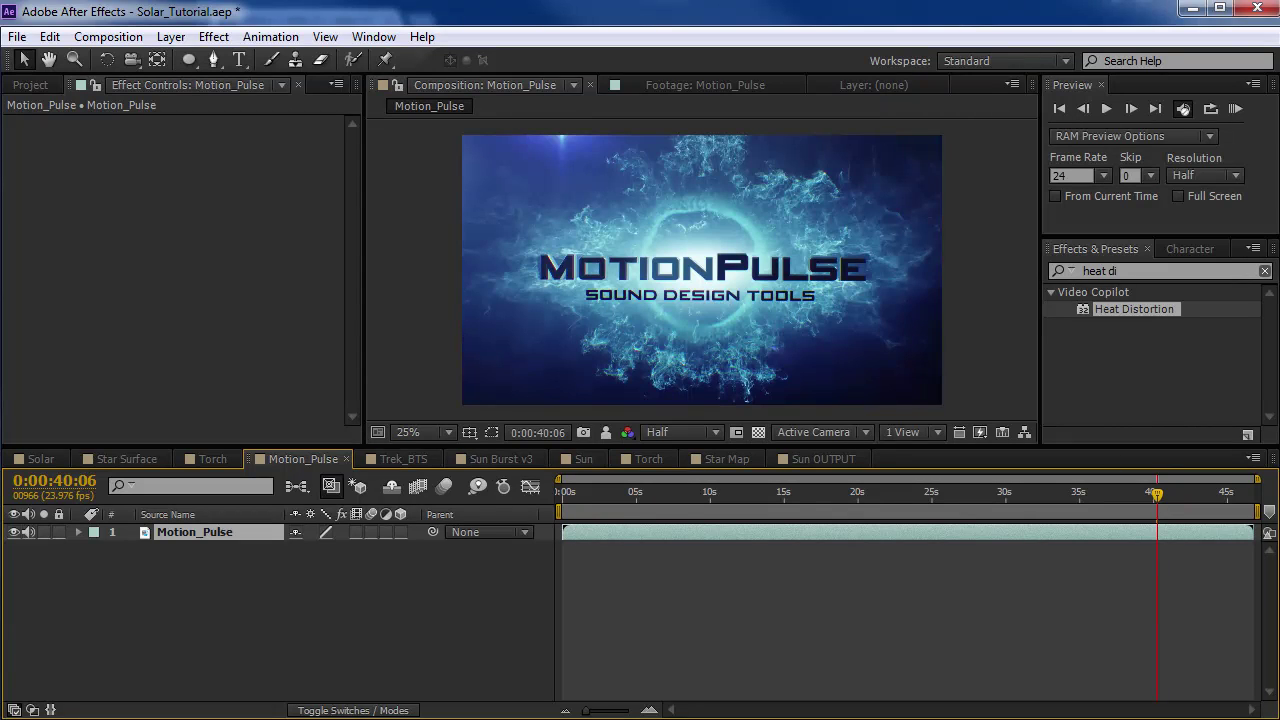
{"action": "left_click", "coordinate": [660, 567]}
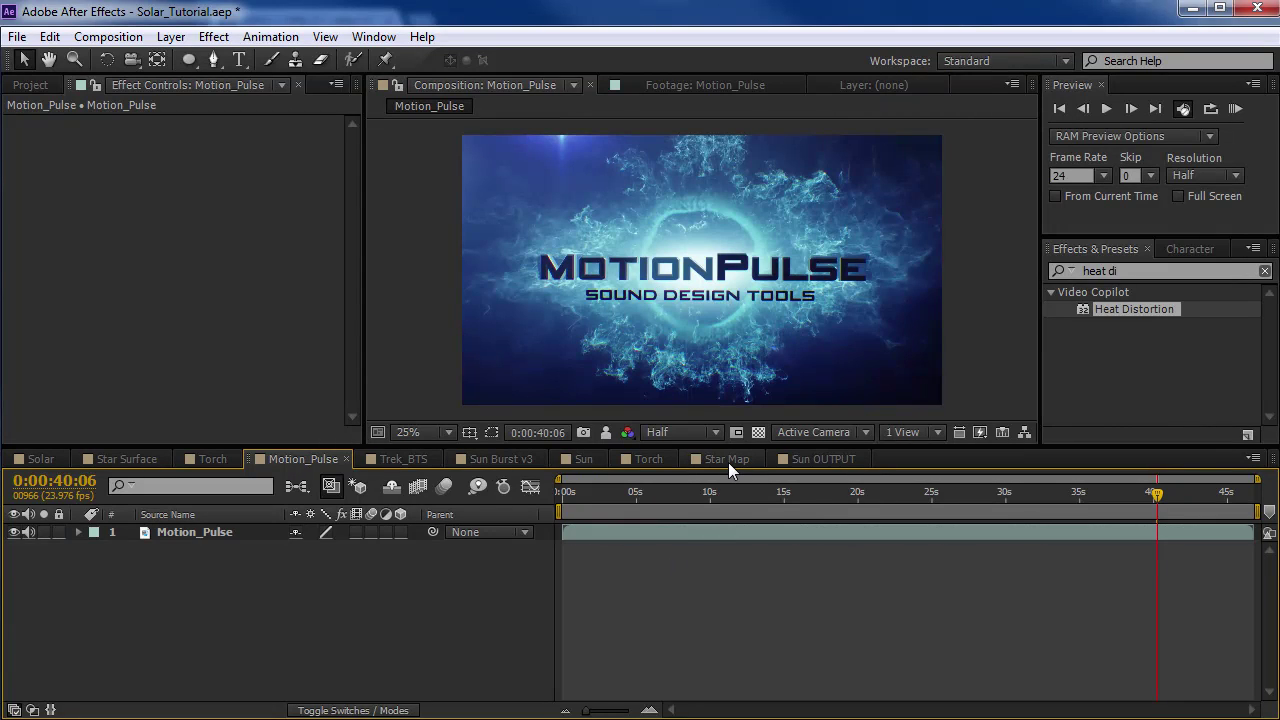